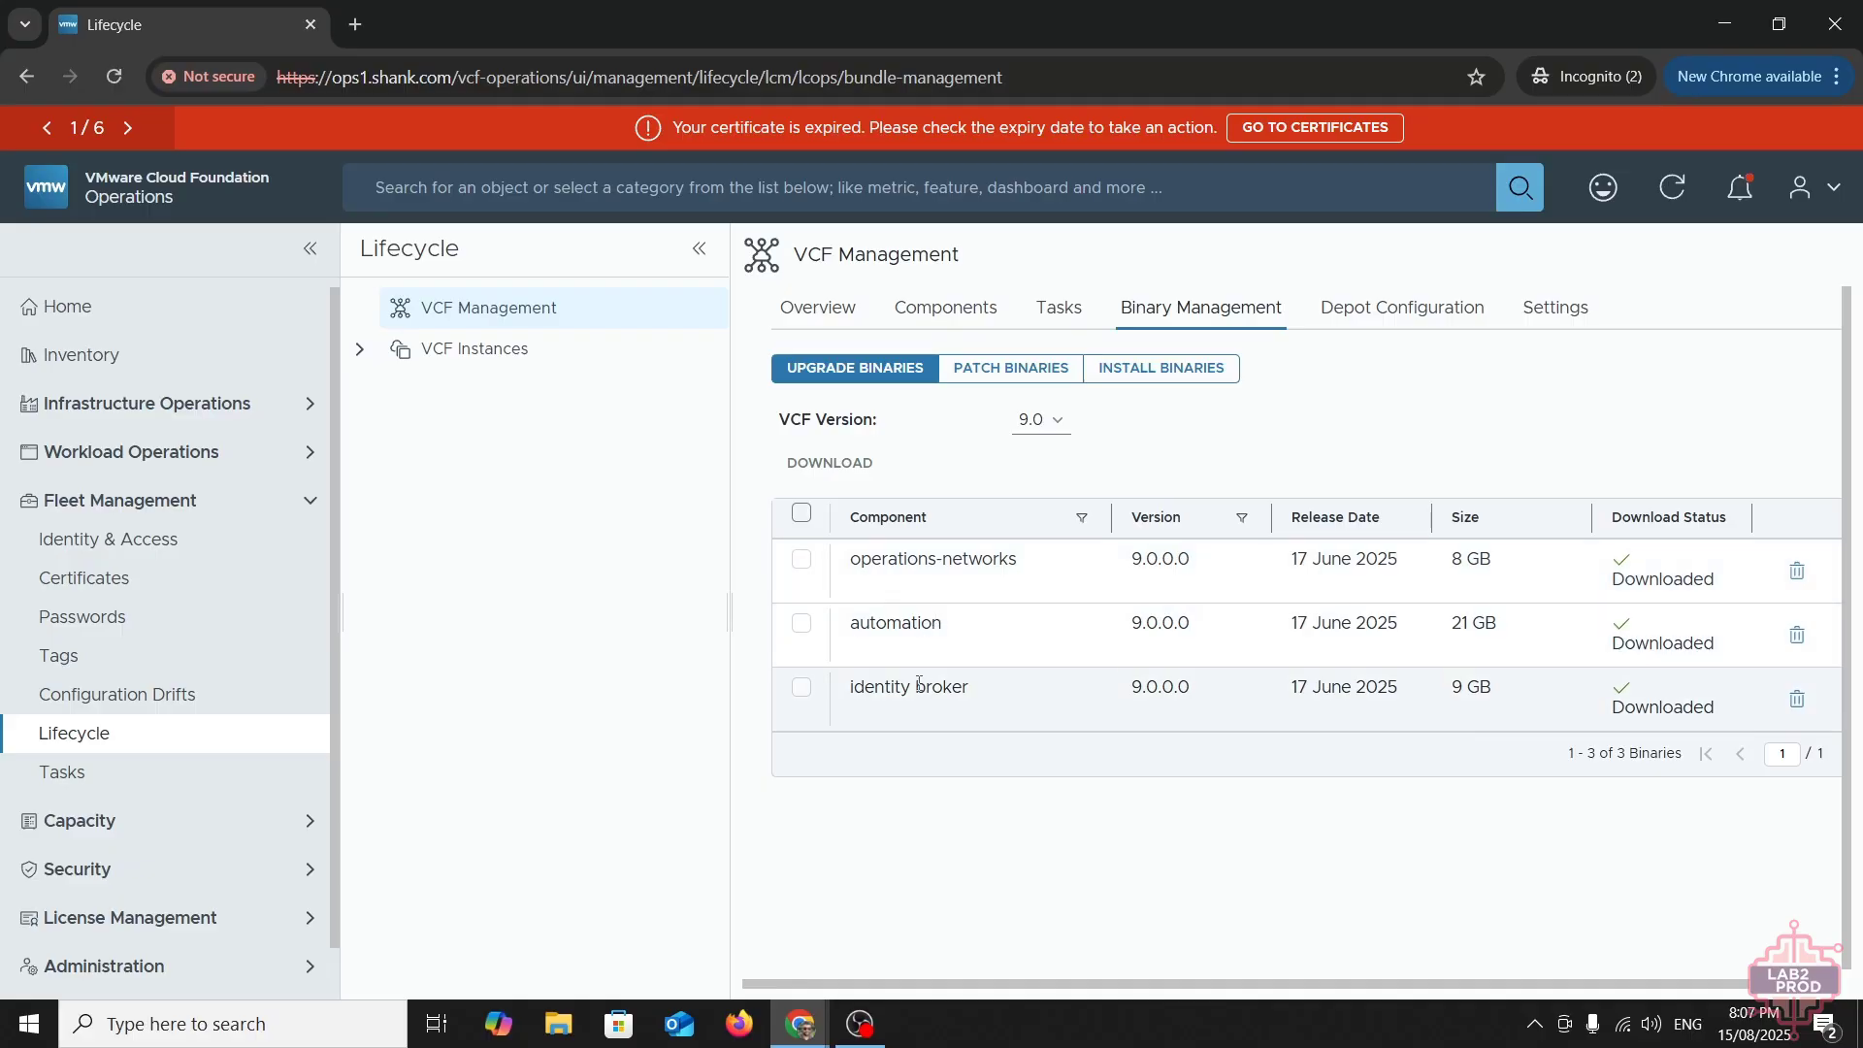
- Start adding an operations-networks component with the installation type Import from legacy Fleet Management
{"action": "left_click", "coordinate": [933, 310]}
{"action": "left_click", "coordinate": [948, 372]}
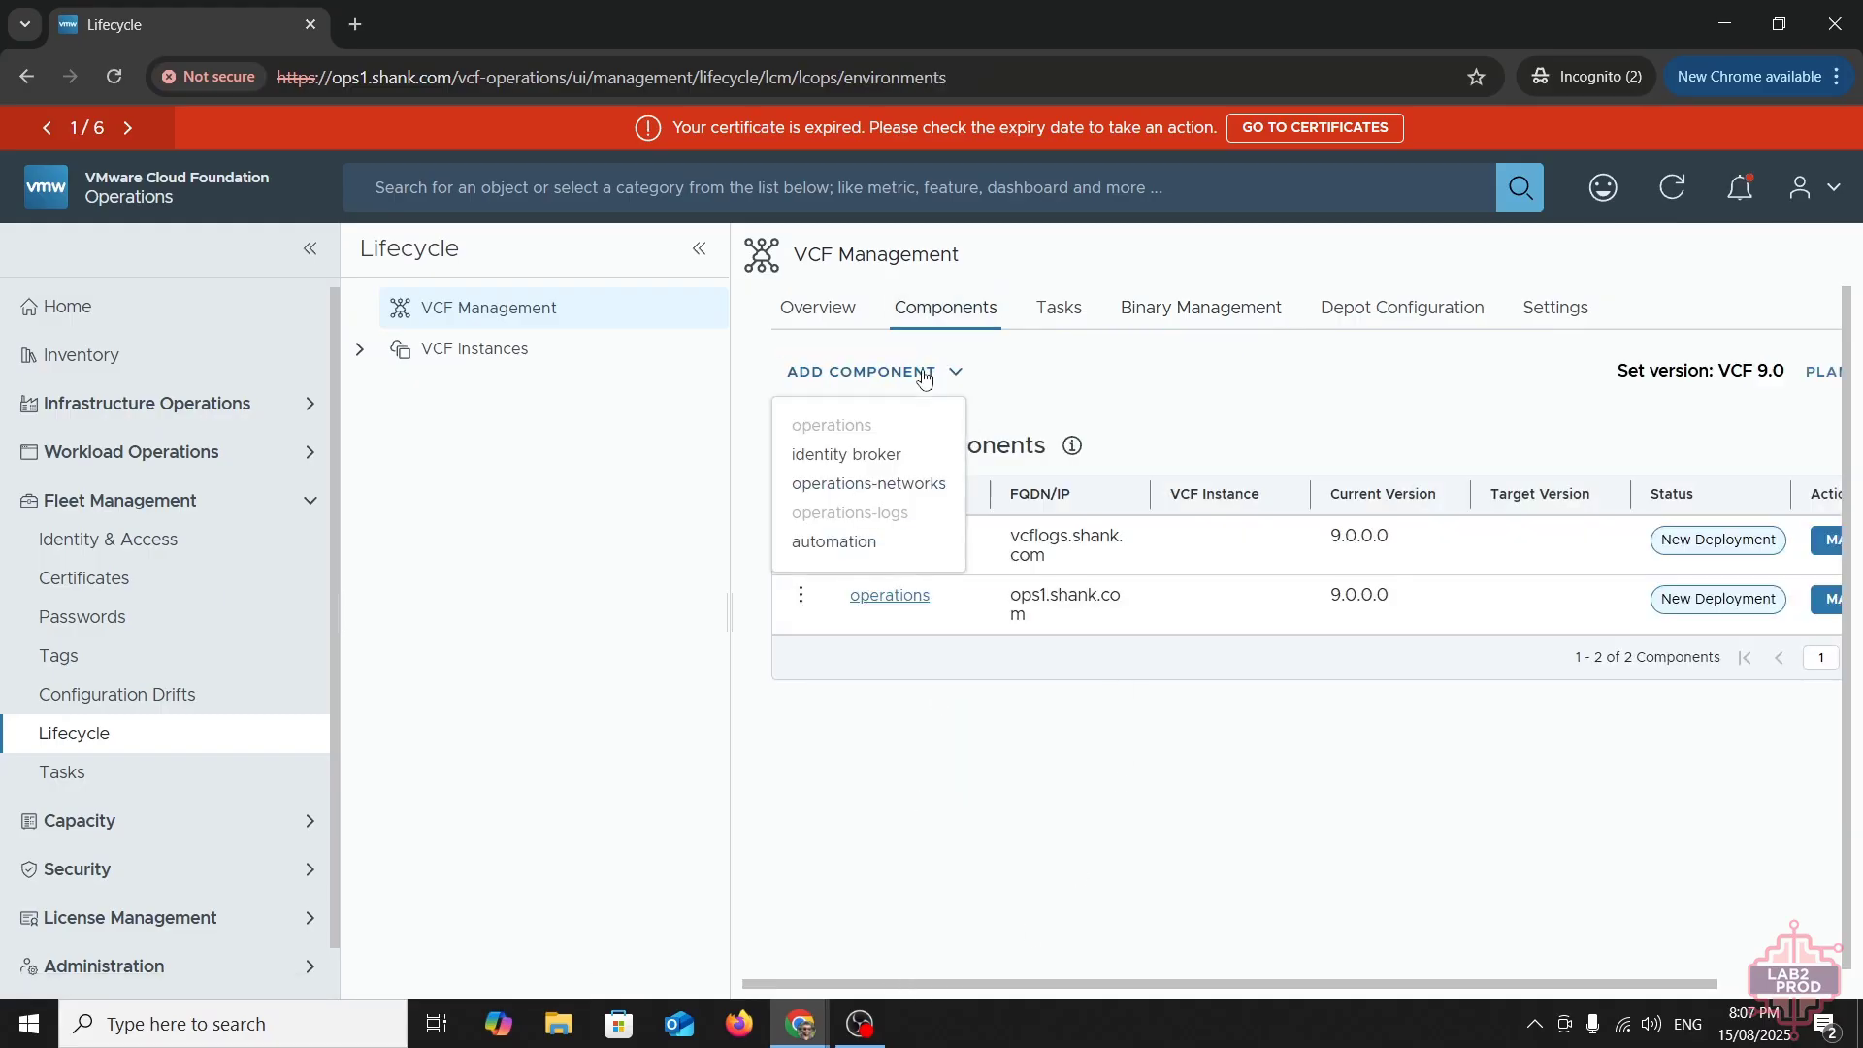
{"action": "left_click", "coordinate": [914, 482]}
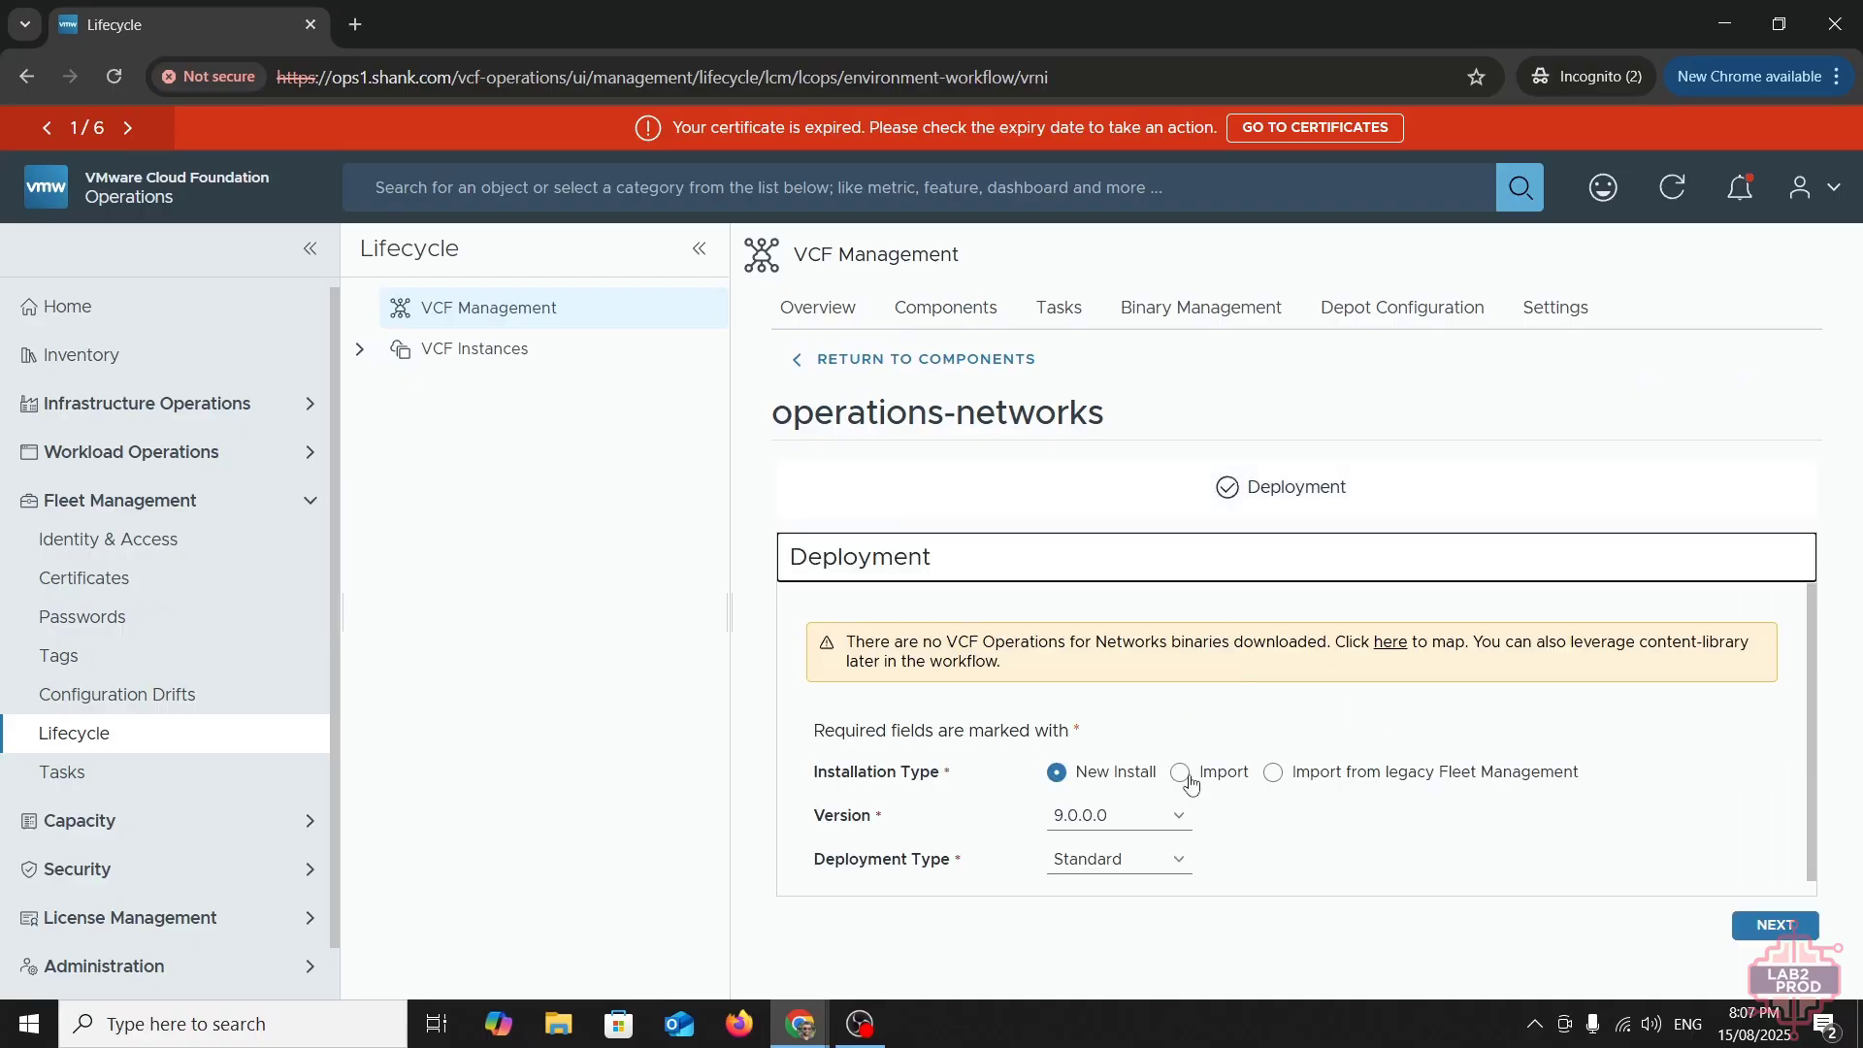
{"action": "left_click", "coordinate": [1315, 773]}
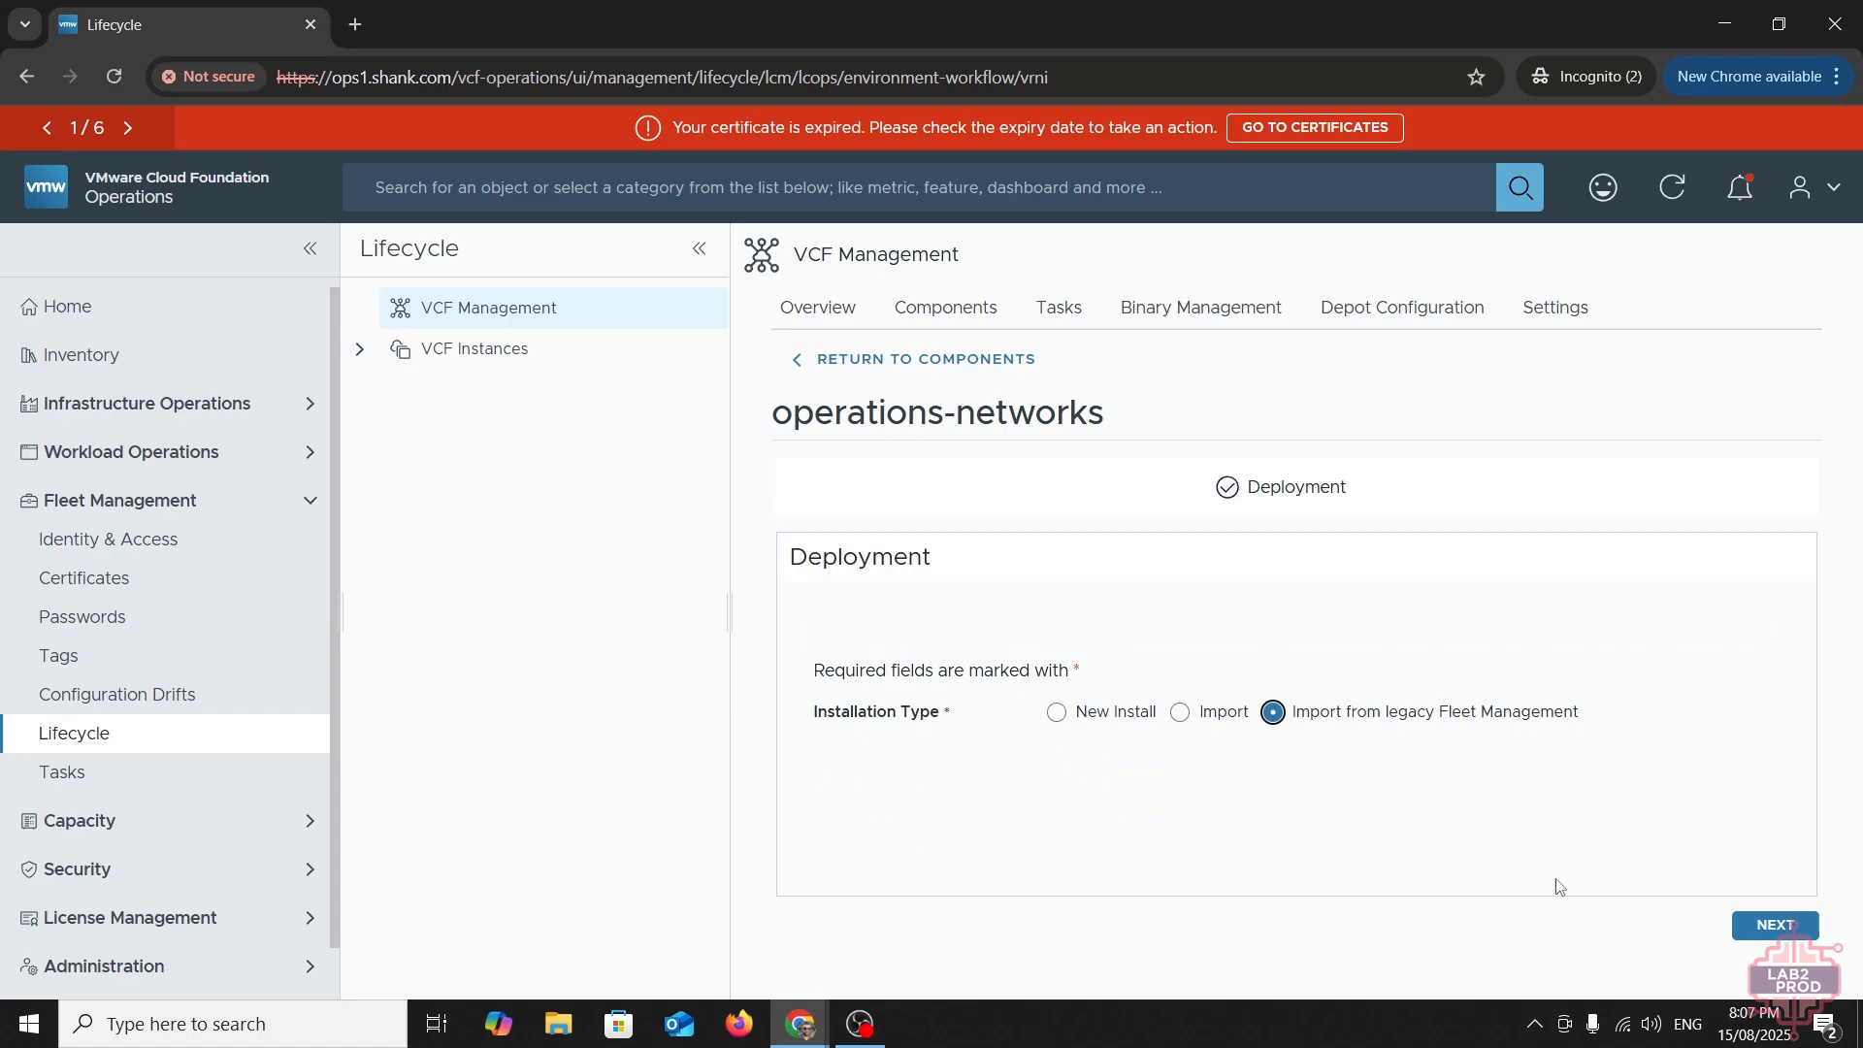
{"action": "left_click", "coordinate": [1760, 939]}
- Enter the legacy Aria Suite Lifecycle FQDN lcm.region1.shank.com, the username and the admin and root passwords, and select the Aria Suite component 192.168.63.85
{"action": "left_click", "coordinate": [1075, 544]}
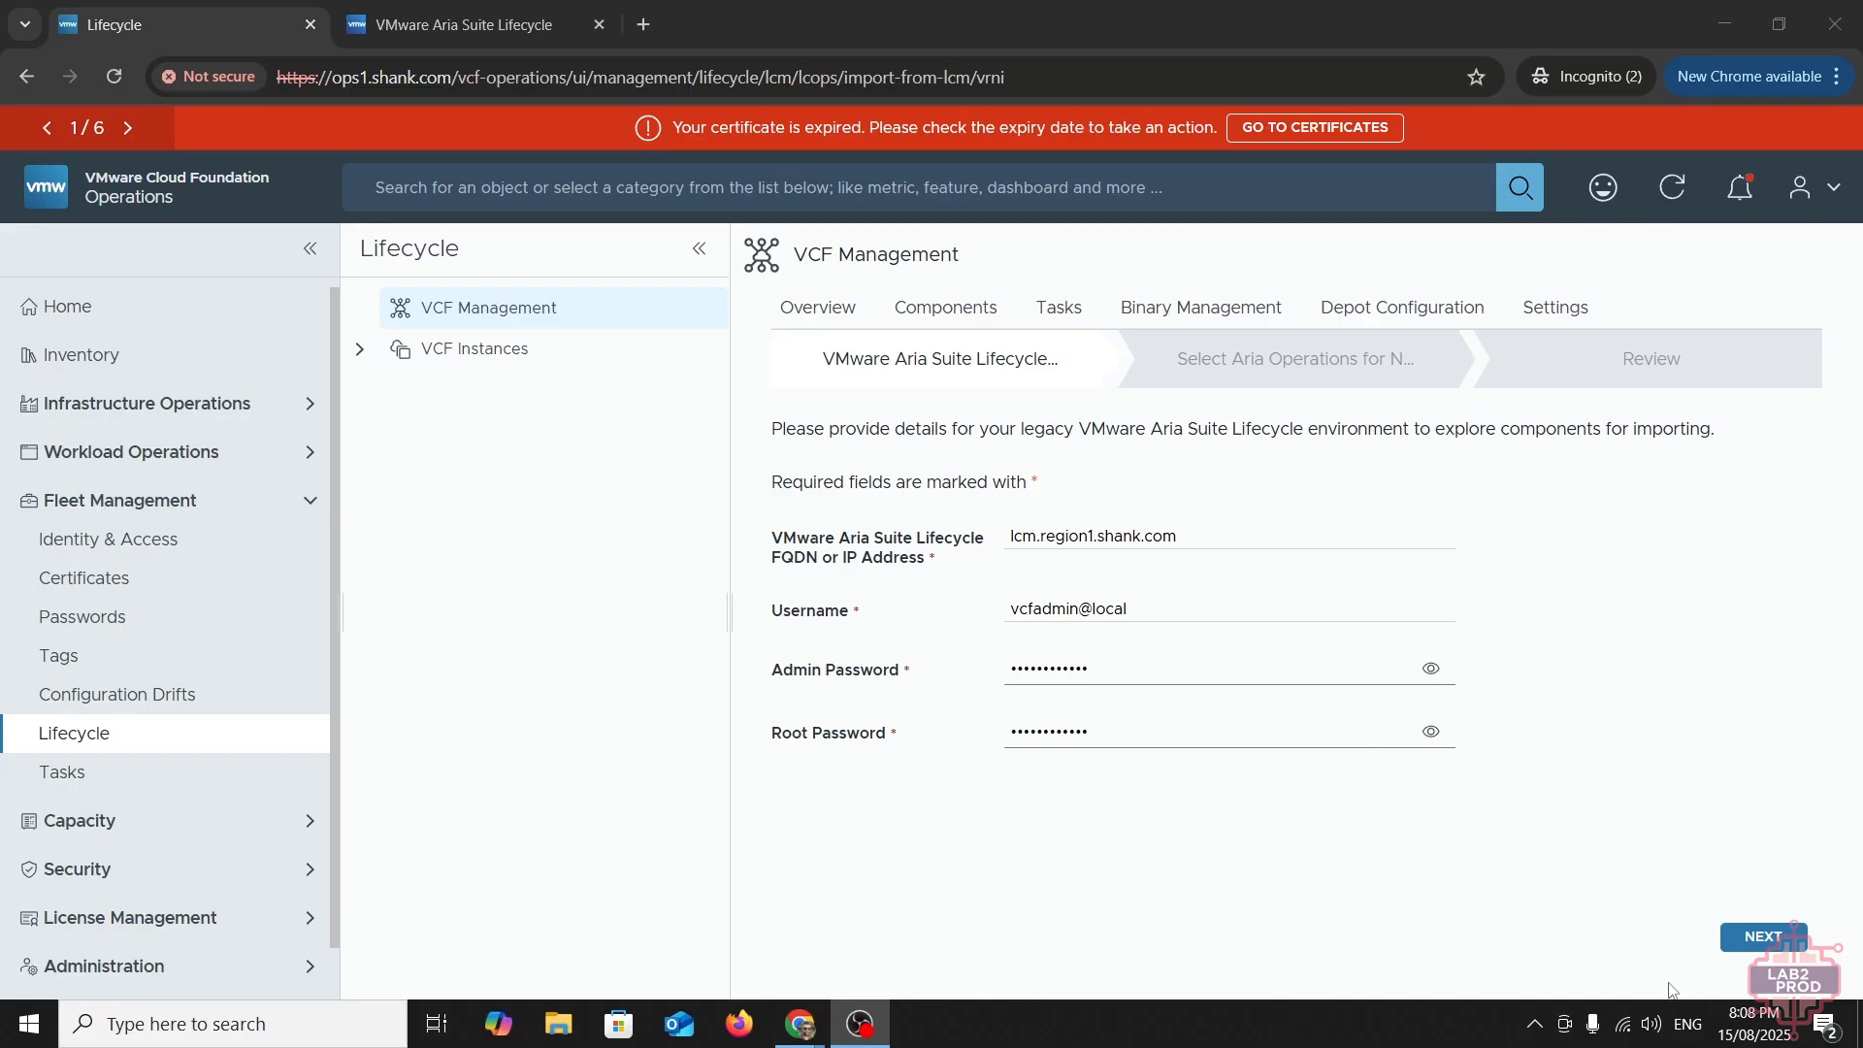
{"action": "left_click", "coordinate": [1758, 937]}
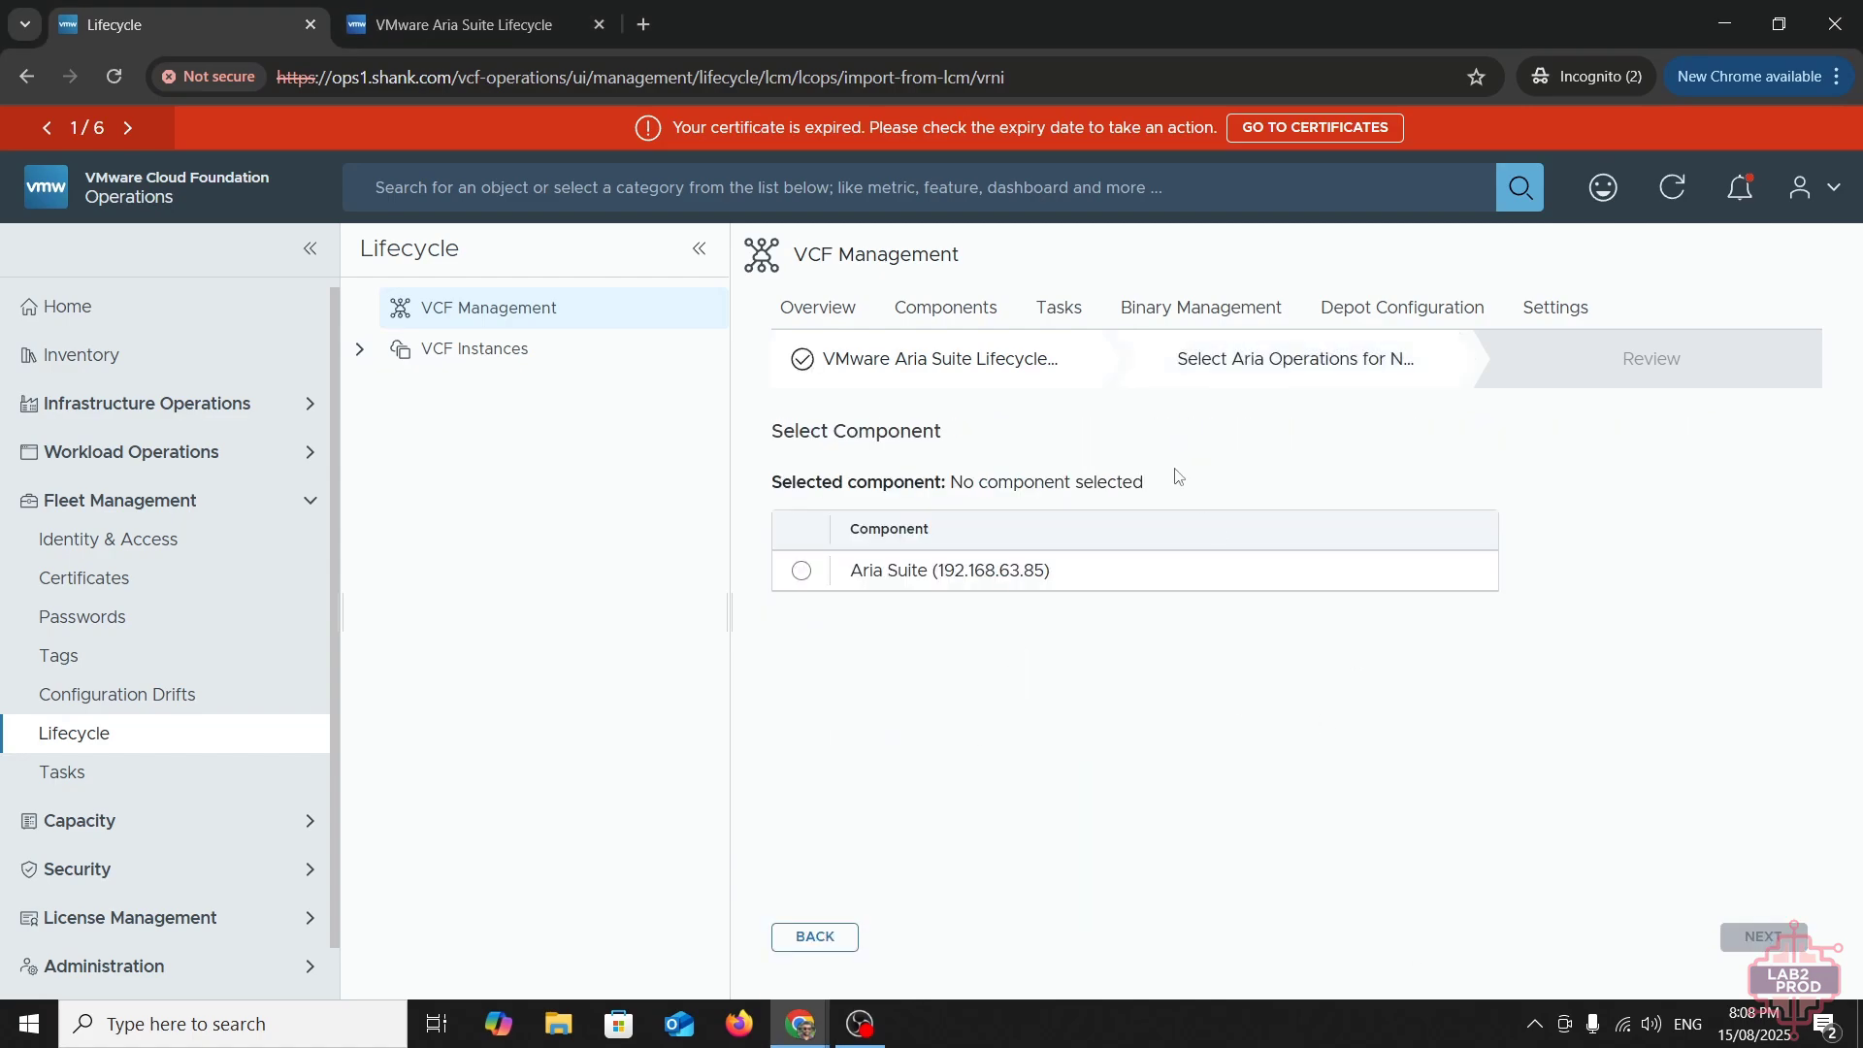
{"action": "left_click", "coordinate": [801, 570]}
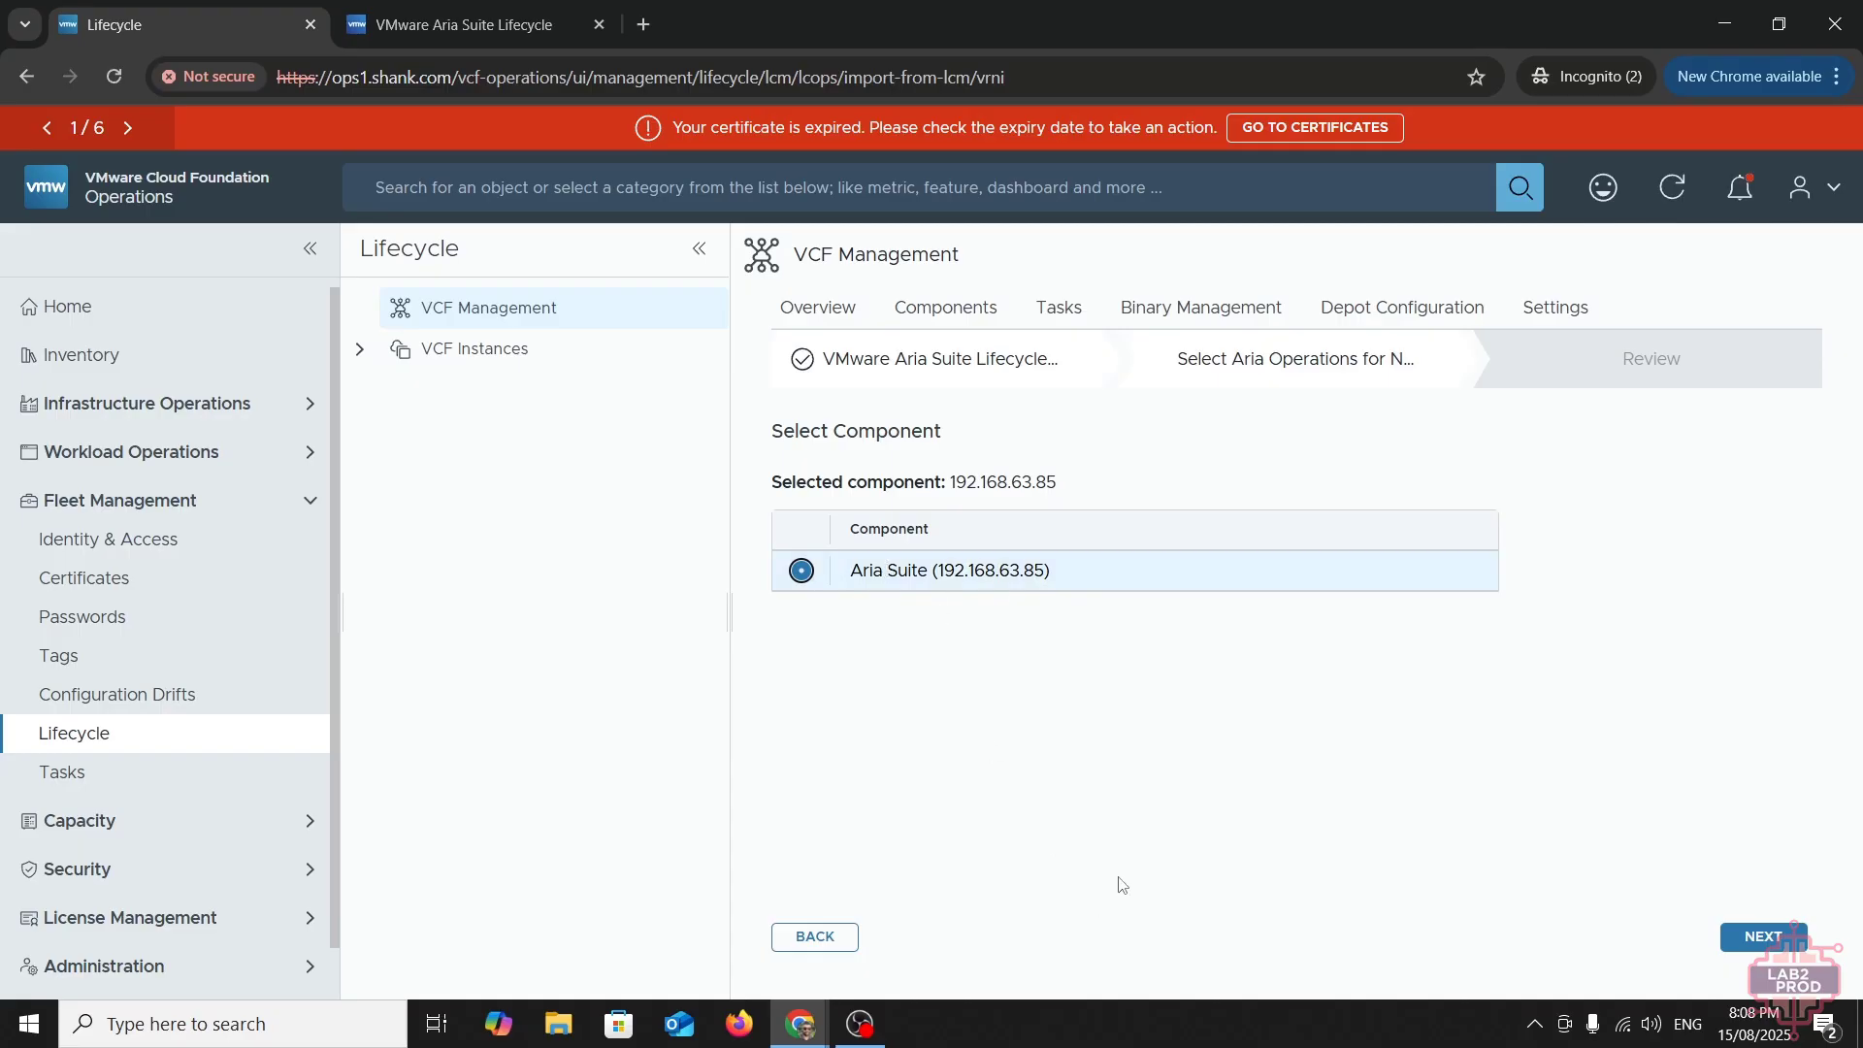
{"action": "left_click", "coordinate": [1761, 937]}
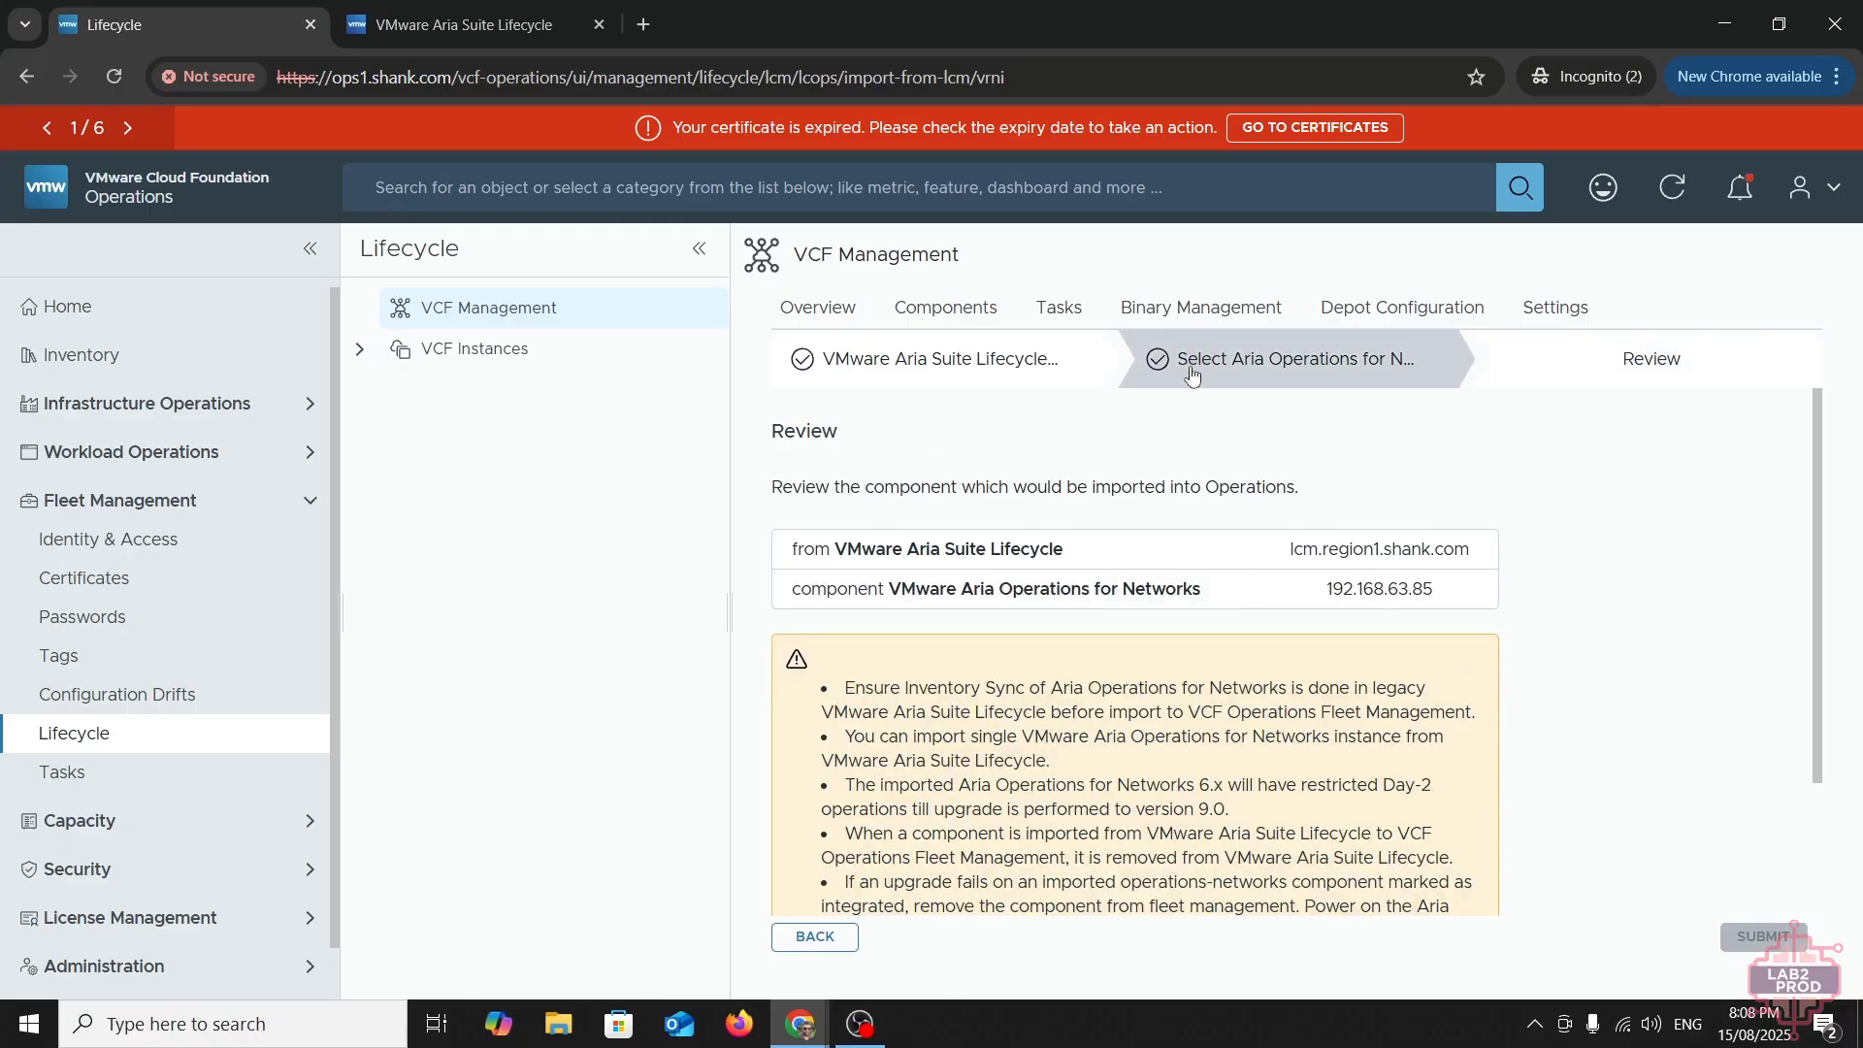
- Review the import notes, acknowledge that the integration is irreversible, and submit the VMware Aria Operations for Networks import
{"action": "scroll", "coordinate": [1071, 735], "scroll_direction": "down", "scroll_amount": 2}
{"action": "scroll", "coordinate": [1071, 734], "scroll_direction": "down", "scroll_amount": 1}
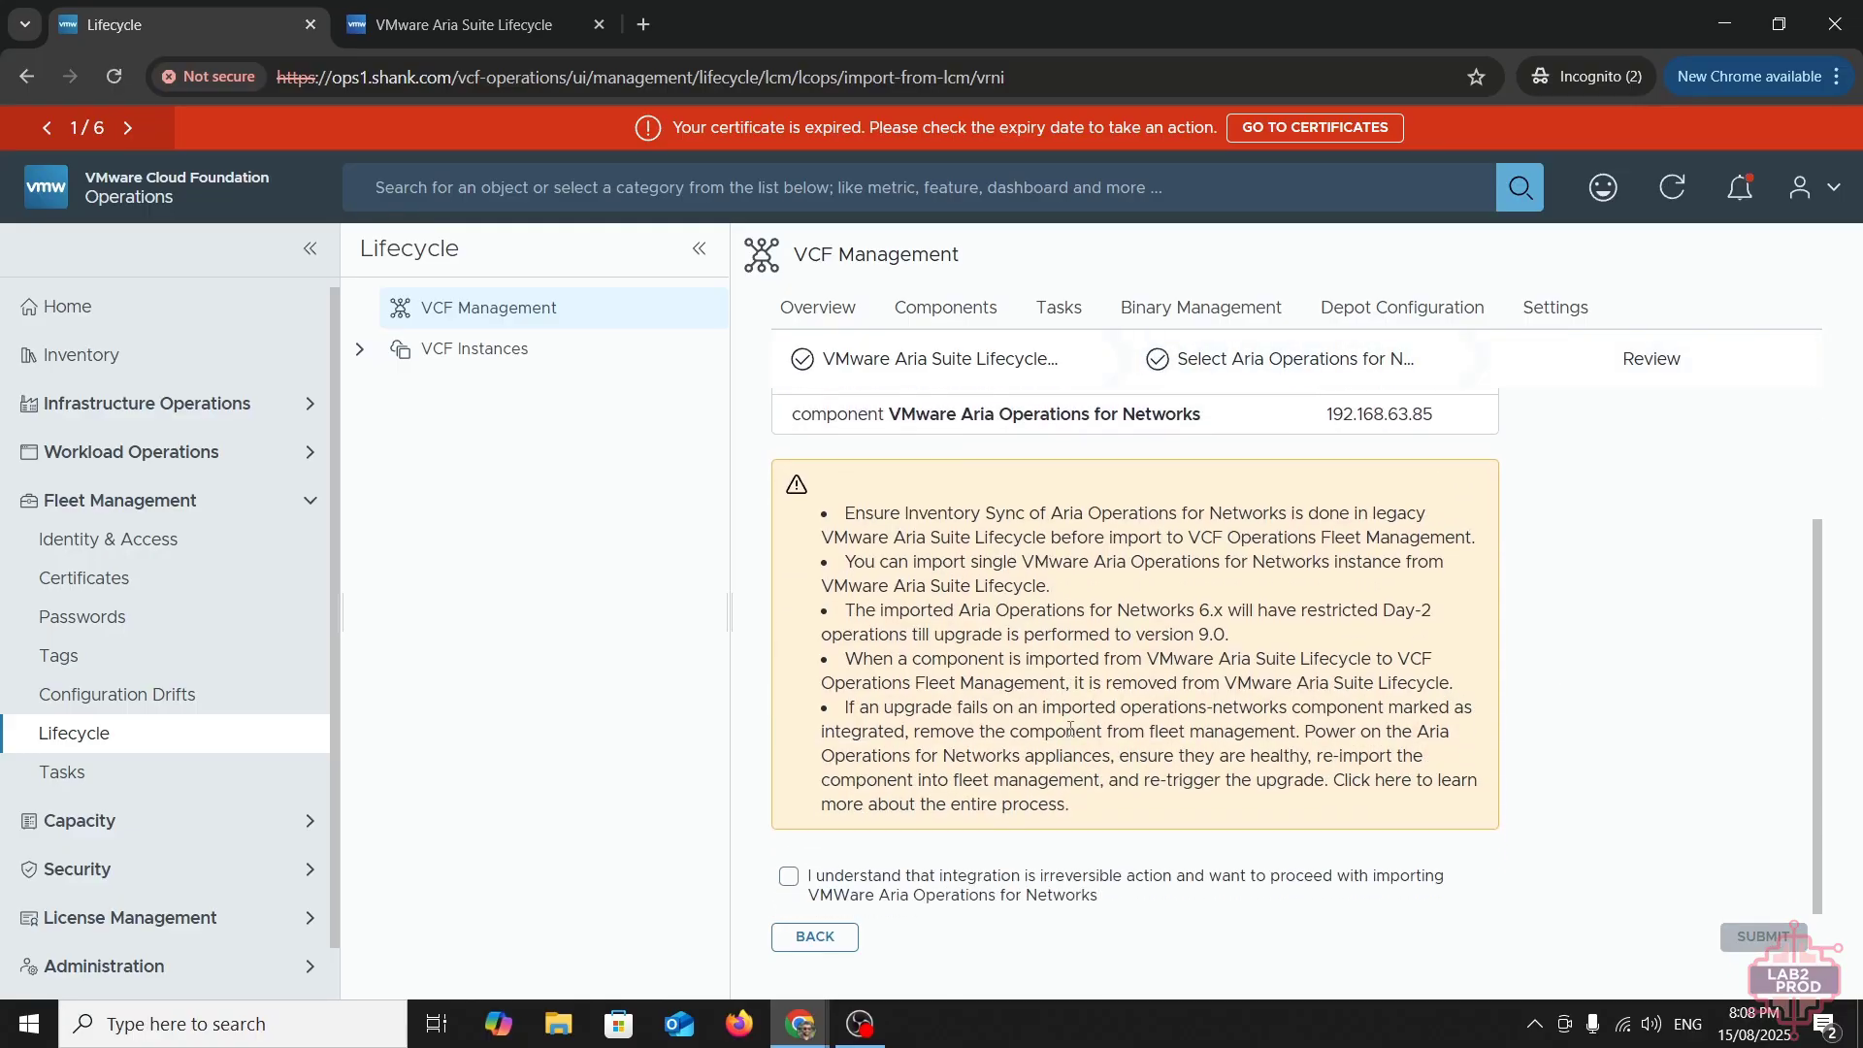
{"action": "left_click", "coordinate": [955, 885]}
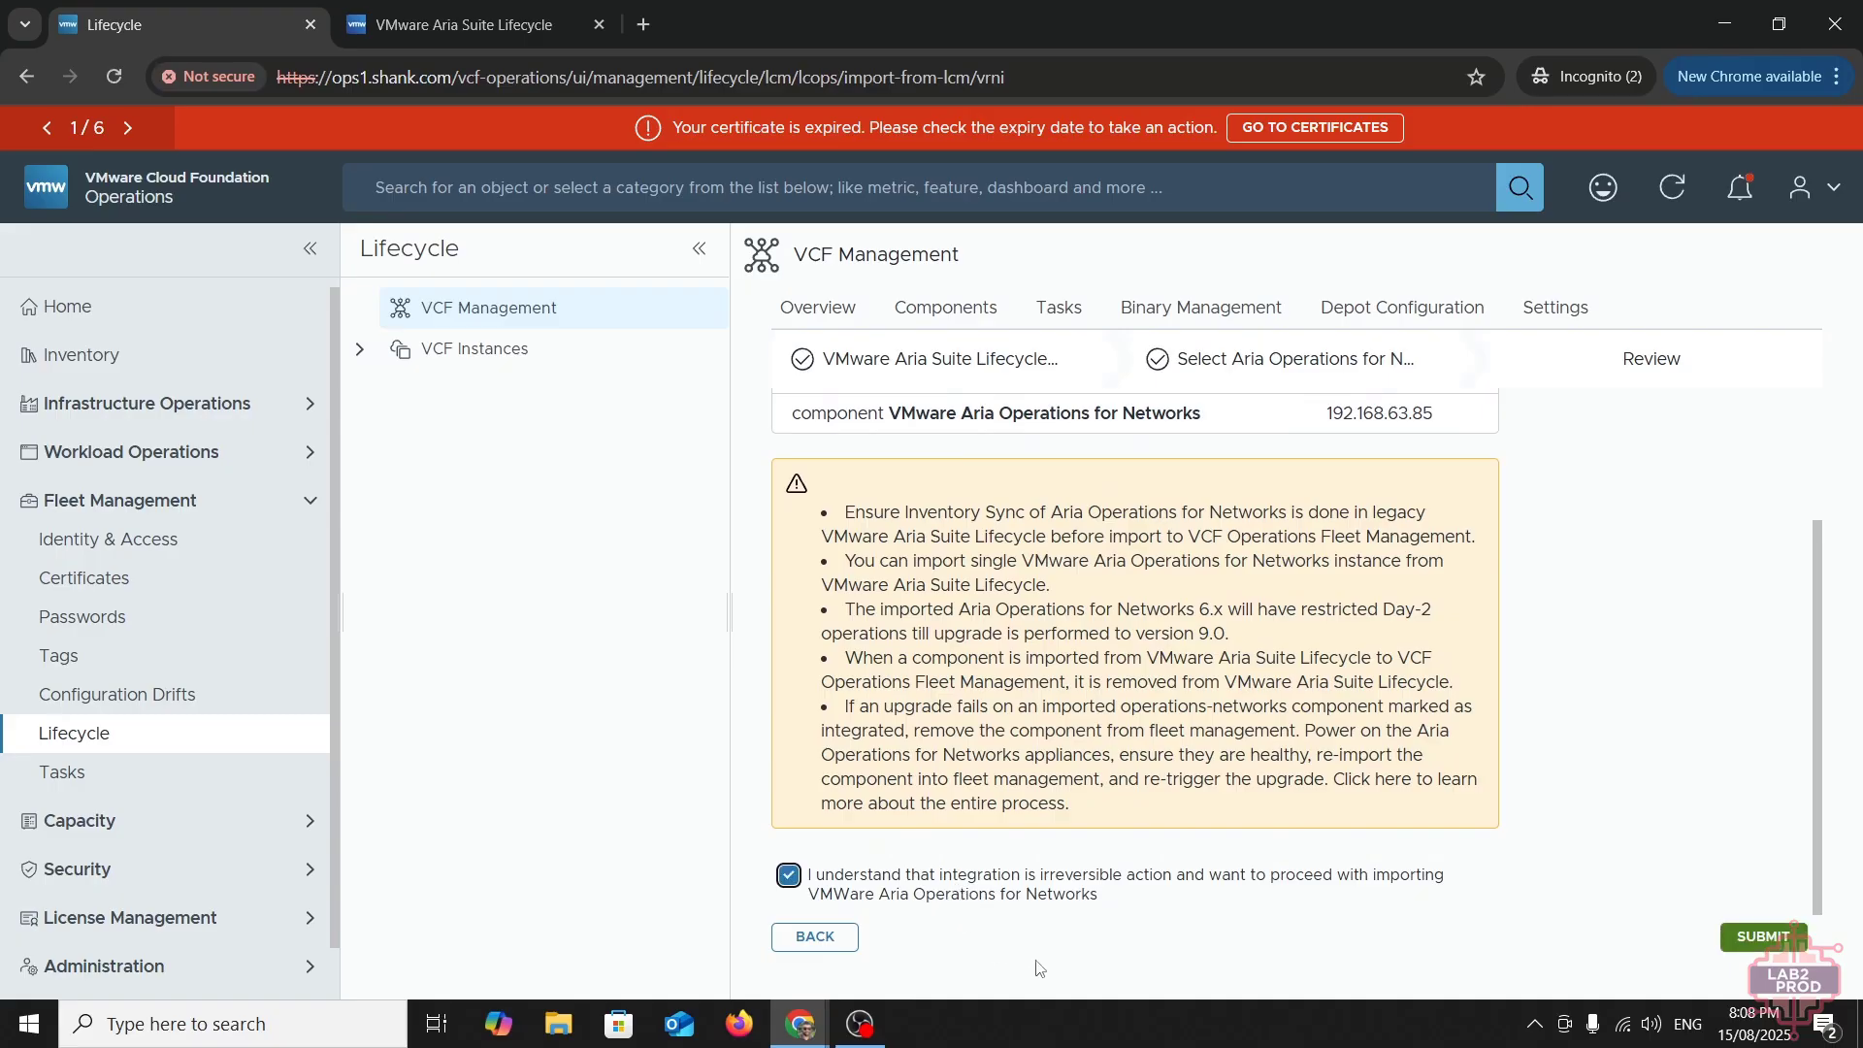
{"action": "left_click", "coordinate": [1761, 939]}
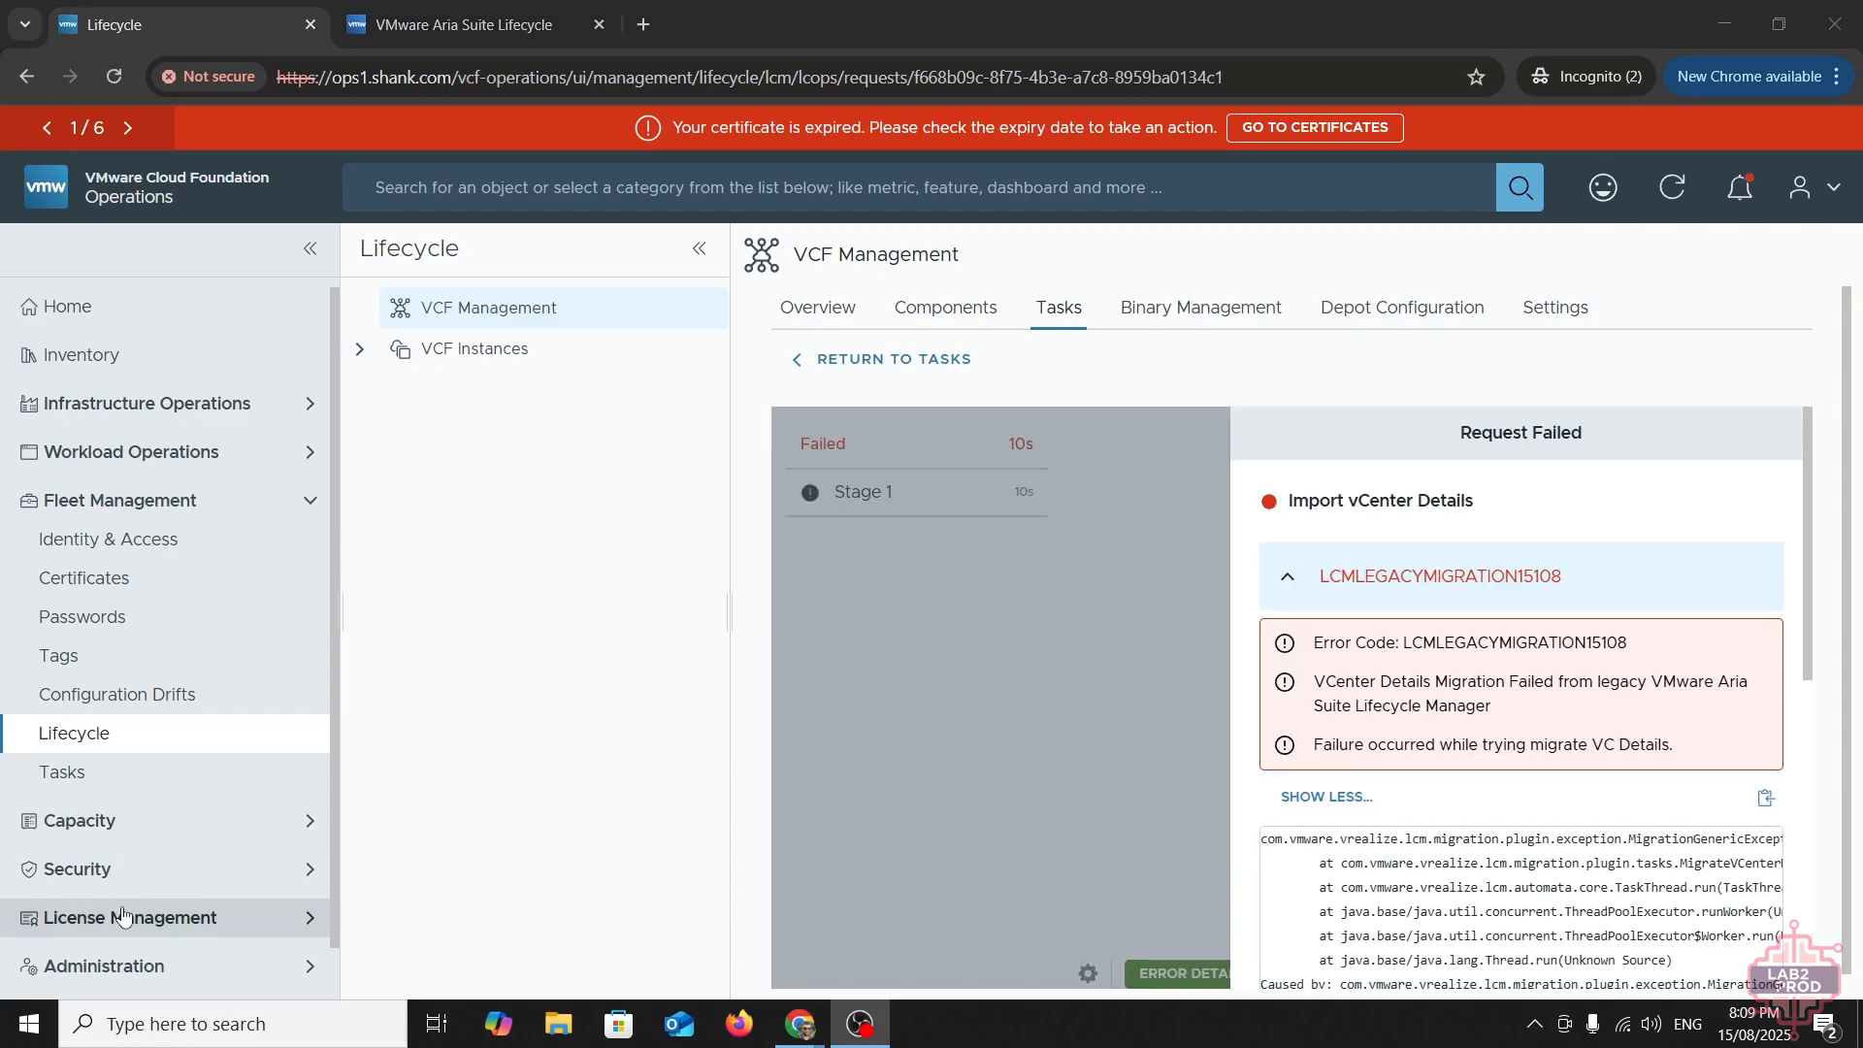
- Examine the expanded error details of the Import vCenter Details stage, including the vCenter name and host
{"action": "scroll", "coordinate": [1510, 832], "scroll_direction": "down", "scroll_amount": 5}
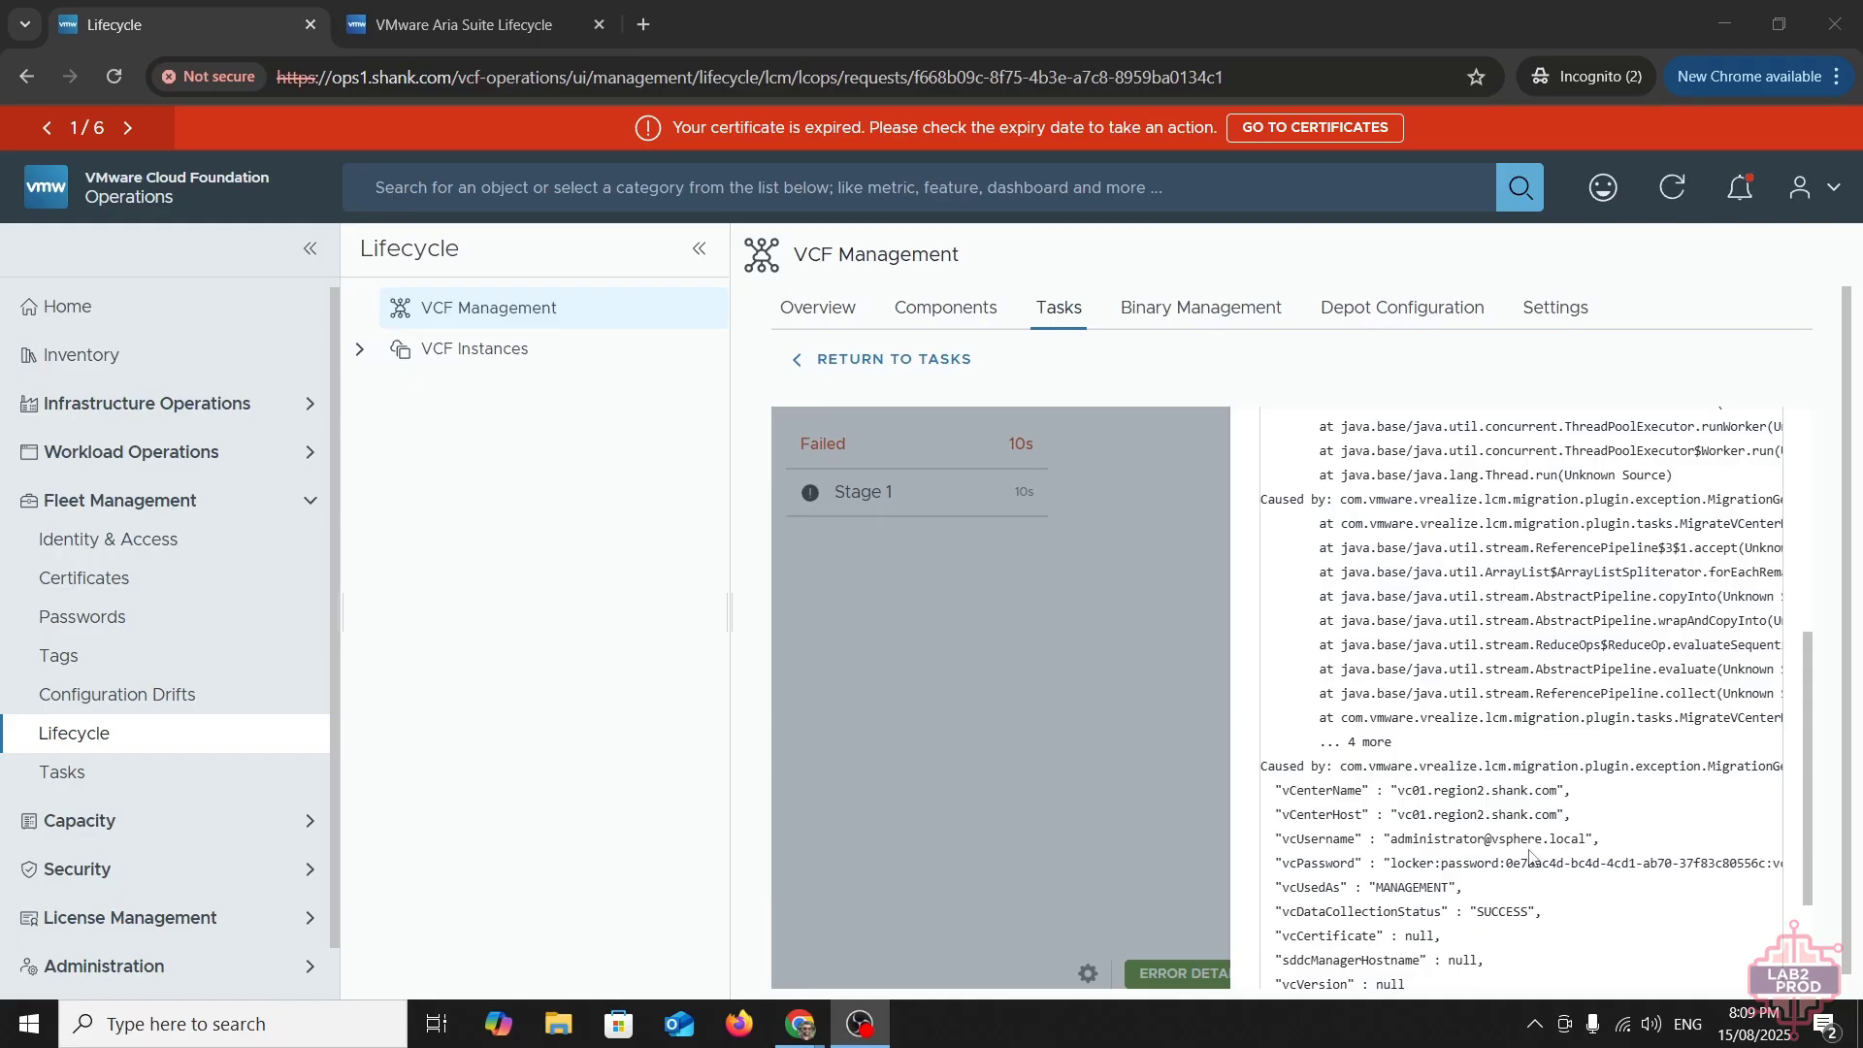
{"action": "scroll", "coordinate": [1530, 857], "scroll_direction": "down", "scroll_amount": 2}
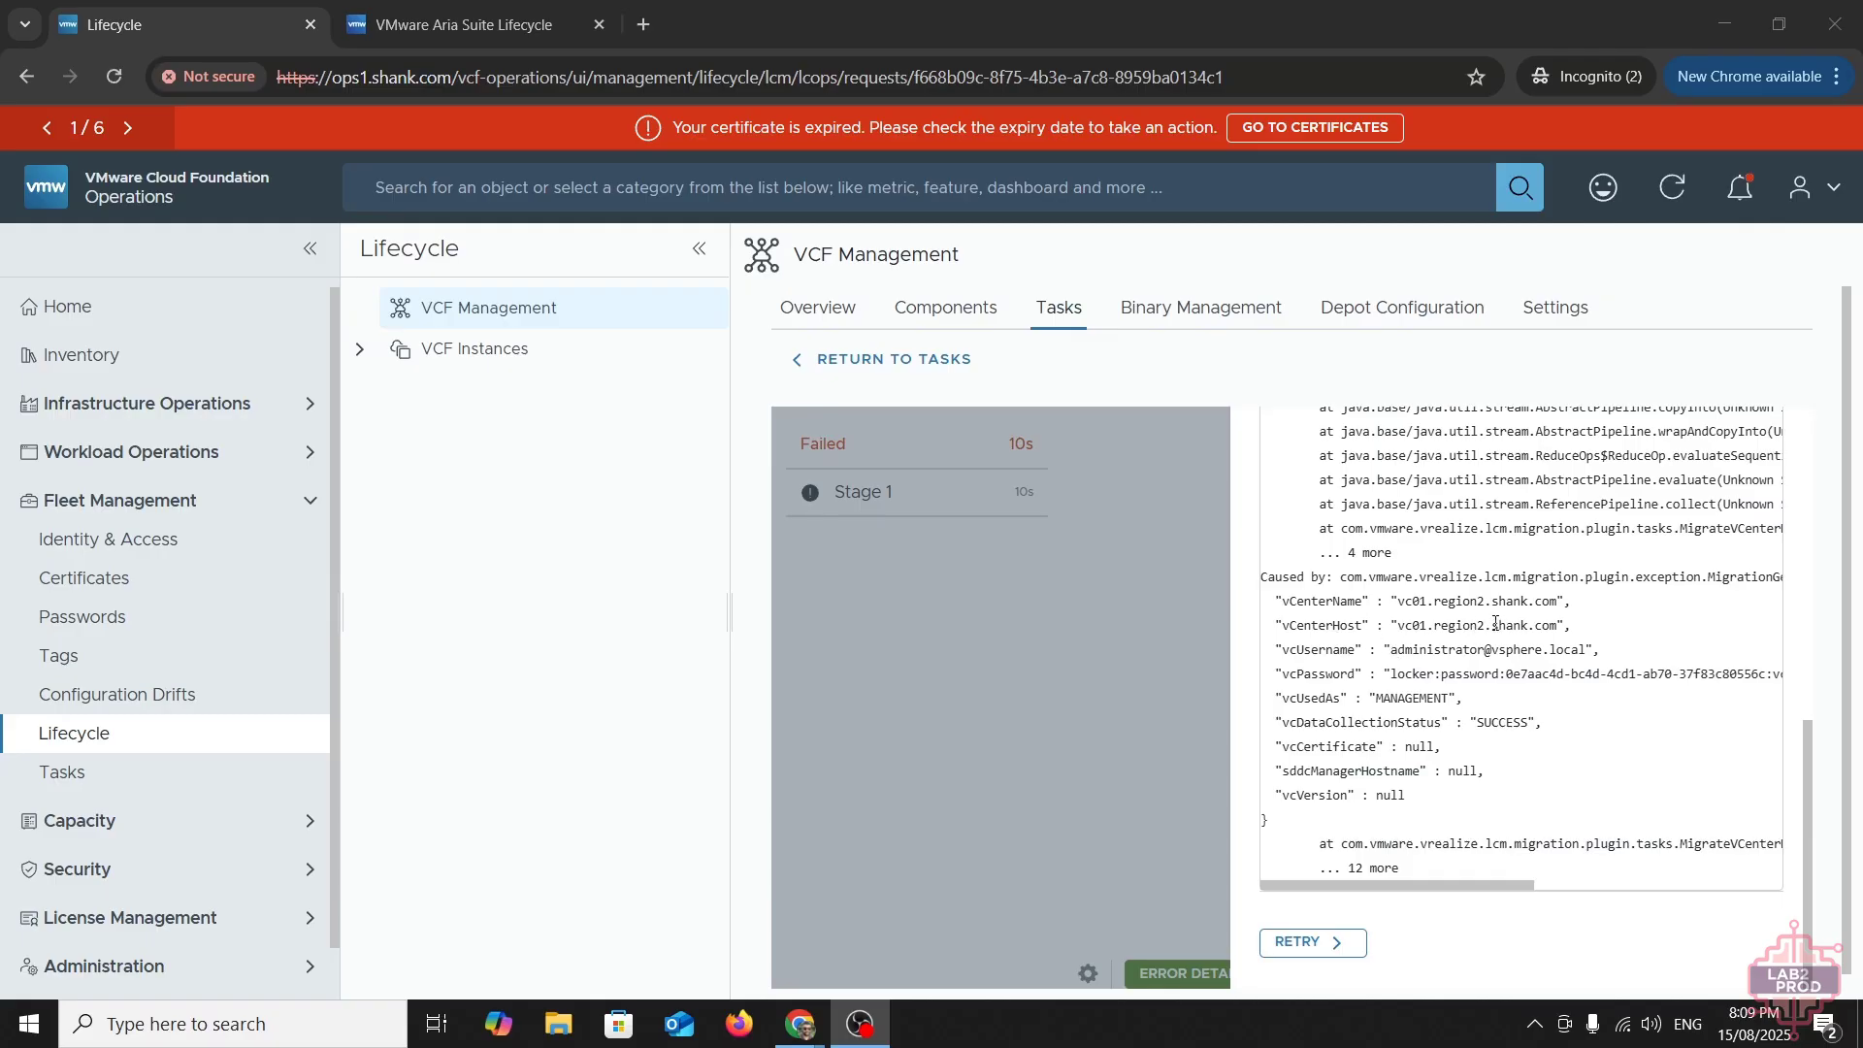
{"action": "left_click_drag", "start_coordinate": [1376, 601], "coordinate": [1571, 601]}
{"action": "left_click", "coordinate": [1456, 602]}
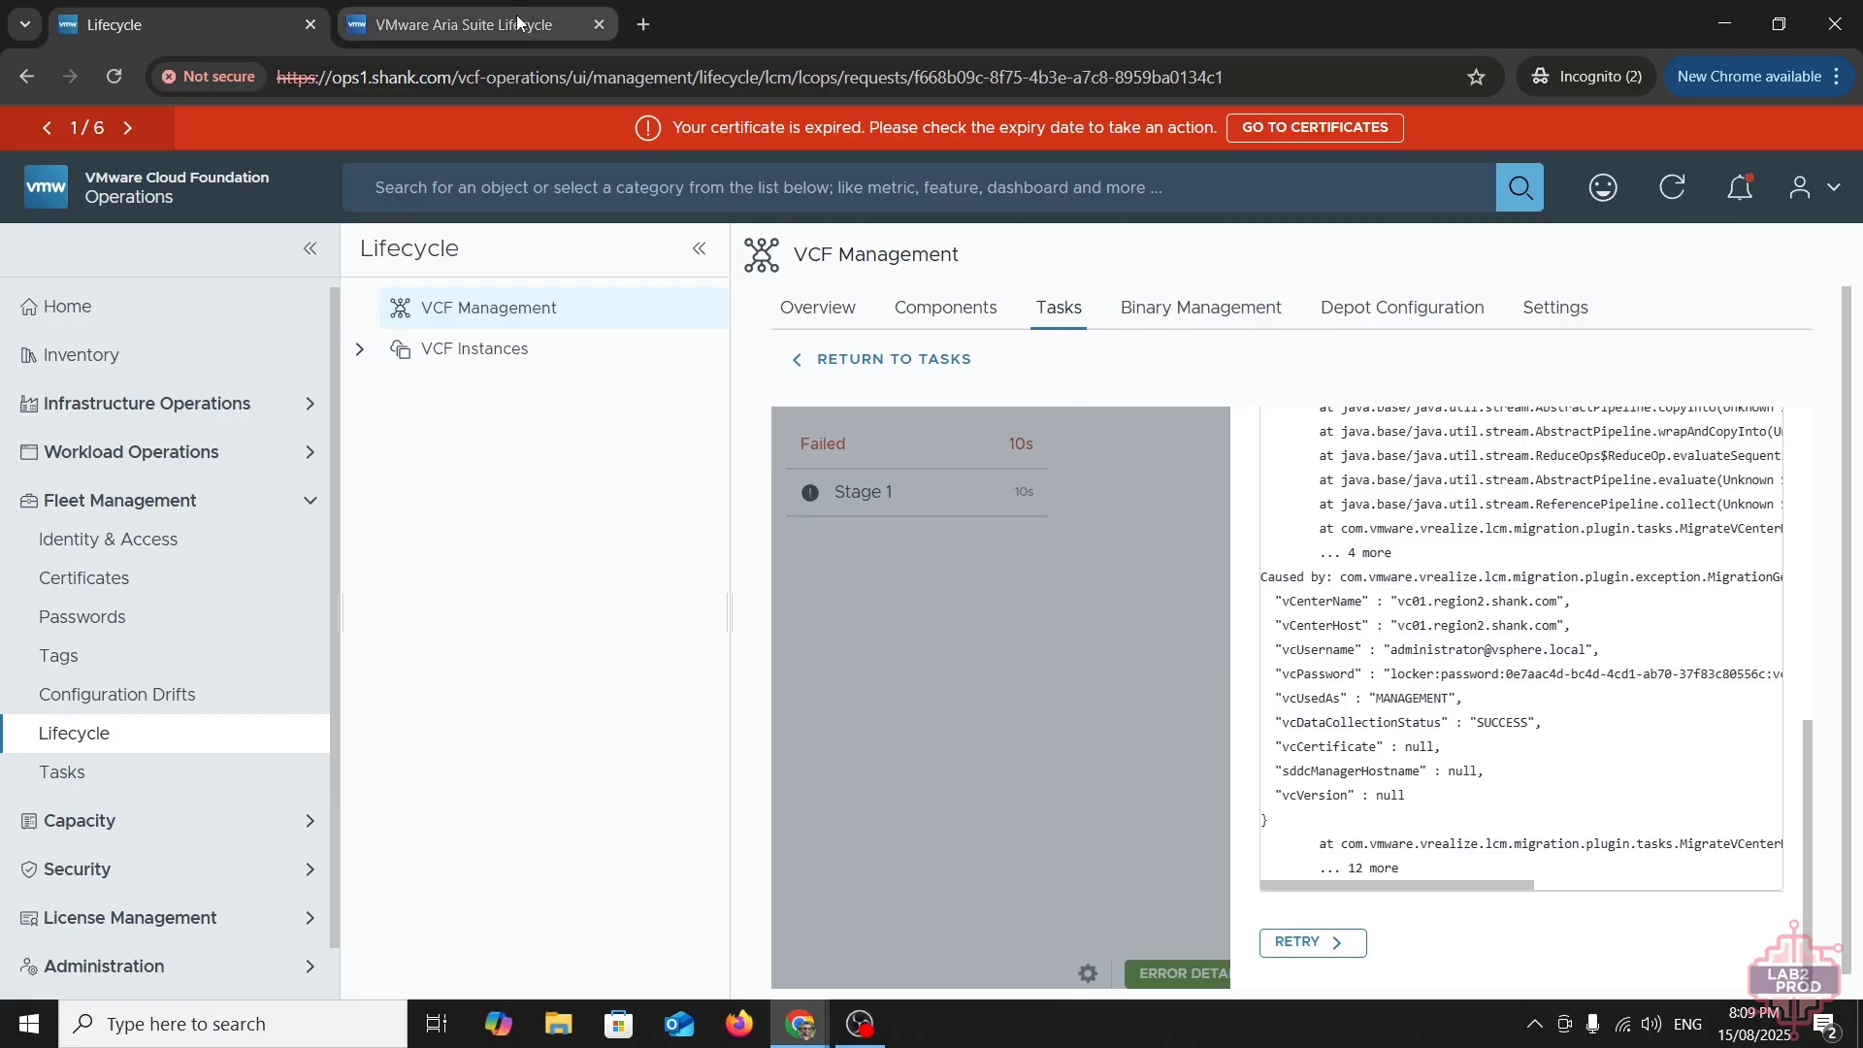
- Switch to VMware Aria Suite Lifecycle and trigger an inventory sync for VMware Aria Operations for Networks in the Aria Suite environment
{"action": "left_click", "coordinate": [463, 24]}
{"action": "left_click", "coordinate": [379, 355]}
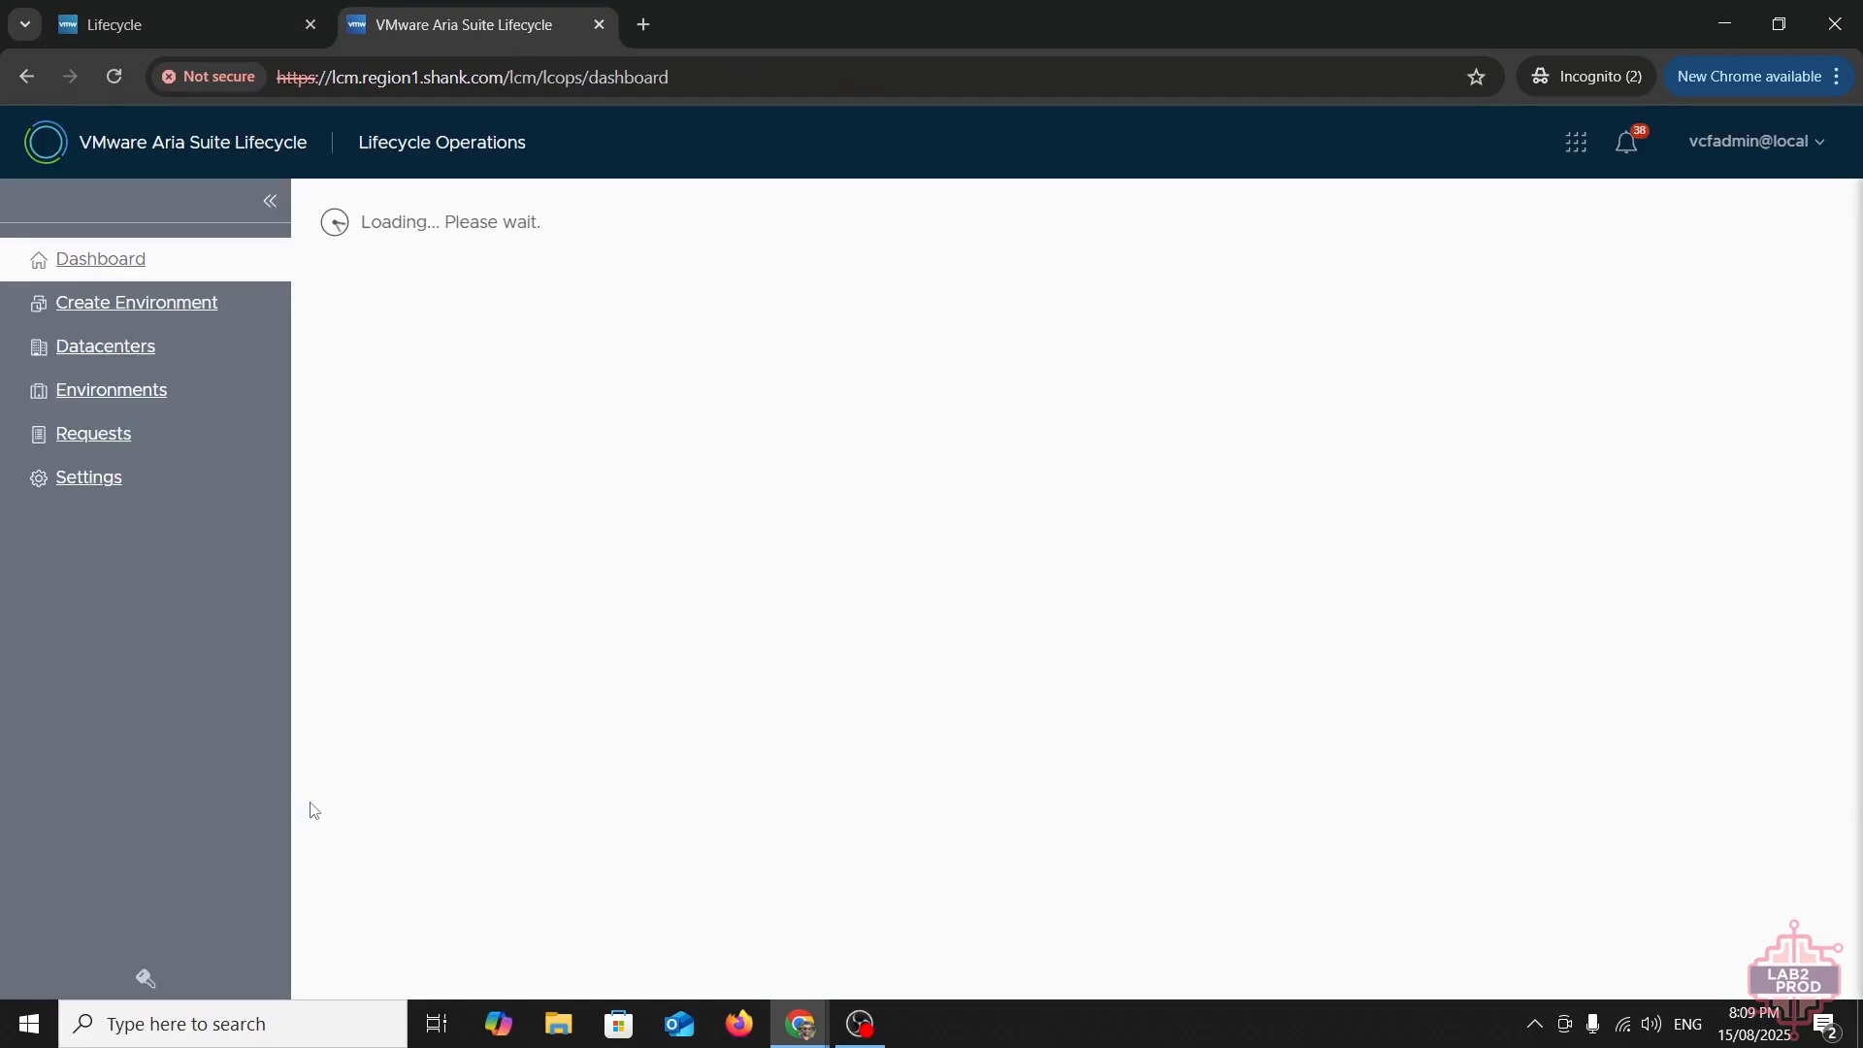
{"action": "left_click", "coordinate": [111, 390]}
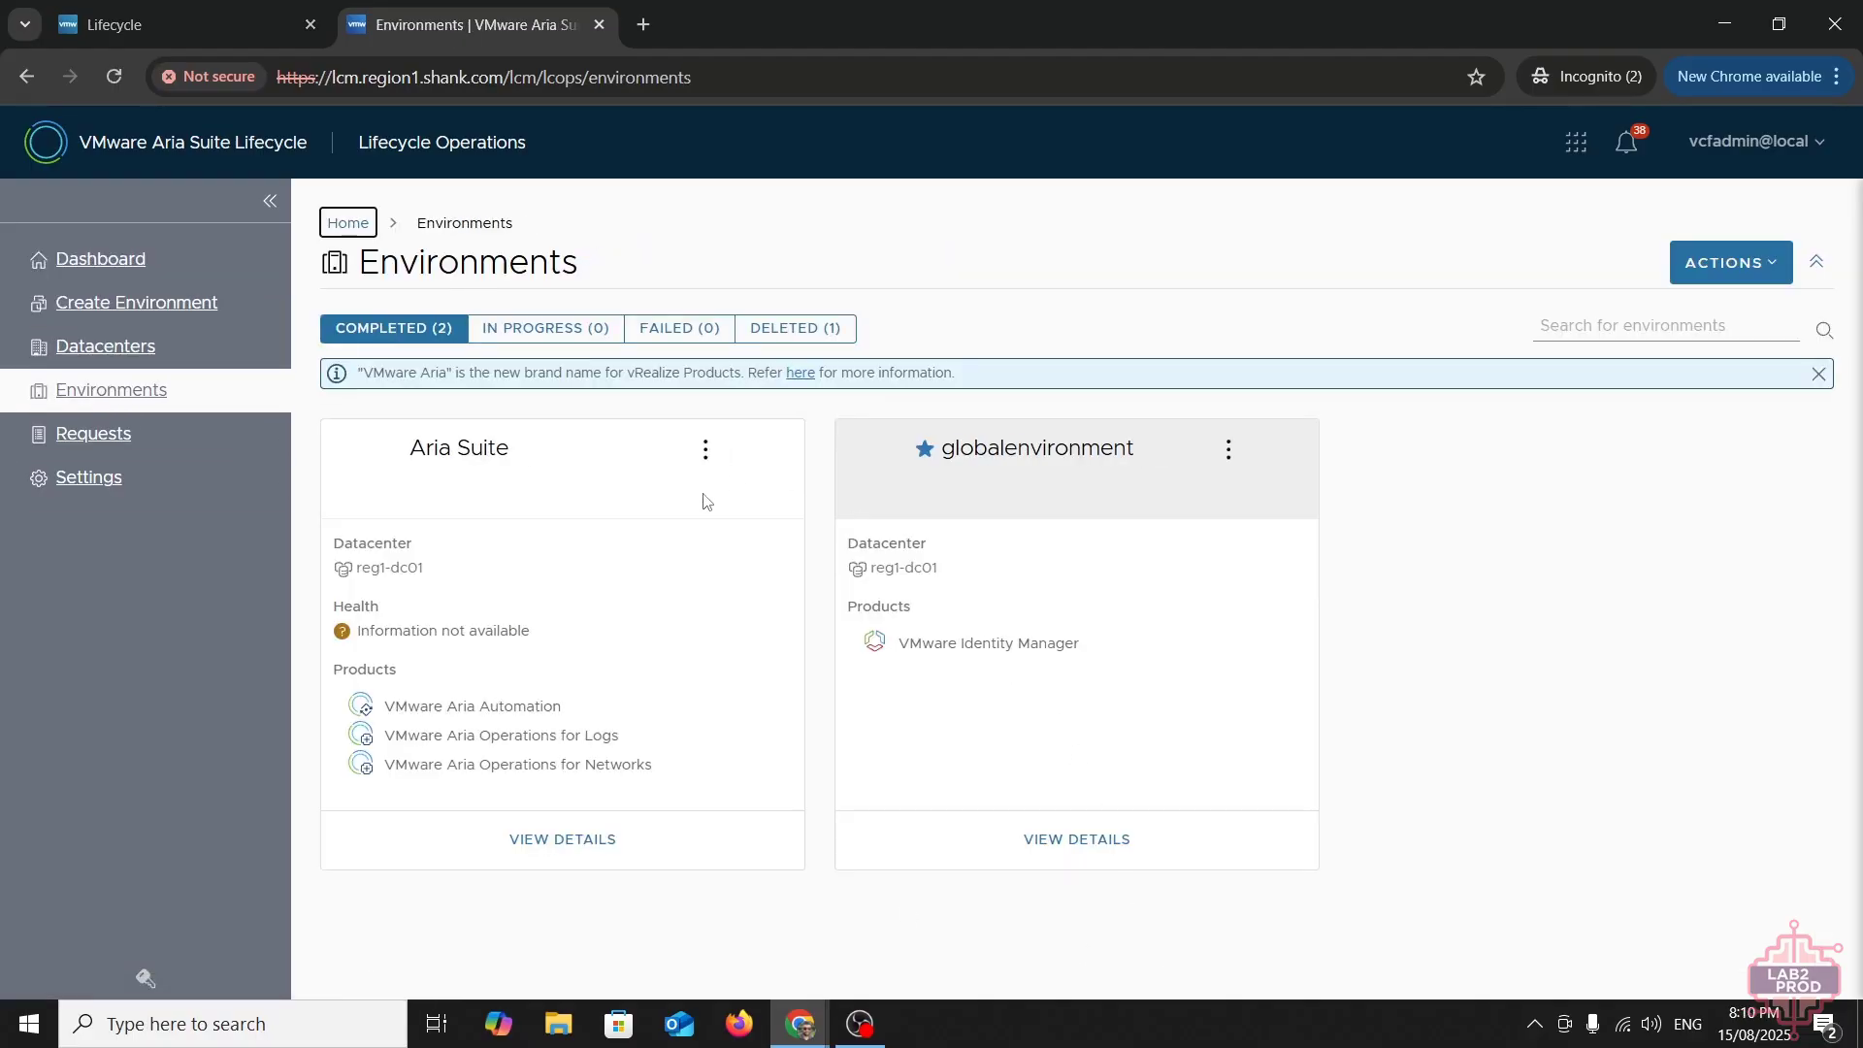
{"action": "left_click", "coordinate": [571, 840]}
{"action": "left_click", "coordinate": [782, 320]}
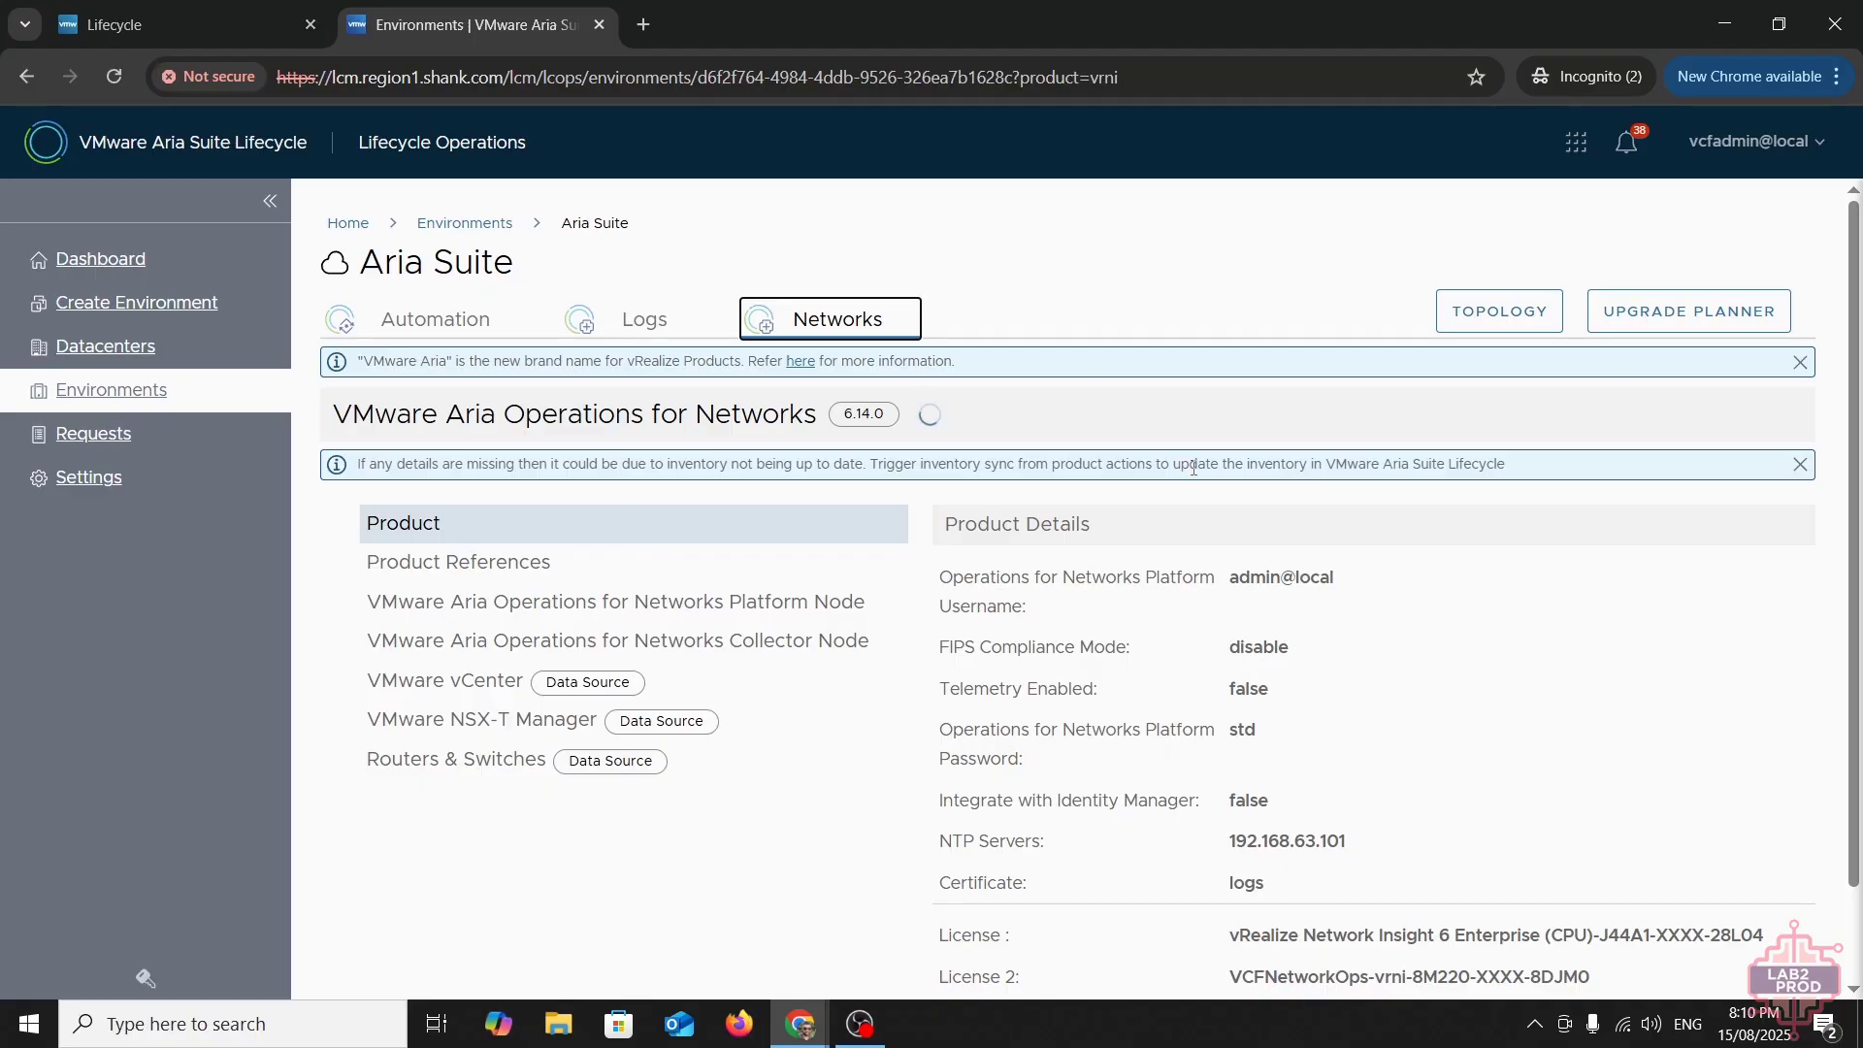
{"action": "left_click", "coordinate": [1312, 414]}
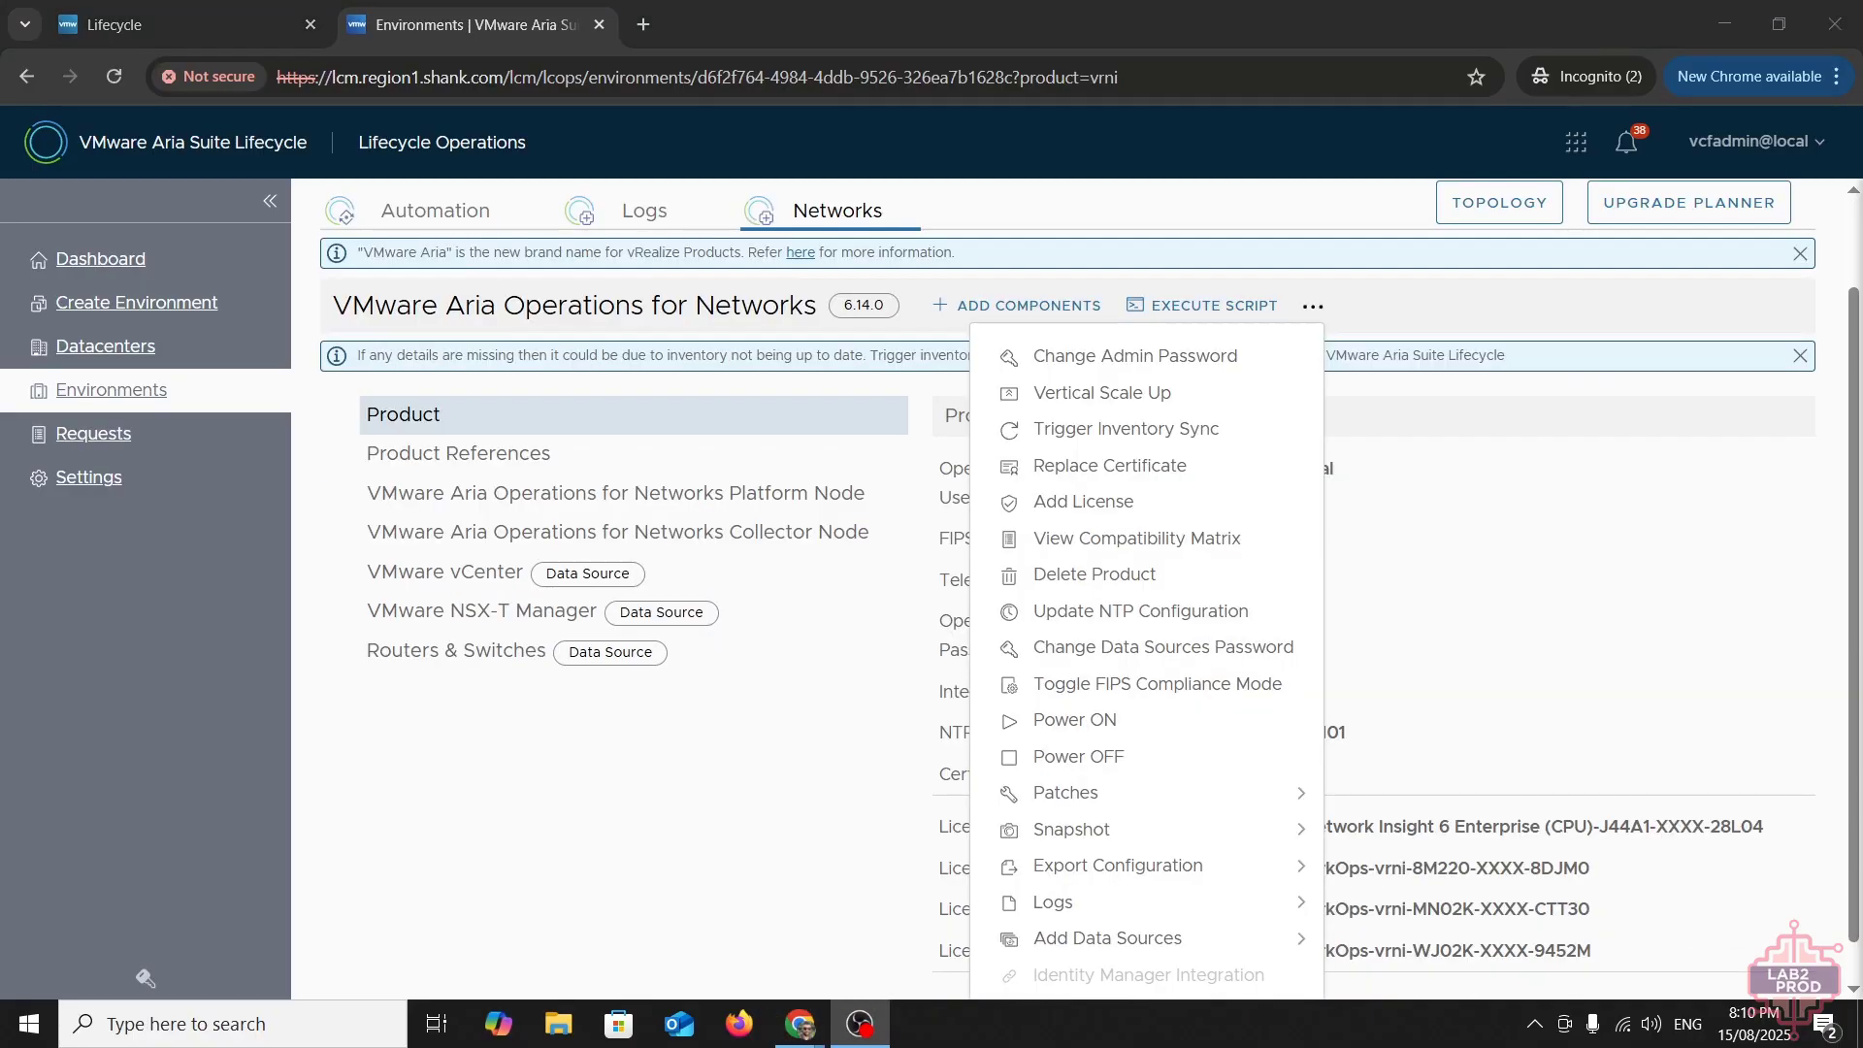
{"action": "left_click", "coordinate": [1137, 437]}
{"action": "left_click", "coordinate": [1379, 675]}
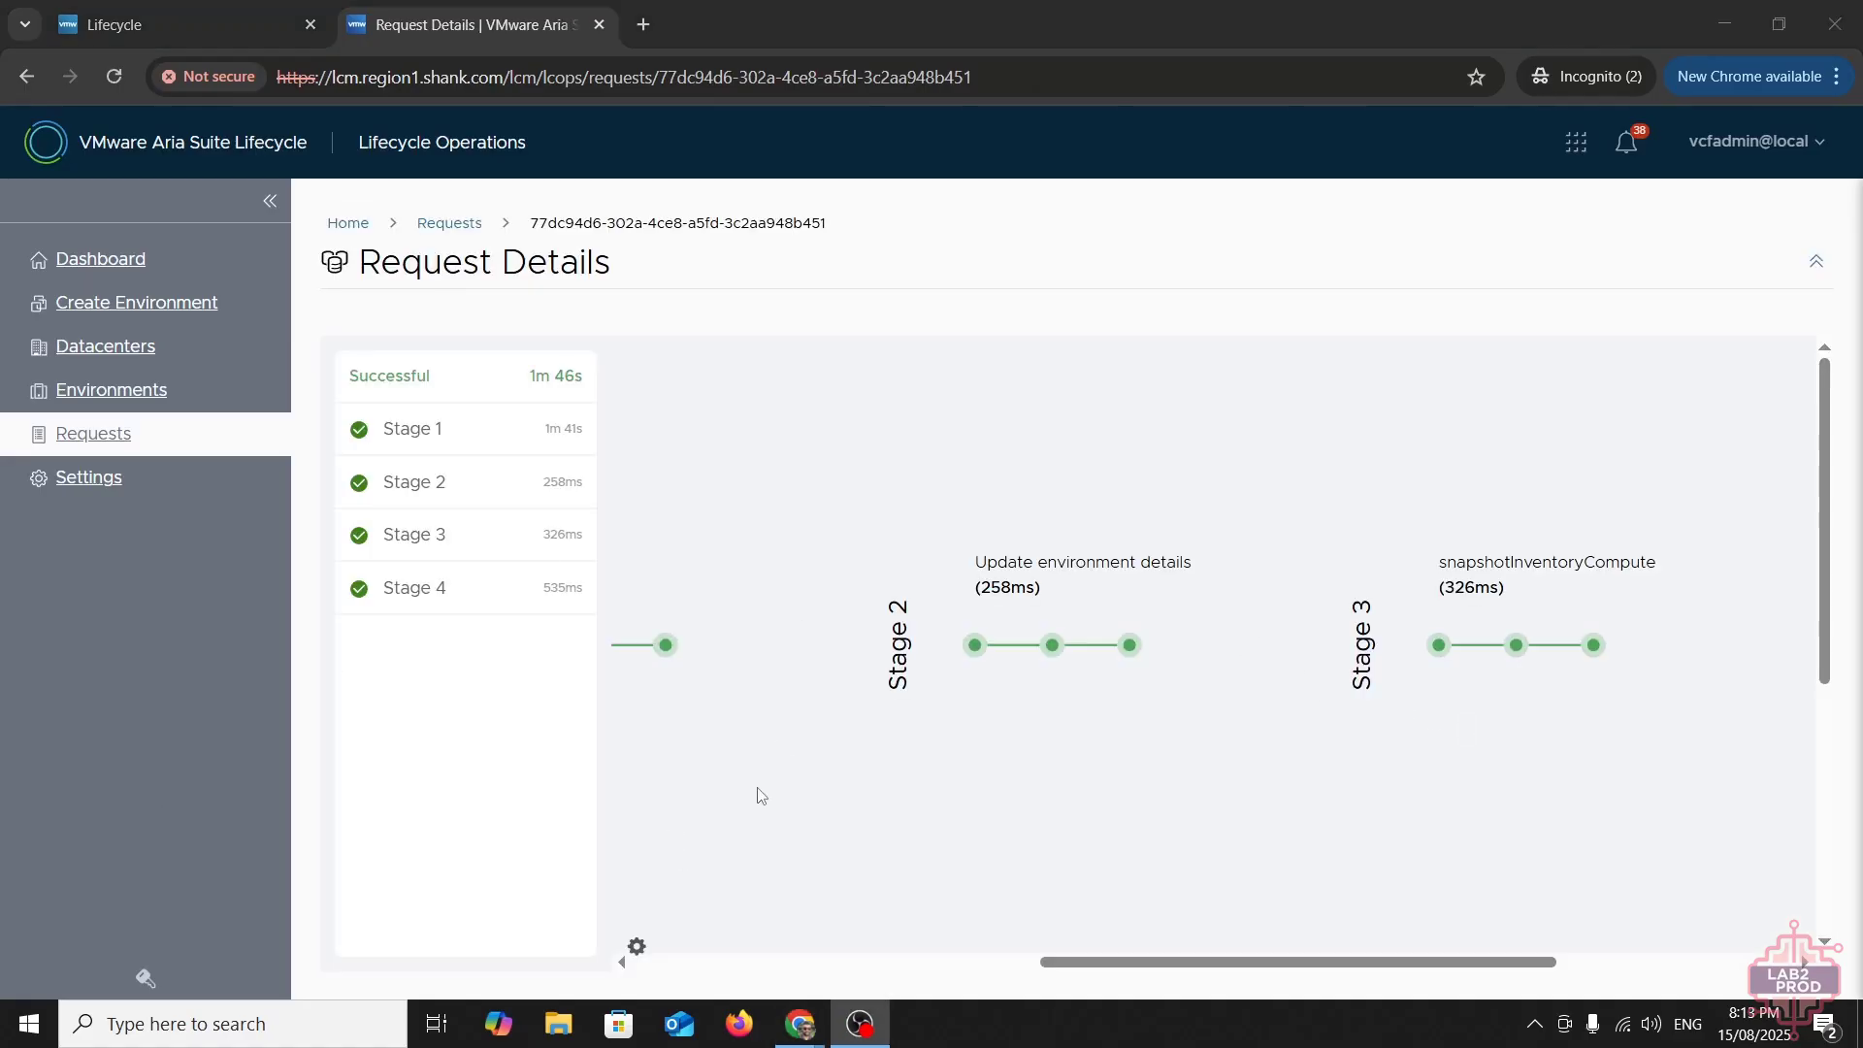
- Check the Networks product details in the Aria Suite environment and examine the vrni-platform node's infrastructure details in the topology
{"action": "left_click", "coordinate": [137, 396]}
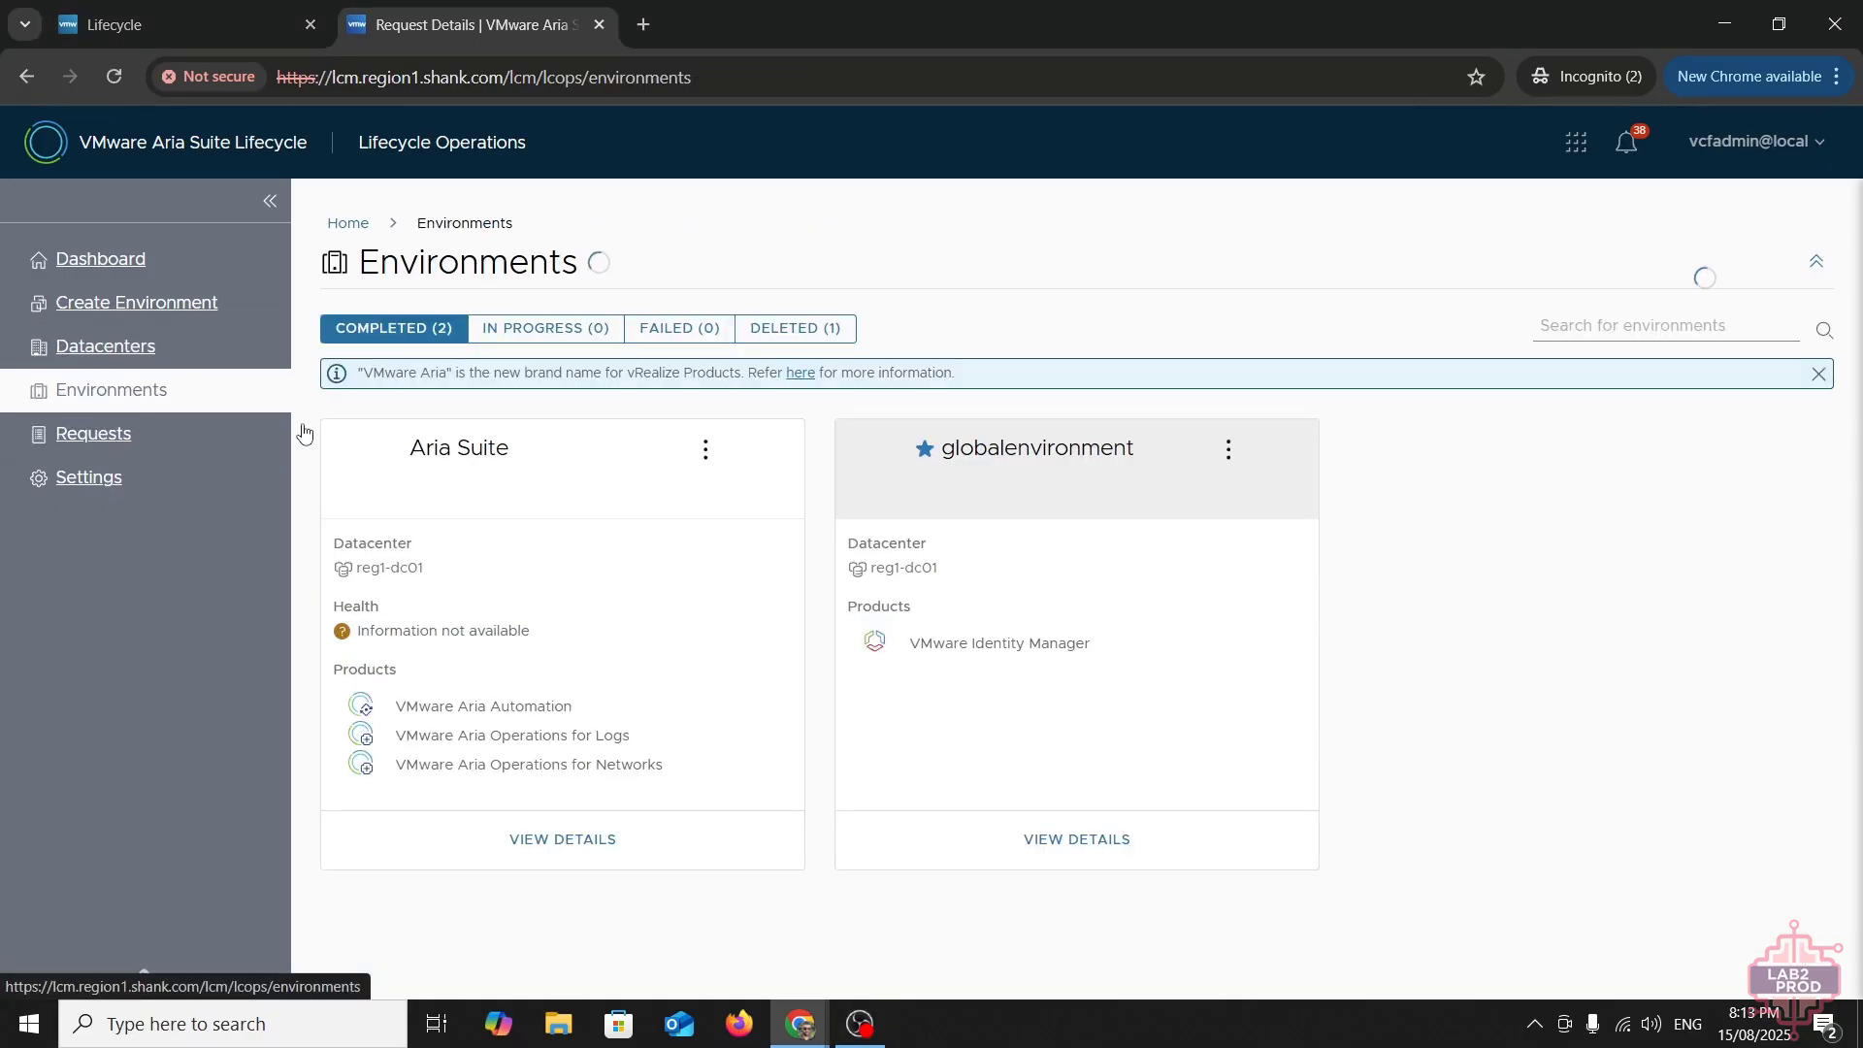
{"action": "left_click", "coordinate": [555, 857]}
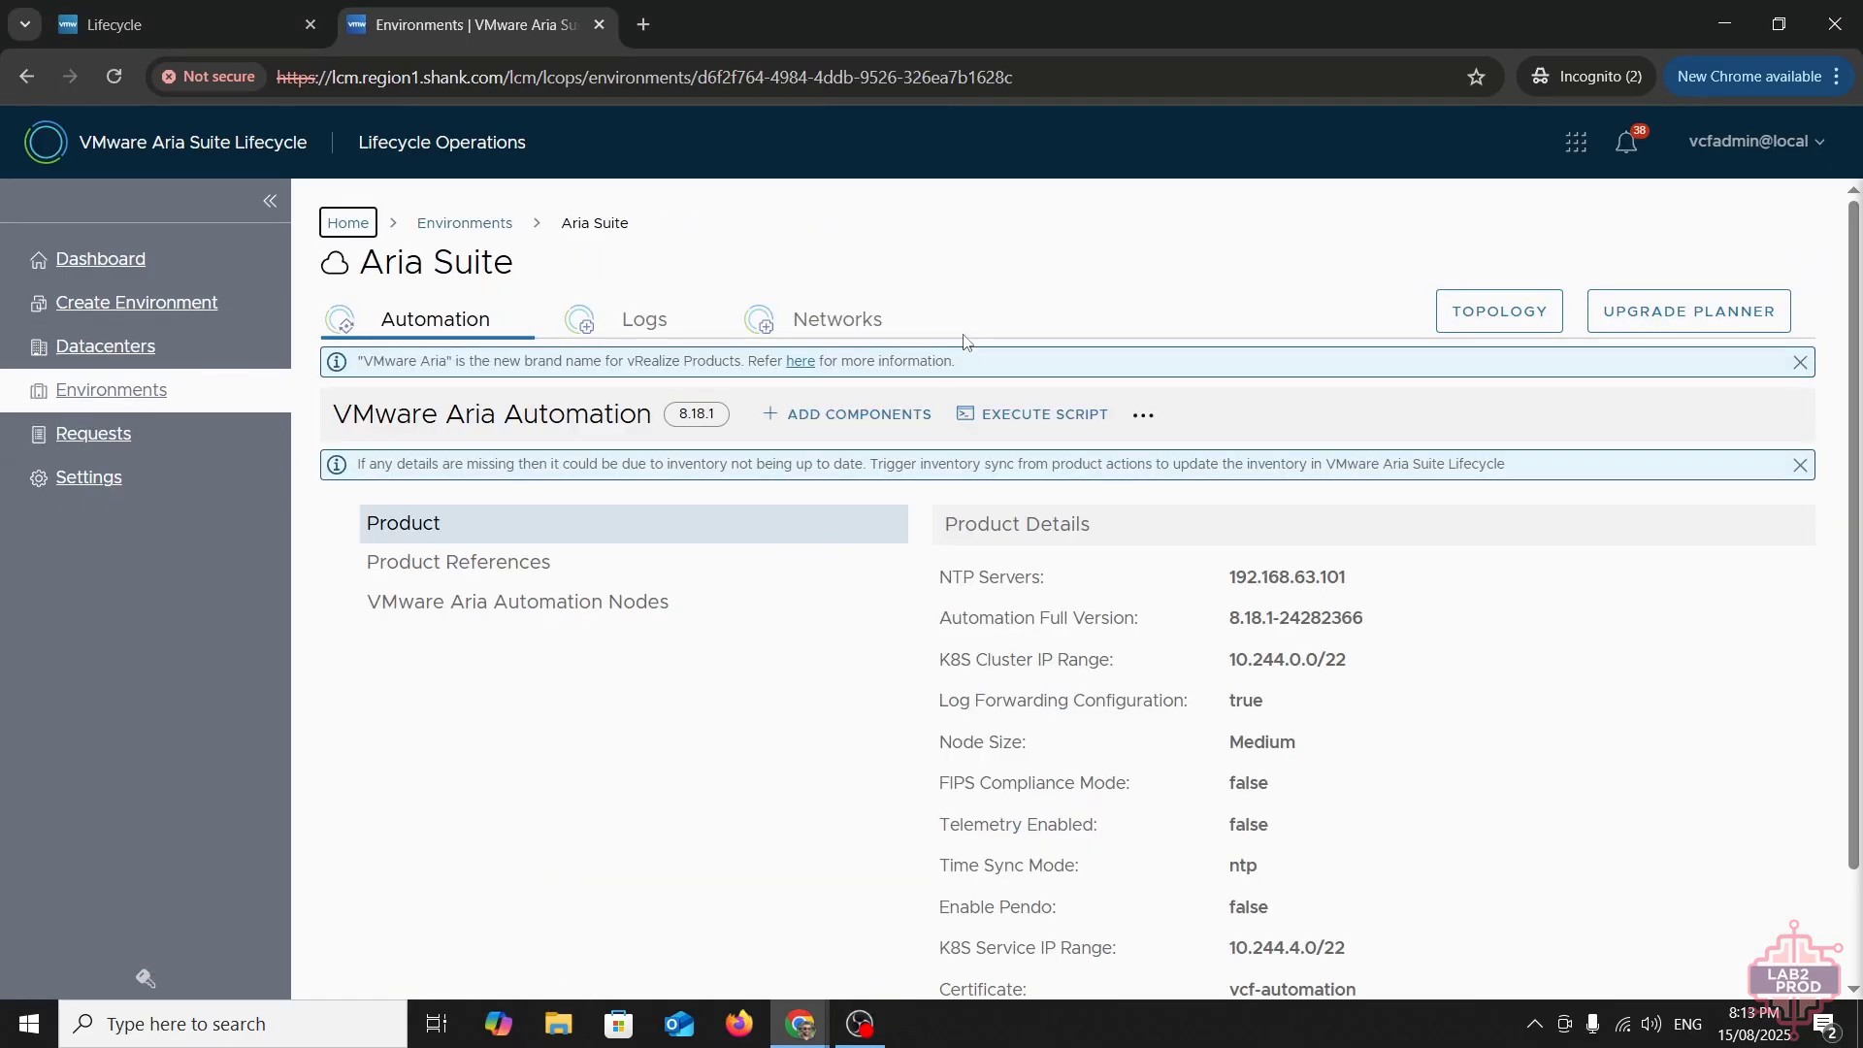
{"action": "left_click", "coordinate": [841, 323]}
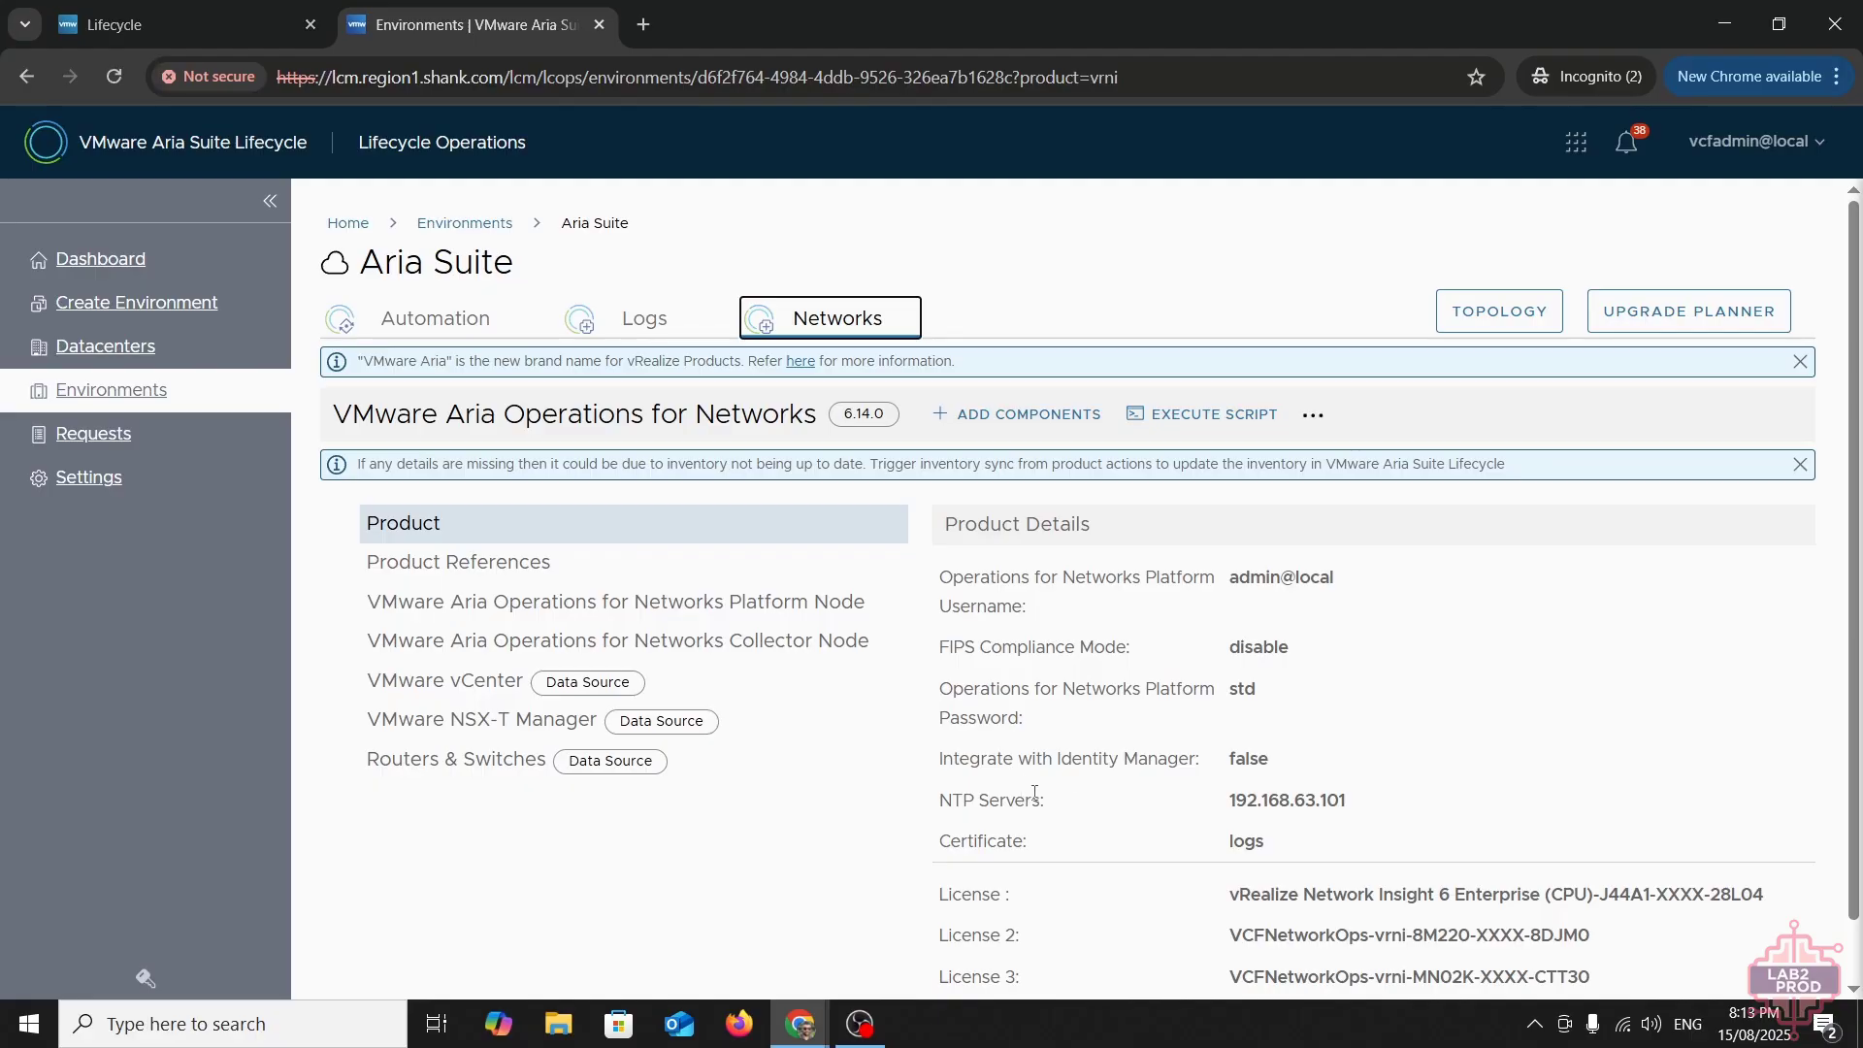
{"action": "scroll", "coordinate": [951, 752], "scroll_direction": "down", "scroll_amount": 1}
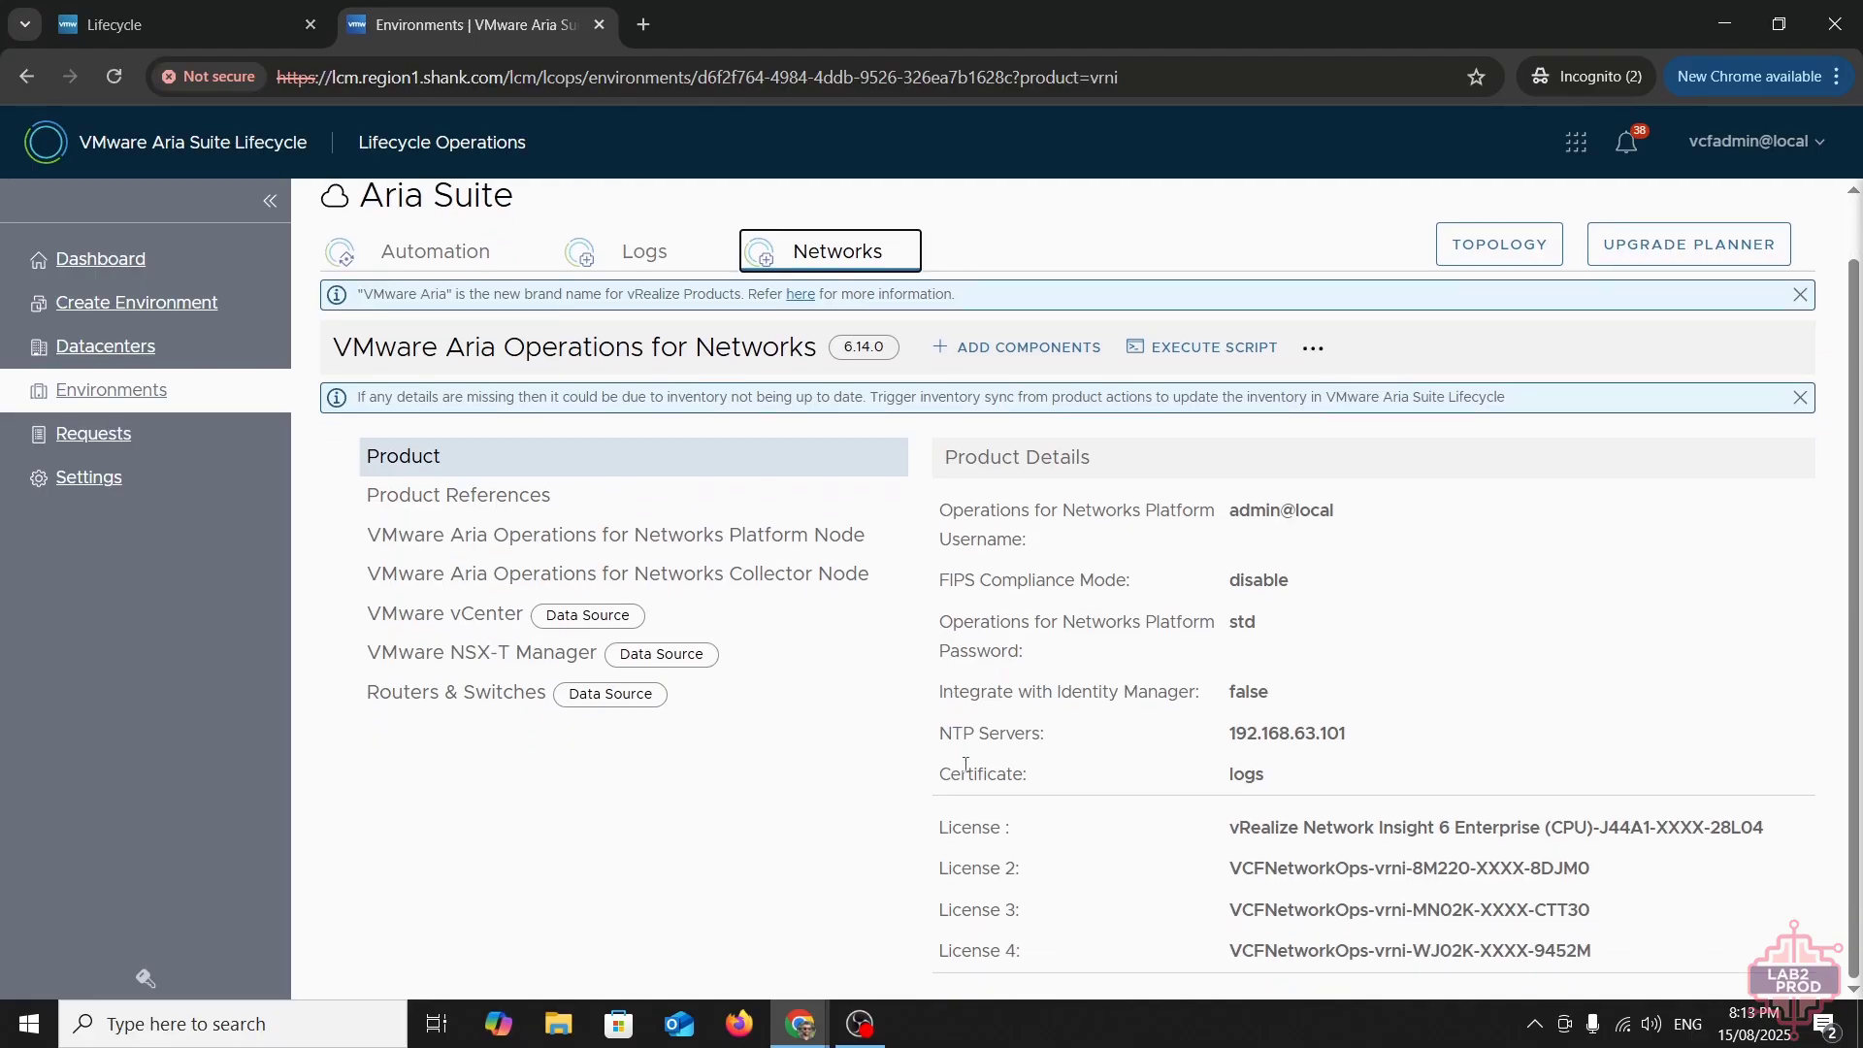
{"action": "left_click", "coordinate": [1315, 348]}
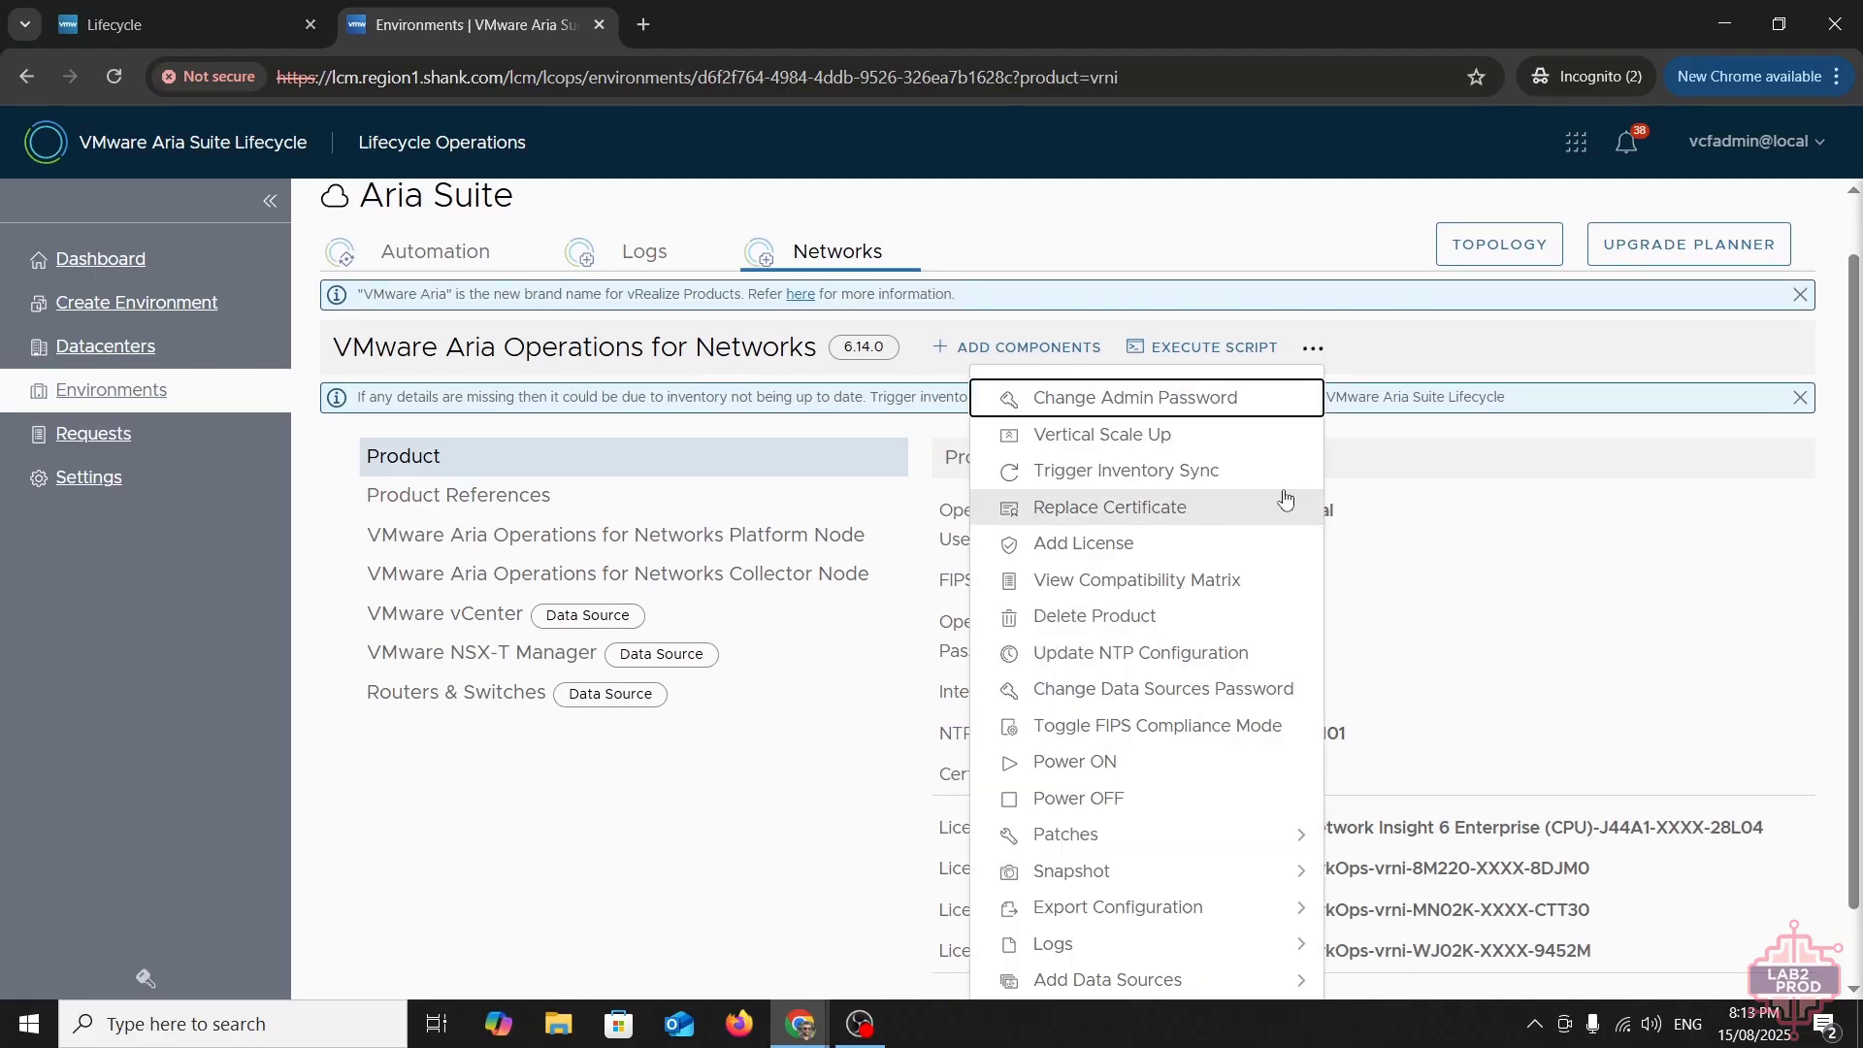
{"action": "scroll", "coordinate": [1180, 980], "scroll_direction": "down", "scroll_amount": 1}
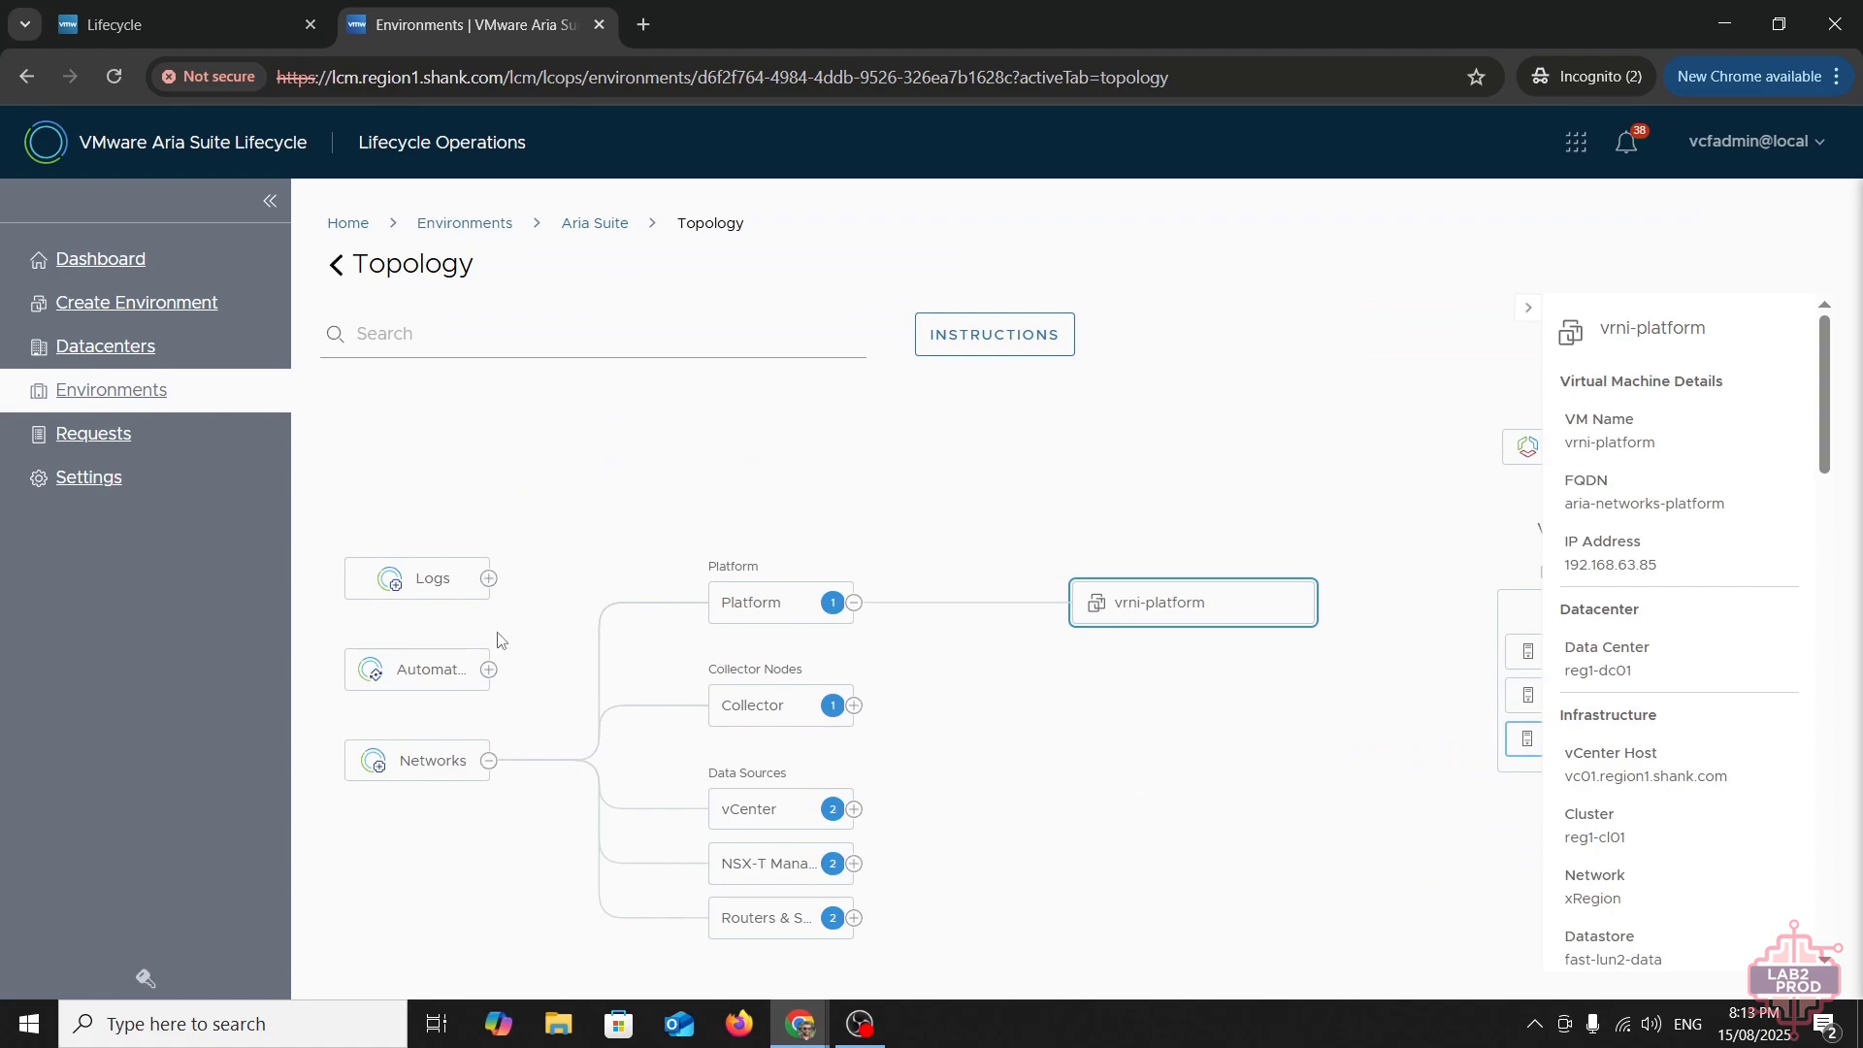
{"action": "left_click_drag", "start_coordinate": [1743, 777], "coordinate": [1541, 793]}
{"action": "left_click", "coordinate": [1692, 824]}
- Return to VCF Operations and retry the failed import request with skipVCenterMigration kept at false
{"action": "left_click", "coordinate": [173, 16]}
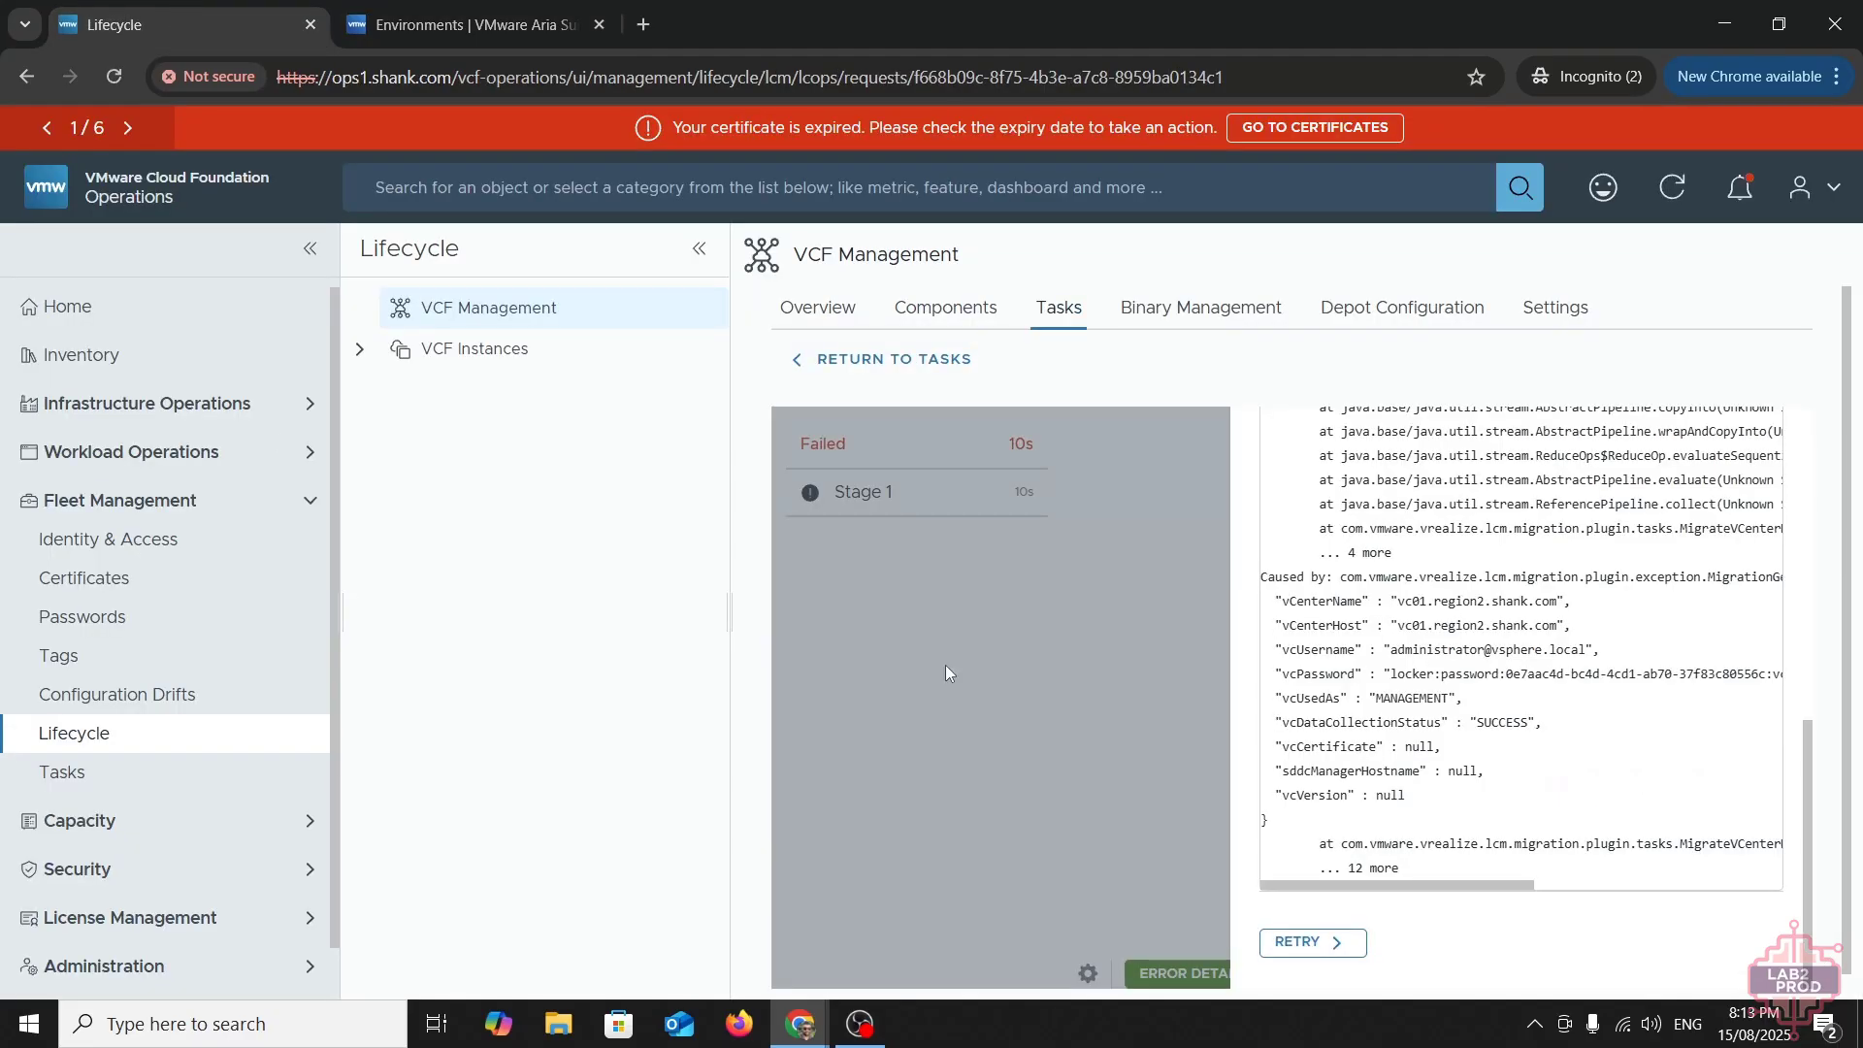
{"action": "left_click", "coordinate": [1327, 942]}
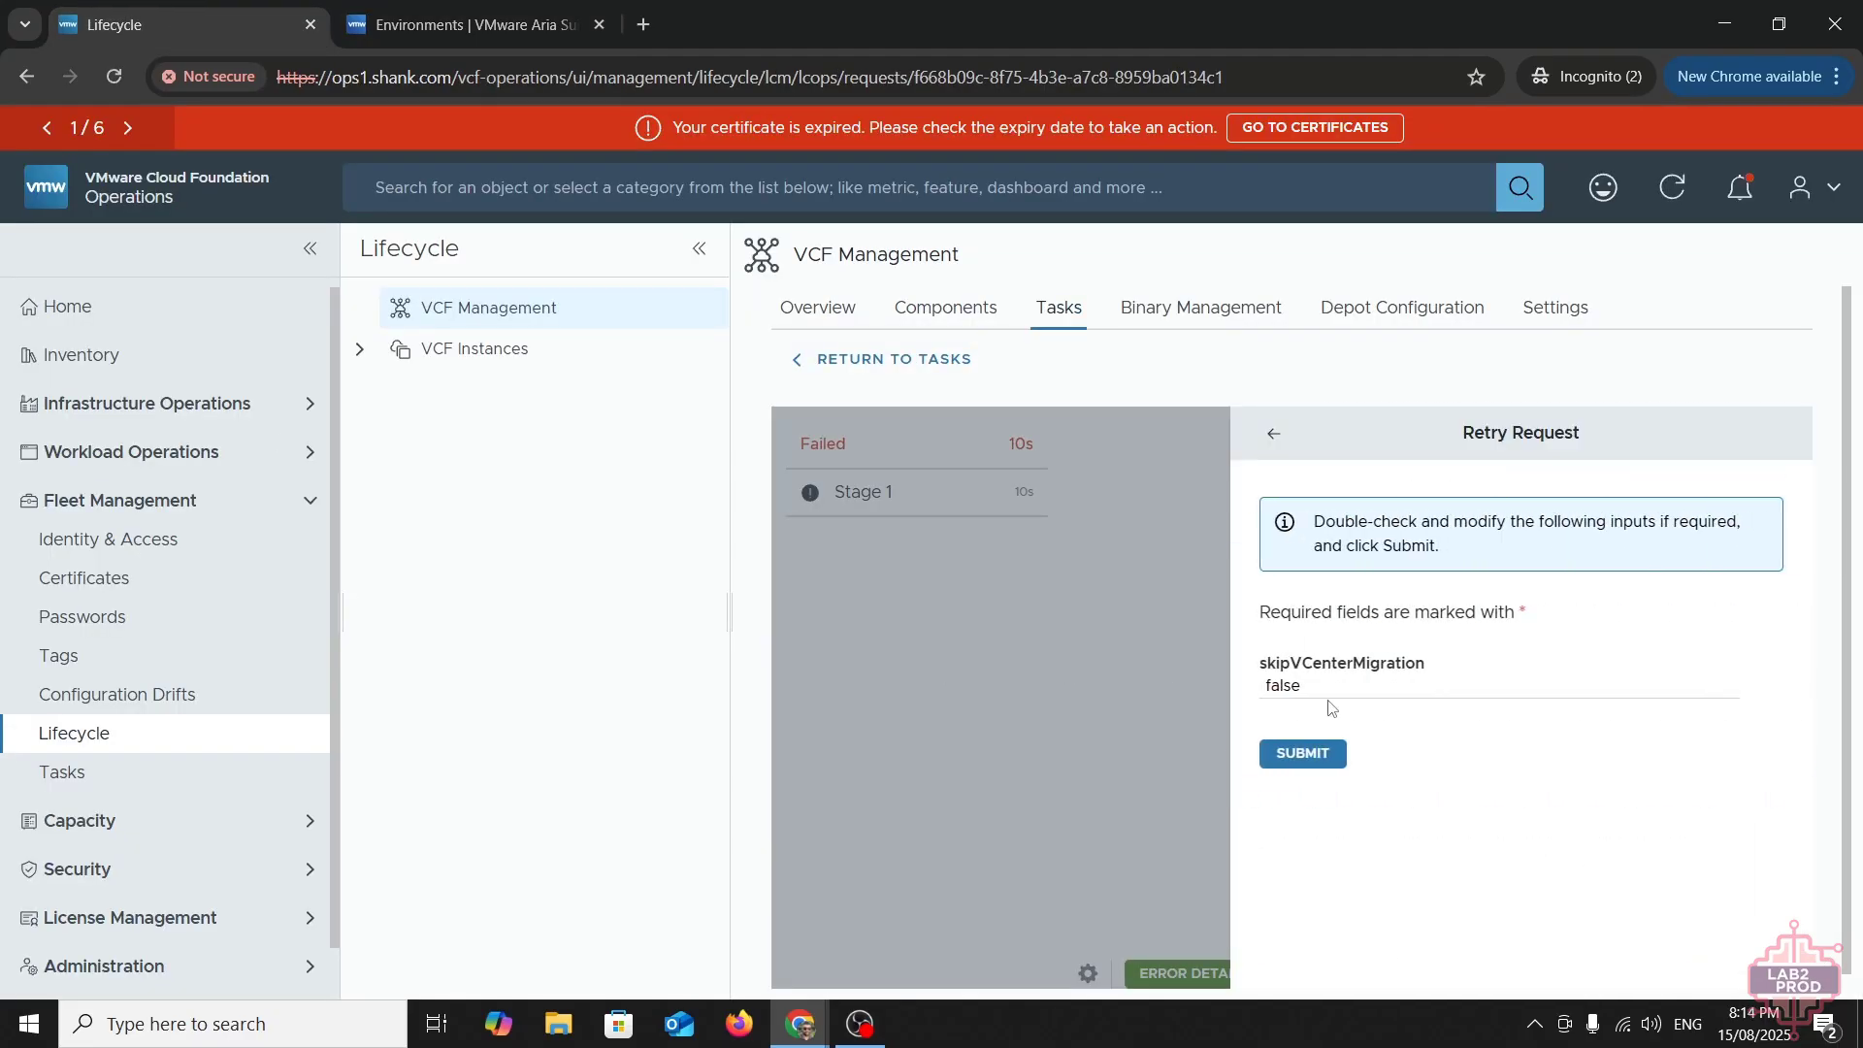
{"action": "left_click", "coordinate": [1300, 756]}
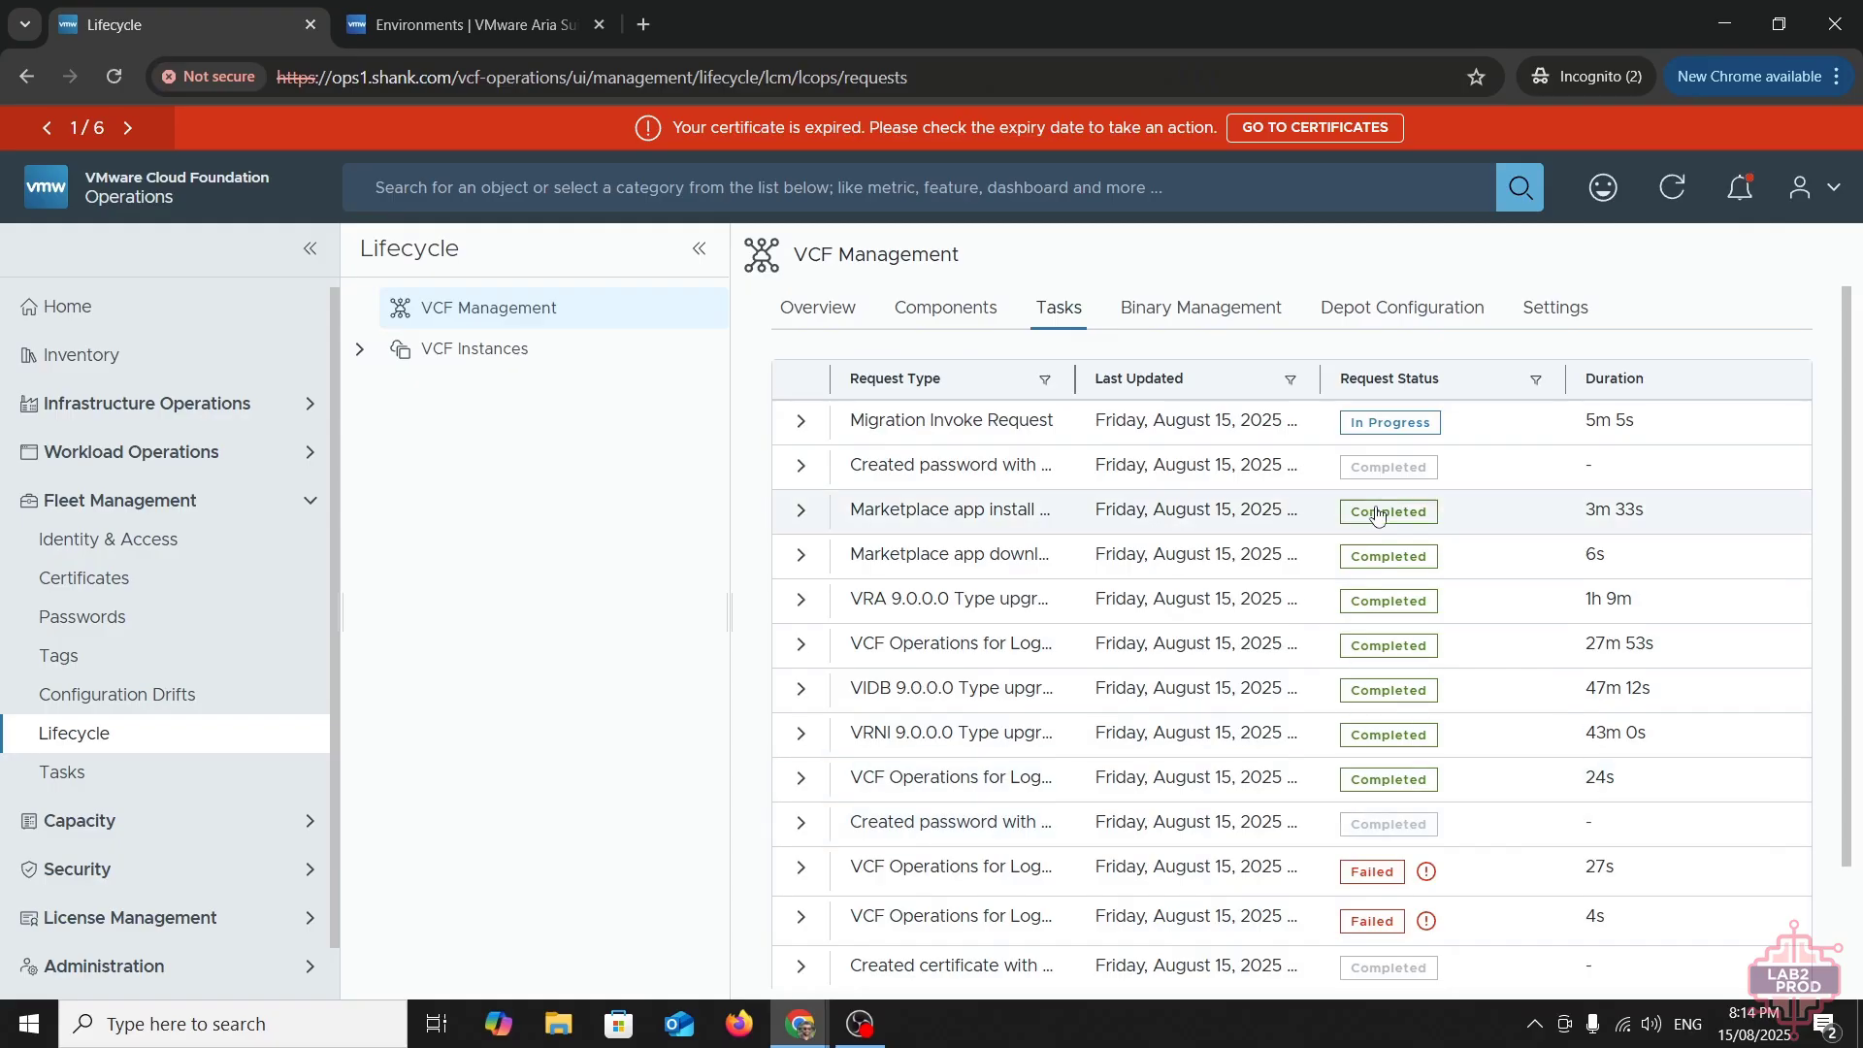
- Open the latest Migration Invoke Request task and examine the full error output of its vCenter details import
{"action": "left_click", "coordinate": [1389, 422]}
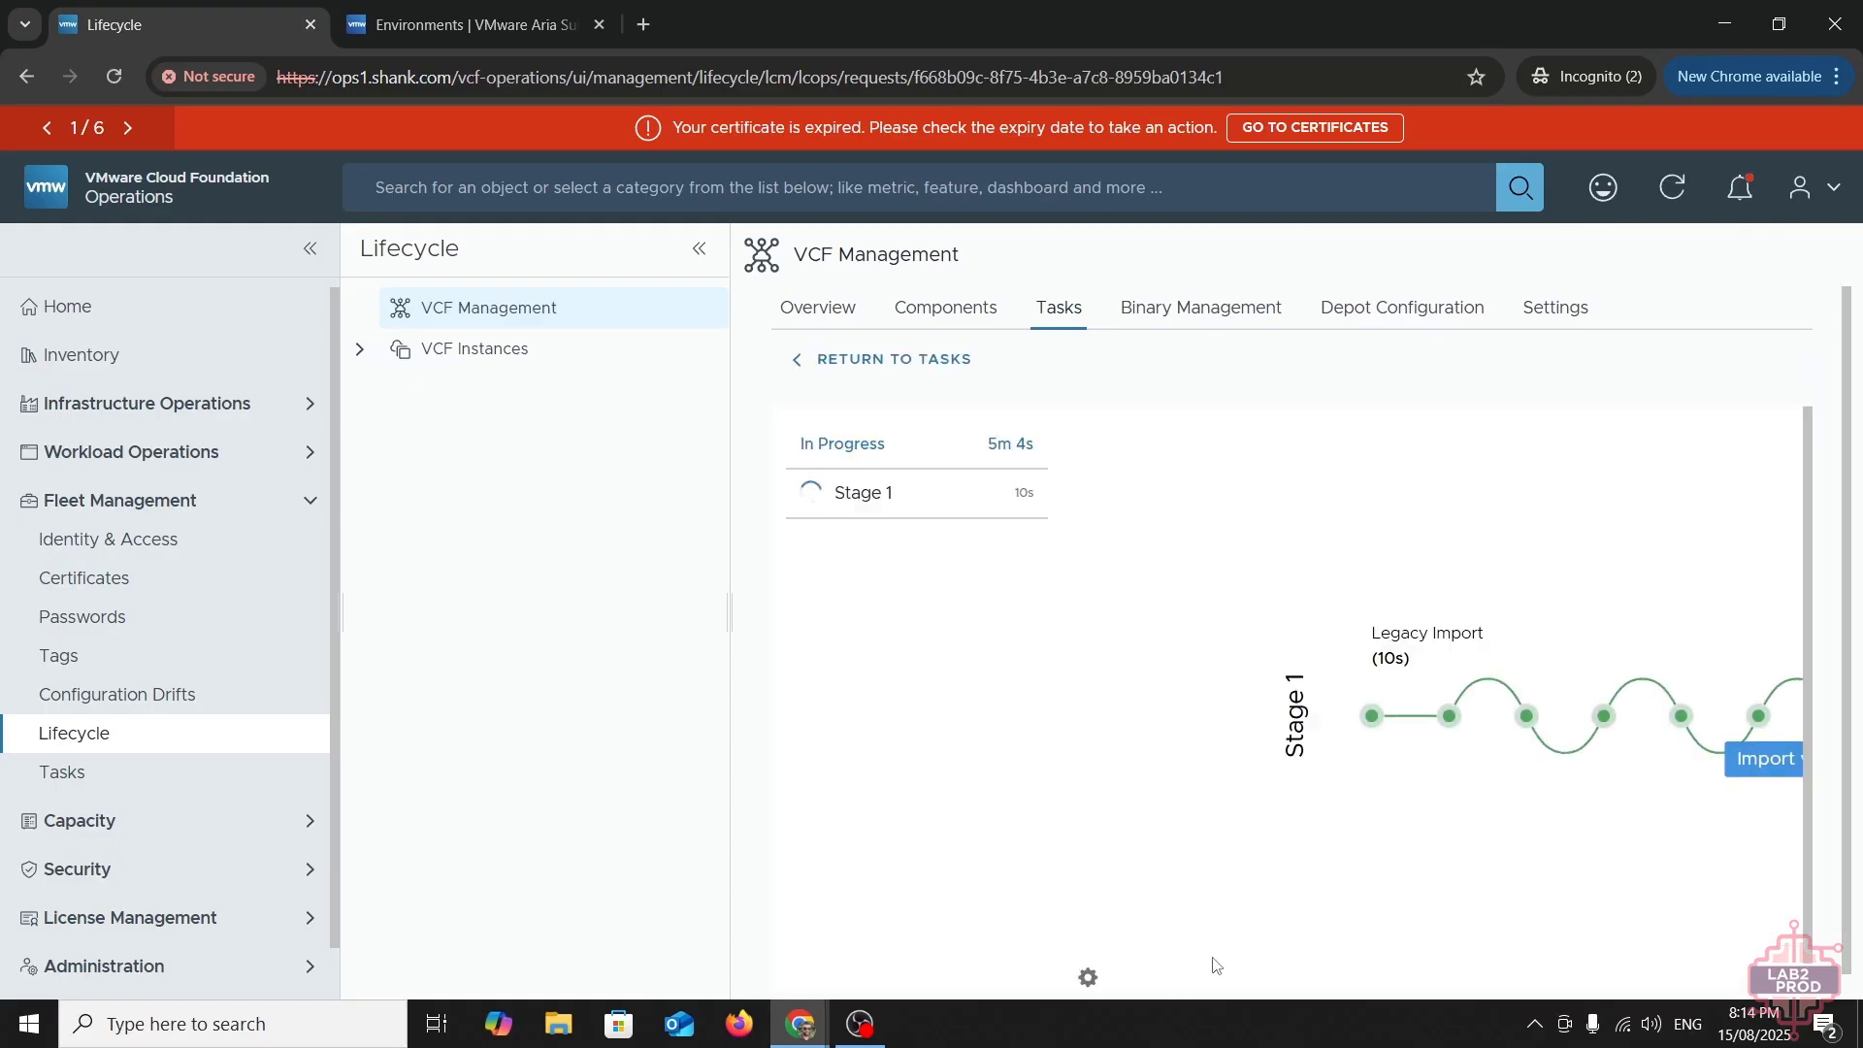
{"action": "left_click", "coordinate": [1417, 578]}
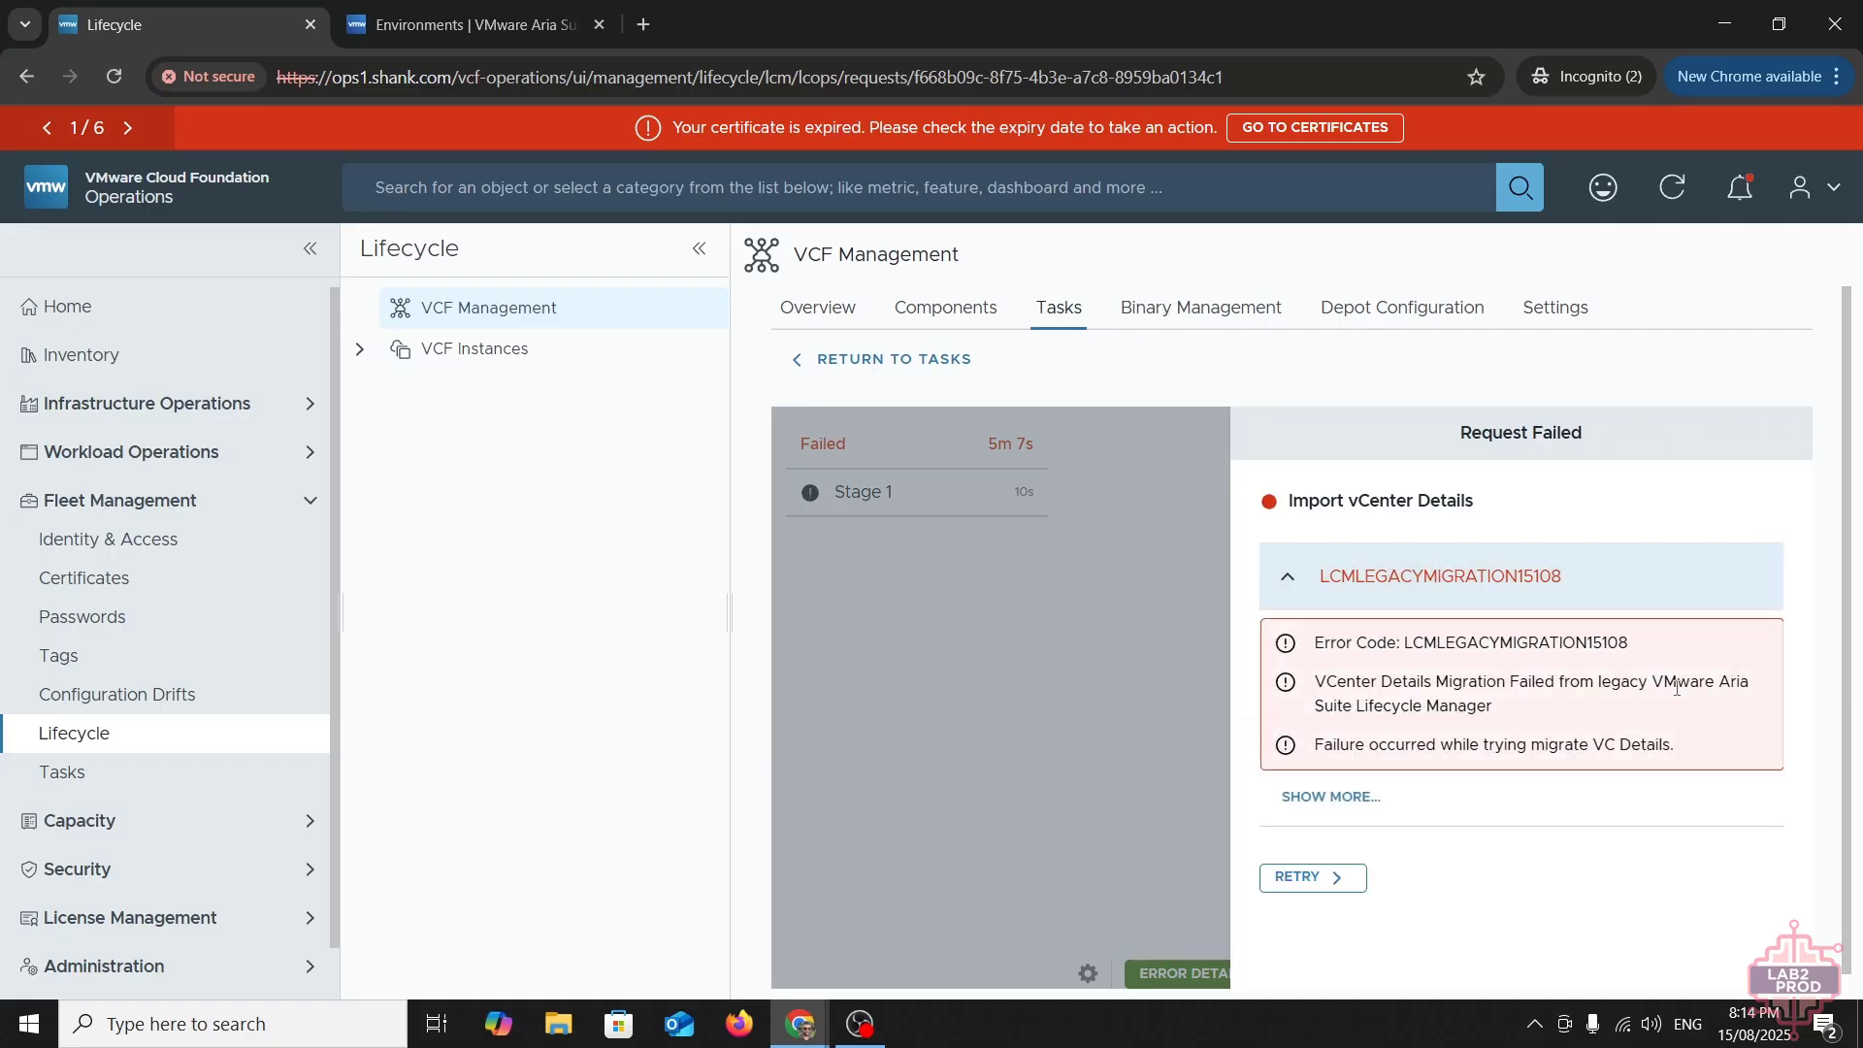
{"action": "left_click", "coordinate": [1324, 797]}
{"action": "scroll", "coordinate": [1582, 791], "scroll_direction": "down", "scroll_amount": 5}
{"action": "scroll", "coordinate": [1587, 795], "scroll_direction": "down", "scroll_amount": 2}
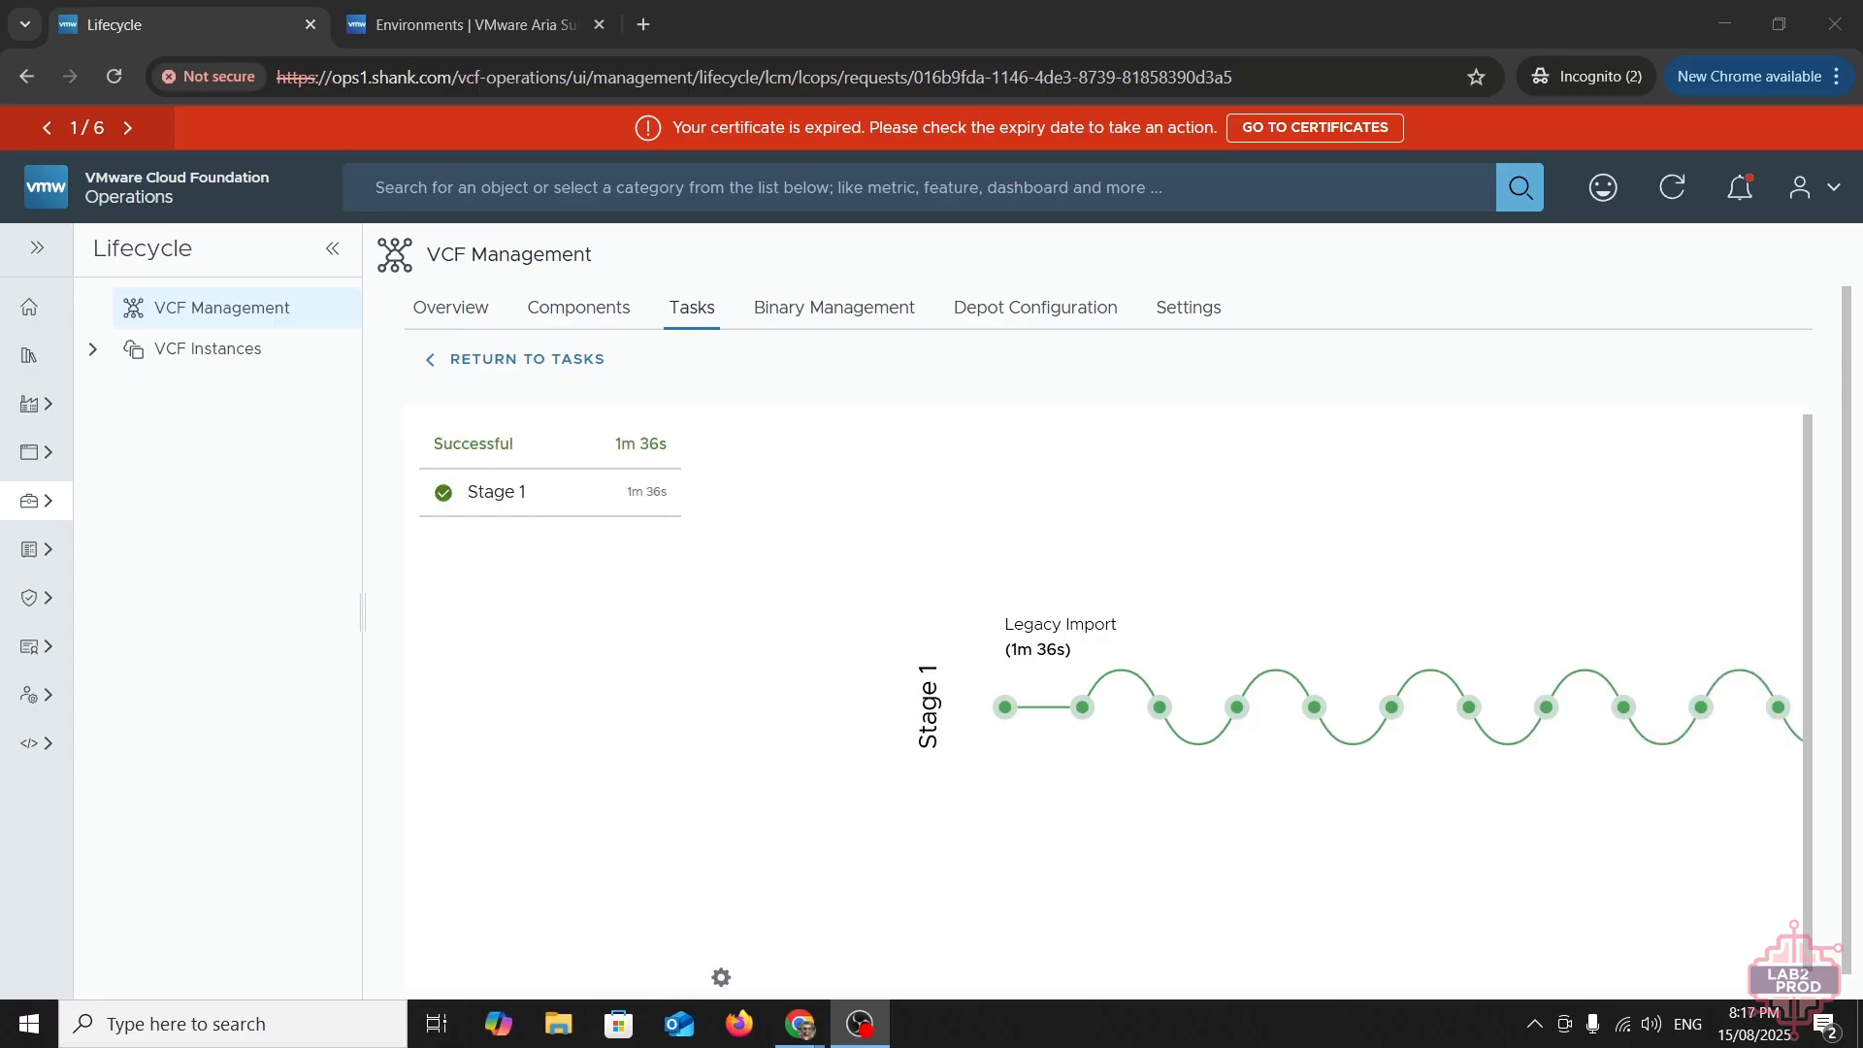
- Open the imported operations-networks component for management and review its component details and available actions
{"action": "left_click", "coordinate": [595, 306]}
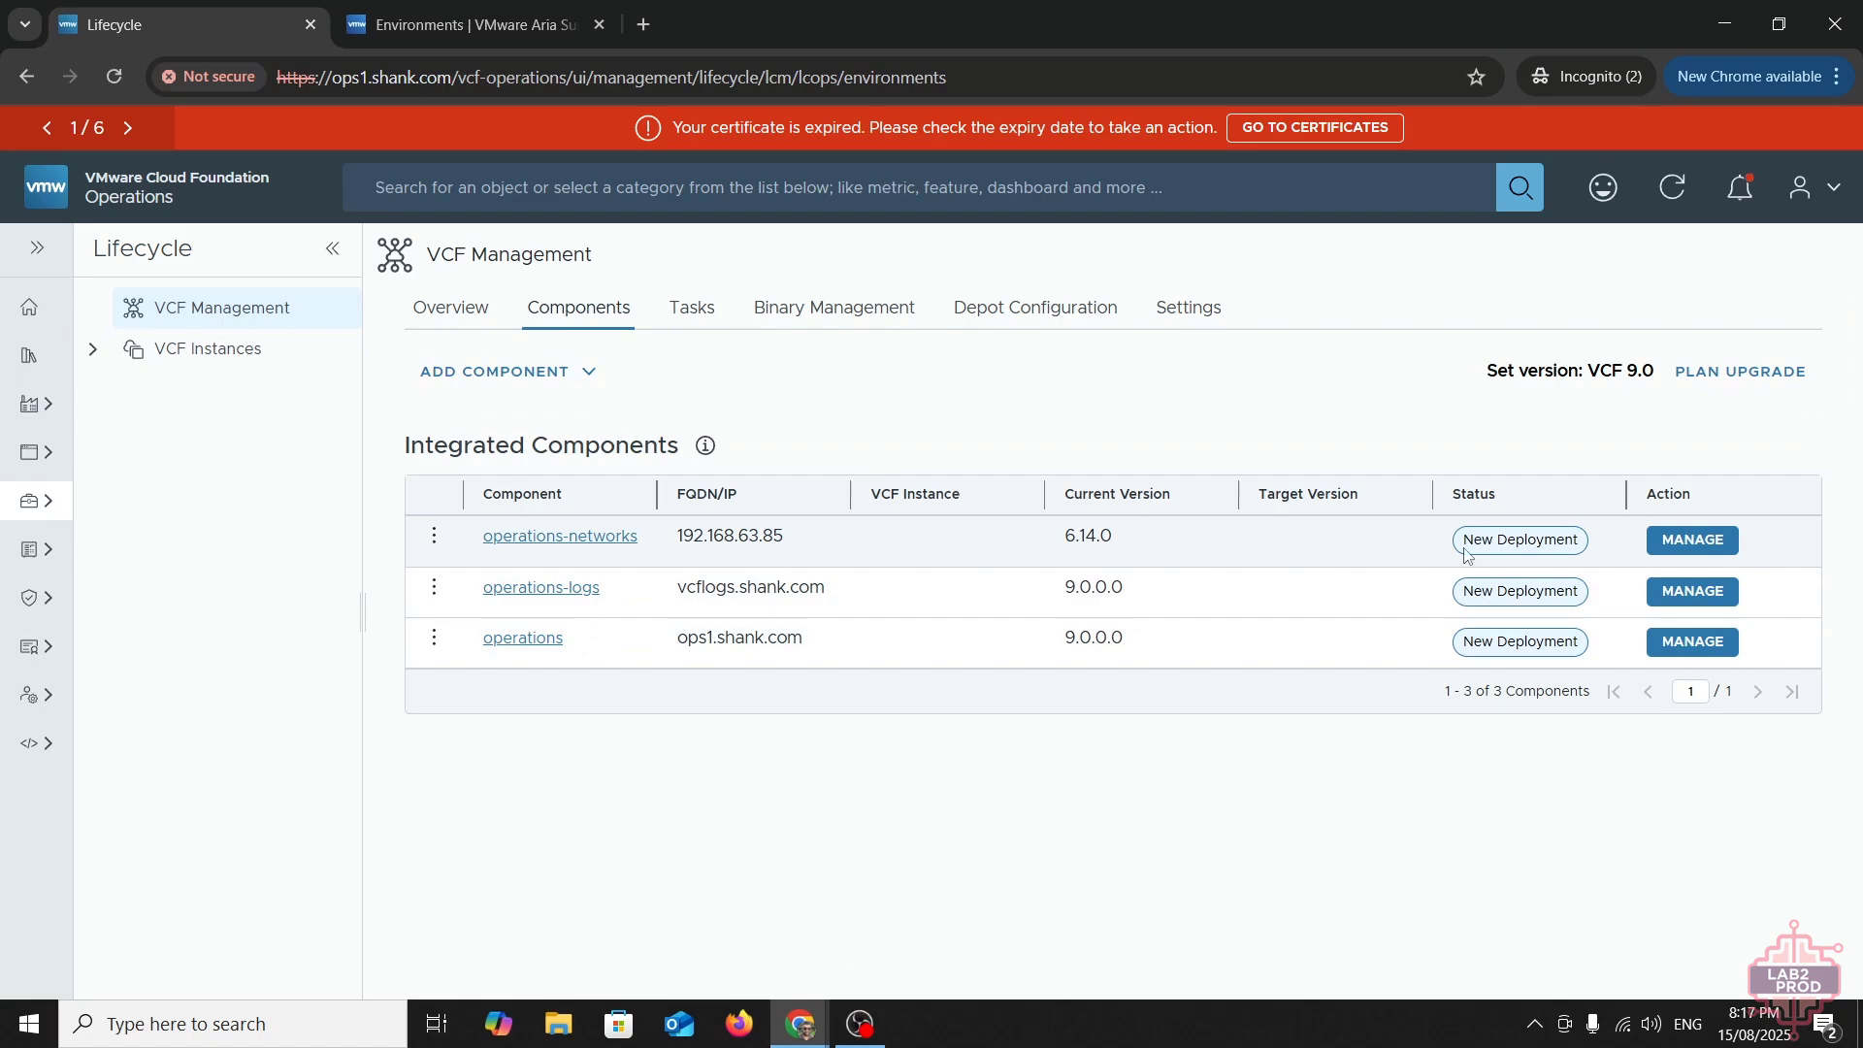
{"action": "left_click", "coordinate": [1671, 551]}
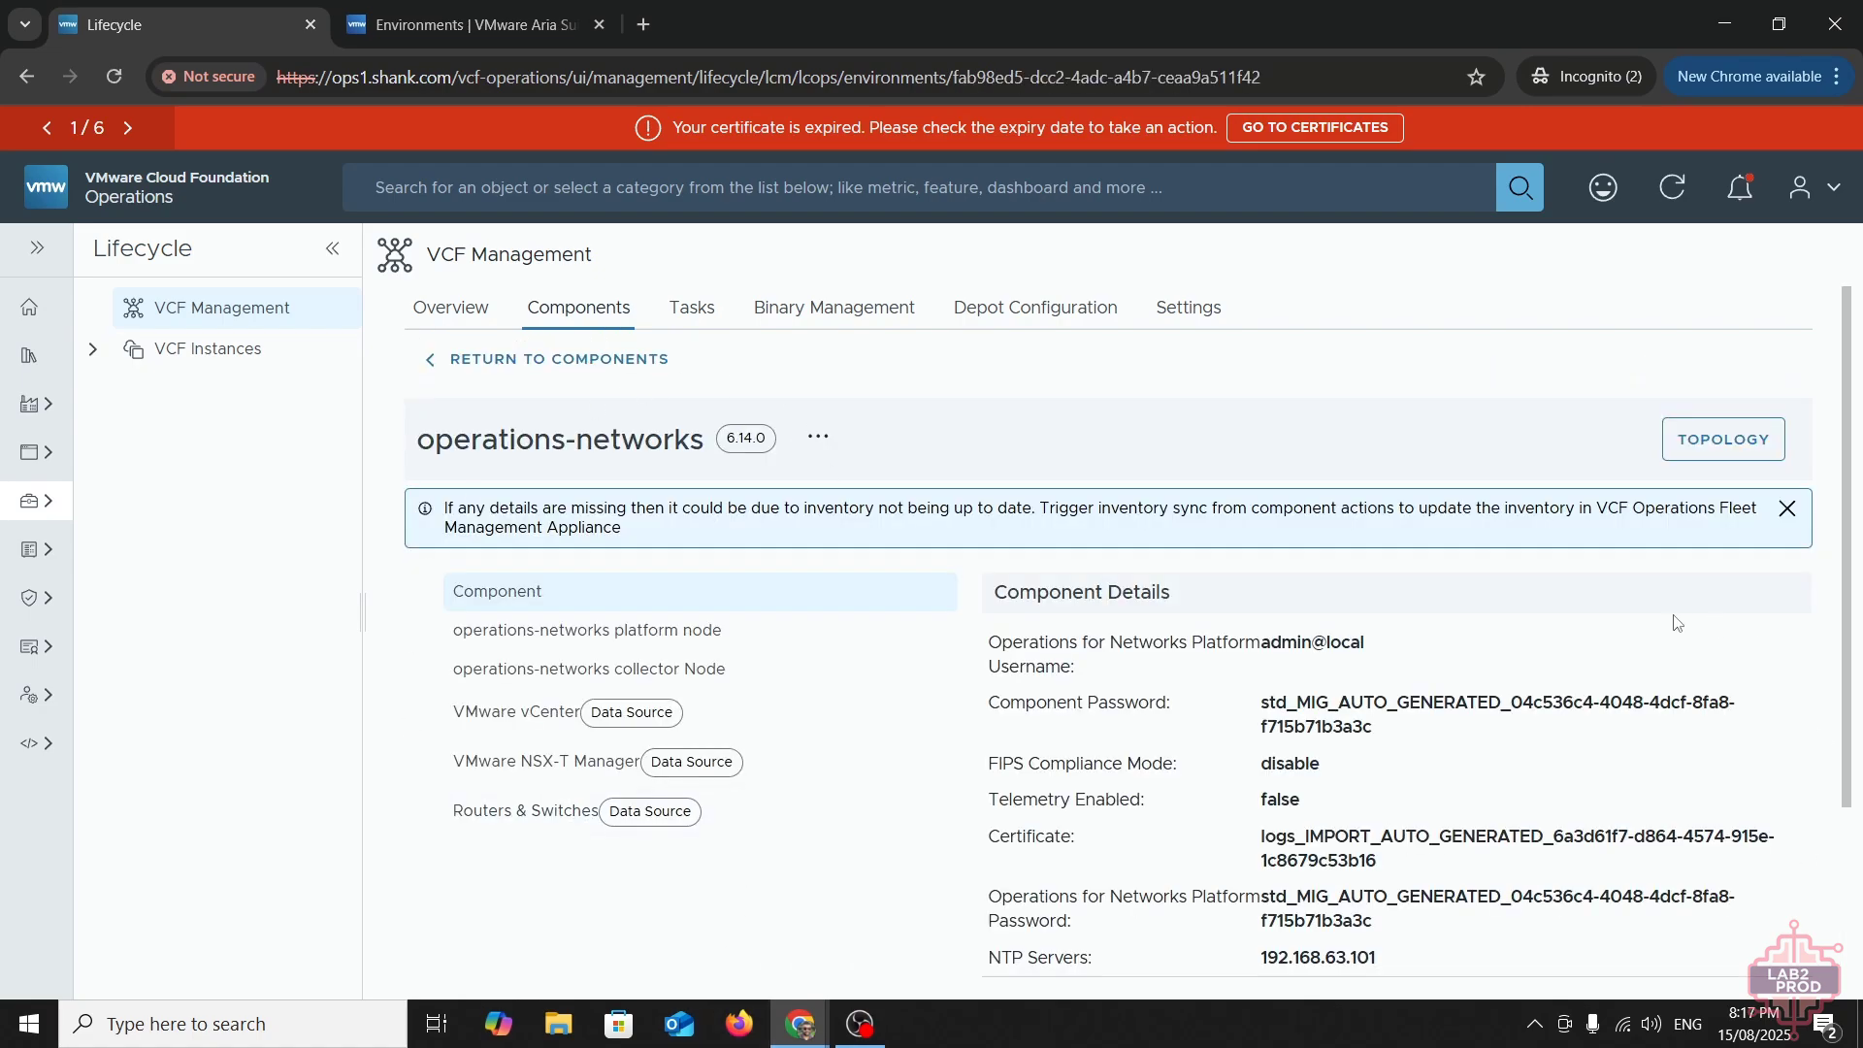
{"action": "scroll", "coordinate": [1688, 626], "scroll_direction": "down", "scroll_amount": 3}
{"action": "scroll", "coordinate": [1640, 645], "scroll_direction": "up", "scroll_amount": 3}
{"action": "left_click", "coordinate": [820, 439]}
{"action": "left_click", "coordinate": [1203, 449]}
{"action": "scroll", "coordinate": [1199, 499], "scroll_direction": "down", "scroll_amount": 3}
{"action": "scroll", "coordinate": [1165, 638], "scroll_direction": "up", "scroll_amount": 3}
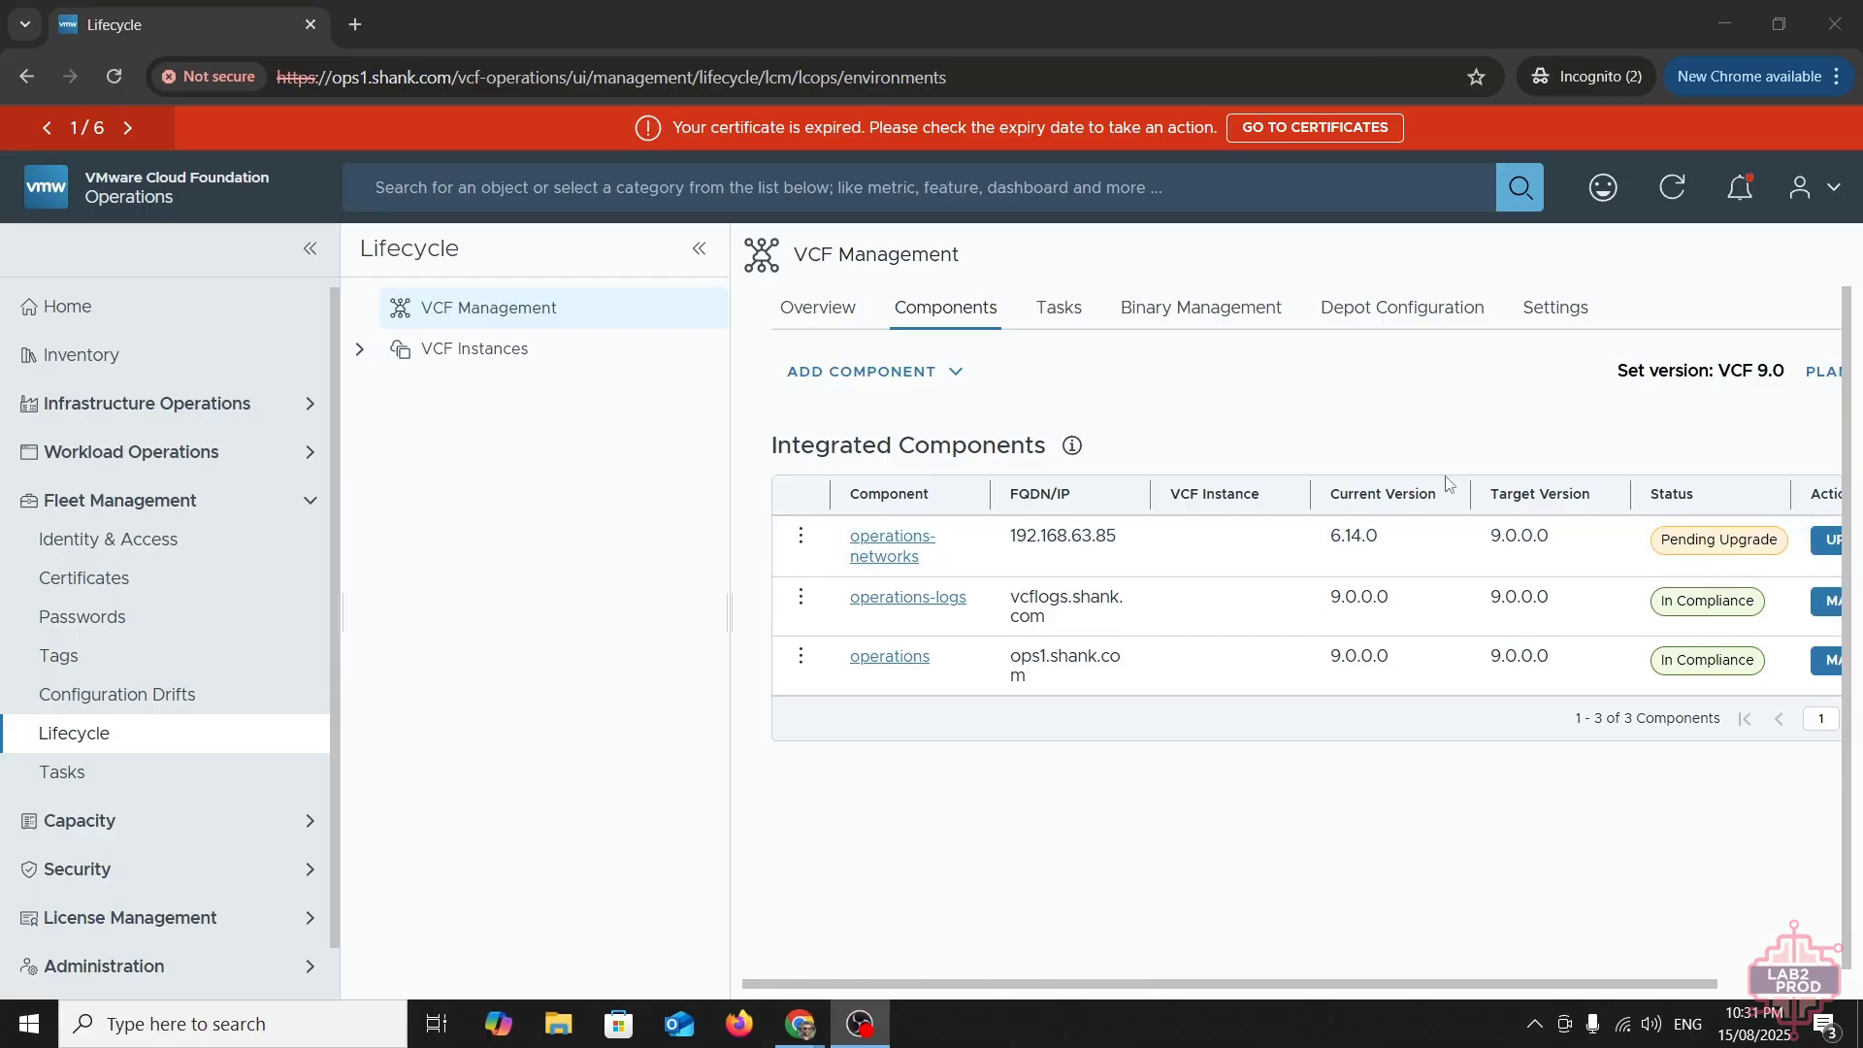
- Create the VCF 9.0 upgrade plan with target version 9.0.0.0 for operations-networks, operations-logs and operations
{"action": "left_click_drag", "start_coordinate": [931, 988], "coordinate": [1089, 987]}
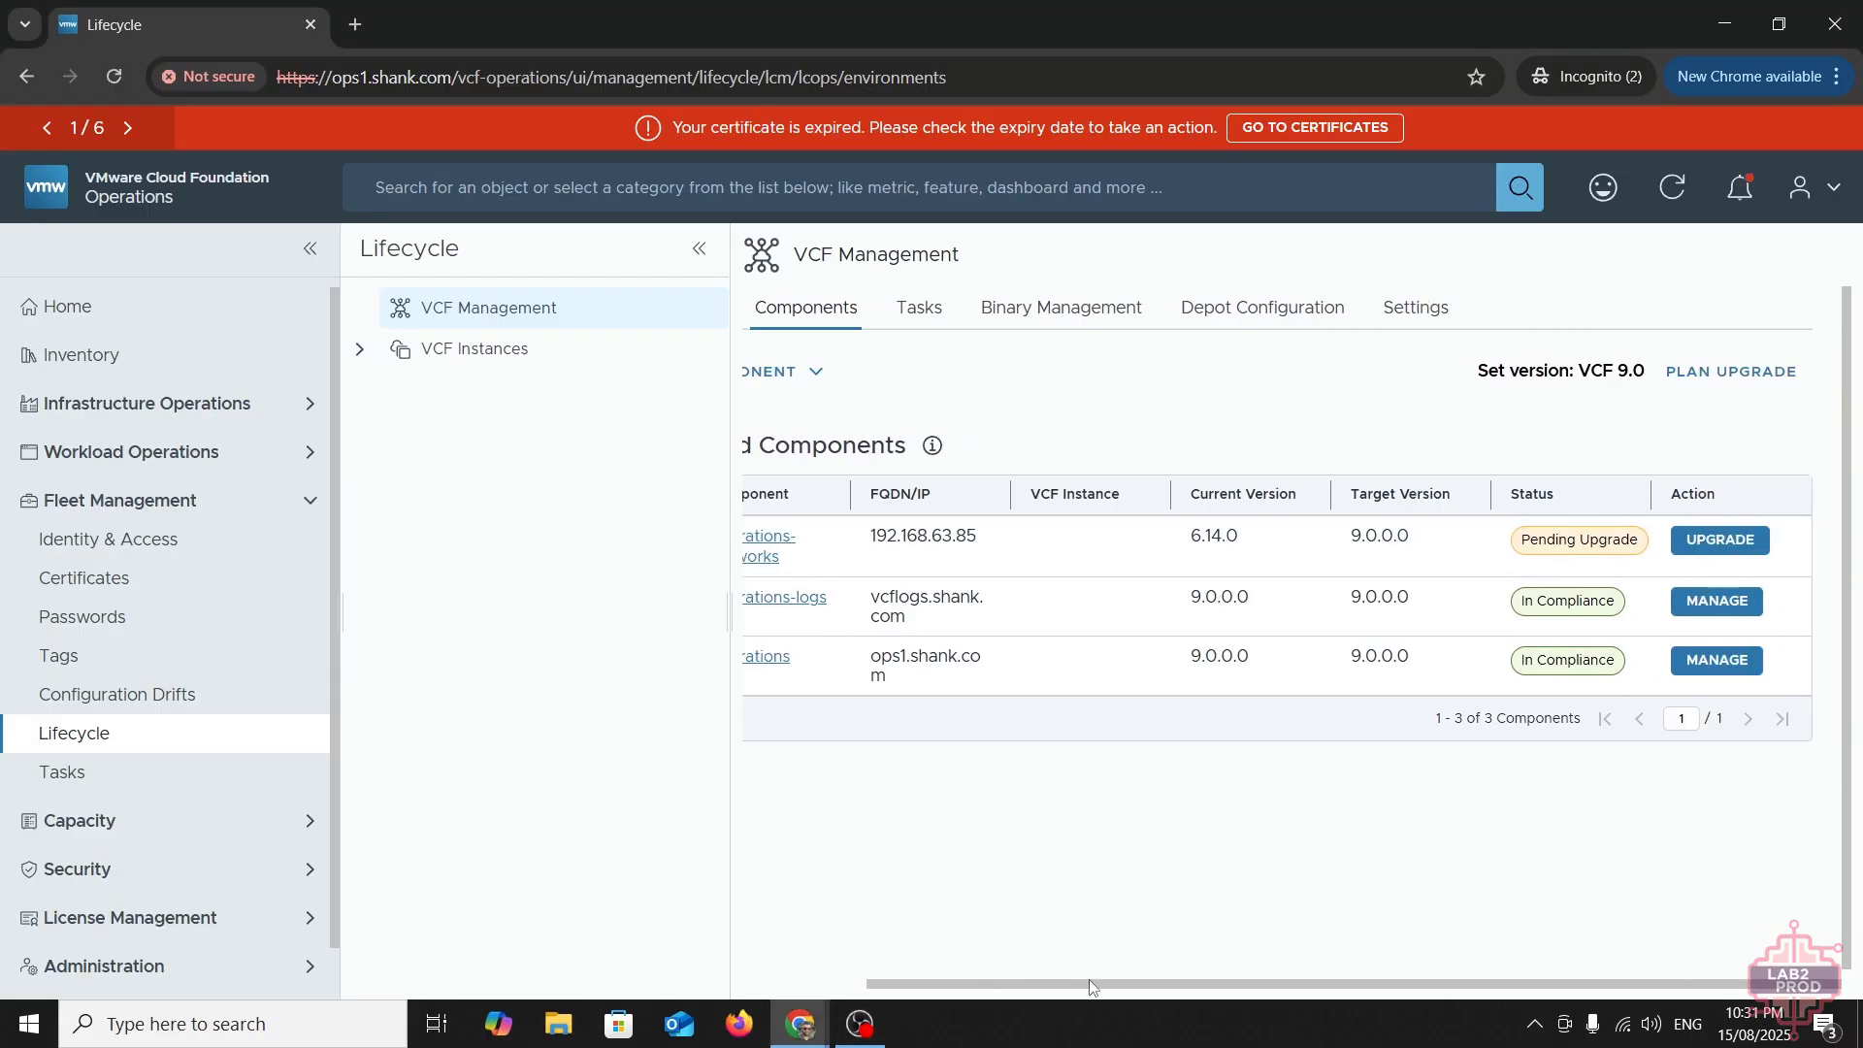
{"action": "left_click", "coordinate": [1717, 374]}
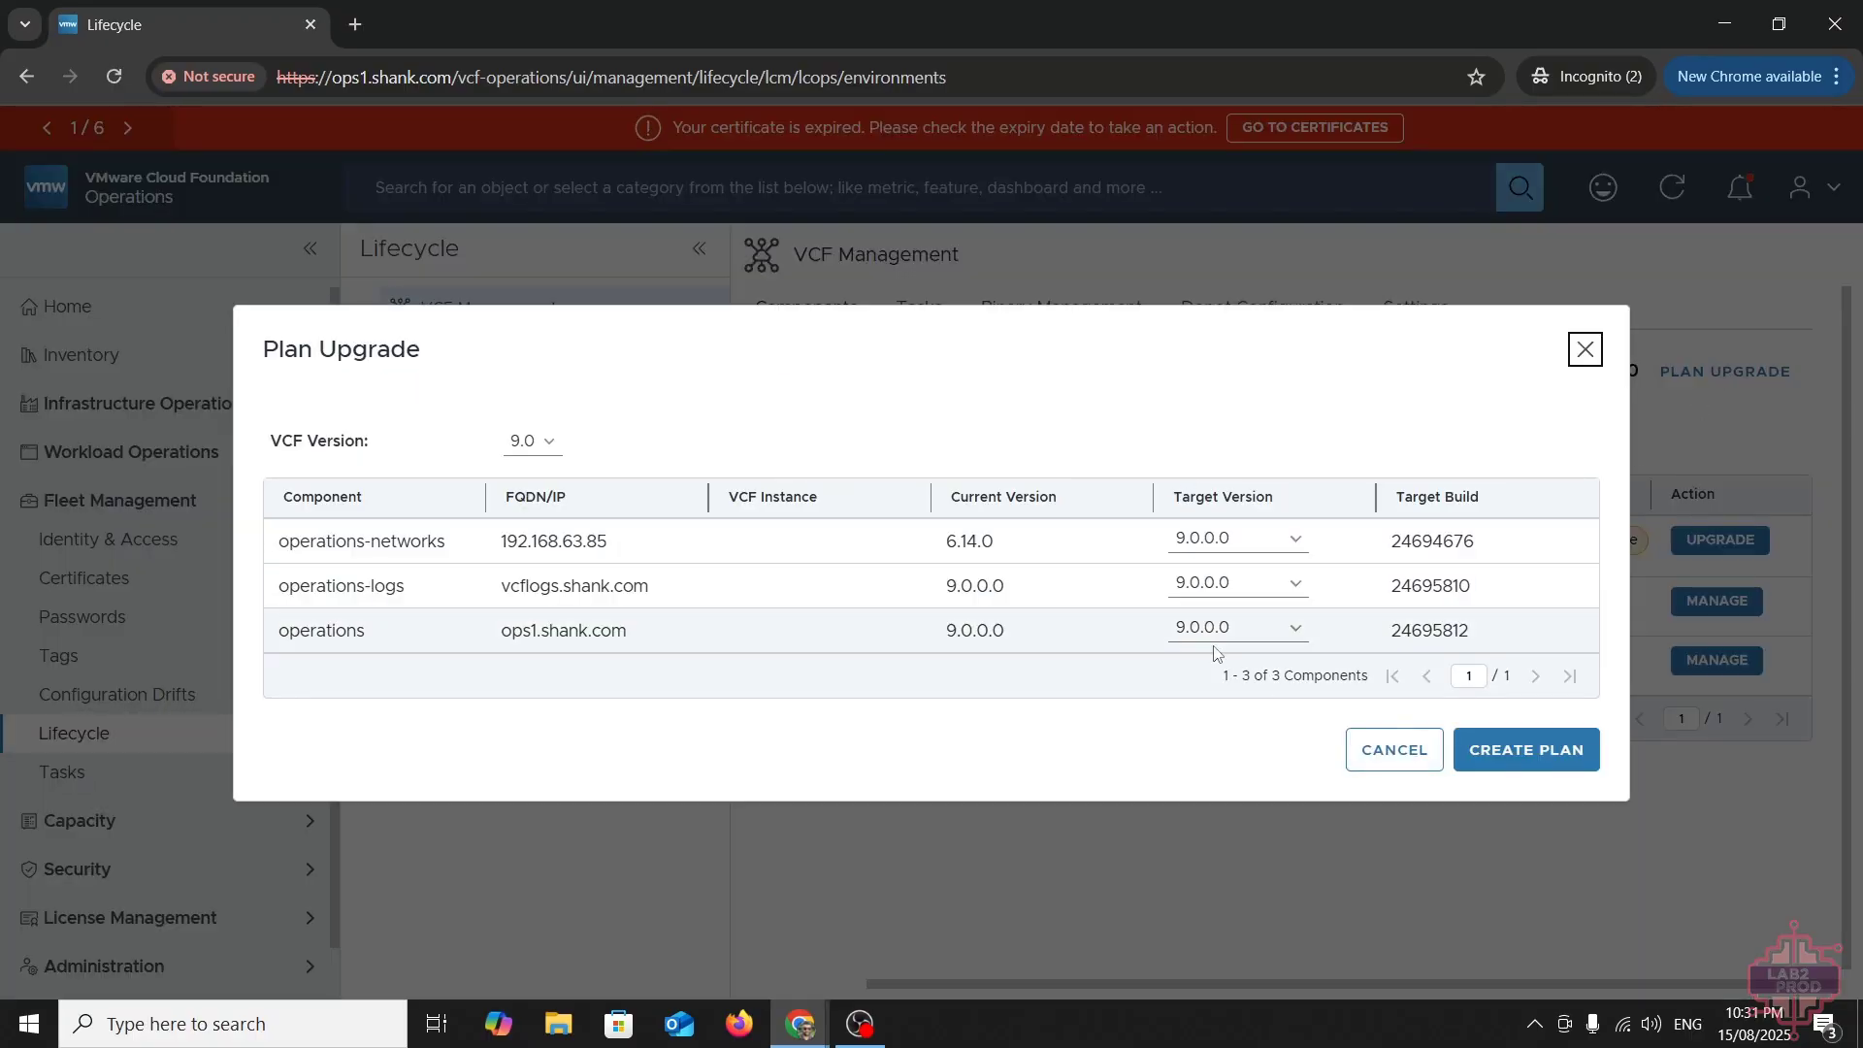
{"action": "left_click", "coordinate": [1465, 767]}
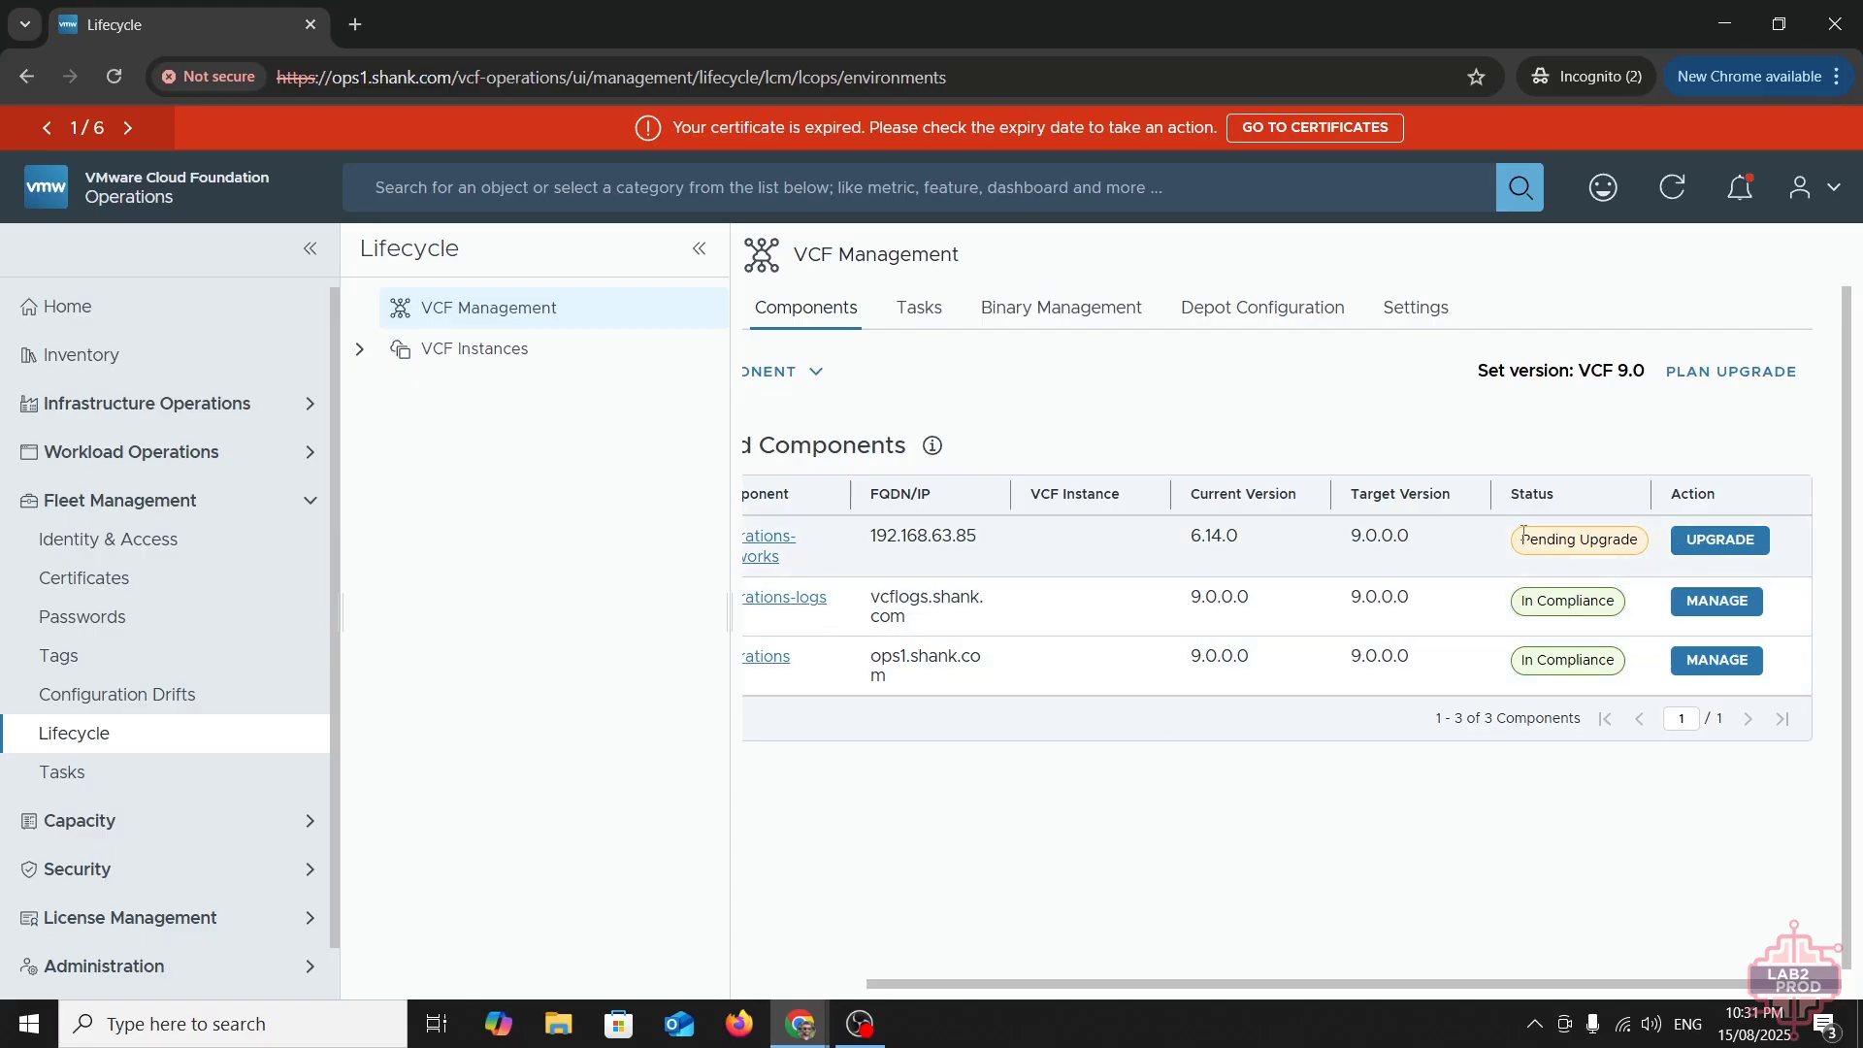
- Start the operations-networks upgrade to 9.0.0.0 without an inventory sync, keep taking a component snapshot without retaining it, and run the precheck
{"action": "left_click", "coordinate": [1710, 540]}
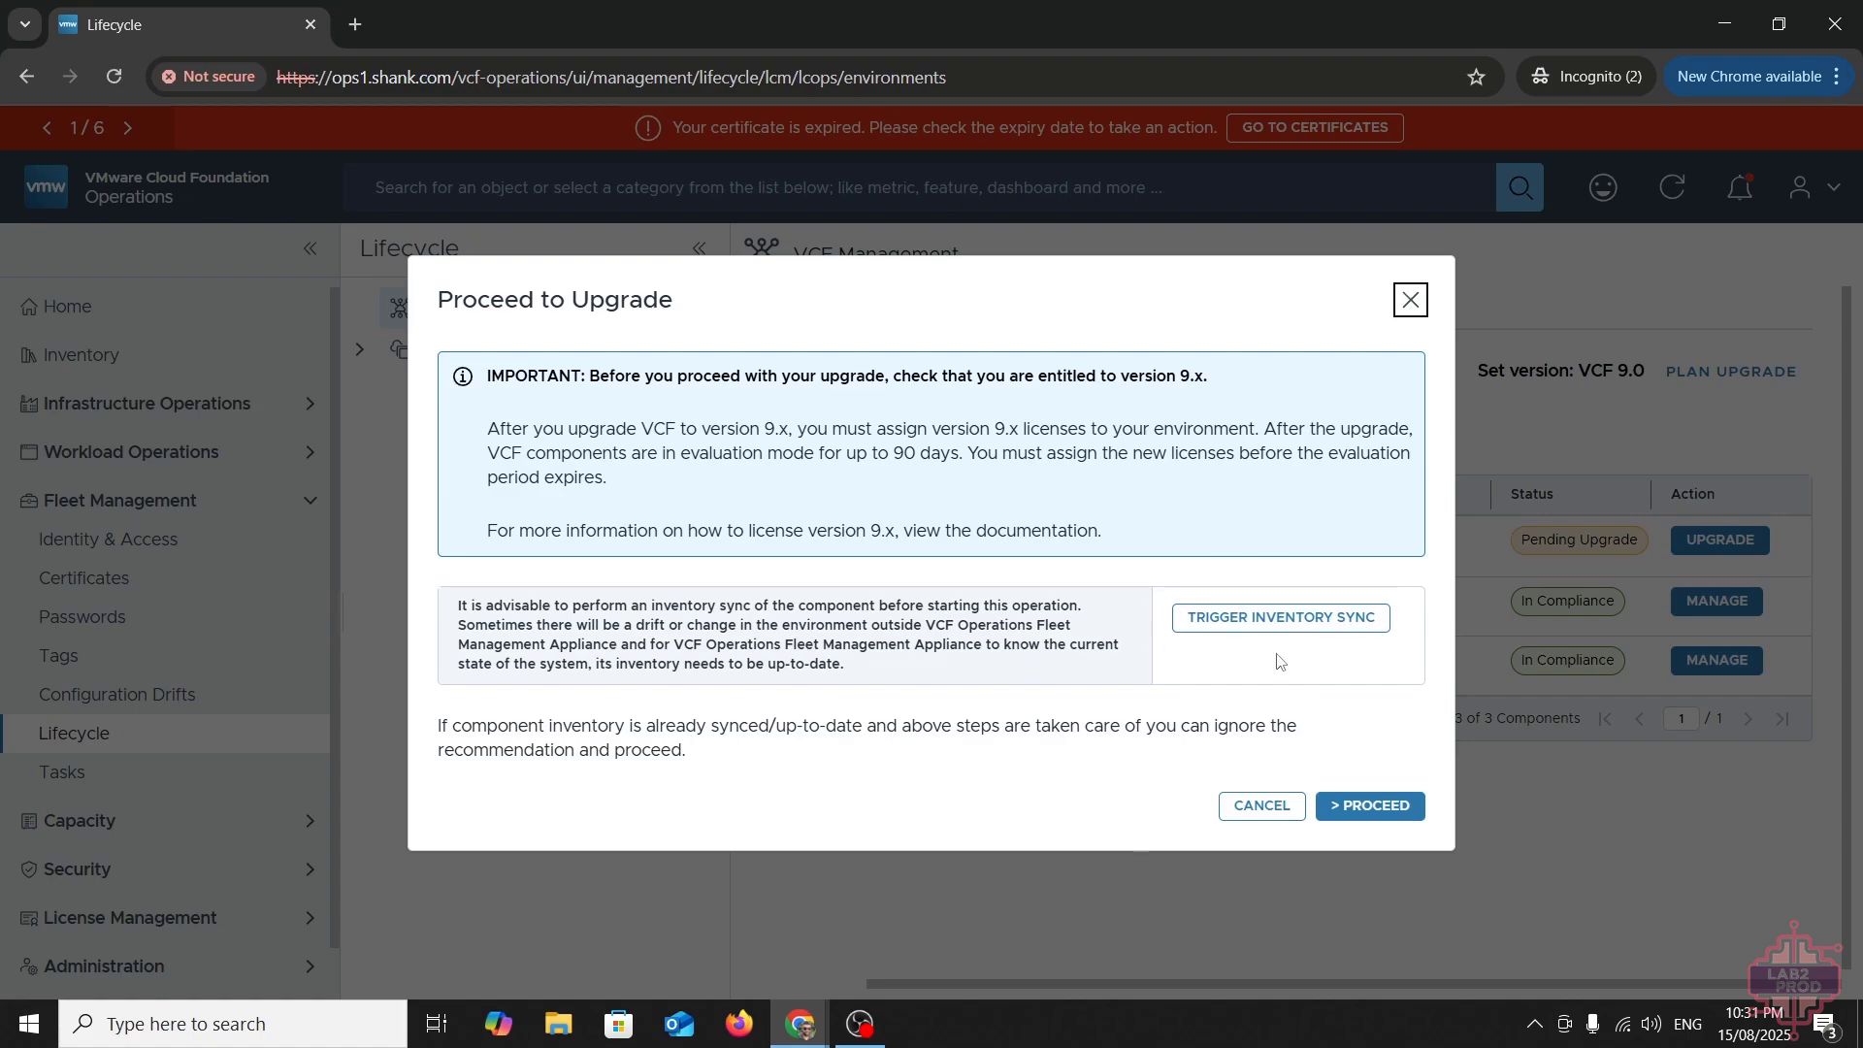
{"action": "left_click", "coordinate": [1370, 805]}
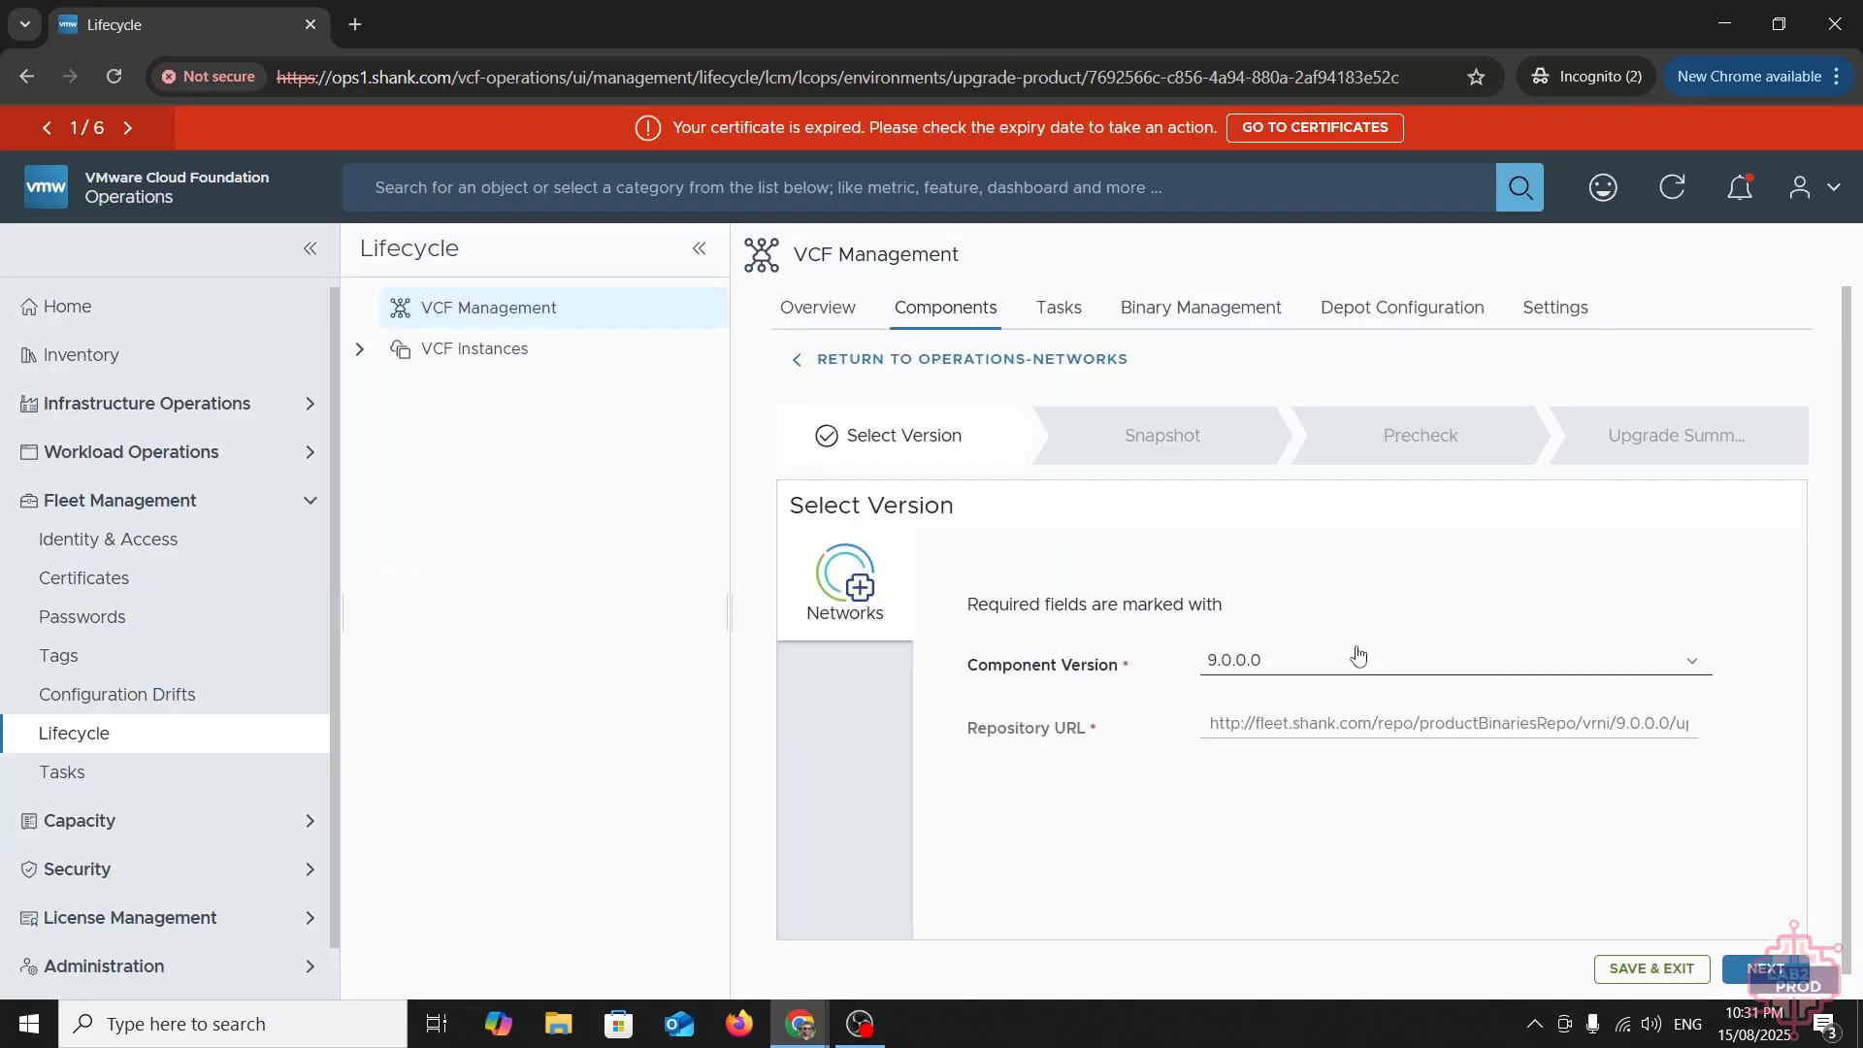
{"action": "scroll", "coordinate": [1332, 707], "scroll_direction": "down", "scroll_amount": 1}
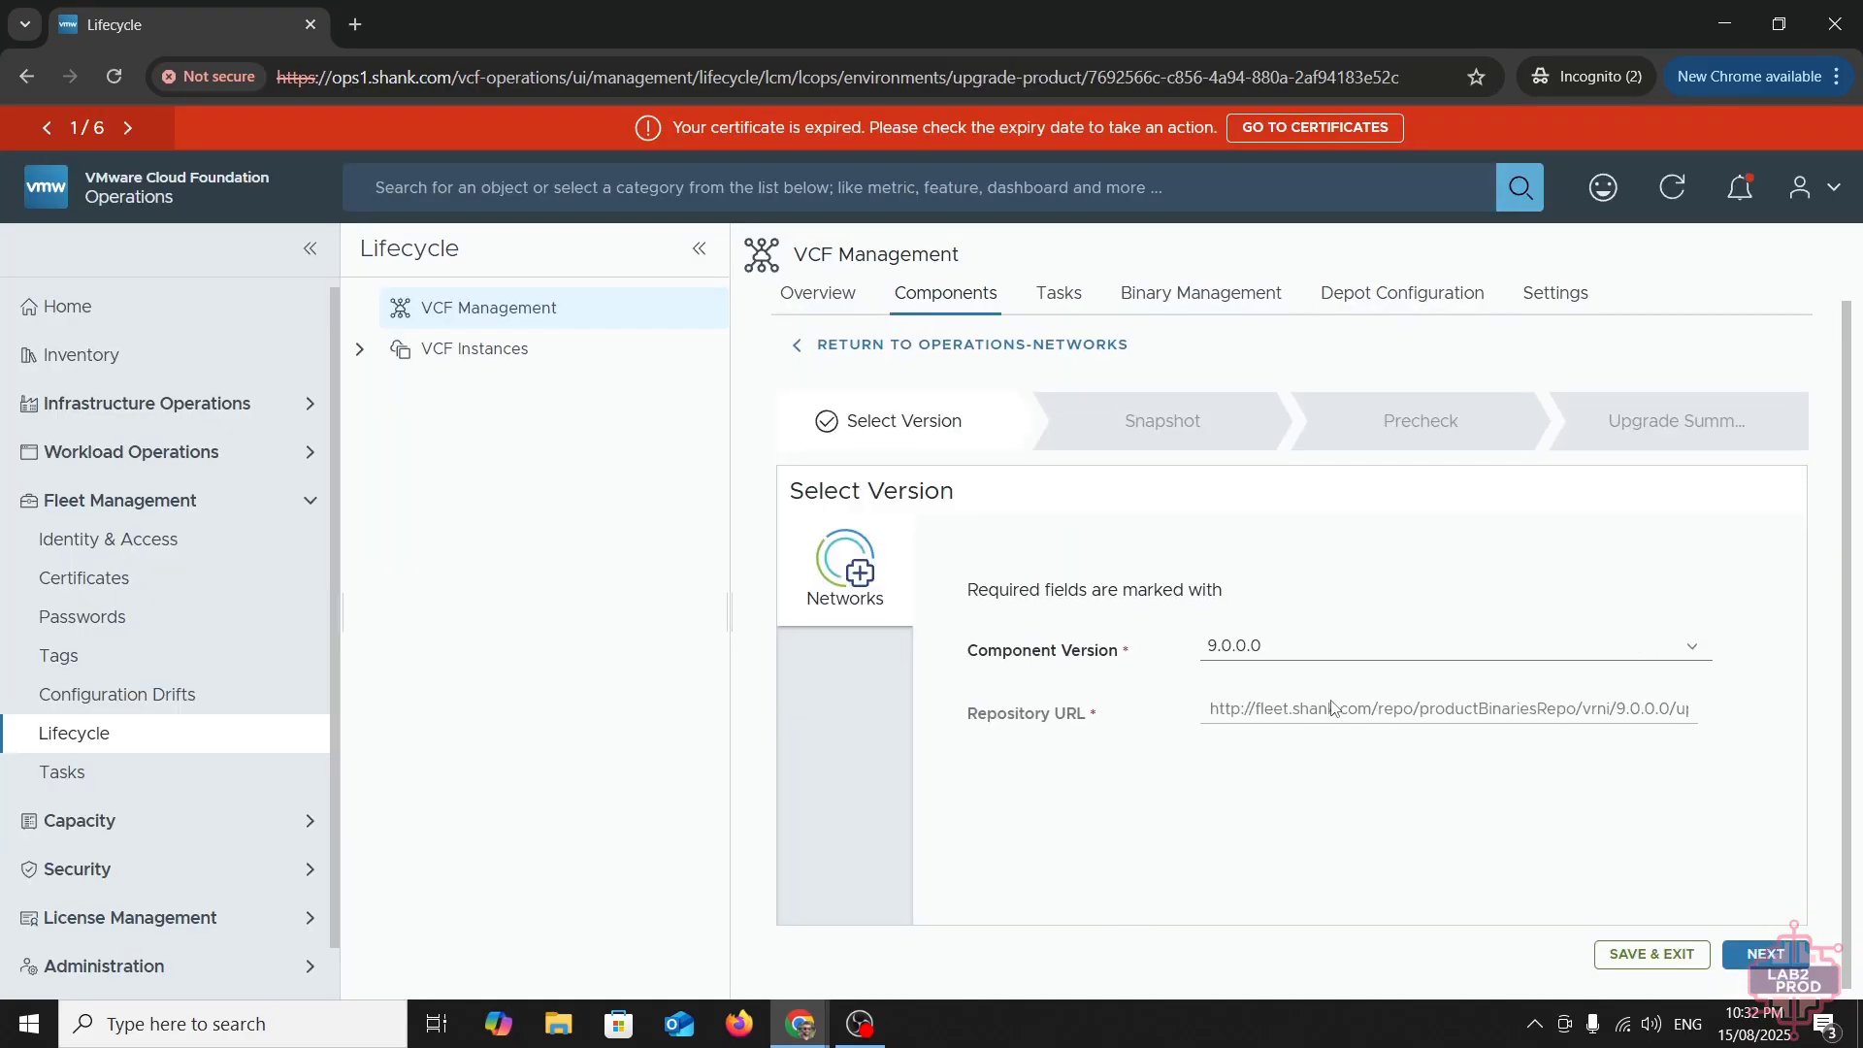
{"action": "left_click", "coordinate": [1760, 956]}
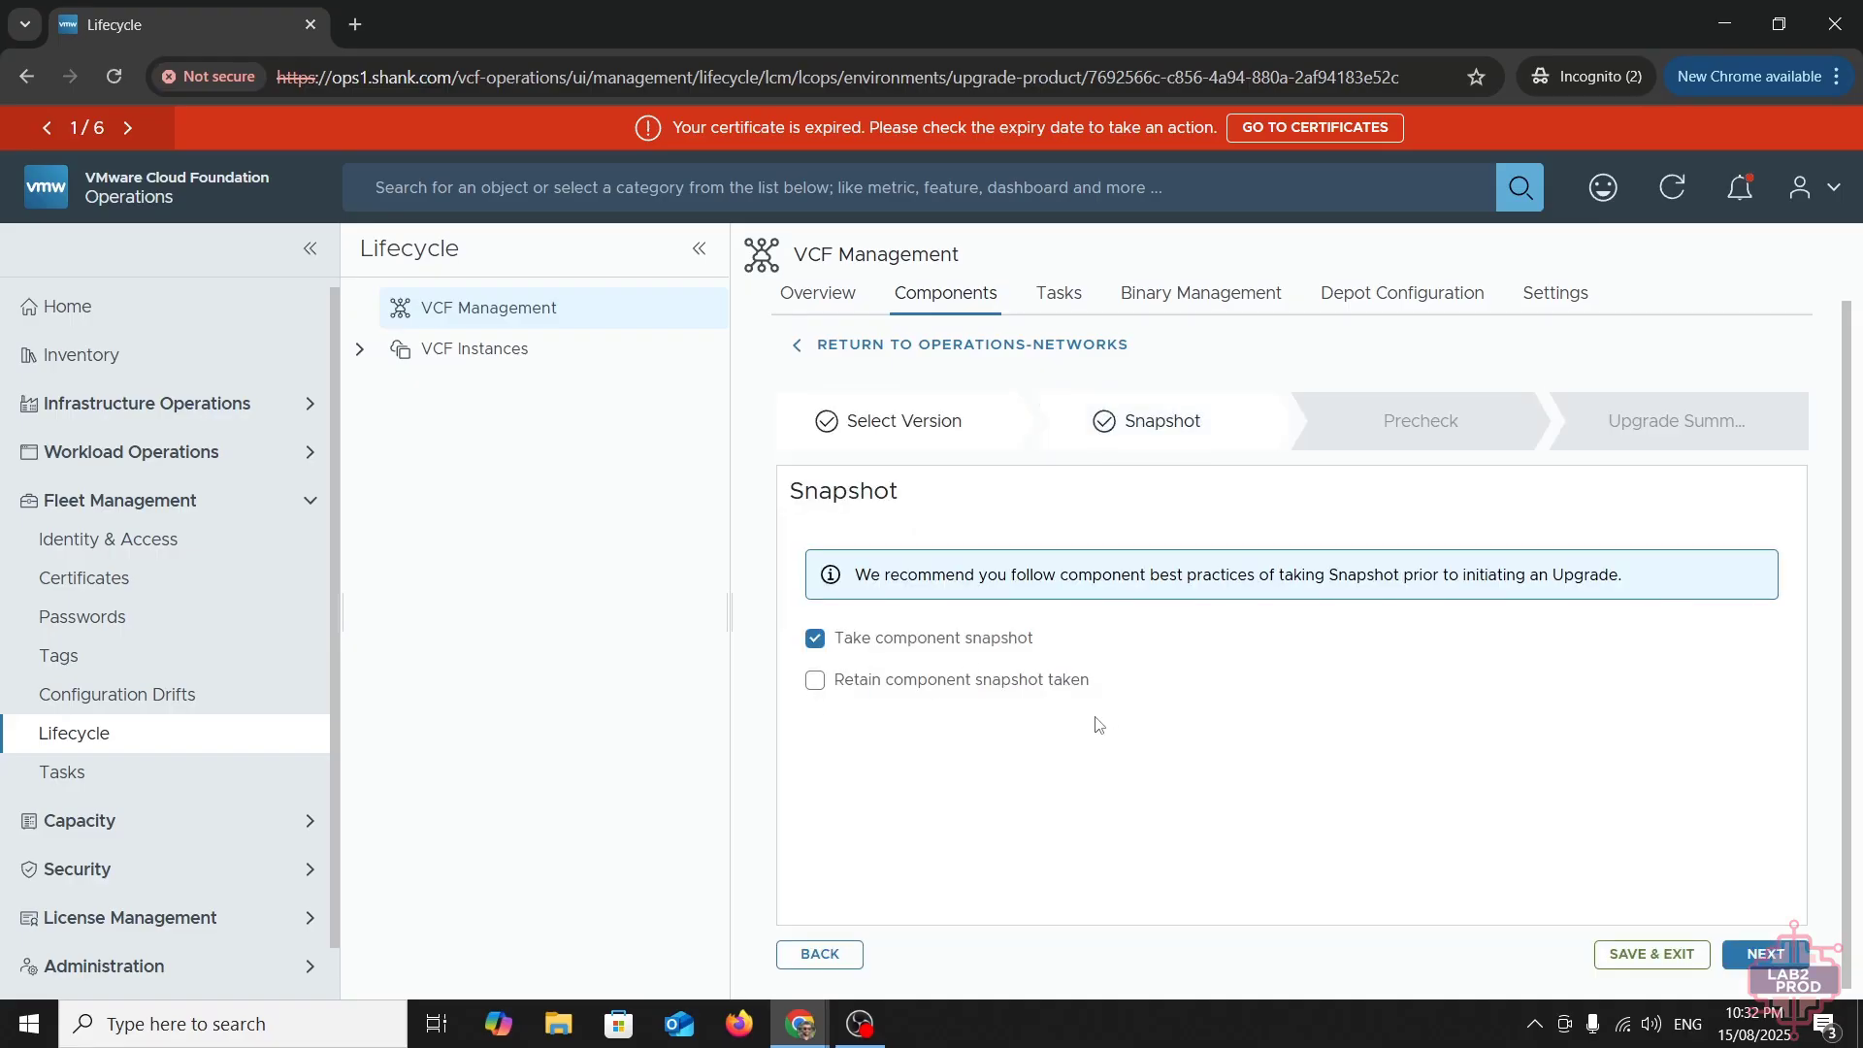
{"action": "left_click", "coordinate": [1763, 953]}
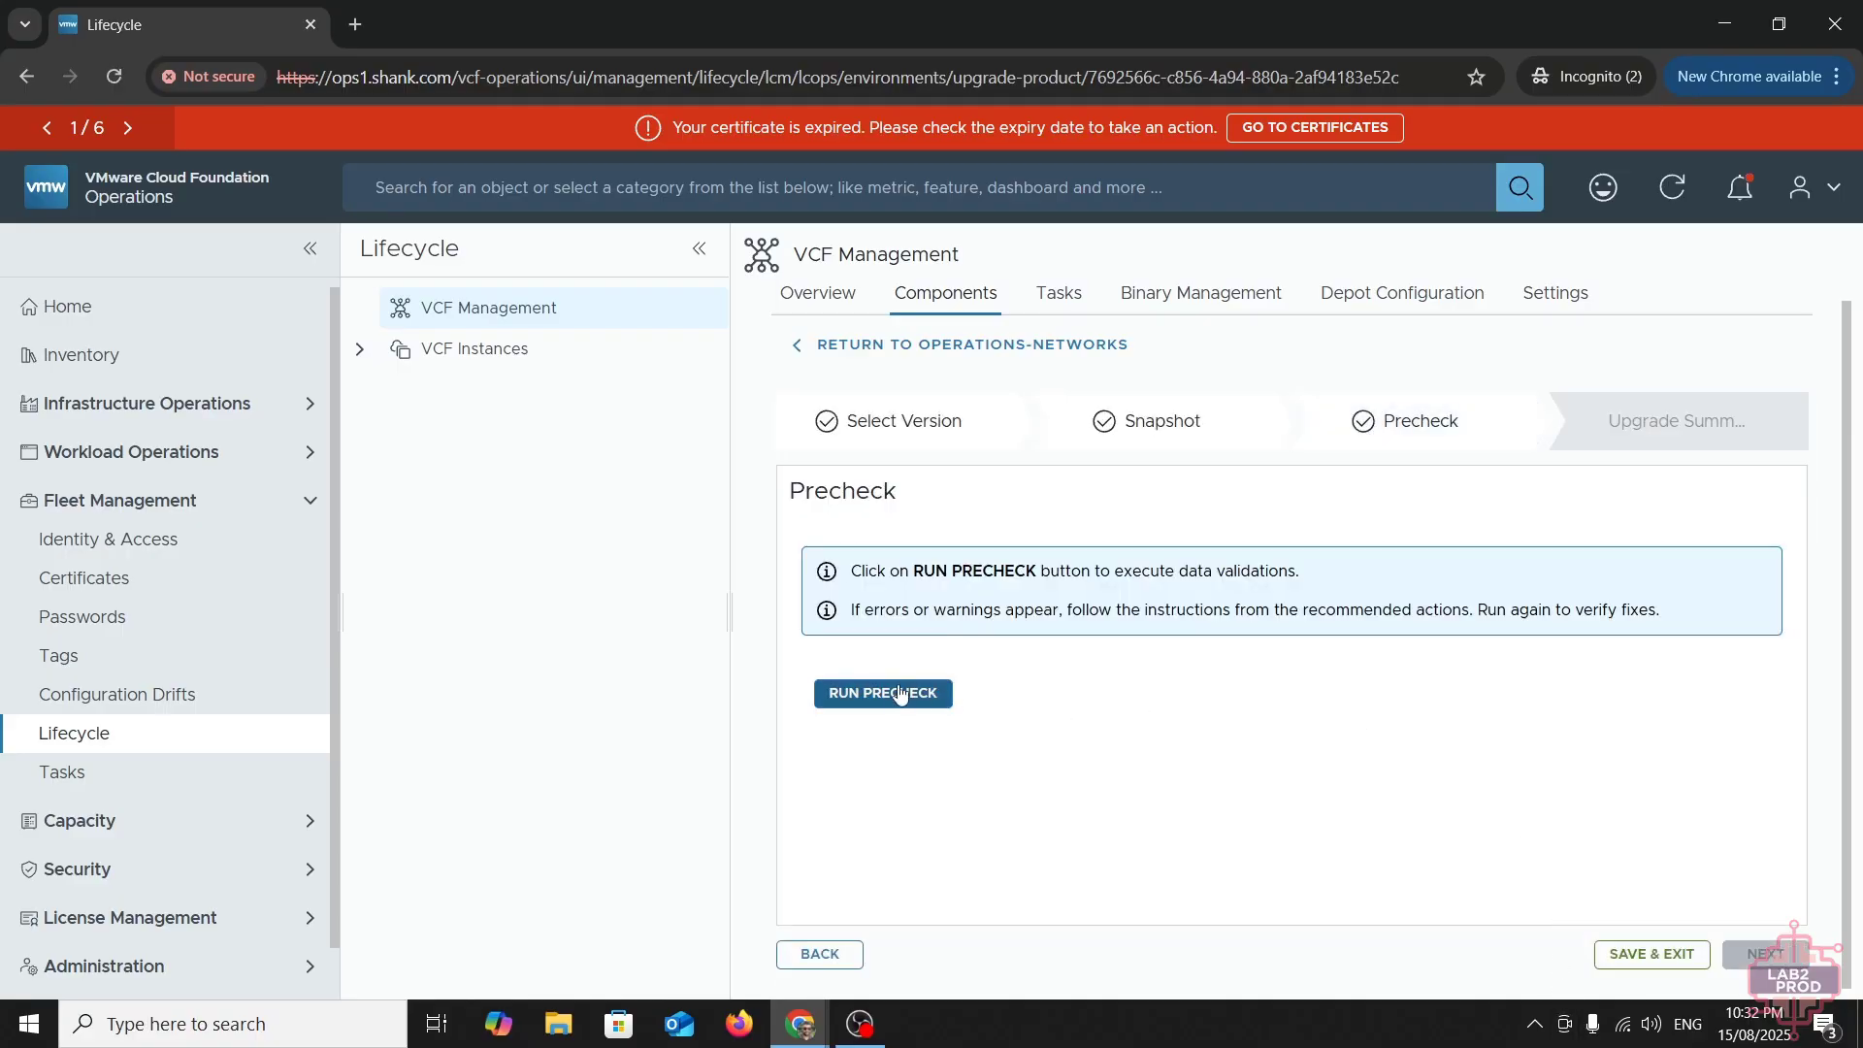
{"action": "left_click", "coordinate": [900, 690]}
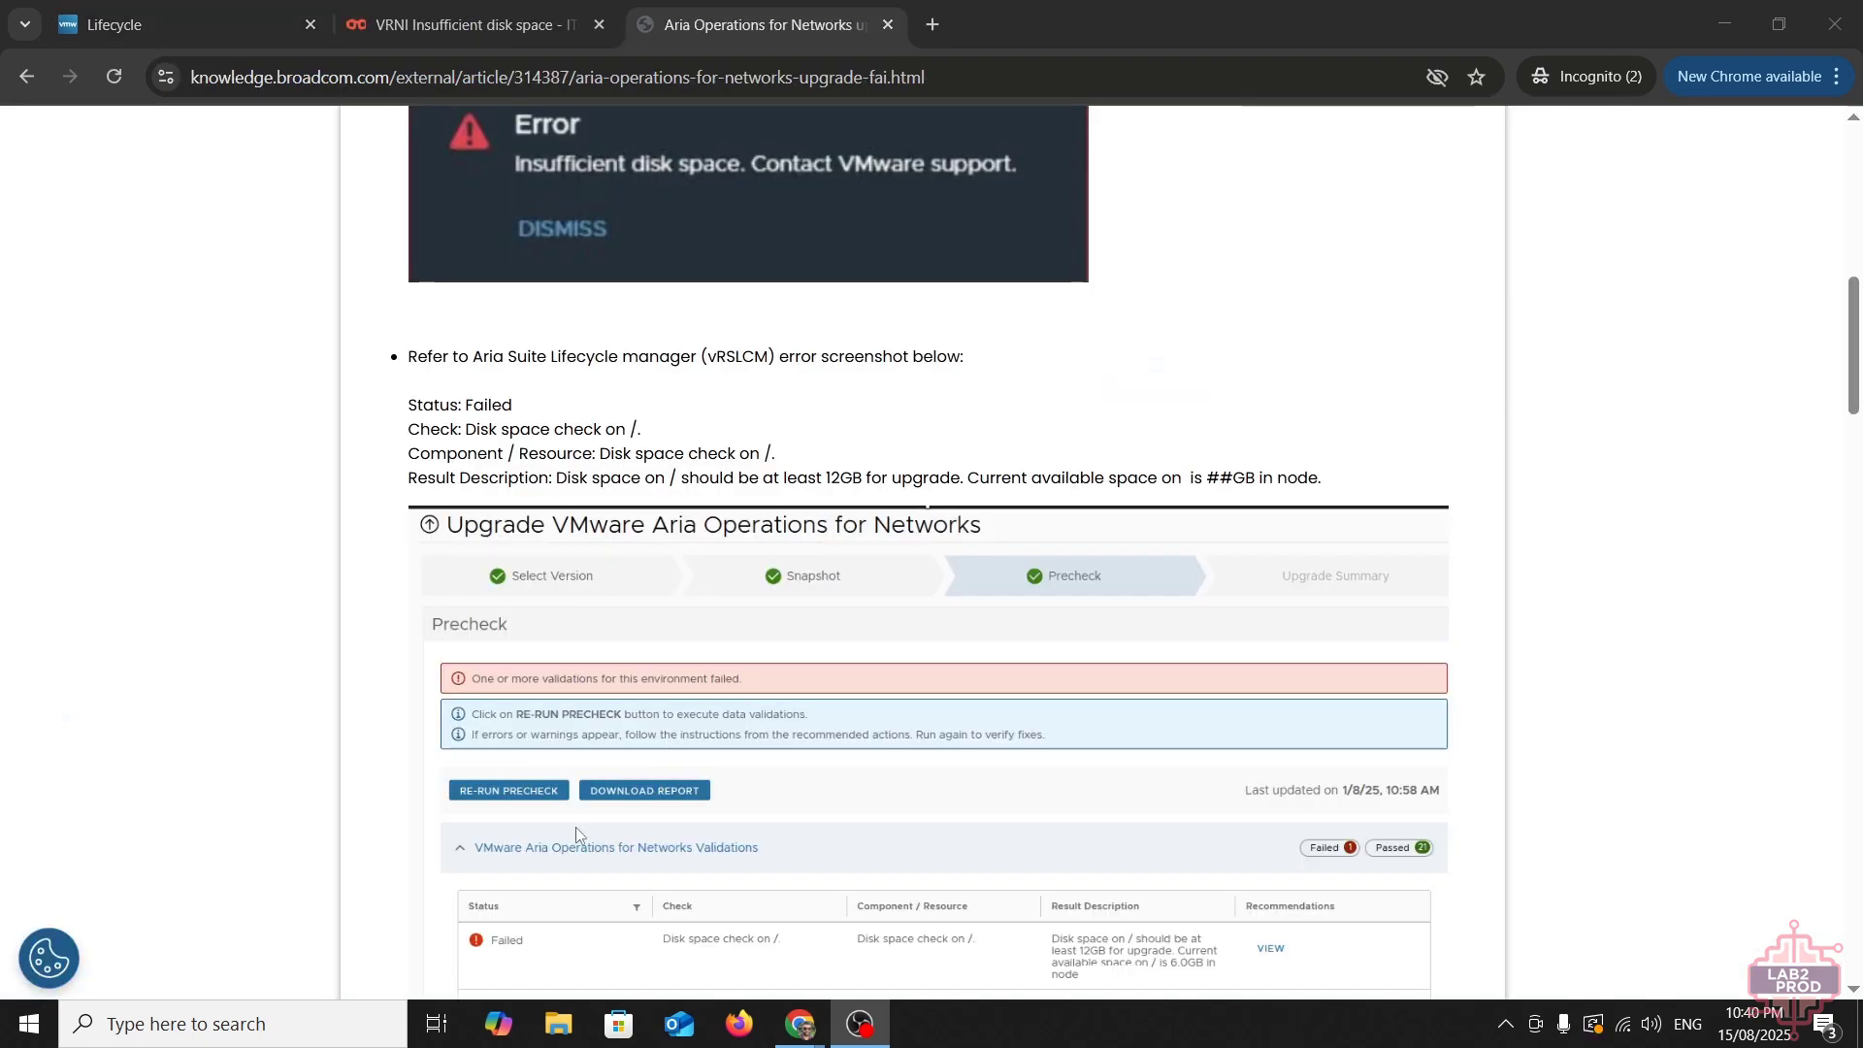
- Read the symptoms, cause and bundle clean-up workaround in the Broadcom article on insufficient disk space during Aria Operations for Networks upgrades
{"action": "scroll", "coordinate": [782, 673], "scroll_direction": "down", "scroll_amount": 5}
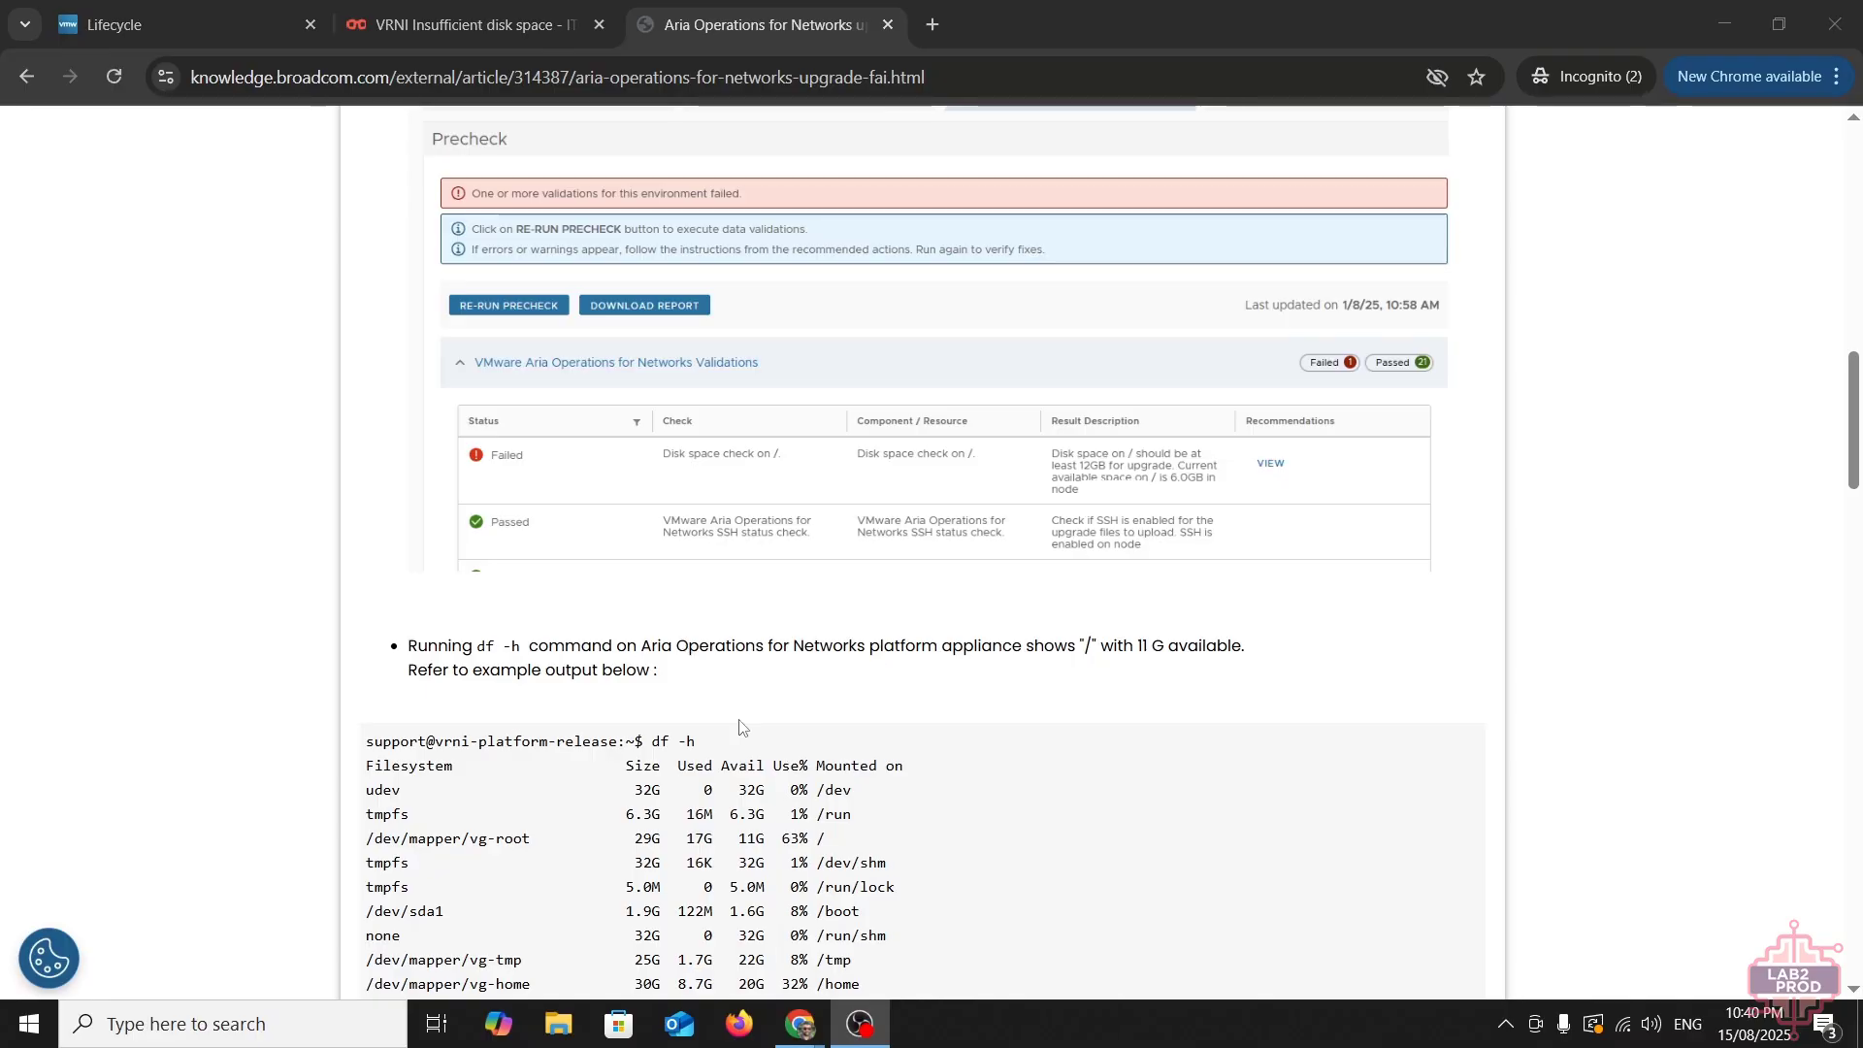
{"action": "scroll", "coordinate": [477, 743], "scroll_direction": "down", "scroll_amount": 15}
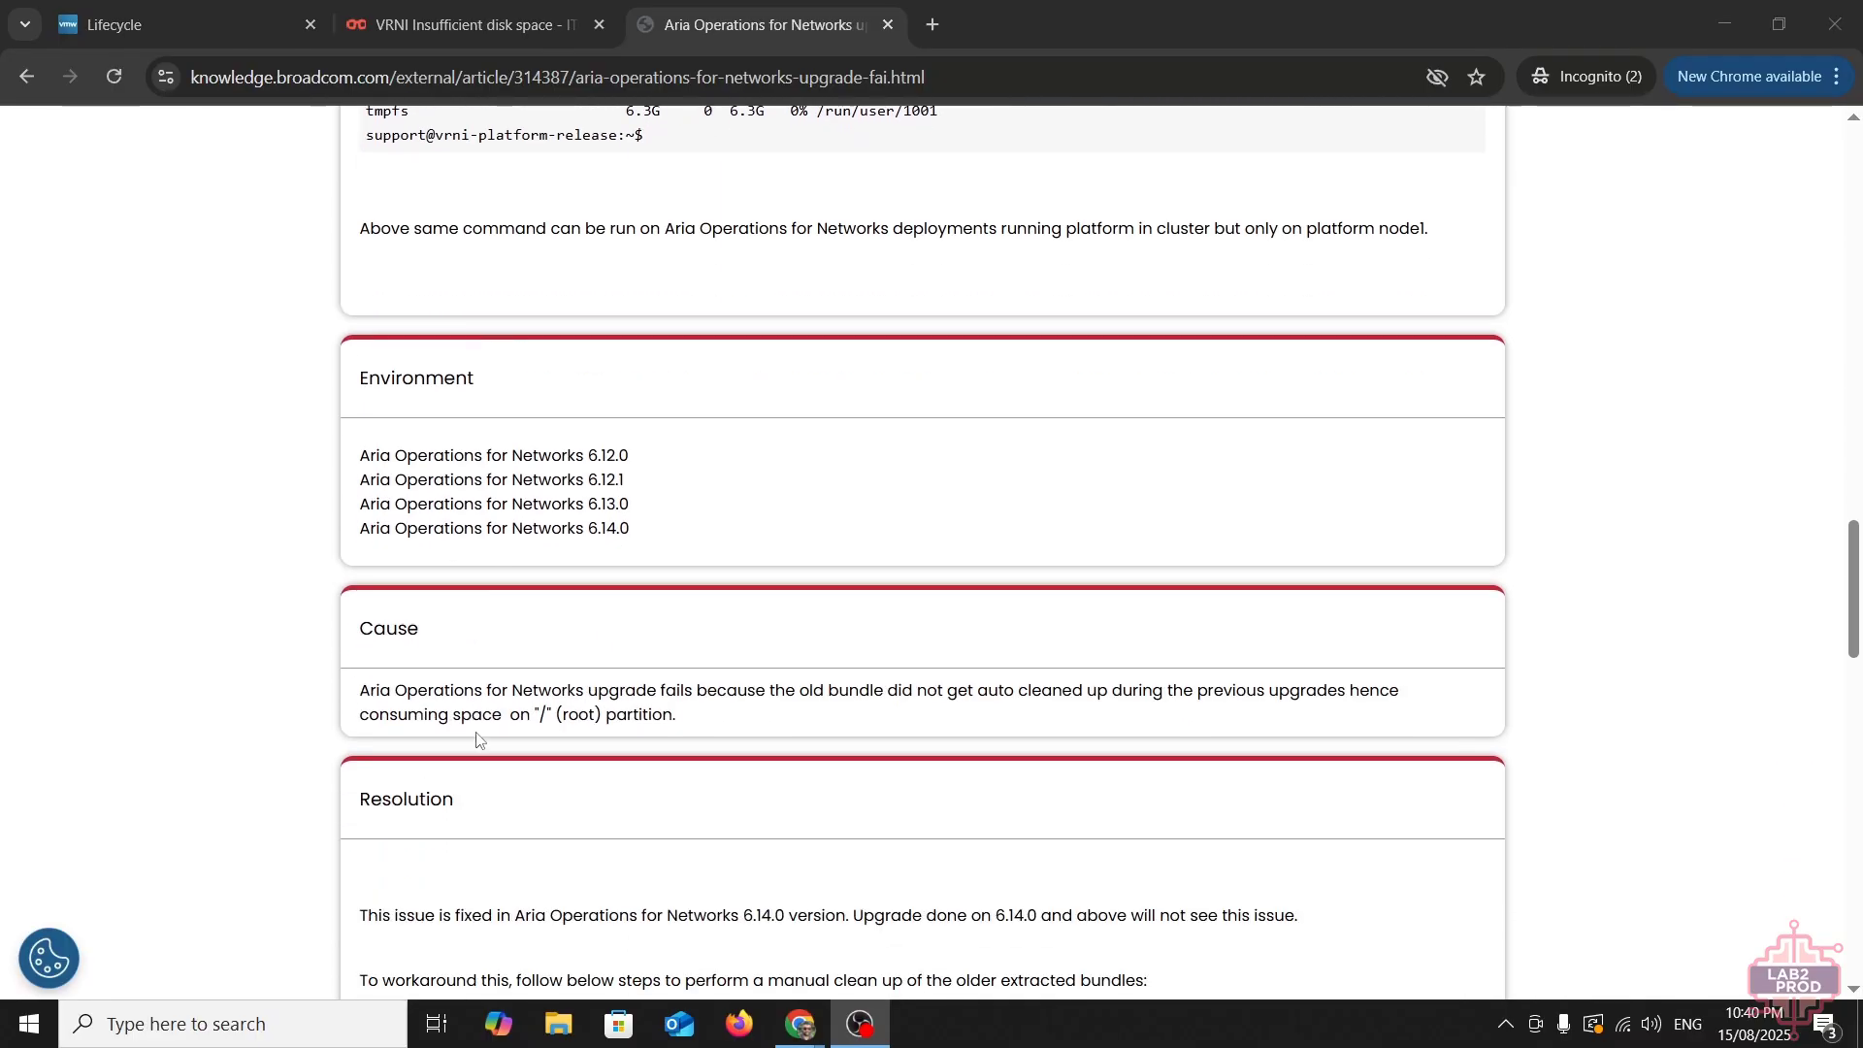
{"action": "scroll", "coordinate": [477, 740], "scroll_direction": "down", "scroll_amount": 2}
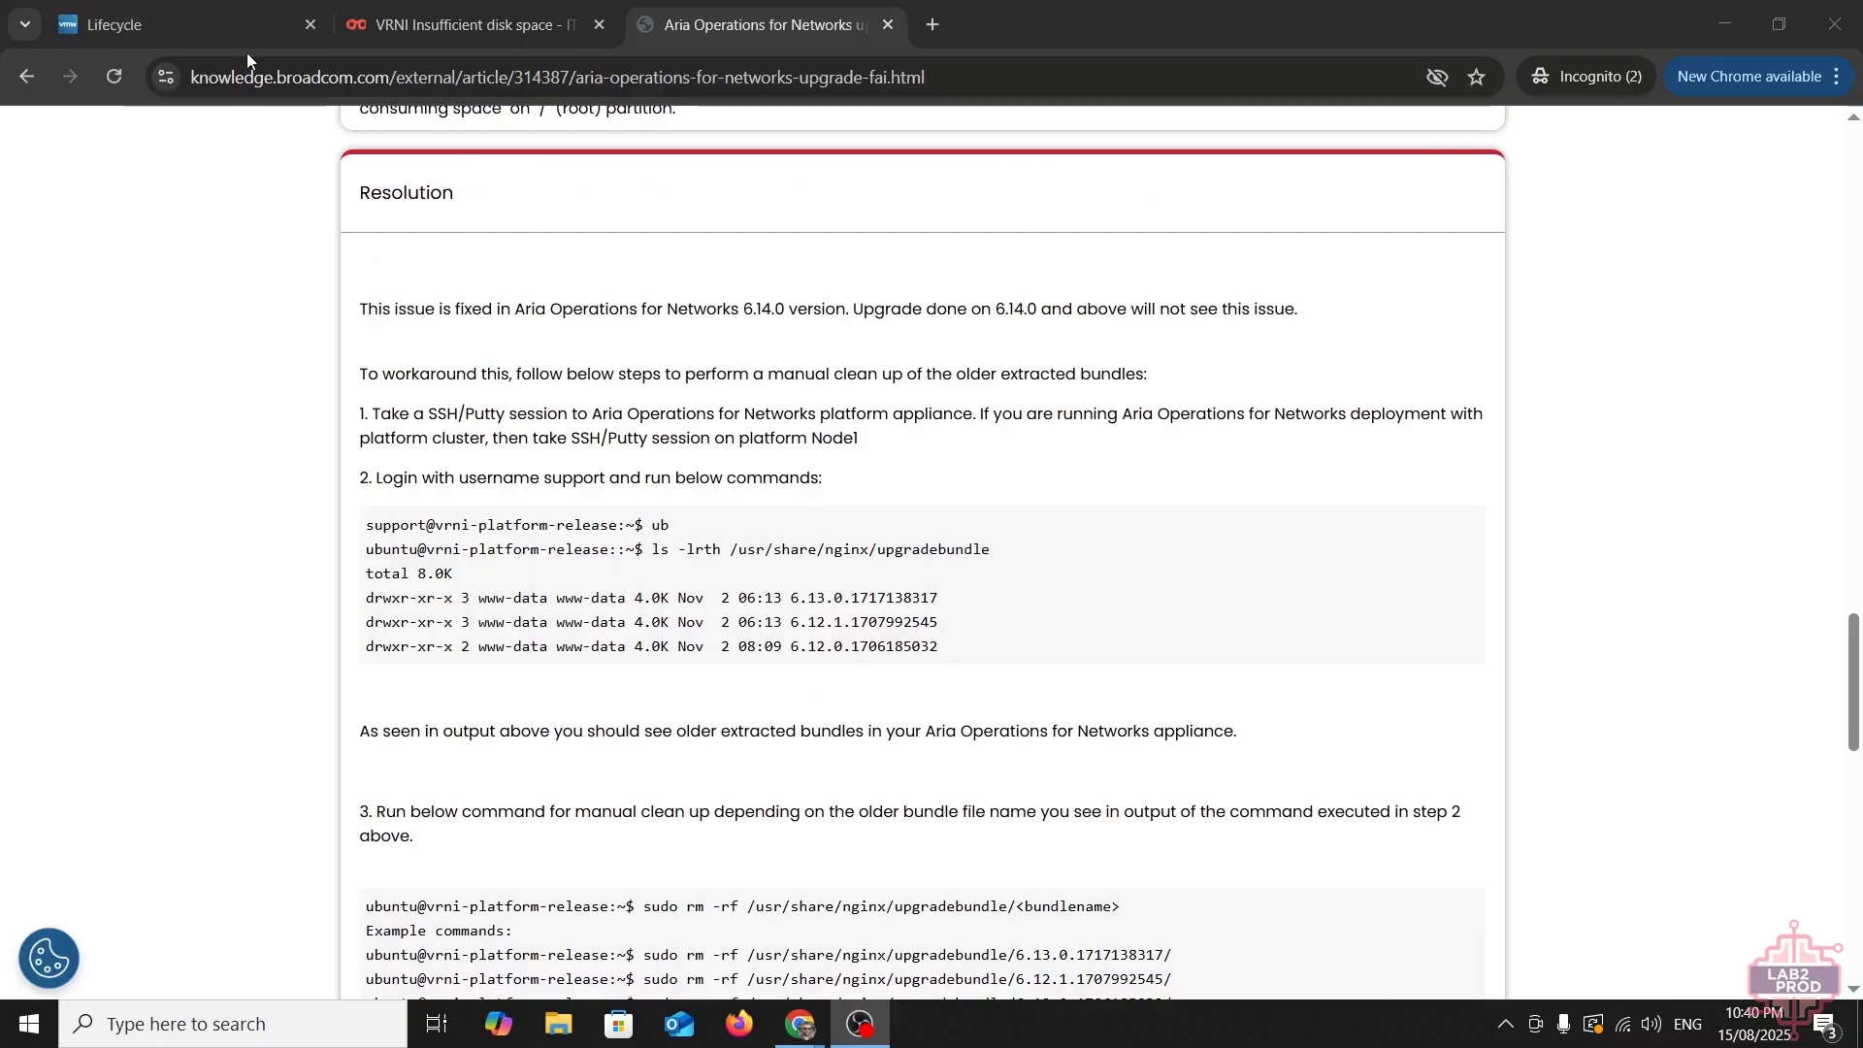
- Return to the operations-networks upgrade, review the failed disk space check on /, and rerun the precheck
{"action": "left_click", "coordinate": [210, 10]}
{"action": "scroll", "coordinate": [1550, 766], "scroll_direction": "down", "scroll_amount": 3}
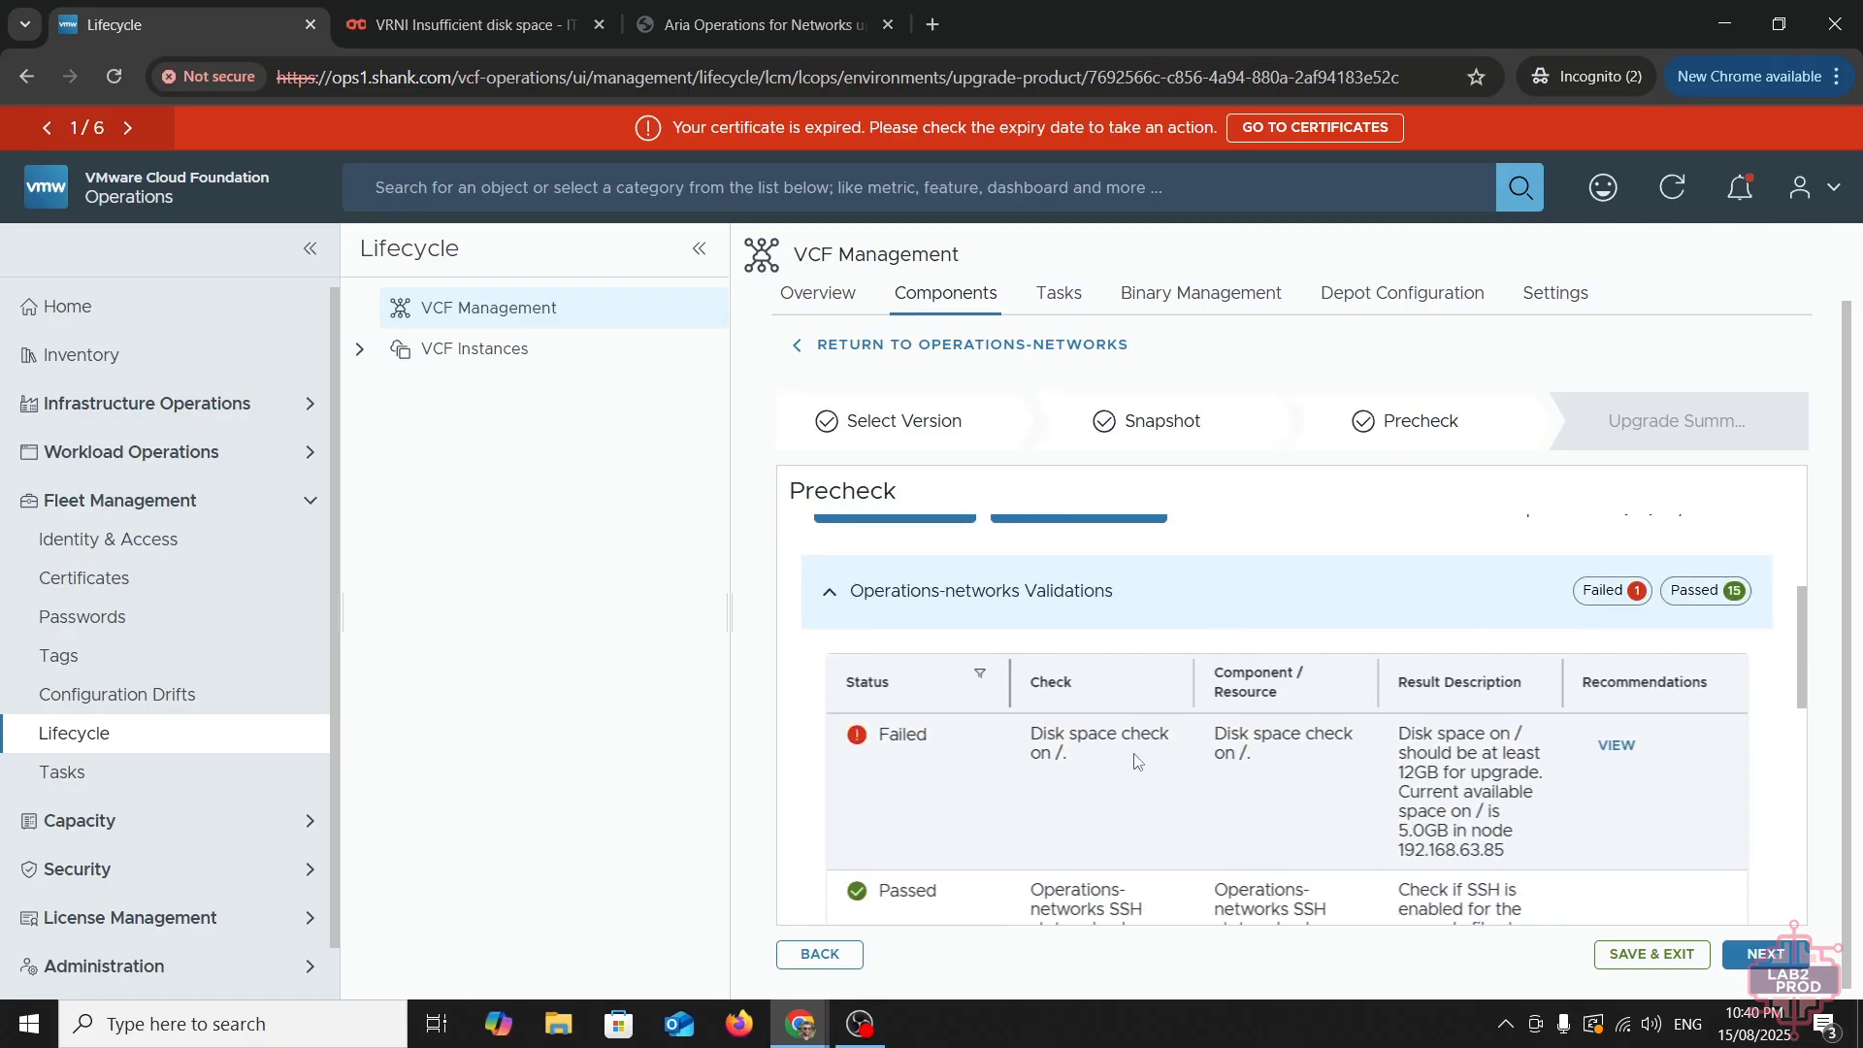
{"action": "scroll", "coordinate": [1221, 665], "scroll_direction": "up", "scroll_amount": 3}
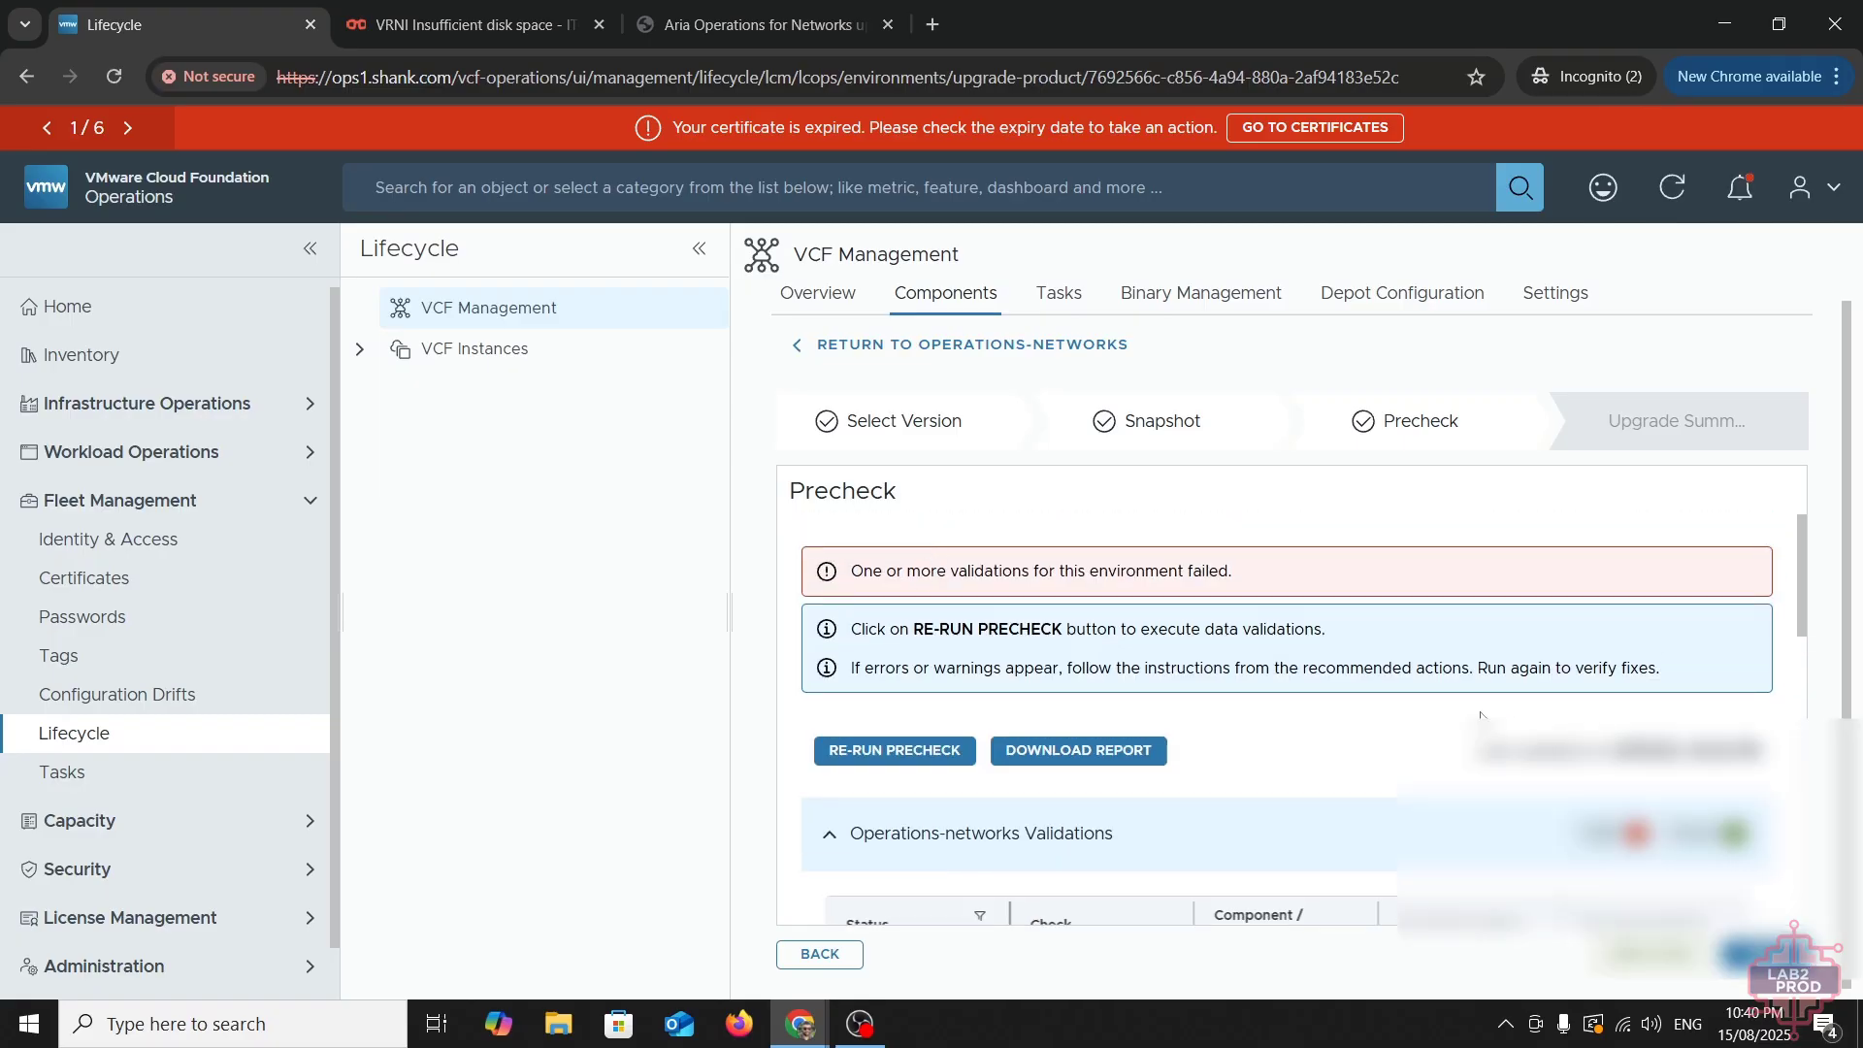
{"action": "left_click", "coordinate": [893, 750]}
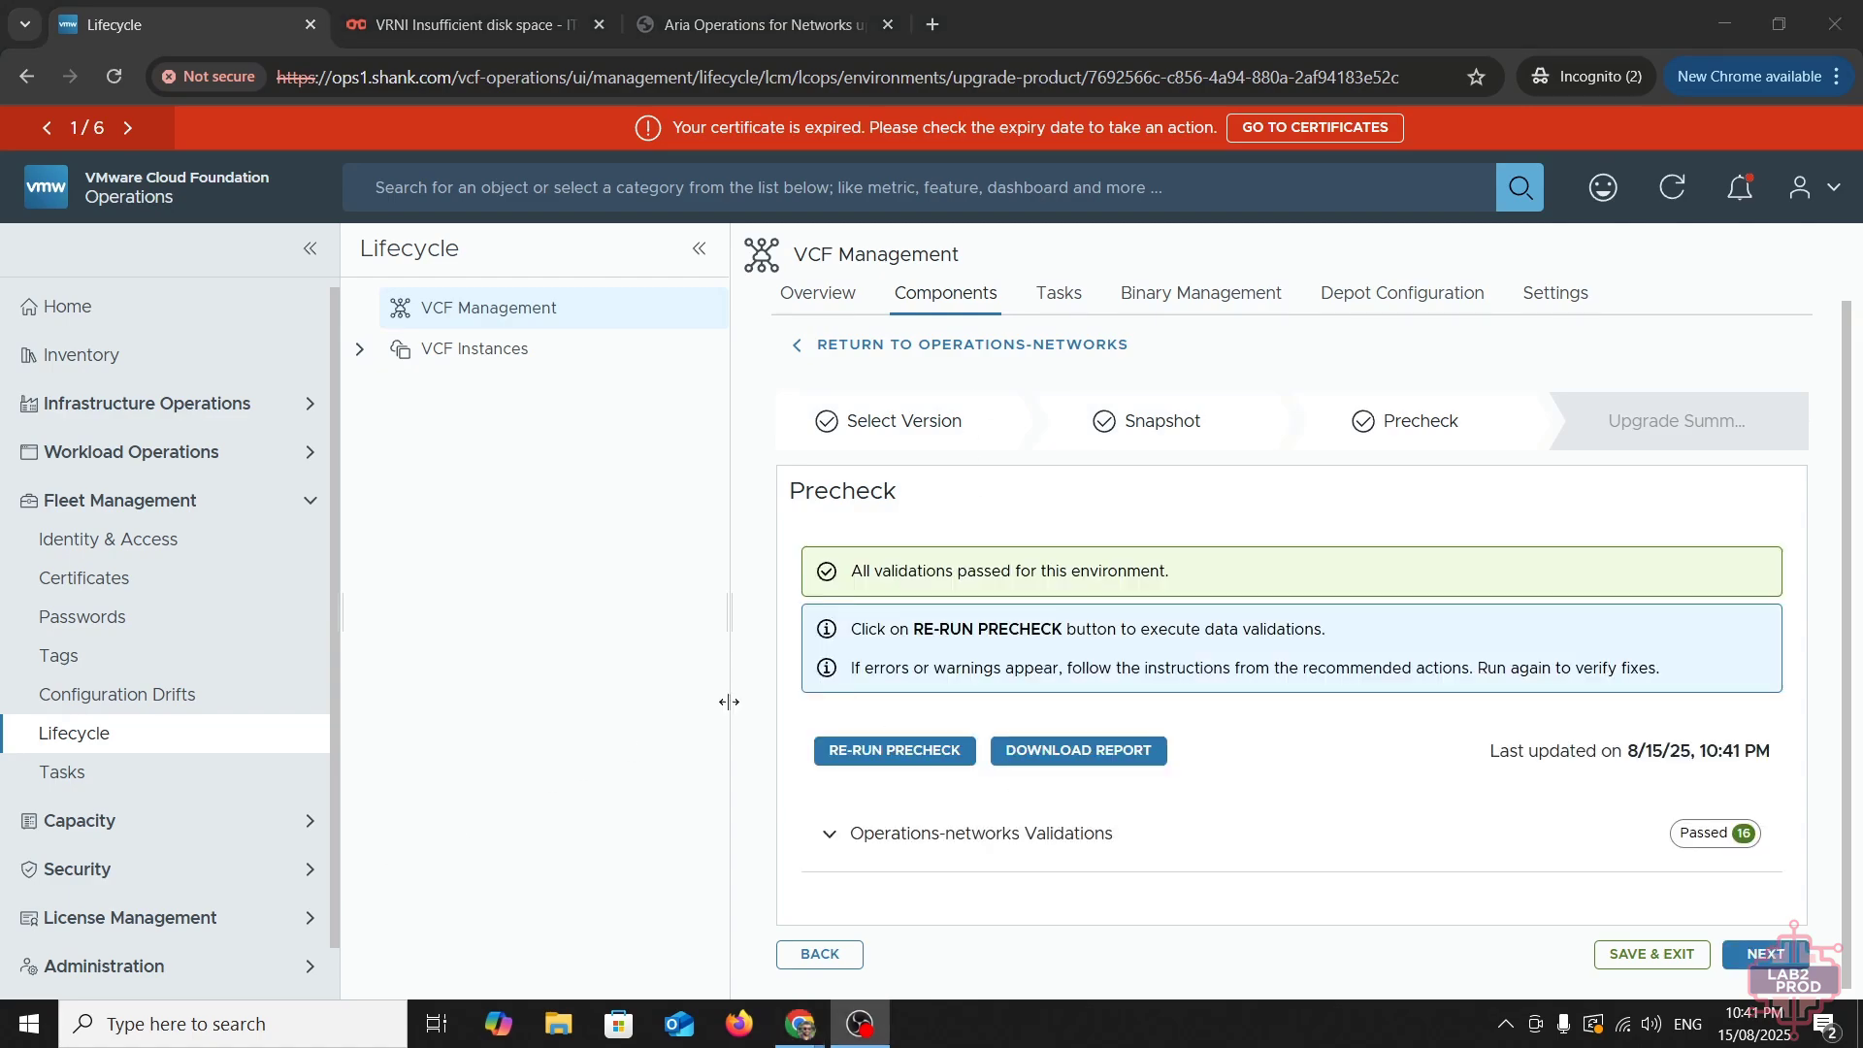
- Review the upgrade summary for operations-networks 9.0.0.0 and submit the upgrade
{"action": "left_click", "coordinate": [1768, 950]}
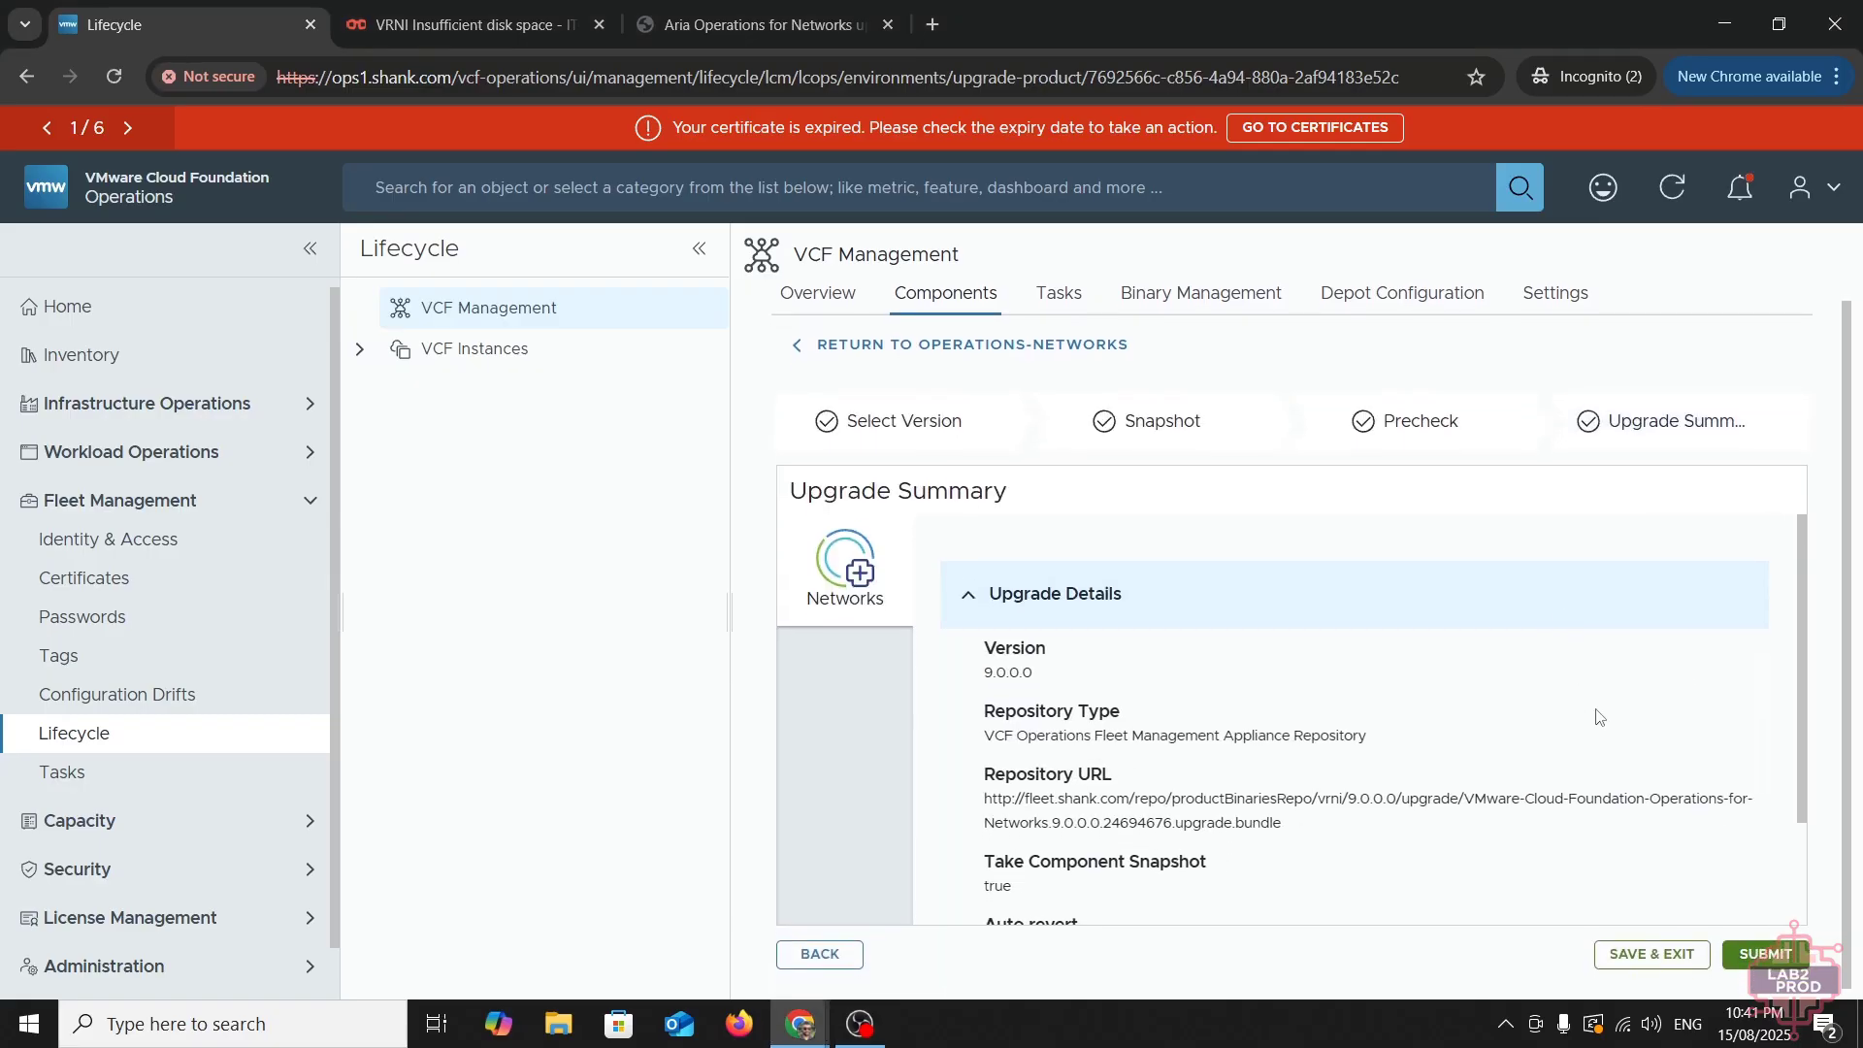
{"action": "scroll", "coordinate": [1606, 795], "scroll_direction": "down", "scroll_amount": 2}
{"action": "left_click", "coordinate": [1775, 959]}
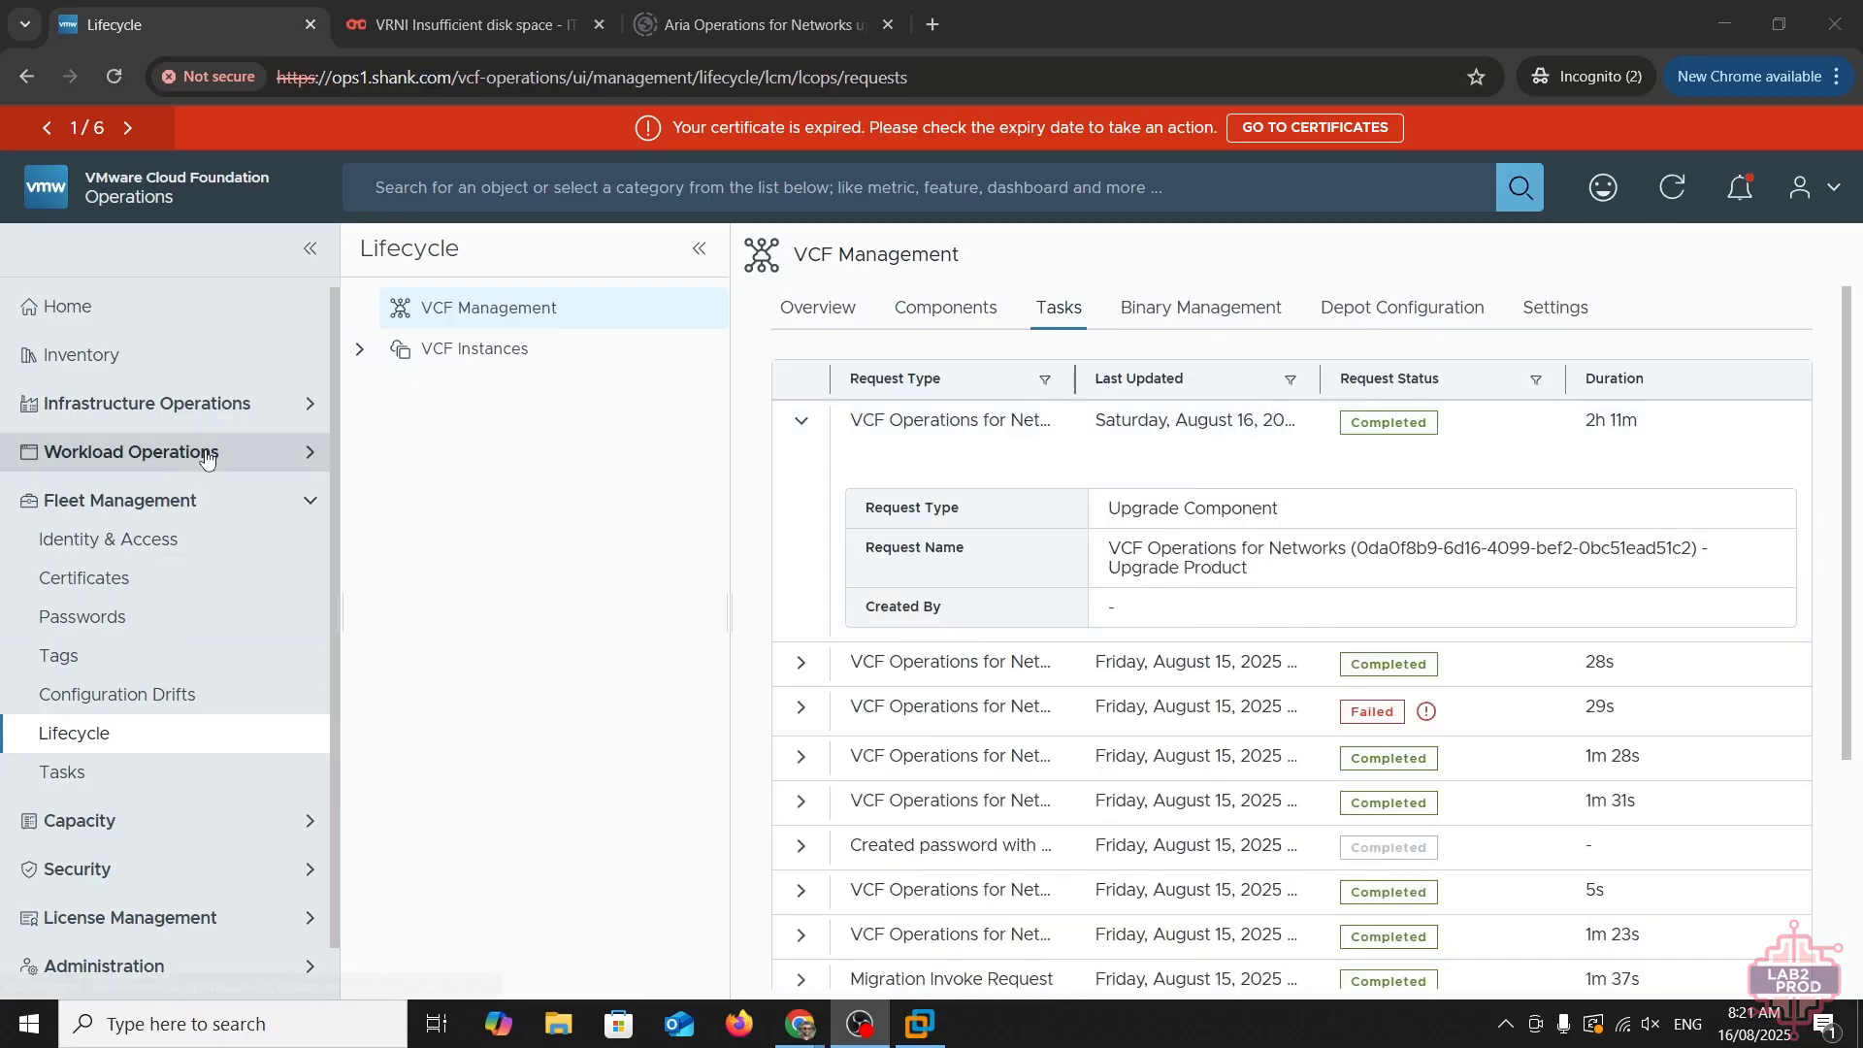
- Open Network Operations under Infrastructure Operations and look through its inventory, alerts, NSX health and traffic overview
{"action": "left_click", "coordinate": [194, 403]}
{"action": "left_click", "coordinate": [132, 726]}
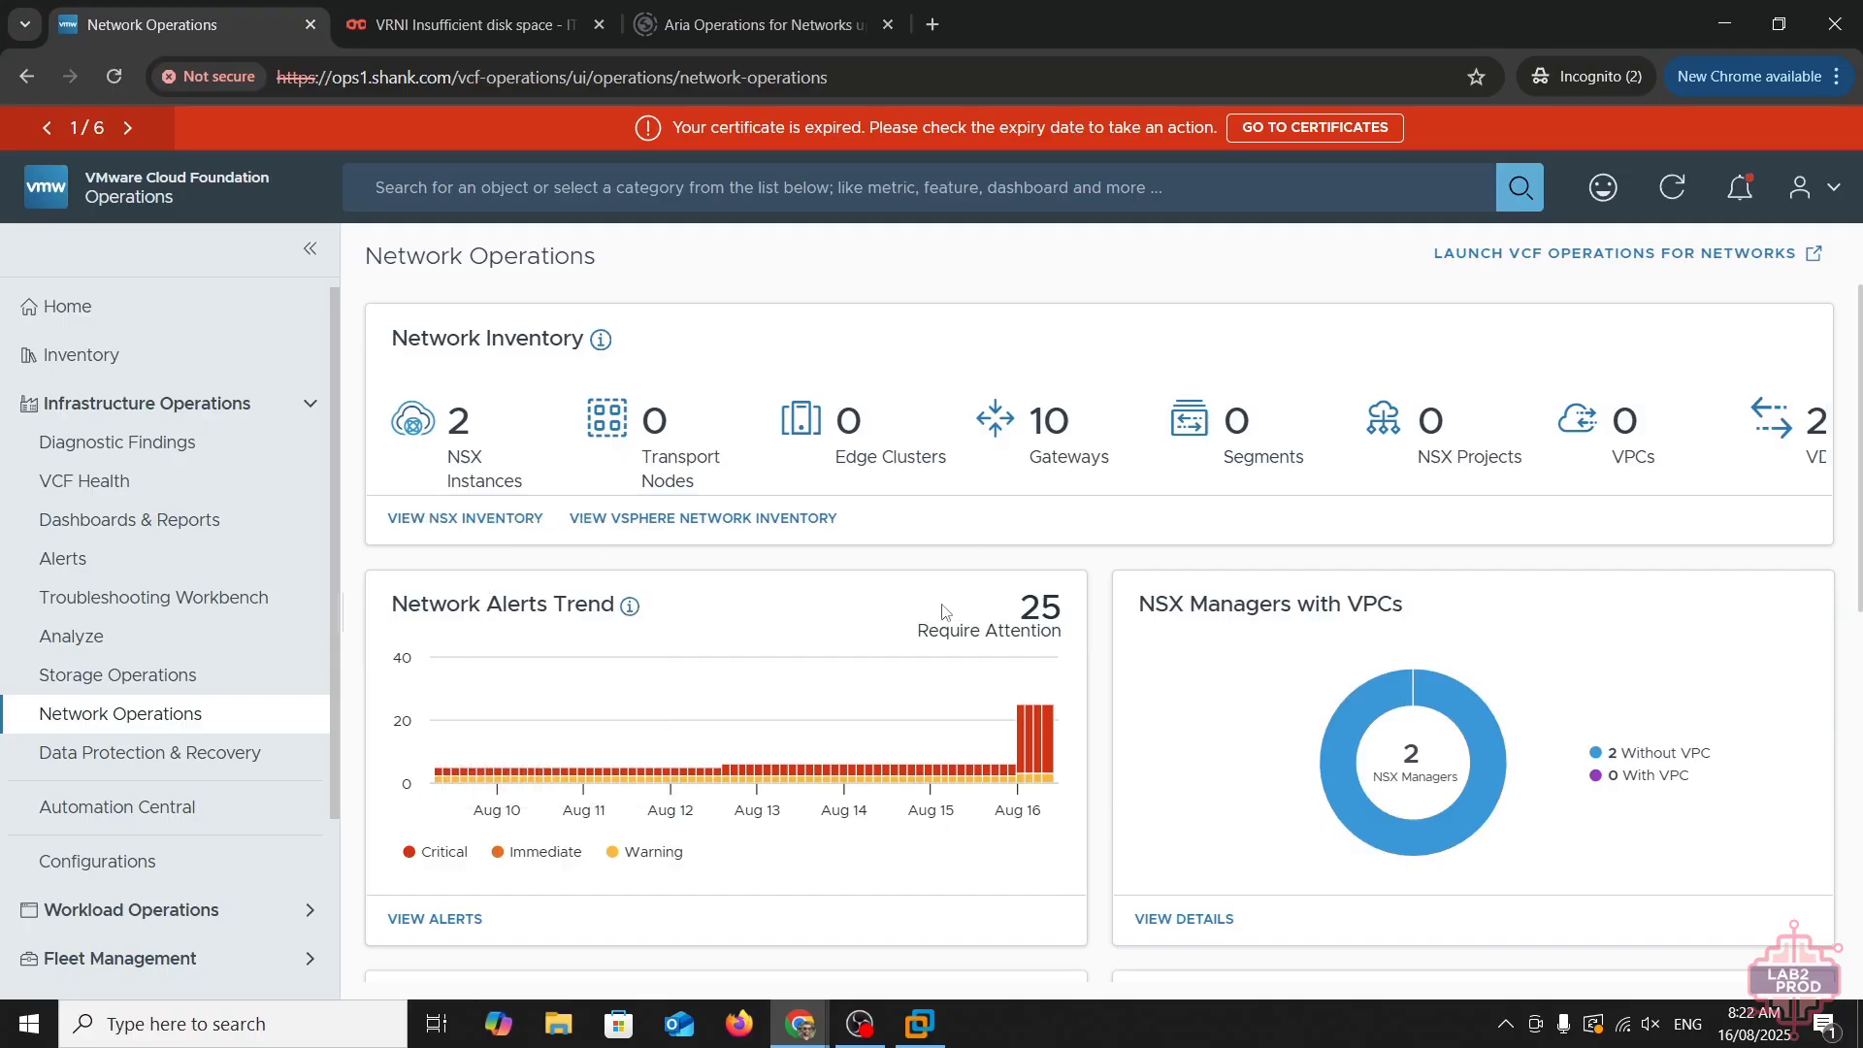
{"action": "scroll", "coordinate": [852, 695], "scroll_direction": "down", "scroll_amount": 5}
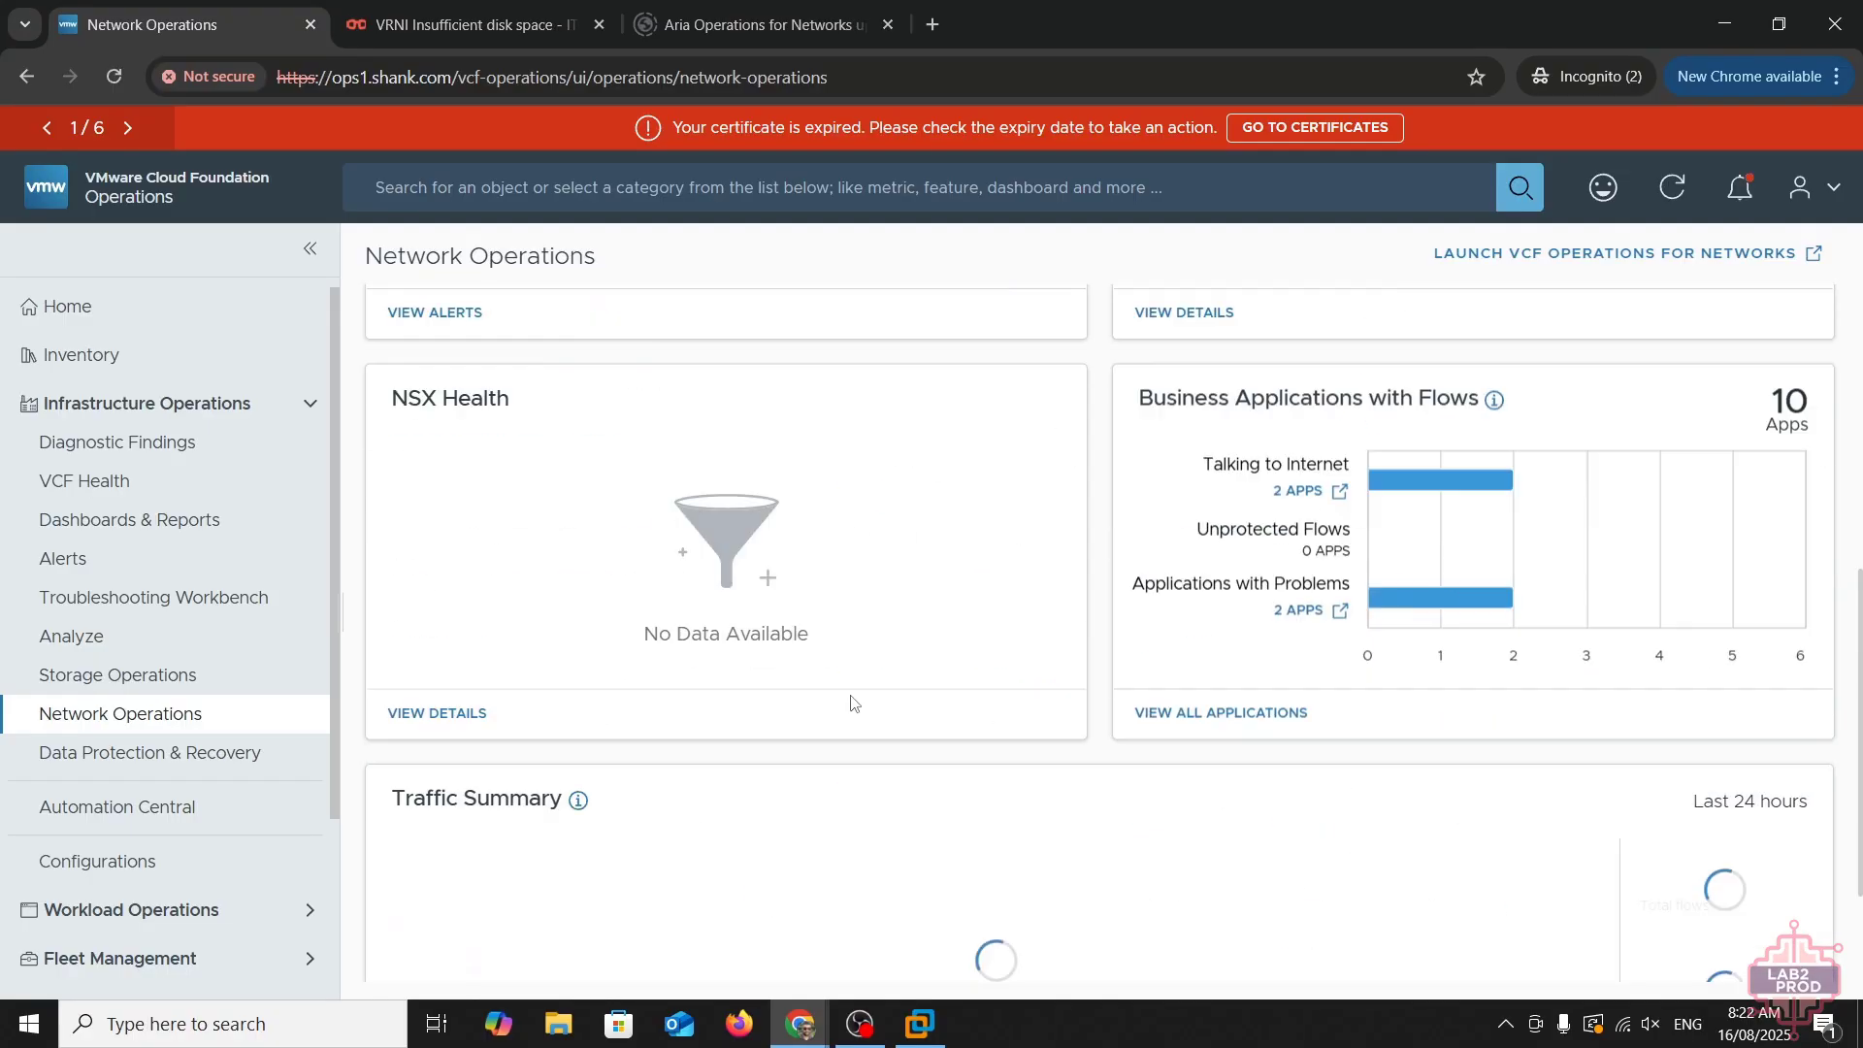
{"action": "scroll", "coordinate": [1247, 695], "scroll_direction": "down", "scroll_amount": 2}
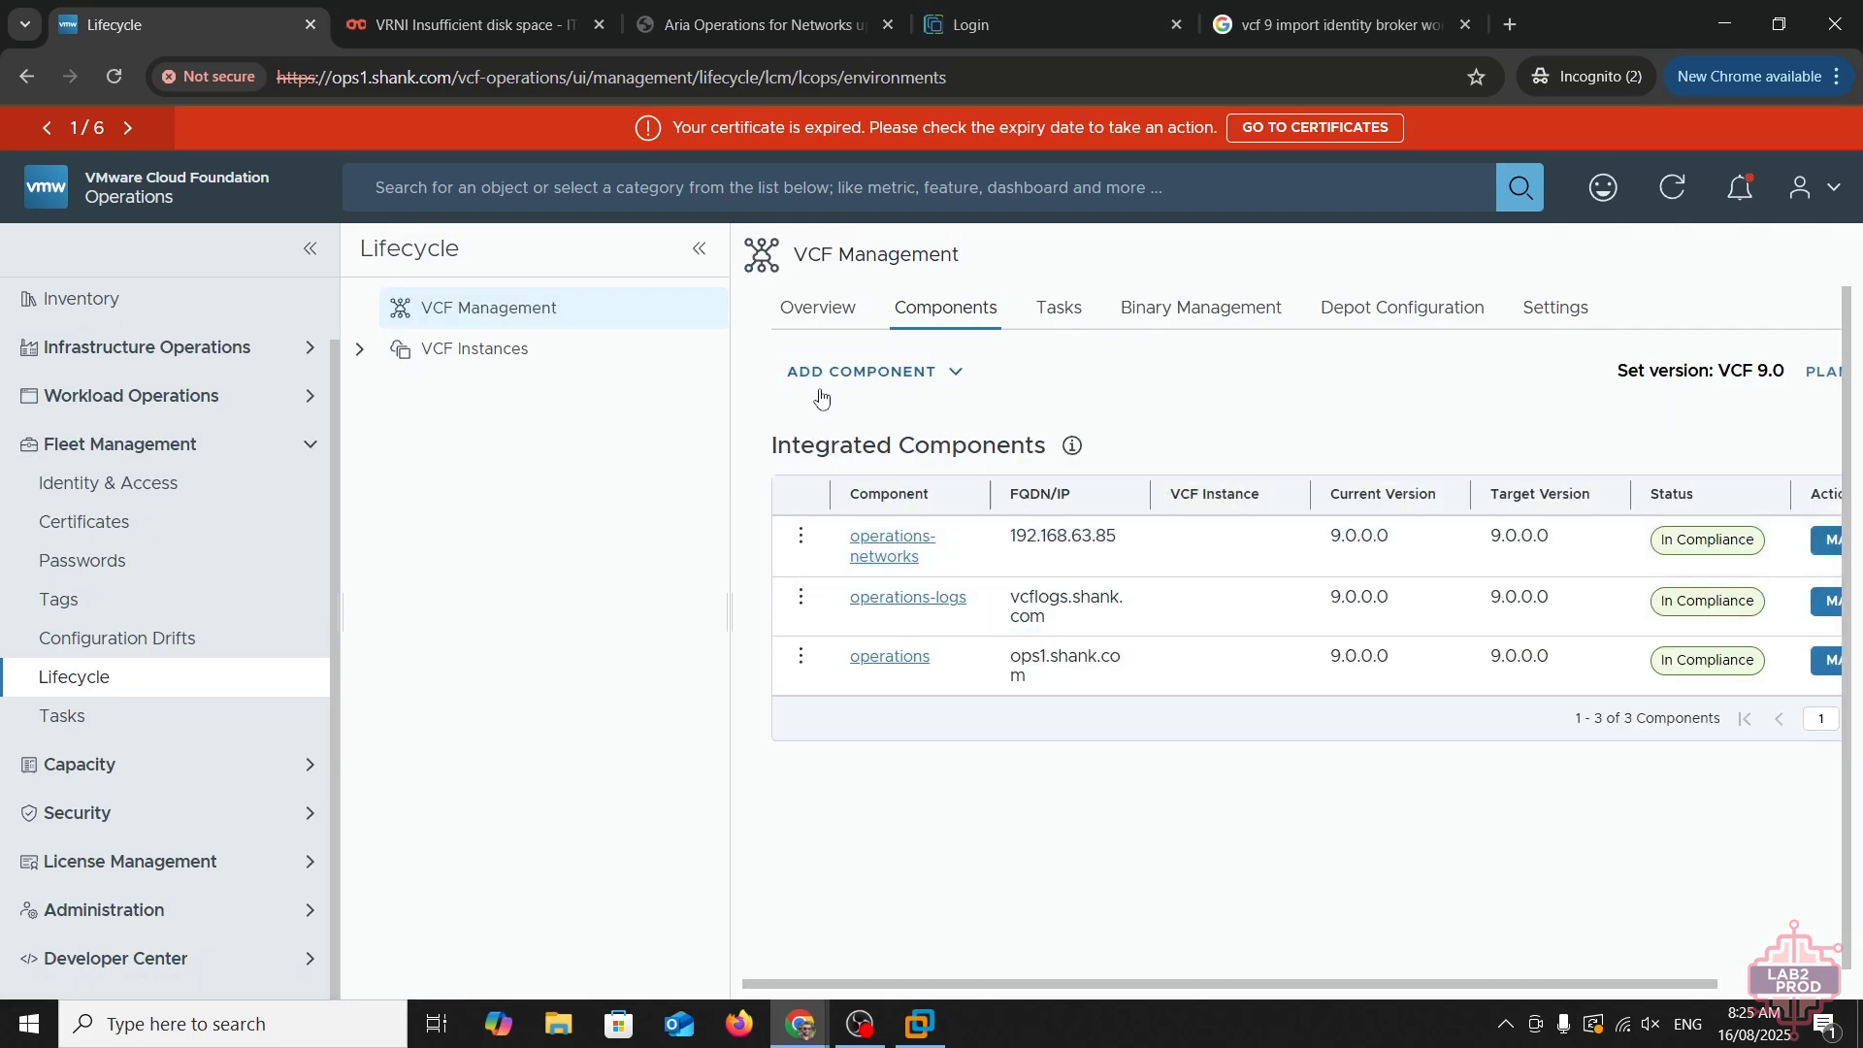
- Add the automation component as an import from legacy Fleet Management, using the Aria Suite Lifecycle server lcm.region1.shank.com
{"action": "left_click", "coordinate": [825, 377]}
{"action": "left_click", "coordinate": [886, 541]}
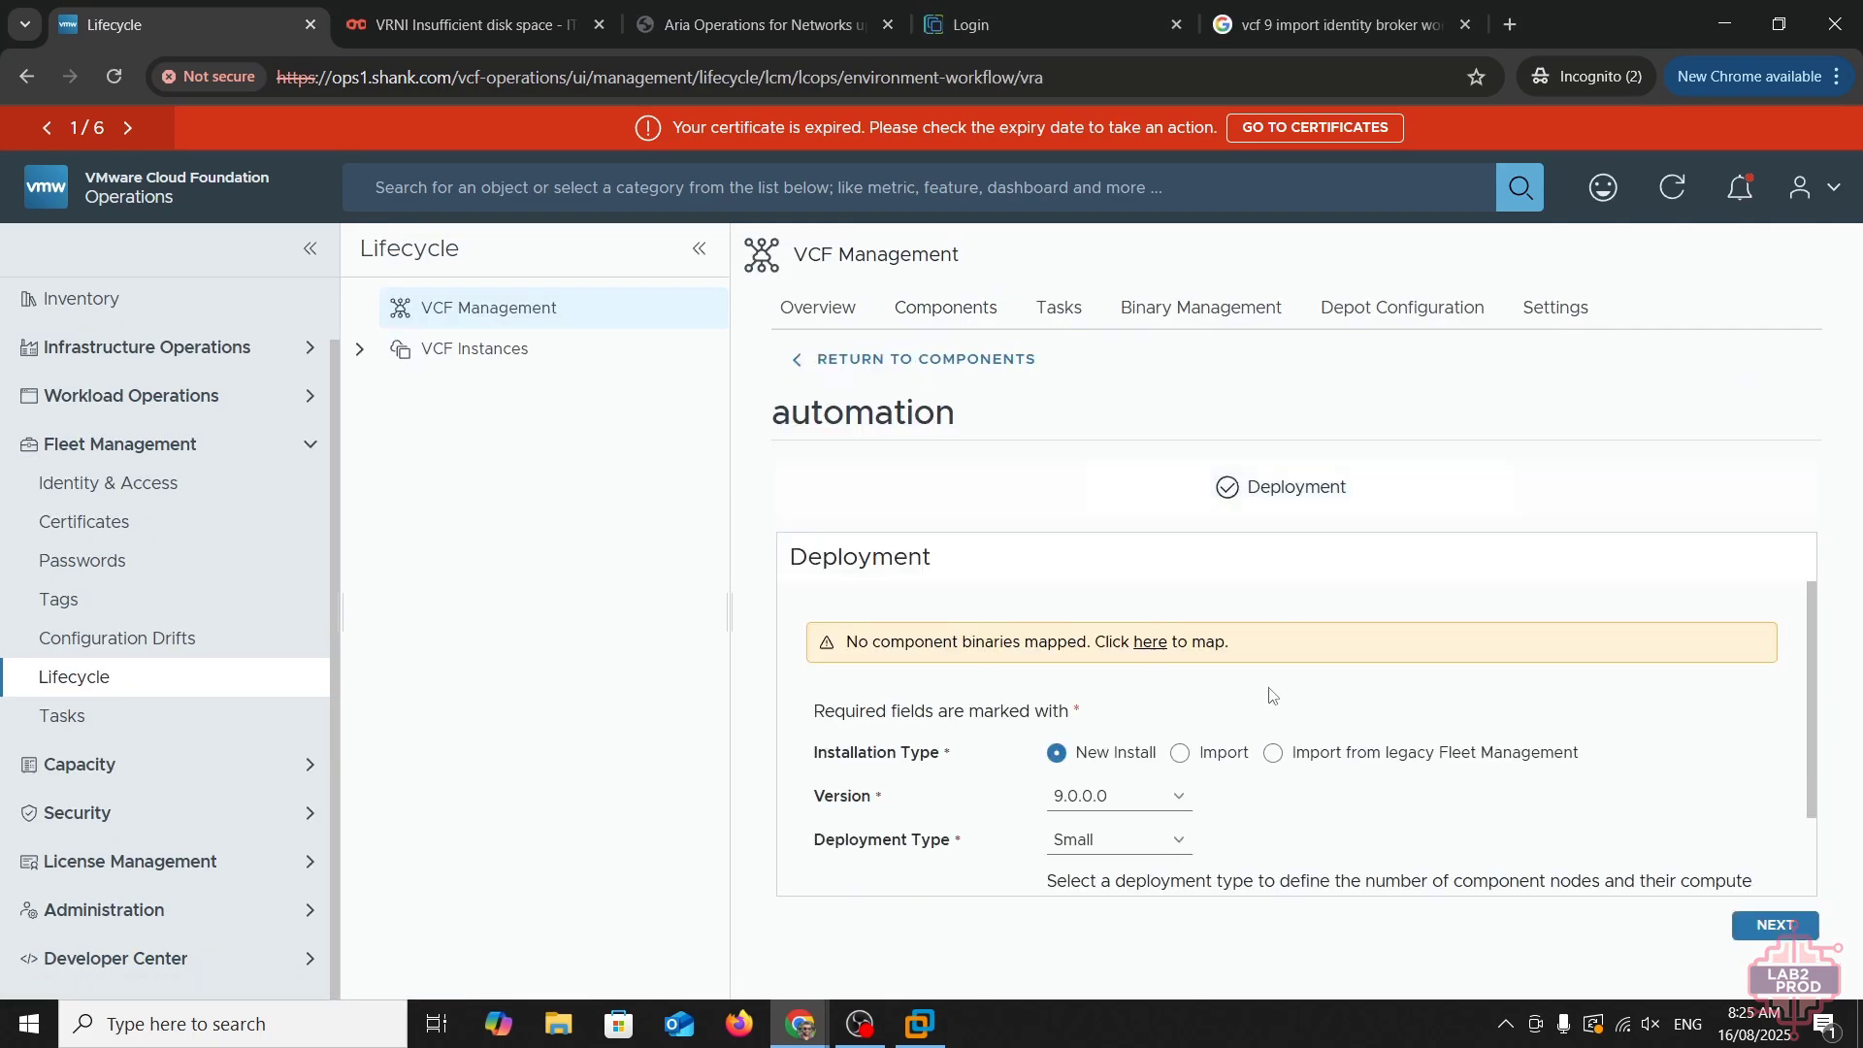
{"action": "left_click", "coordinate": [1384, 759]}
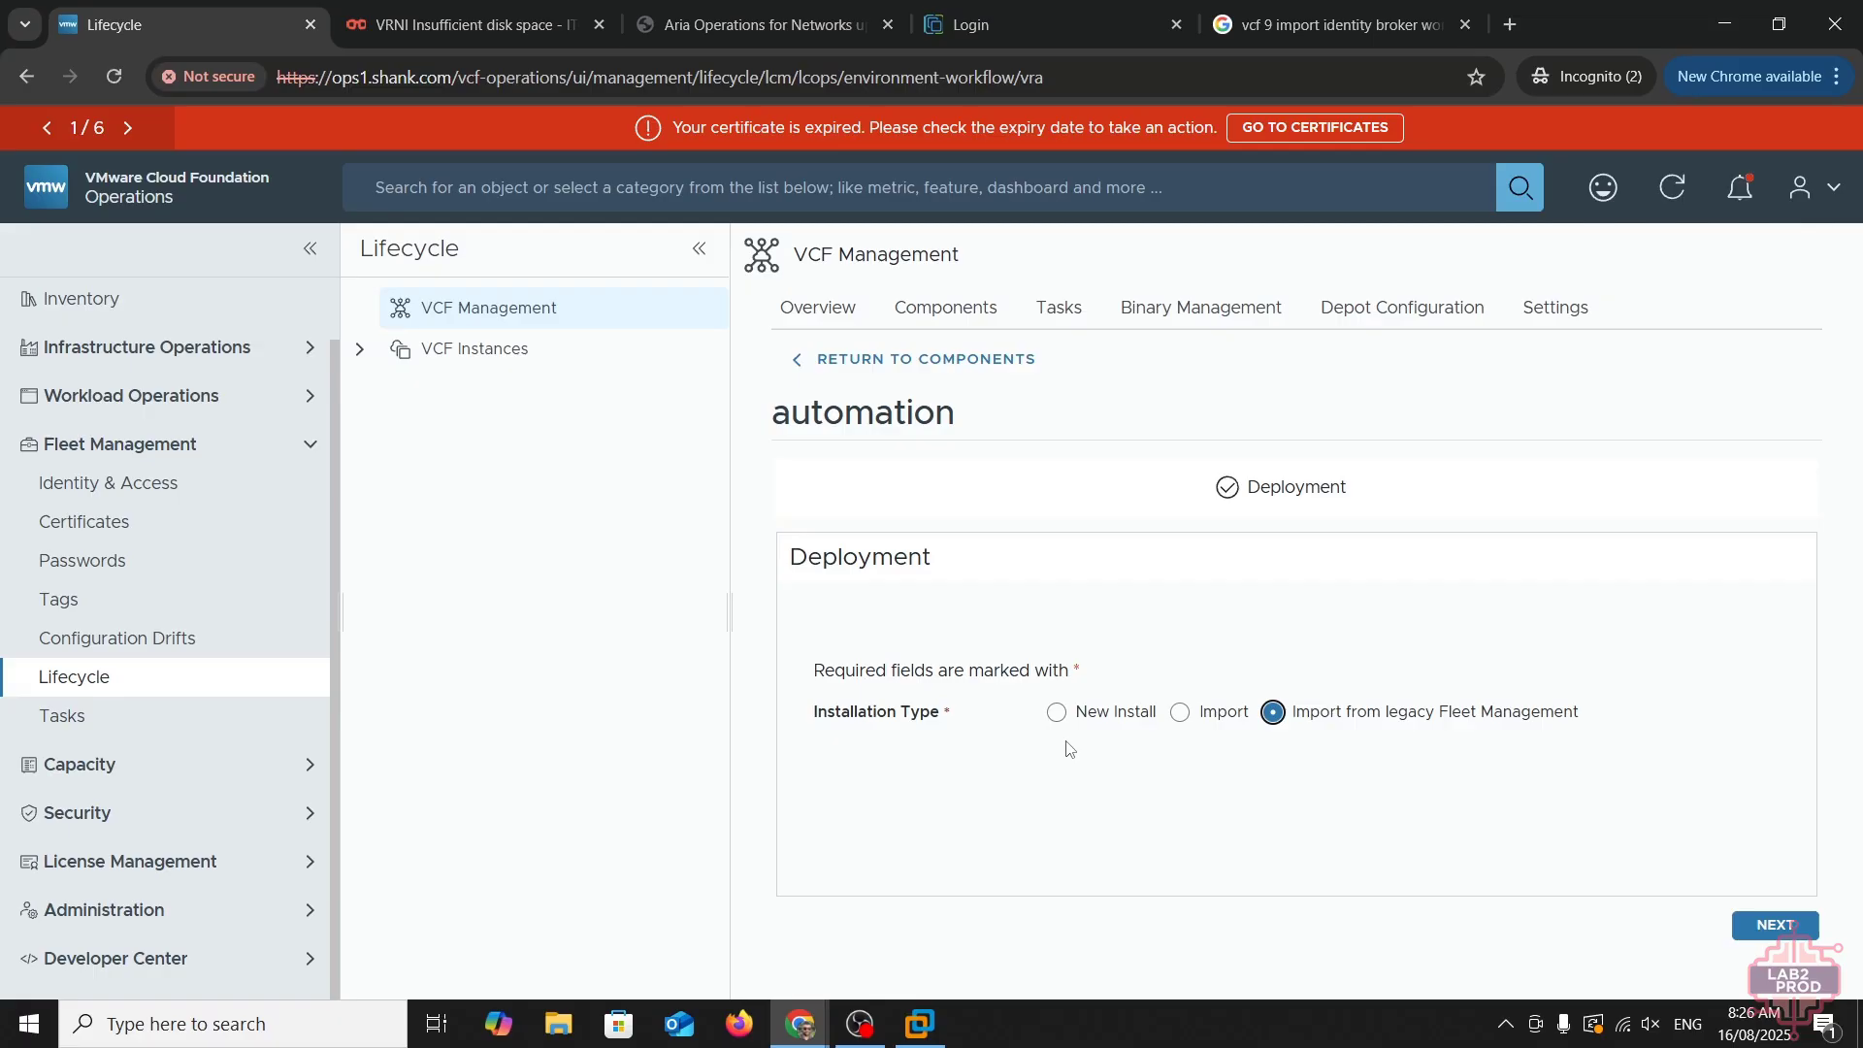
{"action": "left_click", "coordinate": [1761, 925]}
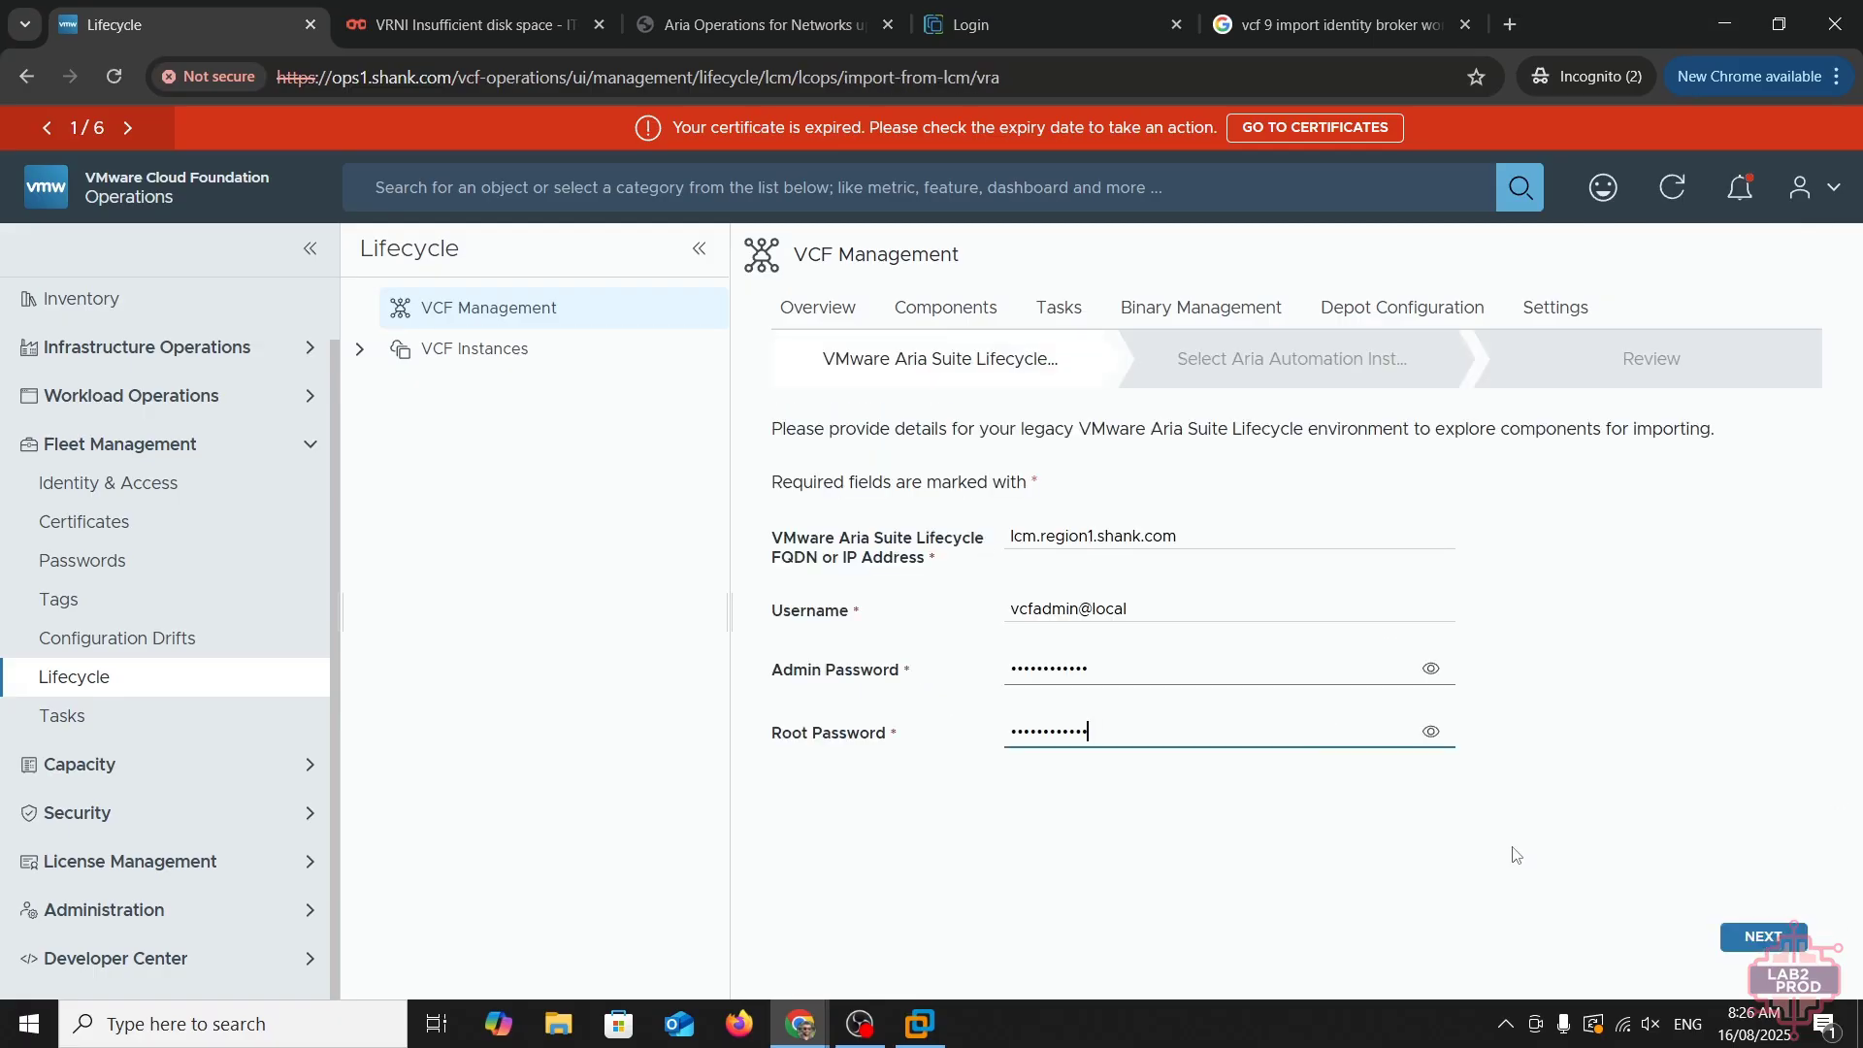
{"action": "left_click", "coordinate": [1771, 927]}
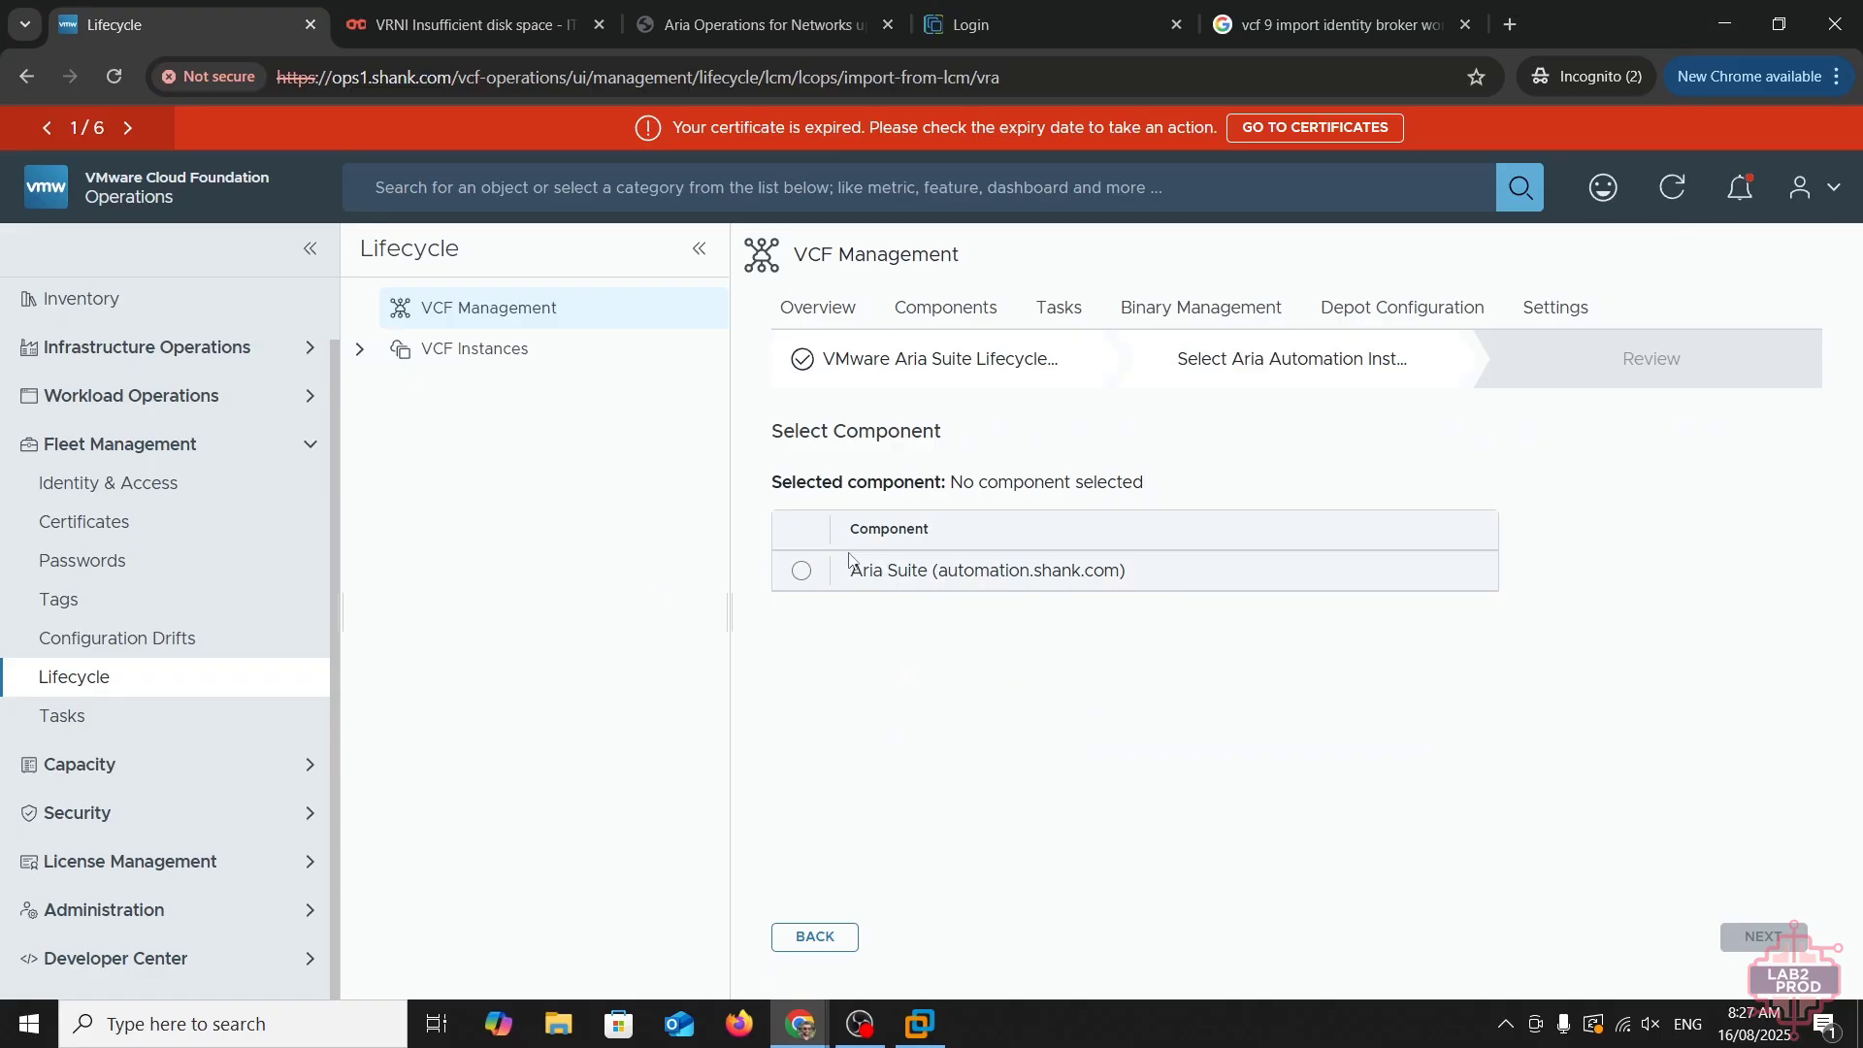
- Select the Aria Suite (automation.shank.com) component, acknowledge that its integration is irreversible, and submit the import
{"action": "left_click", "coordinate": [802, 572]}
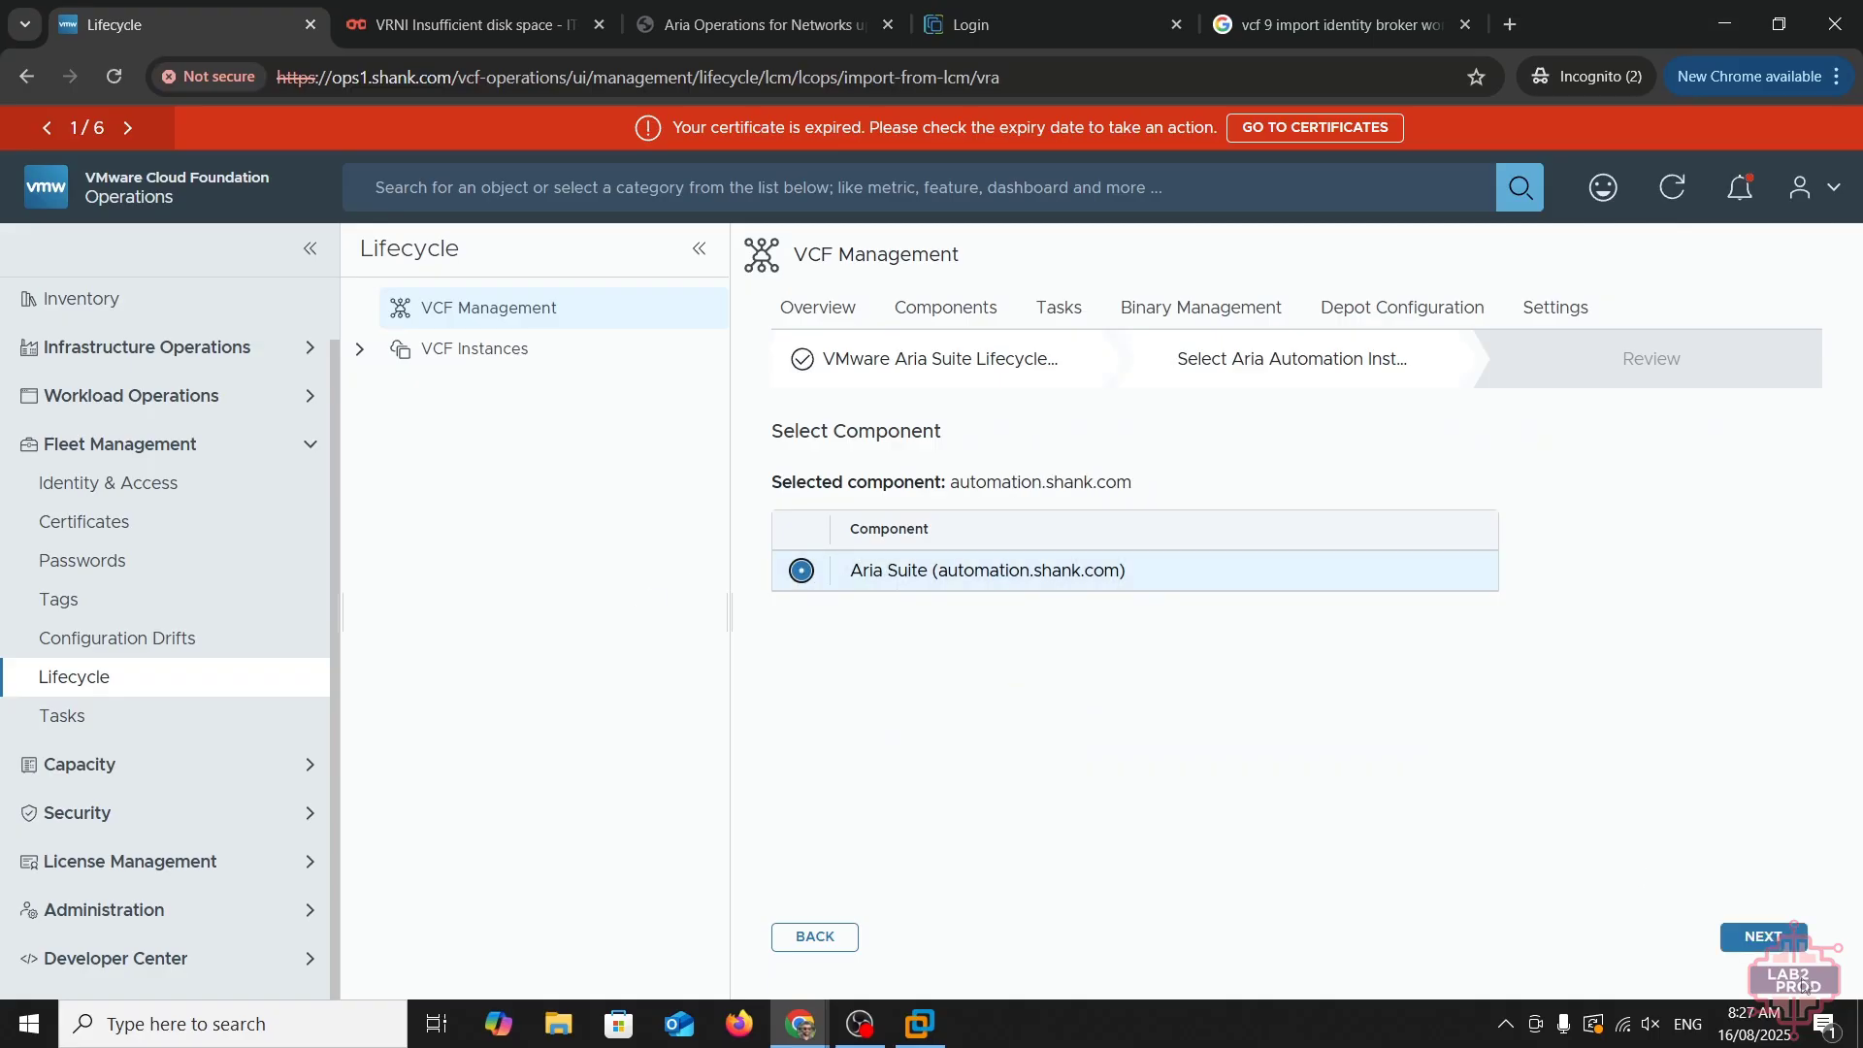
{"action": "left_click", "coordinate": [1752, 943]}
{"action": "scroll", "coordinate": [1118, 456], "scroll_direction": "down", "scroll_amount": 5}
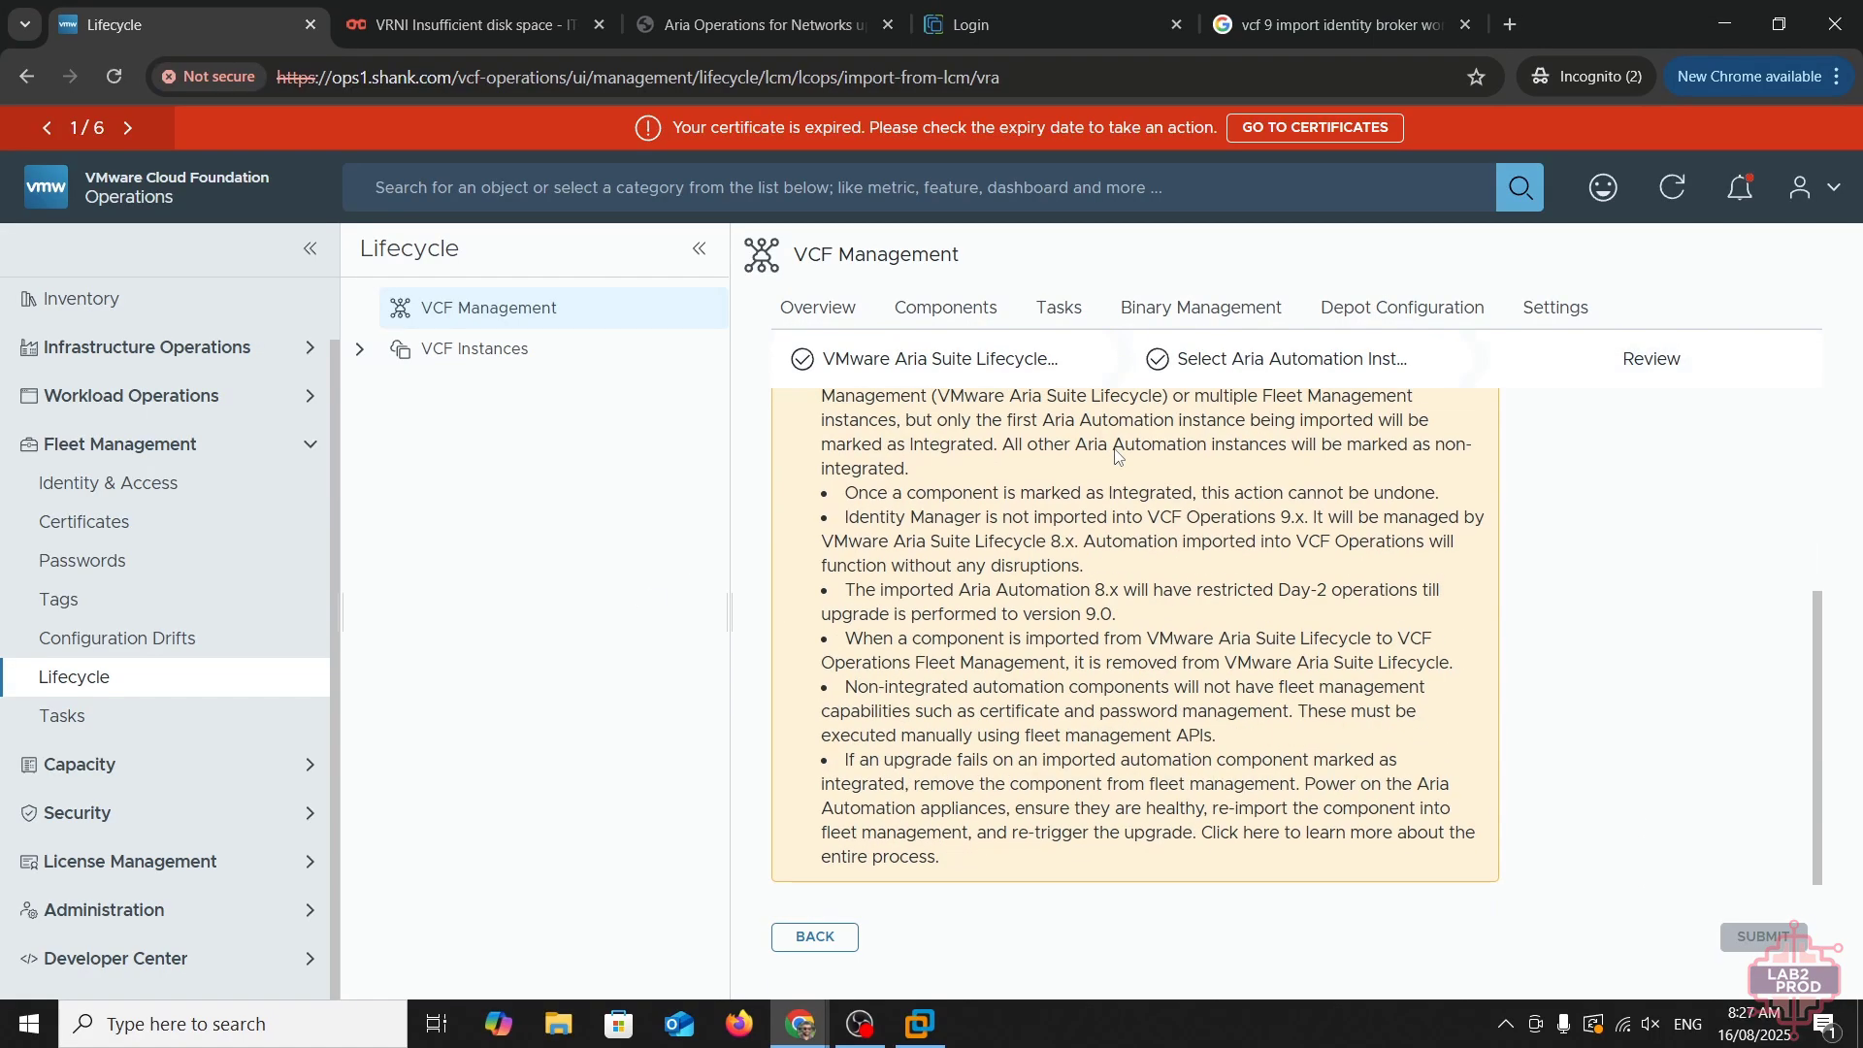
{"action": "scroll", "coordinate": [1119, 456], "scroll_direction": "down", "scroll_amount": 2}
{"action": "left_click", "coordinate": [871, 891]}
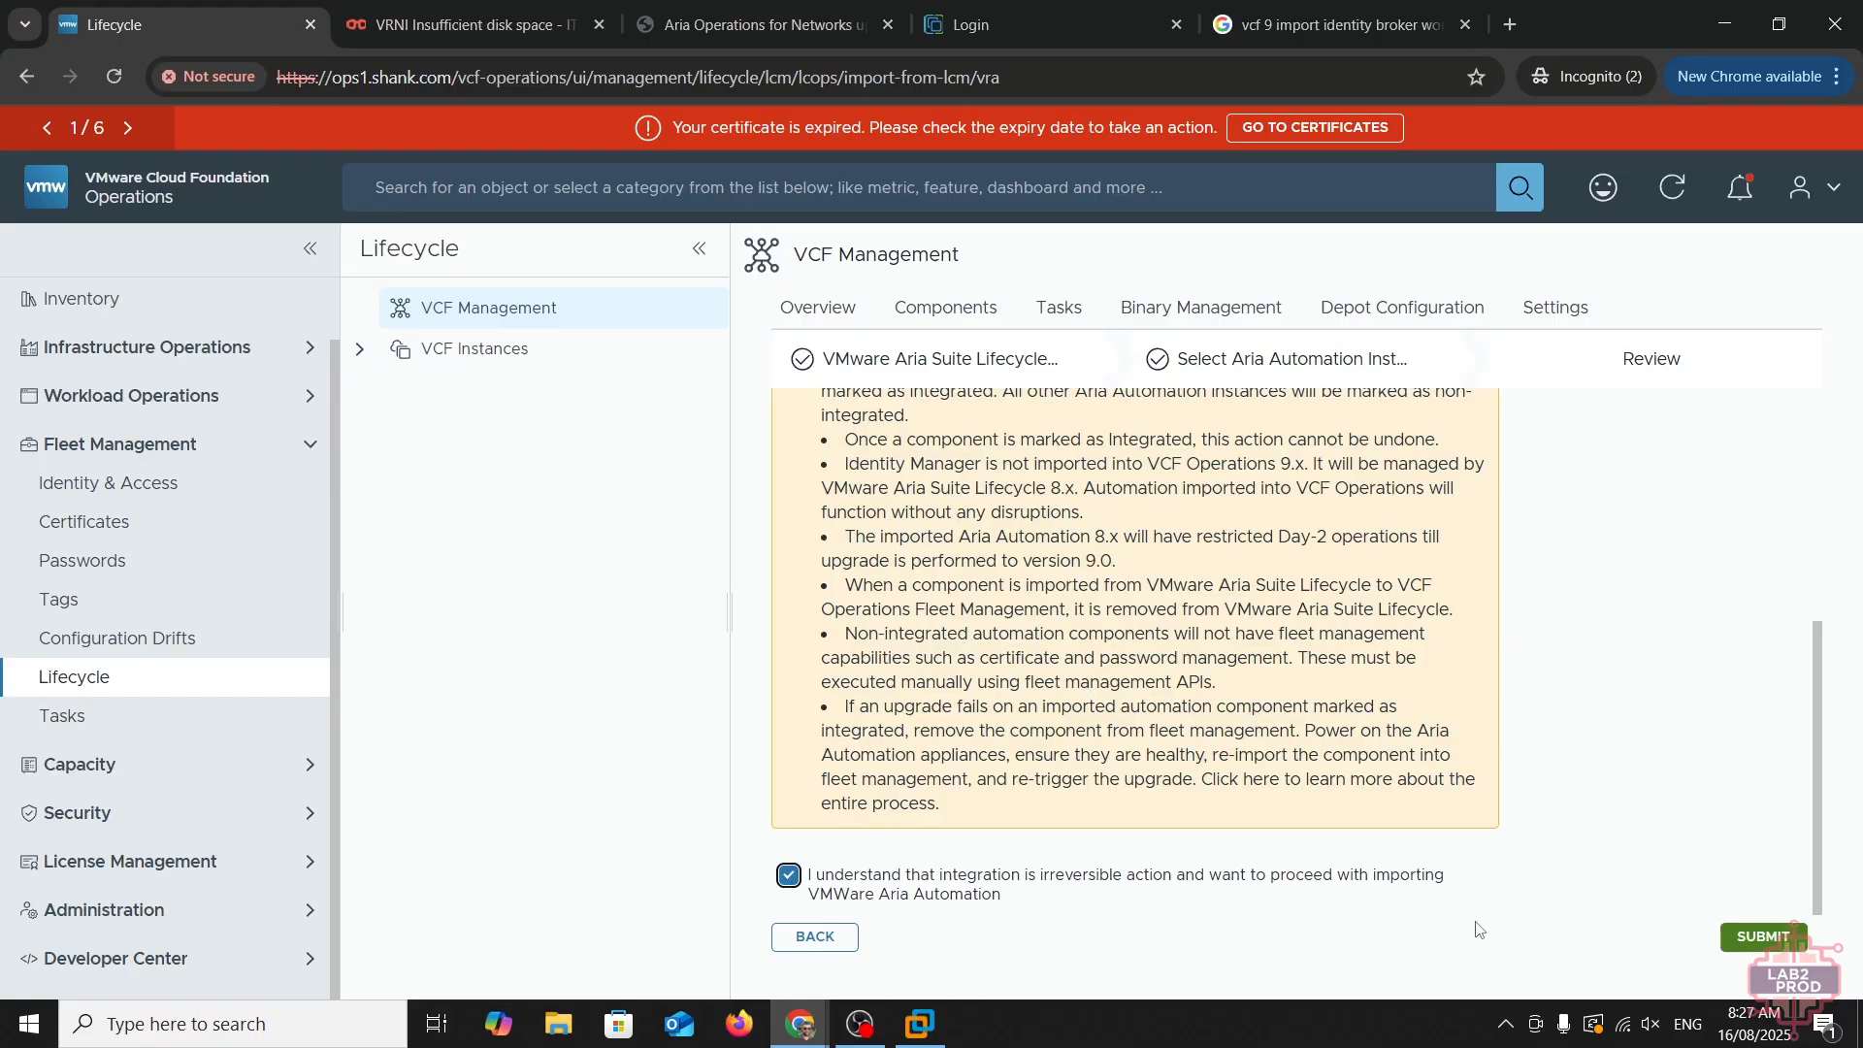
{"action": "left_click", "coordinate": [1782, 939]}
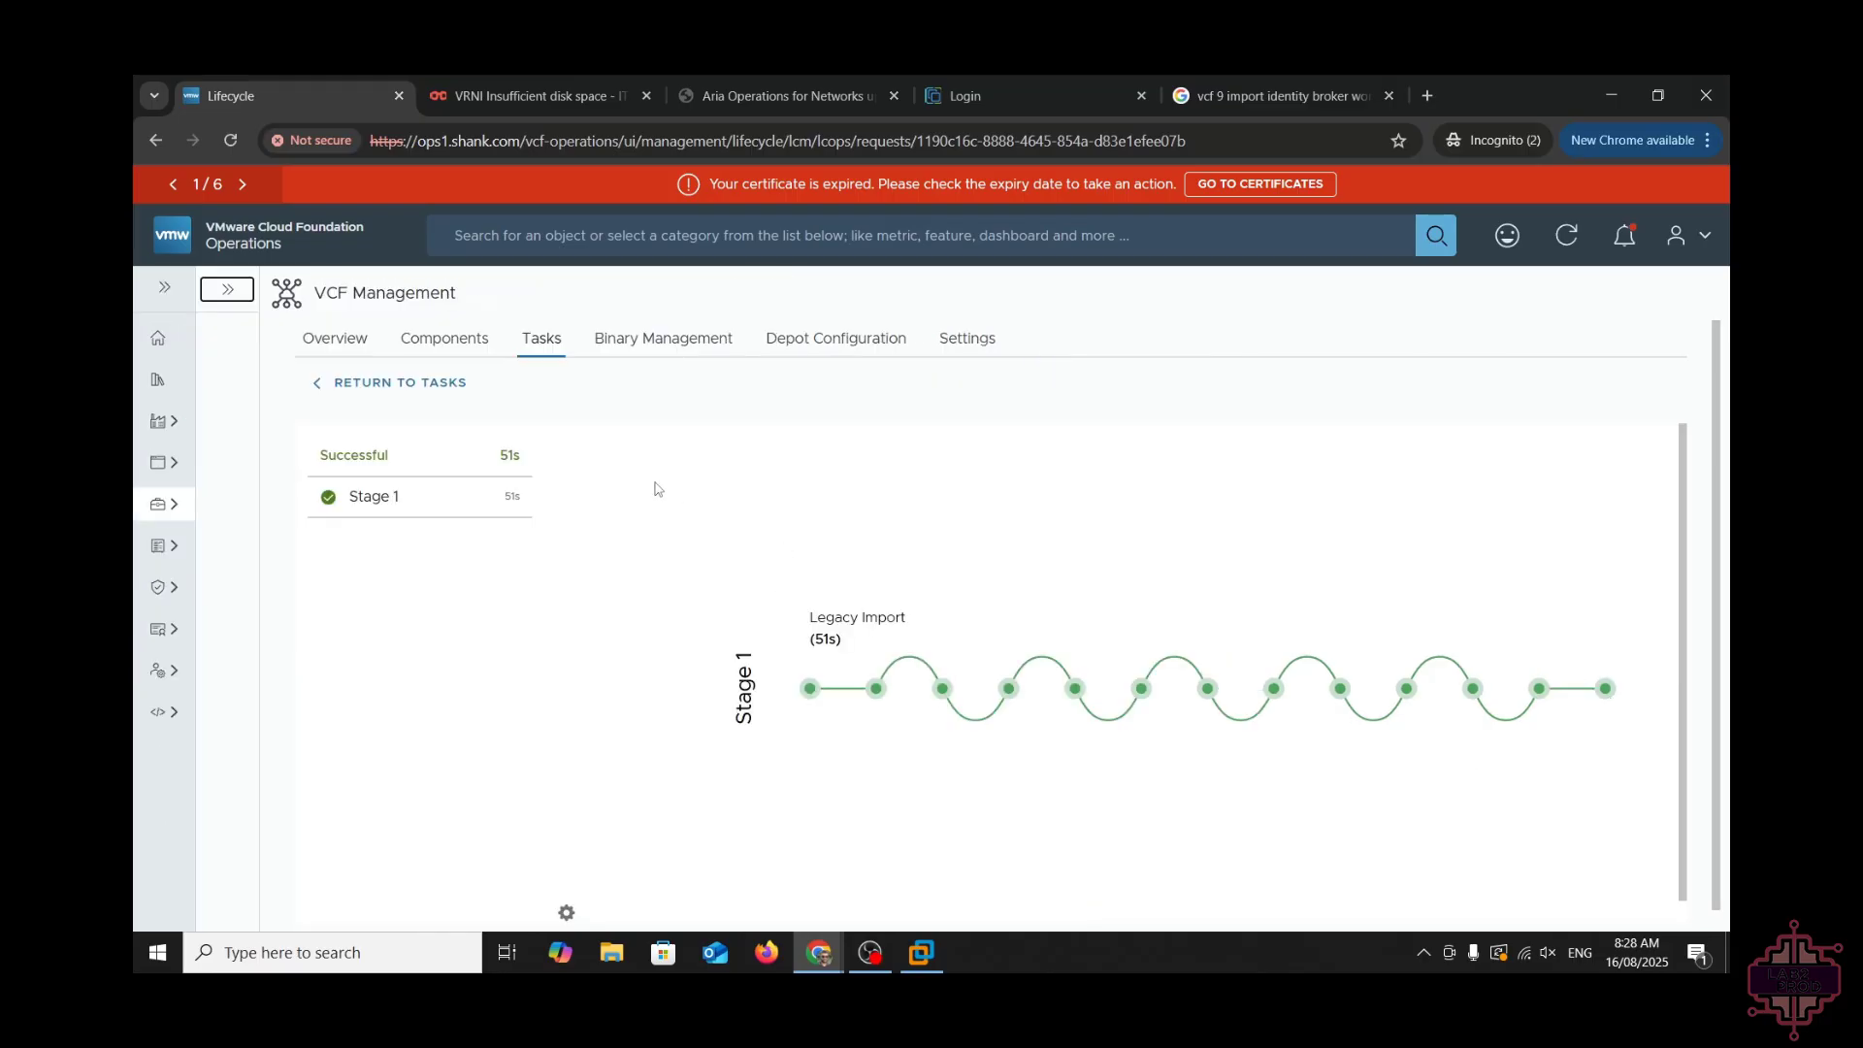
- Create a VCF 9.0 upgrade plan from the component list with automation's target version set to 9.0.0.0
{"action": "left_click", "coordinate": [446, 338]}
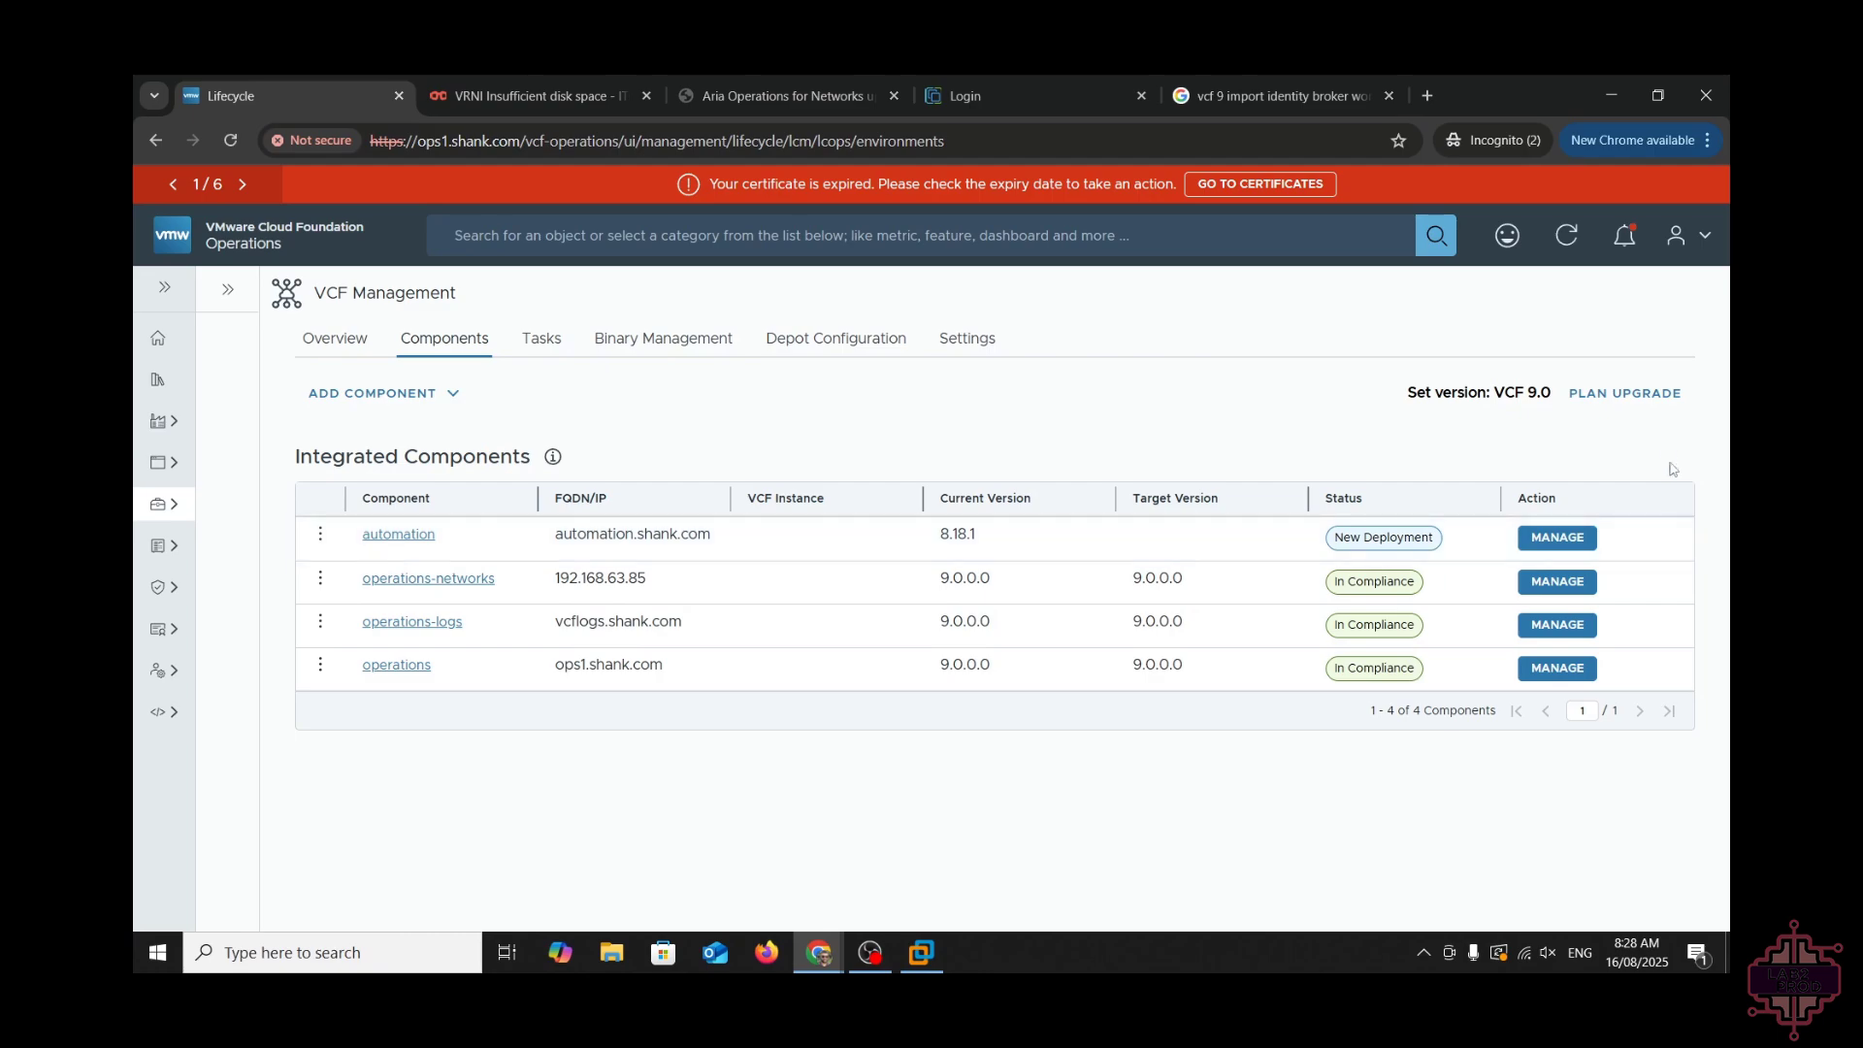
{"action": "left_click", "coordinate": [1630, 394]}
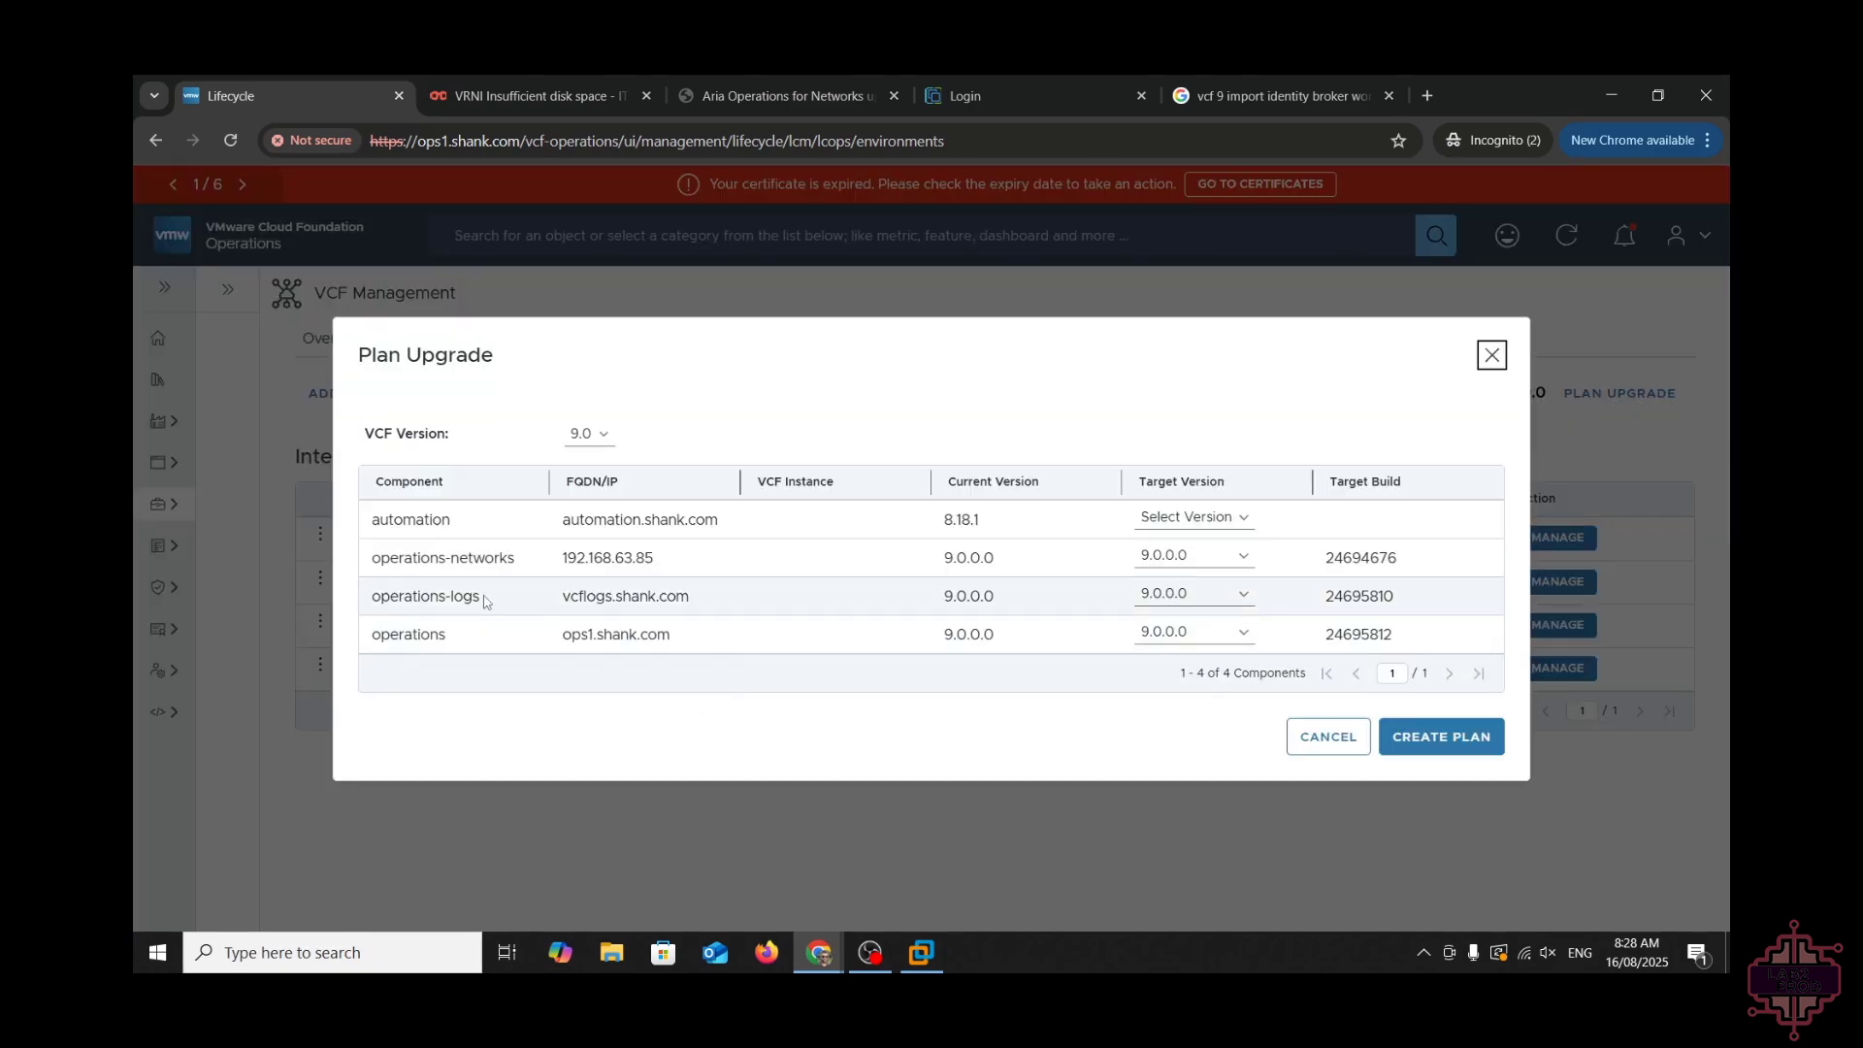
{"action": "left_click", "coordinate": [1181, 519]}
{"action": "left_click", "coordinate": [1178, 567]}
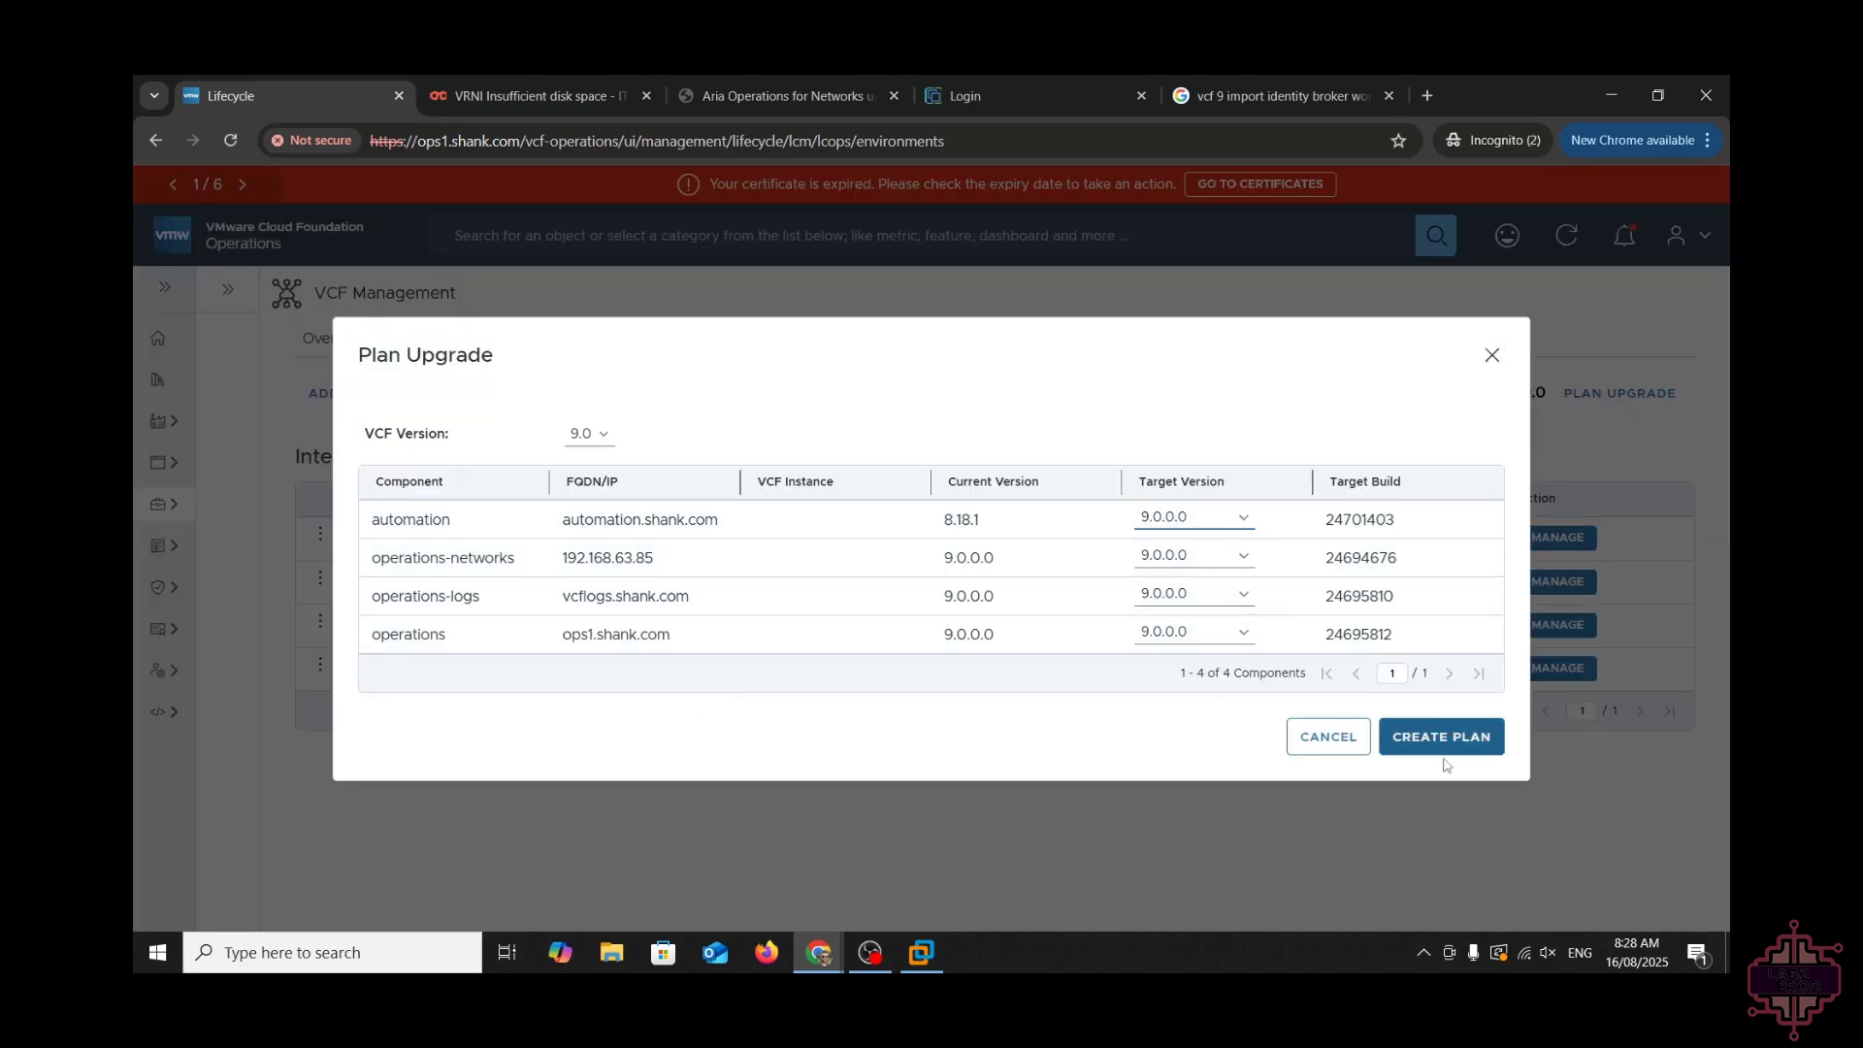
{"action": "left_click", "coordinate": [1453, 744]}
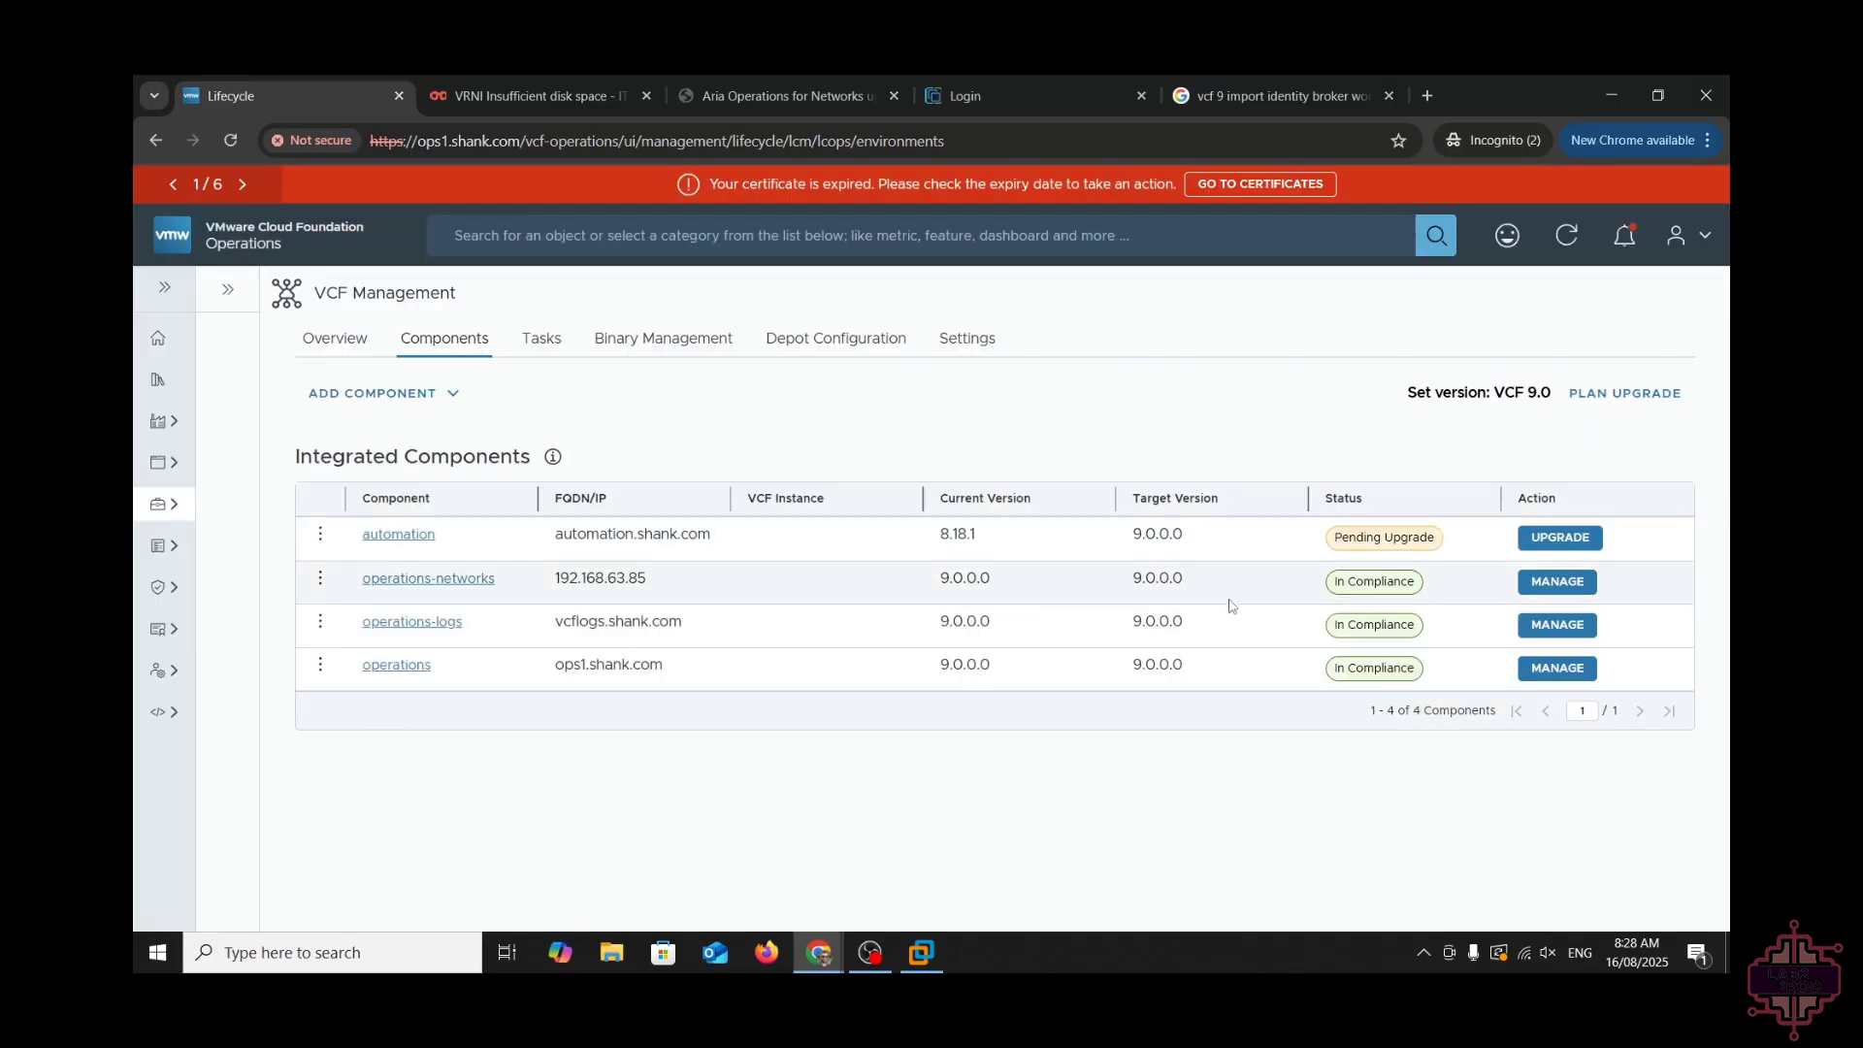
- Begin the automation upgrade, acknowledge the KB 389563 cloud account and integration requirements, and trigger an inventory sync
{"action": "left_click", "coordinate": [1575, 542]}
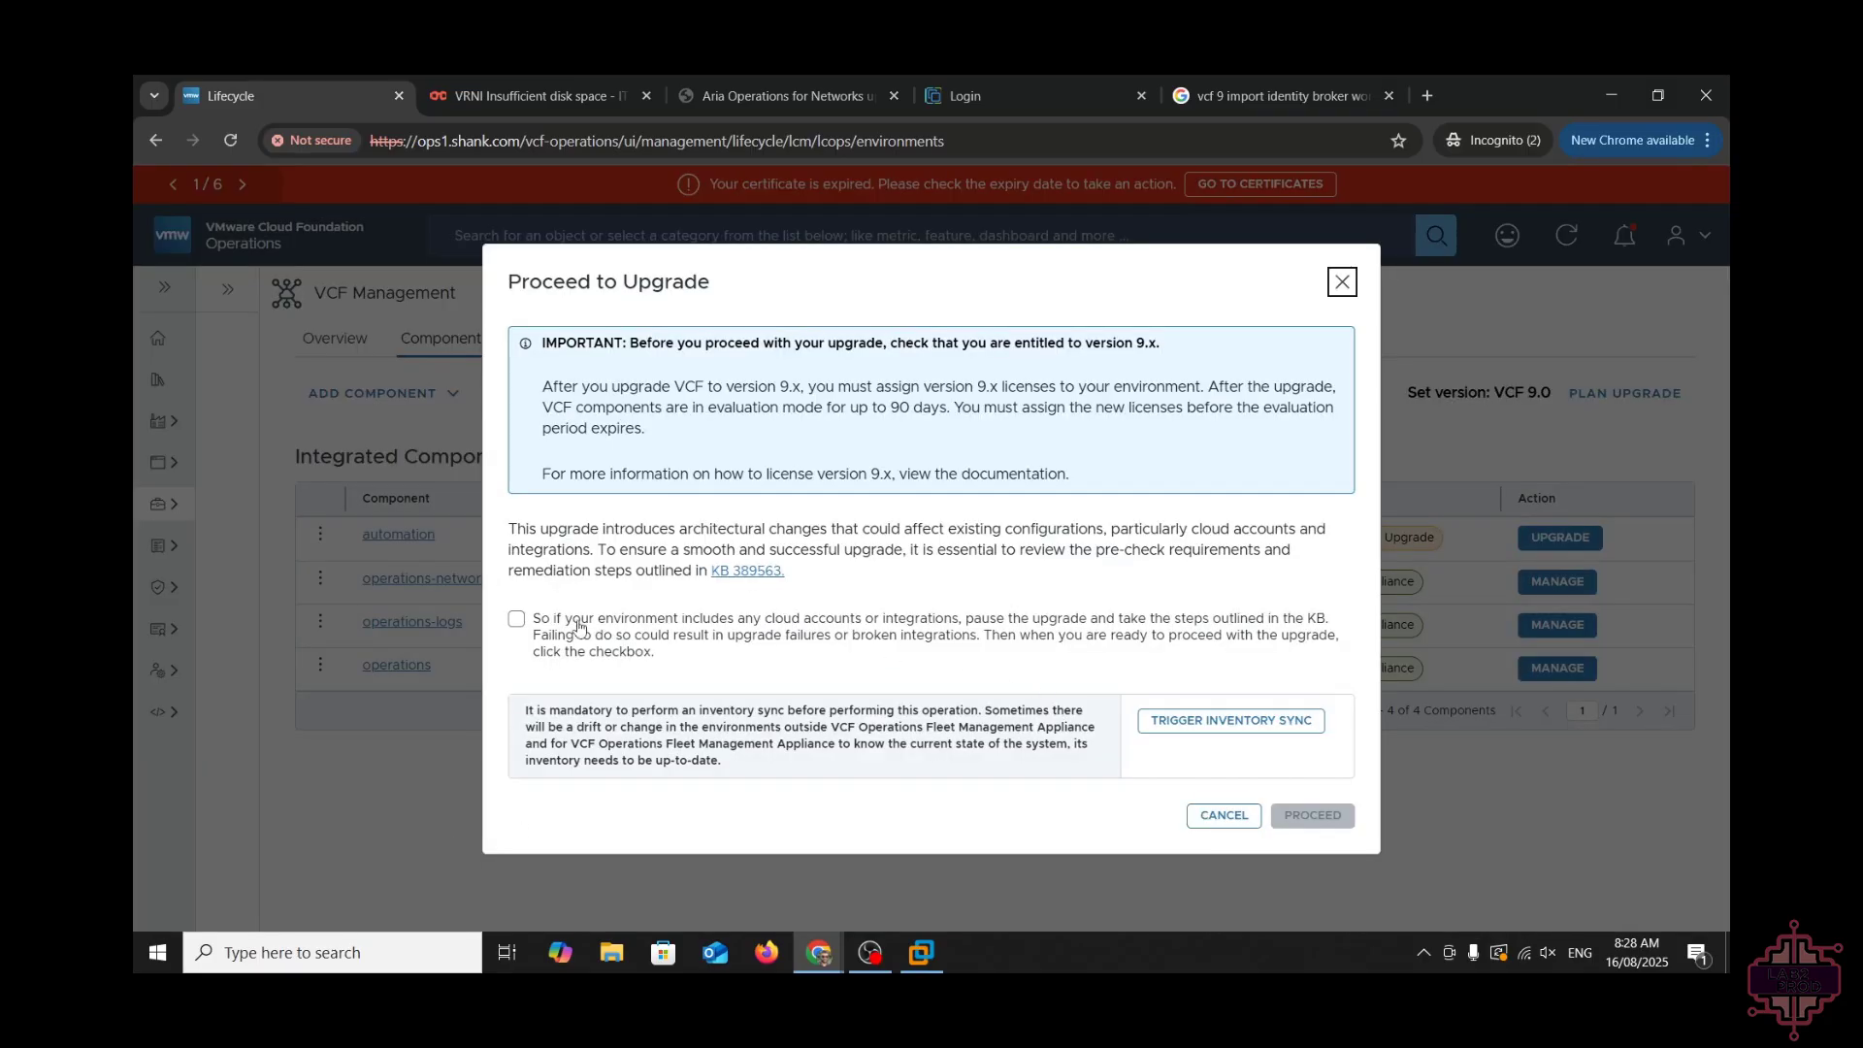
{"action": "left_click", "coordinate": [556, 630]}
{"action": "left_click", "coordinate": [1232, 722]}
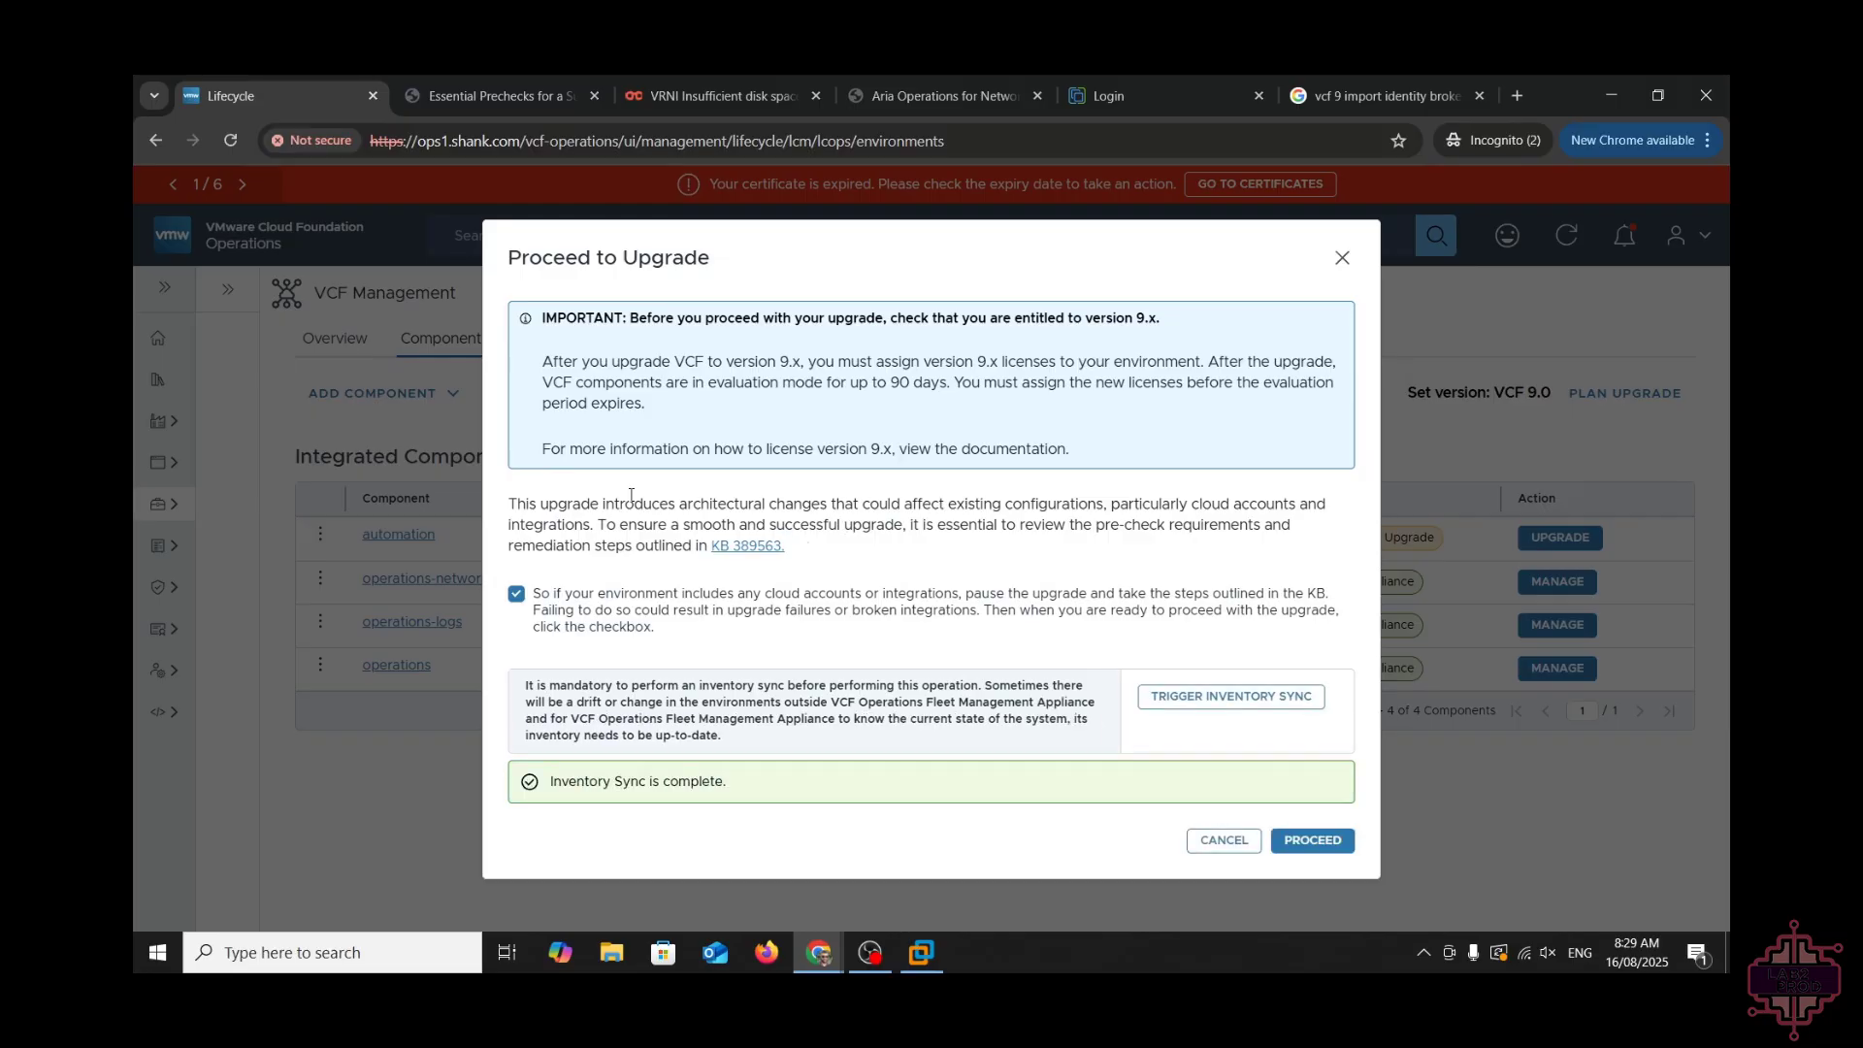
- Open the KB 389563 article and review the essential prechecks listed for upgrading Aria Automation to VCF Automation 9.0
{"action": "left_click", "coordinate": [476, 103]}
{"action": "scroll", "coordinate": [888, 617], "scroll_direction": "down", "scroll_amount": 4}
{"action": "scroll", "coordinate": [893, 619], "scroll_direction": "down", "scroll_amount": 3}
{"action": "scroll", "coordinate": [892, 619], "scroll_direction": "down", "scroll_amount": 3}
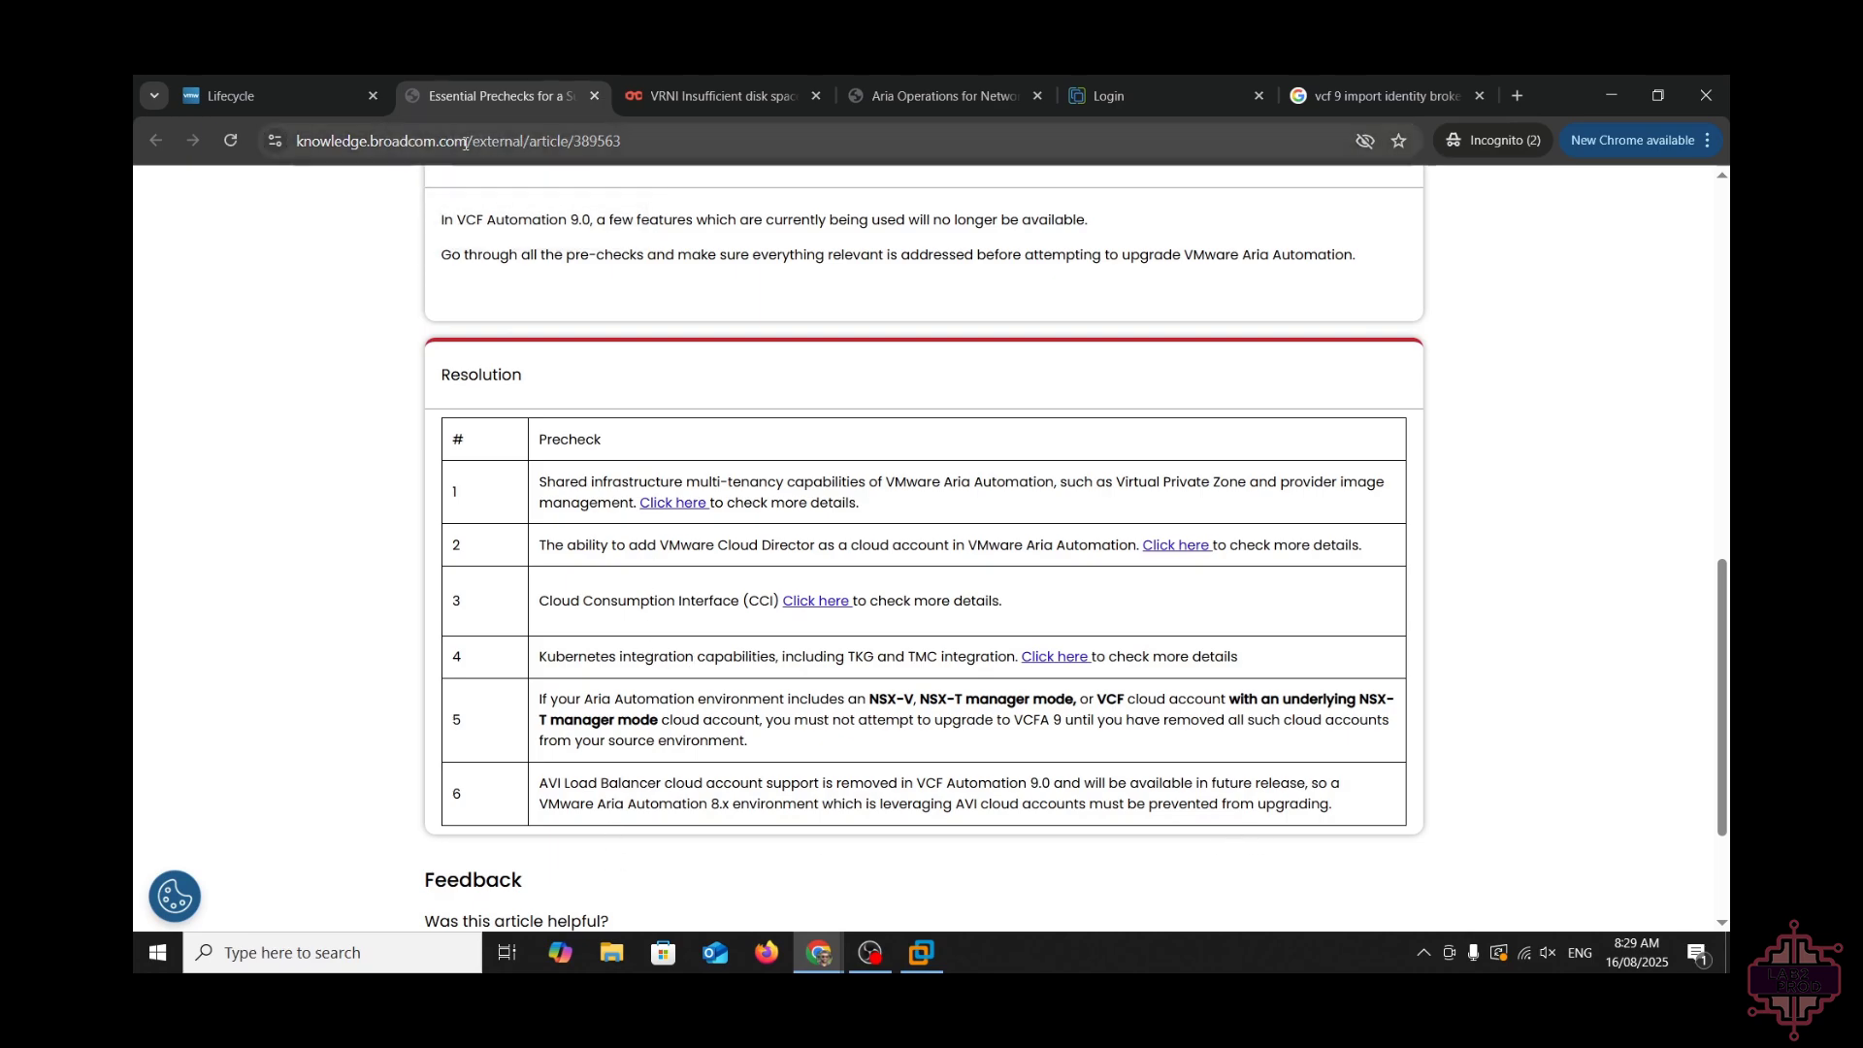
- Return to the automation upgrade wizard, check the infrastructure settings down to the datastore, and accept them
{"action": "left_click", "coordinate": [320, 87]}
{"action": "left_click", "coordinate": [1303, 840]}
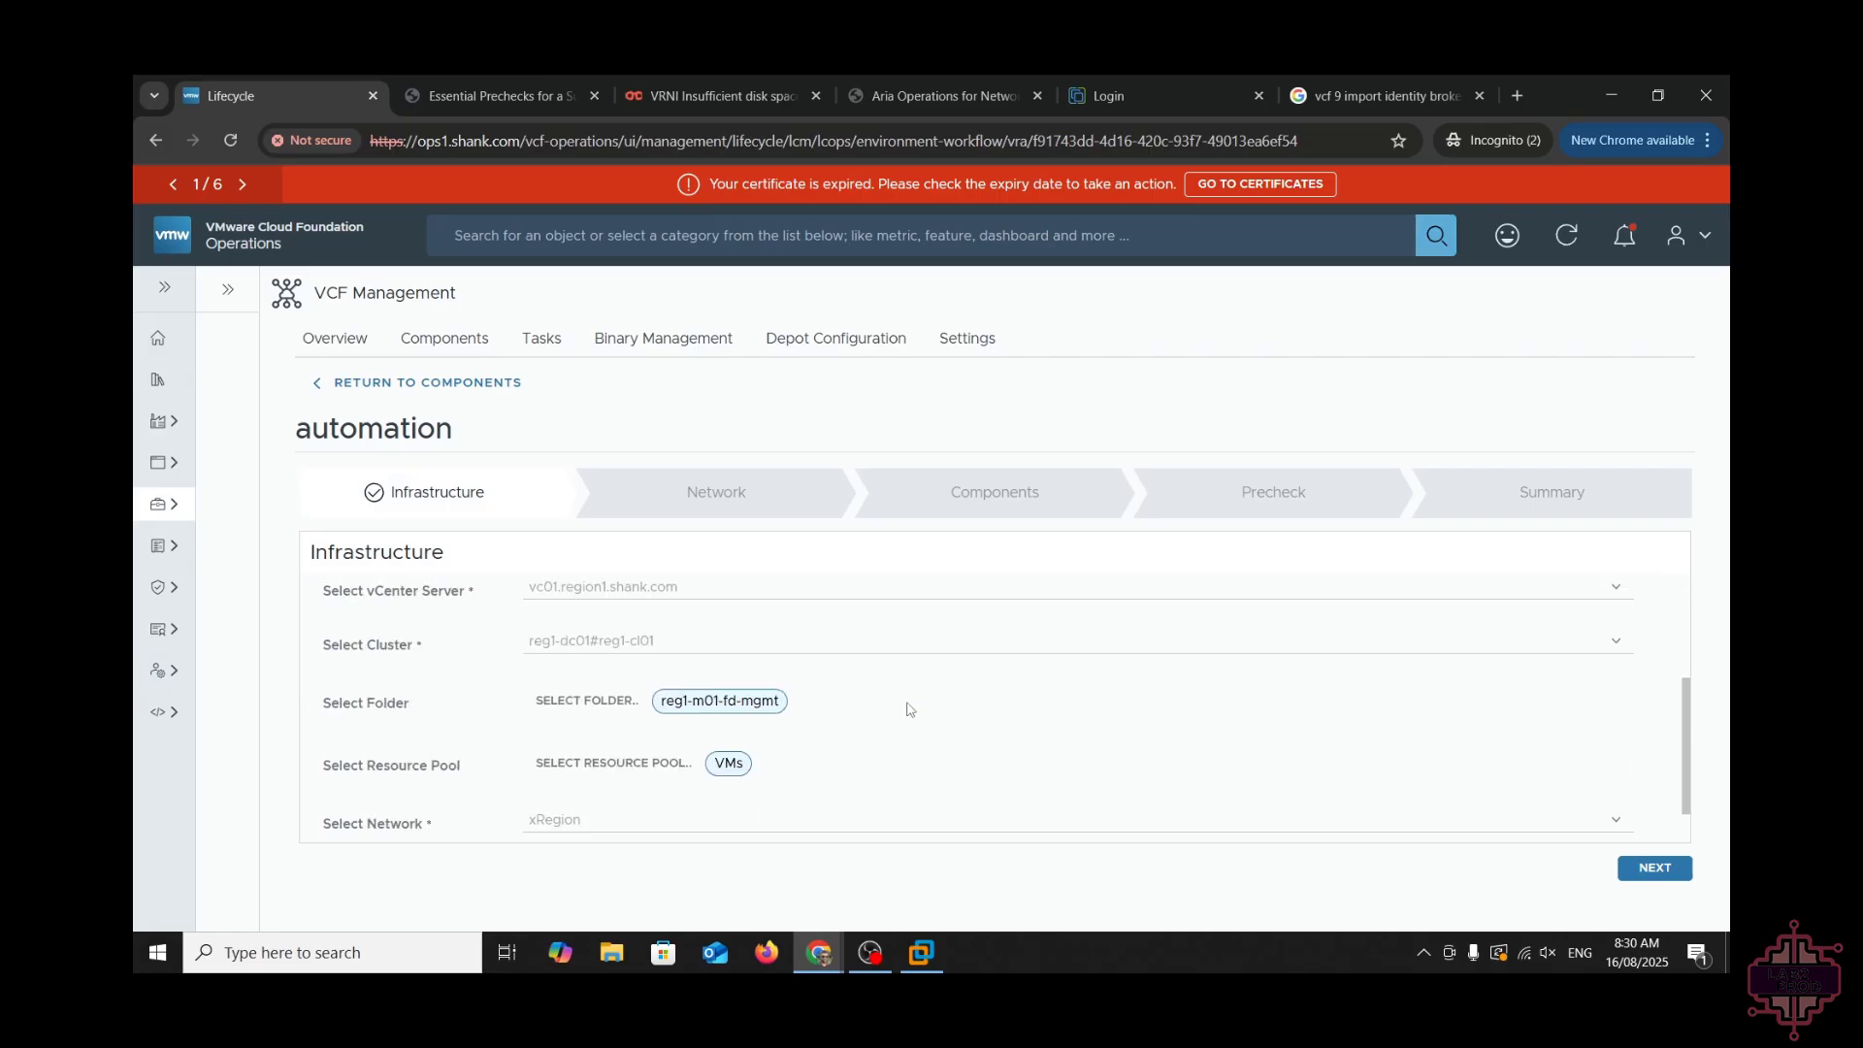
{"action": "scroll", "coordinate": [910, 709], "scroll_direction": "down", "scroll_amount": 1}
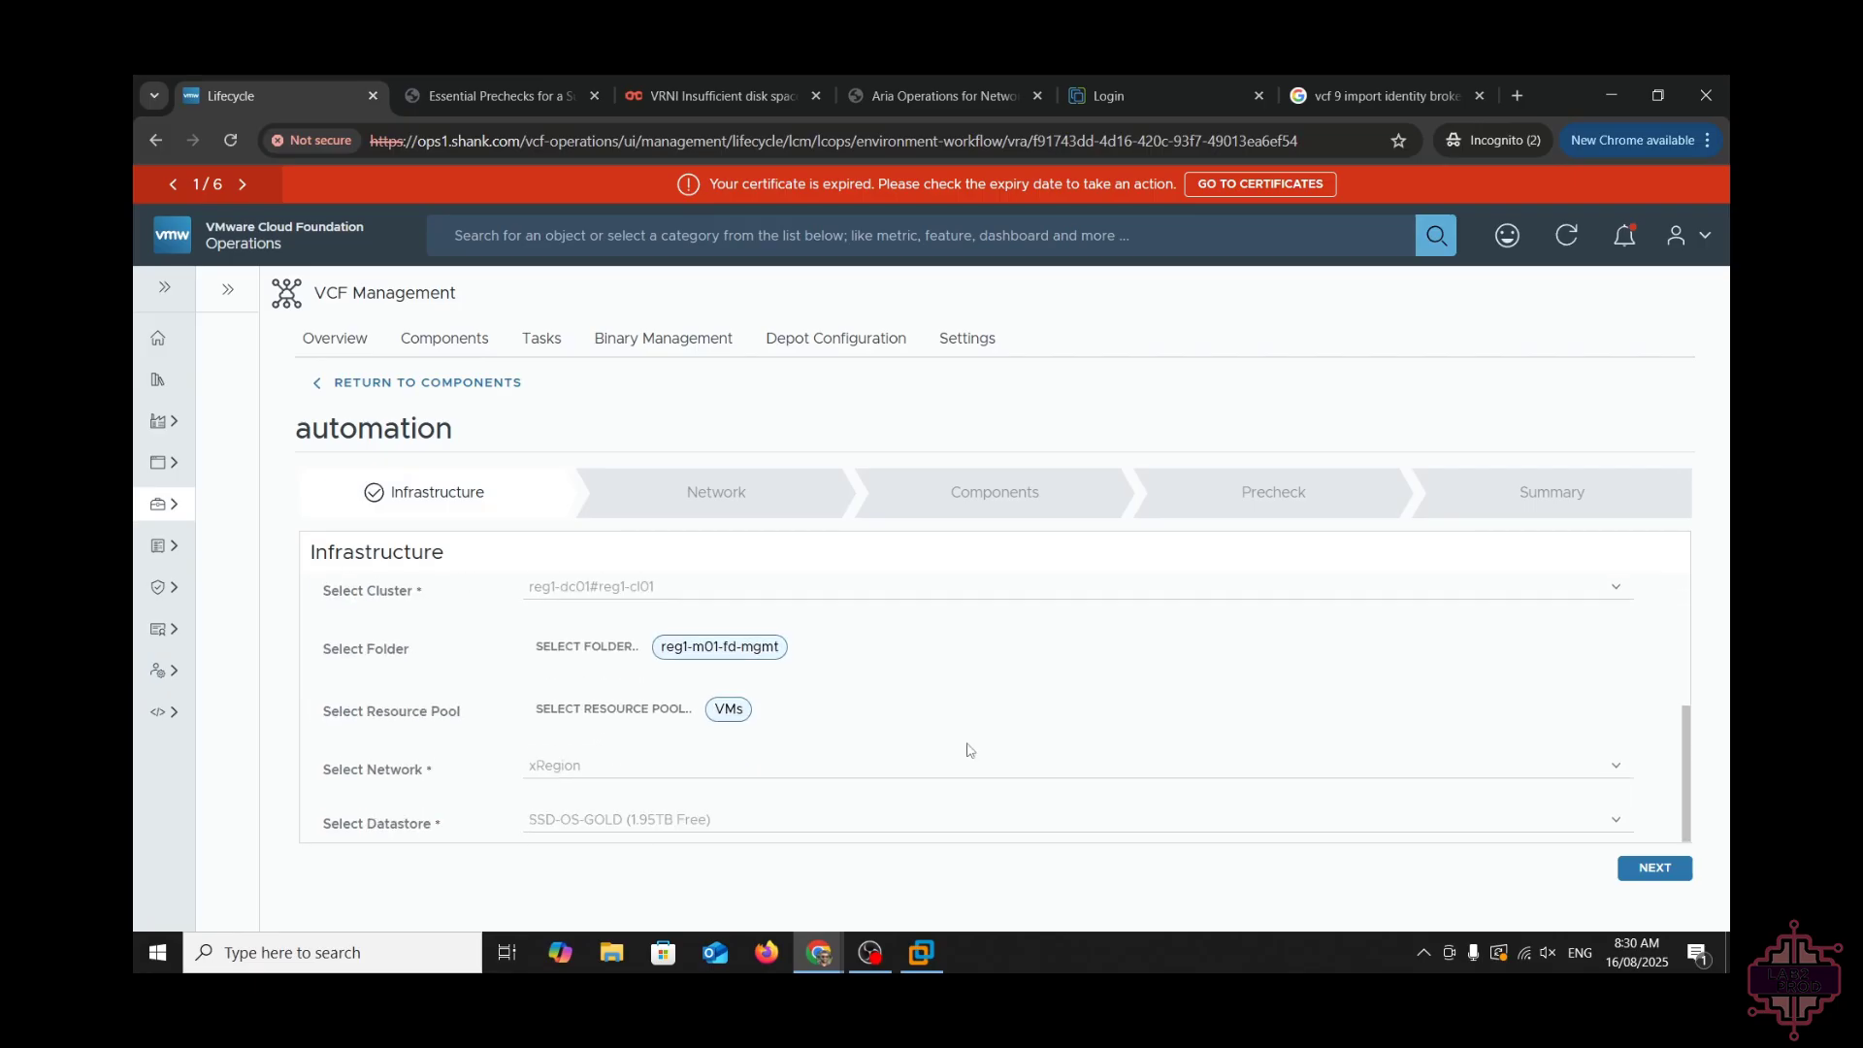
{"action": "left_click", "coordinate": [1654, 868]}
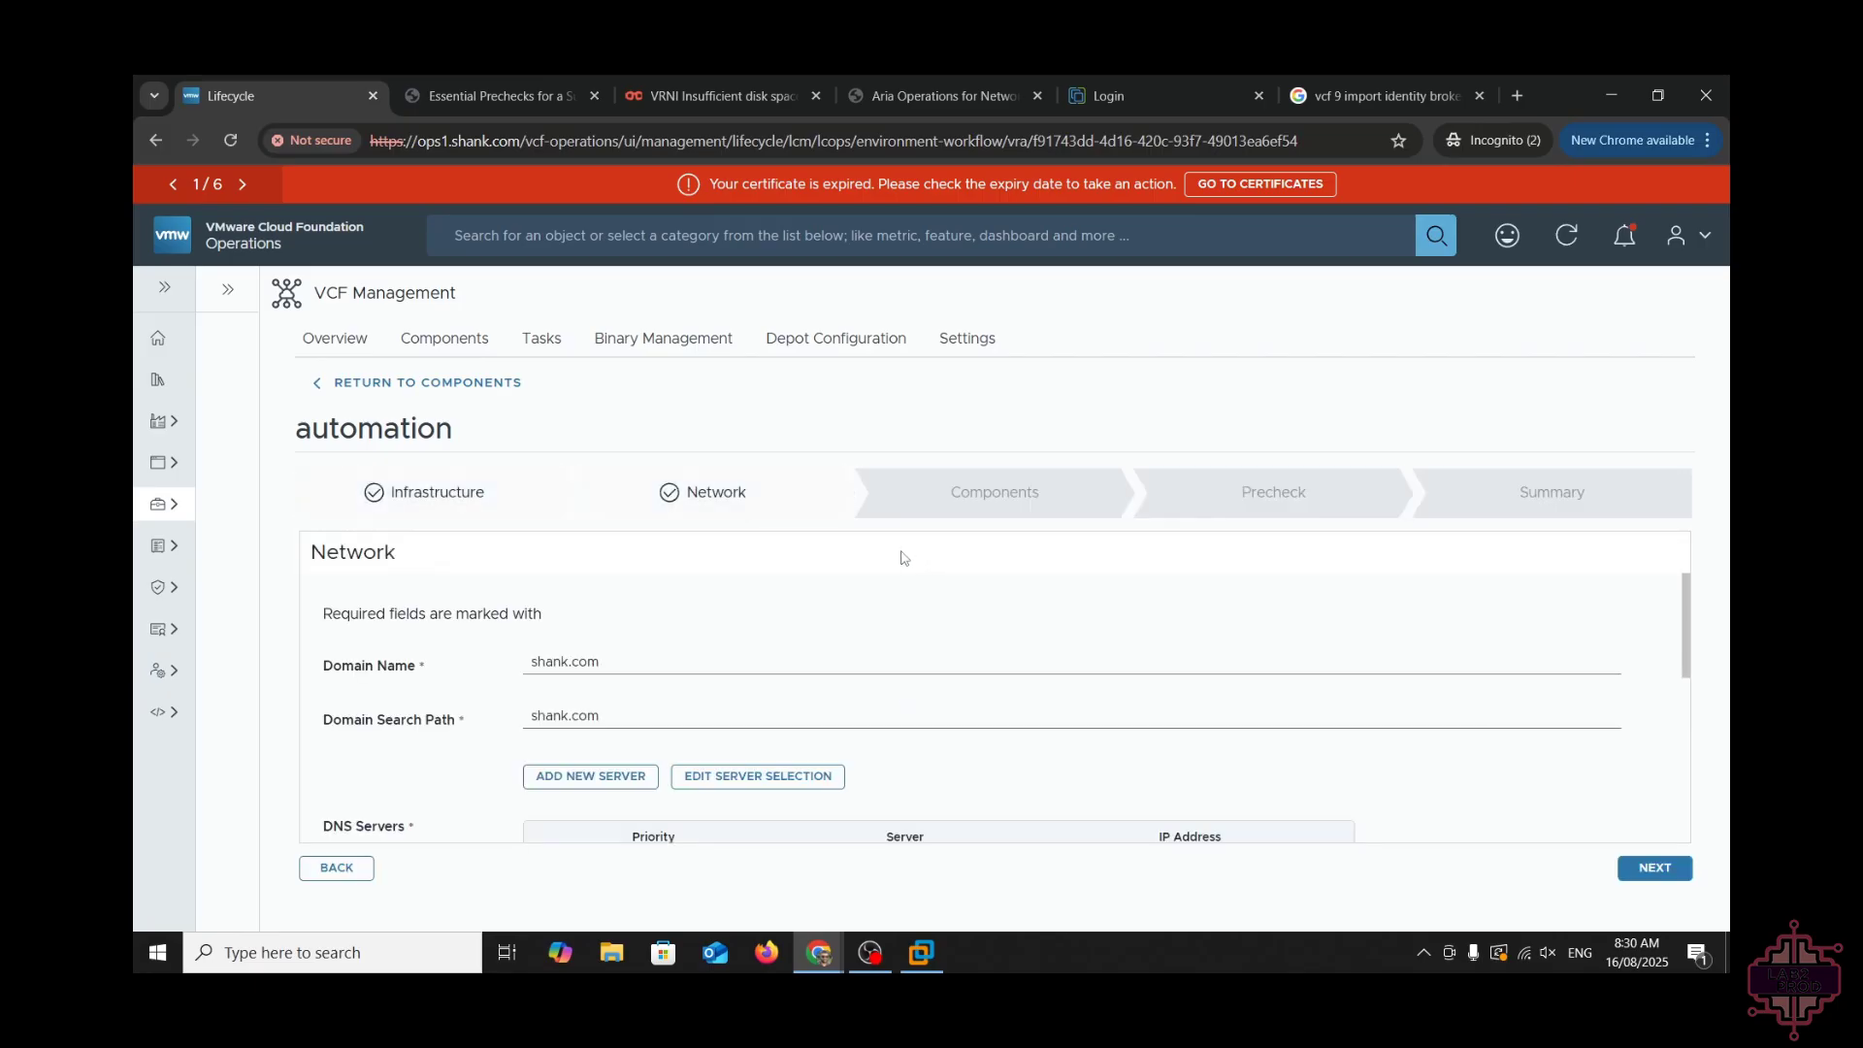
- Check the domain, DNS, NTP and IPv4 details of the automation upgrade and accept the network settings
{"action": "scroll", "coordinate": [811, 656], "scroll_direction": "down", "scroll_amount": 2}
{"action": "scroll", "coordinate": [811, 660], "scroll_direction": "down", "scroll_amount": 2}
{"action": "scroll", "coordinate": [1118, 659], "scroll_direction": "up", "scroll_amount": 2}
{"action": "scroll", "coordinate": [1148, 664], "scroll_direction": "down", "scroll_amount": 1}
{"action": "scroll", "coordinate": [1312, 753], "scroll_direction": "down", "scroll_amount": 1}
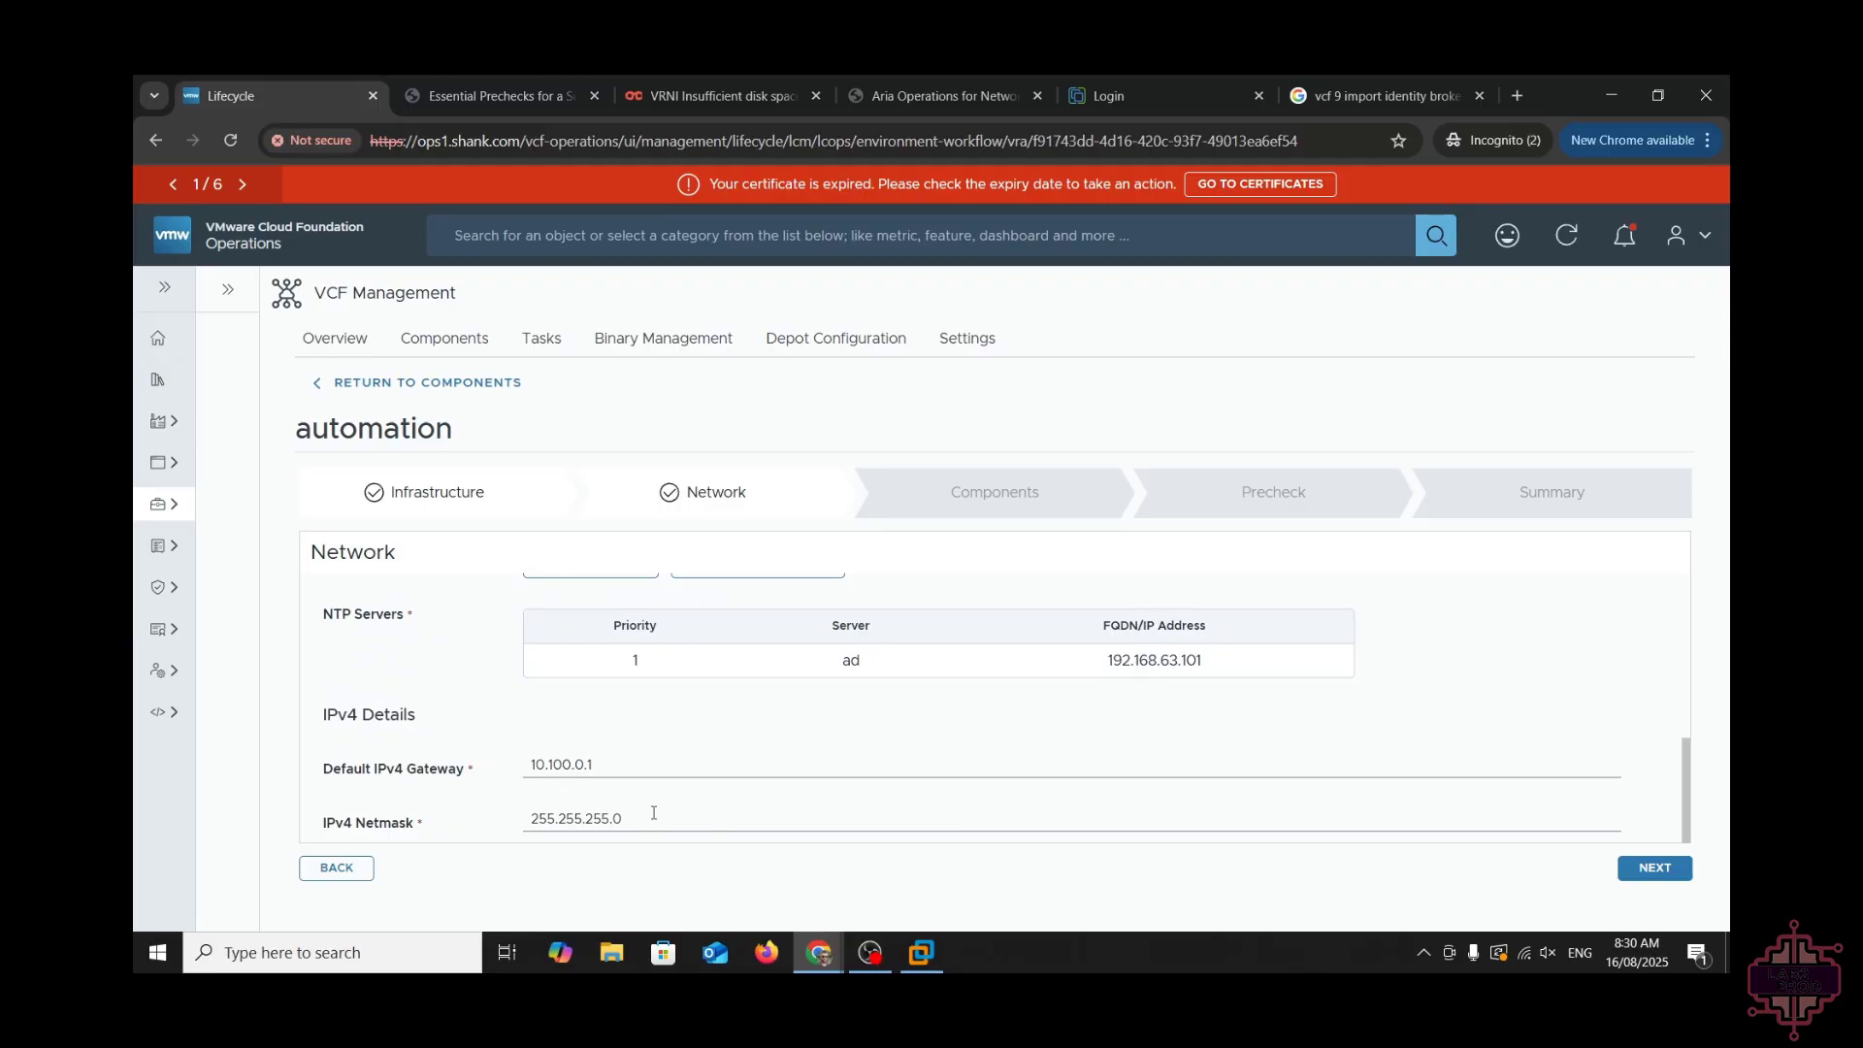
{"action": "left_click", "coordinate": [1654, 868]}
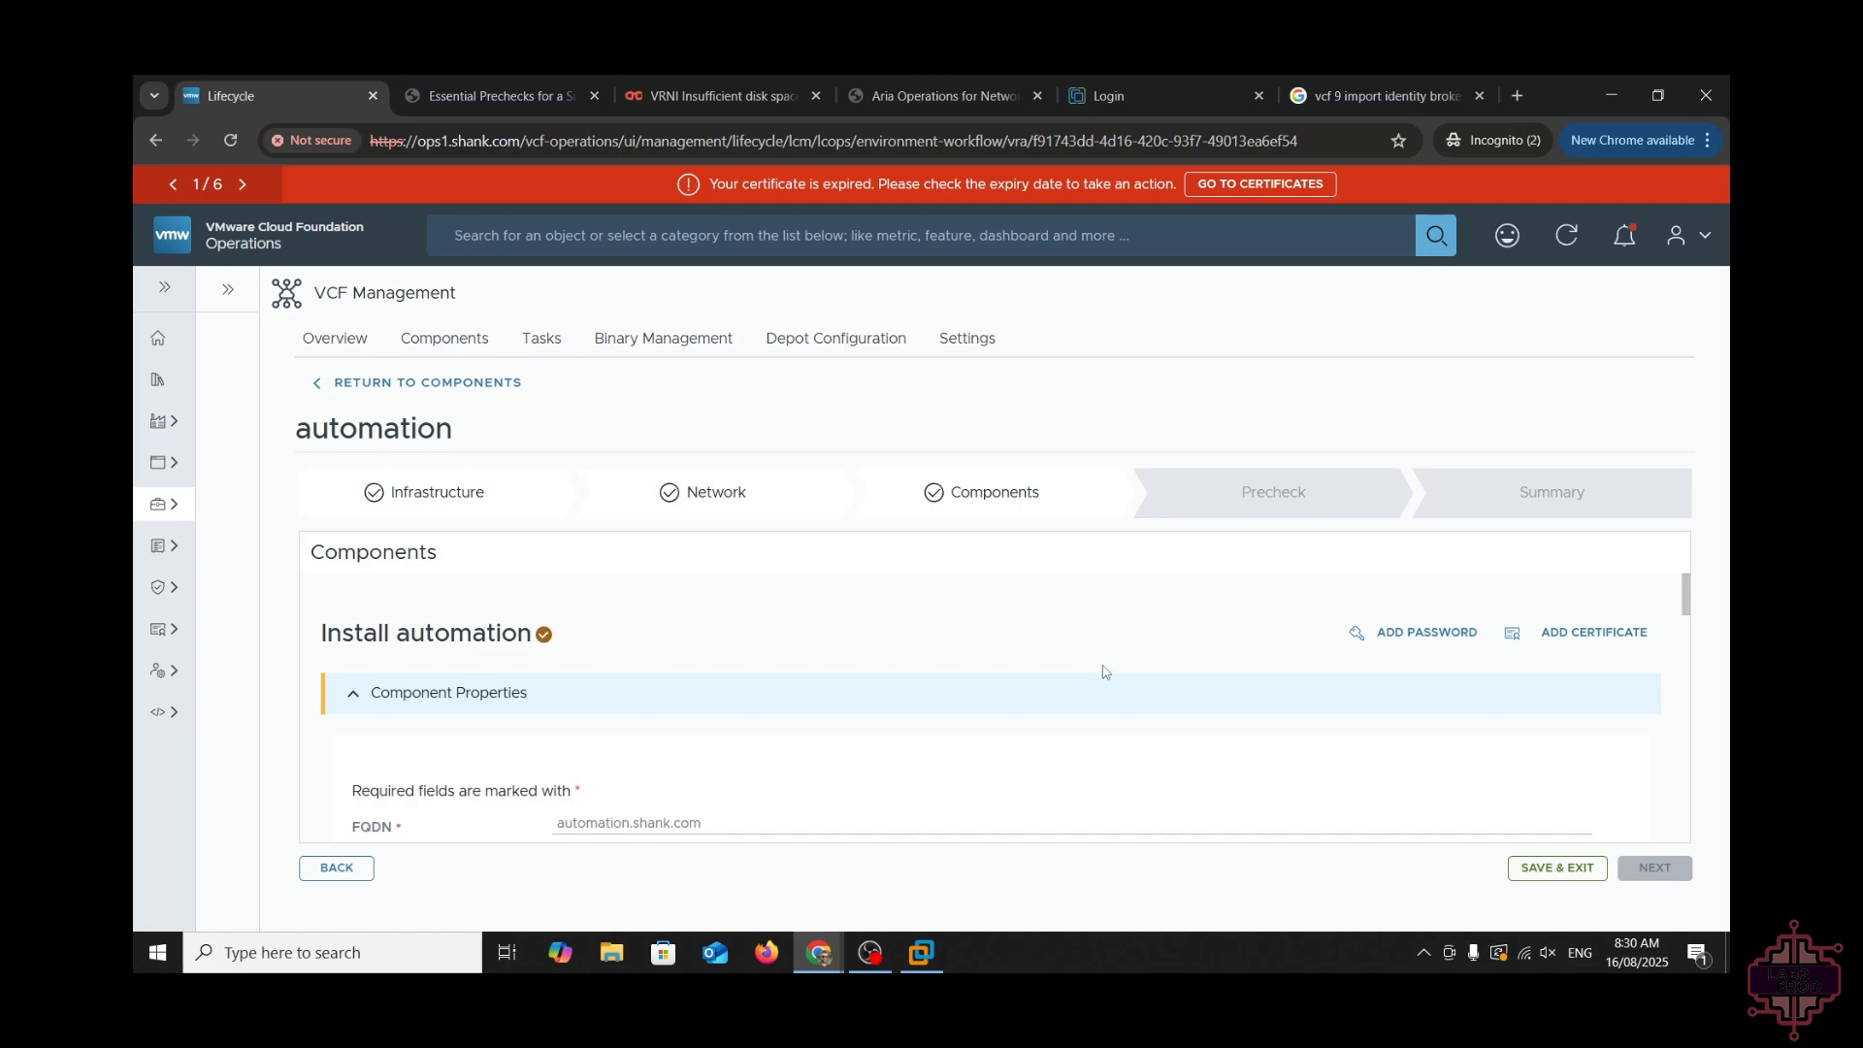
- Assign the vcf-automation_MIG_AUTO_GENERATED_1 certificate in the automation component properties
{"action": "scroll", "coordinate": [1083, 662], "scroll_direction": "down", "scroll_amount": 1}
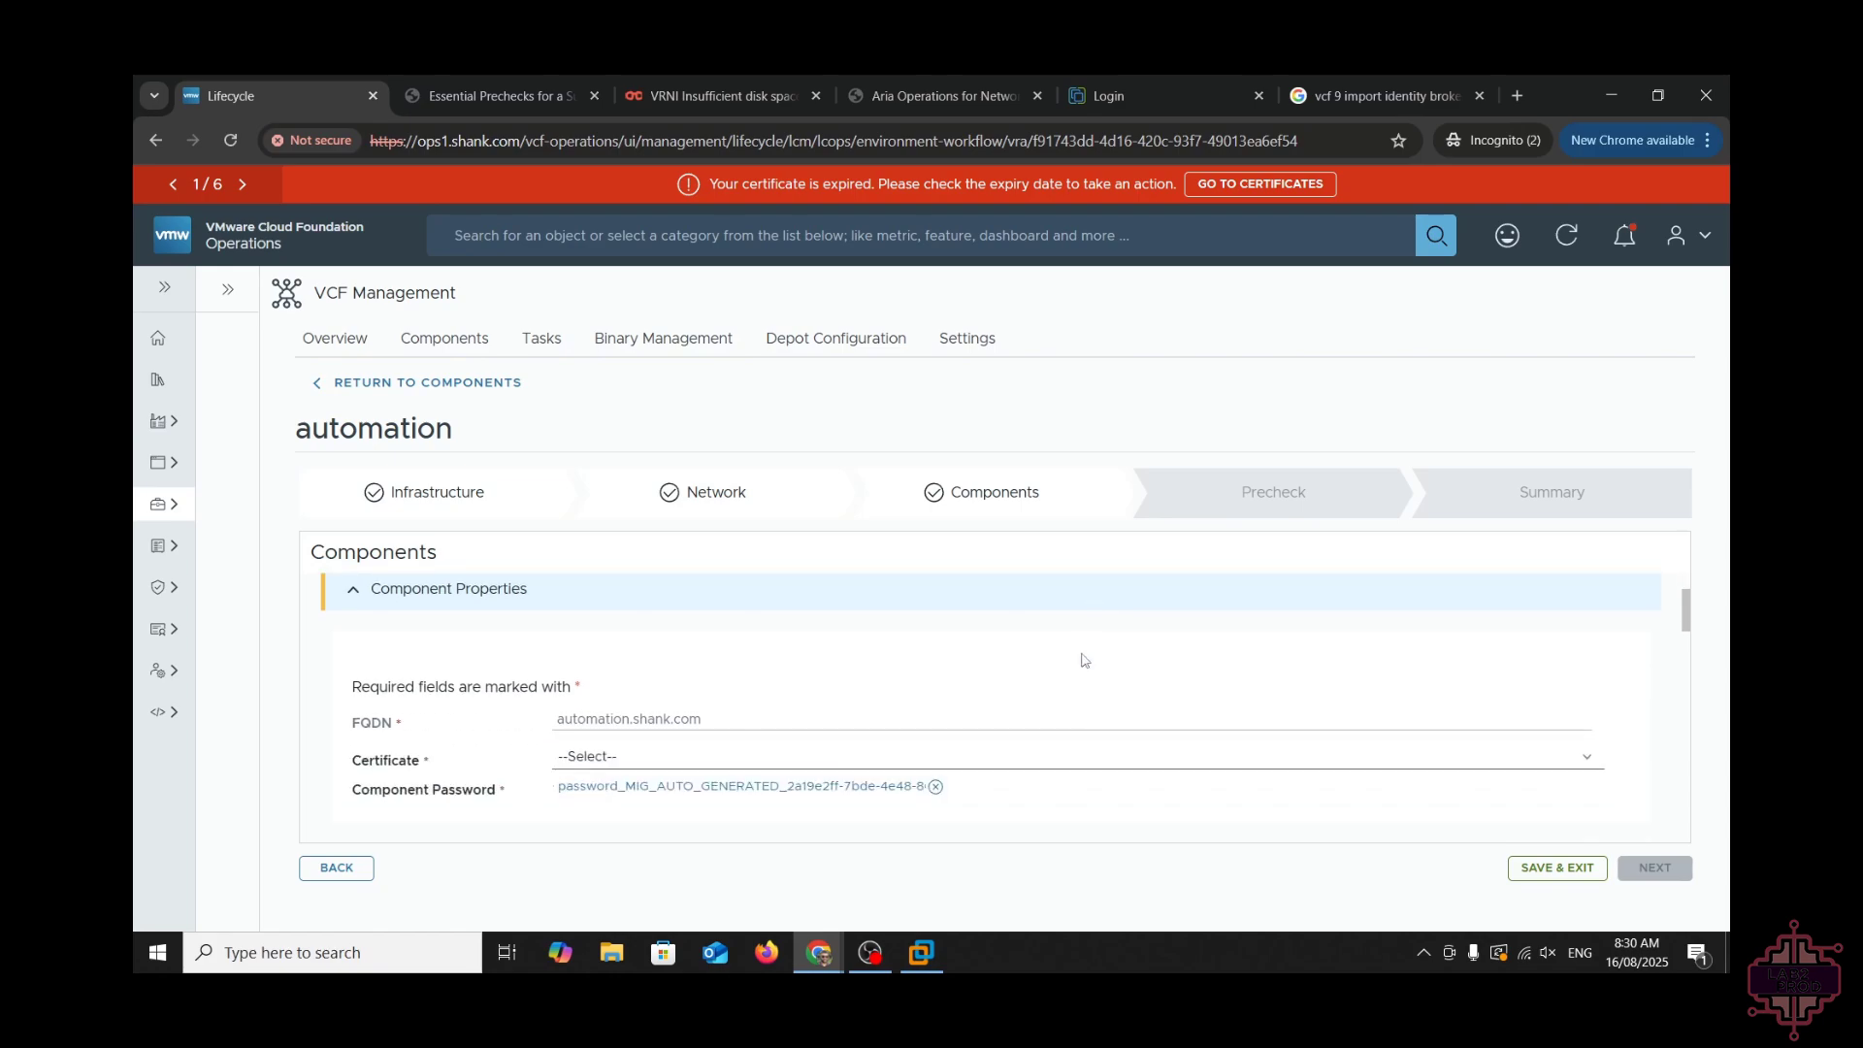
{"action": "left_click", "coordinate": [666, 759]}
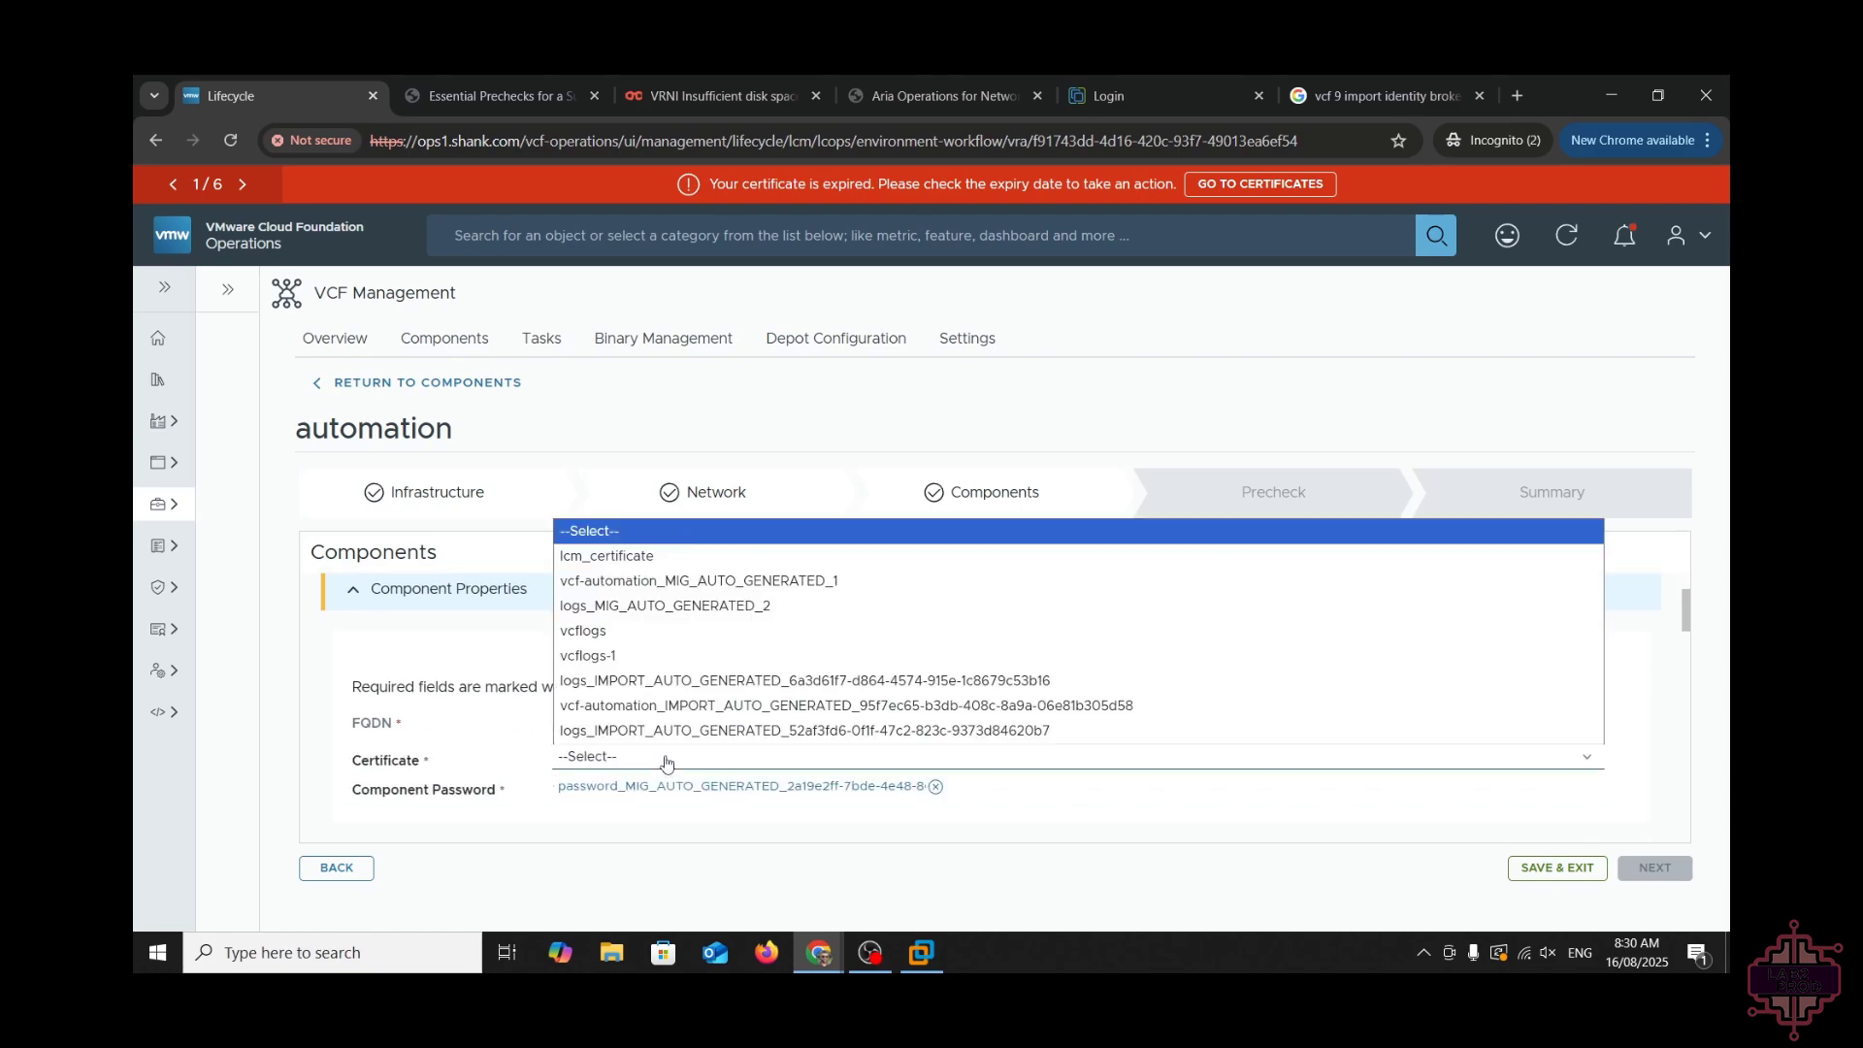
{"action": "left_click", "coordinate": [705, 582]}
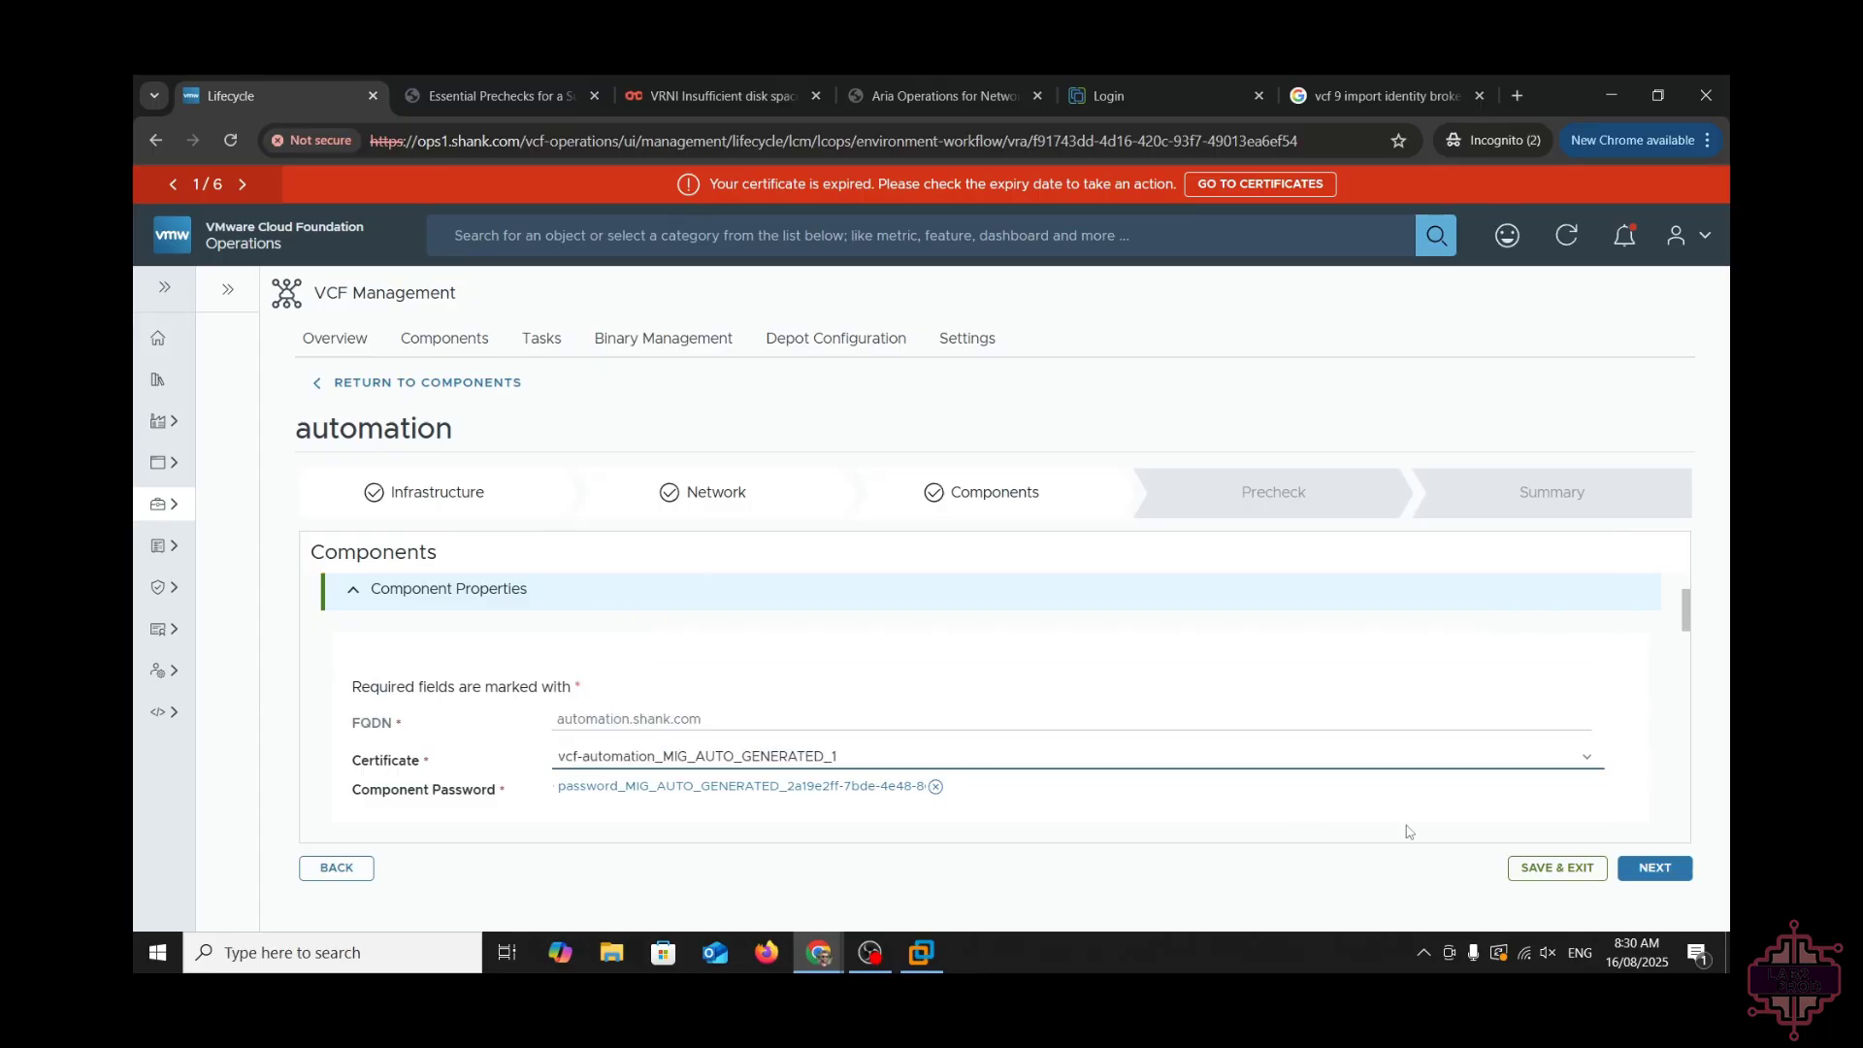
- Review the component password, cluster virtual IP, controller type, node prefix, primary VIP, internal cluster CIDR and additional VIPs settings
{"action": "mouse_move", "coordinate": [770, 795]}
{"action": "scroll", "coordinate": [769, 795], "scroll_direction": "down", "scroll_amount": 1}
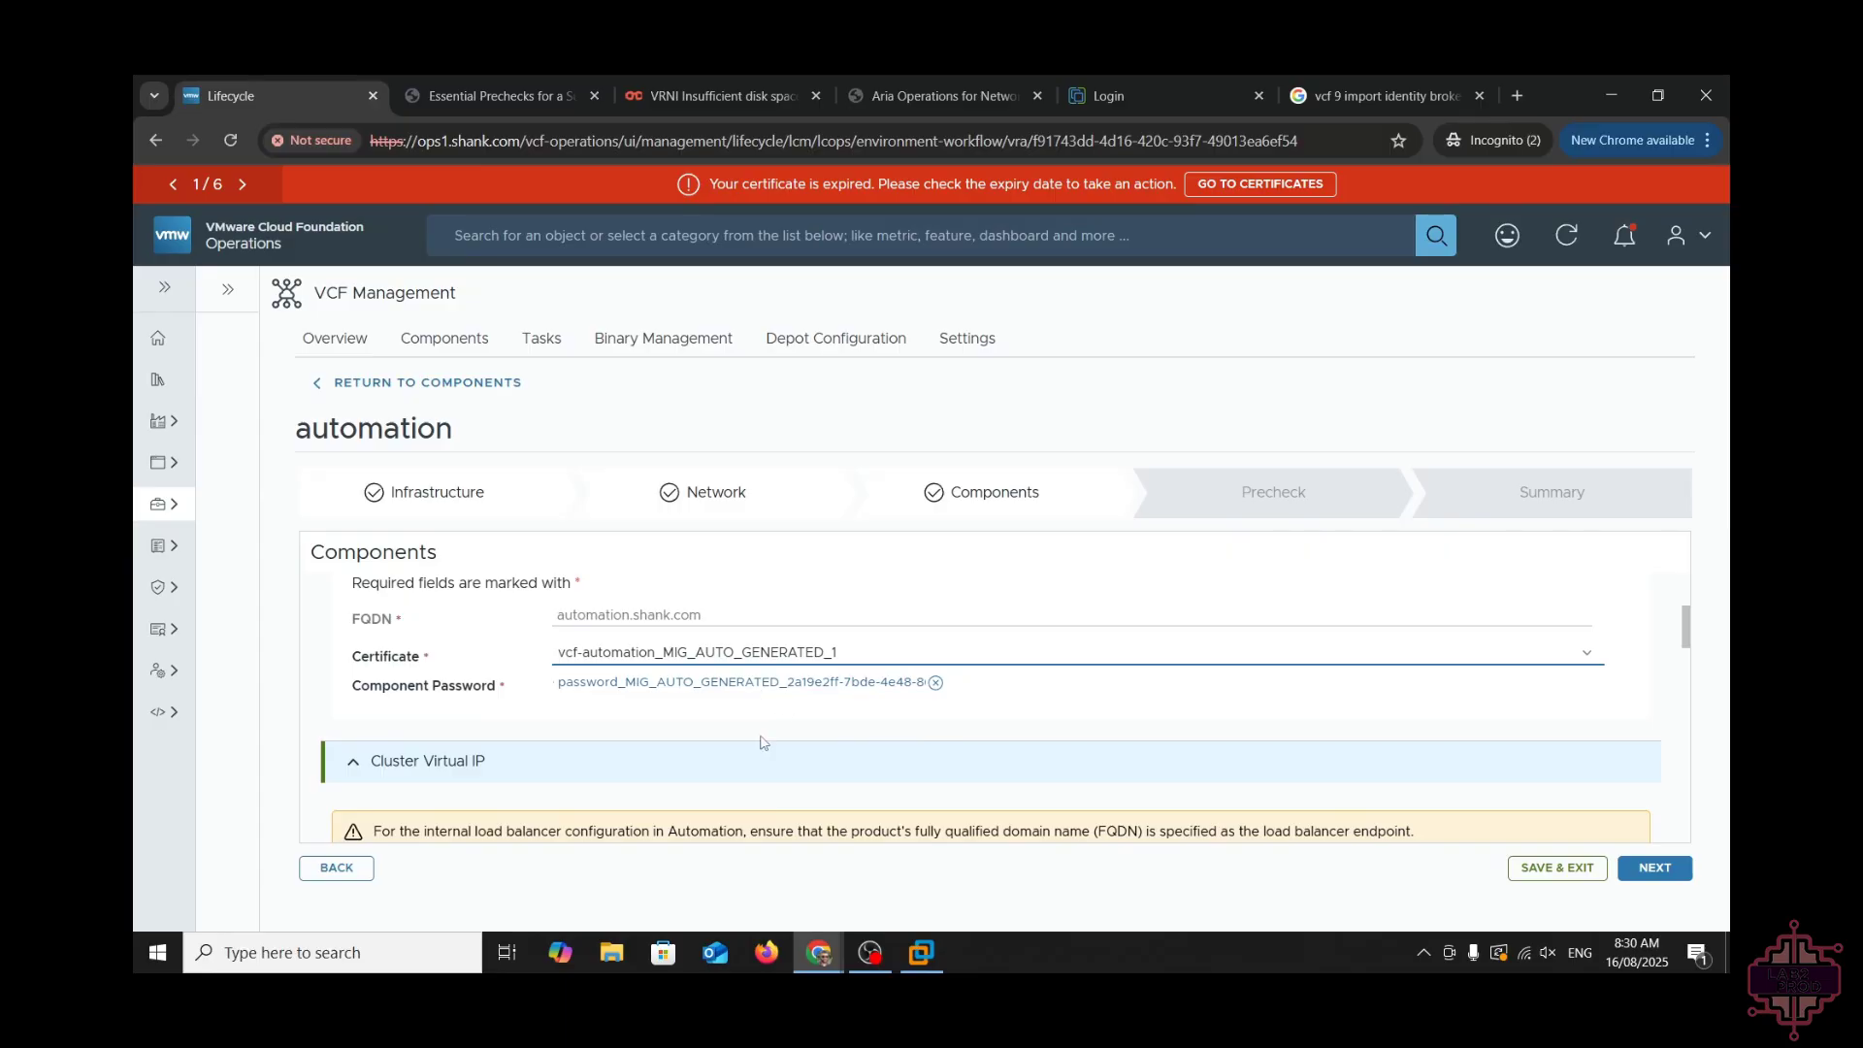
{"action": "scroll", "coordinate": [762, 743], "scroll_direction": "down", "scroll_amount": 1}
{"action": "scroll", "coordinate": [763, 743], "scroll_direction": "up", "scroll_amount": 2}
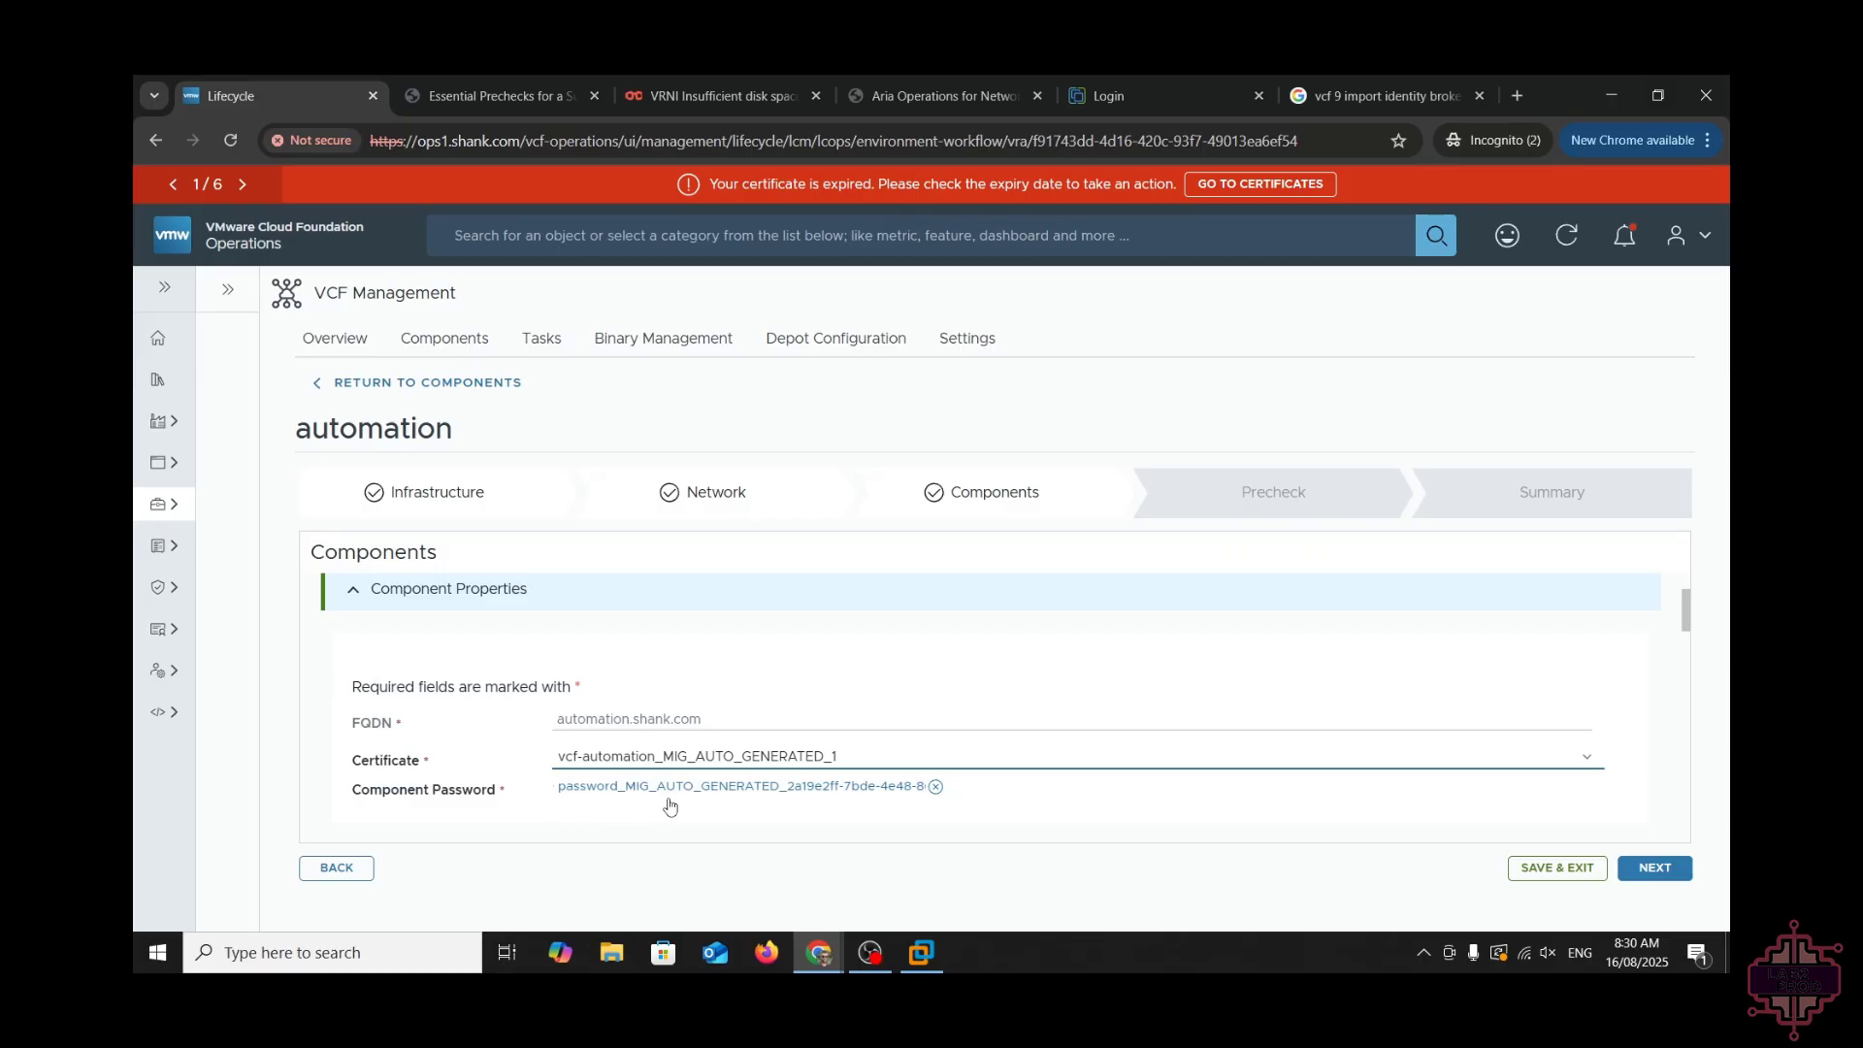
{"action": "scroll", "coordinate": [832, 817], "scroll_direction": "down", "scroll_amount": 2}
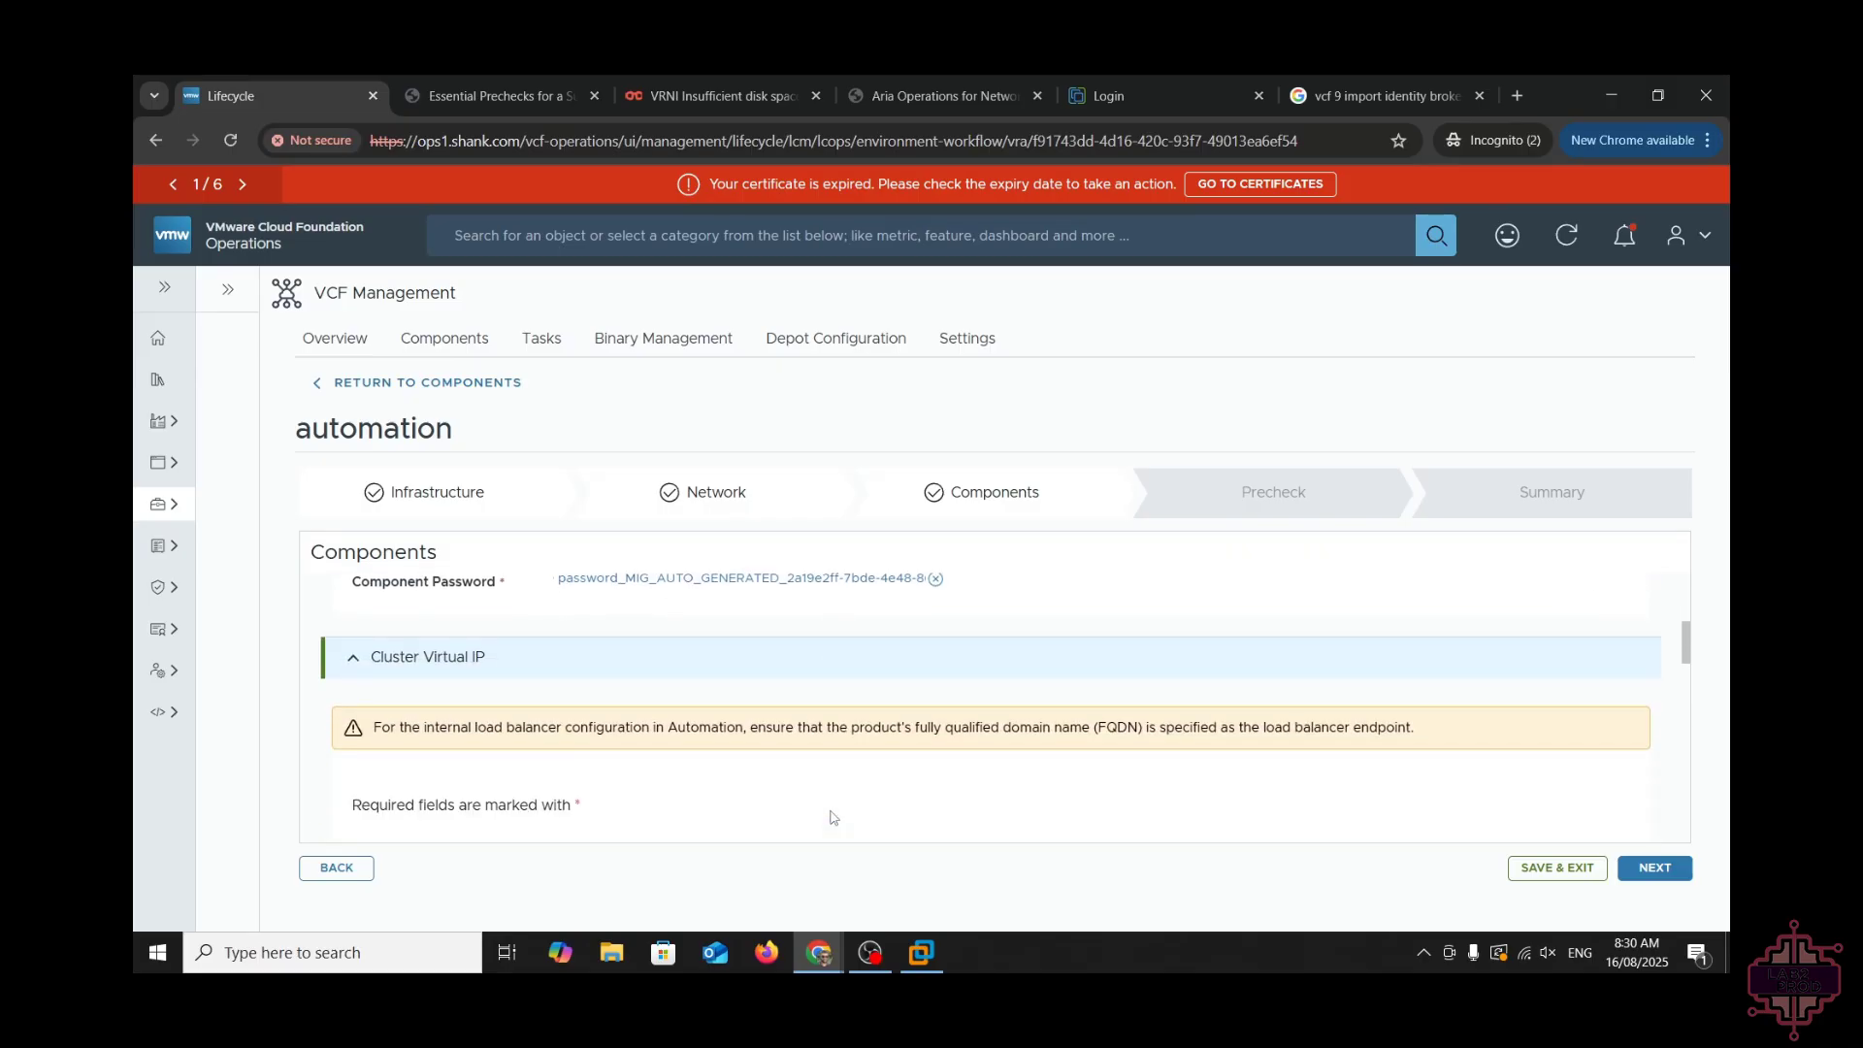
{"action": "scroll", "coordinate": [831, 817], "scroll_direction": "down", "scroll_amount": 2}
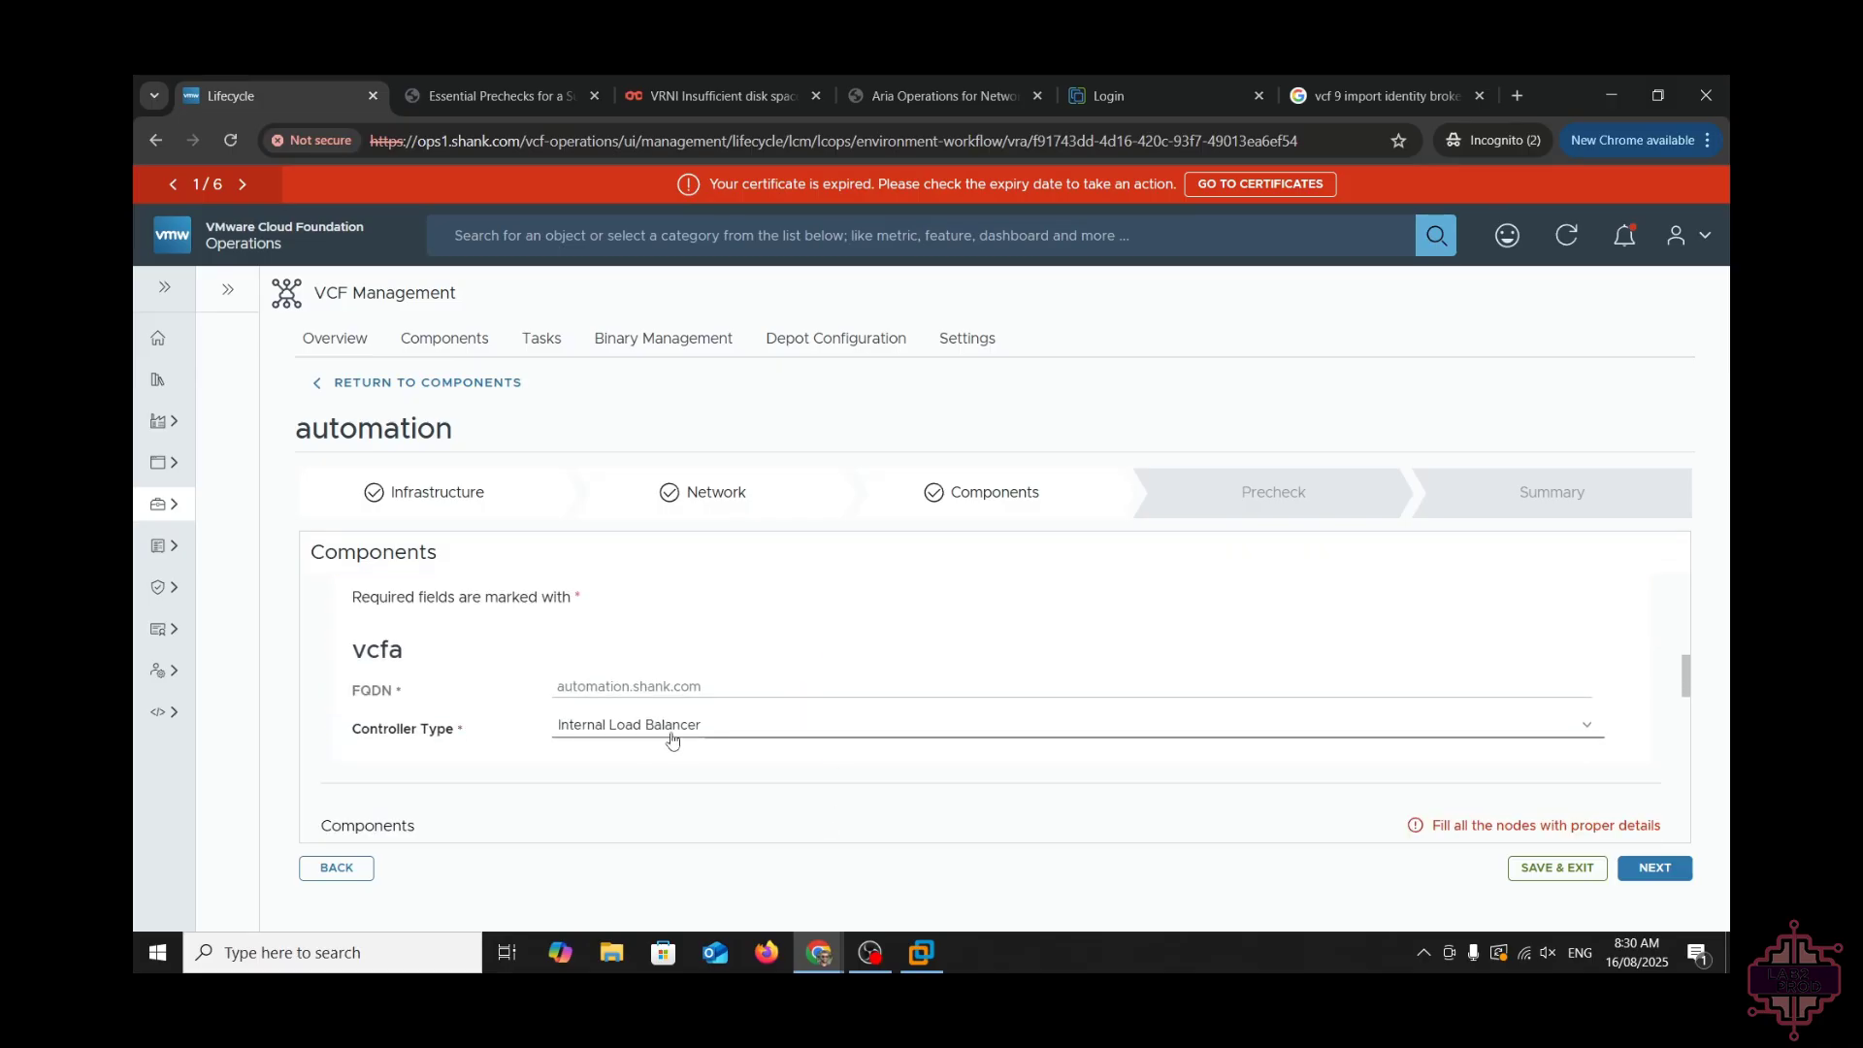
{"action": "scroll", "coordinate": [684, 758], "scroll_direction": "down", "scroll_amount": 2}
{"action": "scroll", "coordinate": [684, 758], "scroll_direction": "down", "scroll_amount": 1}
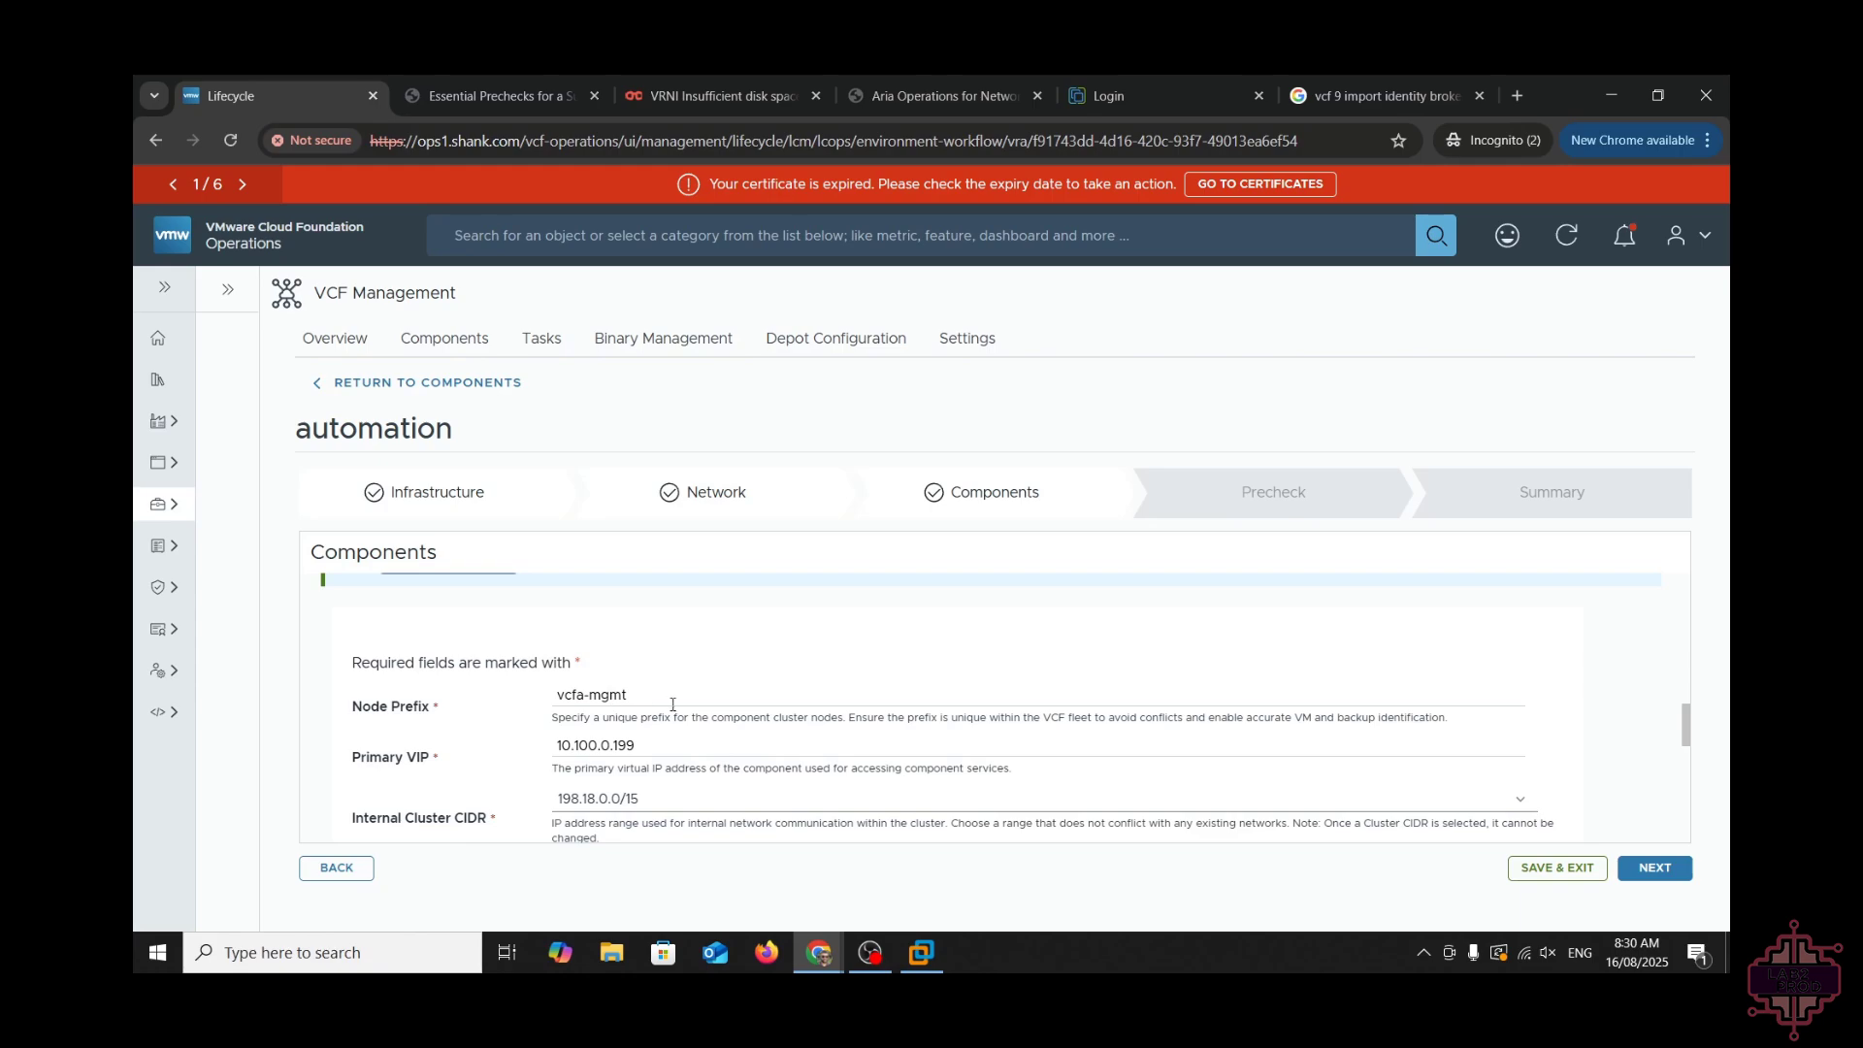
{"action": "scroll", "coordinate": [626, 820], "scroll_direction": "down", "scroll_amount": 1}
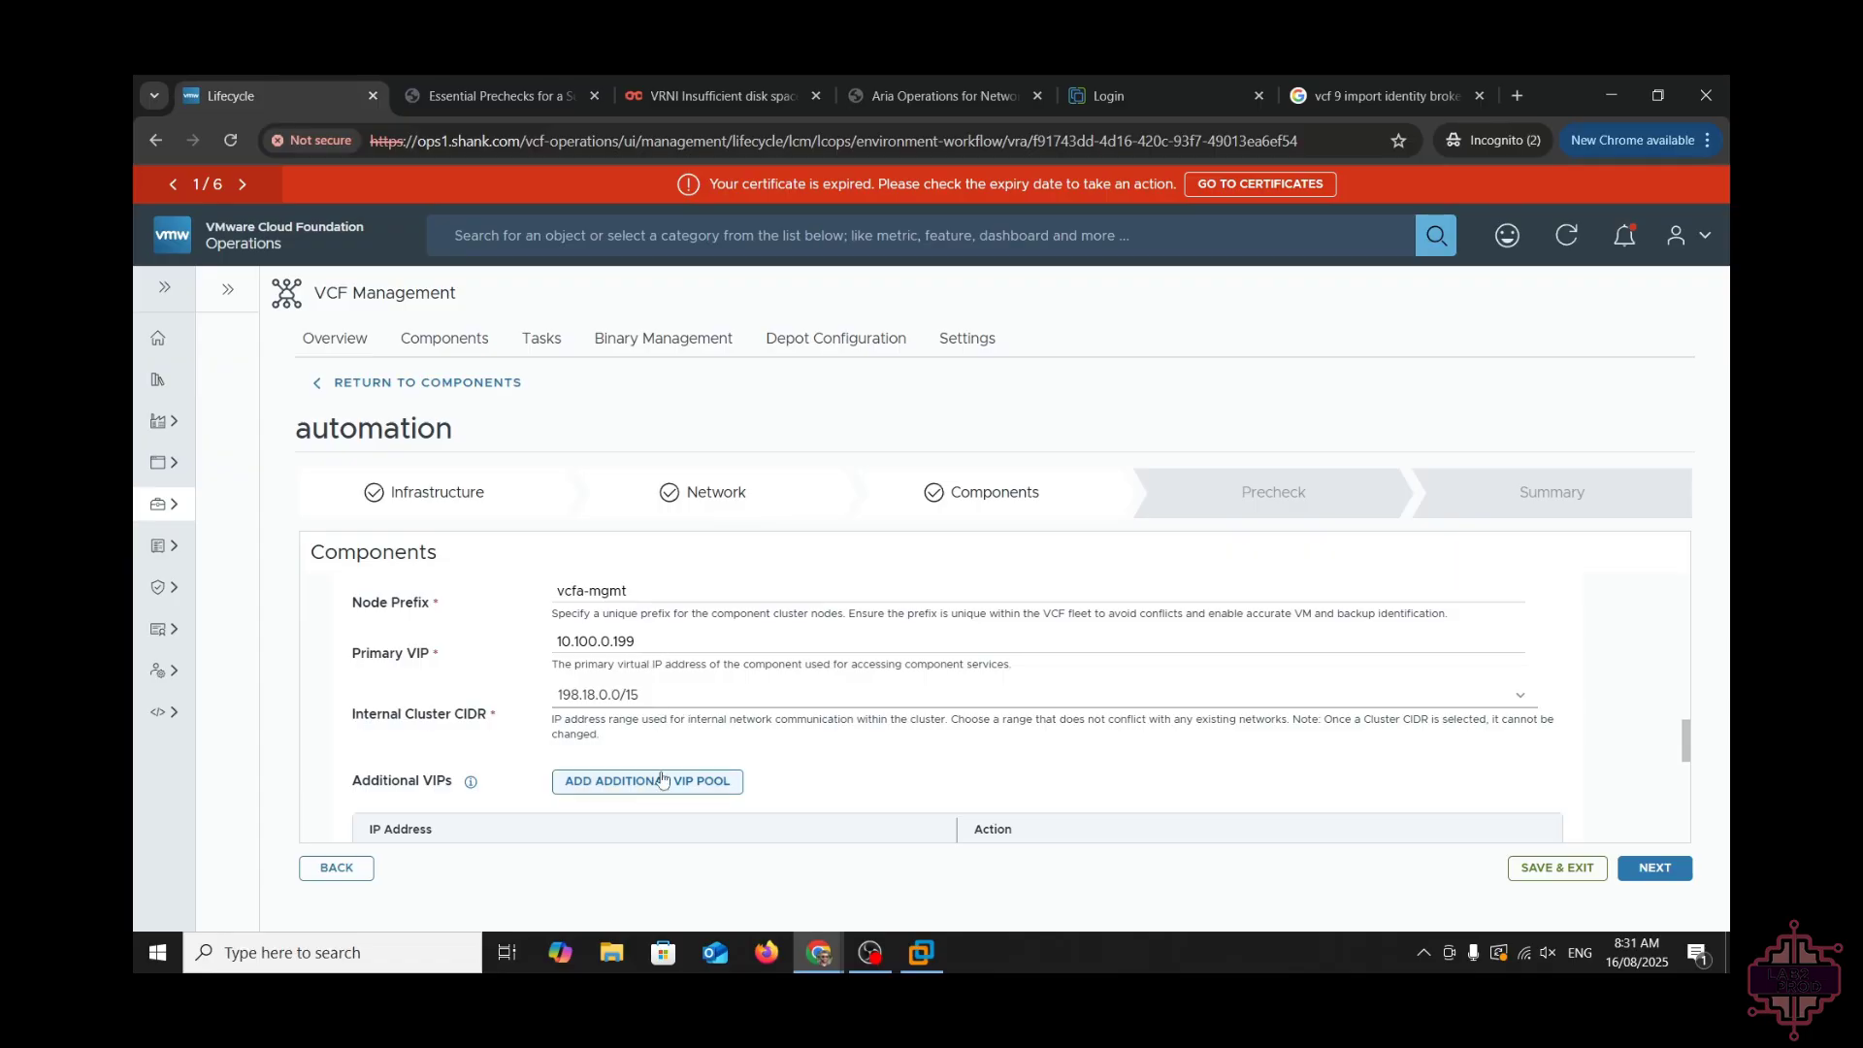
{"action": "scroll", "coordinate": [669, 757], "scroll_direction": "down", "scroll_amount": 1}
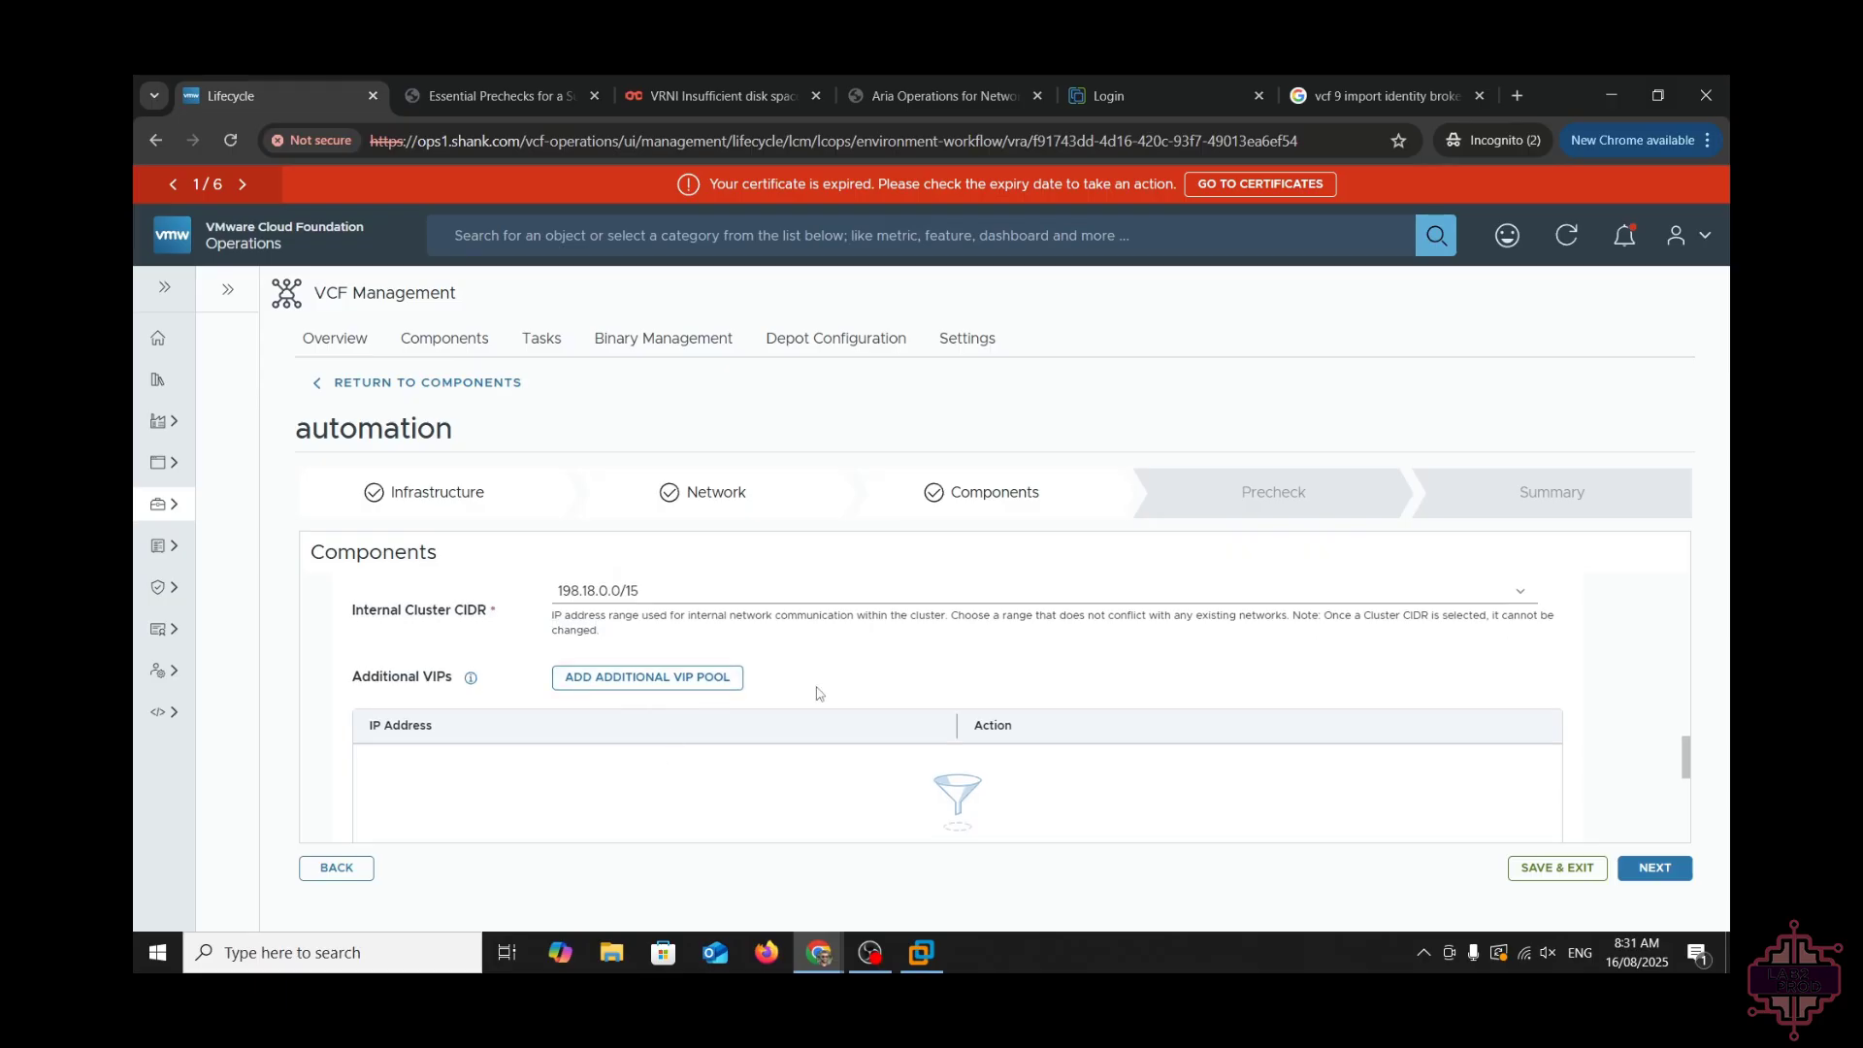
- Add 10.221.0.0/24 as the cluster node IP pool for the automation component
{"action": "scroll", "coordinate": [816, 692], "scroll_direction": "down", "scroll_amount": 2}
{"action": "scroll", "coordinate": [813, 688], "scroll_direction": "up", "scroll_amount": 1}
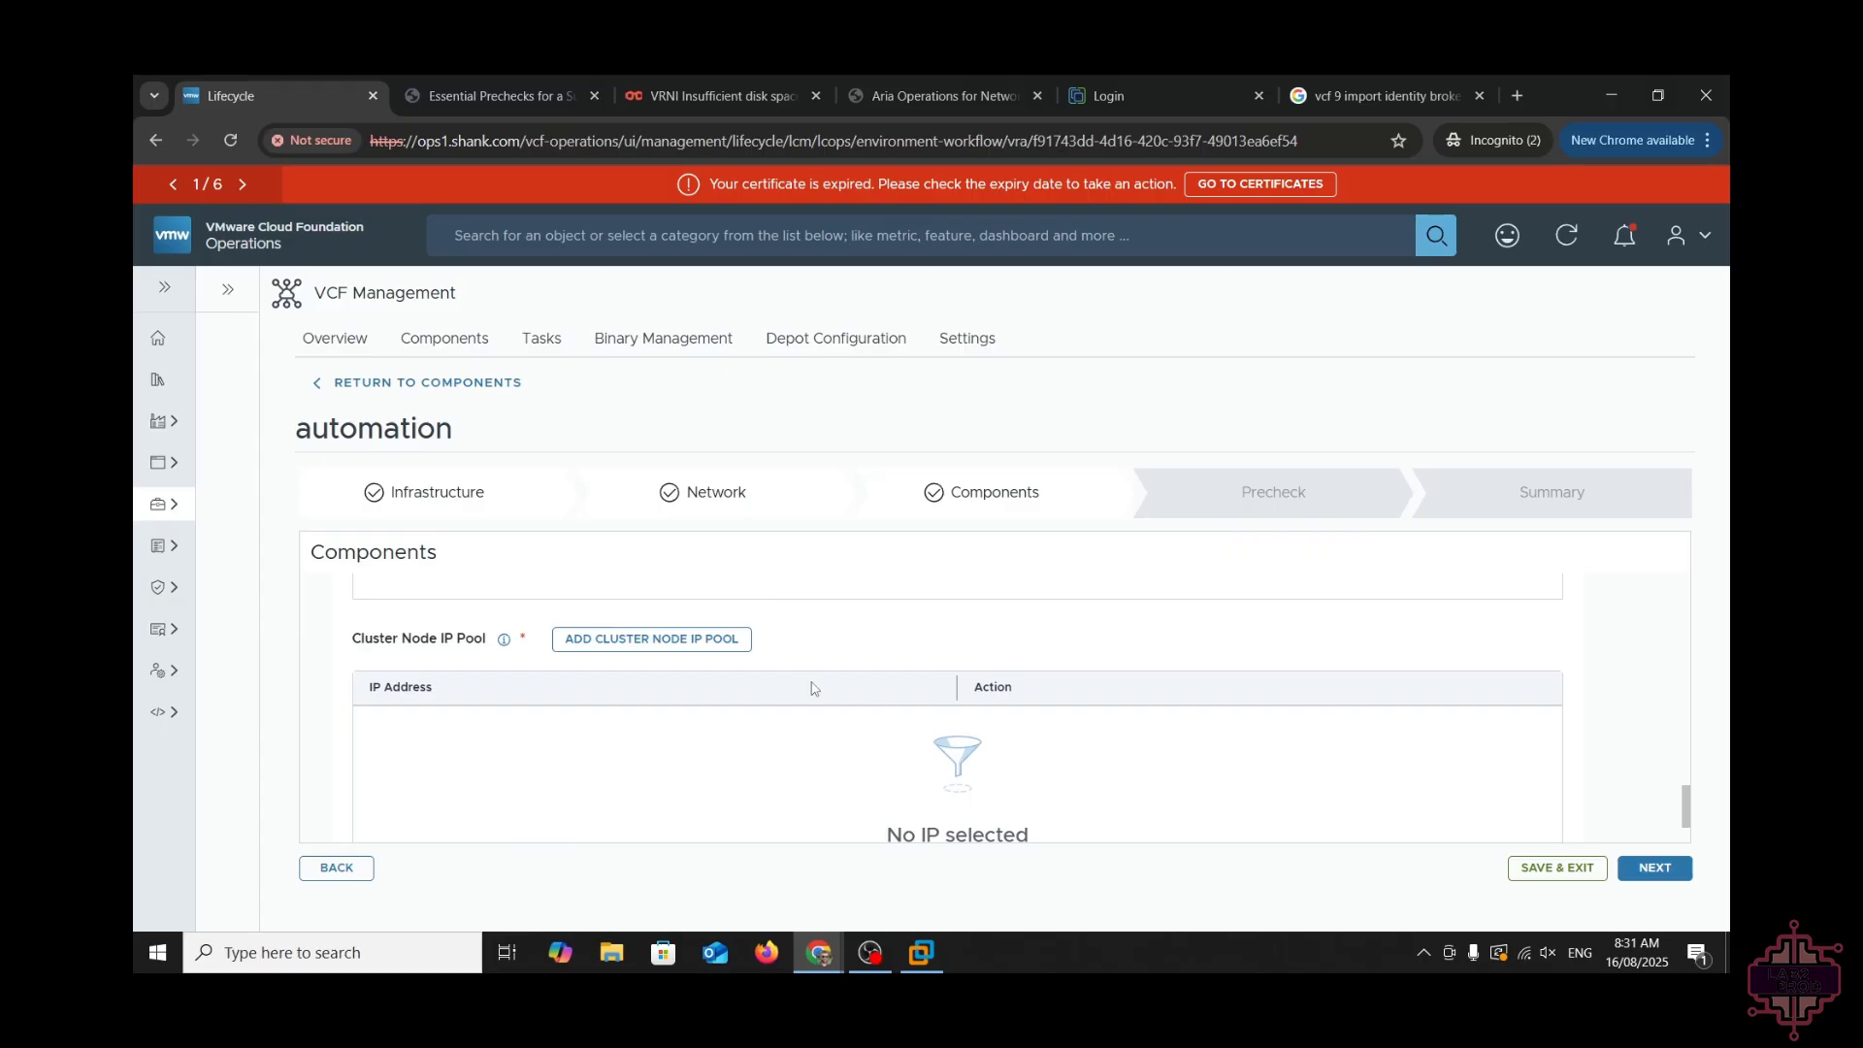
{"action": "left_click", "coordinate": [628, 639]}
{"action": "left_click", "coordinate": [795, 578]}
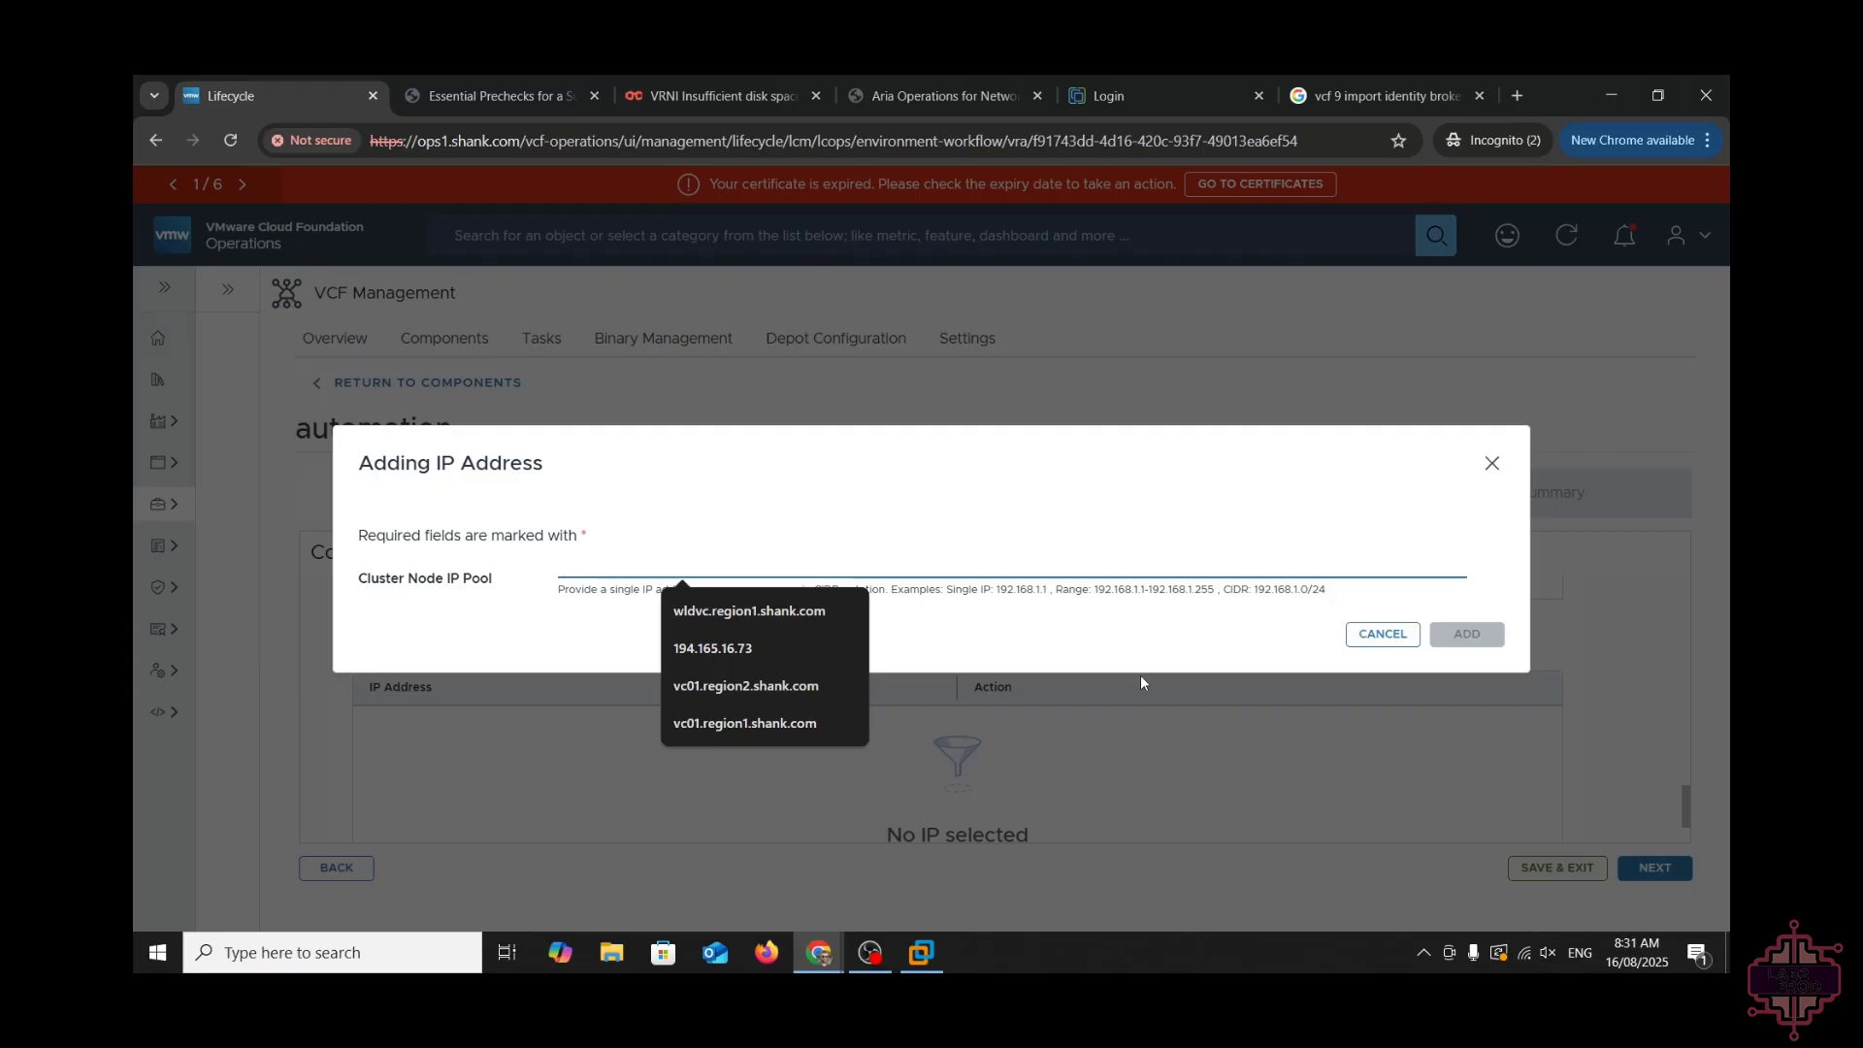
{"action": "type", "text": "10.221.0.0/24"}
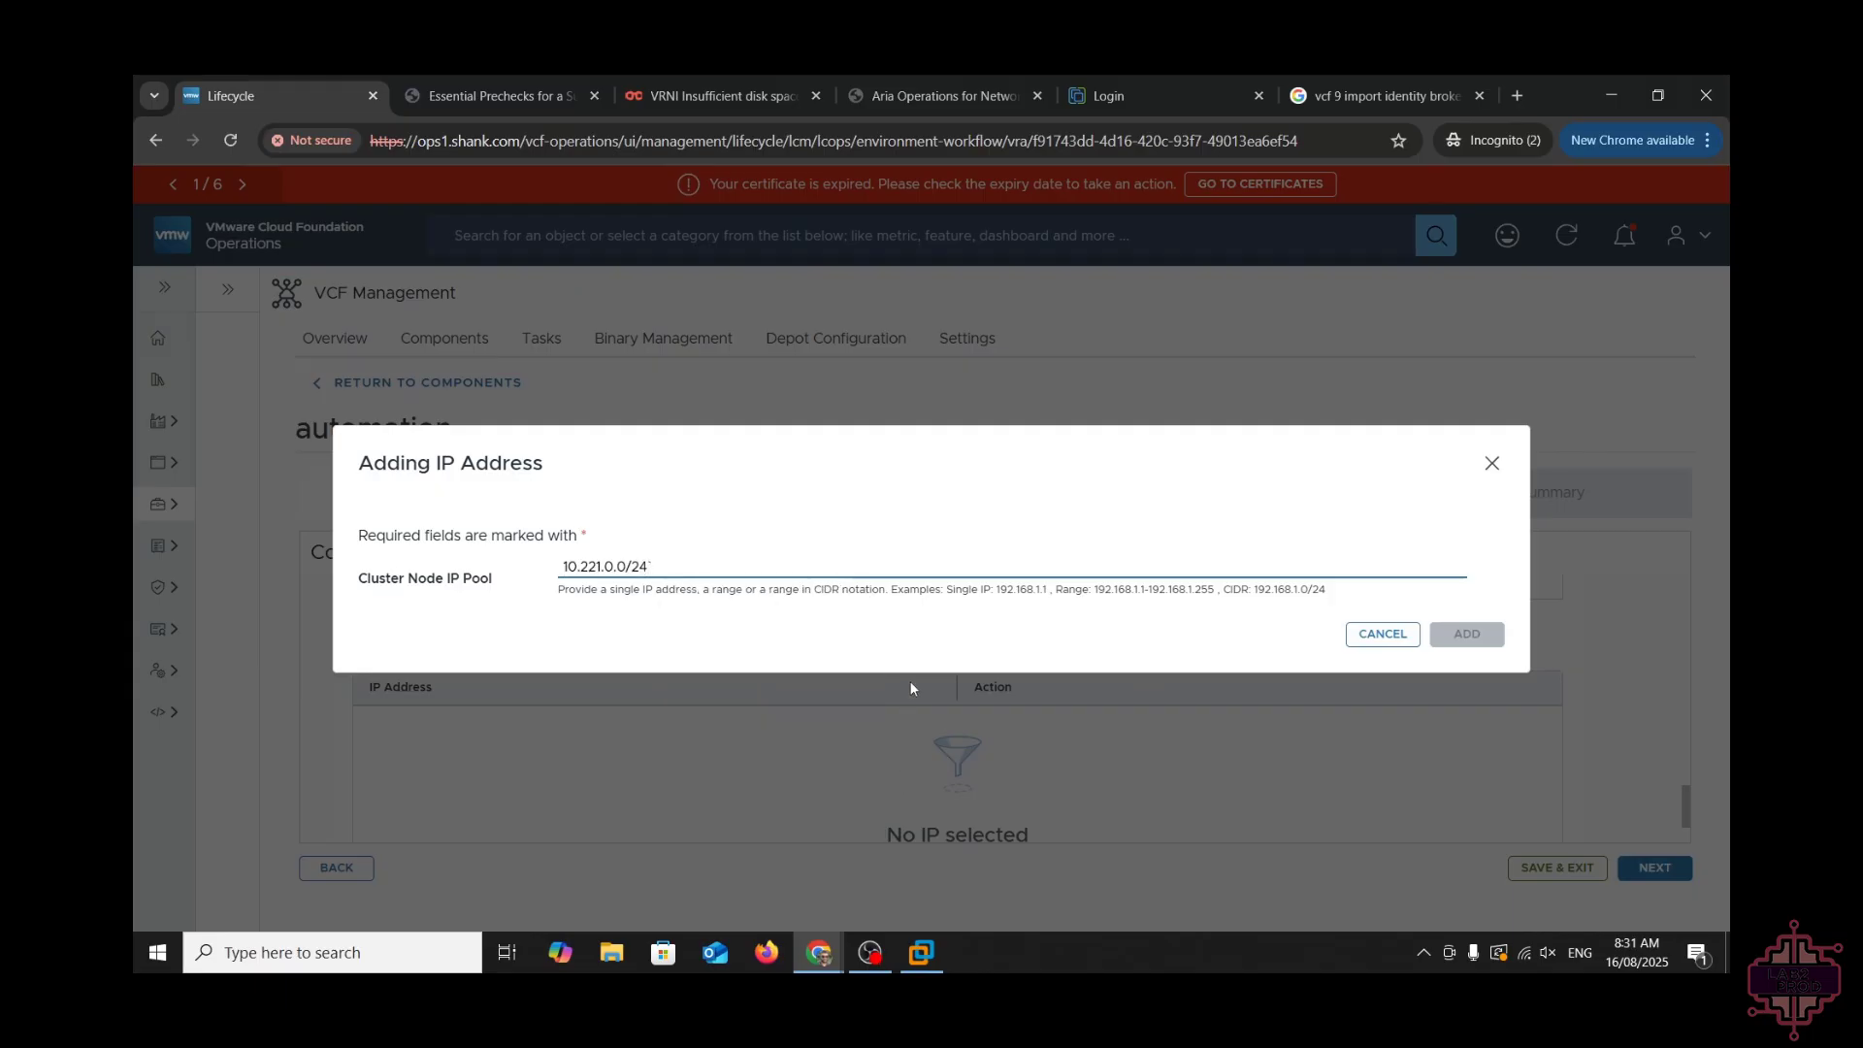
{"action": "left_click", "coordinate": [1466, 635]}
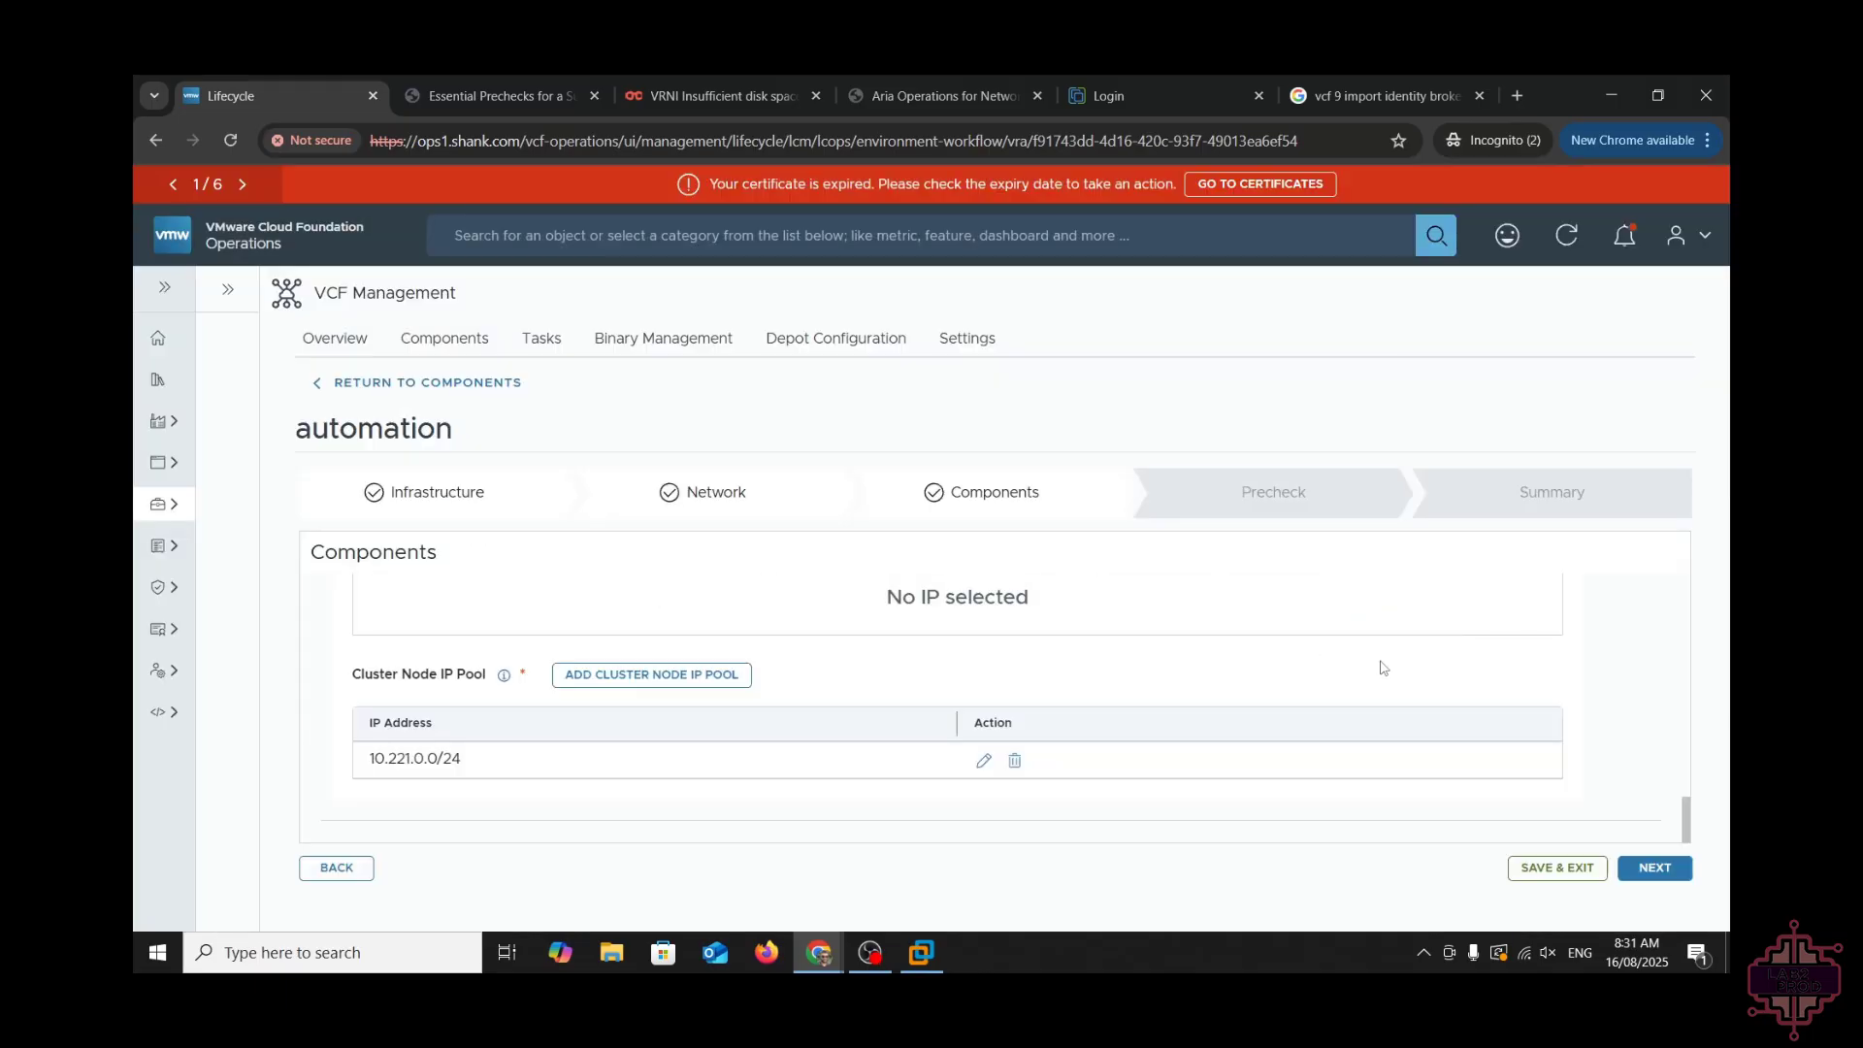
- Accept the automation component settings and run the upgrade precheck
{"action": "scroll", "coordinate": [1138, 656], "scroll_direction": "up", "scroll_amount": 2}
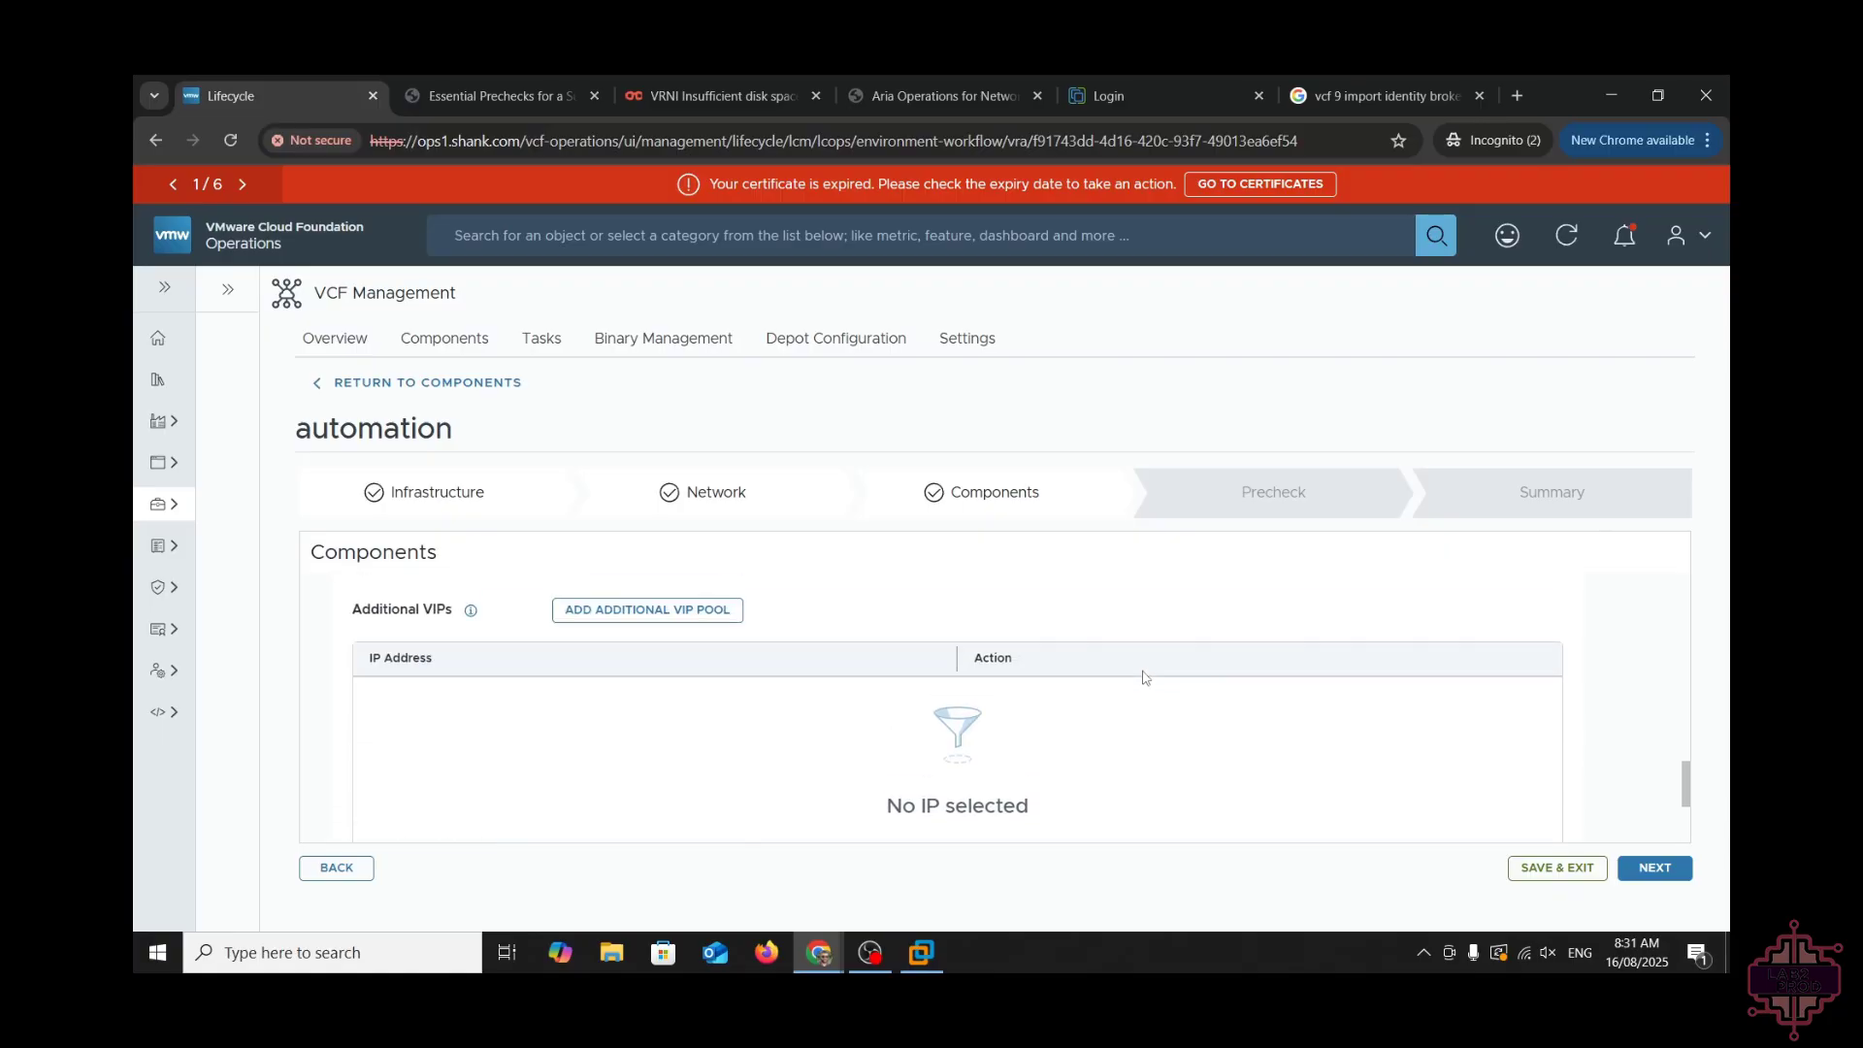
{"action": "scroll", "coordinate": [854, 646], "scroll_direction": "down", "scroll_amount": 2}
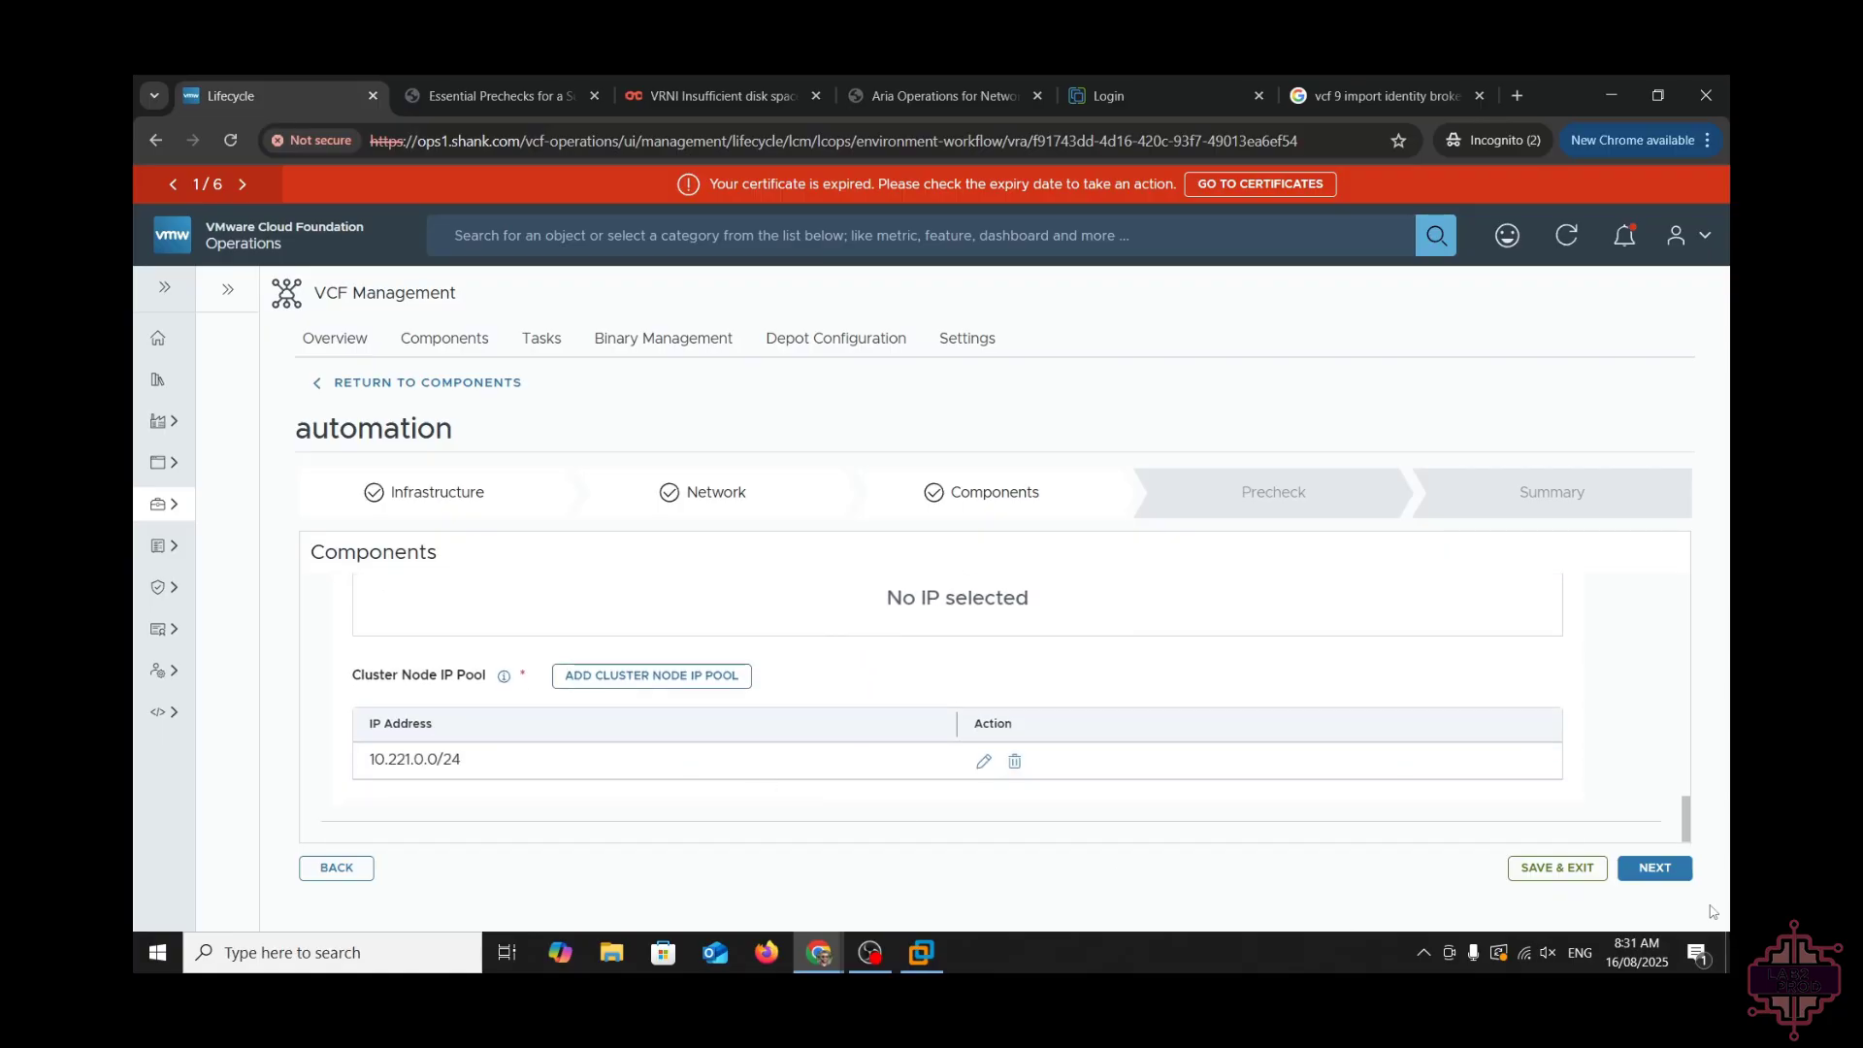
{"action": "left_click", "coordinate": [1628, 871]}
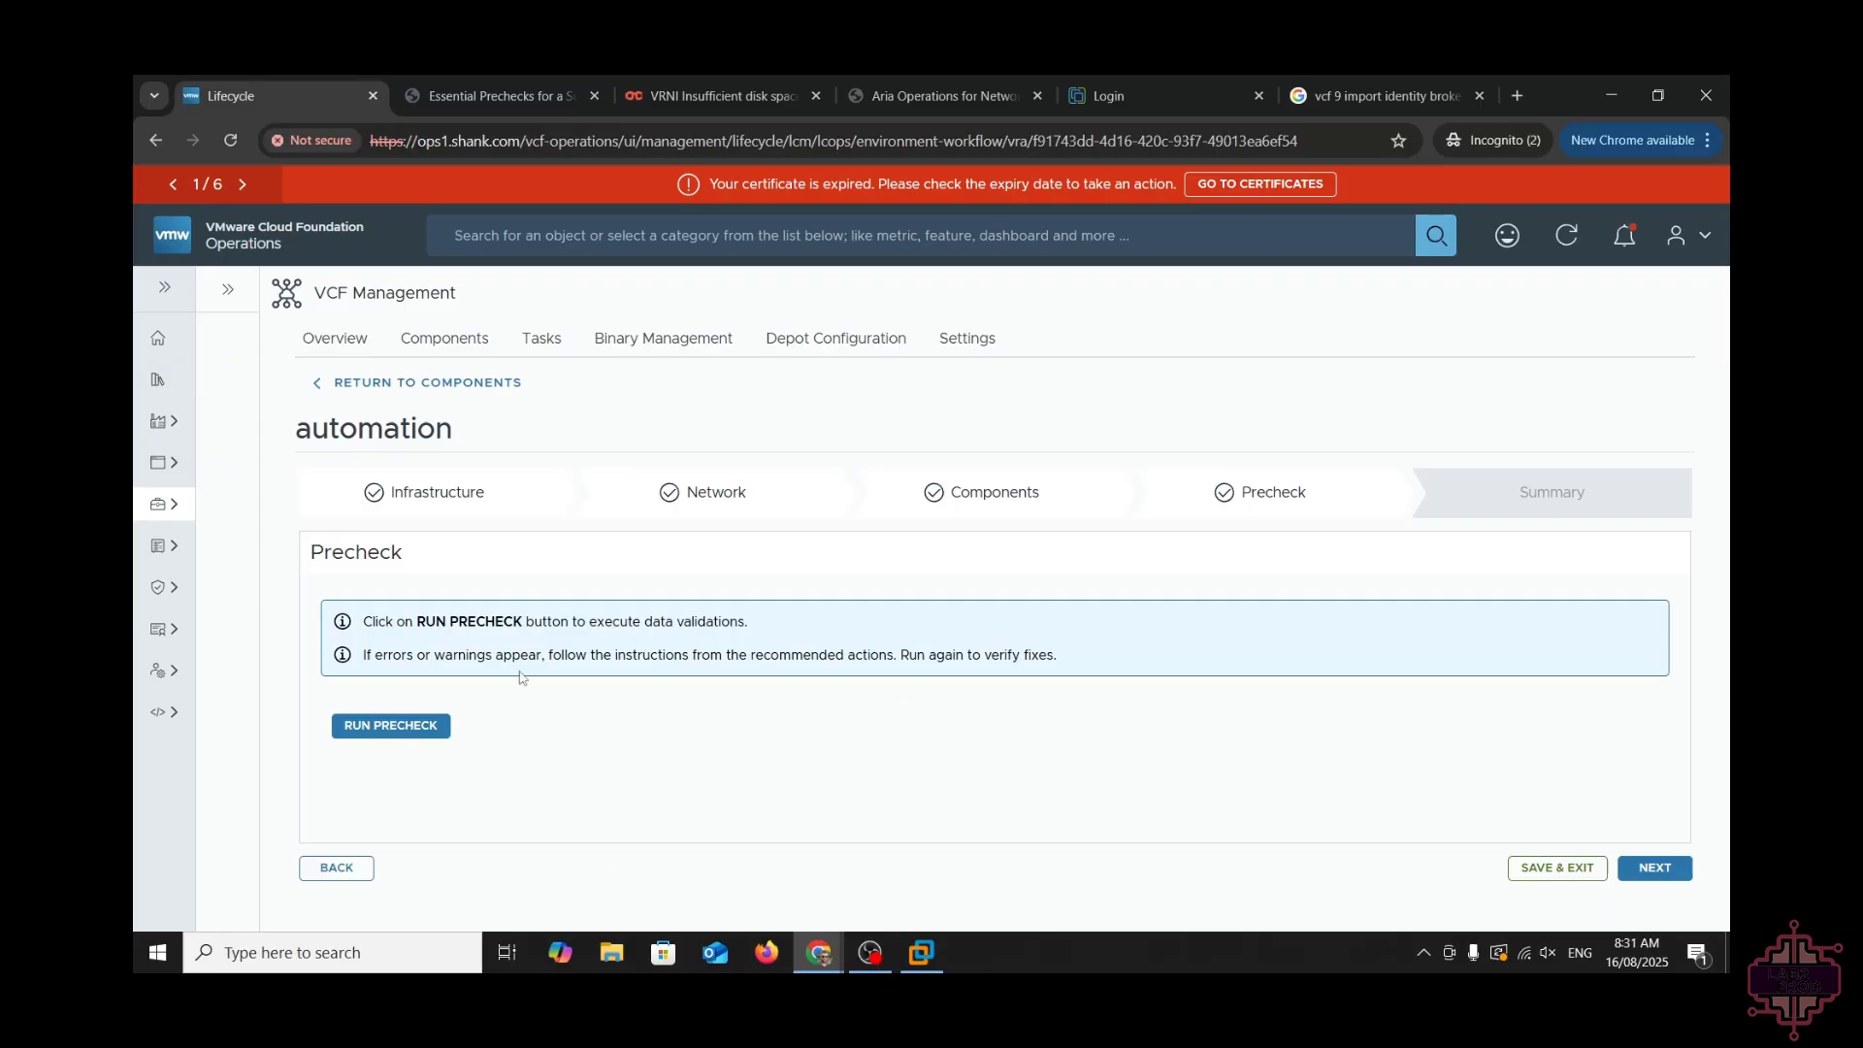
{"action": "left_click", "coordinate": [393, 728]}
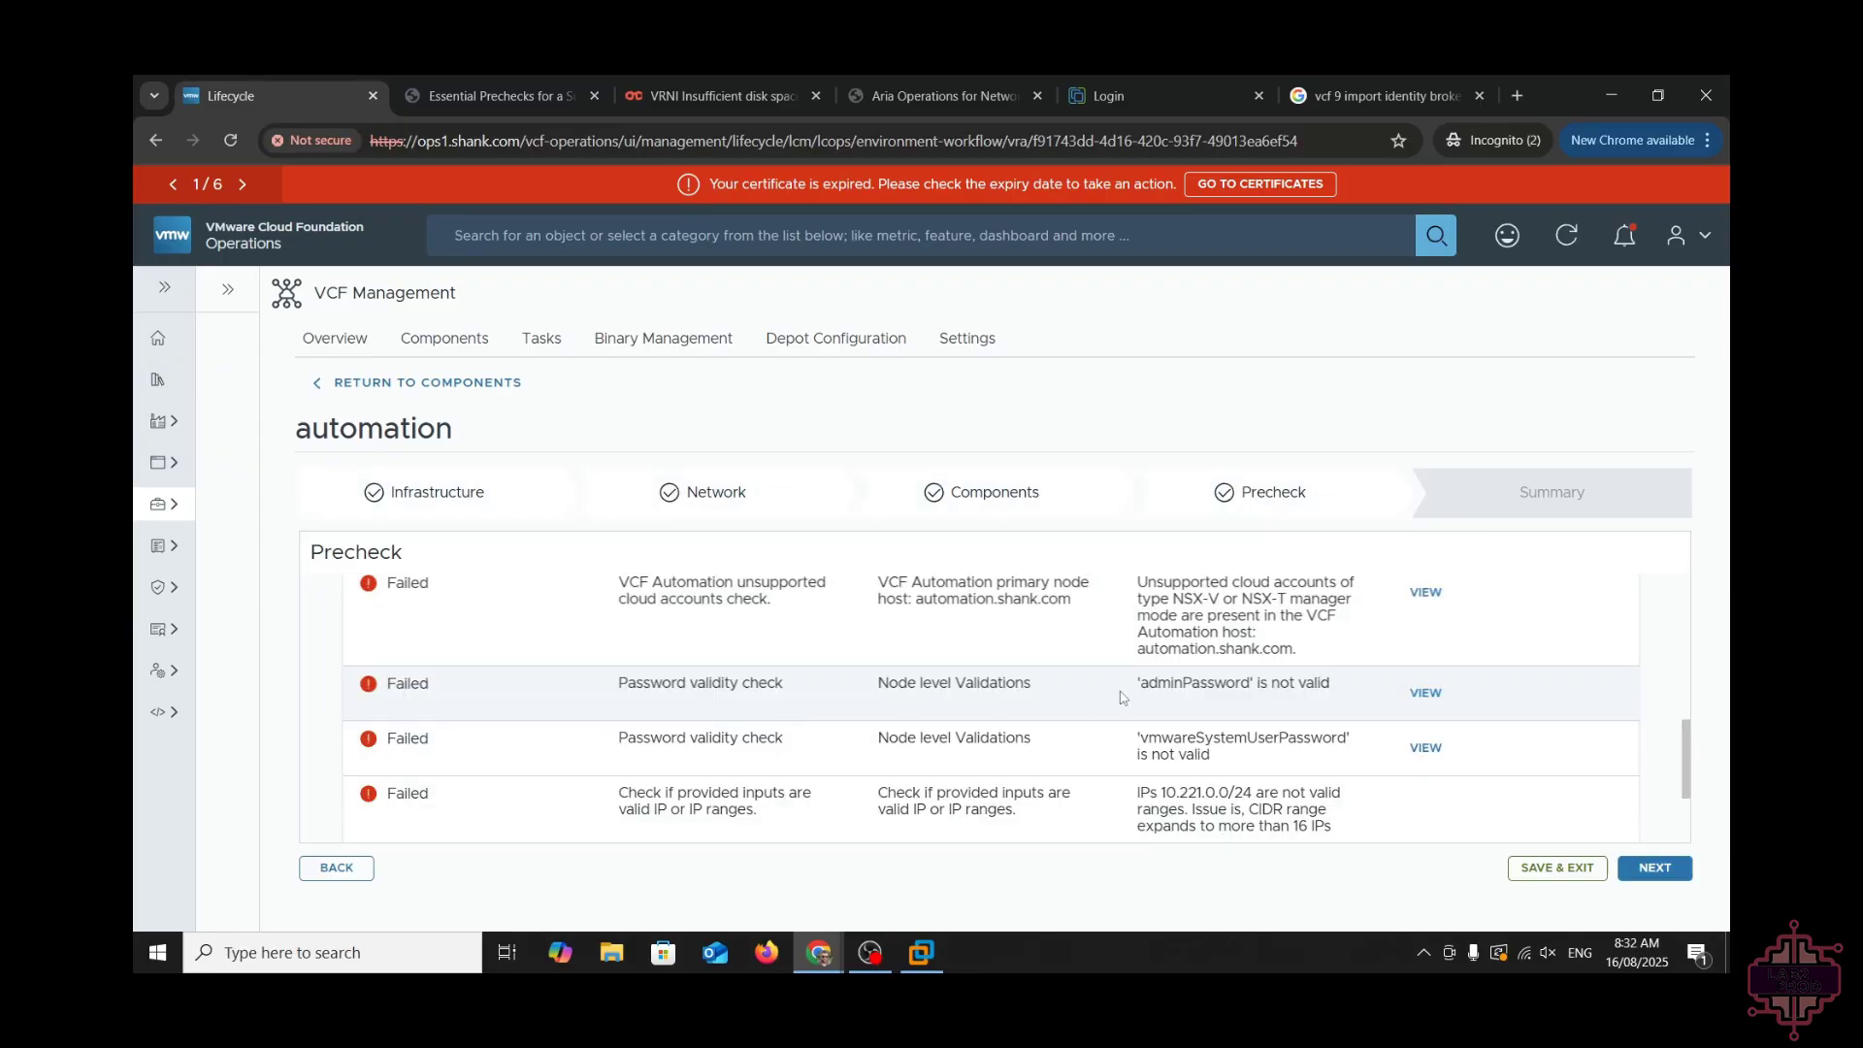
- Examine the precheck categories and the unsupported cloud accounts check under VCF Automation Validations
{"action": "scroll", "coordinate": [1122, 696], "scroll_direction": "up", "scroll_amount": 5}
{"action": "scroll", "coordinate": [1125, 693], "scroll_direction": "down", "scroll_amount": 1}
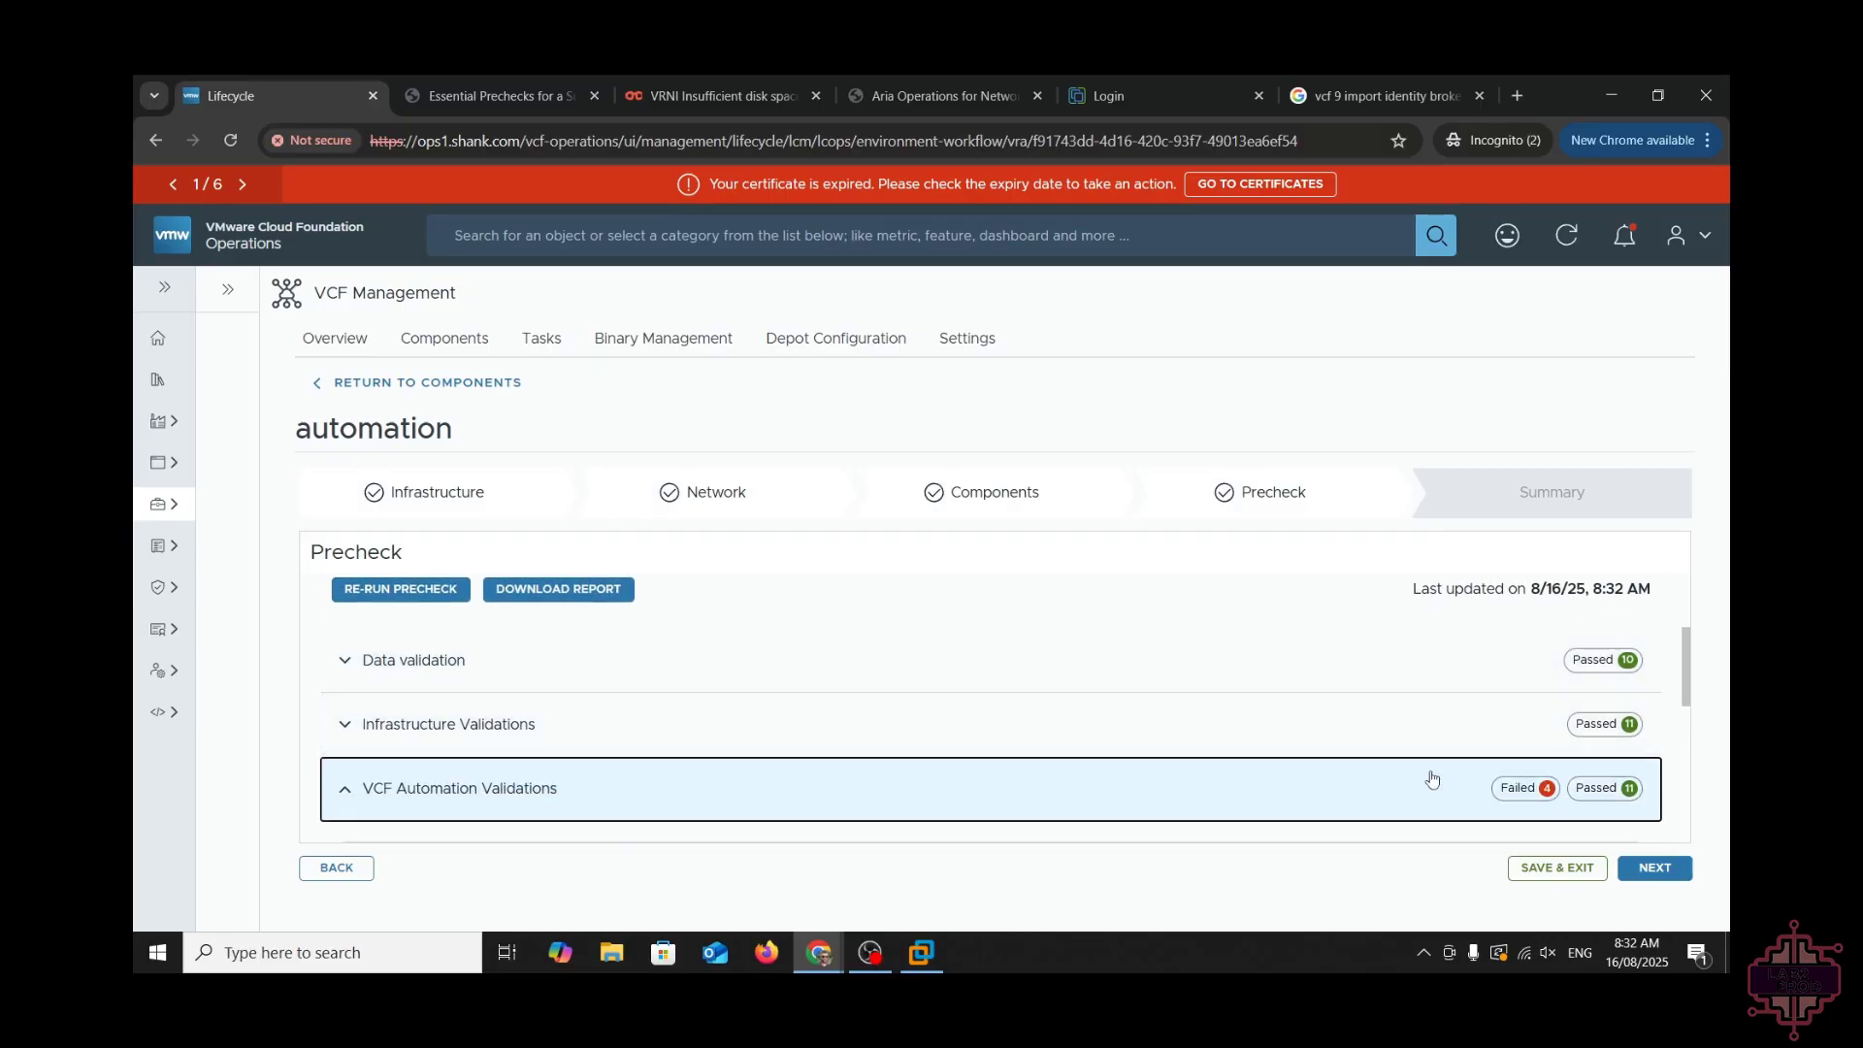
{"action": "scroll", "coordinate": [1365, 768], "scroll_direction": "down", "scroll_amount": 2}
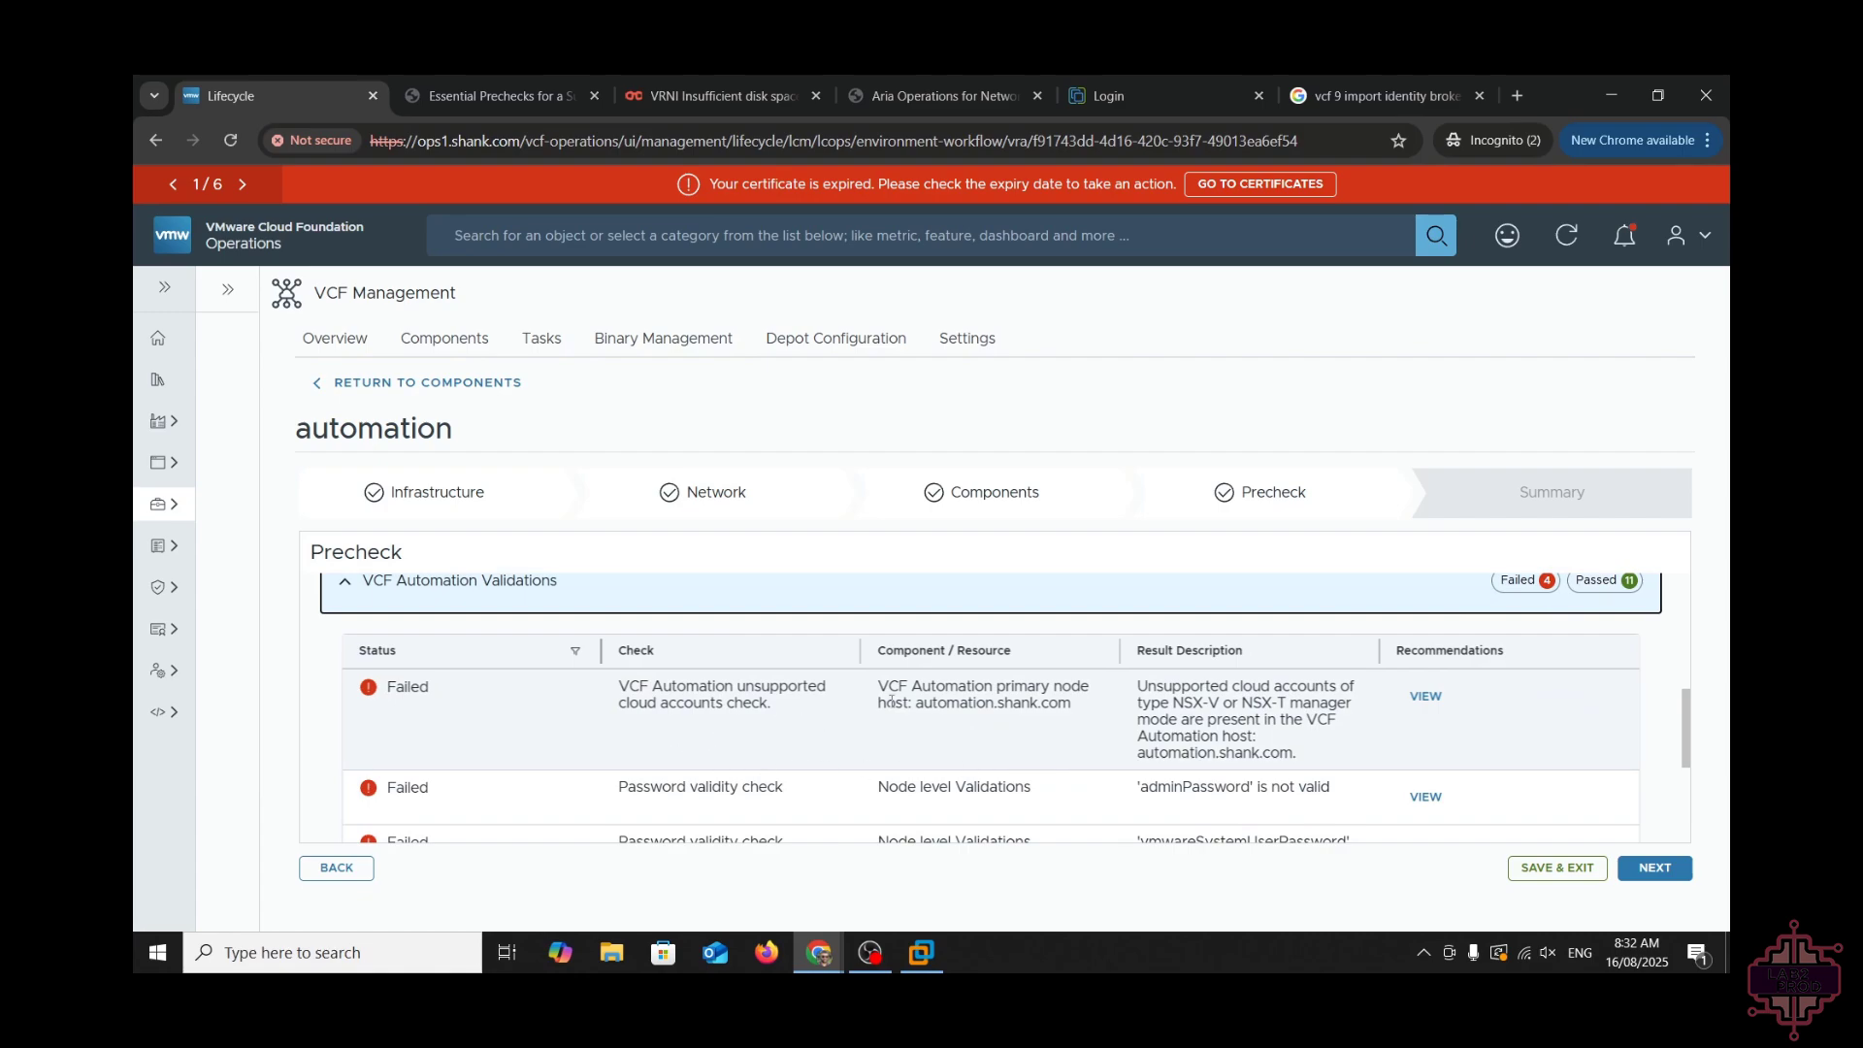
{"action": "left_click_drag", "start_coordinate": [1140, 691], "coordinate": [1307, 764]}
{"action": "left_click", "coordinate": [1186, 705]}
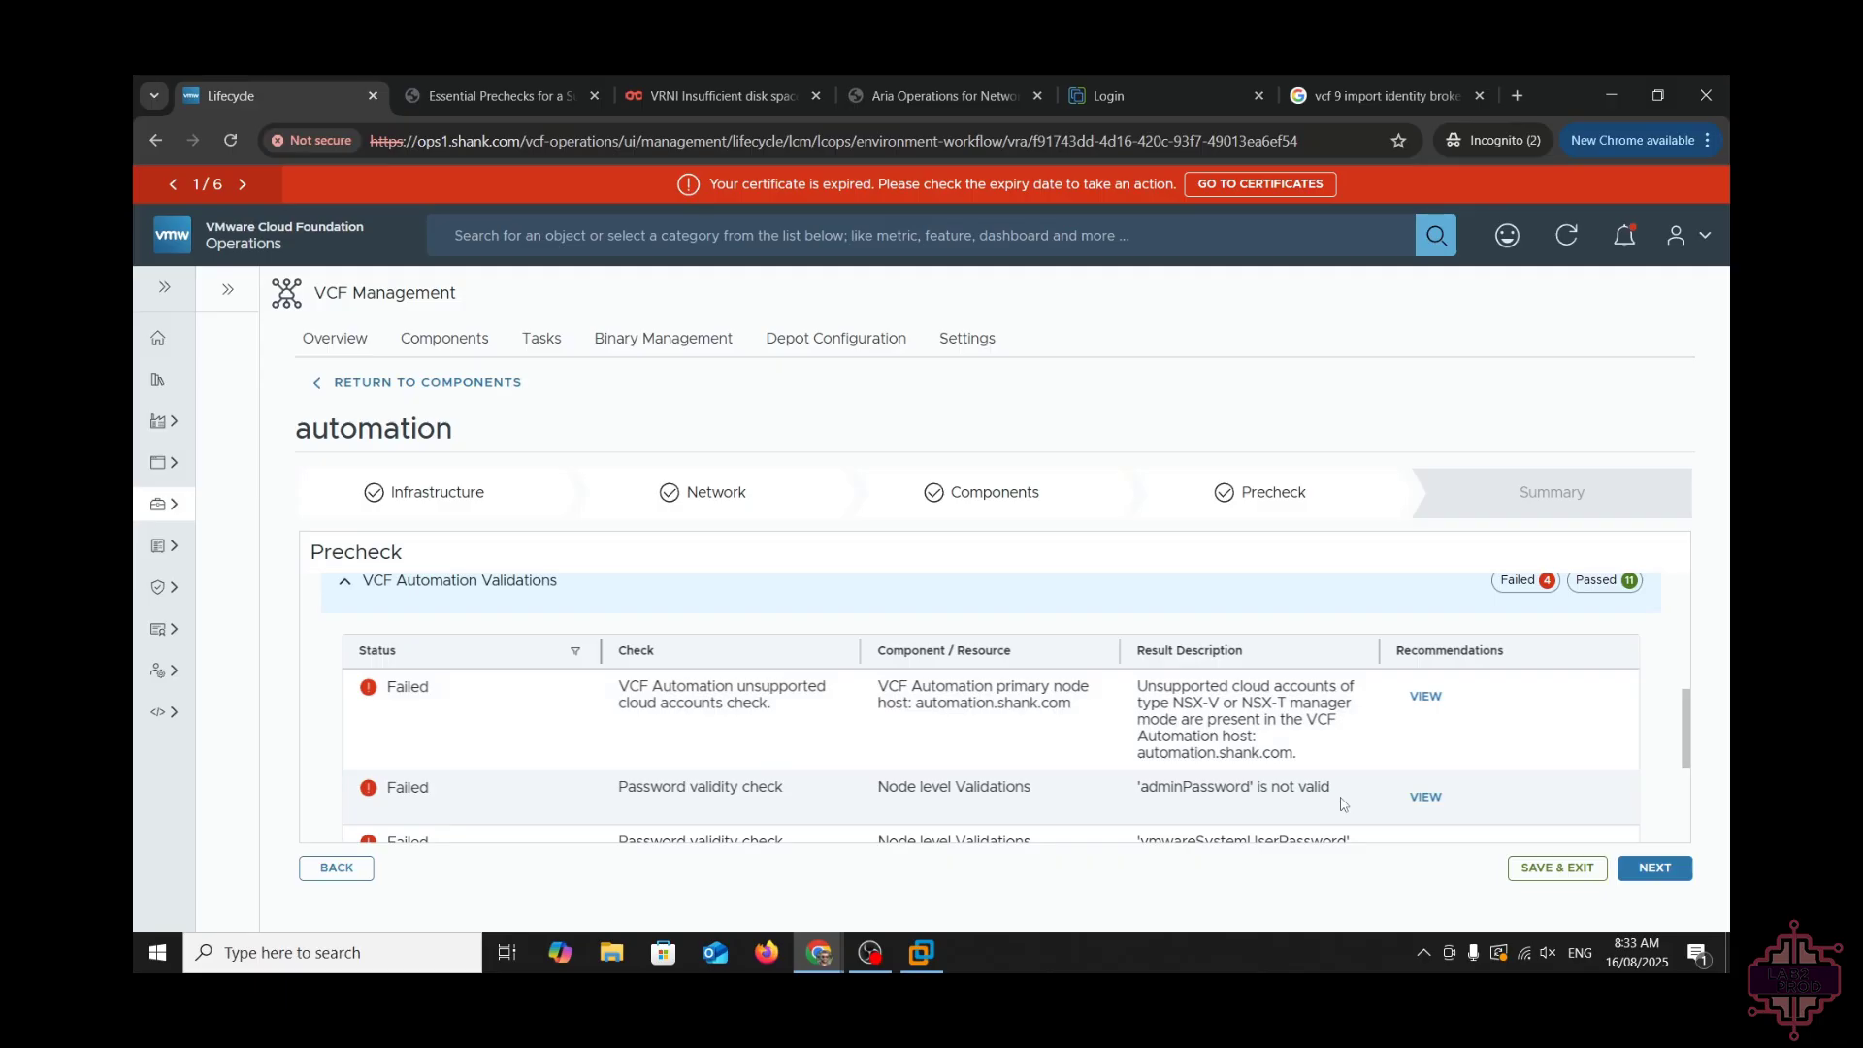
- Read the recommendations for the adminPassword and vmwareSystemUserPassword validity checks and dismiss them
{"action": "left_click", "coordinate": [1434, 798]}
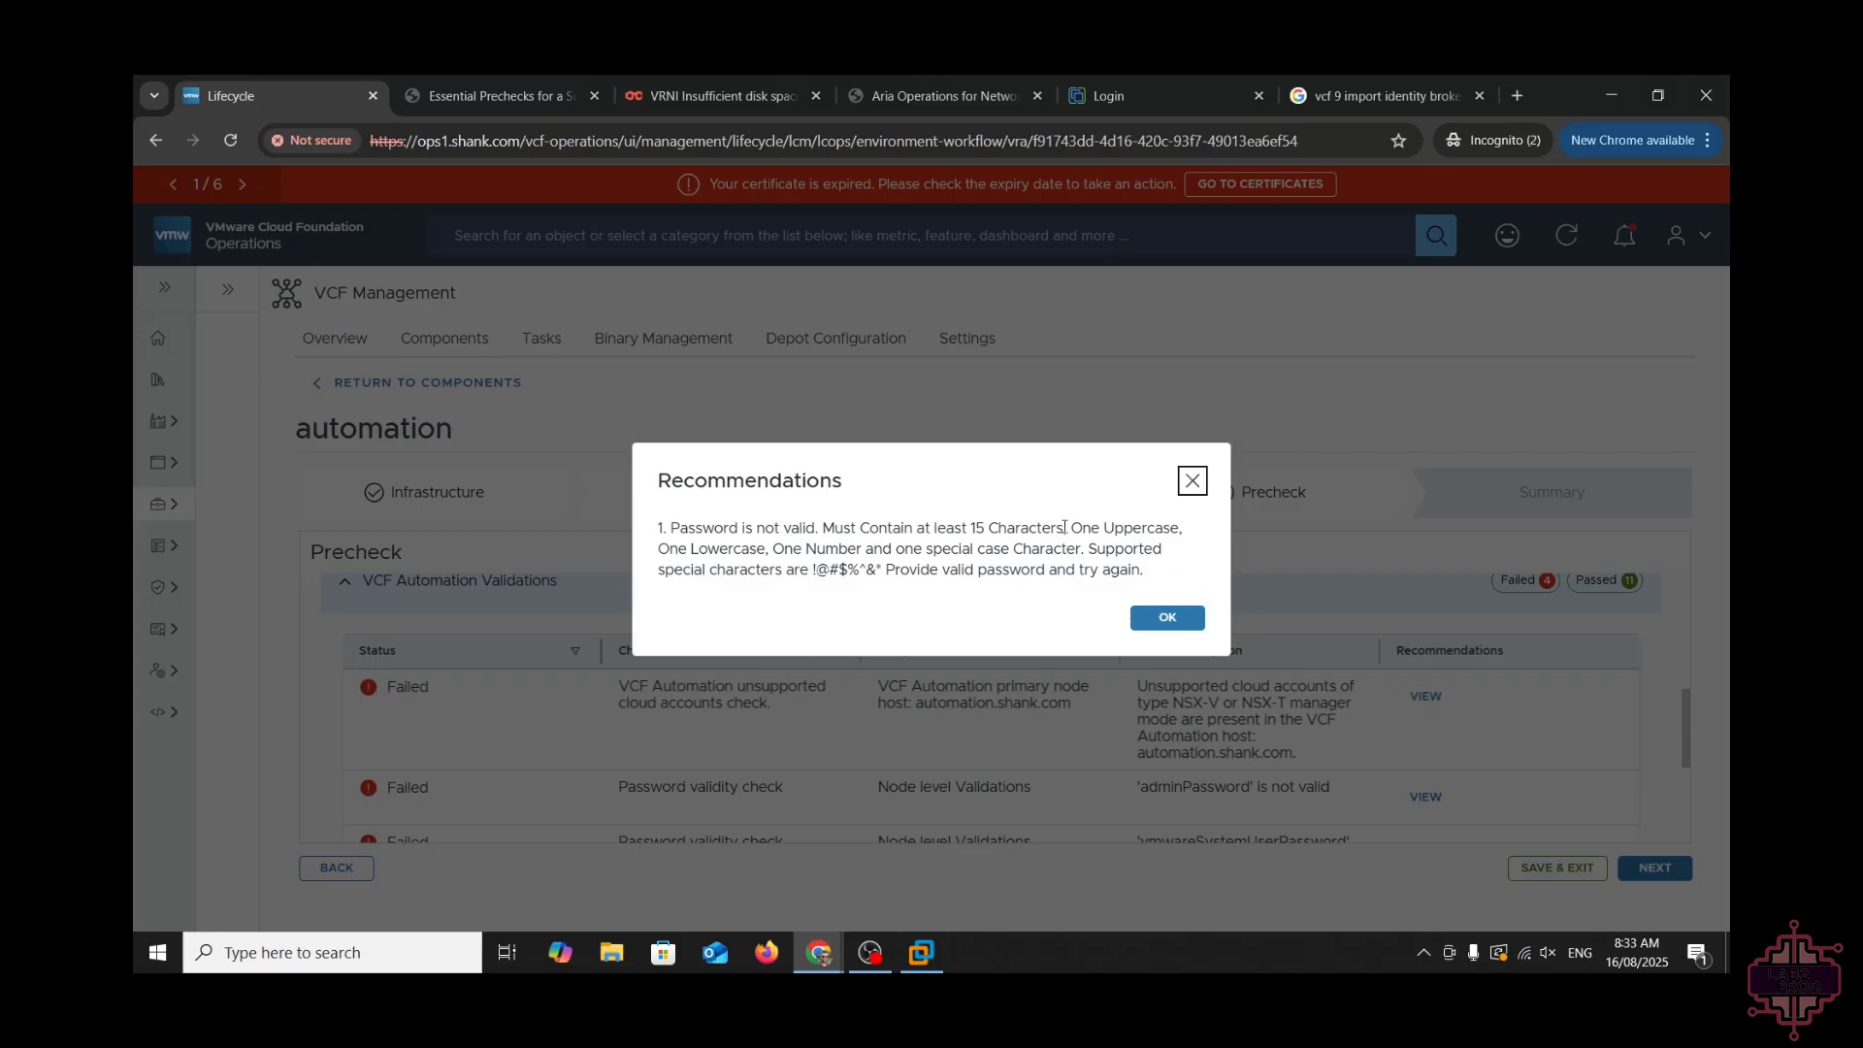
{"action": "left_click", "coordinate": [1187, 618]}
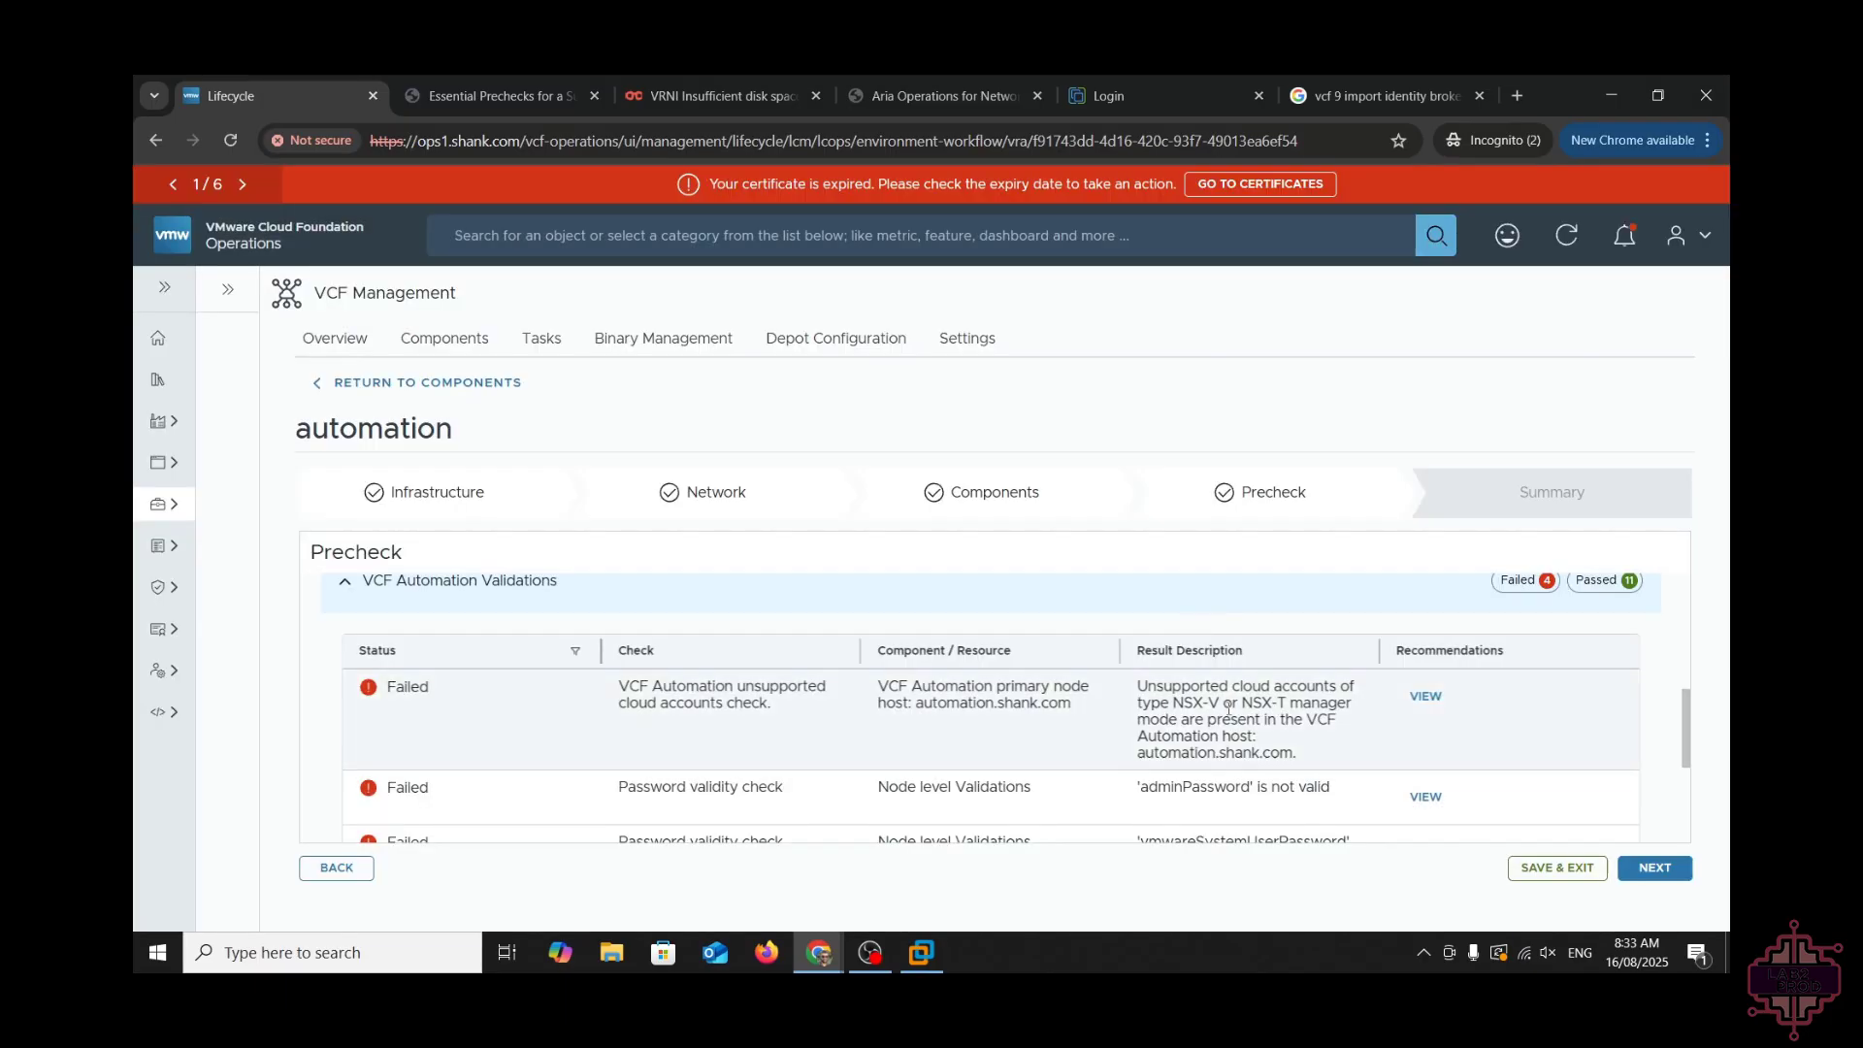
{"action": "scroll", "coordinate": [1173, 730], "scroll_direction": "down", "scroll_amount": 1}
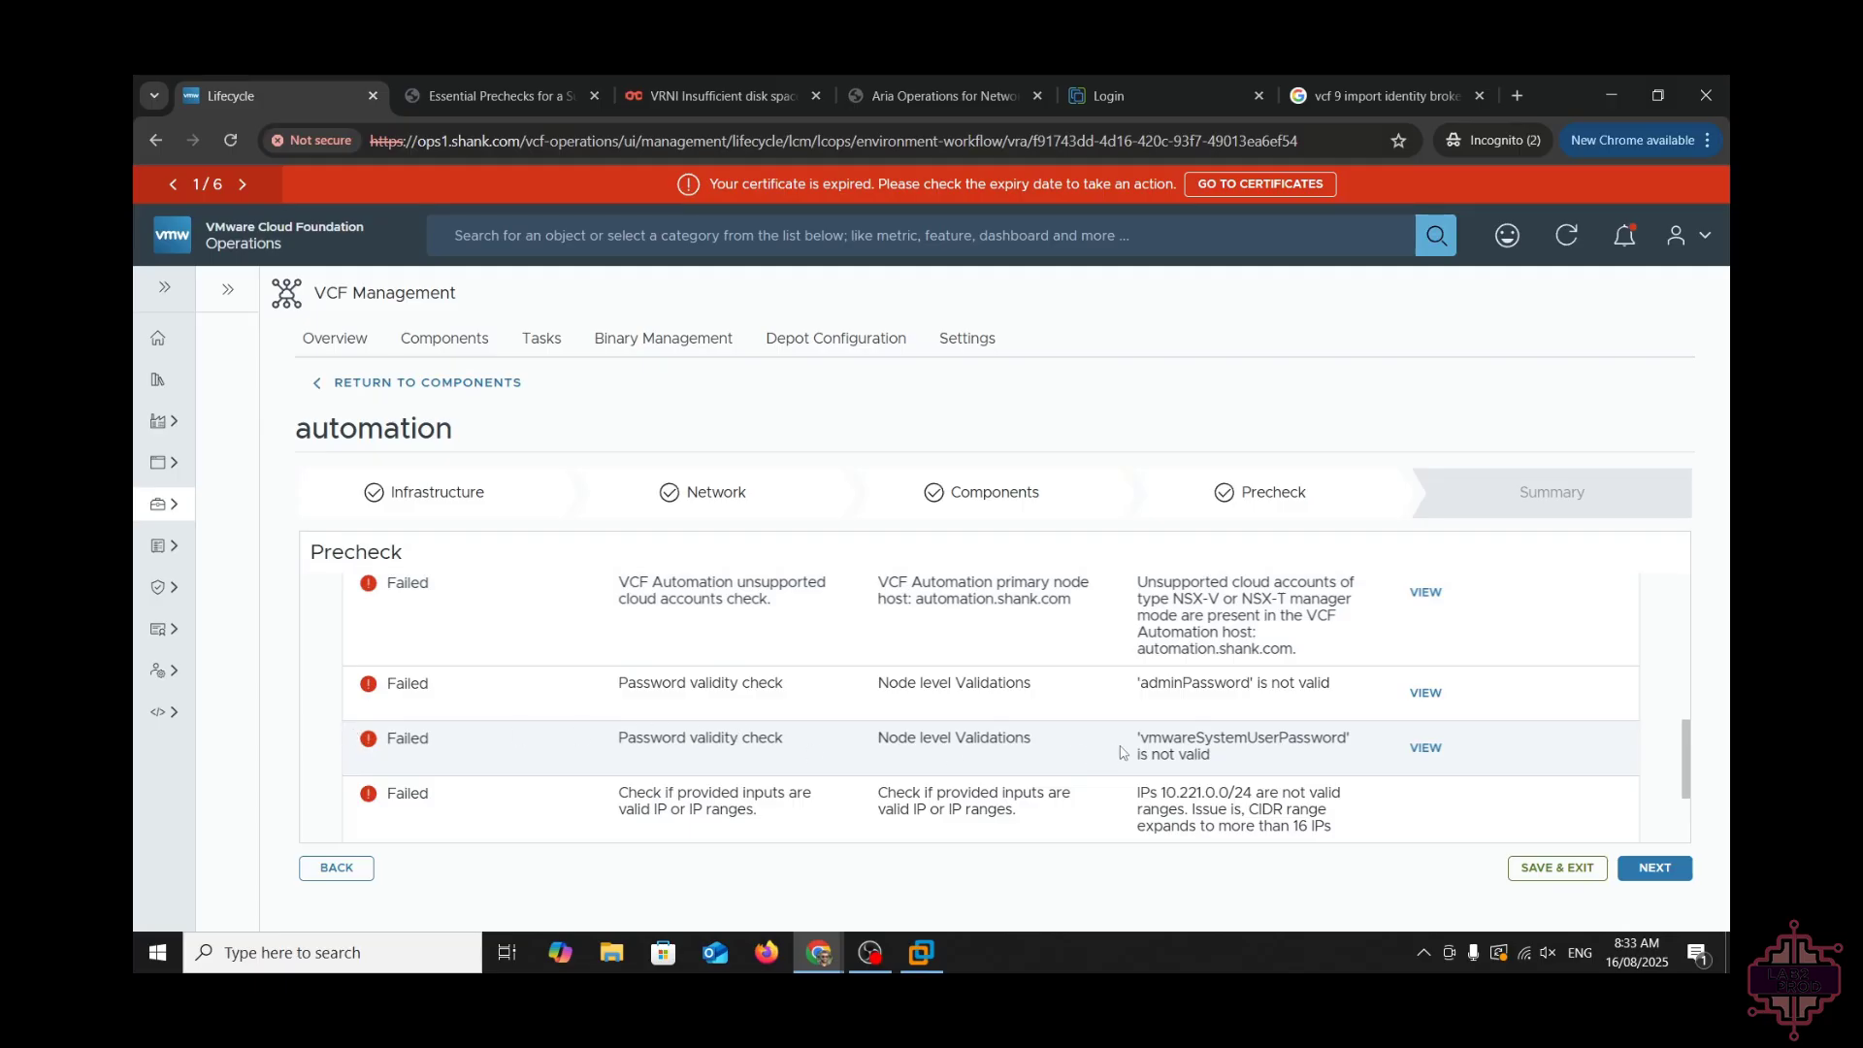
{"action": "left_click", "coordinate": [1425, 747]}
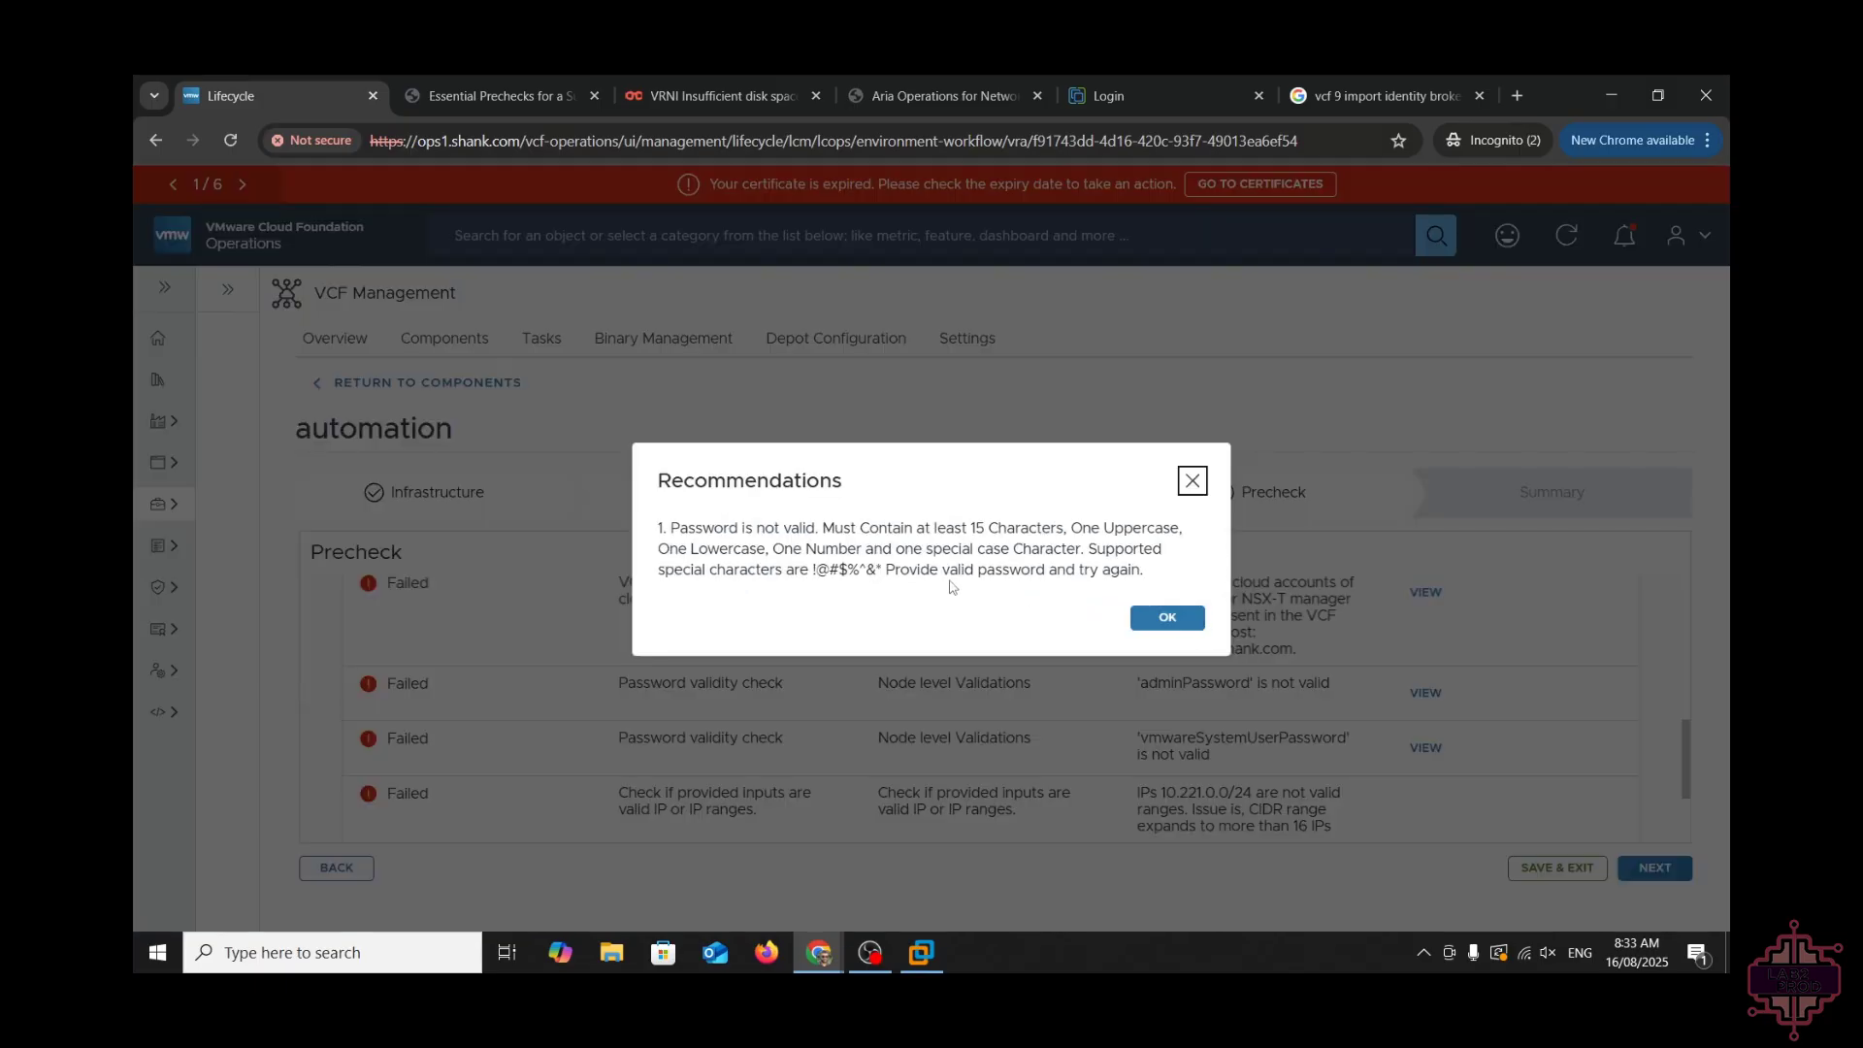
{"action": "left_click", "coordinate": [1167, 617]}
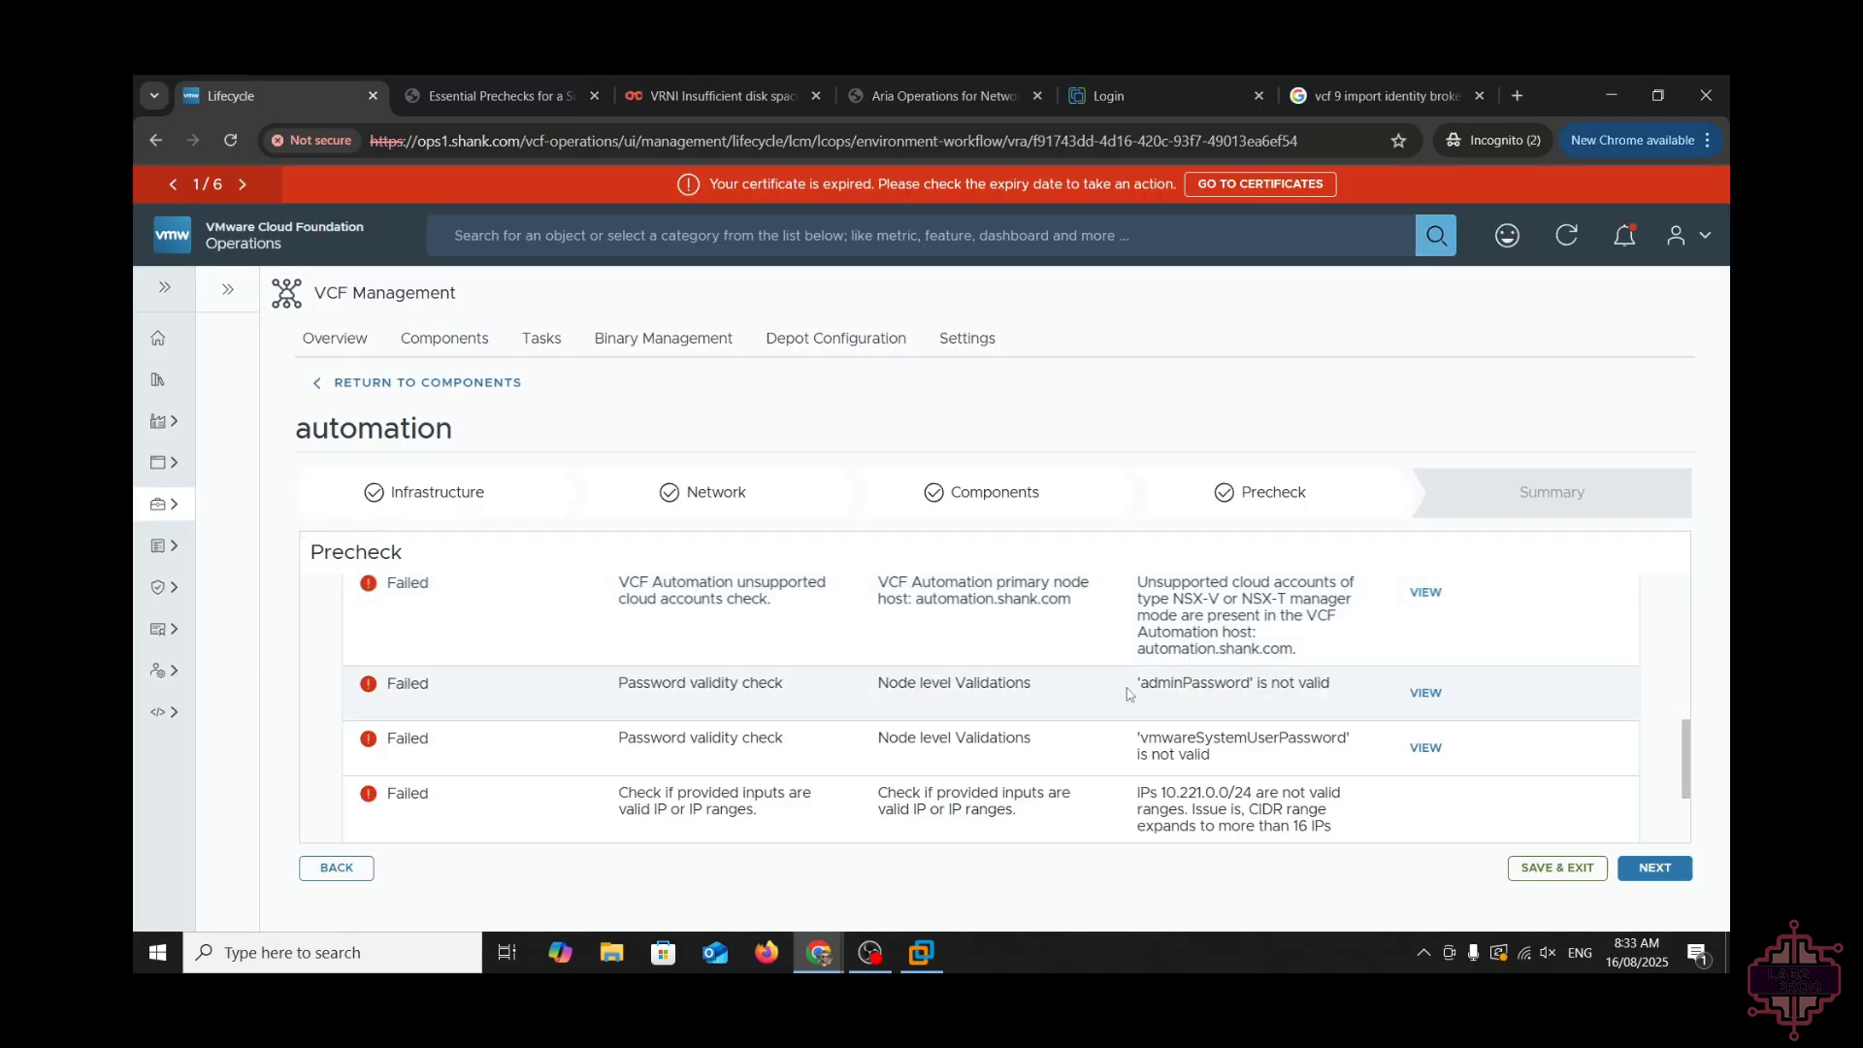
- Examine the result description of the check on whether the provided inputs are valid IPs or IP ranges
{"action": "scroll", "coordinate": [1077, 706], "scroll_direction": "down", "scroll_amount": 1}
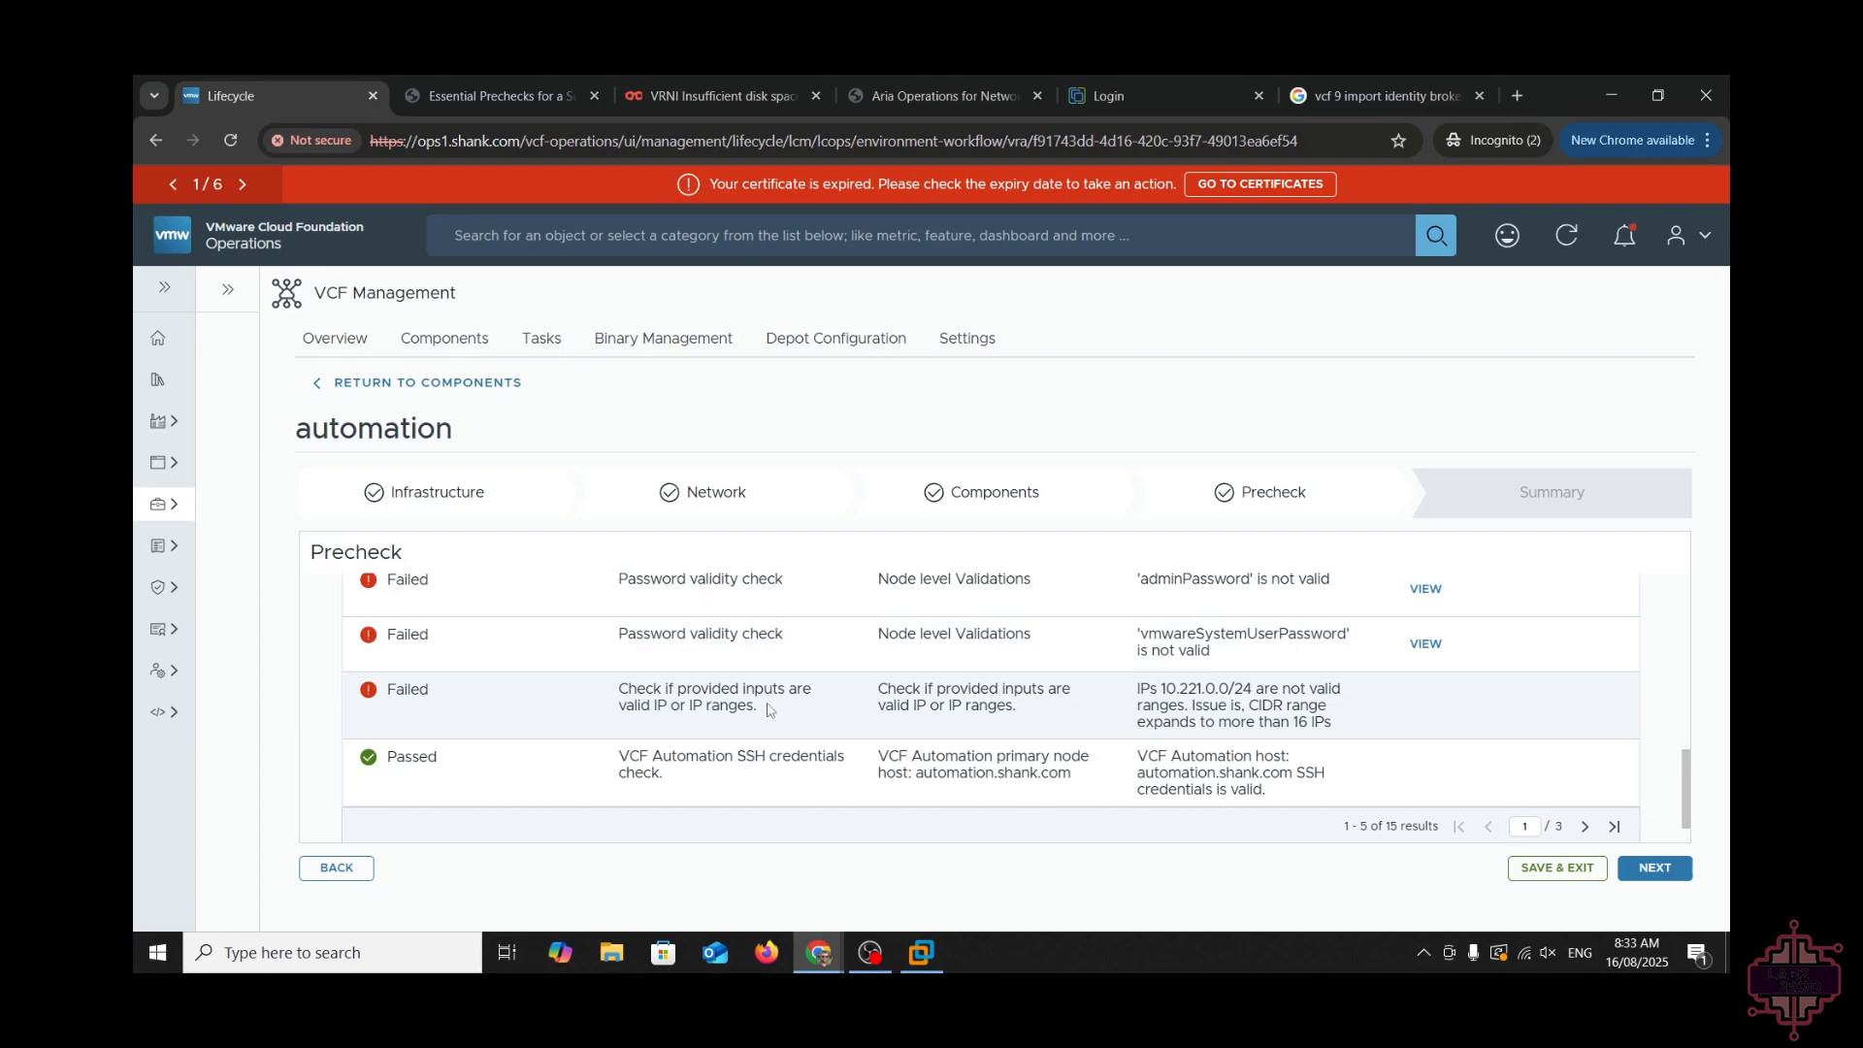
{"action": "left_click_drag", "start_coordinate": [1135, 692], "coordinate": [1293, 690]}
{"action": "left_click", "coordinate": [1407, 697]}
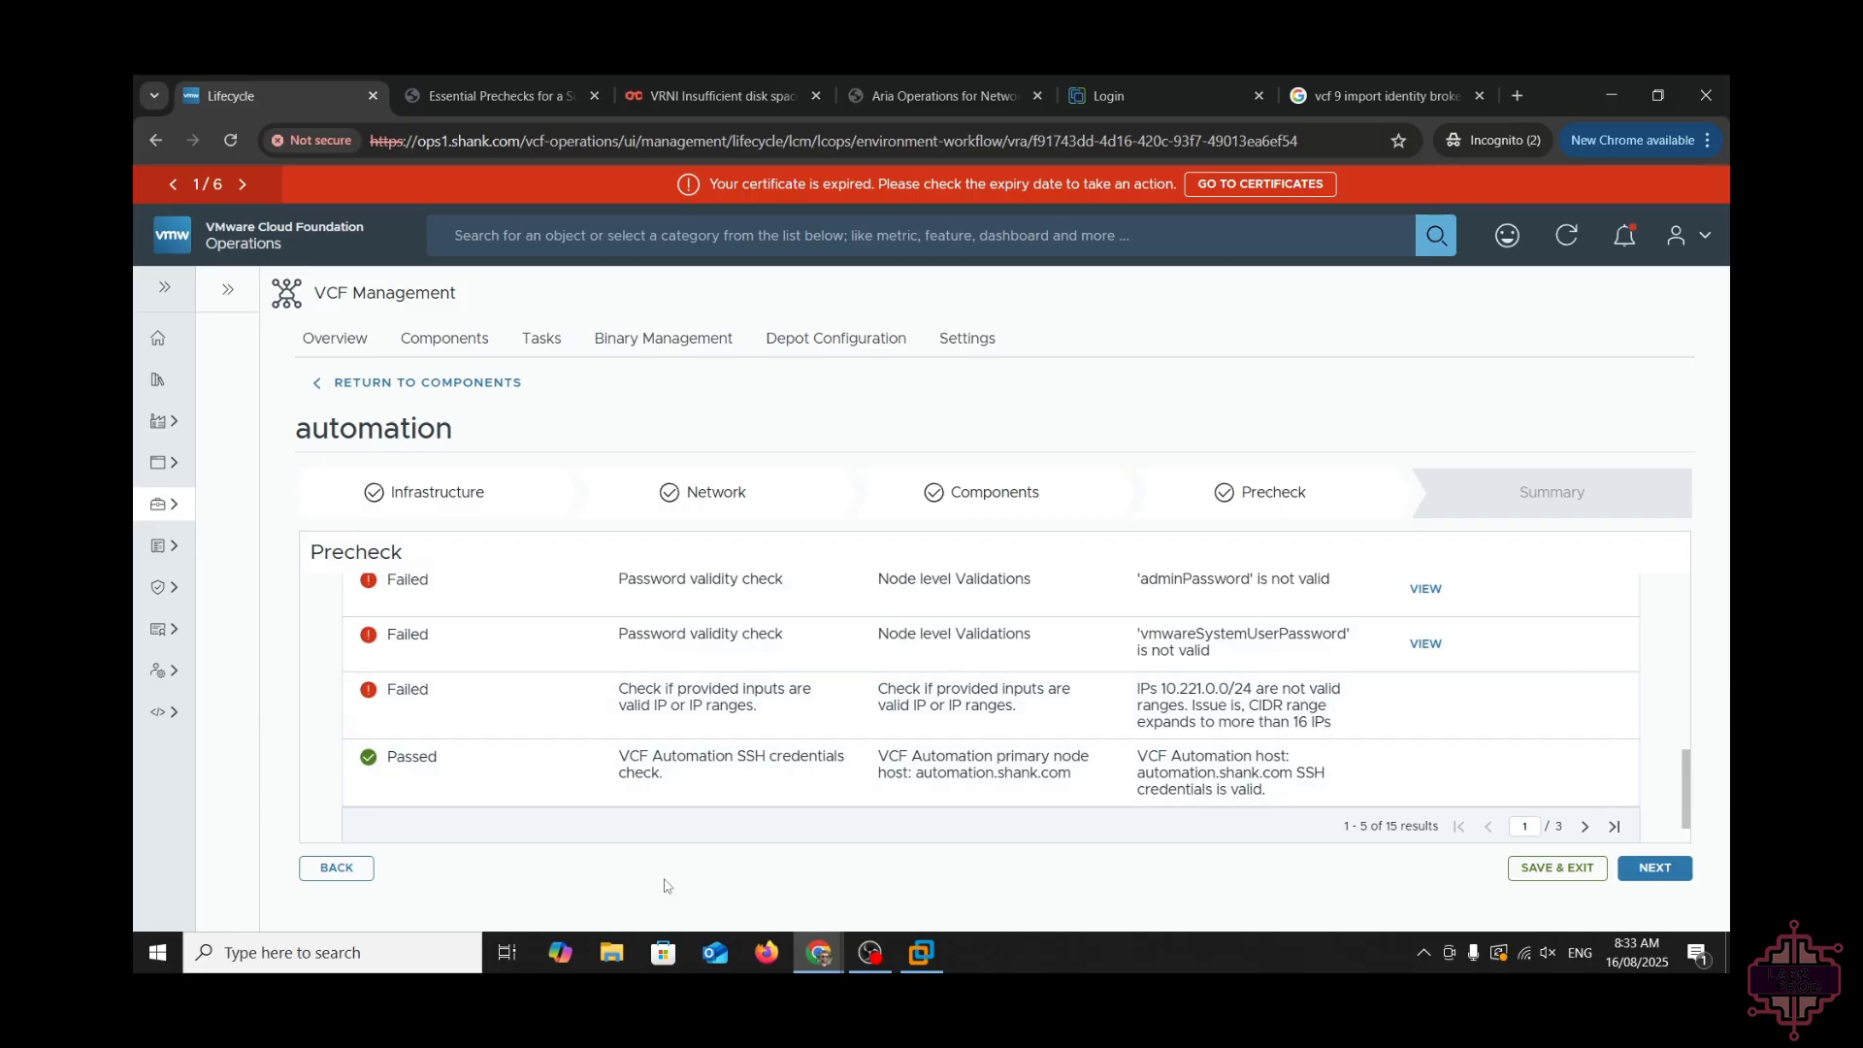
{"action": "scroll", "coordinate": [1133, 683], "scroll_direction": "up", "scroll_amount": 1}
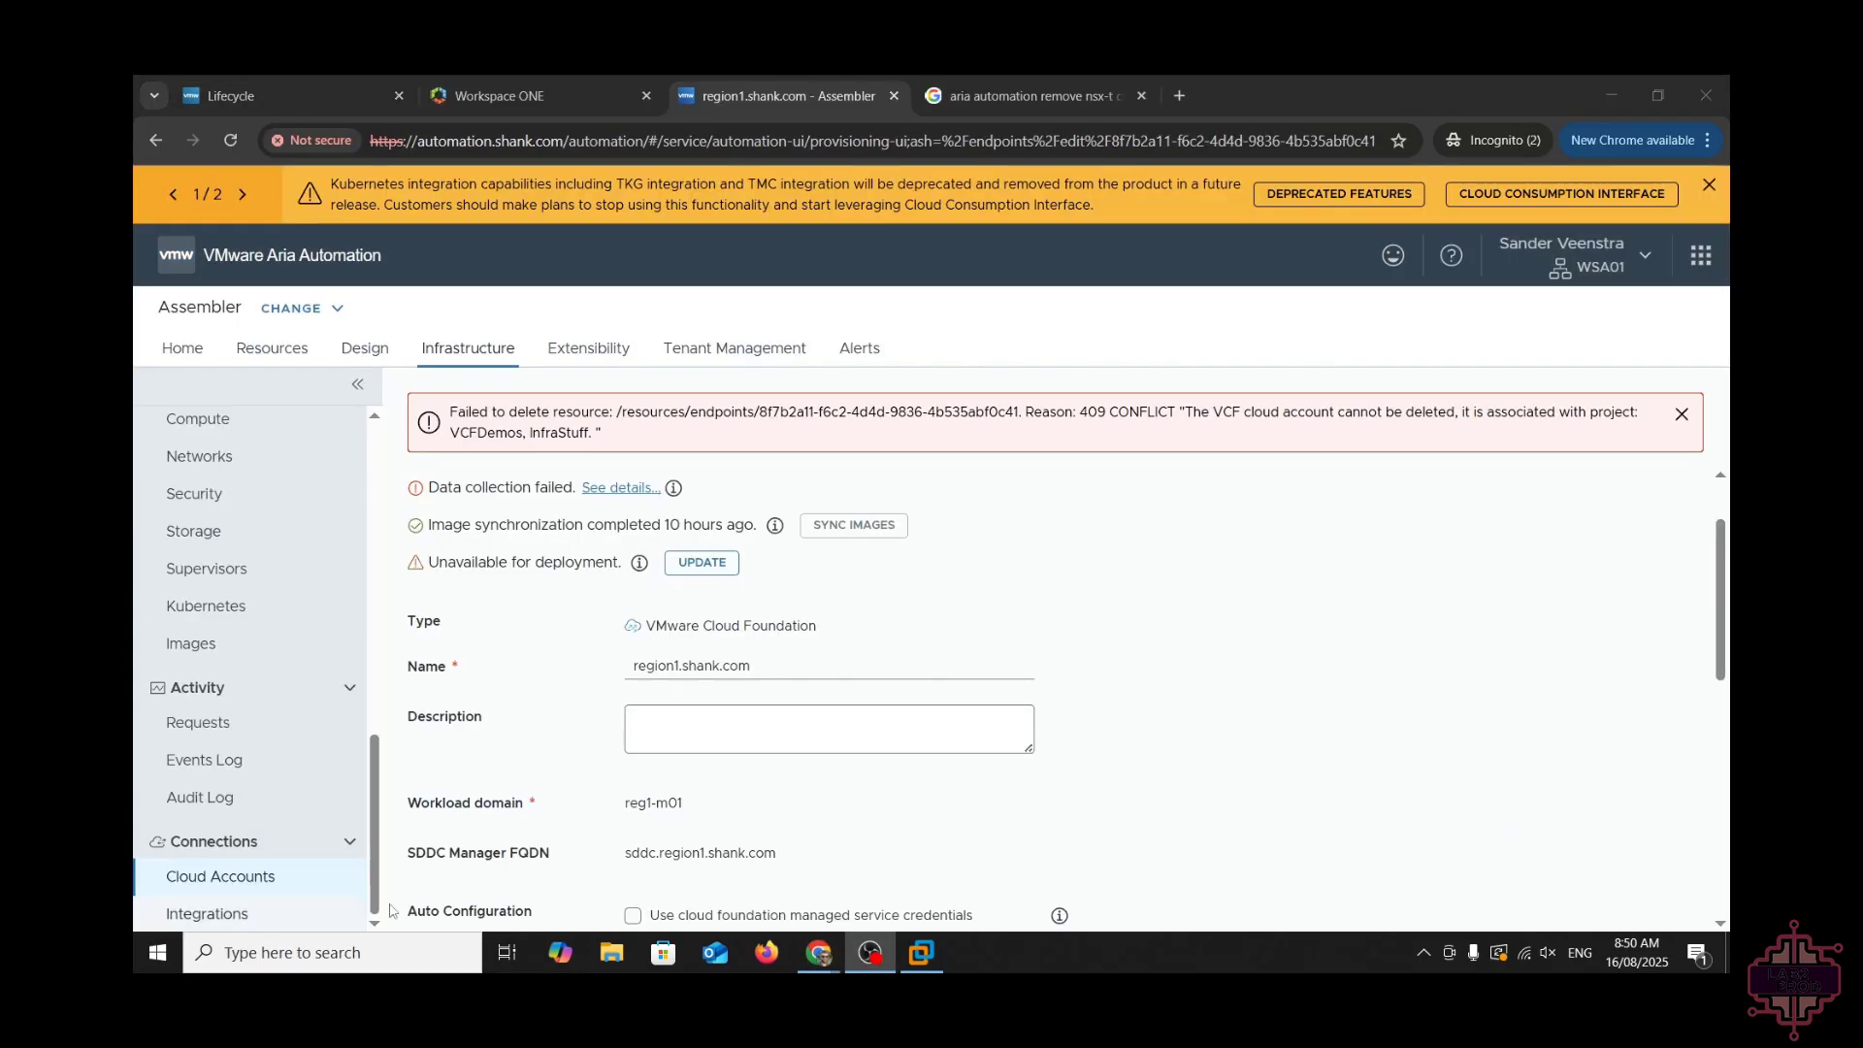
- Switch to VCF Operations Lifecycle and read the recommendation about unsupported NSX-V or NSX-T manager mode cloud accounts
{"action": "left_click", "coordinate": [524, 95]}
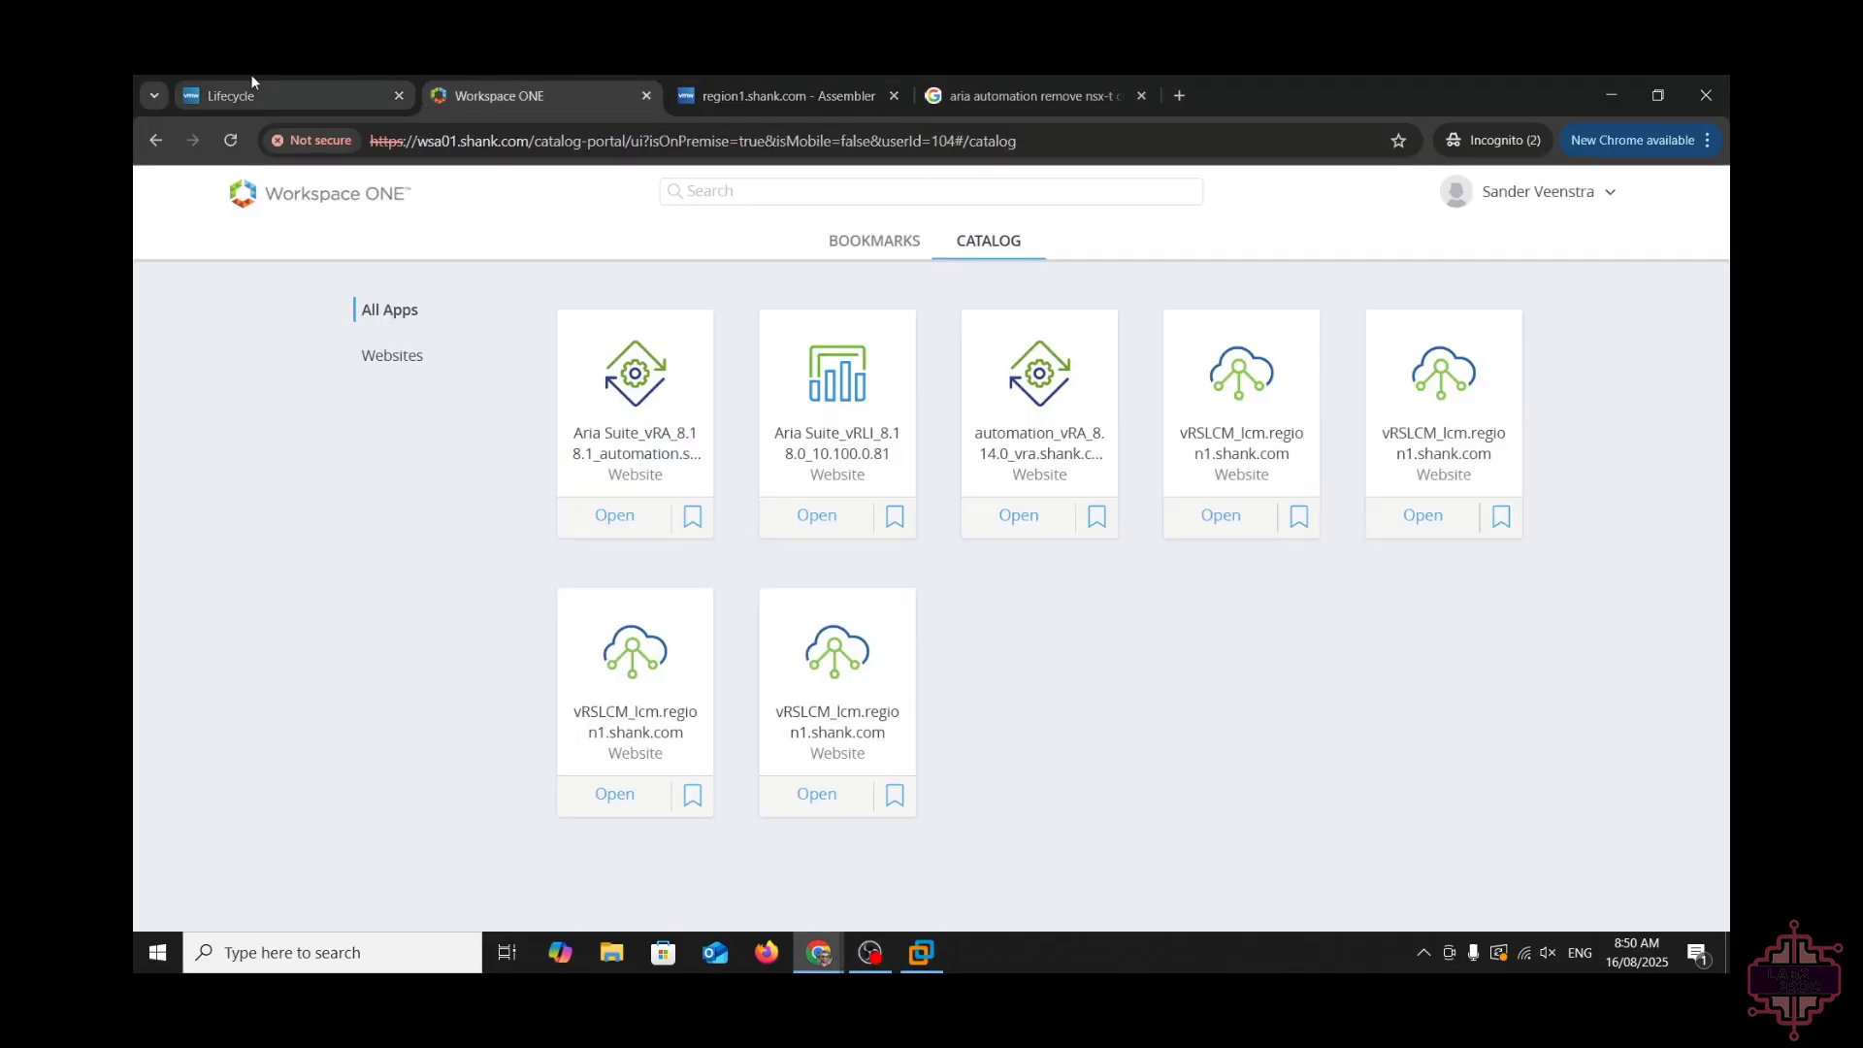
{"action": "left_click", "coordinate": [262, 95]}
{"action": "left_click_drag", "start_coordinate": [921, 544], "coordinate": [1110, 534]}
{"action": "left_click", "coordinate": [1134, 553]}
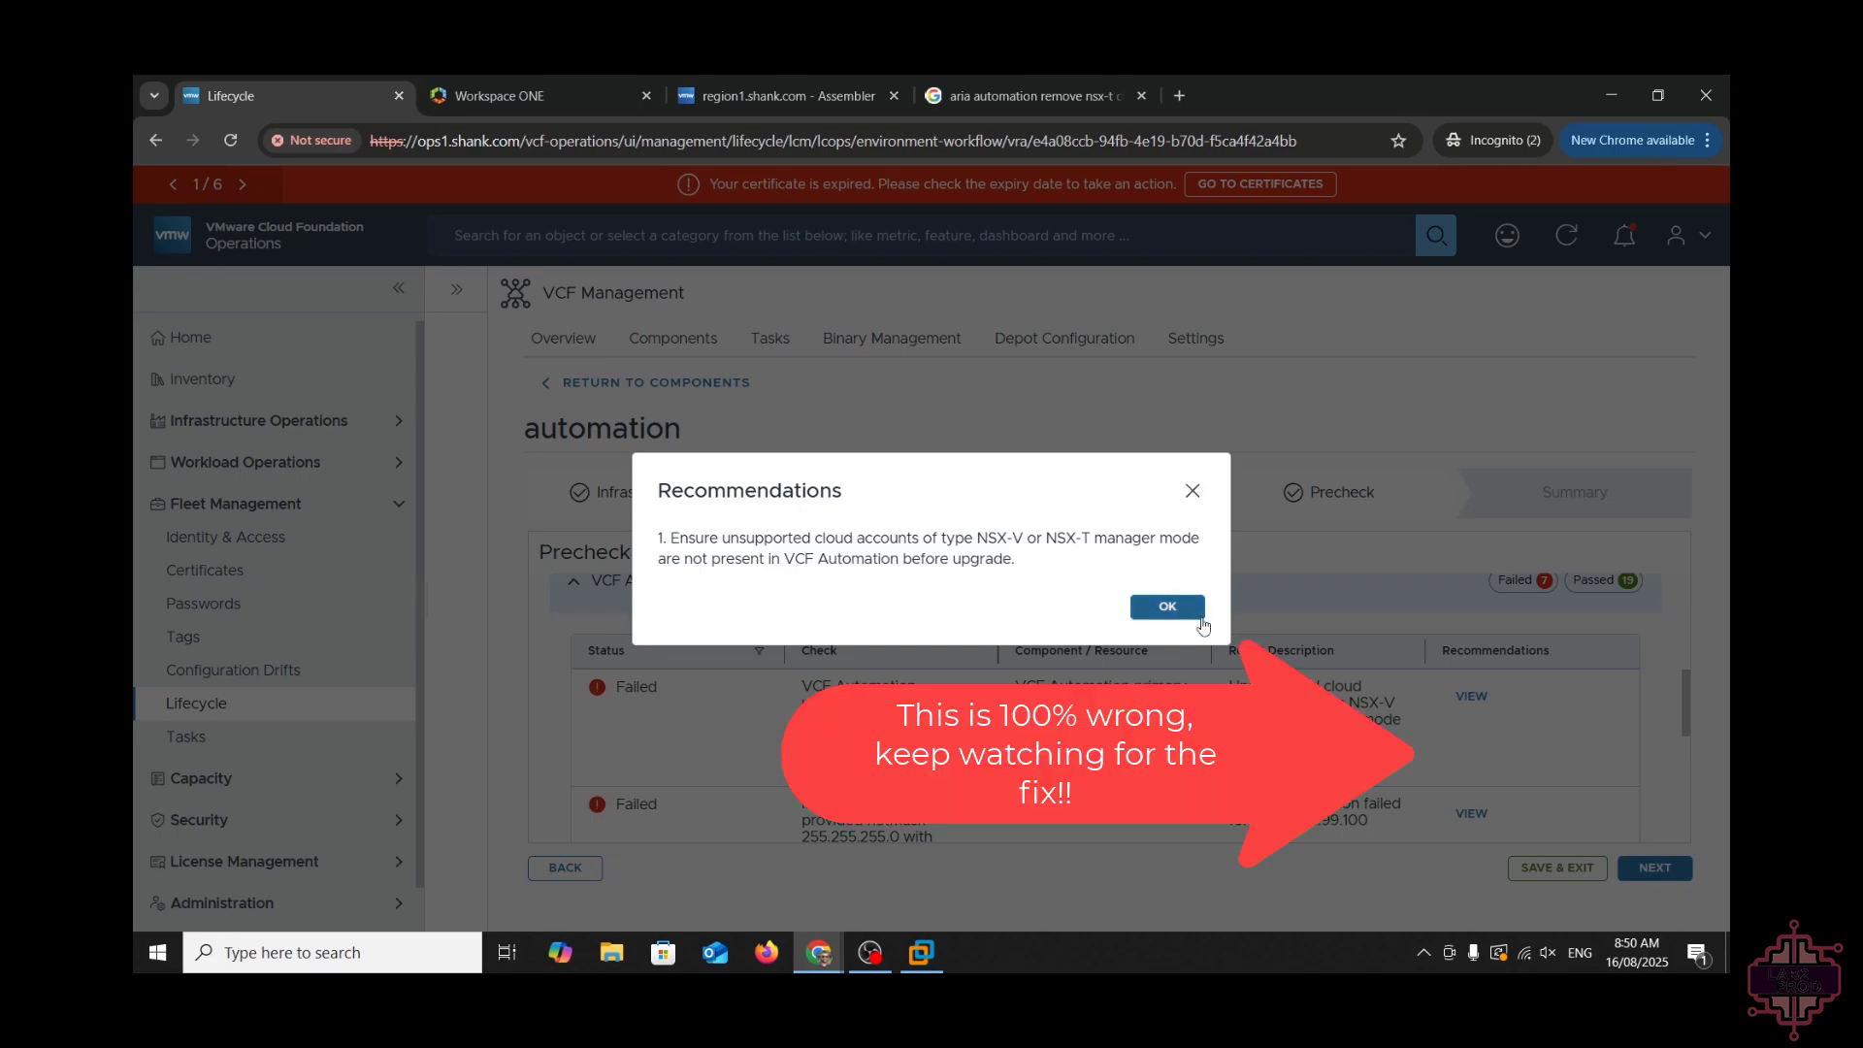
- Switch to Aria Automation Assembler and examine the region1.shank.com cloud account's NSX mode and the projects named in its deletion error
{"action": "left_click", "coordinate": [776, 77]}
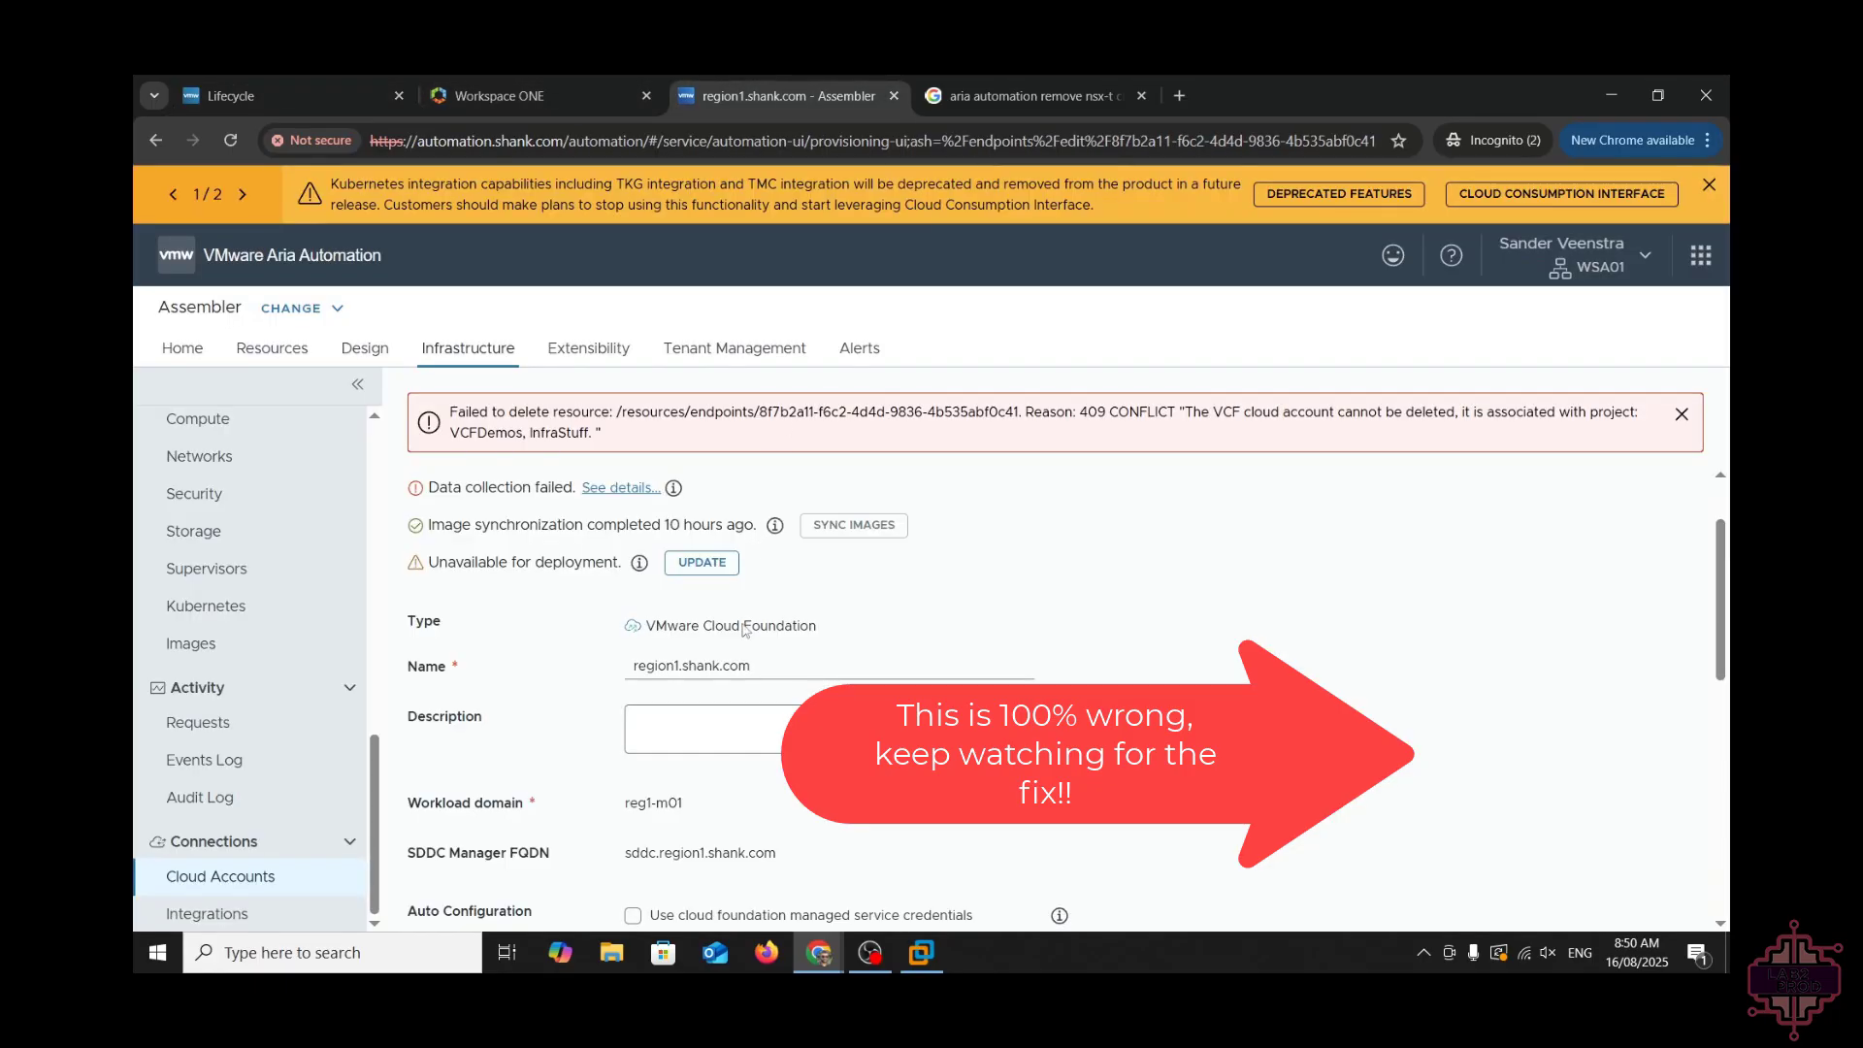
{"action": "scroll", "coordinate": [759, 559], "scroll_direction": "down", "scroll_amount": 2}
{"action": "scroll", "coordinate": [1041, 400], "scroll_direction": "up", "scroll_amount": 3}
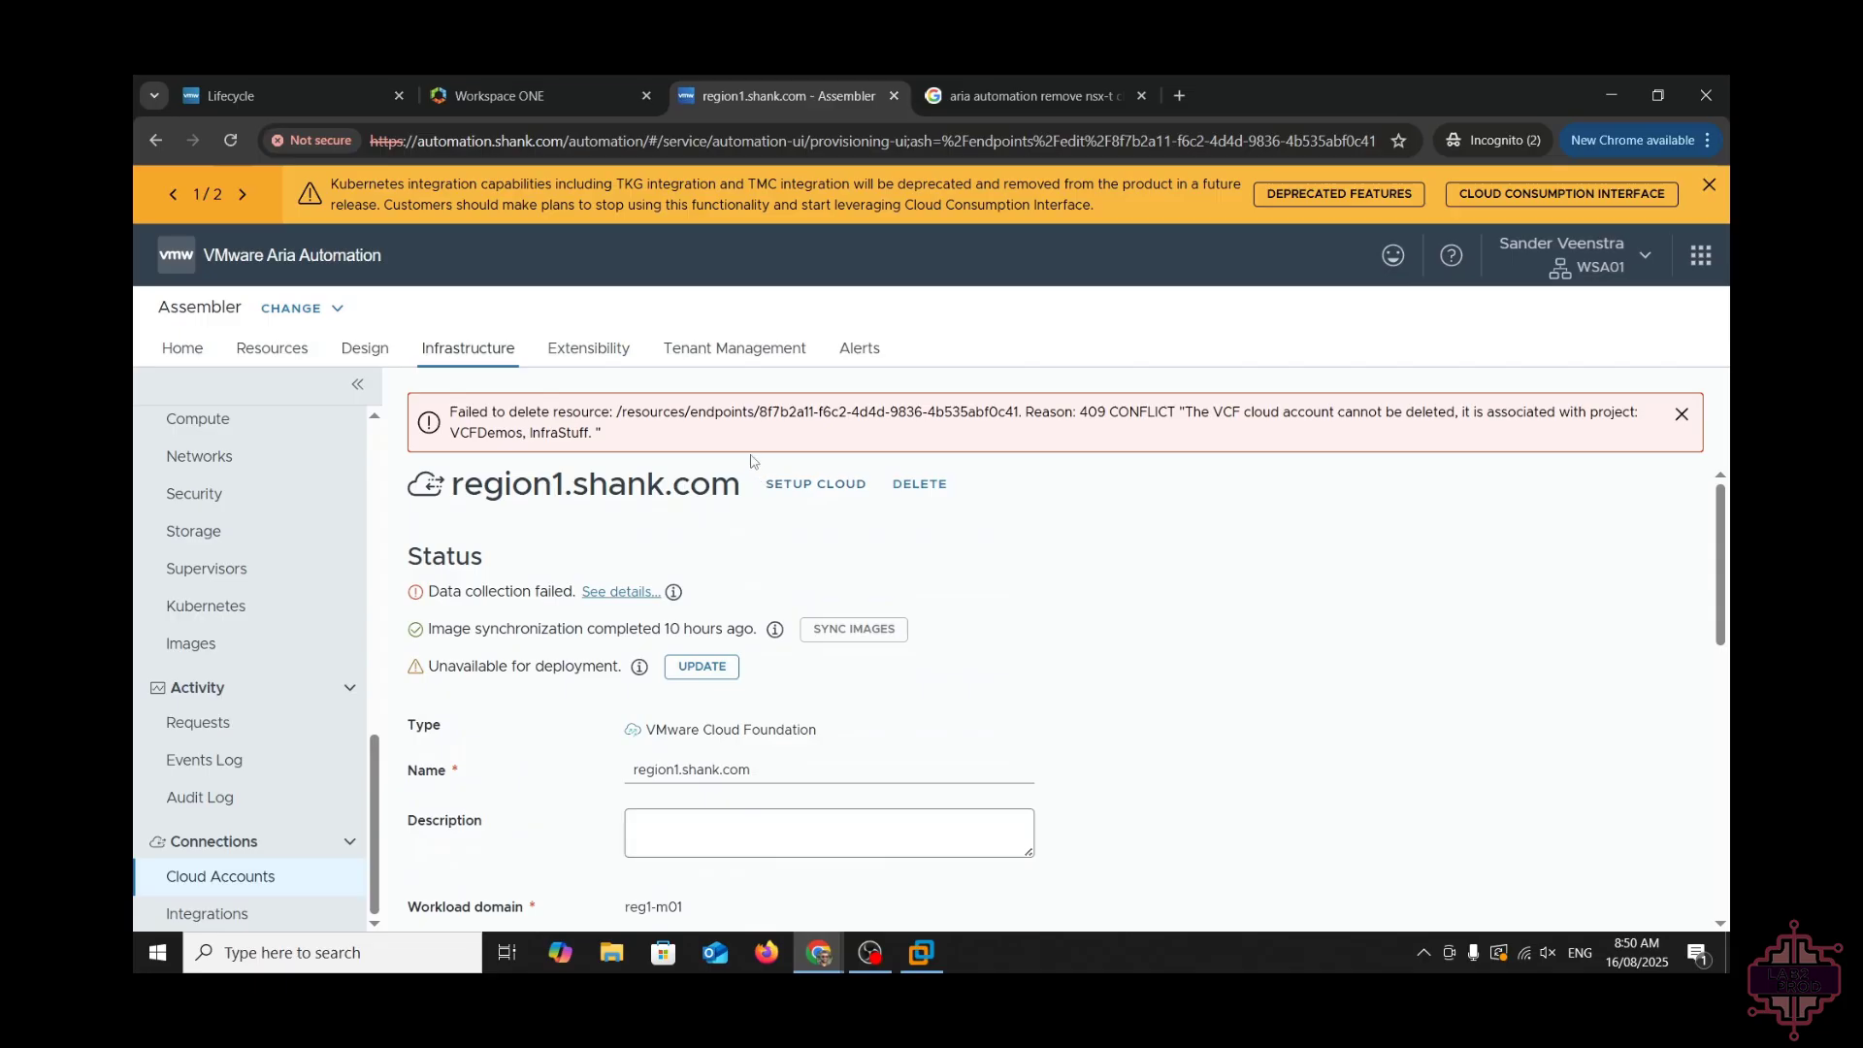
{"action": "scroll", "coordinate": [854, 645], "scroll_direction": "down", "scroll_amount": 5}
{"action": "scroll", "coordinate": [860, 651], "scroll_direction": "down", "scroll_amount": 2}
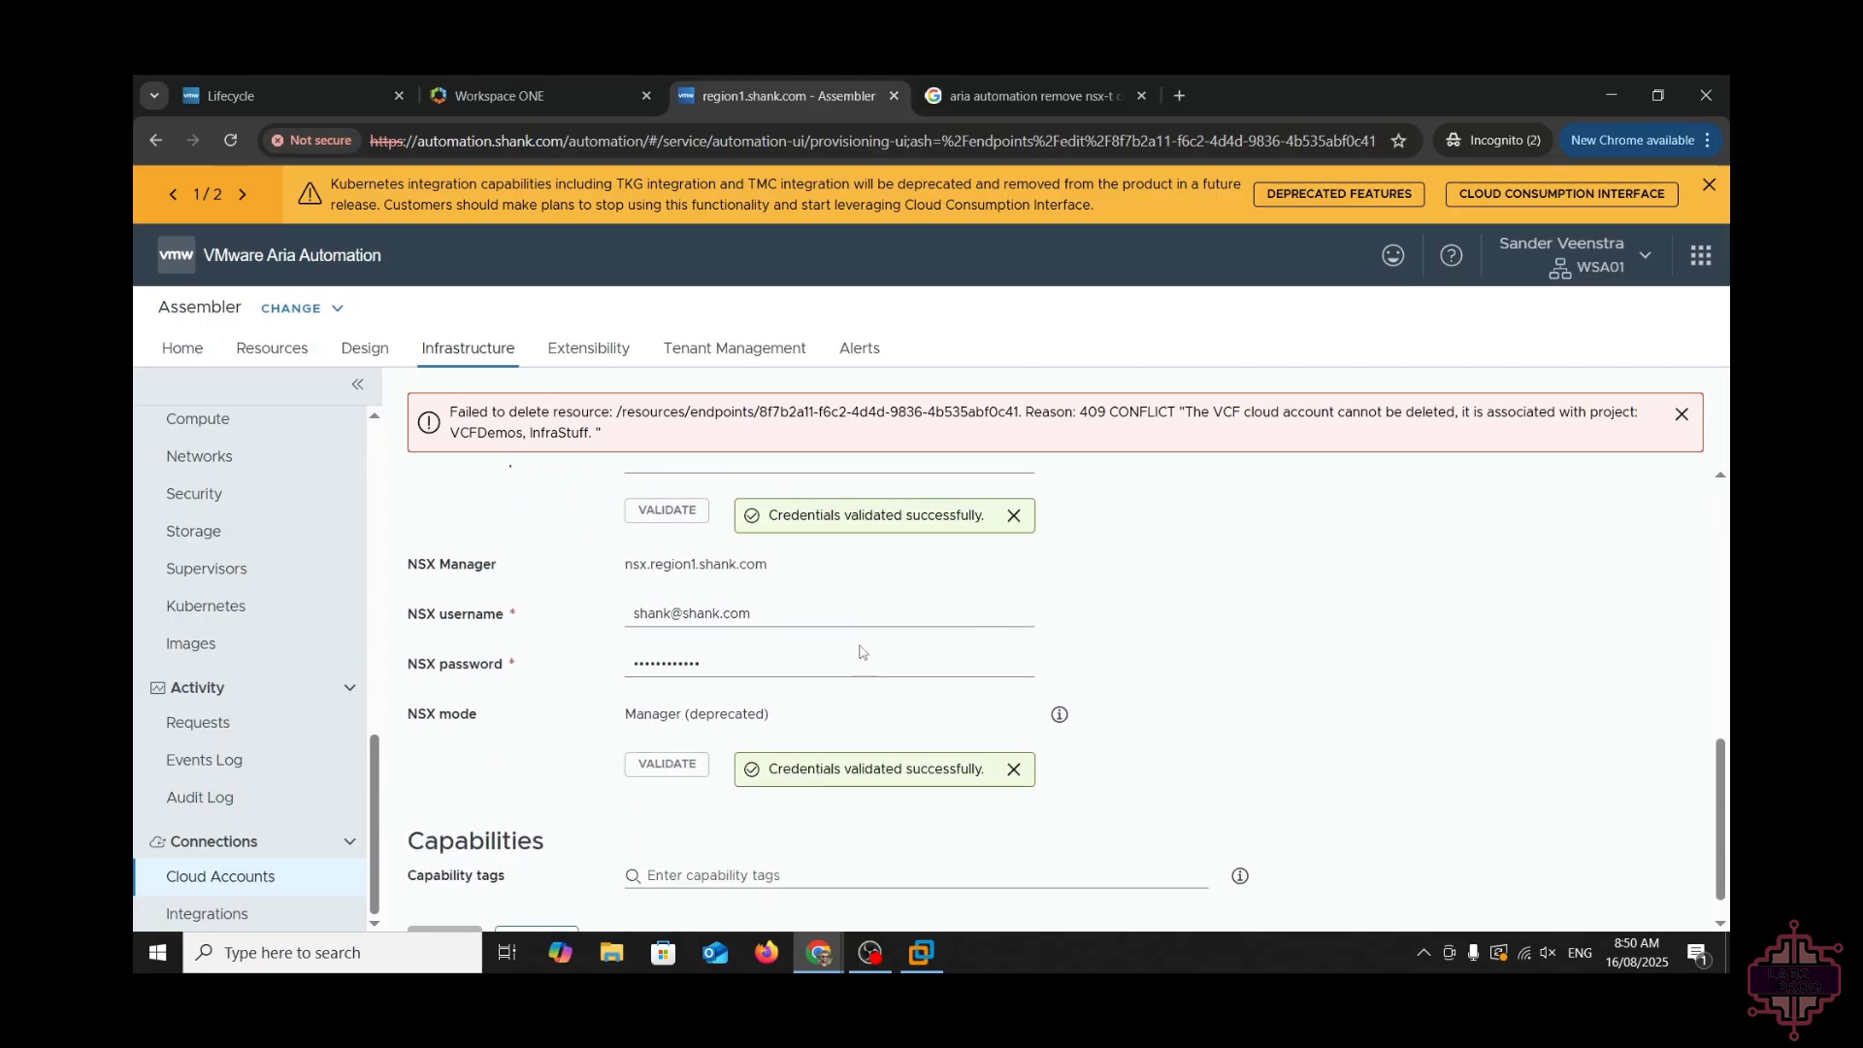
{"action": "scroll", "coordinate": [698, 776], "scroll_direction": "up", "scroll_amount": 7}
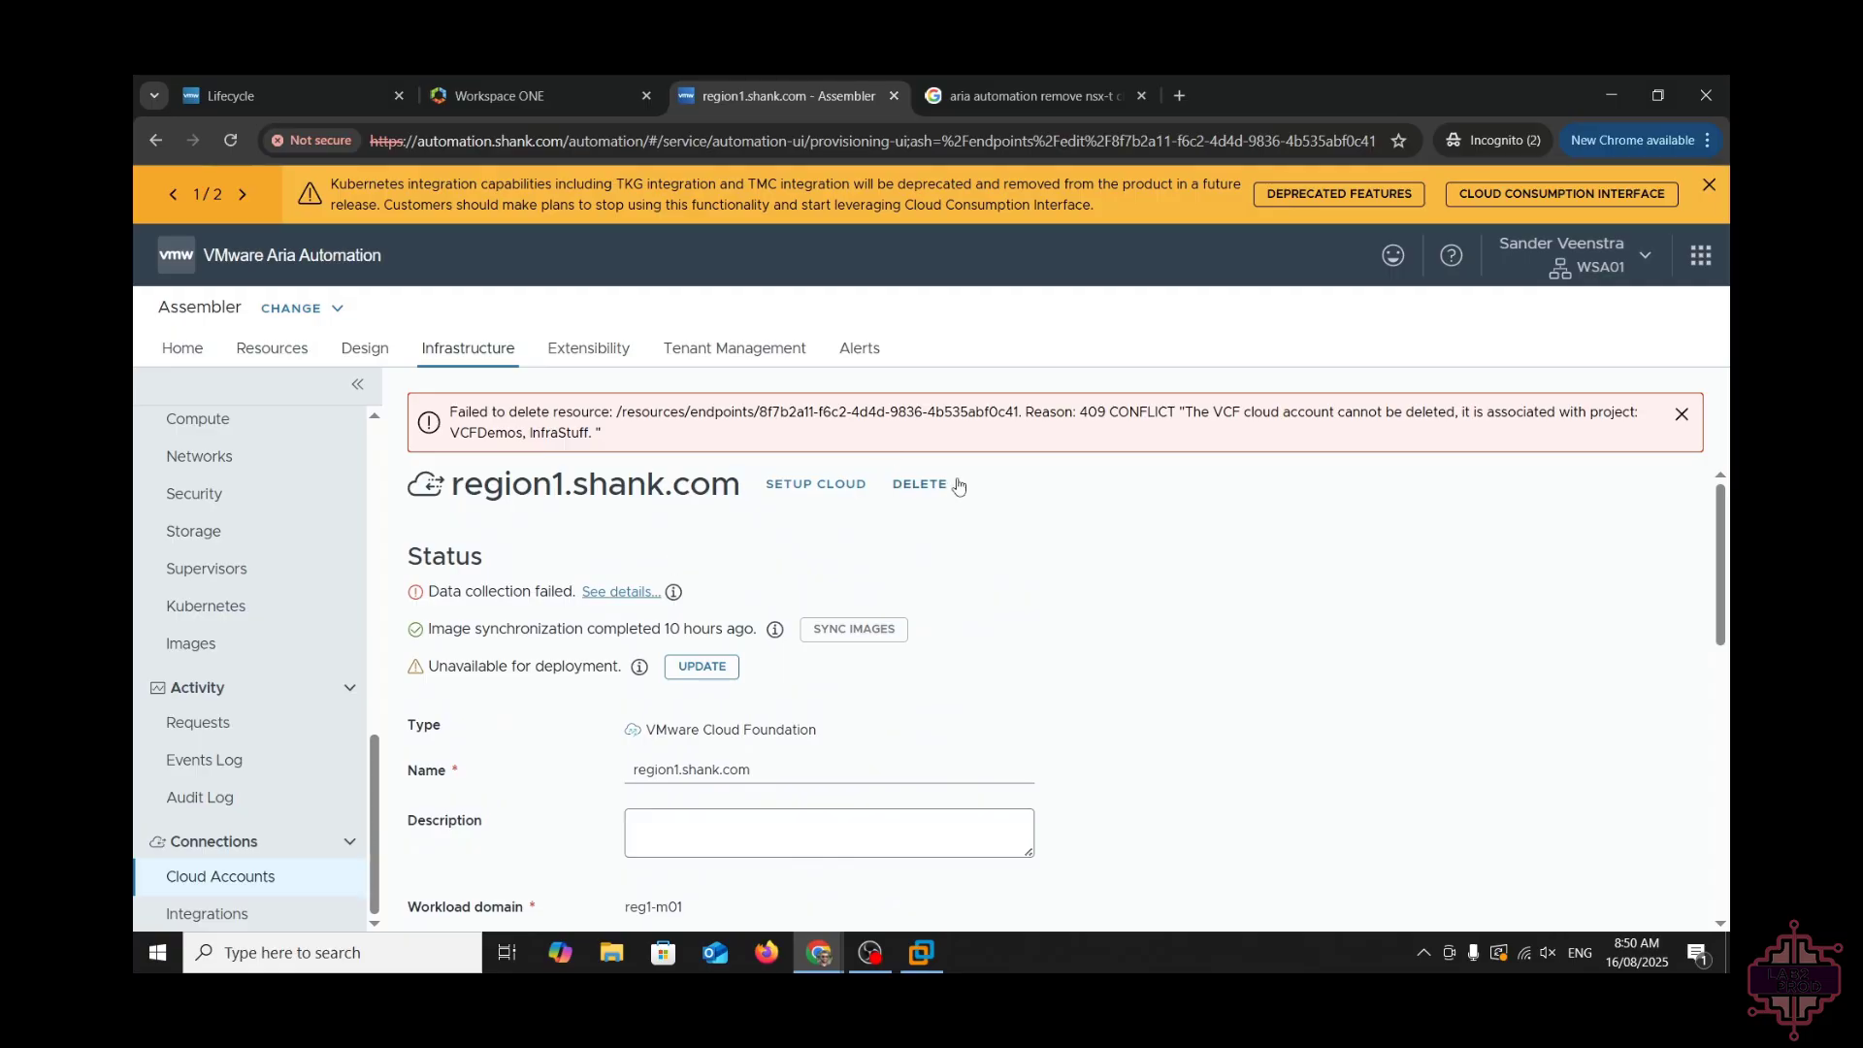
{"action": "left_click_drag", "start_coordinate": [460, 439], "coordinate": [573, 439]}
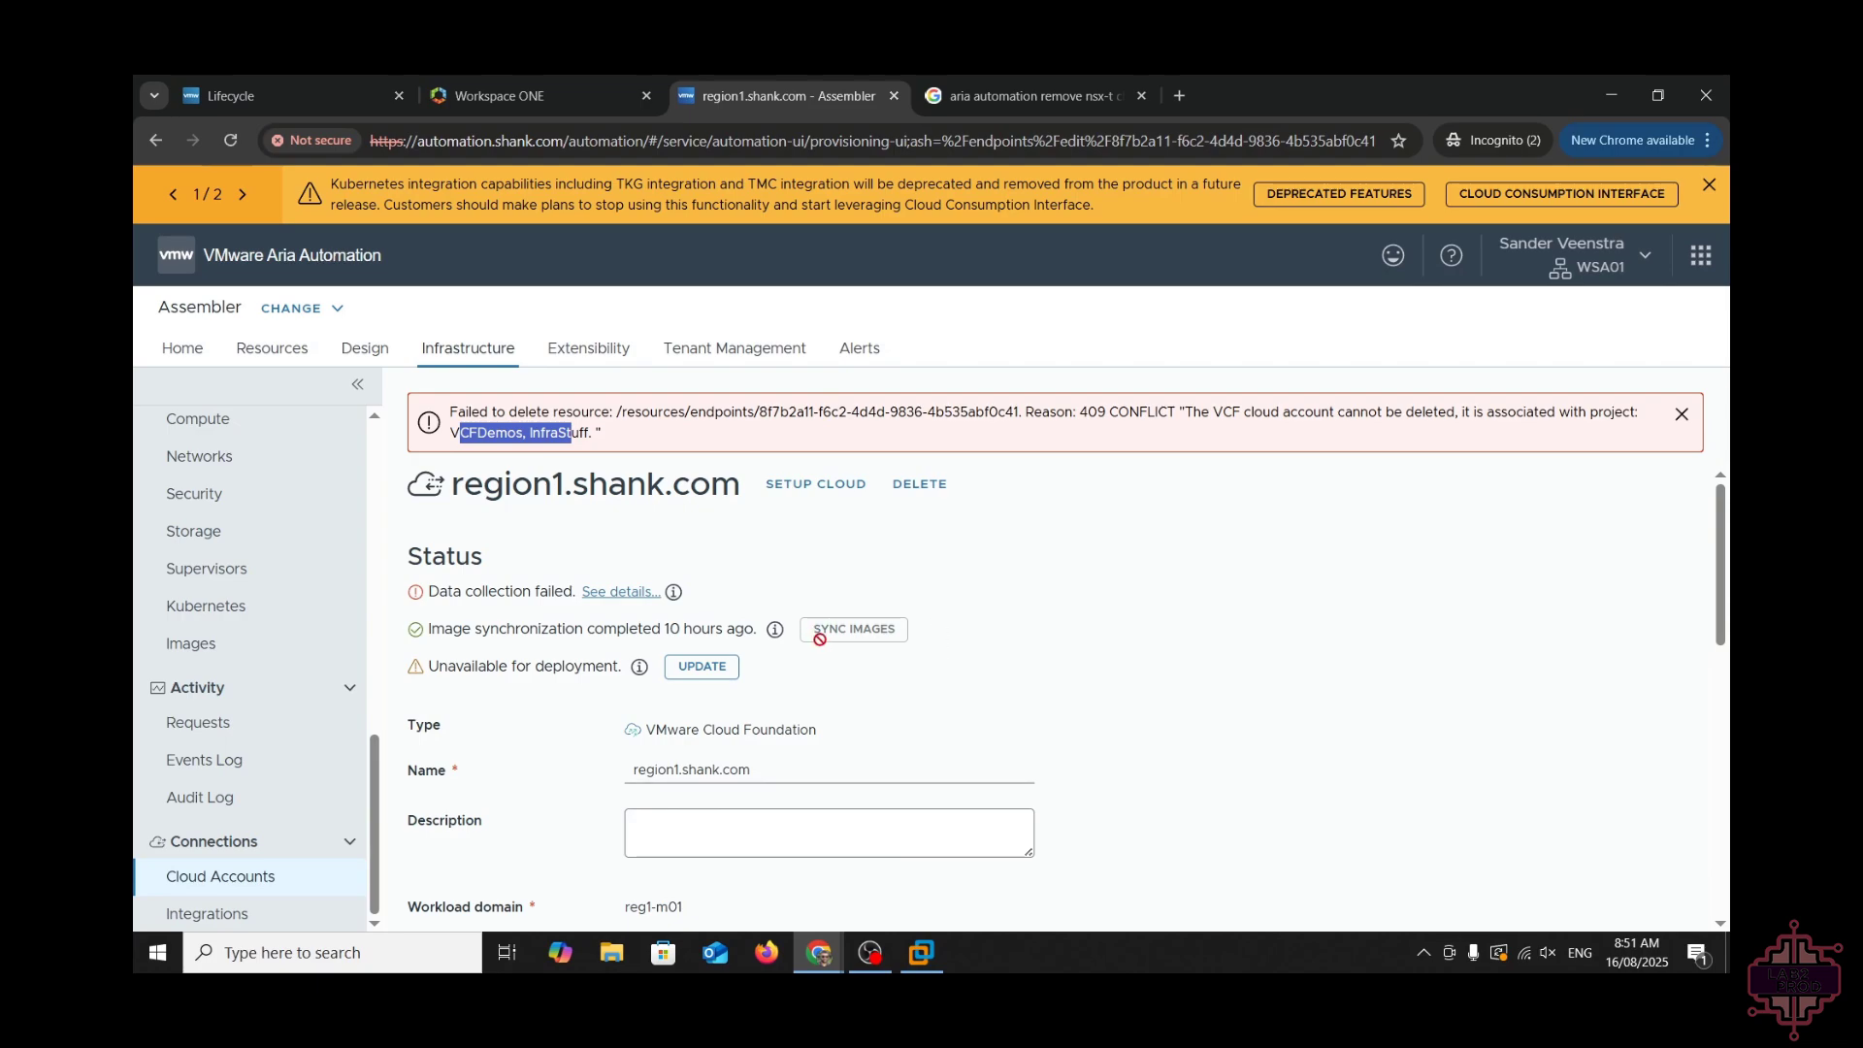
{"action": "left_click", "coordinate": [1282, 623]}
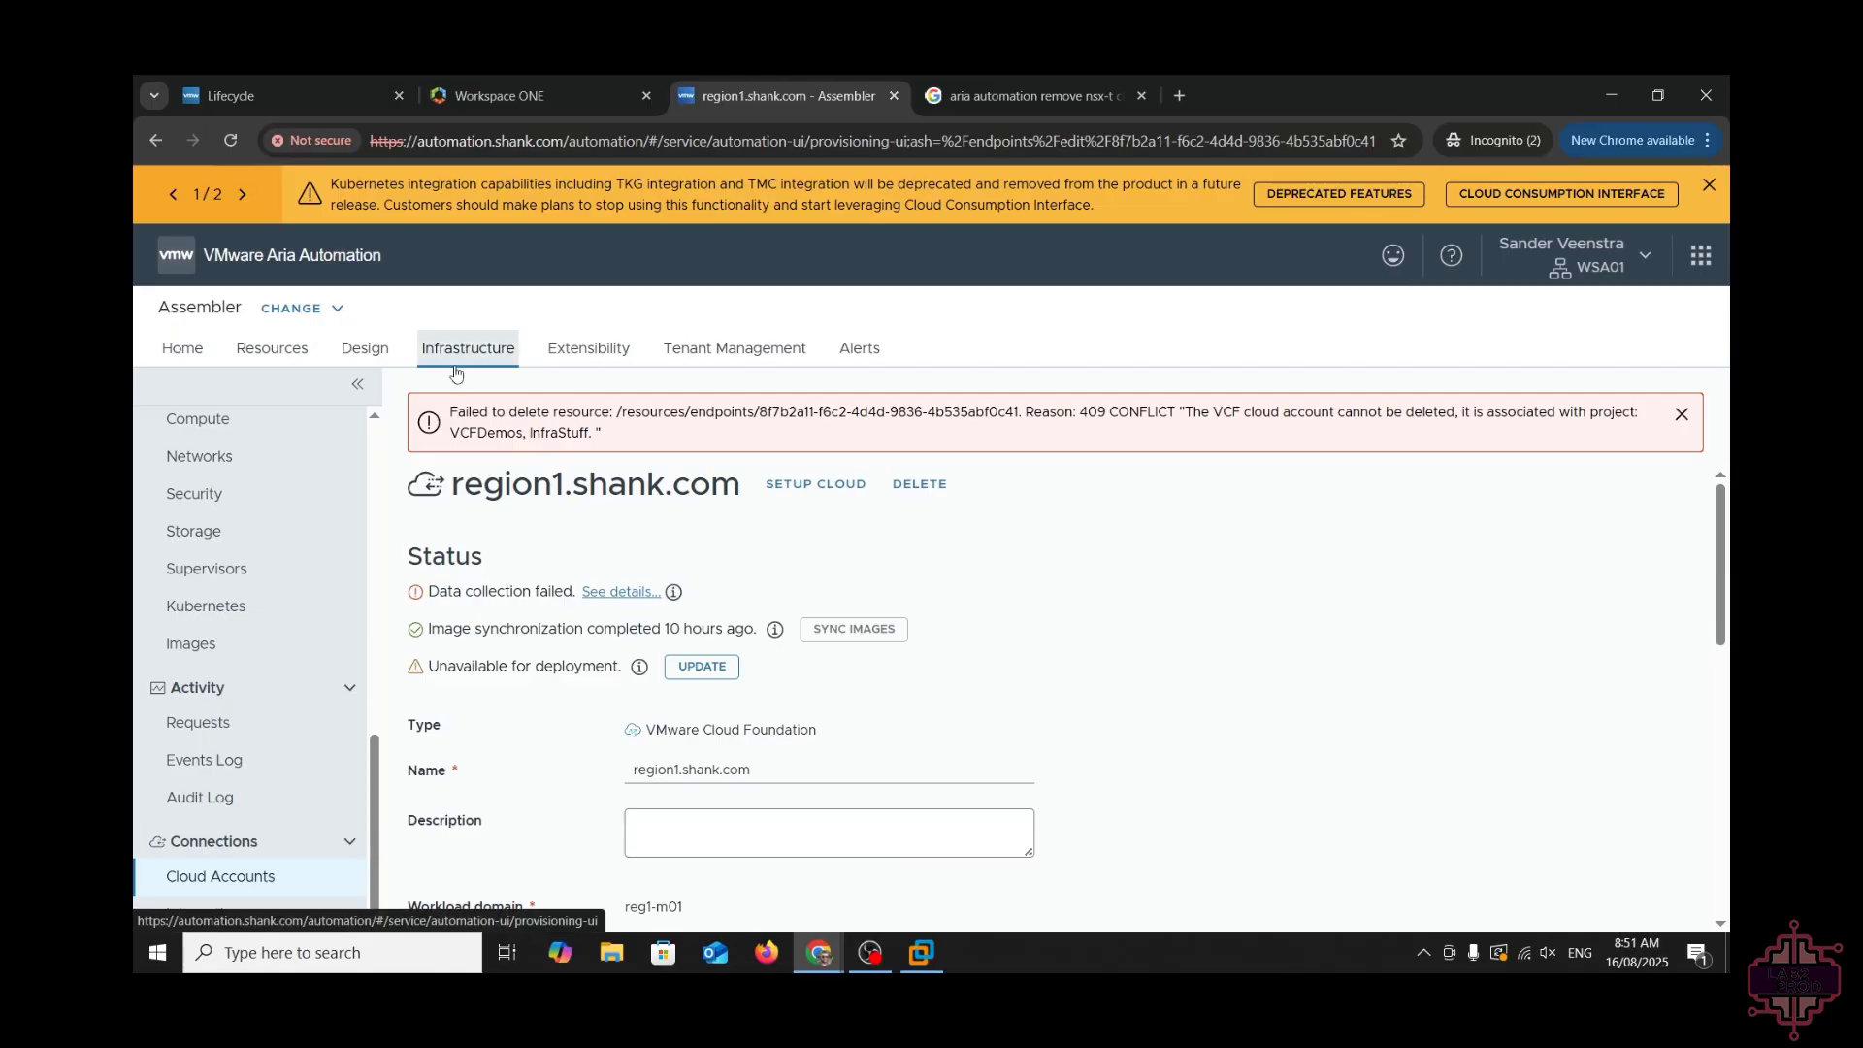
- Check which projects the Assembler templates and deployments belong to, and return to the region1.shank.com cloud account
{"action": "left_click", "coordinate": [364, 349]}
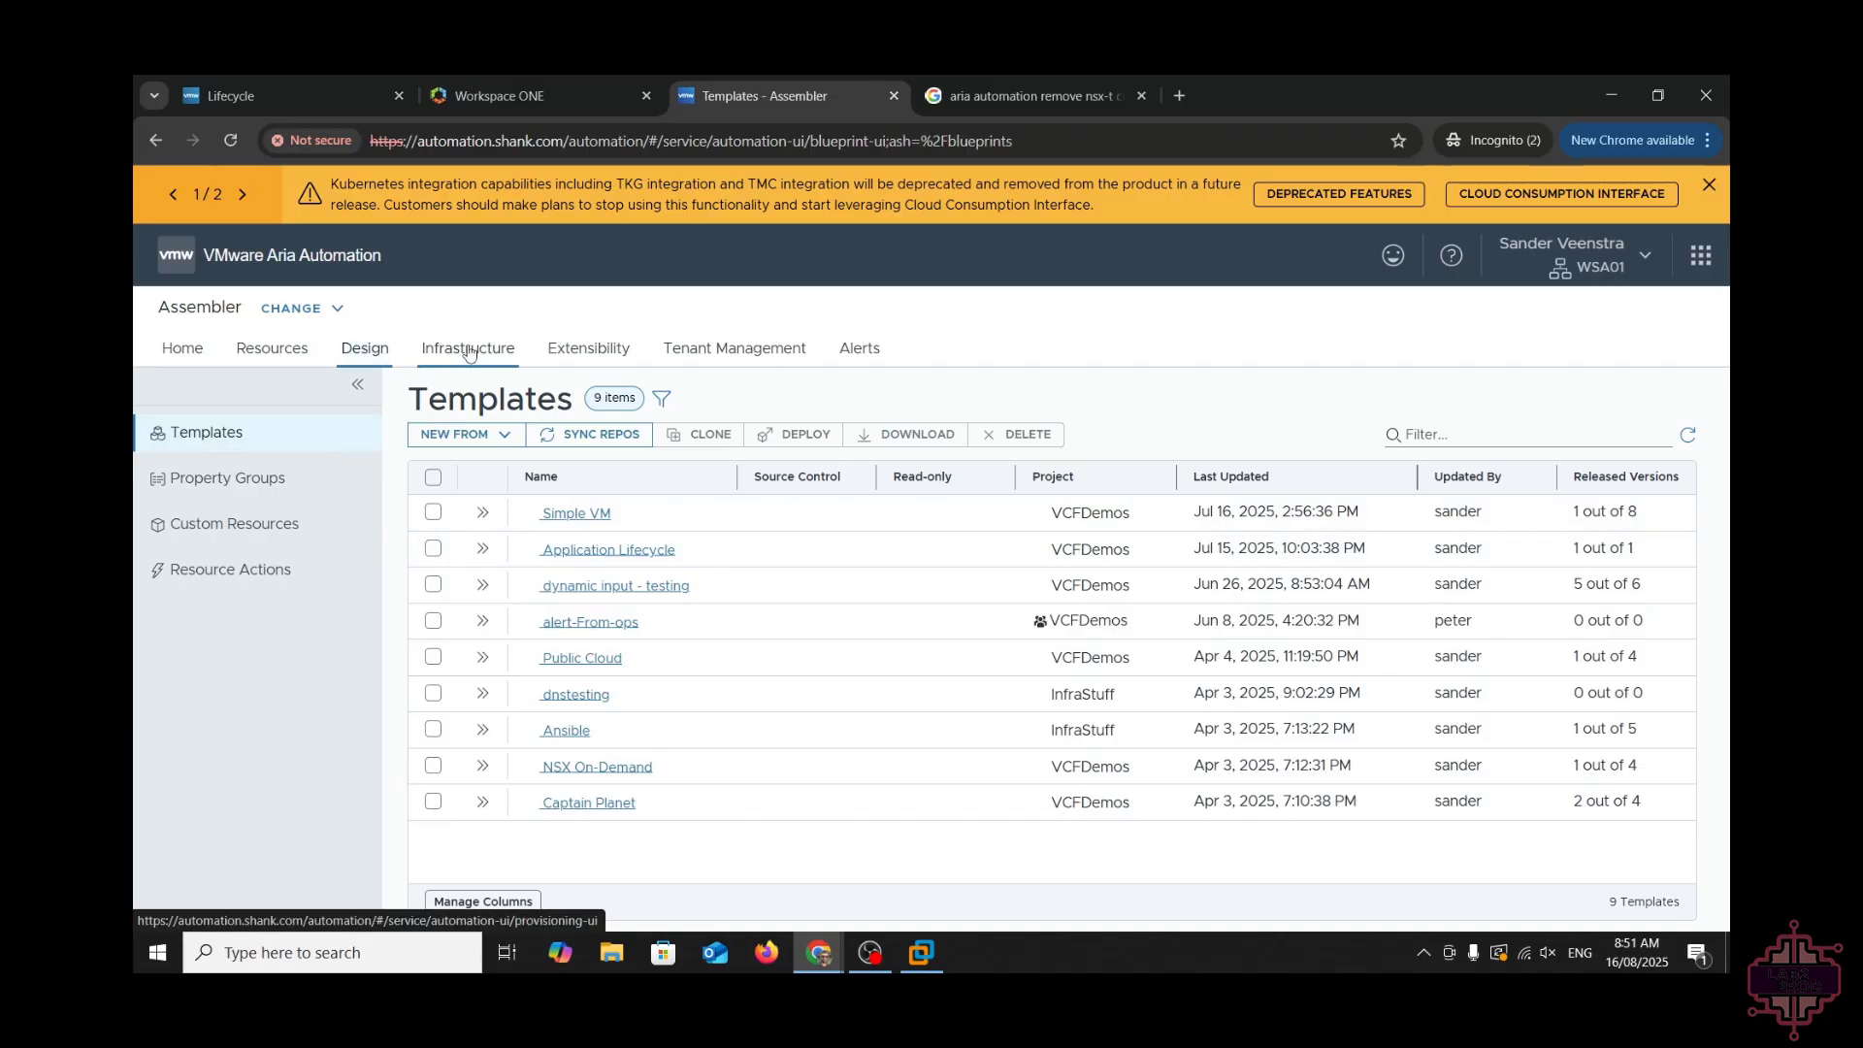
{"action": "left_click", "coordinate": [272, 348]}
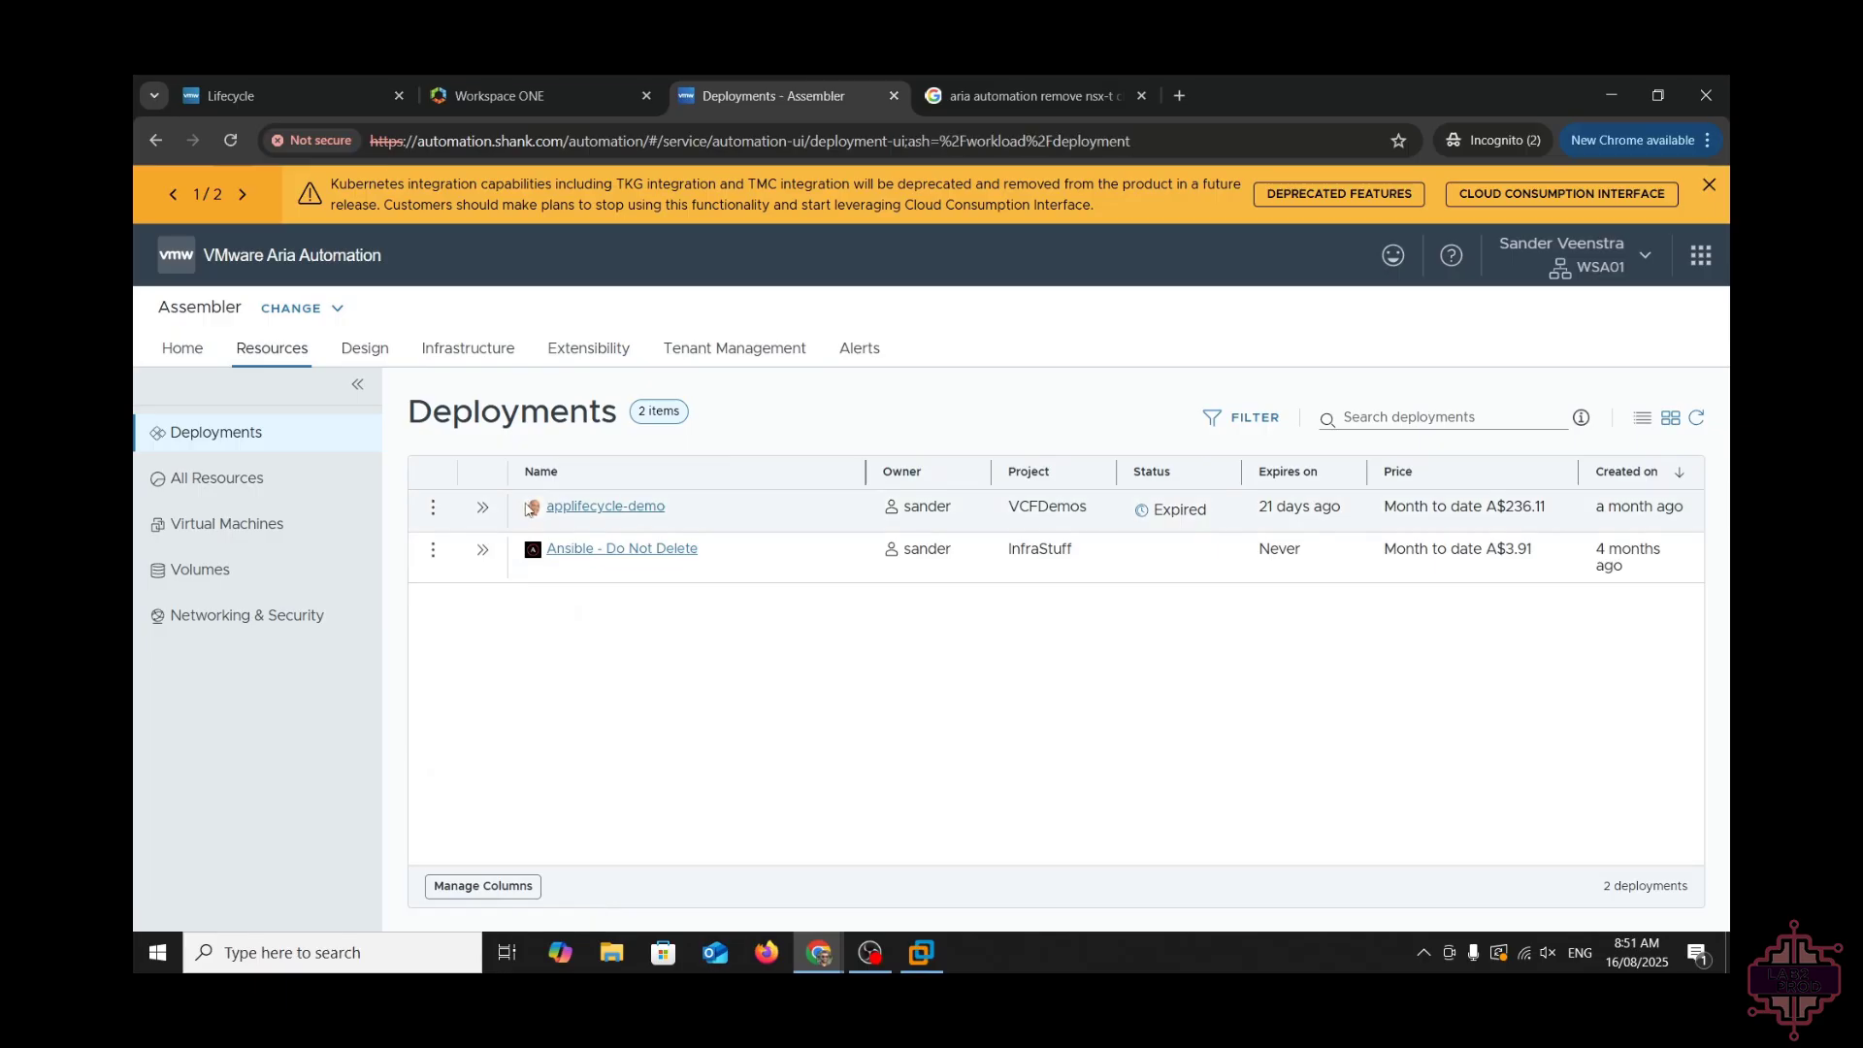
{"action": "left_click", "coordinate": [468, 349]}
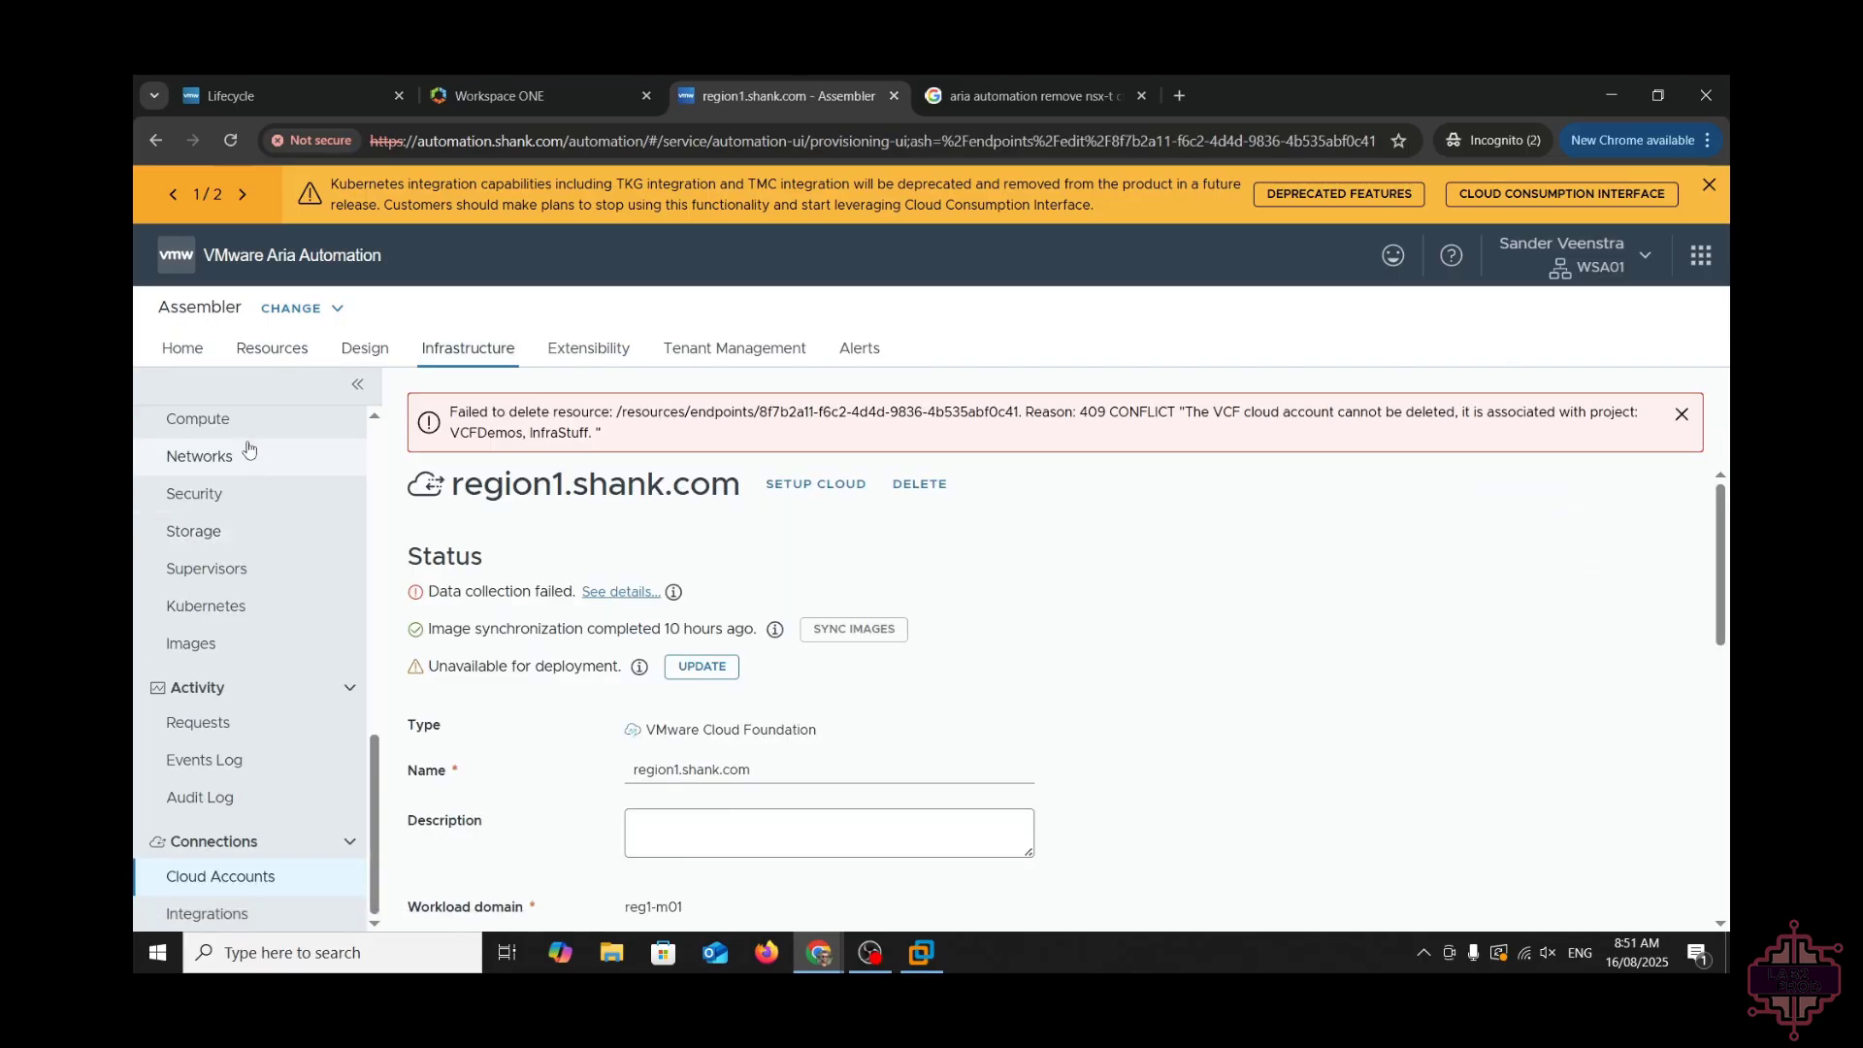
- Open the list of Assembler projects, discarding the unsaved changes to the region1.shank.com cloud account
{"action": "scroll", "coordinate": [270, 555], "scroll_direction": "up", "scroll_amount": 5}
{"action": "scroll", "coordinate": [270, 555], "scroll_direction": "up", "scroll_amount": 5}
{"action": "left_click", "coordinate": [194, 466]}
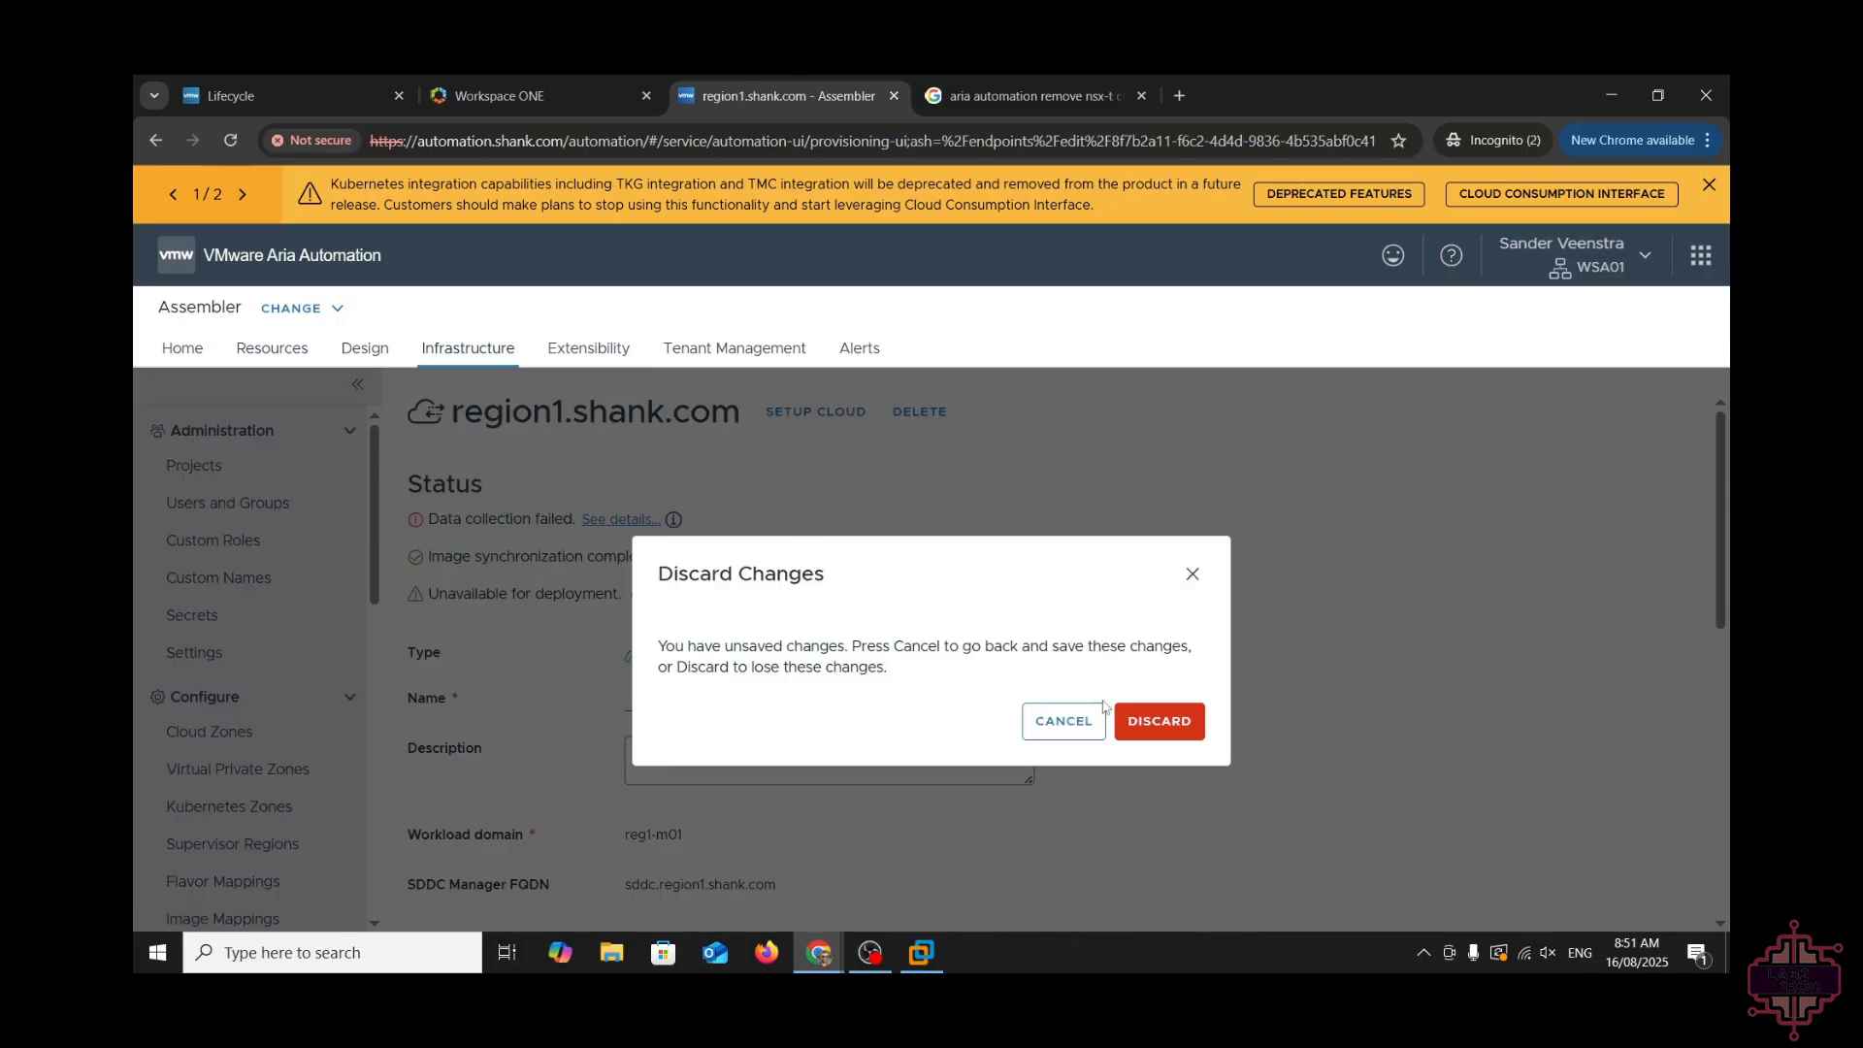
{"action": "left_click", "coordinate": [1160, 723]}
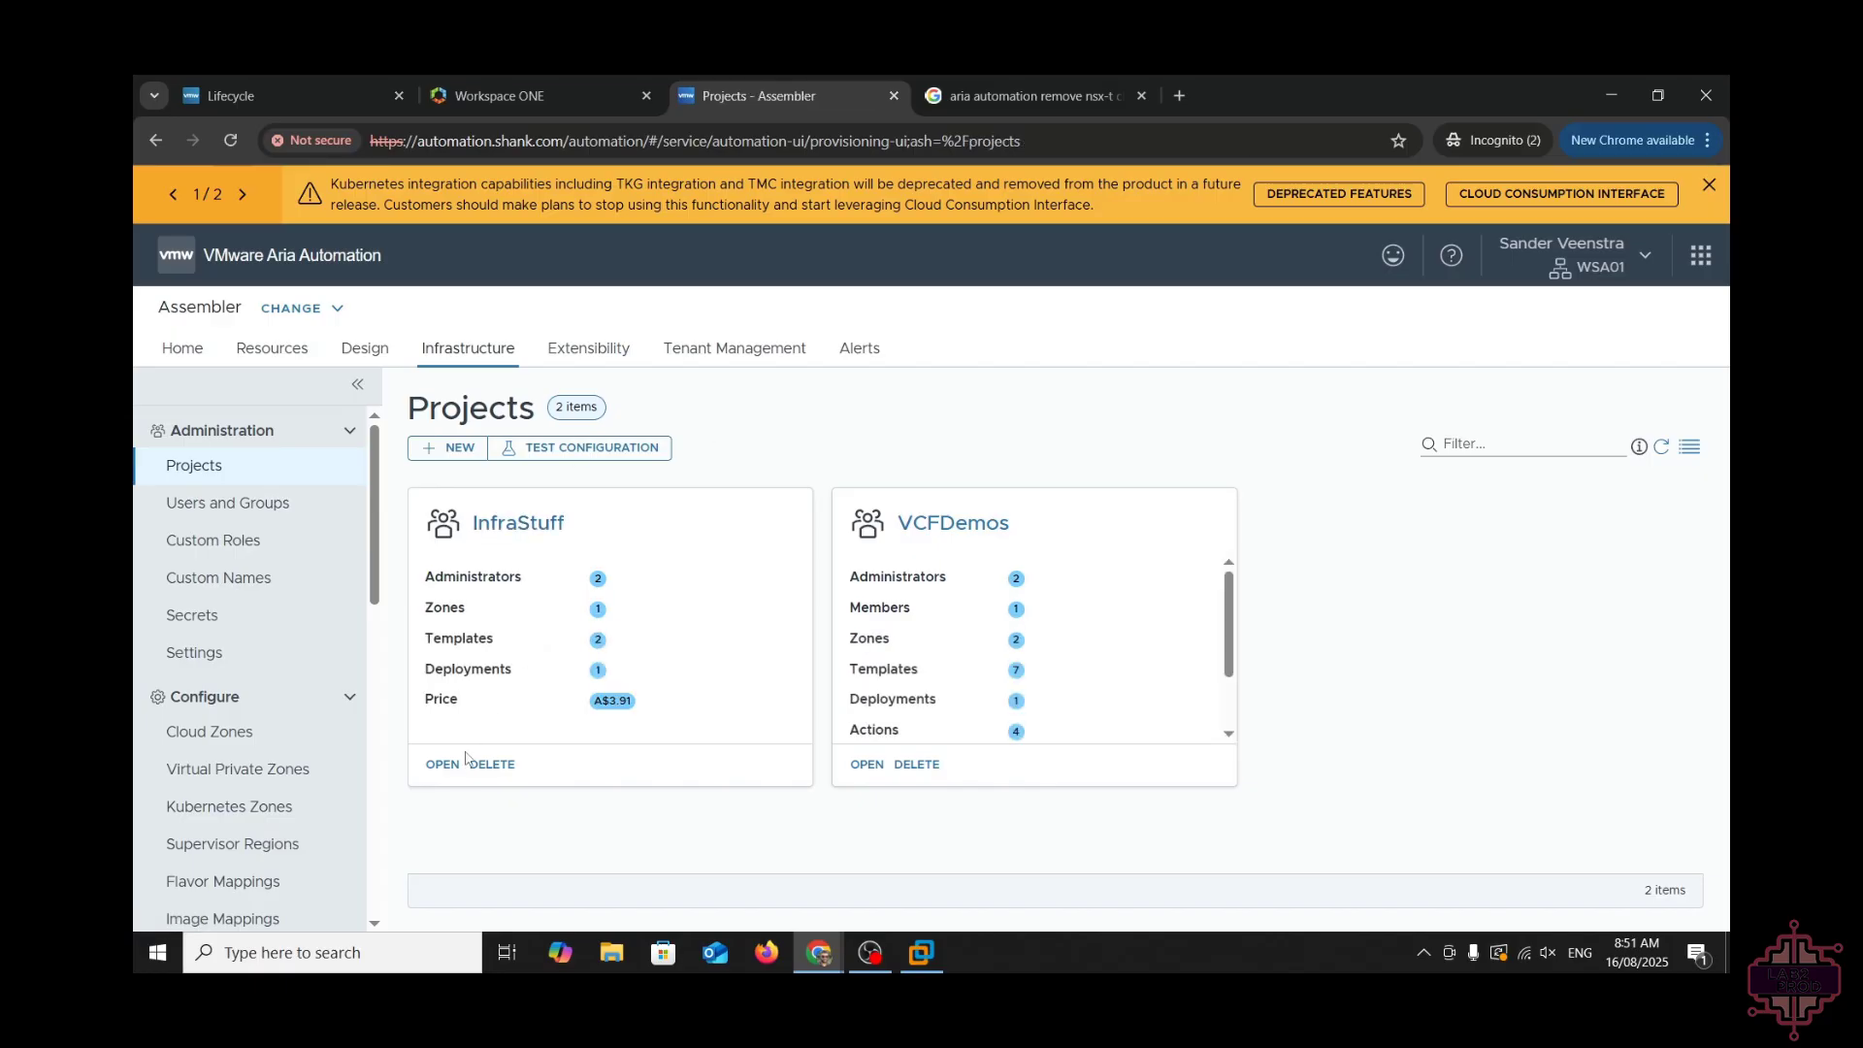
- Open the InfraStuff project and examine its summary, integrations and users
{"action": "left_click", "coordinate": [443, 765]}
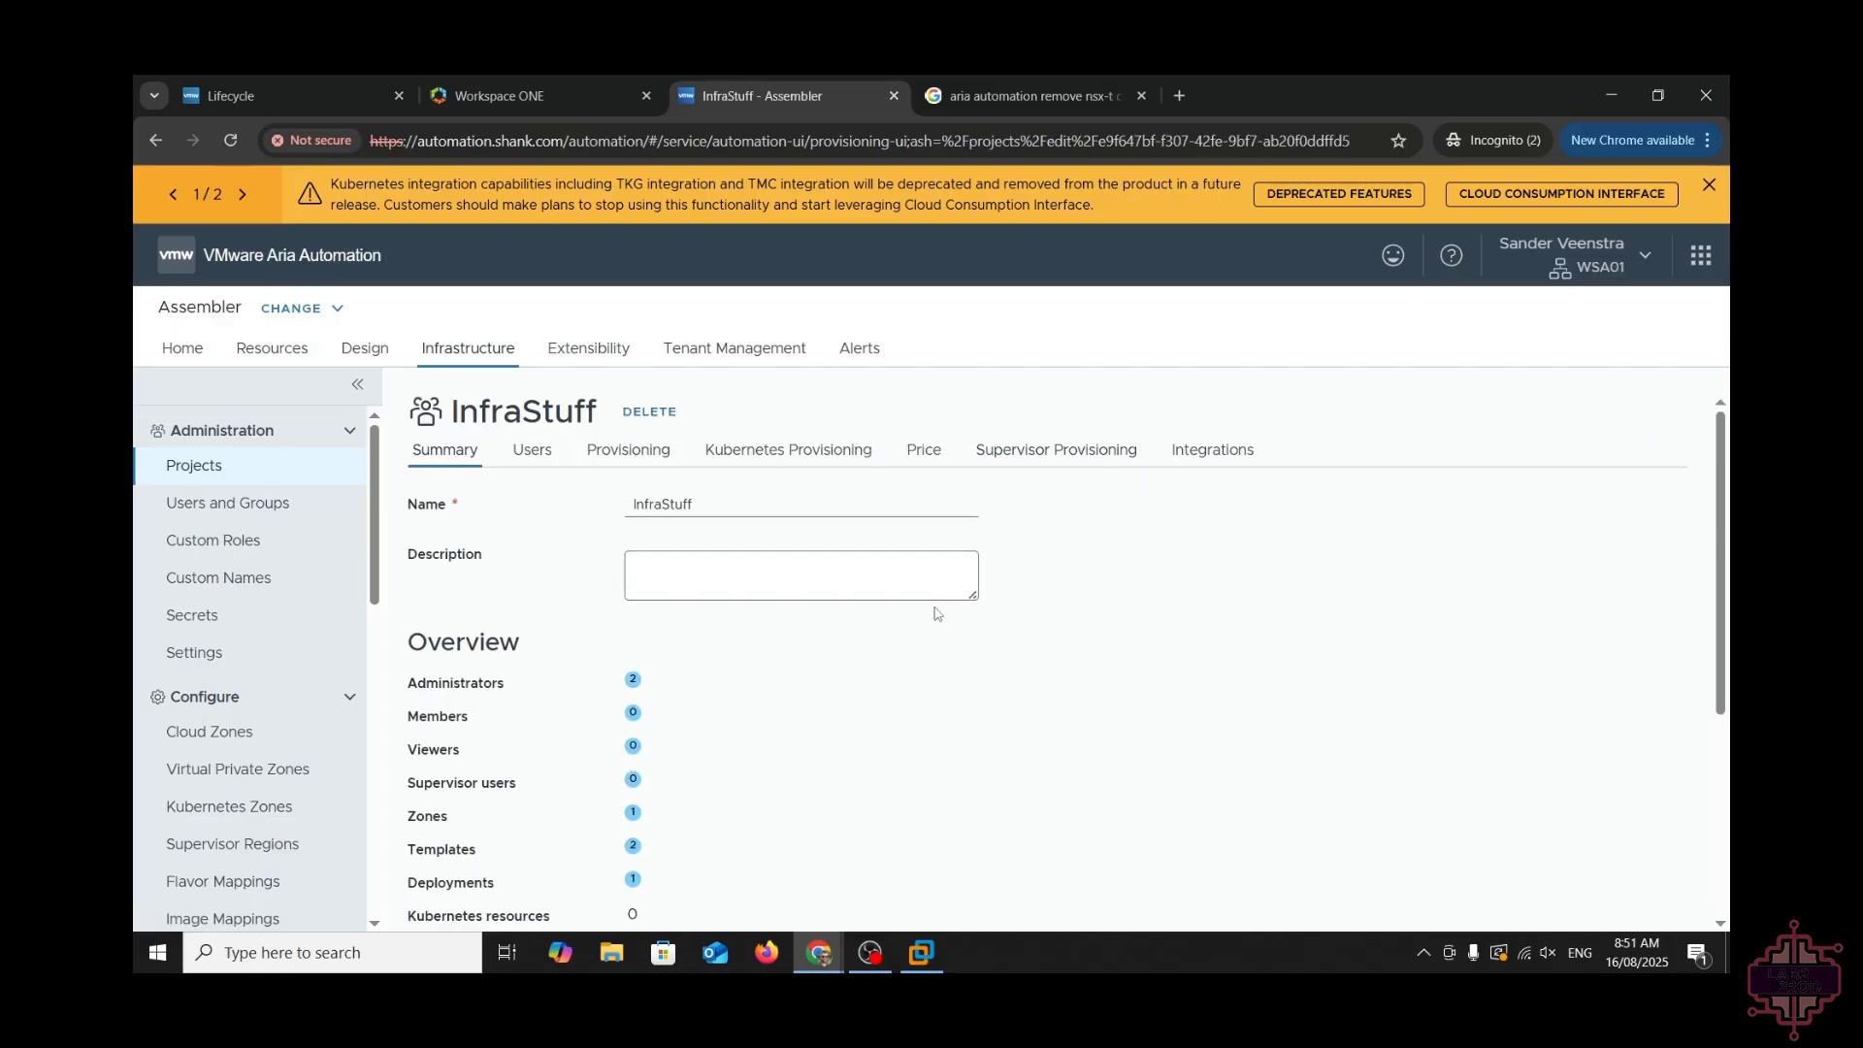
{"action": "scroll", "coordinate": [920, 614], "scroll_direction": "down", "scroll_amount": 5}
{"action": "scroll", "coordinate": [844, 698], "scroll_direction": "up", "scroll_amount": 5}
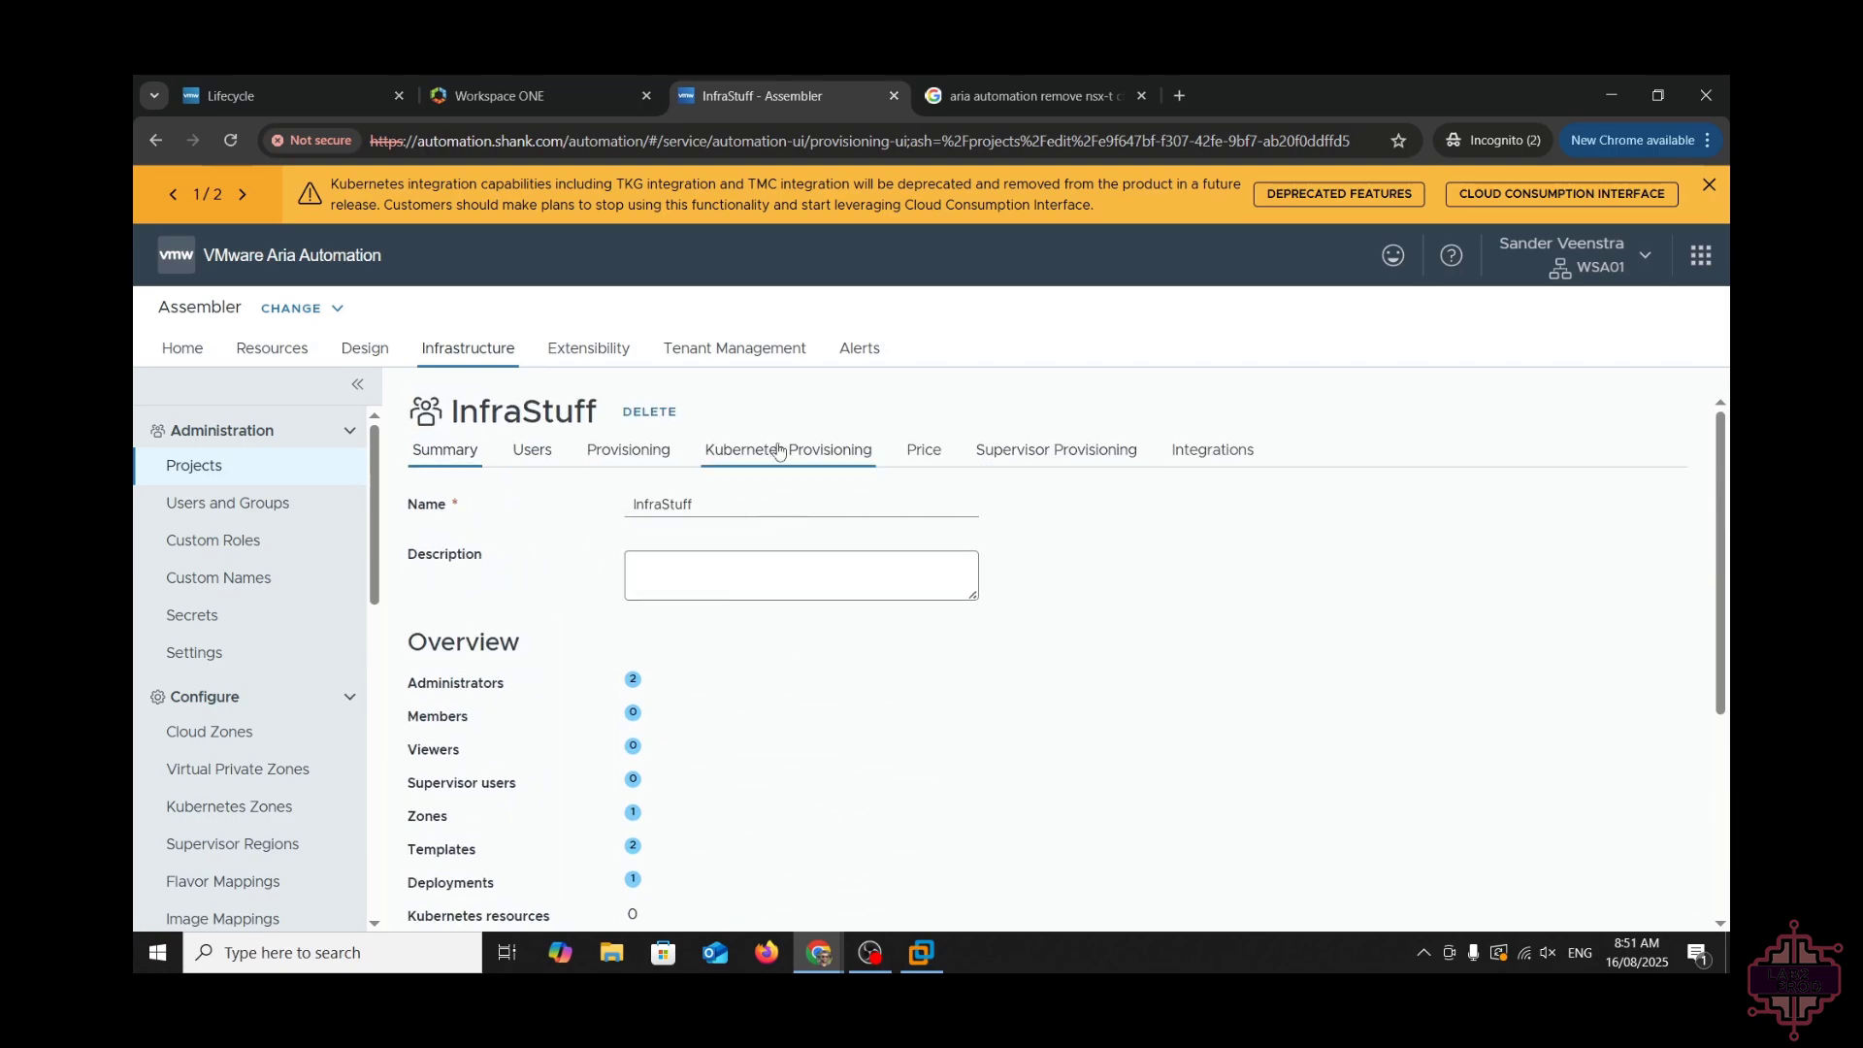
{"action": "left_click", "coordinate": [1224, 449]}
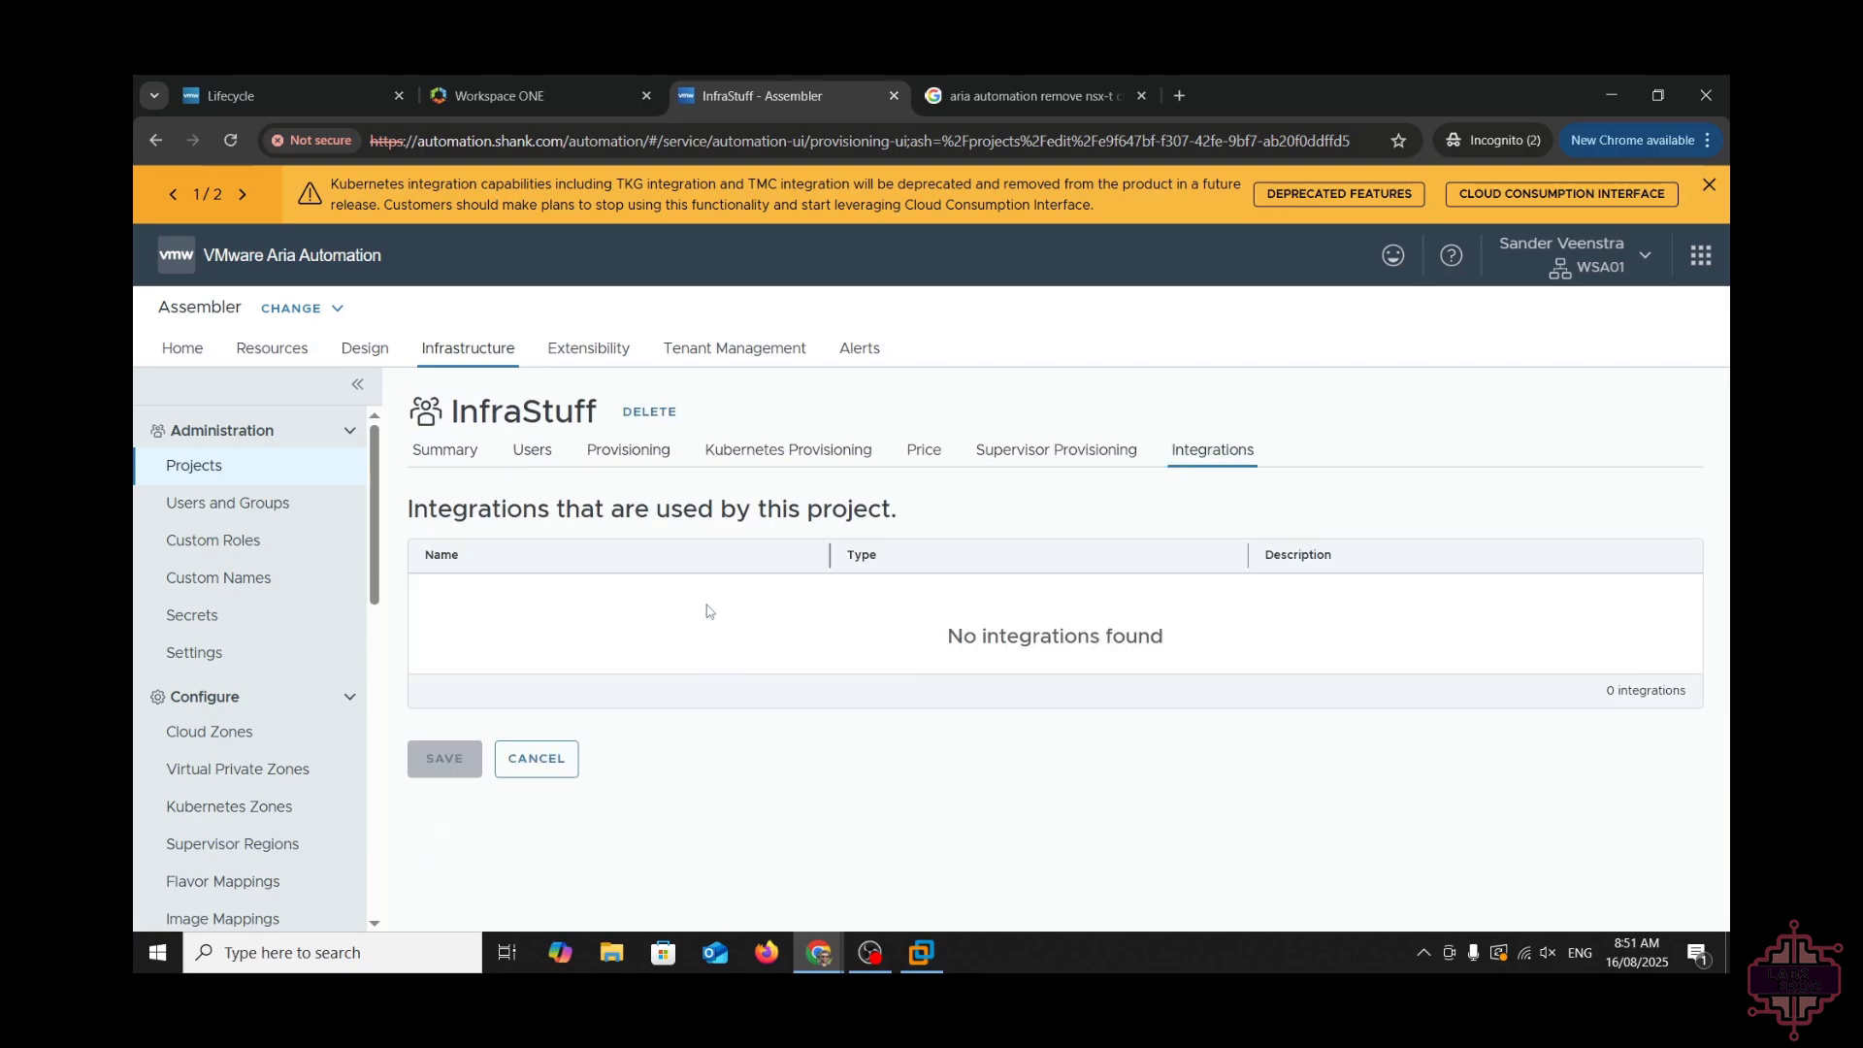
{"action": "left_click", "coordinate": [444, 450]}
{"action": "scroll", "coordinate": [842, 718], "scroll_direction": "down", "scroll_amount": 4}
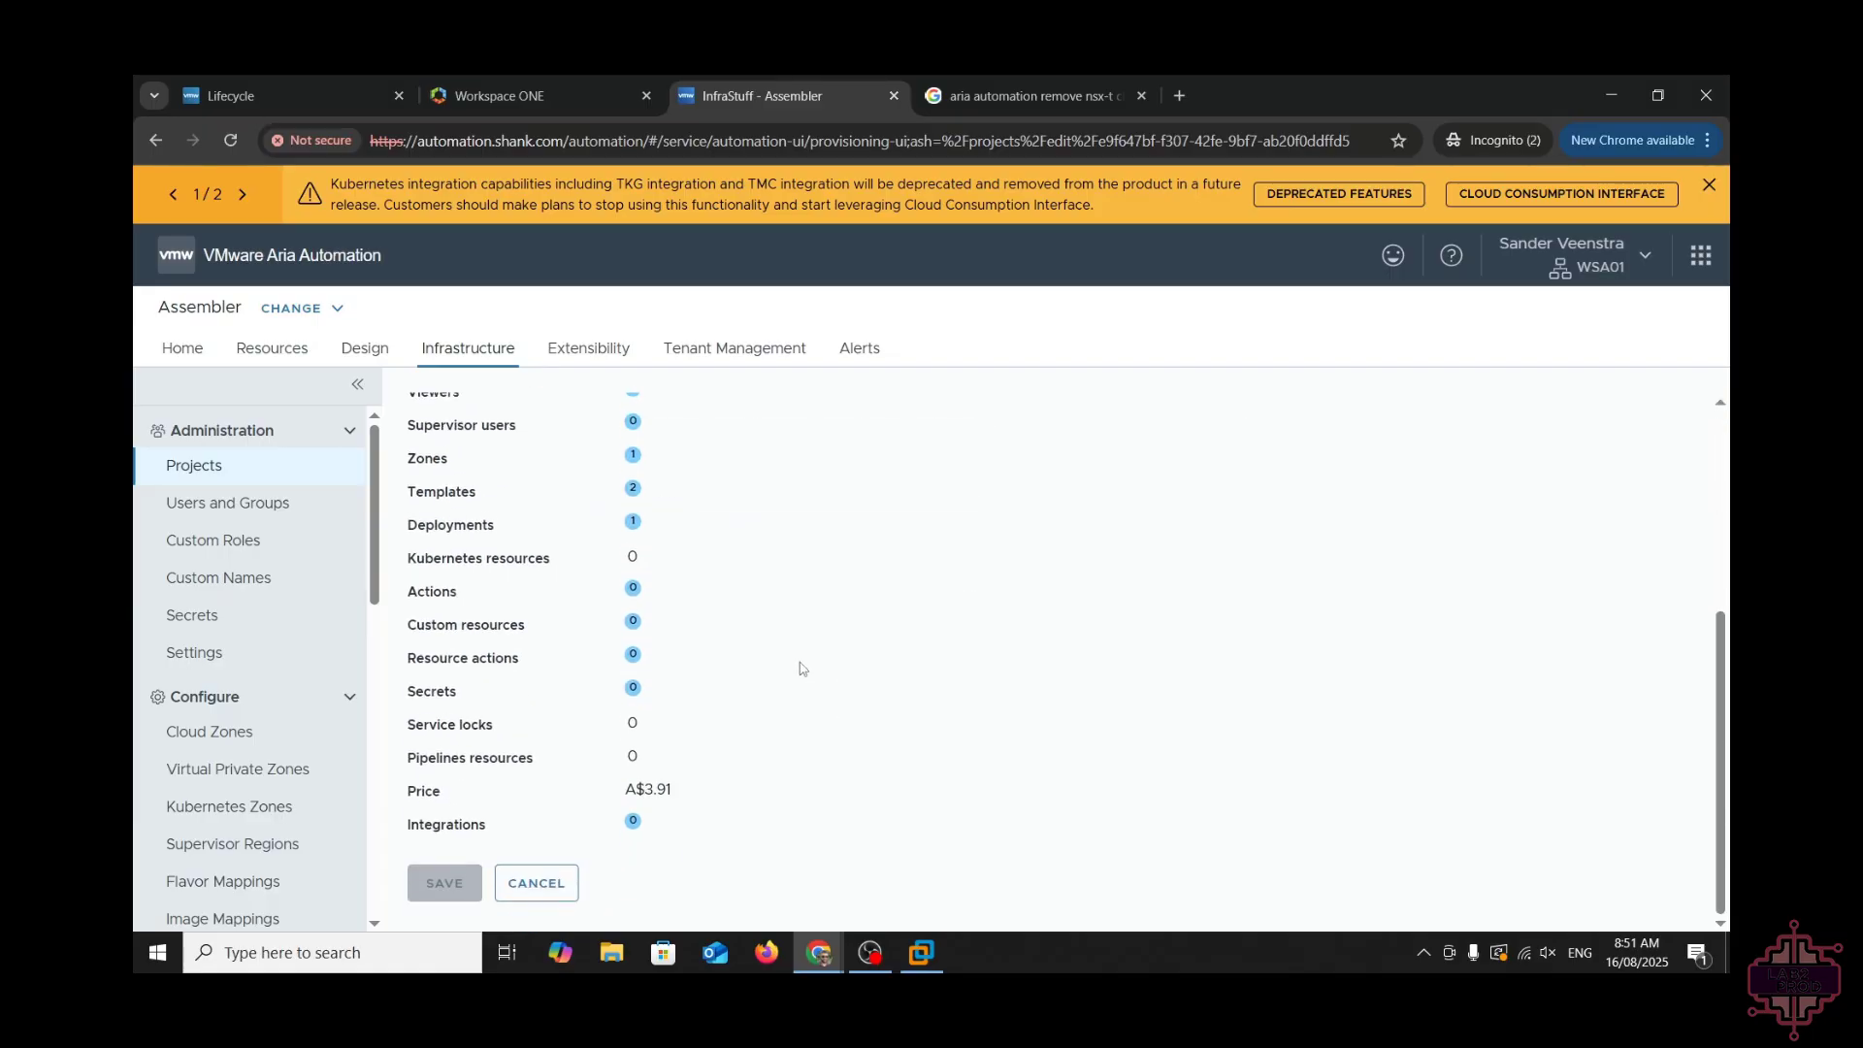
{"action": "scroll", "coordinate": [665, 512], "scroll_direction": "up", "scroll_amount": 5}
{"action": "left_click", "coordinate": [536, 456]}
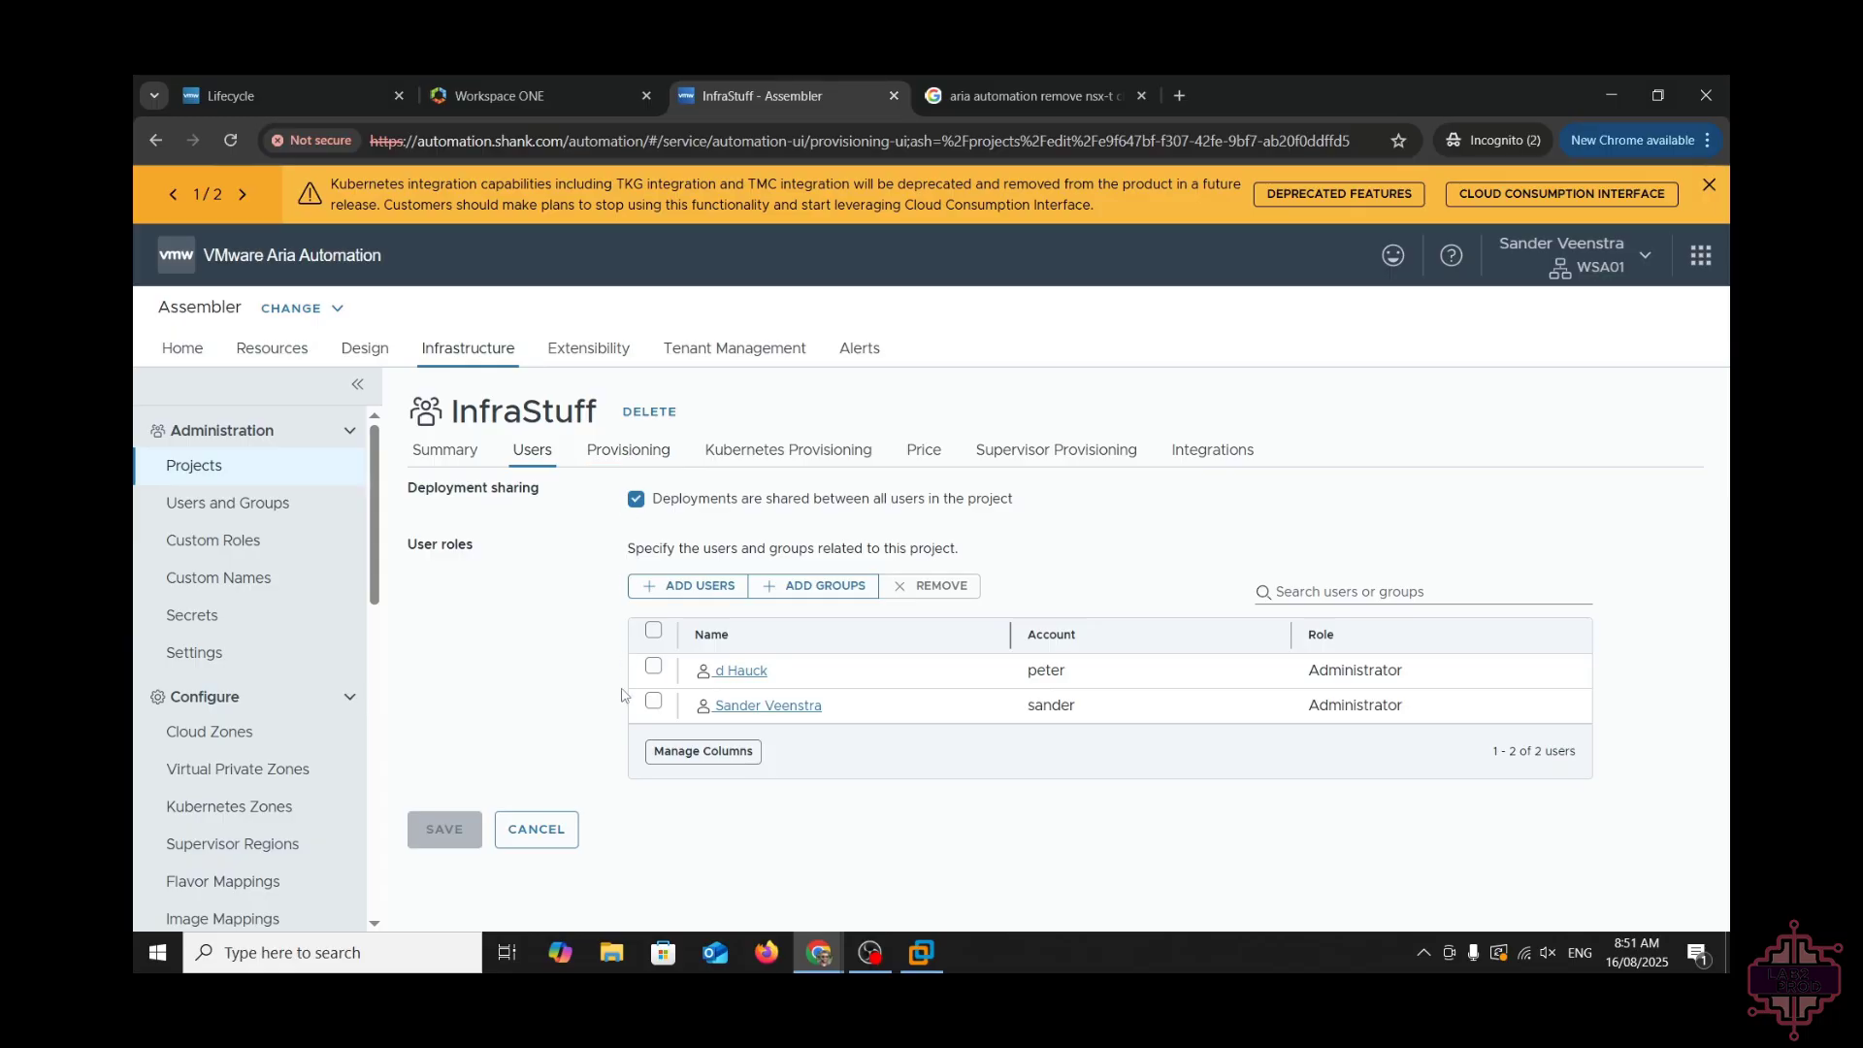
- Try to remove the region1.shank.com zone from the InfraStuff project's provisioning zones and save the project
{"action": "left_click", "coordinate": [628, 451]}
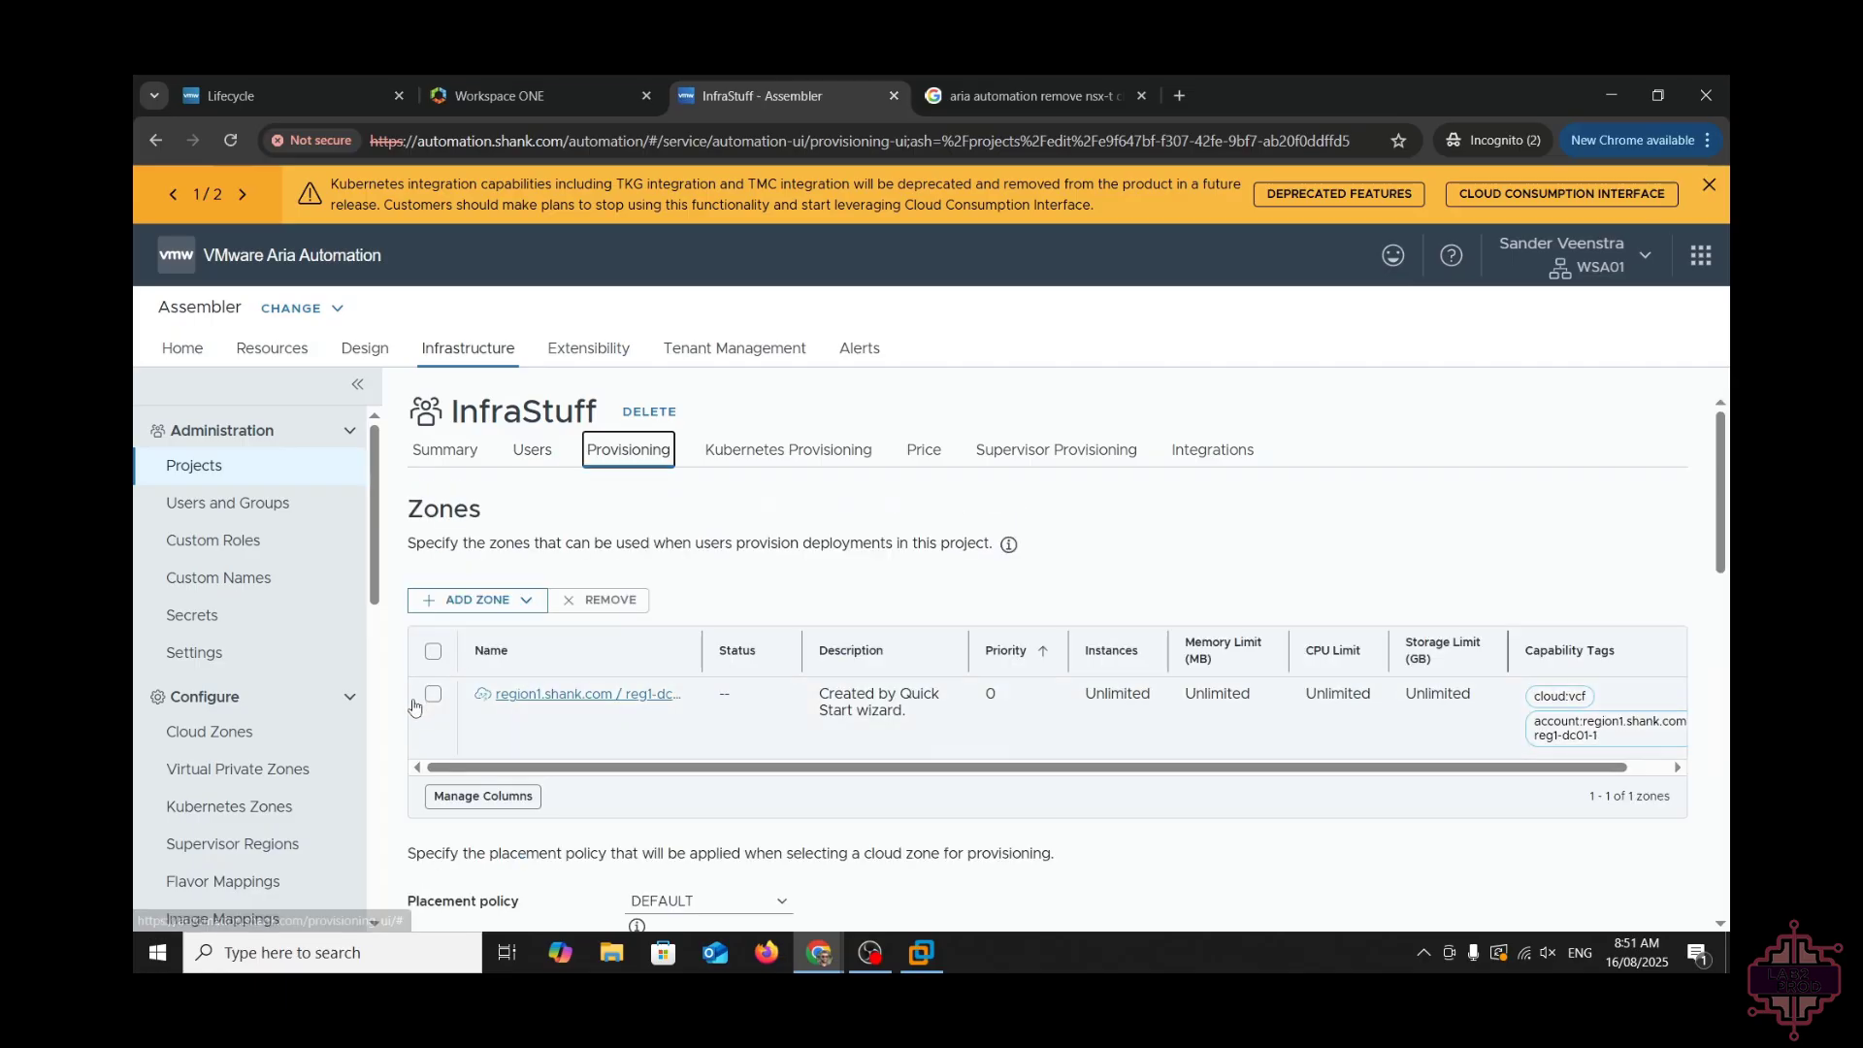
{"action": "left_click", "coordinate": [433, 694]}
{"action": "left_click", "coordinate": [603, 599]}
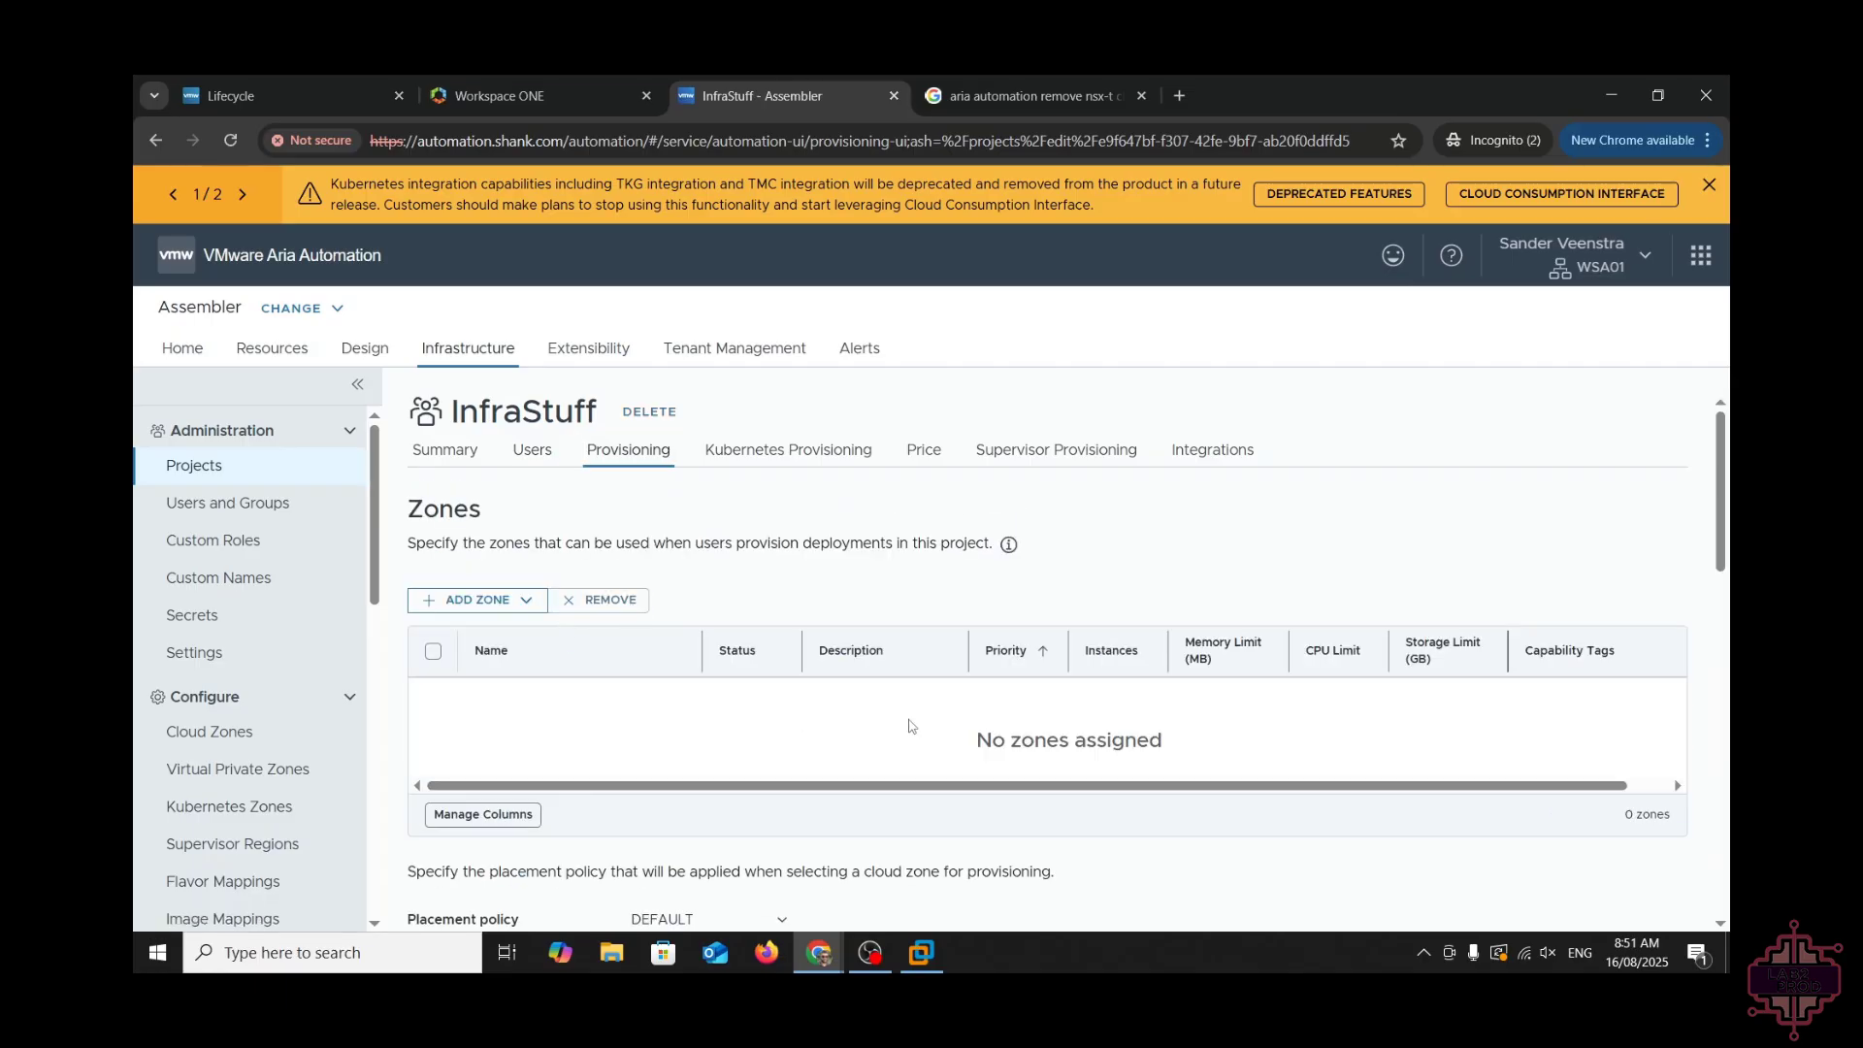
{"action": "scroll", "coordinate": [887, 759], "scroll_direction": "down", "scroll_amount": 13}
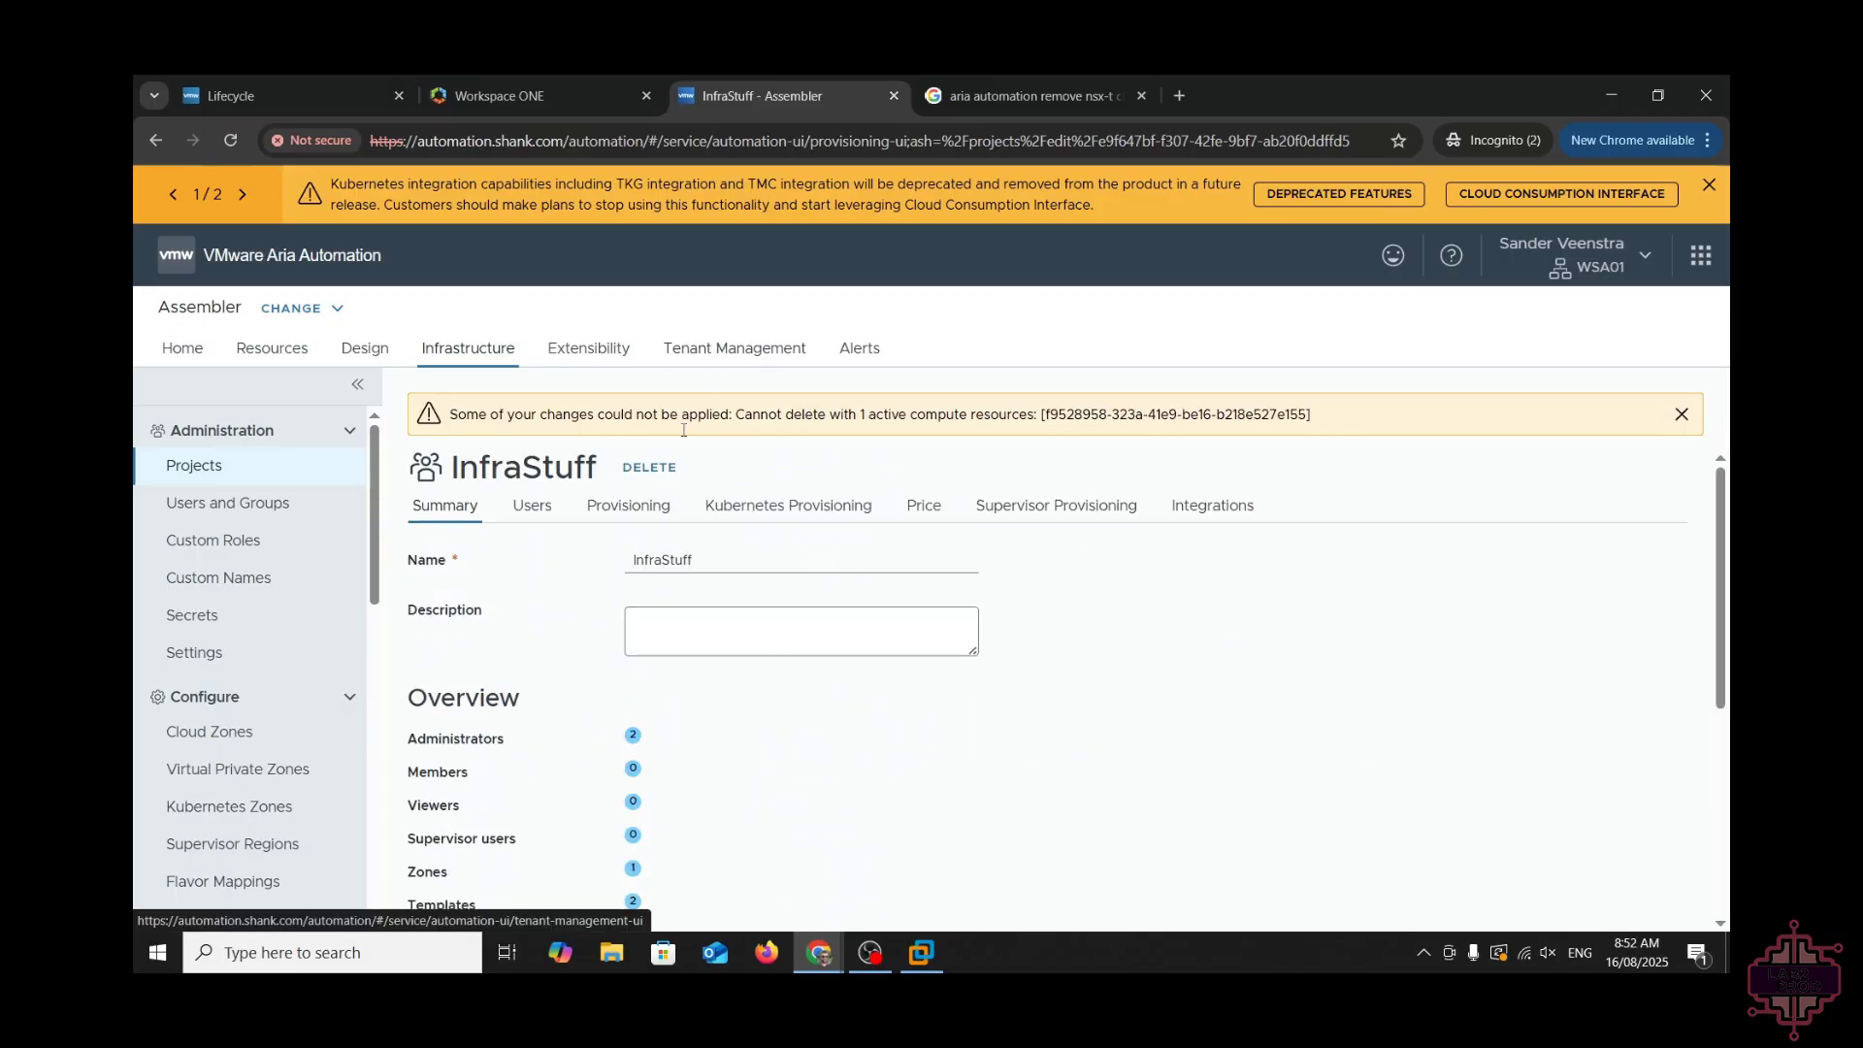
{"action": "scroll", "coordinate": [663, 541], "scroll_direction": "down", "scroll_amount": 4}
{"action": "scroll", "coordinate": [664, 540], "scroll_direction": "up", "scroll_amount": 5}
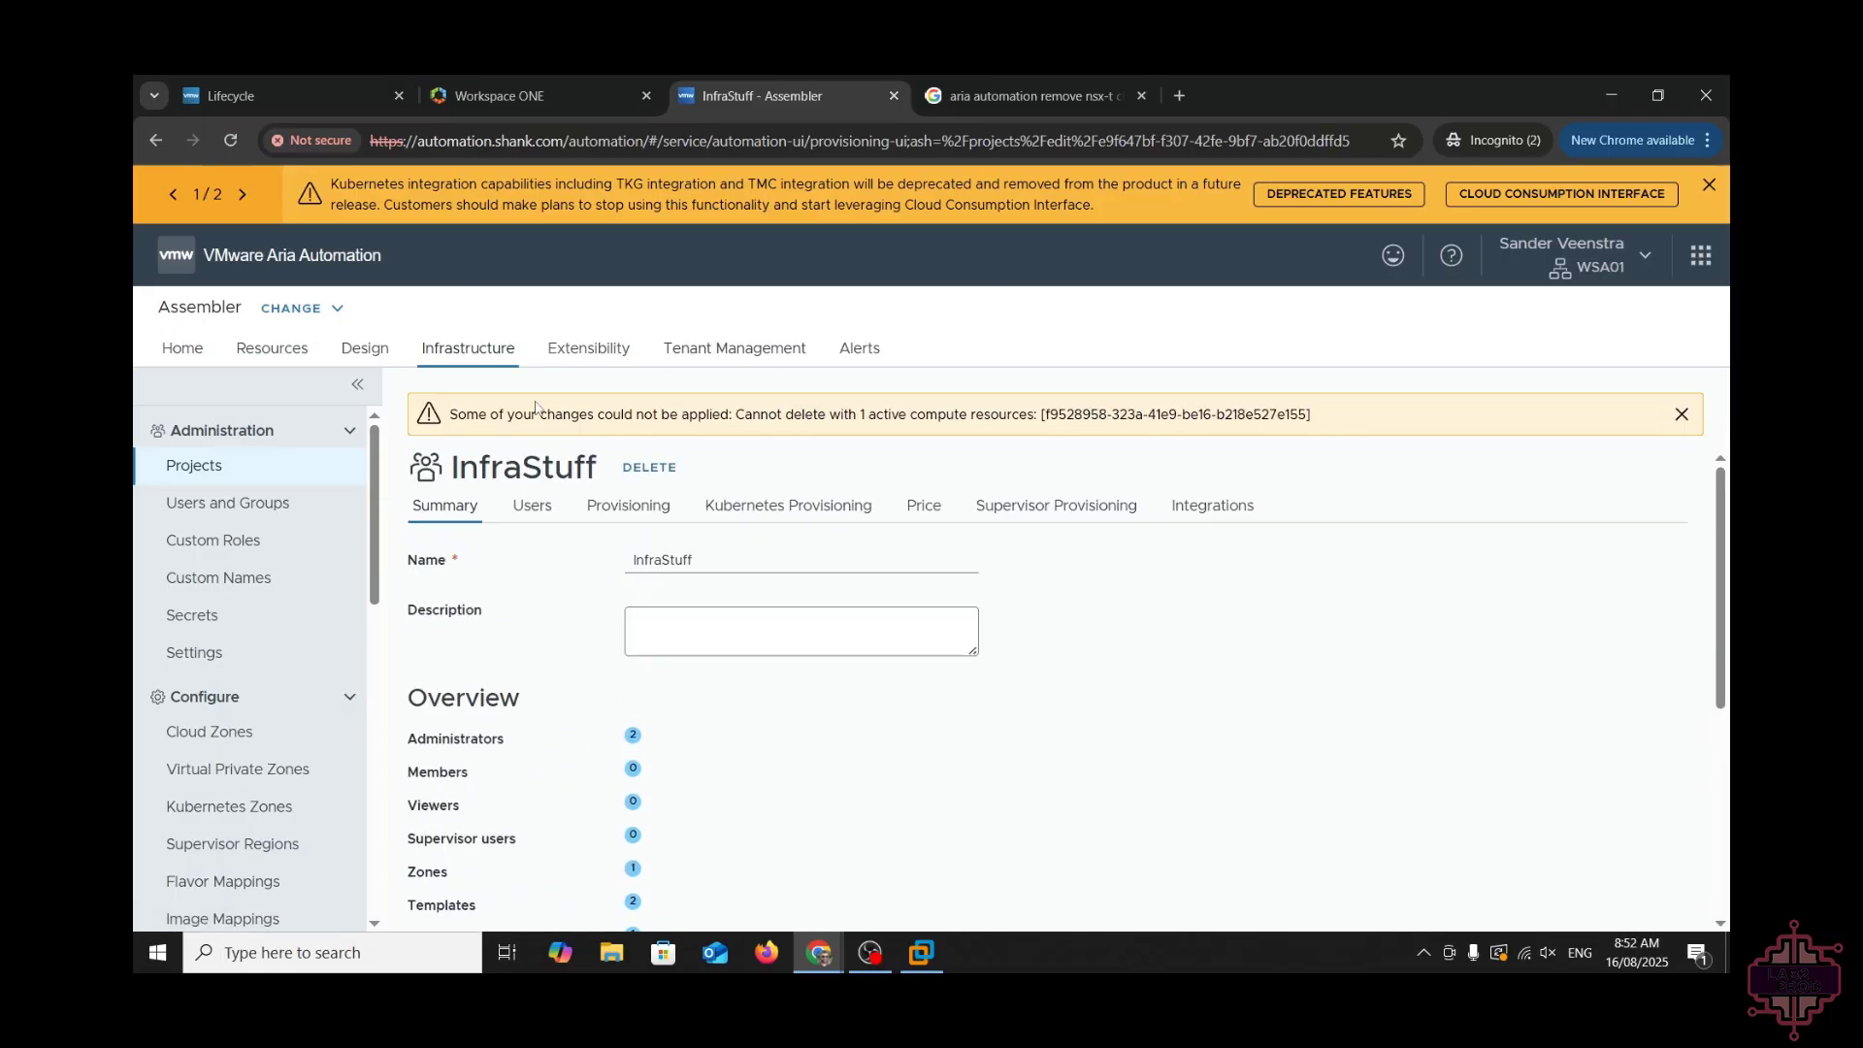
- Try to remove the region1.shank.com / reg1-dc01-1 zone from the VCFDemos project's provisioning zones and save the project
{"action": "left_click", "coordinate": [194, 464]}
{"action": "left_click", "coordinate": [870, 777]}
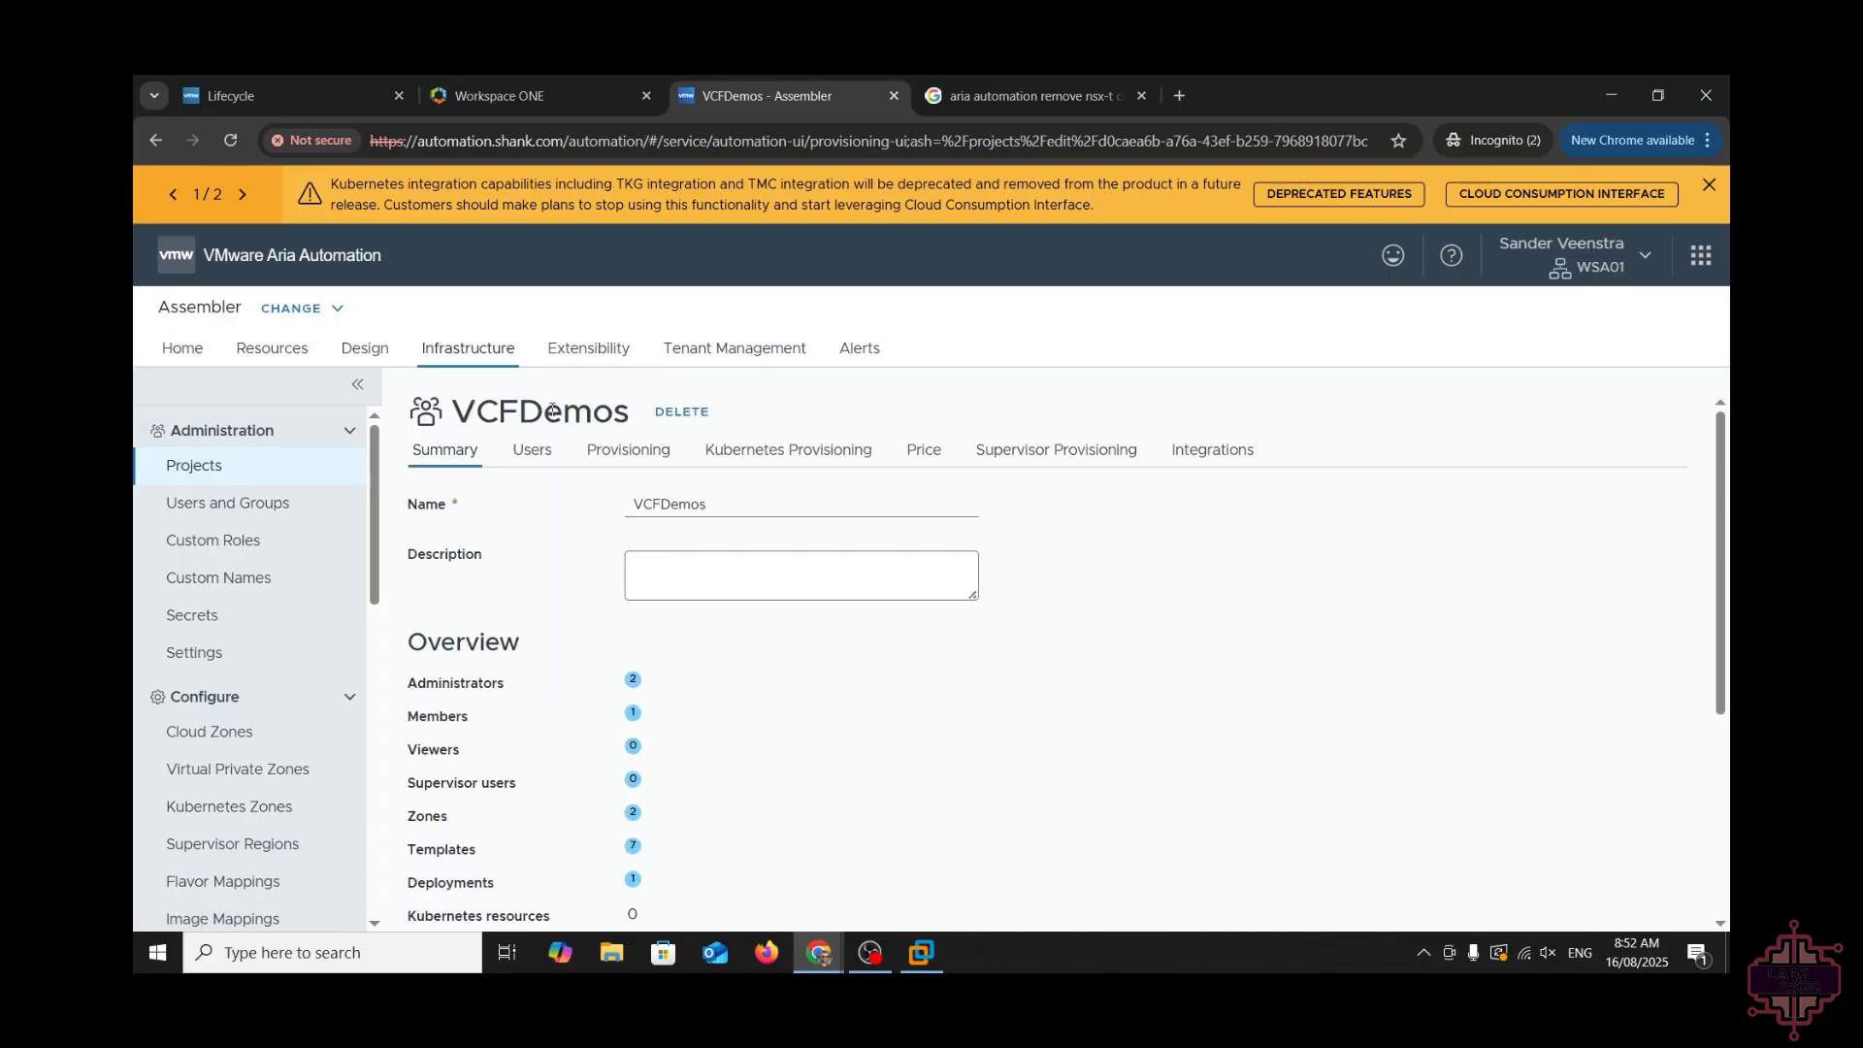
{"action": "left_click", "coordinate": [630, 454]}
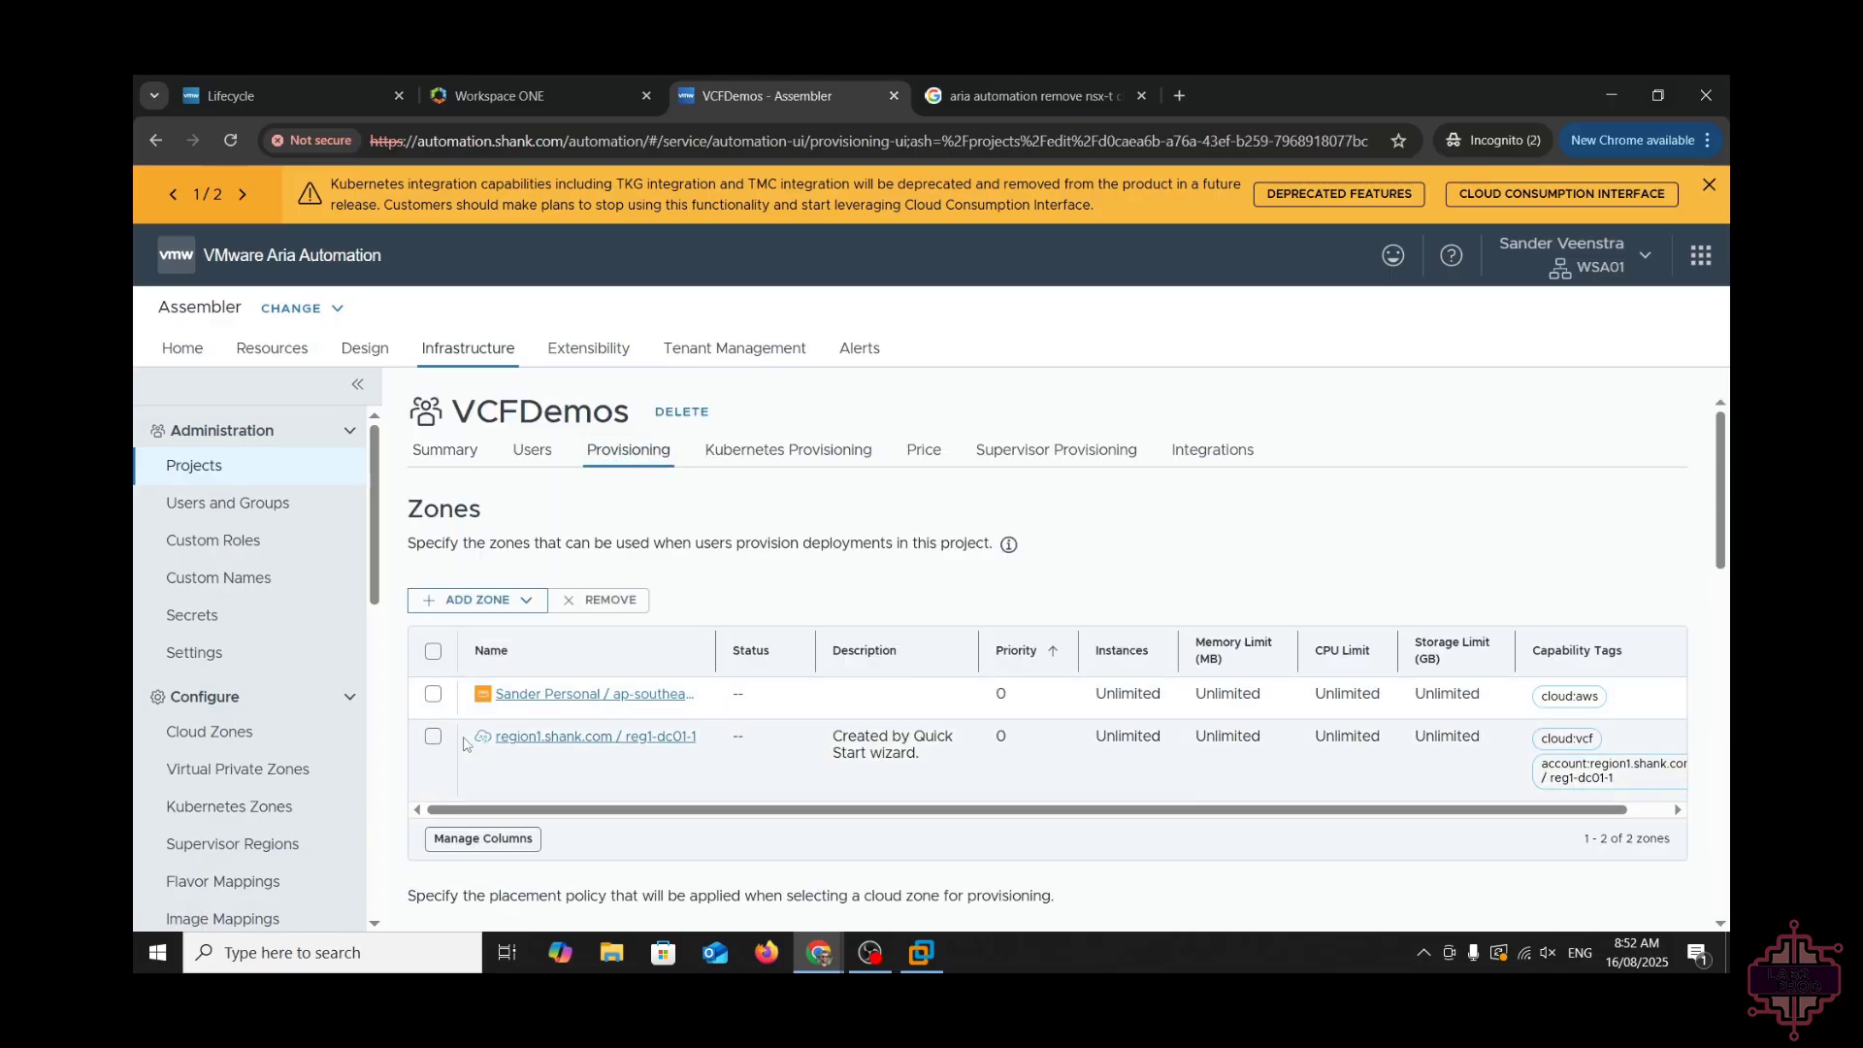
{"action": "left_click", "coordinate": [433, 737]}
{"action": "scroll", "coordinate": [432, 737], "scroll_direction": "down", "scroll_amount": 3}
{"action": "scroll", "coordinate": [433, 737], "scroll_direction": "up", "scroll_amount": 3}
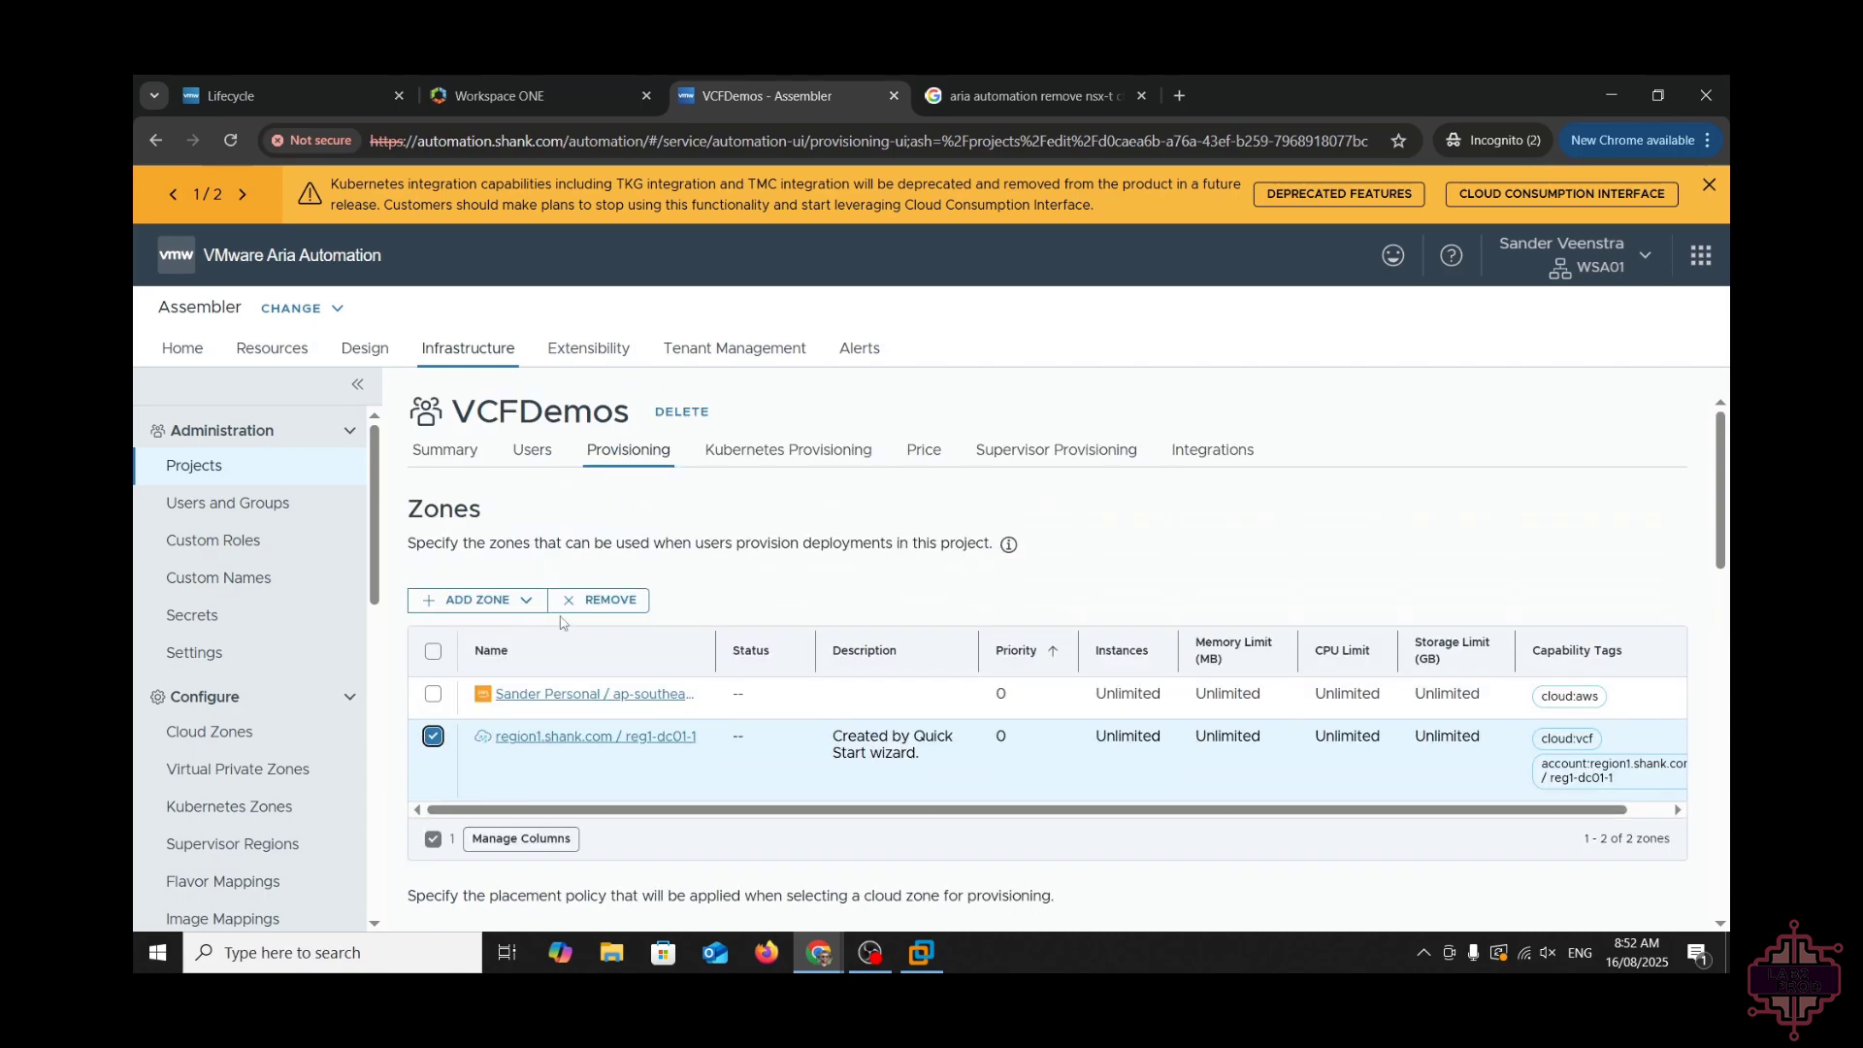
{"action": "left_click", "coordinate": [597, 606]}
{"action": "scroll", "coordinate": [583, 854], "scroll_direction": "down", "scroll_amount": 10}
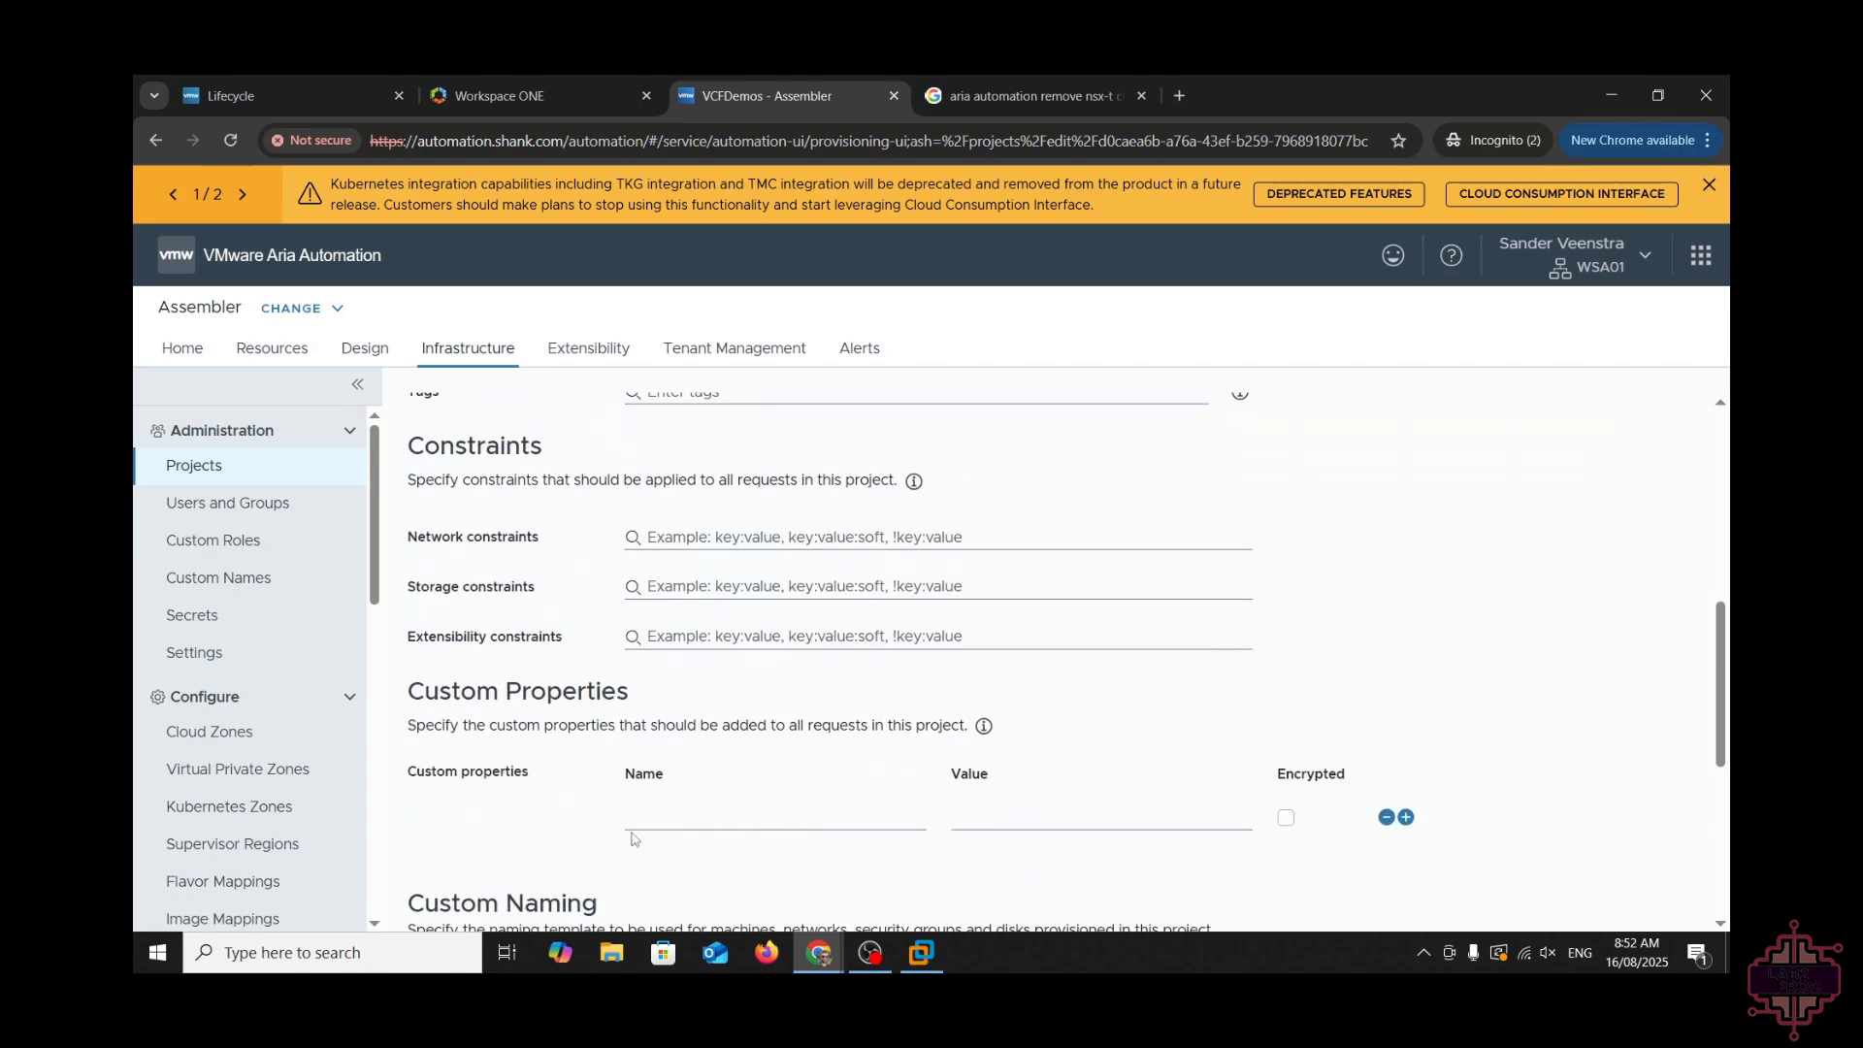
{"action": "scroll", "coordinate": [583, 854], "scroll_direction": "down", "scroll_amount": 5}
{"action": "left_click", "coordinate": [445, 883]}
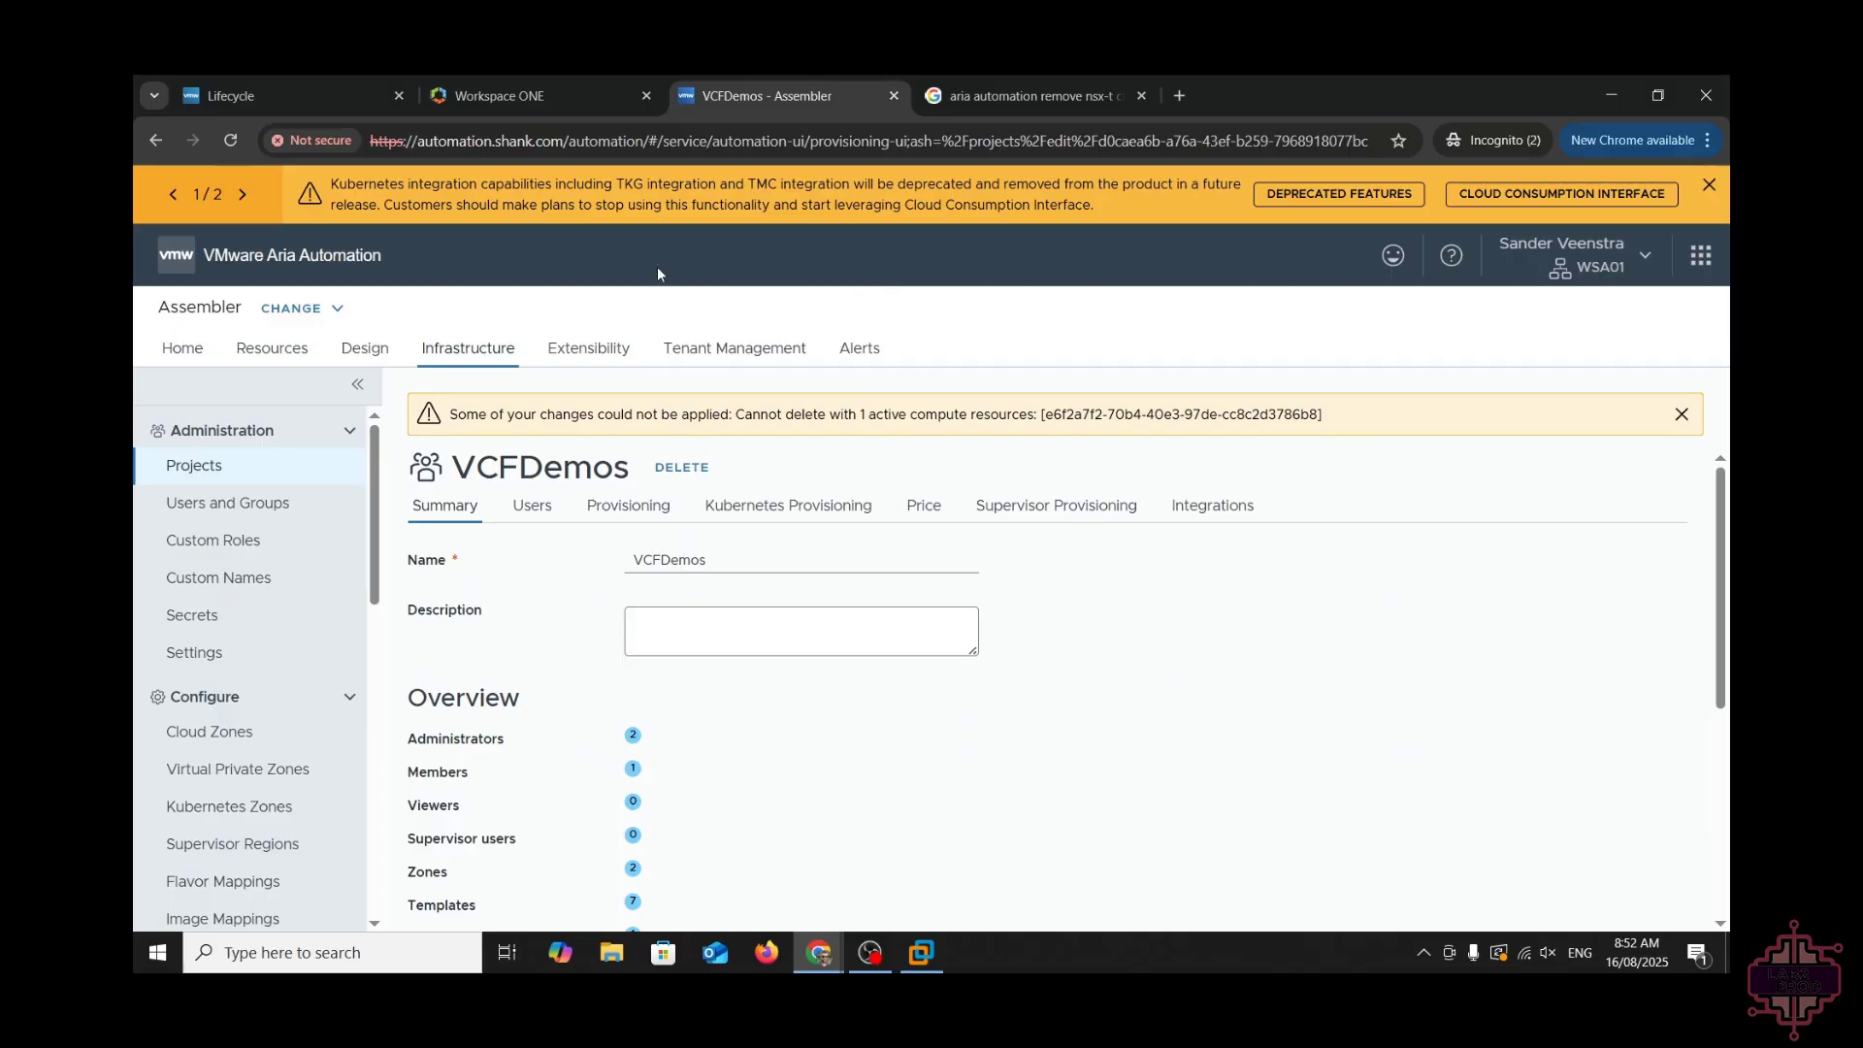
- Return to VCF Operations Lifecycle, dismiss the cloud accounts recommendation and review the IP netmask validation checks
{"action": "left_click", "coordinate": [338, 85]}
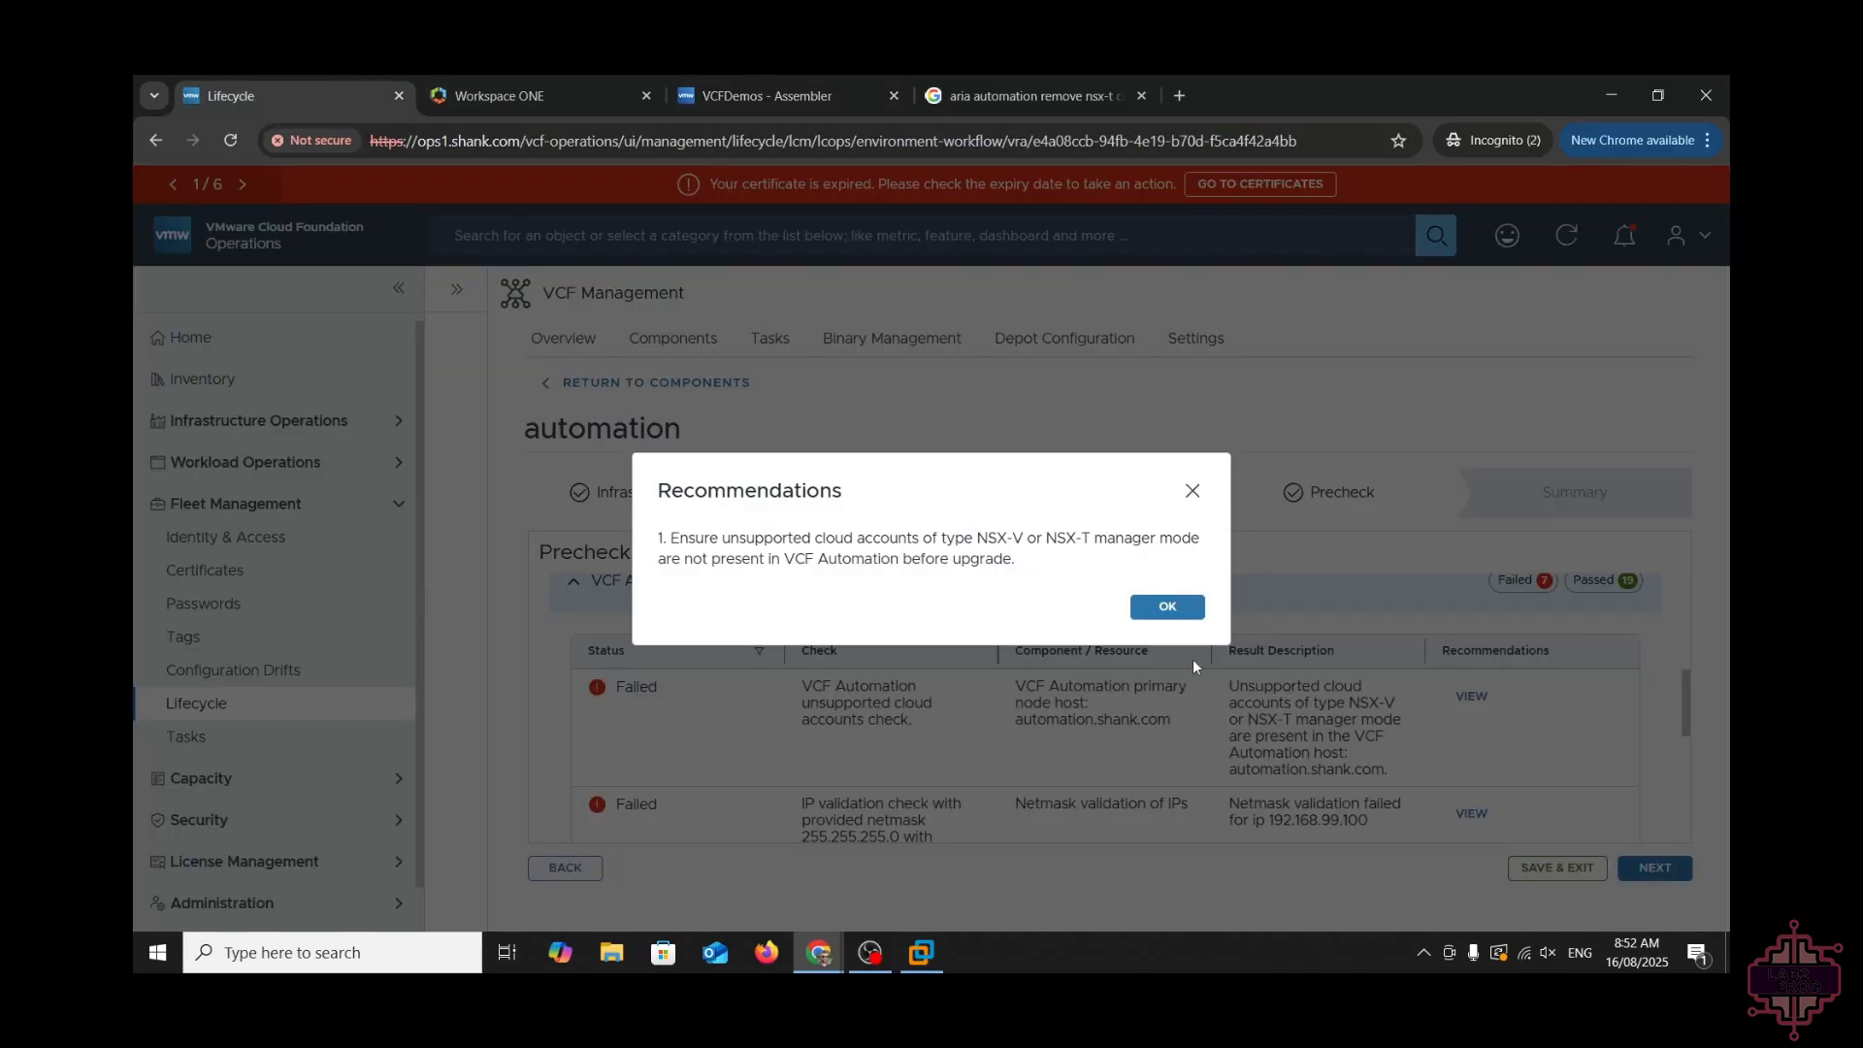
{"action": "left_click", "coordinate": [1192, 609]}
{"action": "scroll", "coordinate": [1300, 794], "scroll_direction": "down", "scroll_amount": 1}
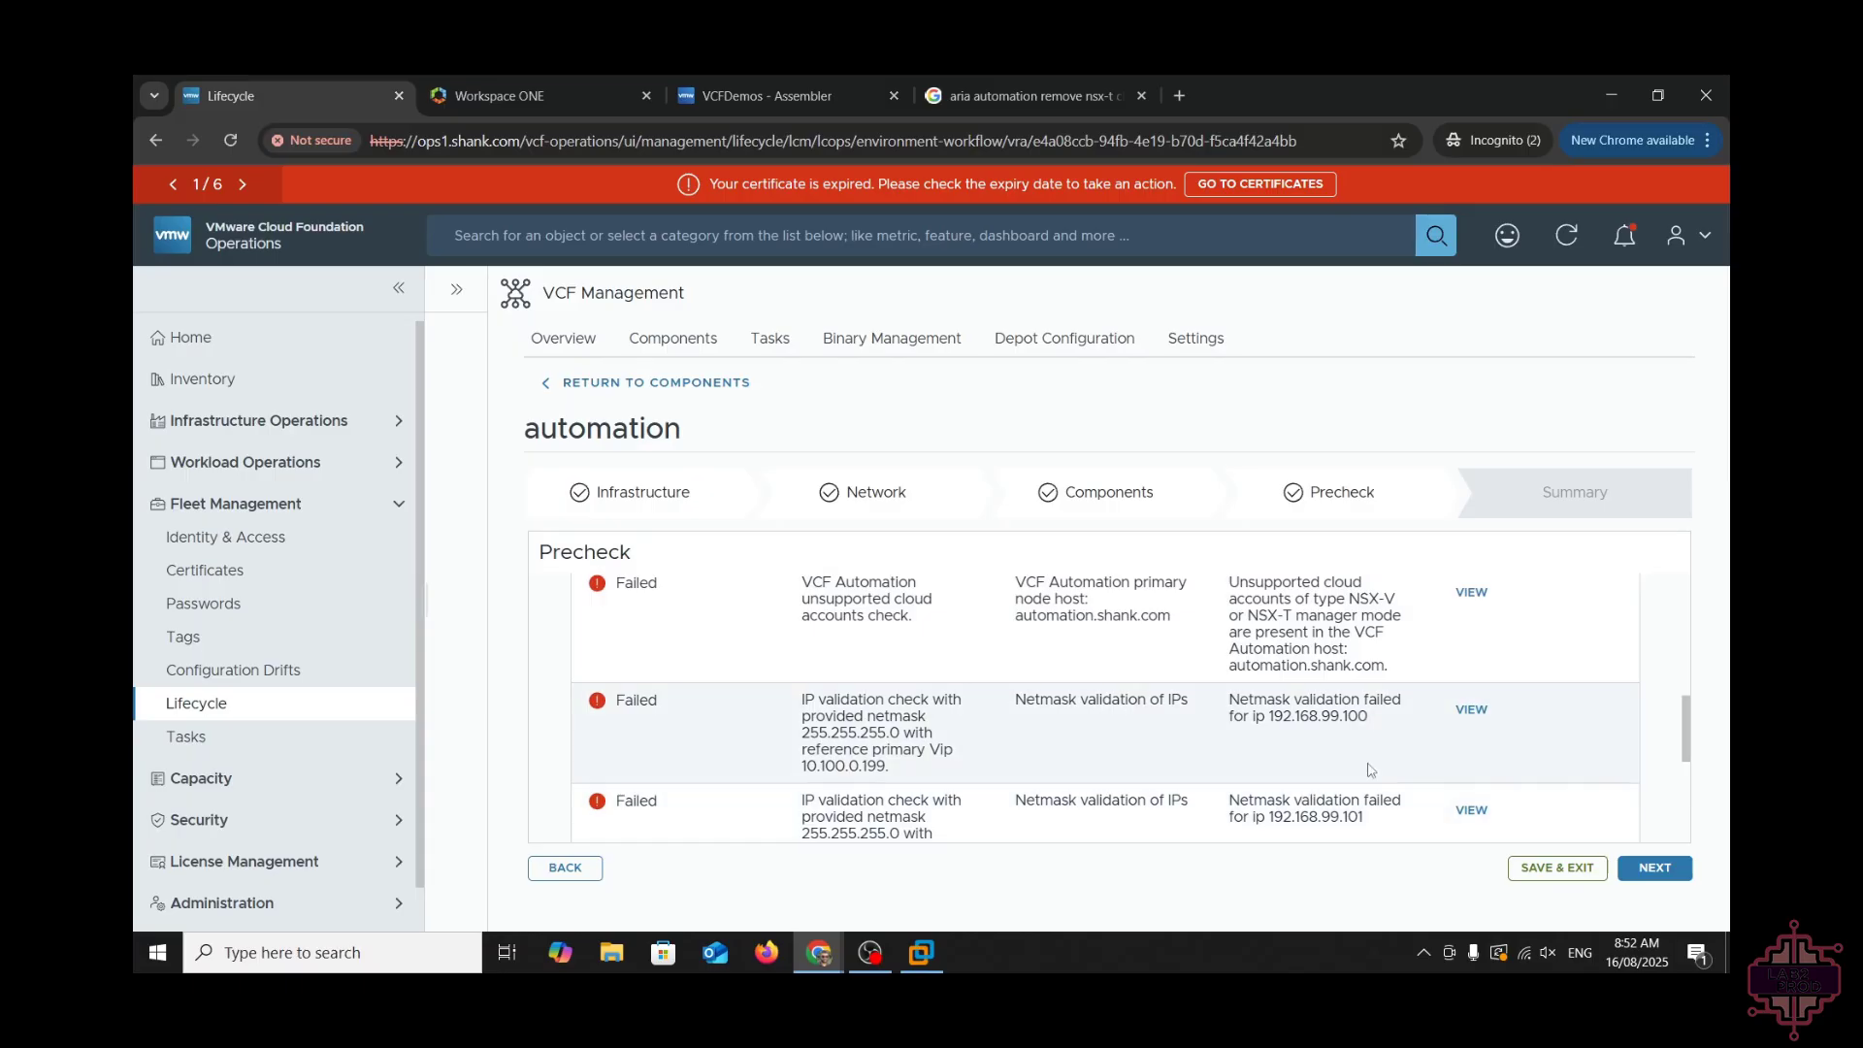
- Change automation's cluster node IP pool to 192.168.99.0/24 in the Components stage and rerun the precheck
{"action": "left_click", "coordinate": [586, 865]}
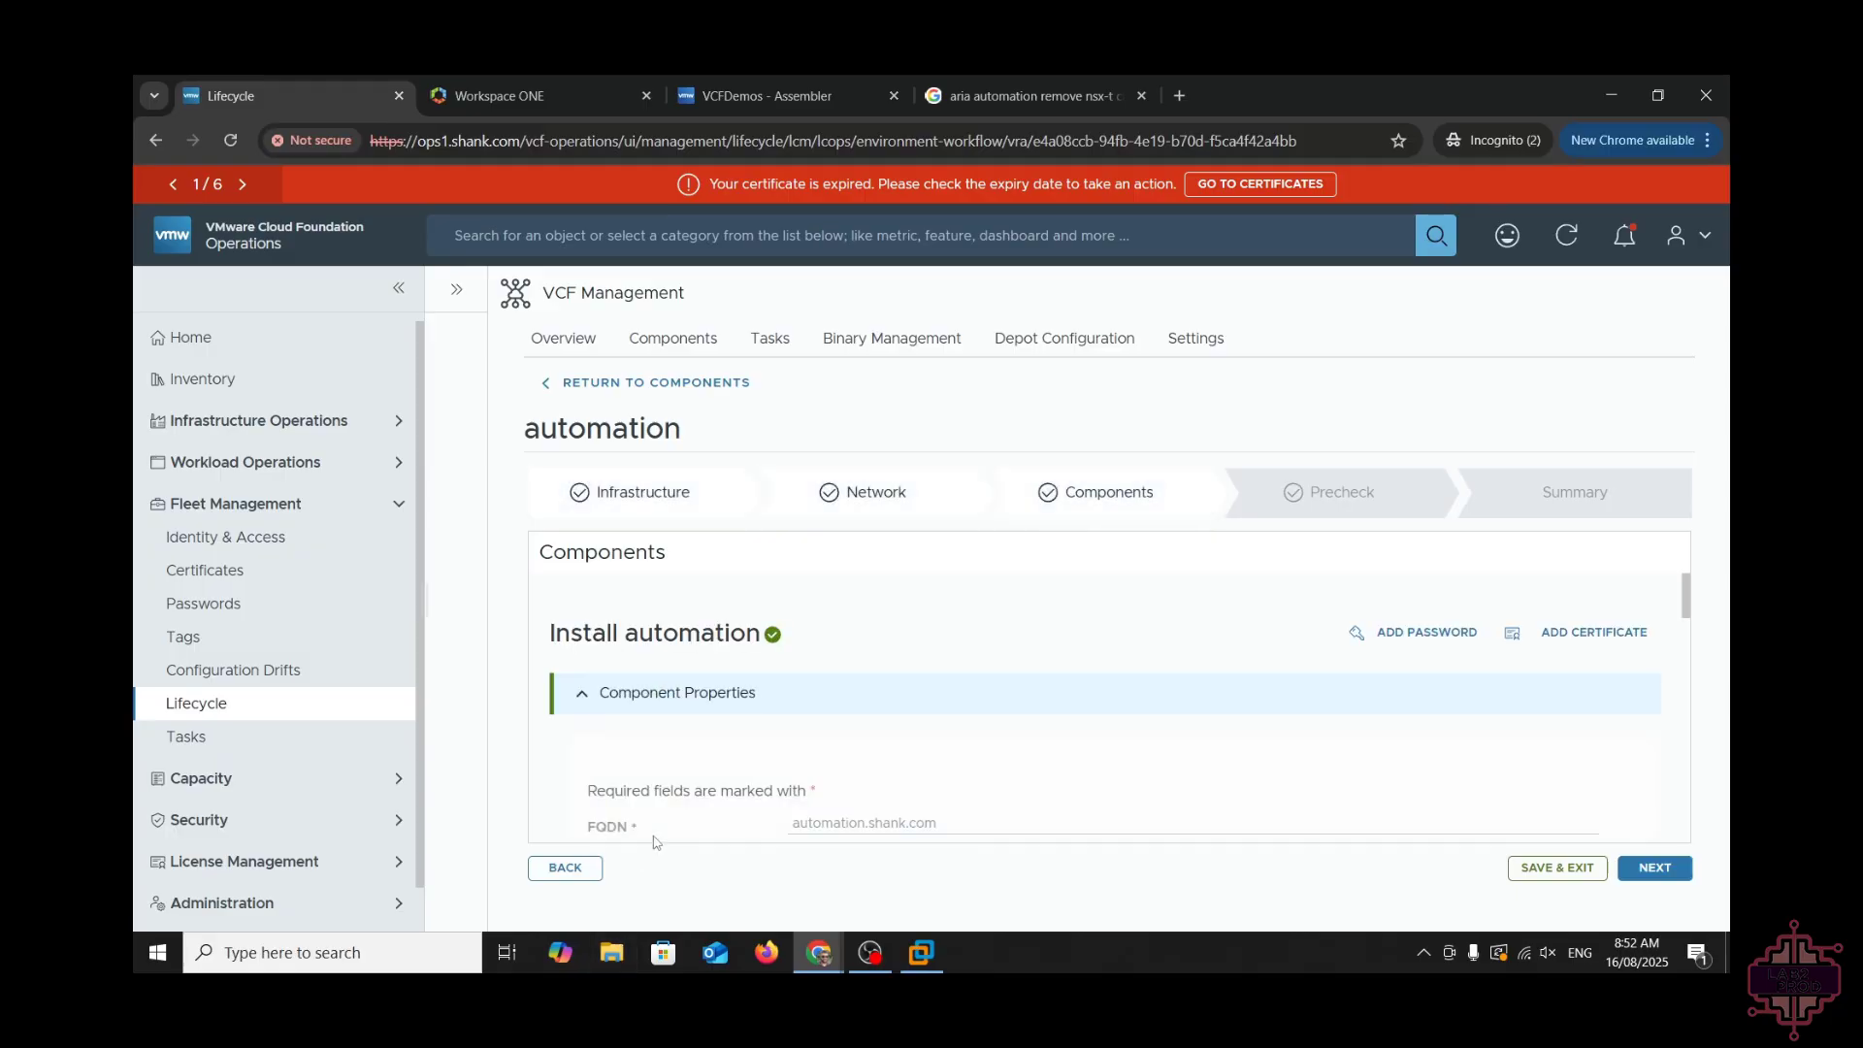
{"action": "scroll", "coordinate": [915, 749], "scroll_direction": "down", "scroll_amount": 10}
{"action": "scroll", "coordinate": [914, 750], "scroll_direction": "down", "scroll_amount": 2}
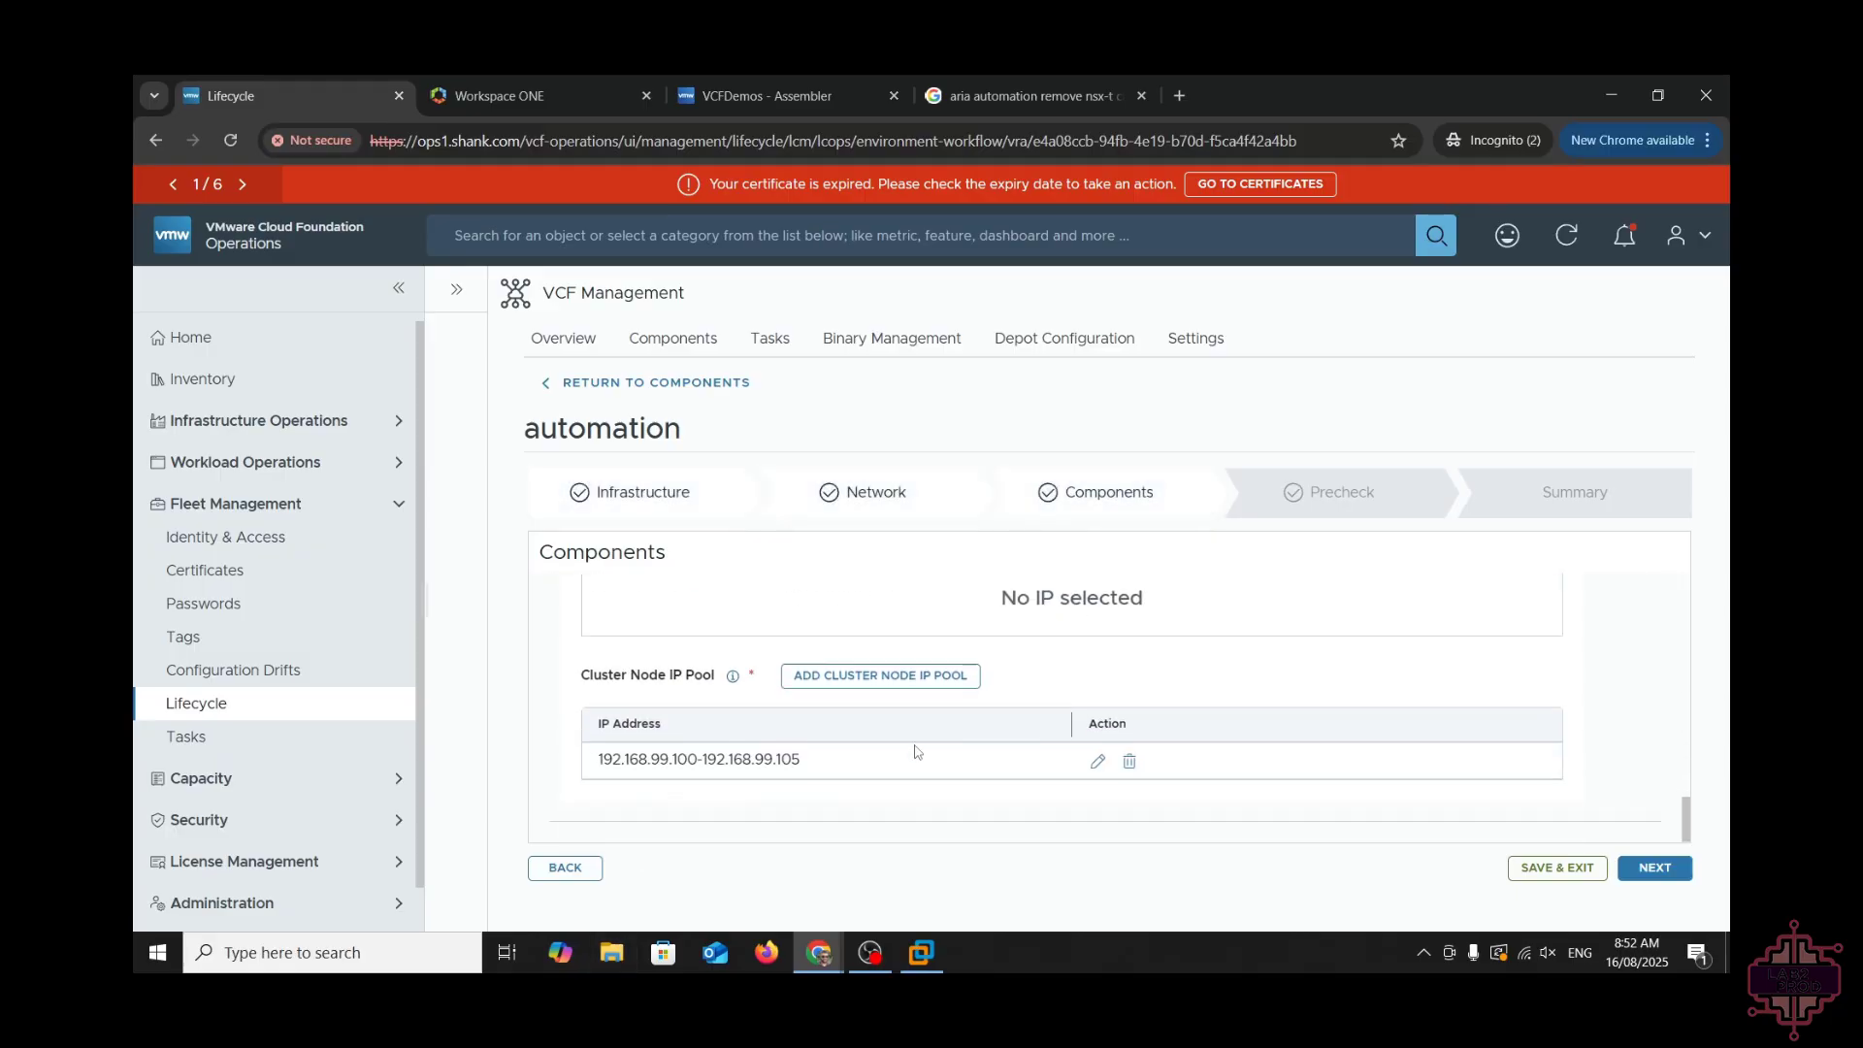
{"action": "left_click", "coordinate": [1097, 761]}
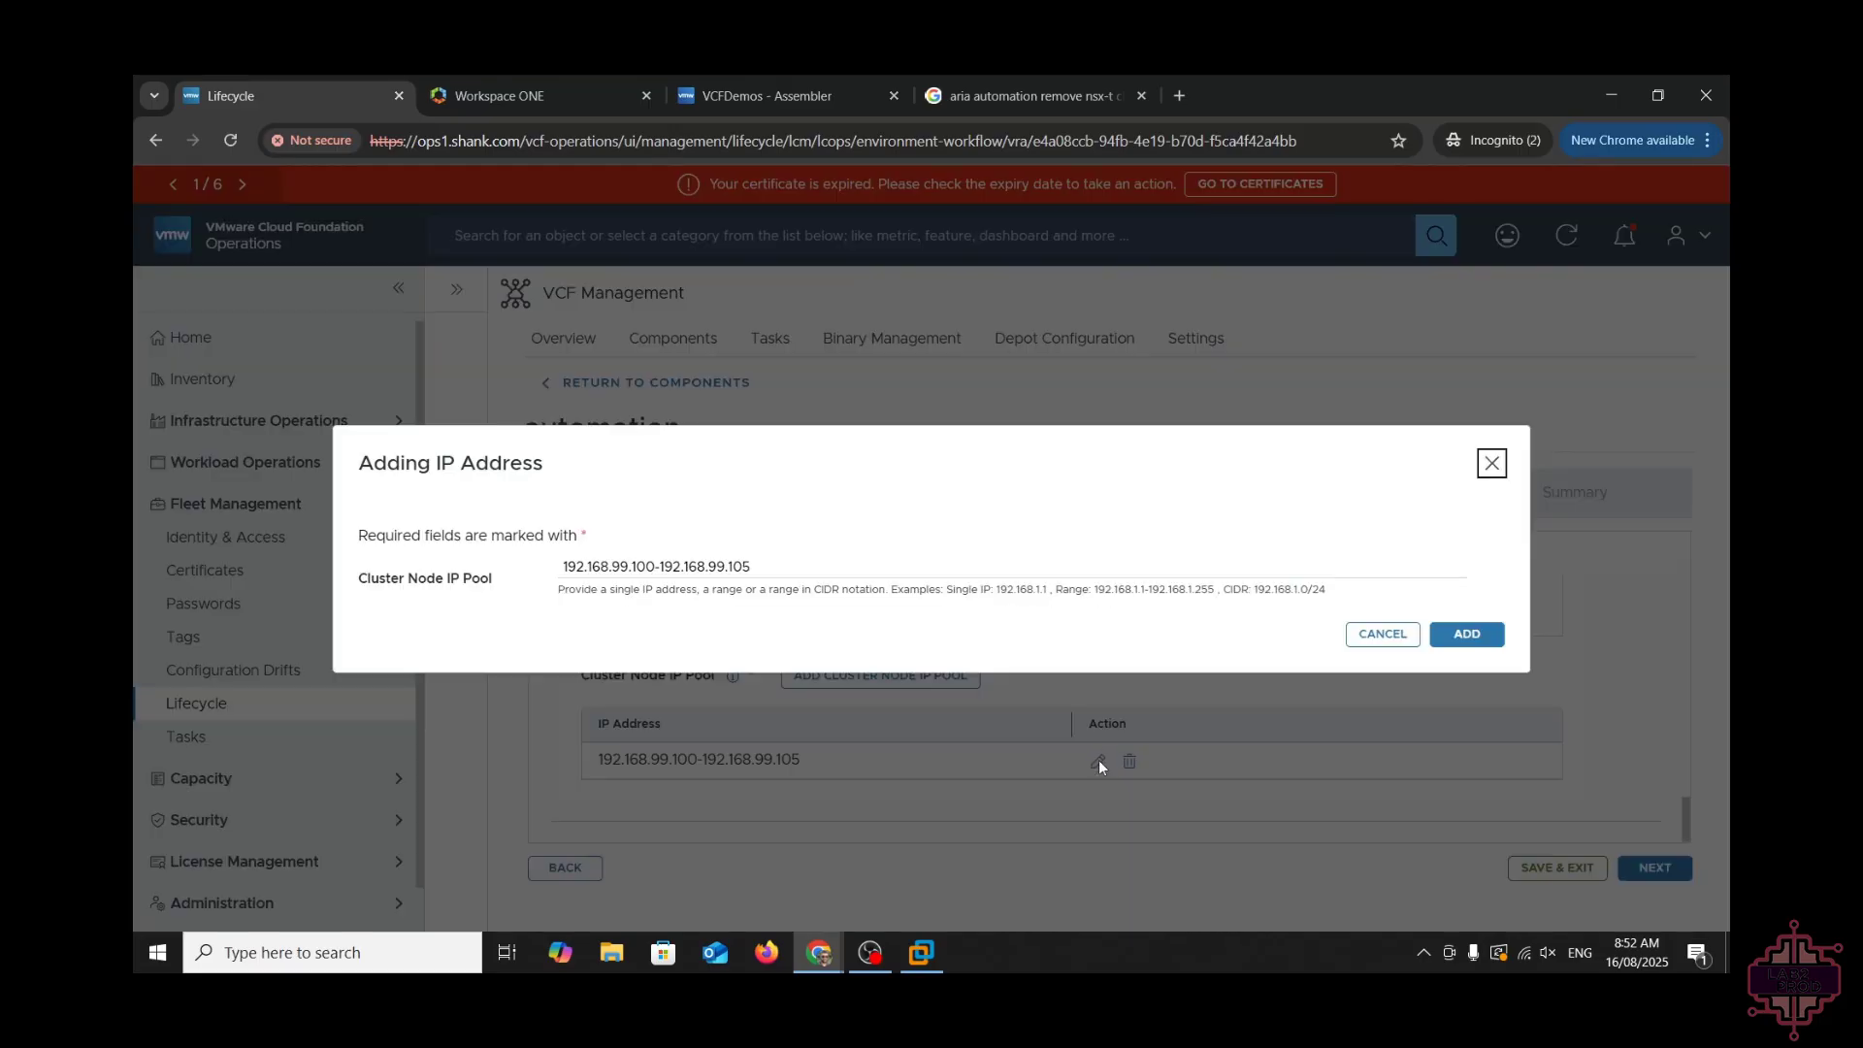
{"action": "left_click", "coordinate": [929, 555]}
{"action": "left_click", "coordinate": [928, 562]}
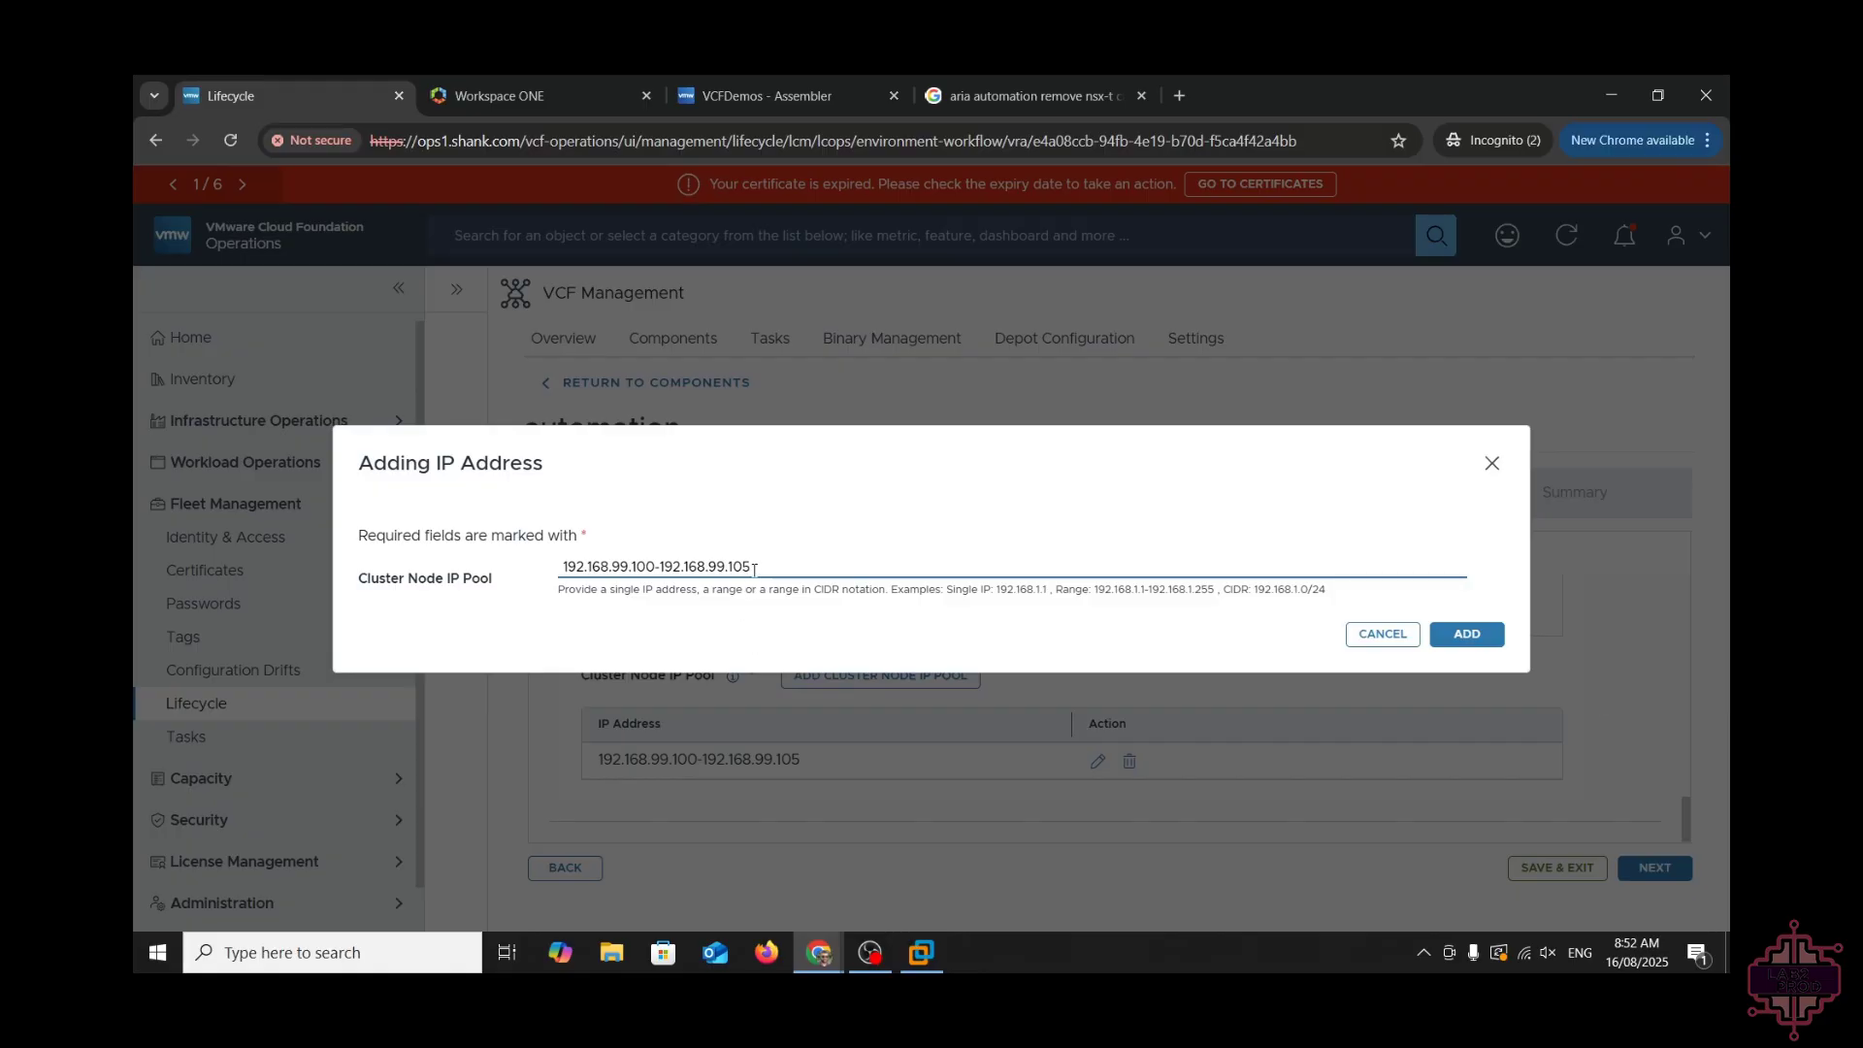
{"action": "left_click_drag", "start_coordinate": [633, 569], "coordinate": [1728, 602]}
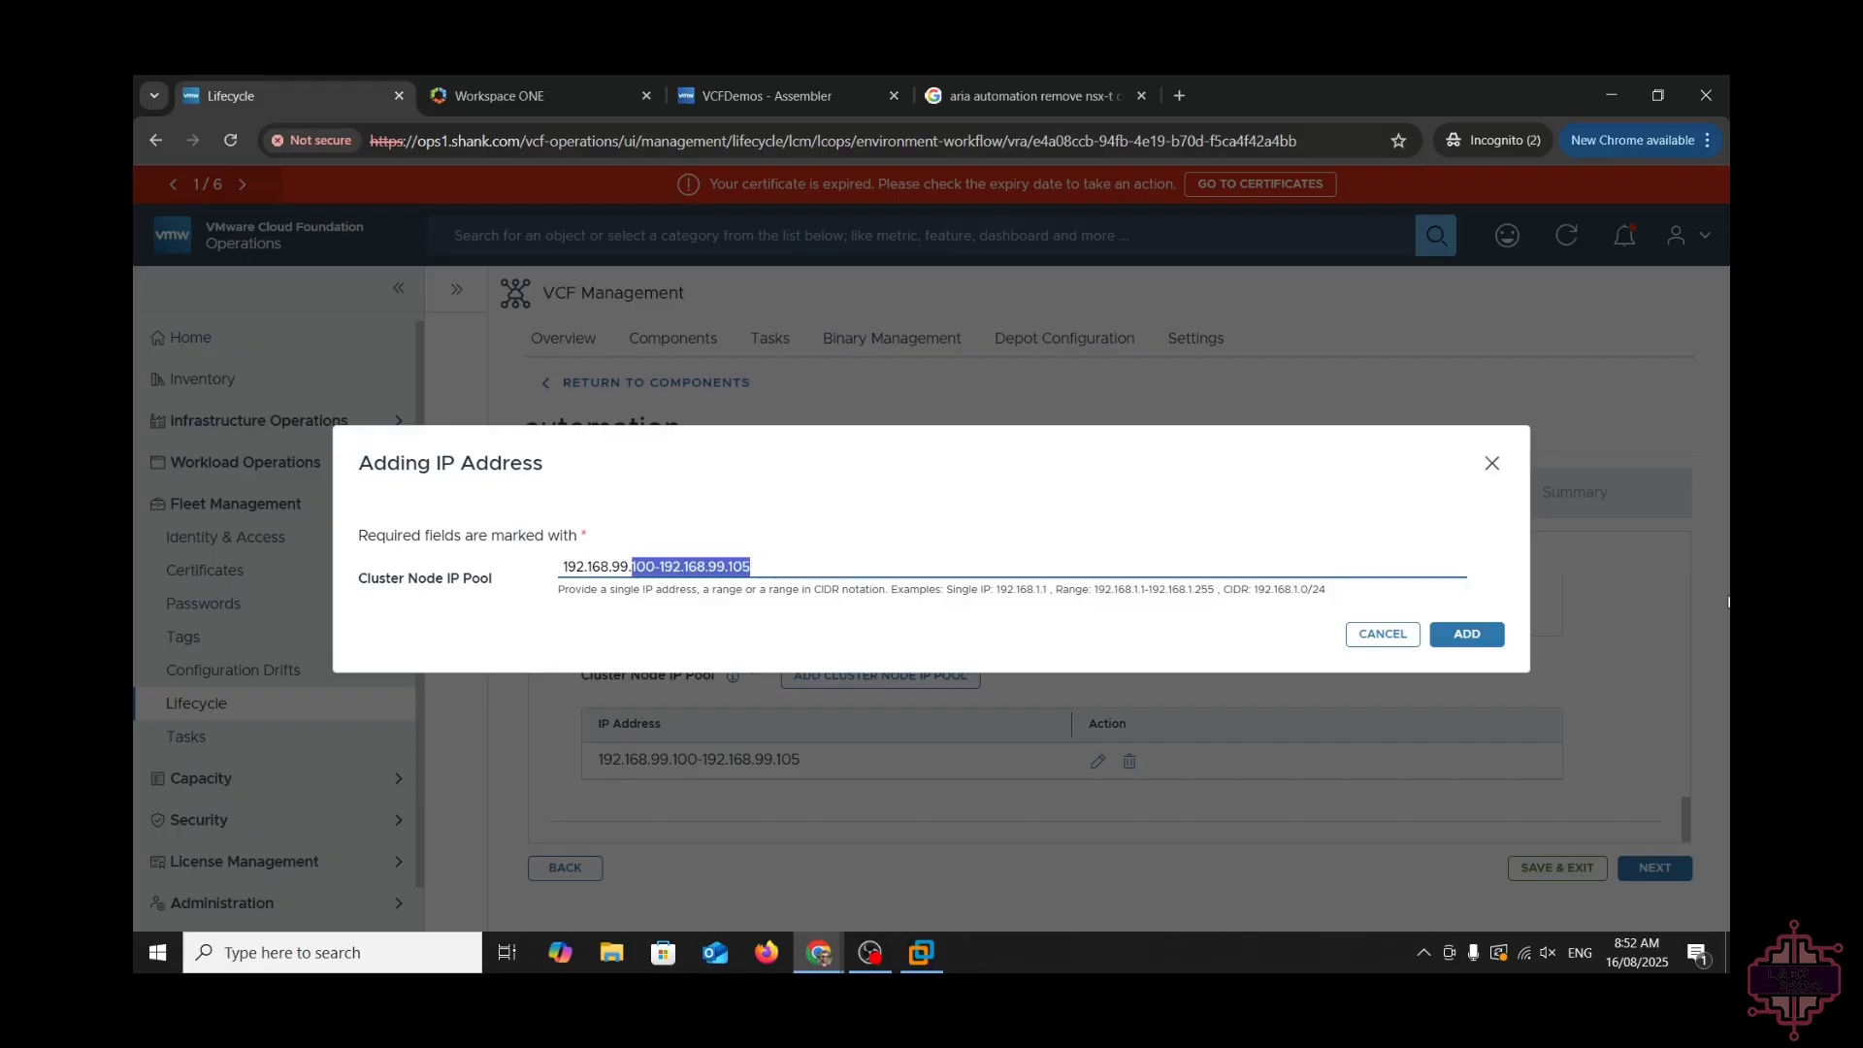
{"action": "type", "text": "0"}
{"action": "type", "text": "/24"}
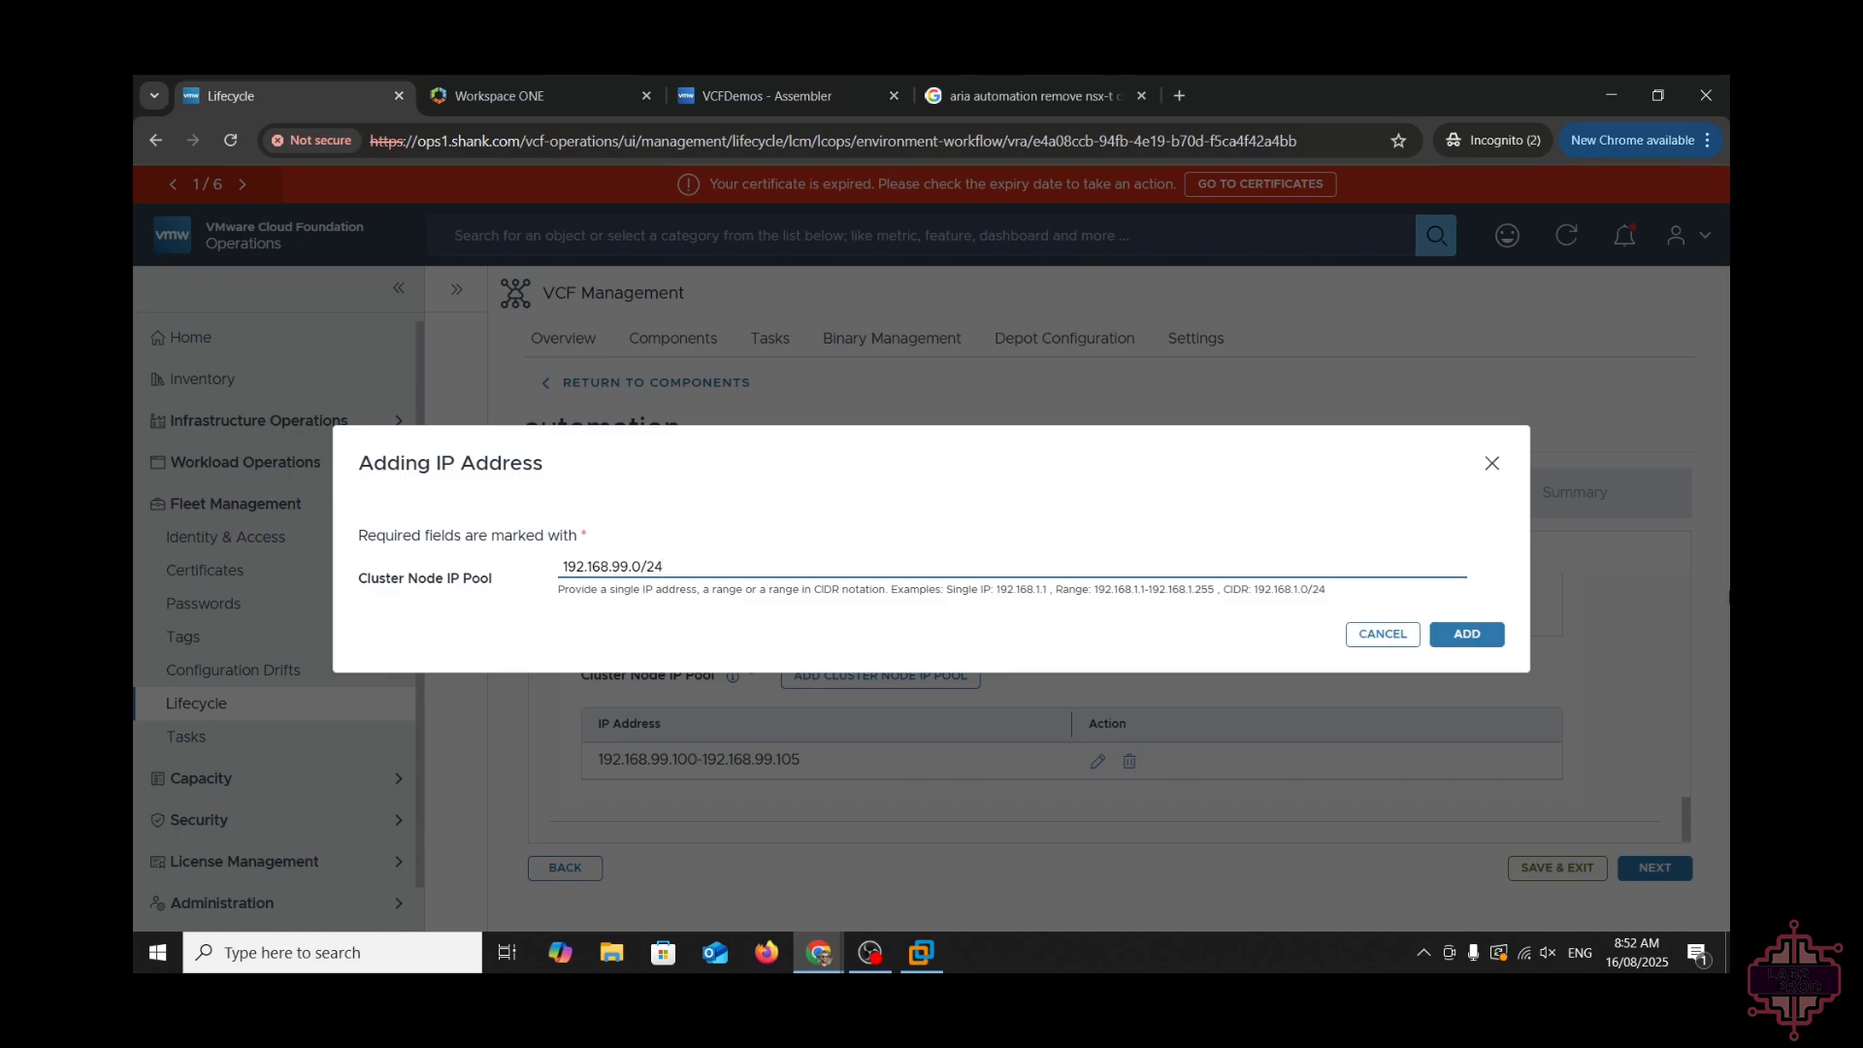
{"action": "left_click", "coordinate": [1492, 637]}
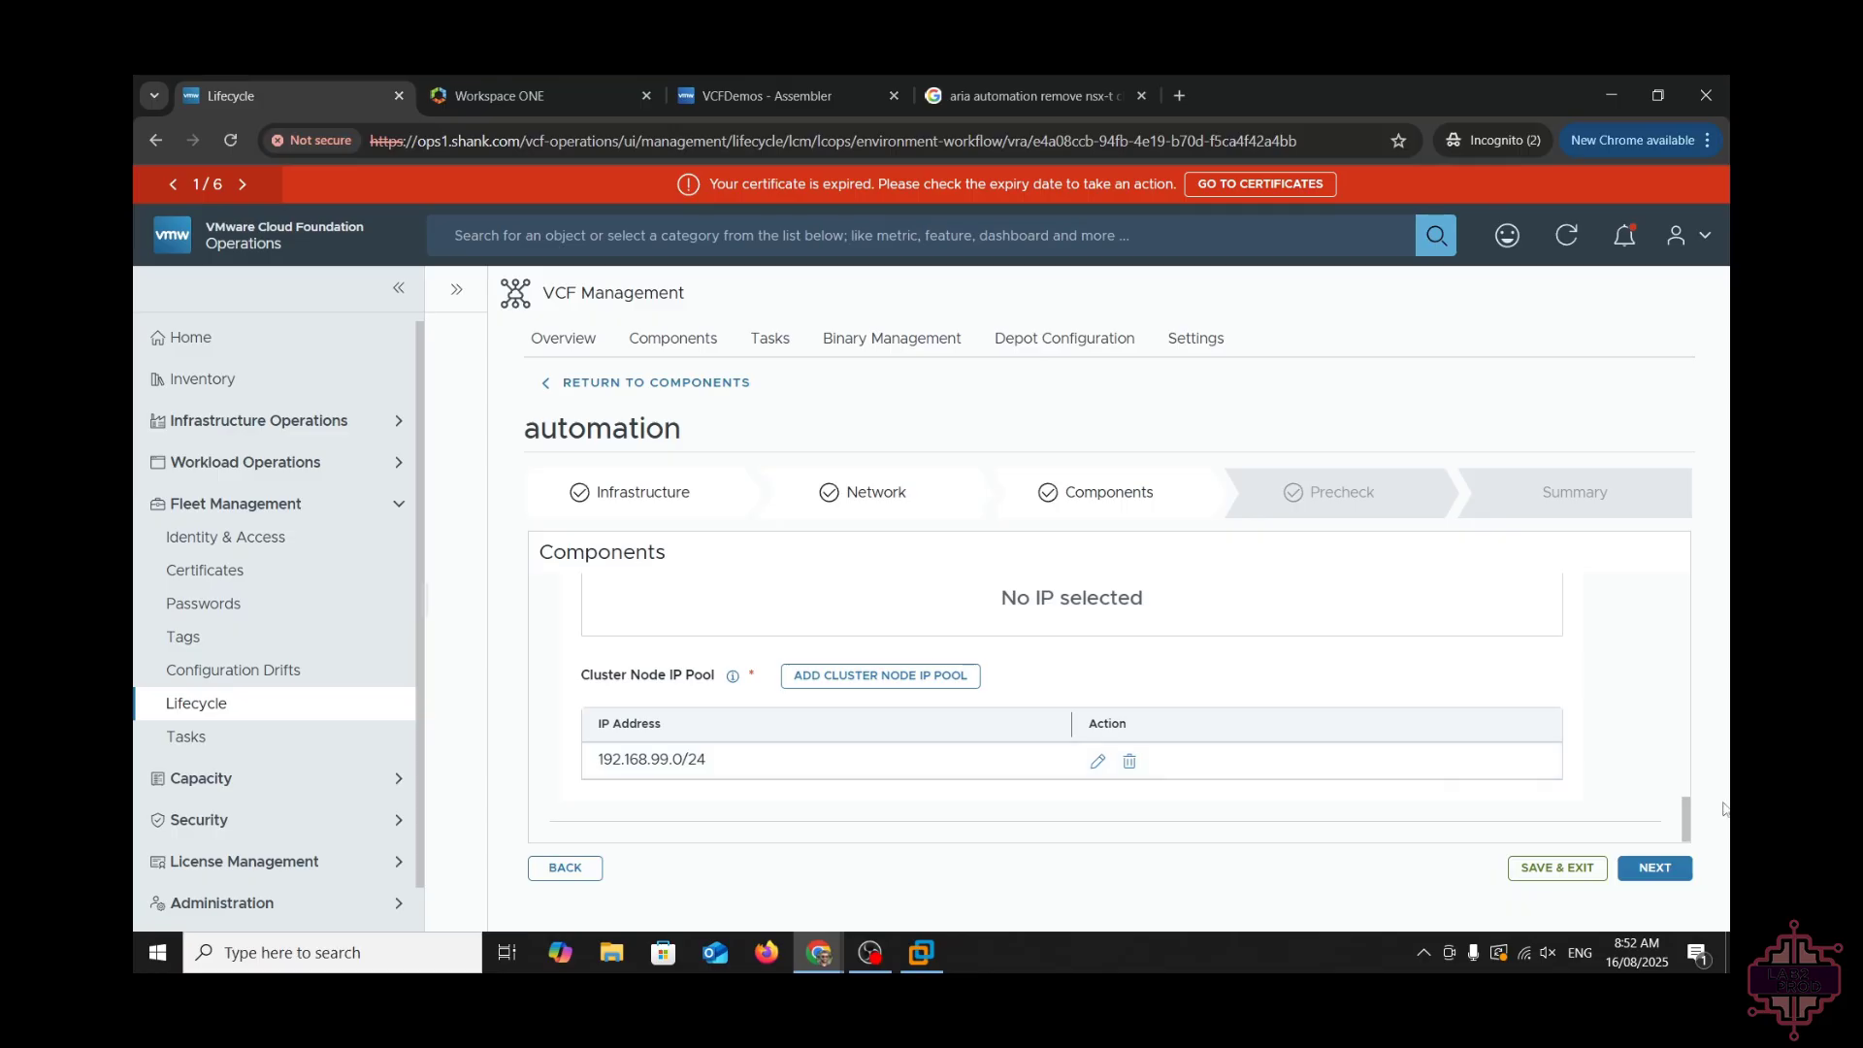
{"action": "left_click", "coordinate": [1643, 876]}
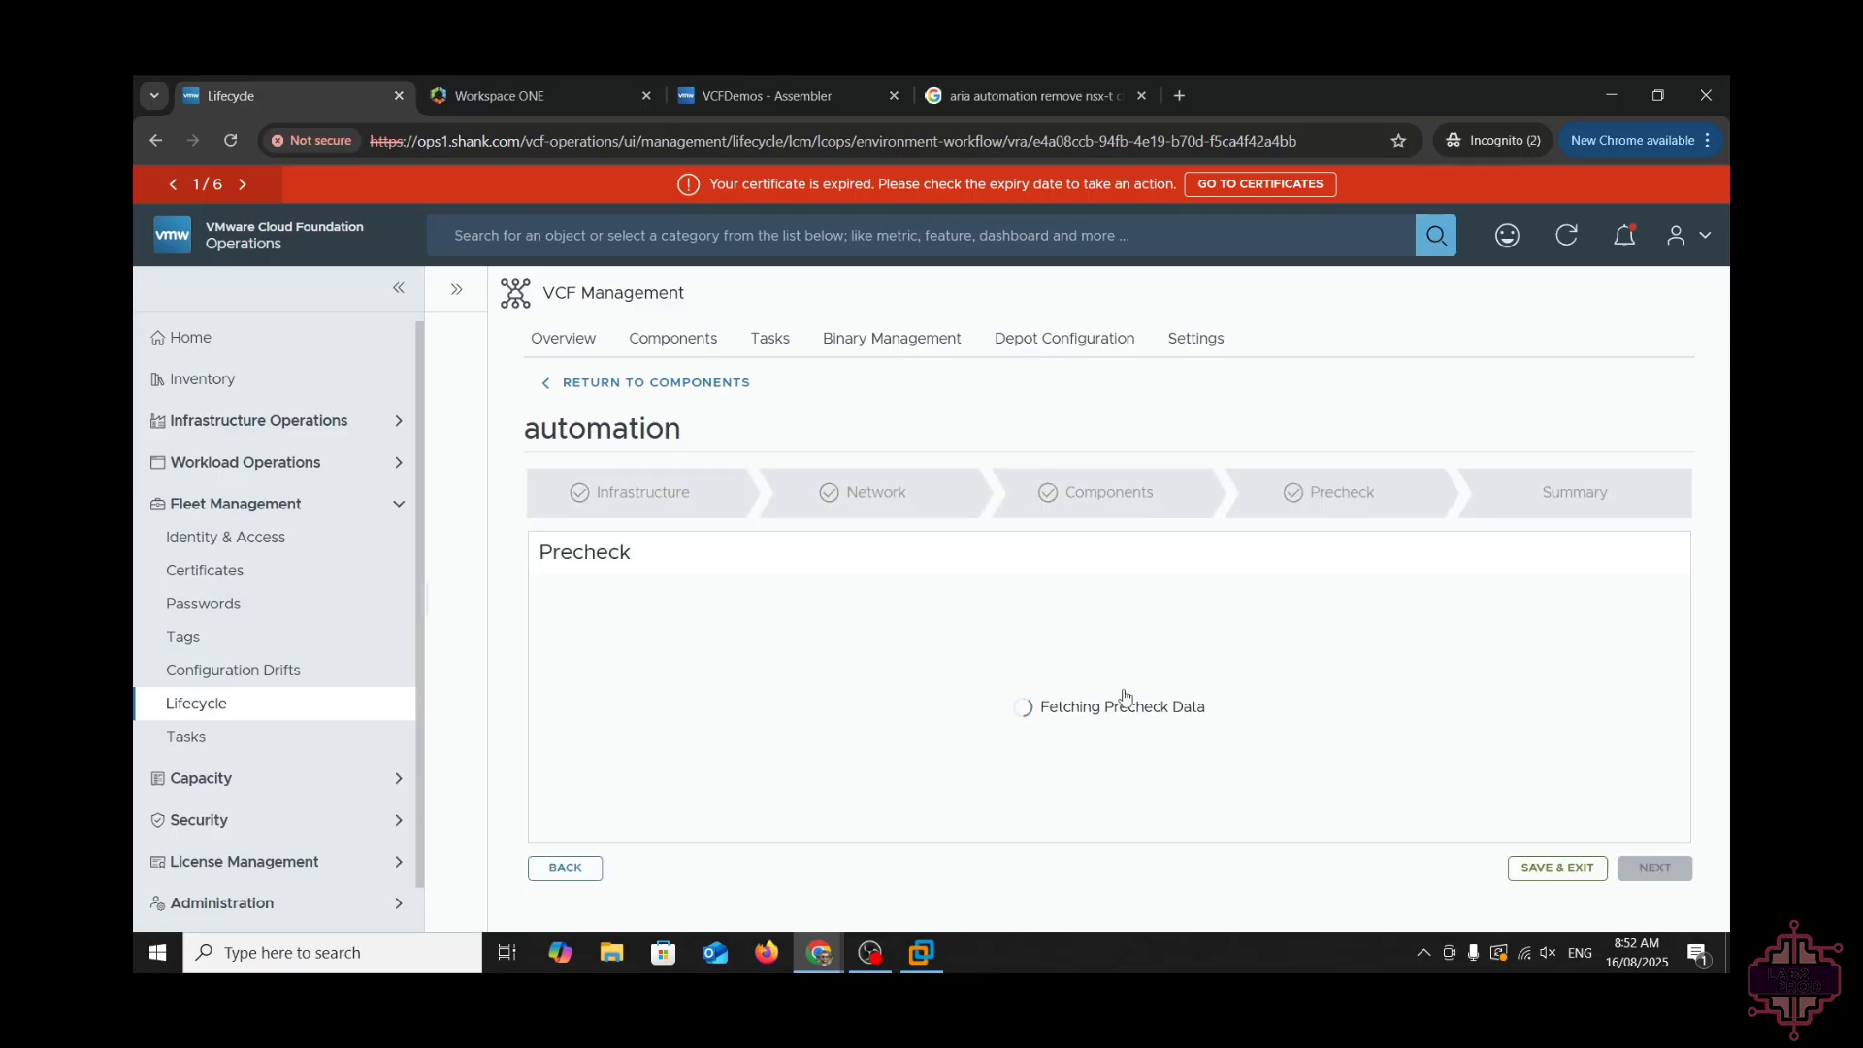
{"action": "left_click", "coordinate": [595, 779]}
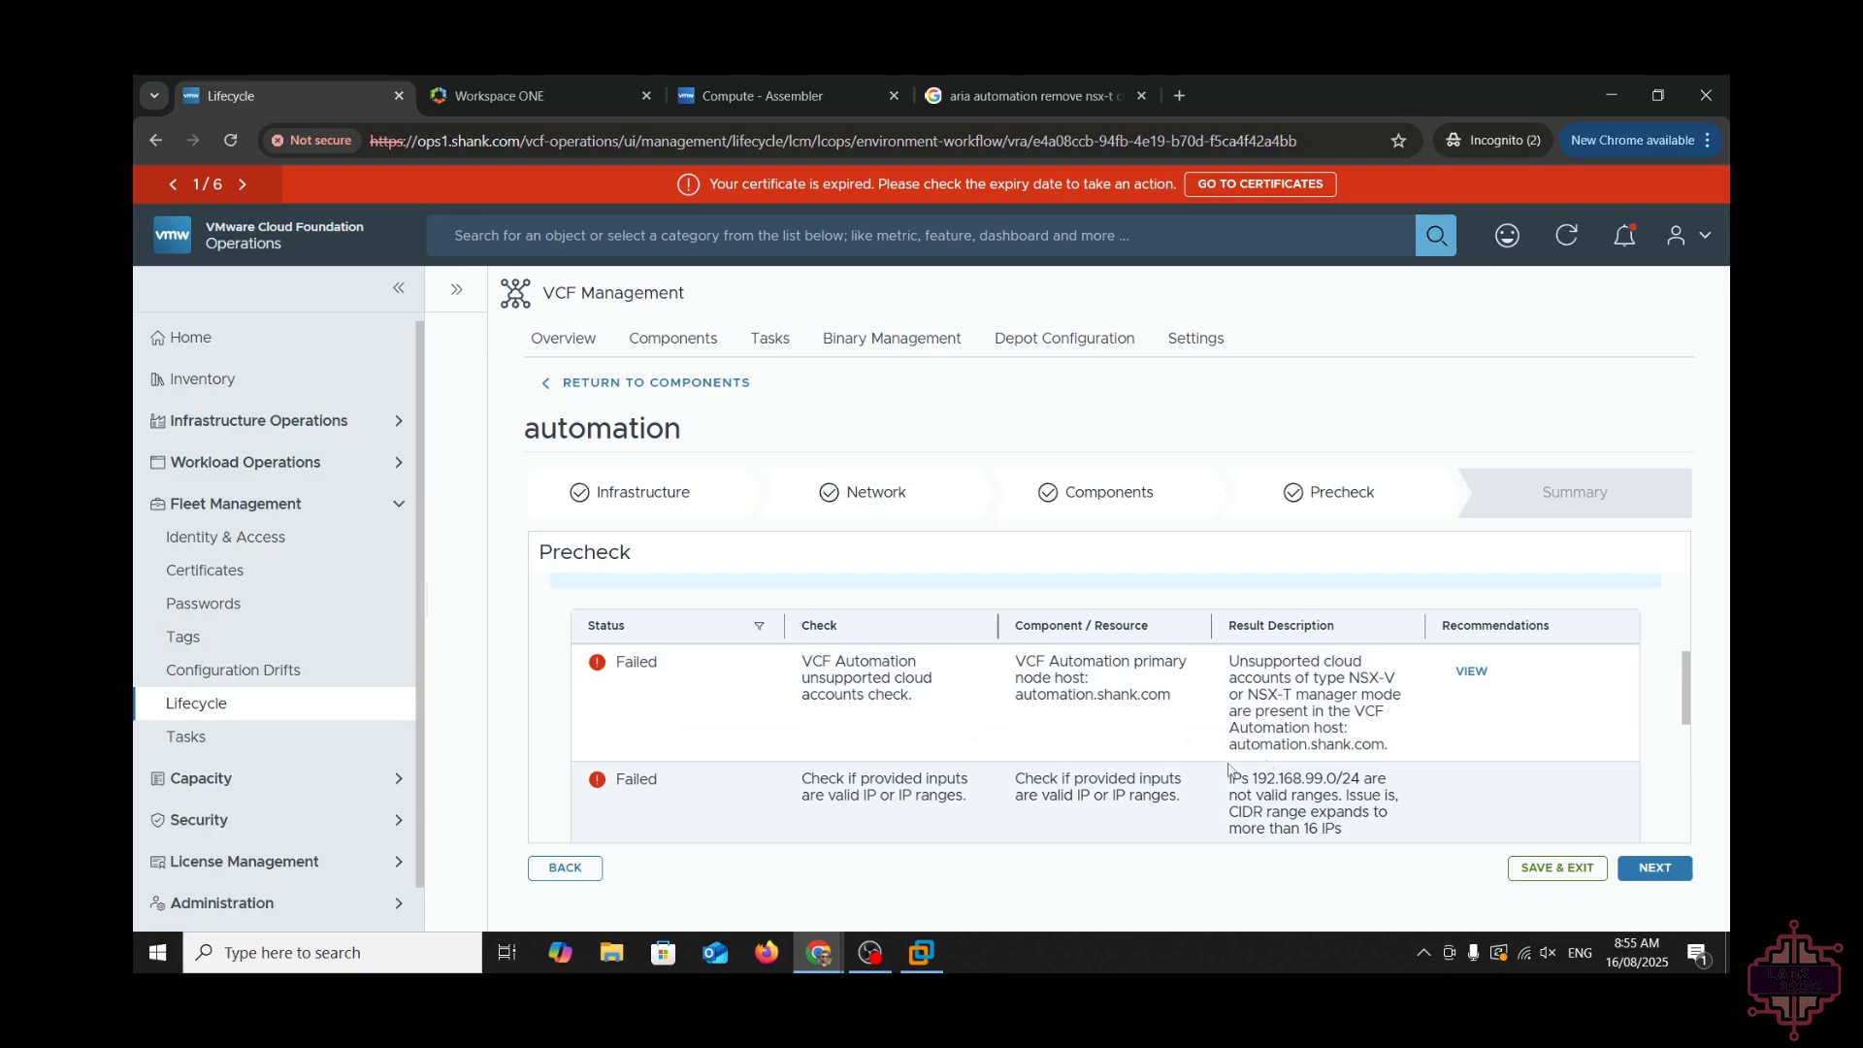
- Switch to Assembler's compute list and select reg1-cl01 with its NSXDemo, NSX_MGMT, VMs and xmr resource pools
{"action": "left_click", "coordinate": [856, 83]}
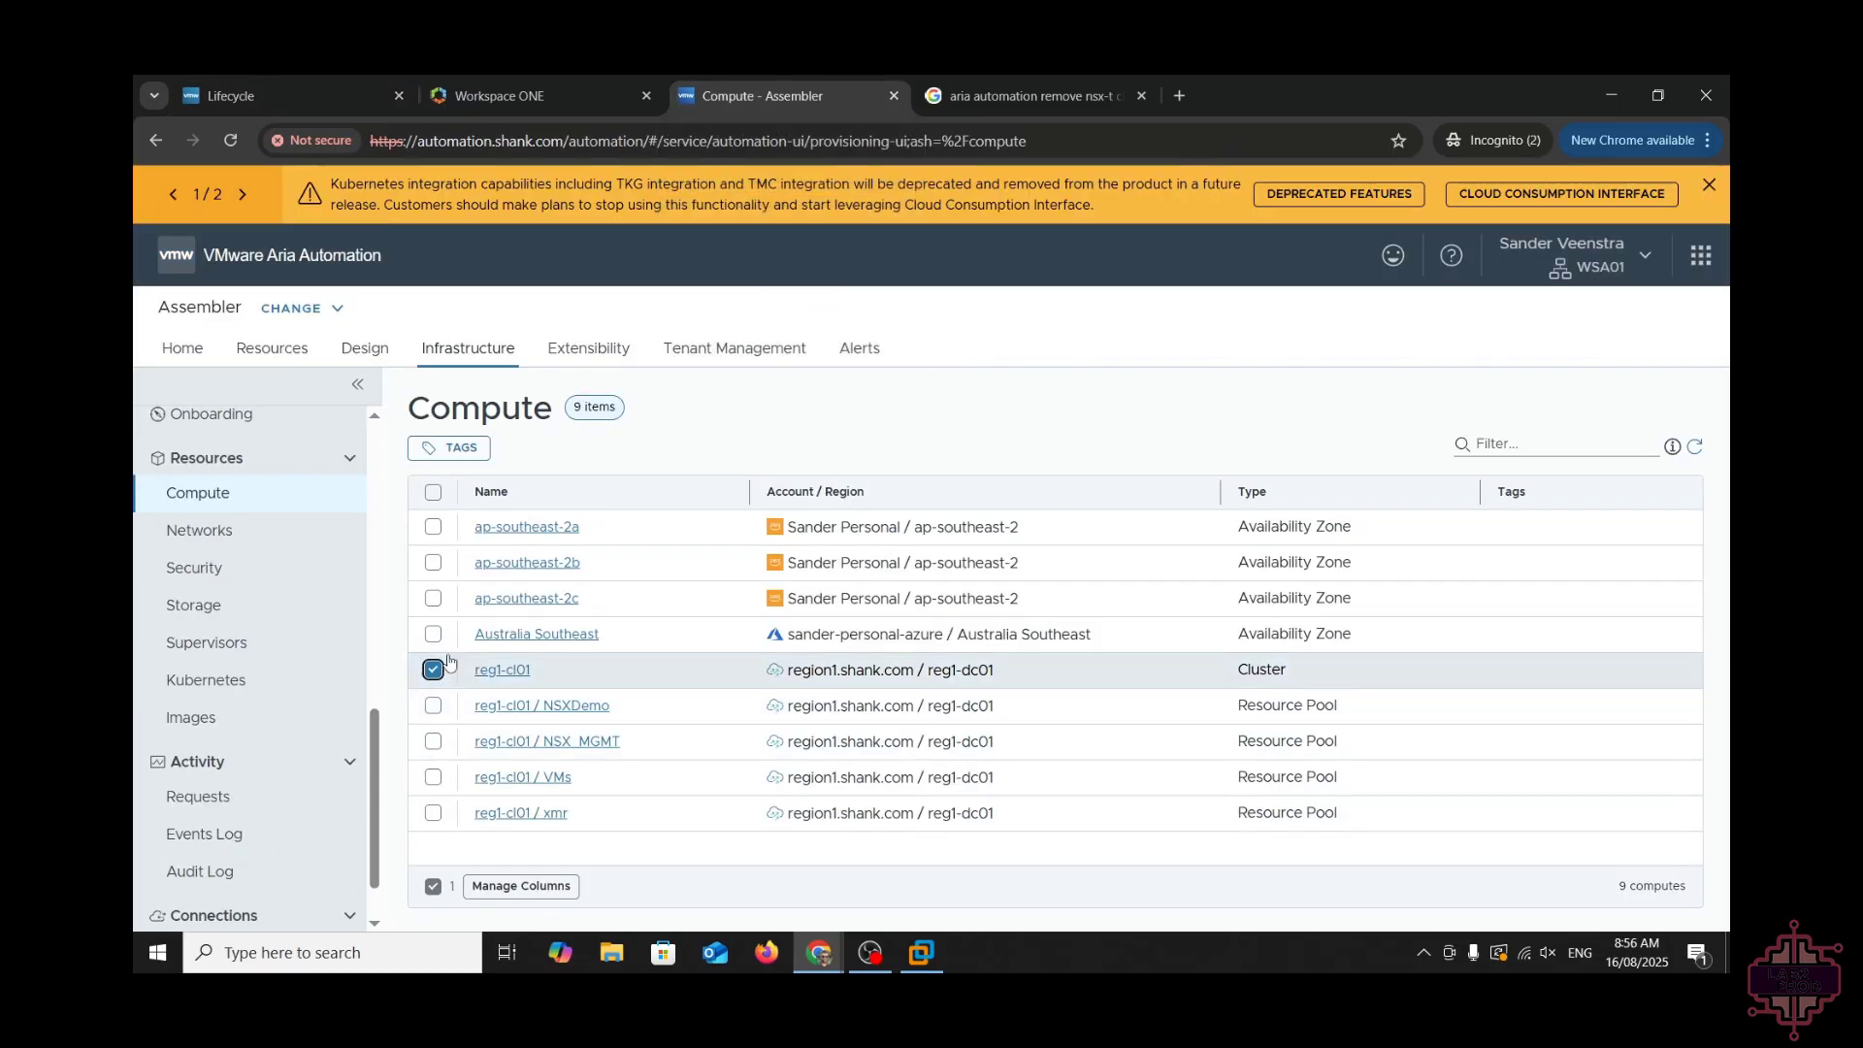
{"action": "left_click", "coordinate": [433, 705]}
{"action": "left_click", "coordinate": [432, 741]}
{"action": "left_click", "coordinate": [432, 777]}
{"action": "left_click", "coordinate": [432, 813]}
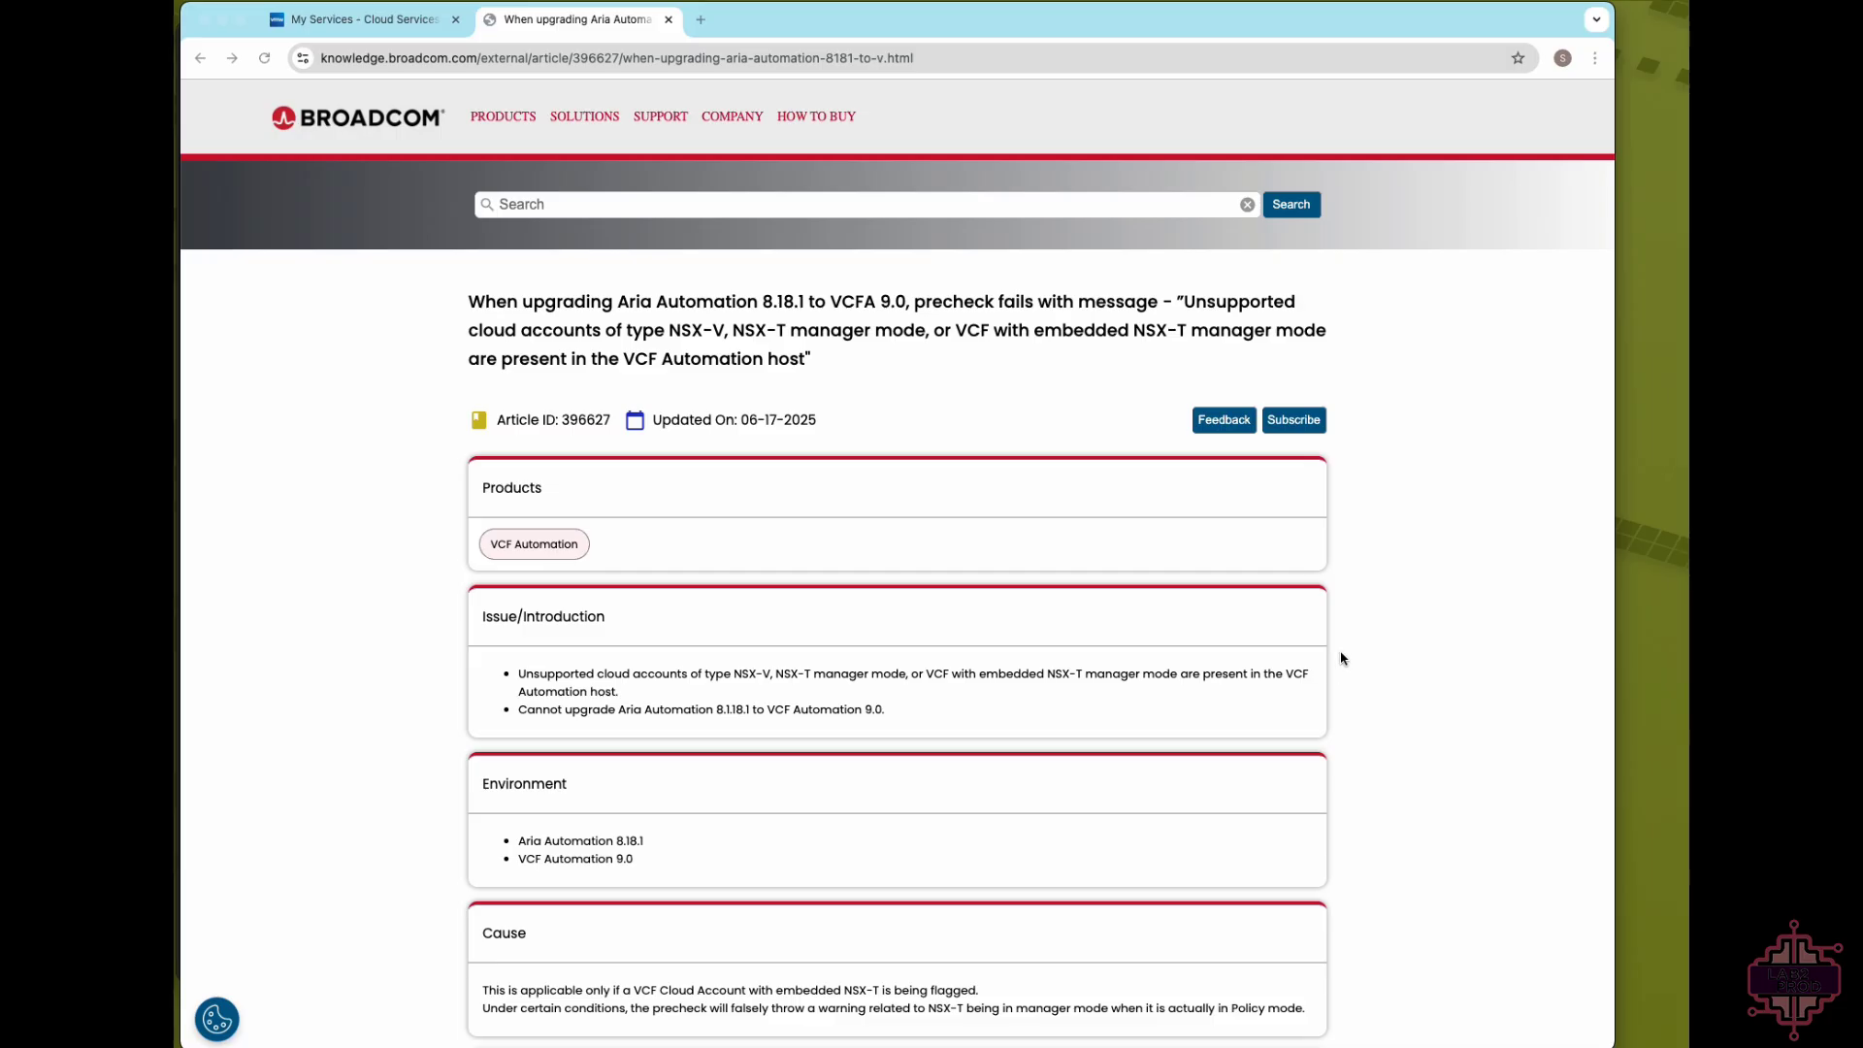
- Review the Broadcom article's endpoint verification steps and open the region1.shank.com cloud account in Assembler
{"action": "scroll", "coordinate": [1341, 658], "scroll_direction": "down", "scroll_amount": 5}
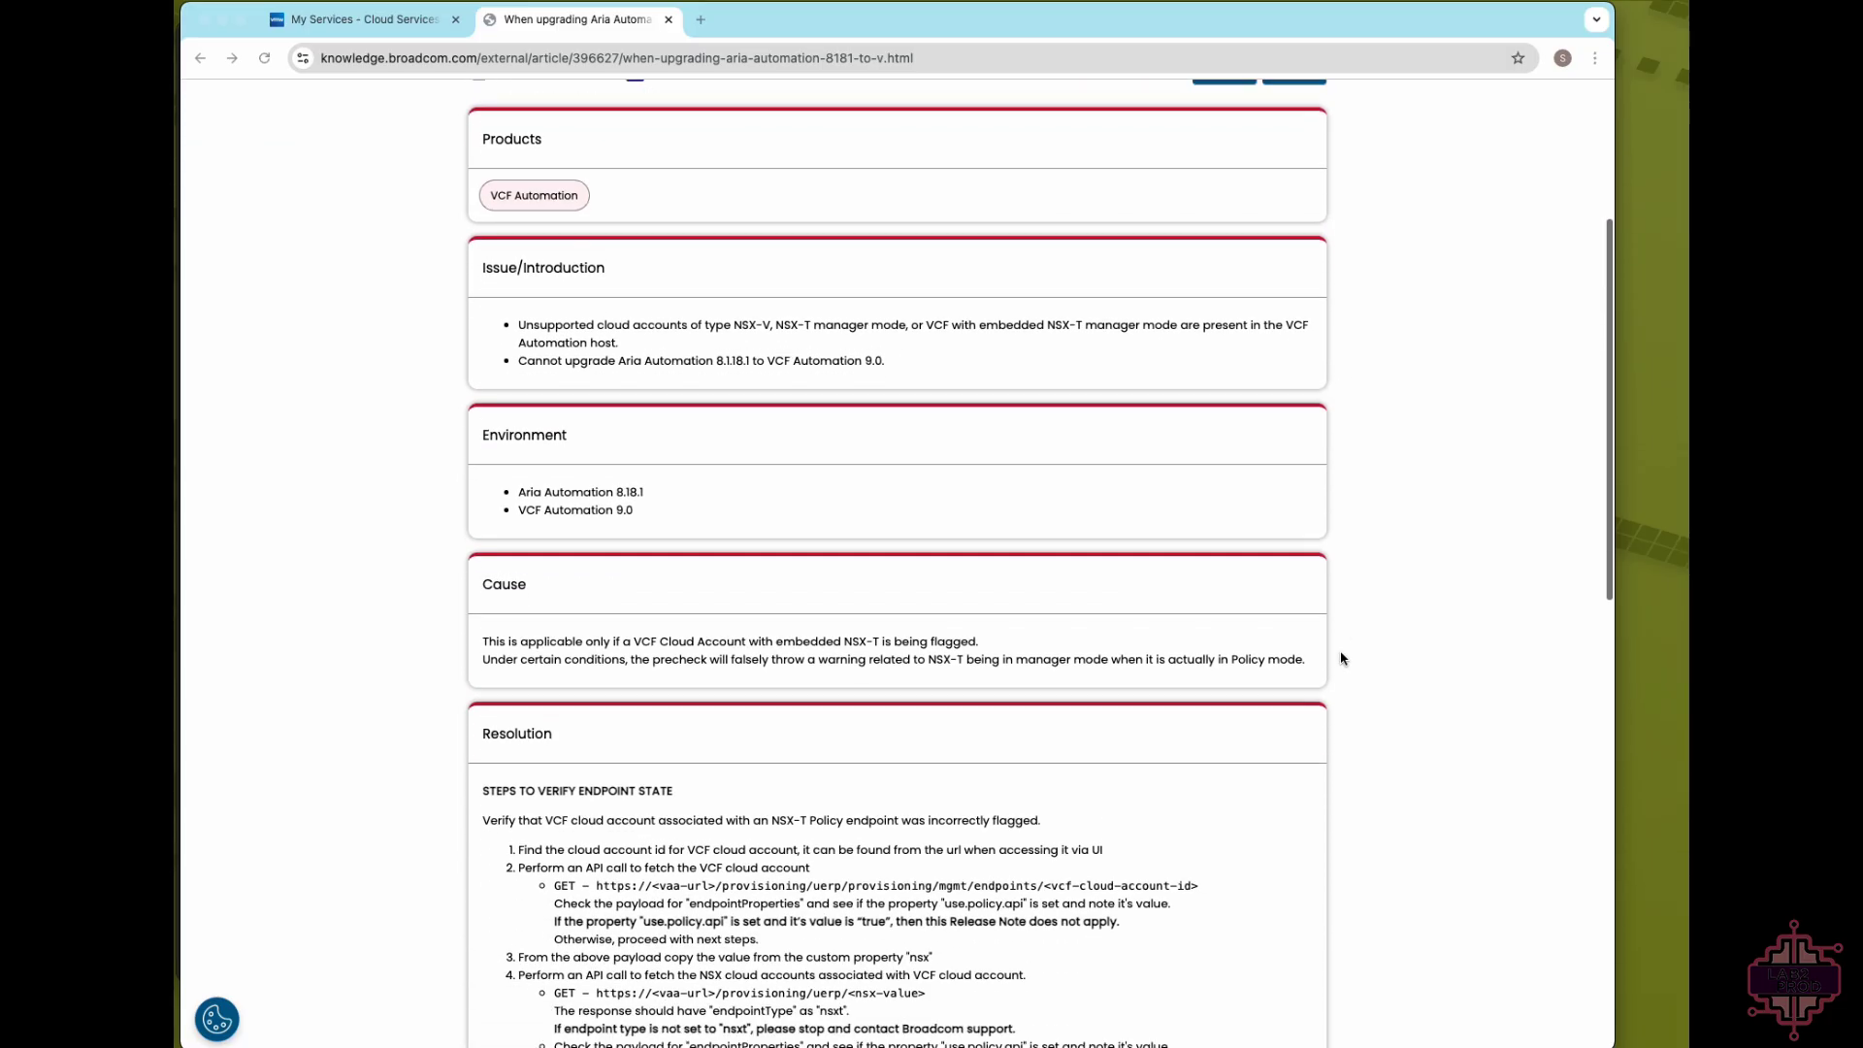
{"action": "scroll", "coordinate": [1341, 658], "scroll_direction": "down", "scroll_amount": 2}
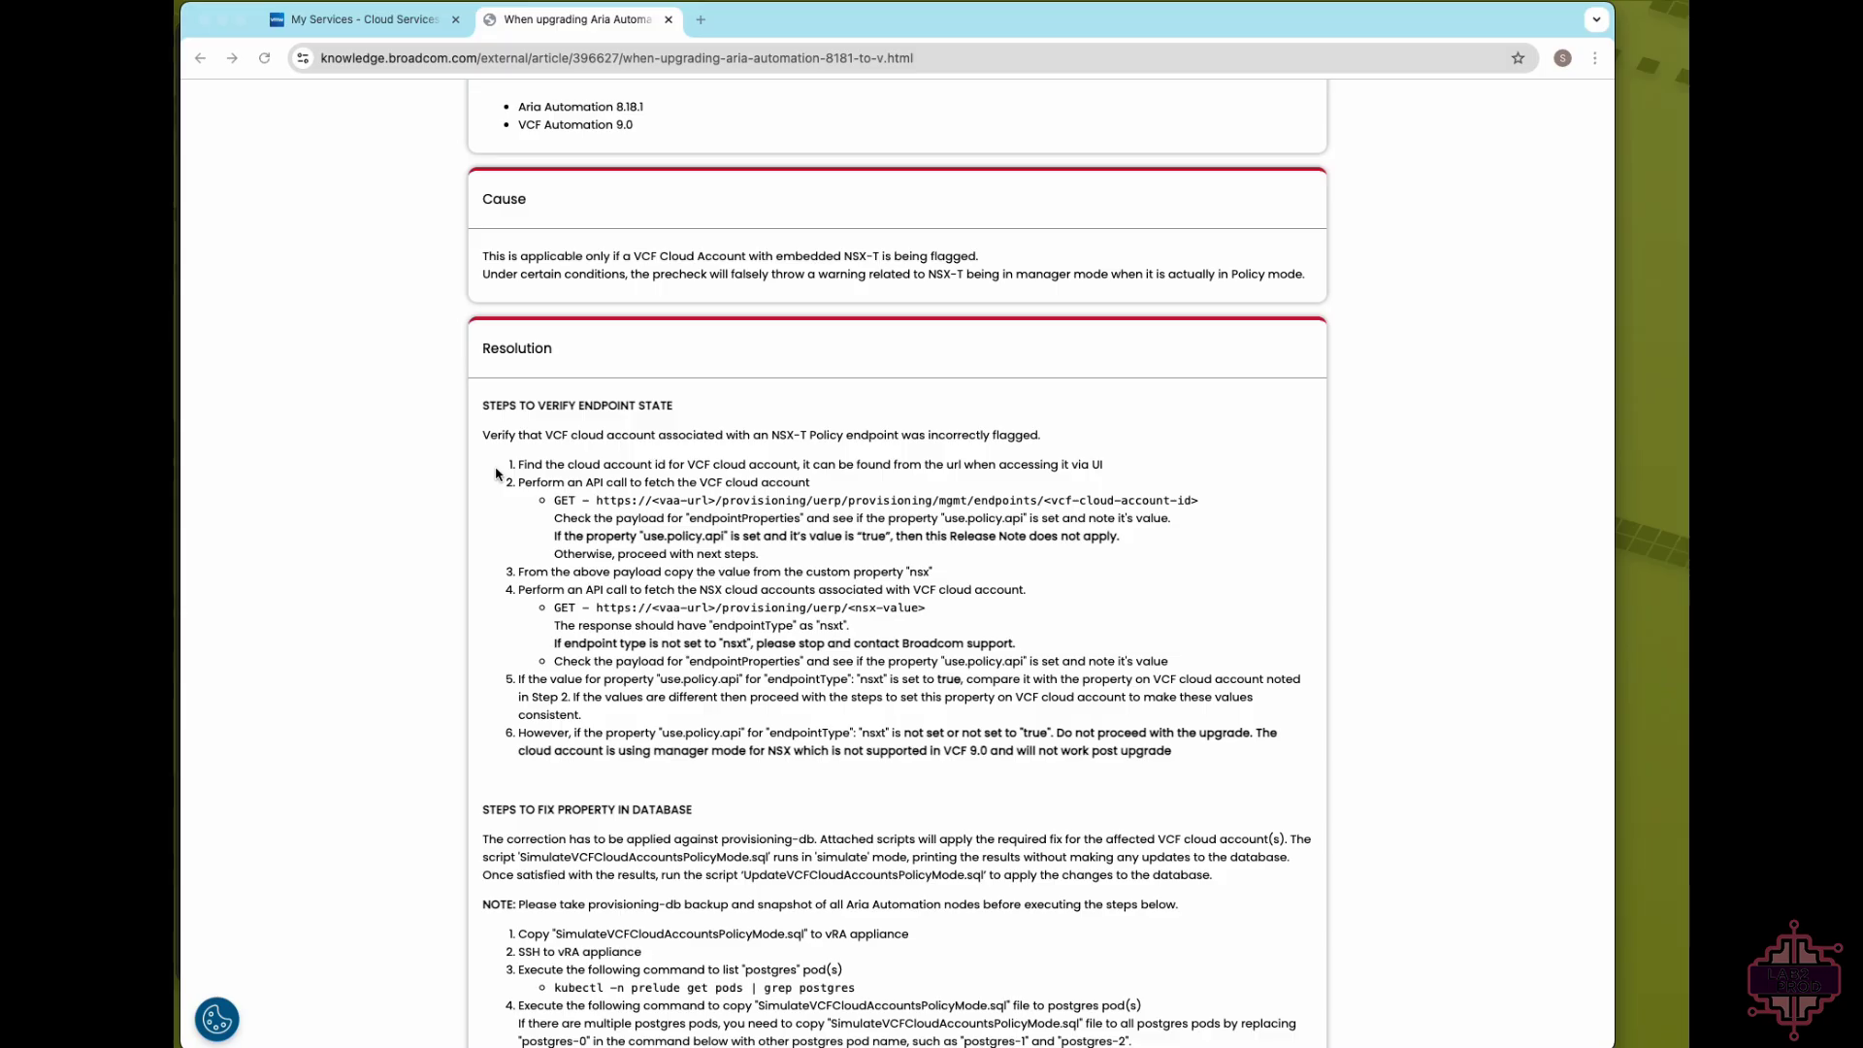
{"action": "left_click", "coordinate": [401, 19]}
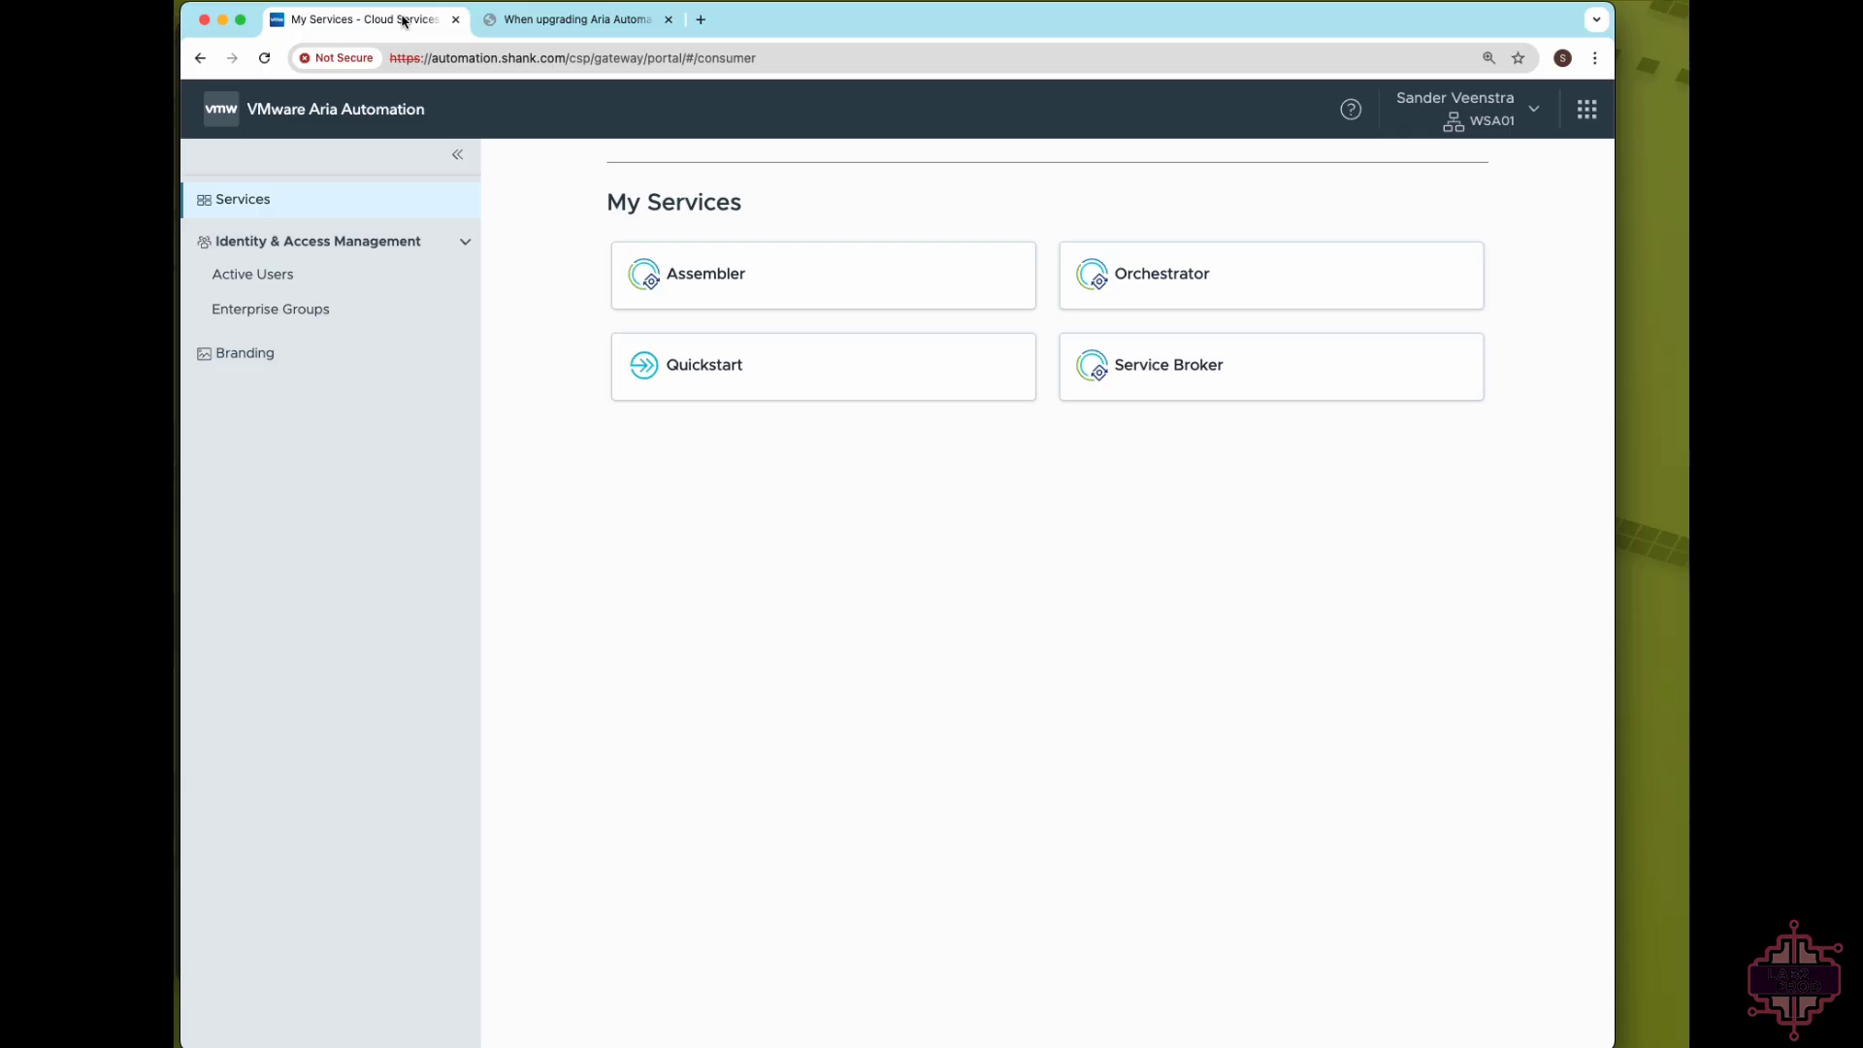
{"action": "left_click", "coordinate": [823, 260]}
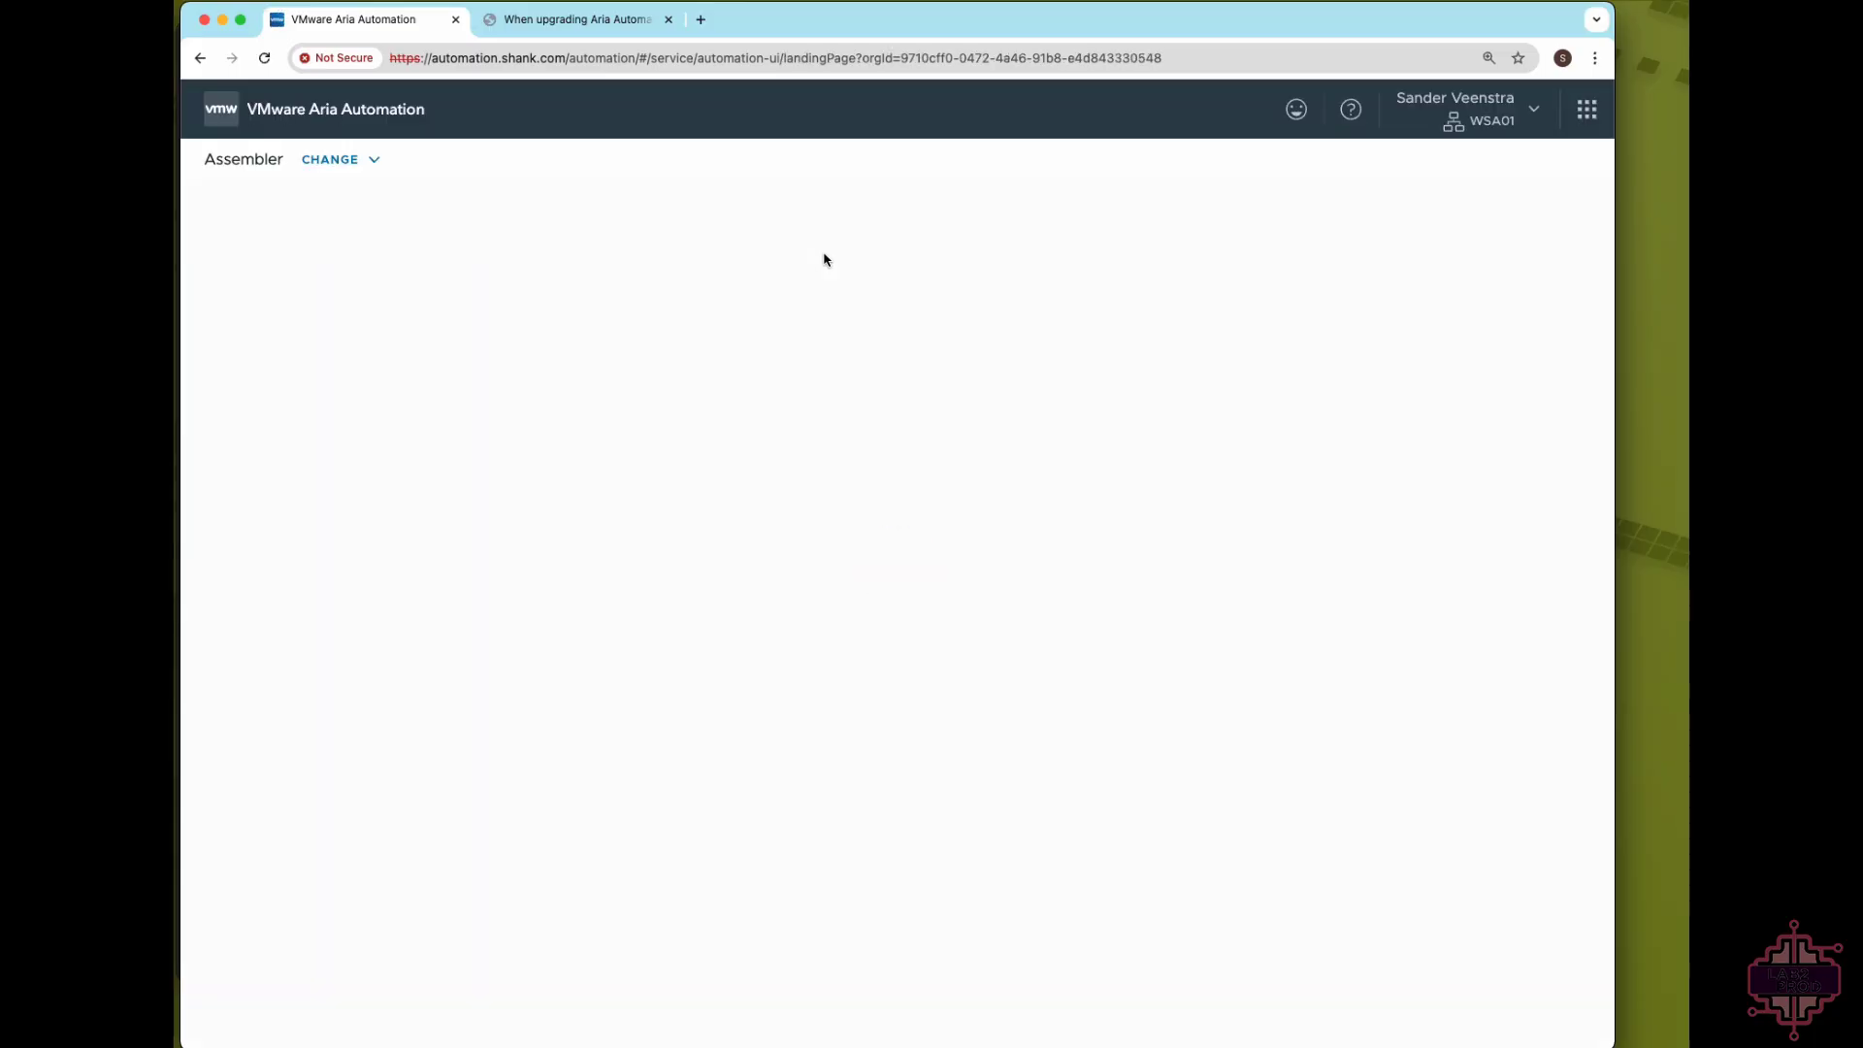
{"action": "left_click", "coordinate": [512, 200]}
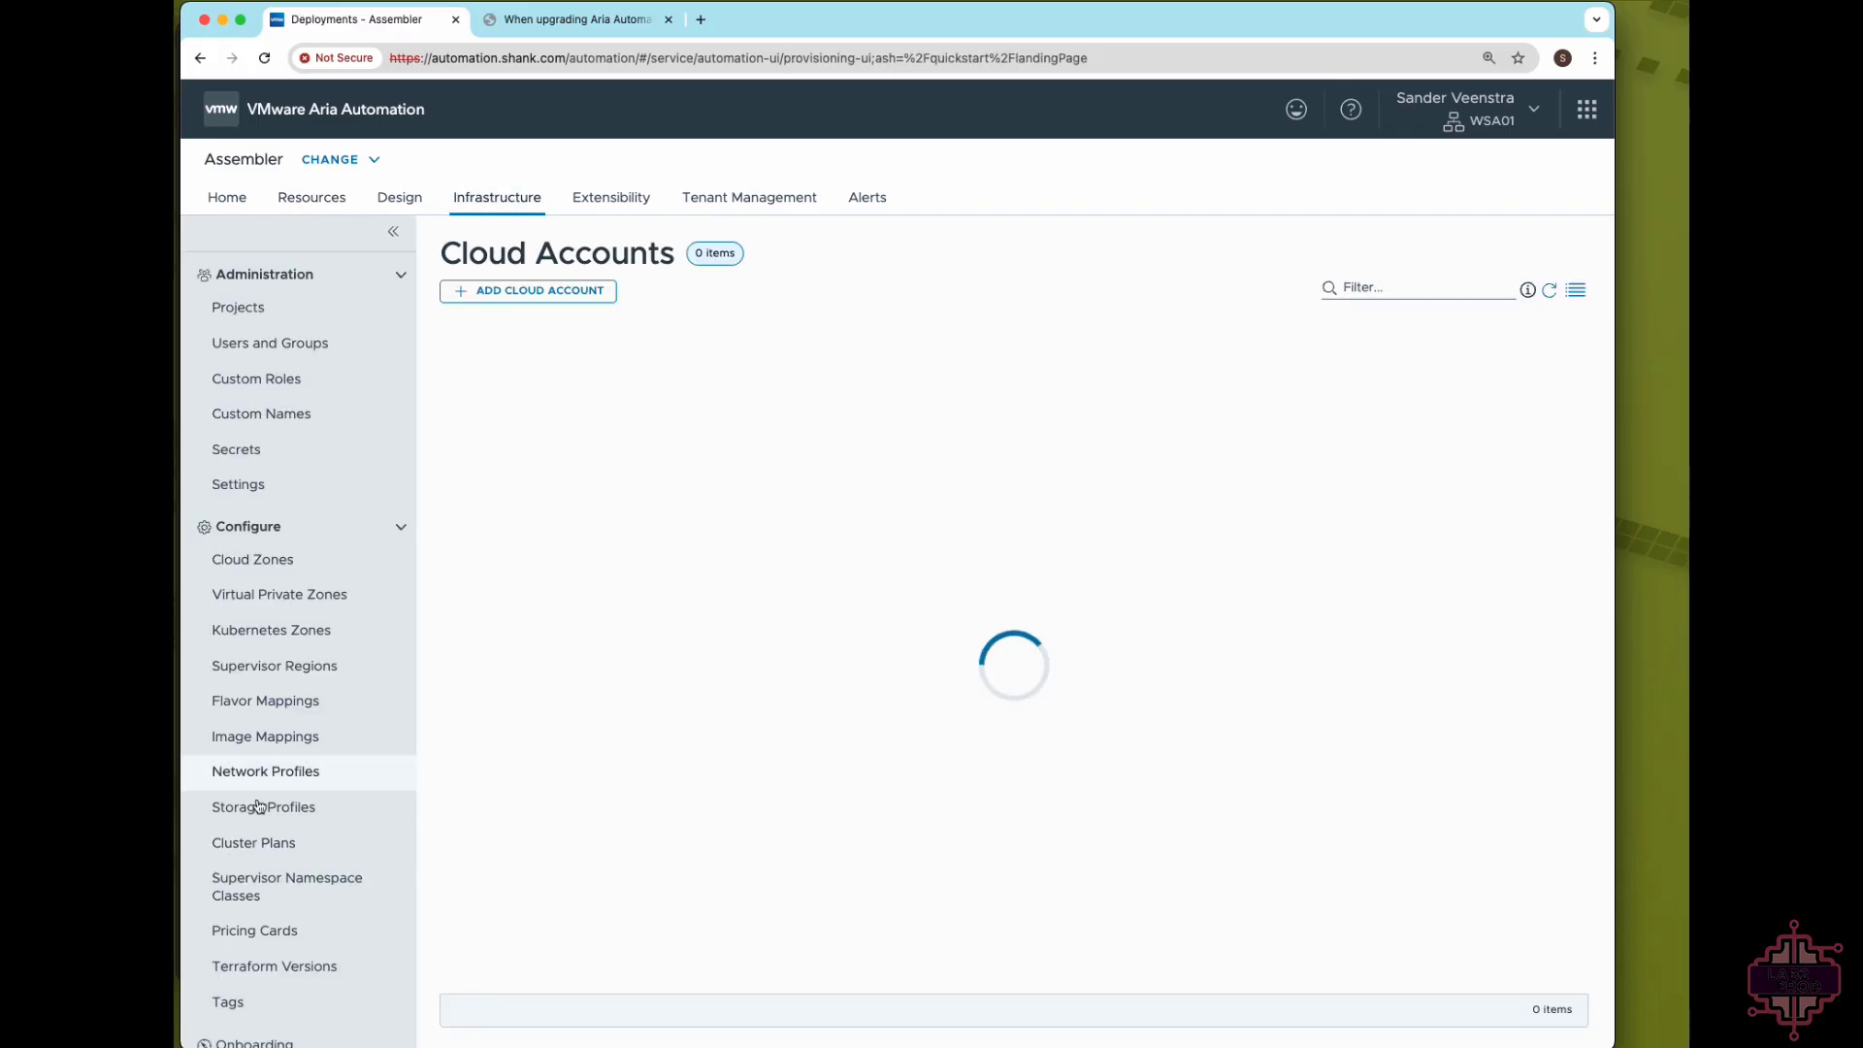
{"action": "scroll", "coordinate": [249, 835], "scroll_direction": "down", "scroll_amount": 6}
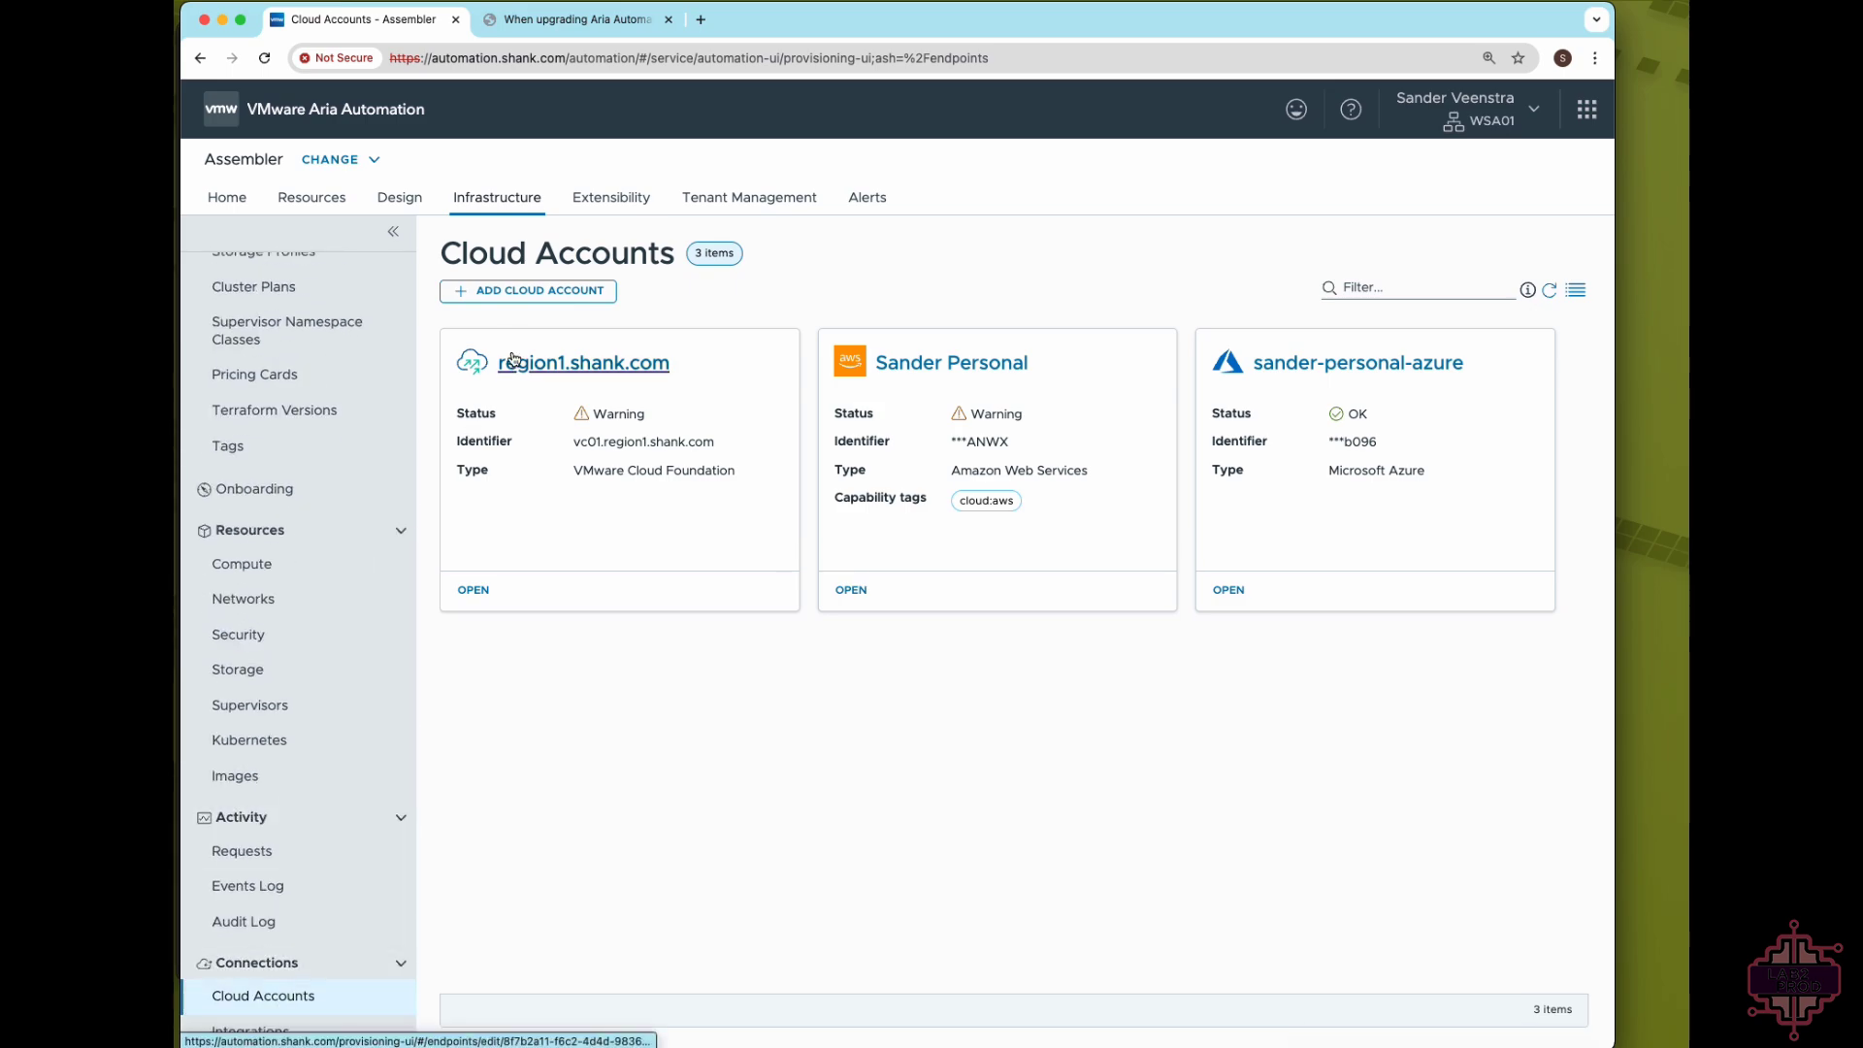
{"action": "left_click", "coordinate": [545, 369]}
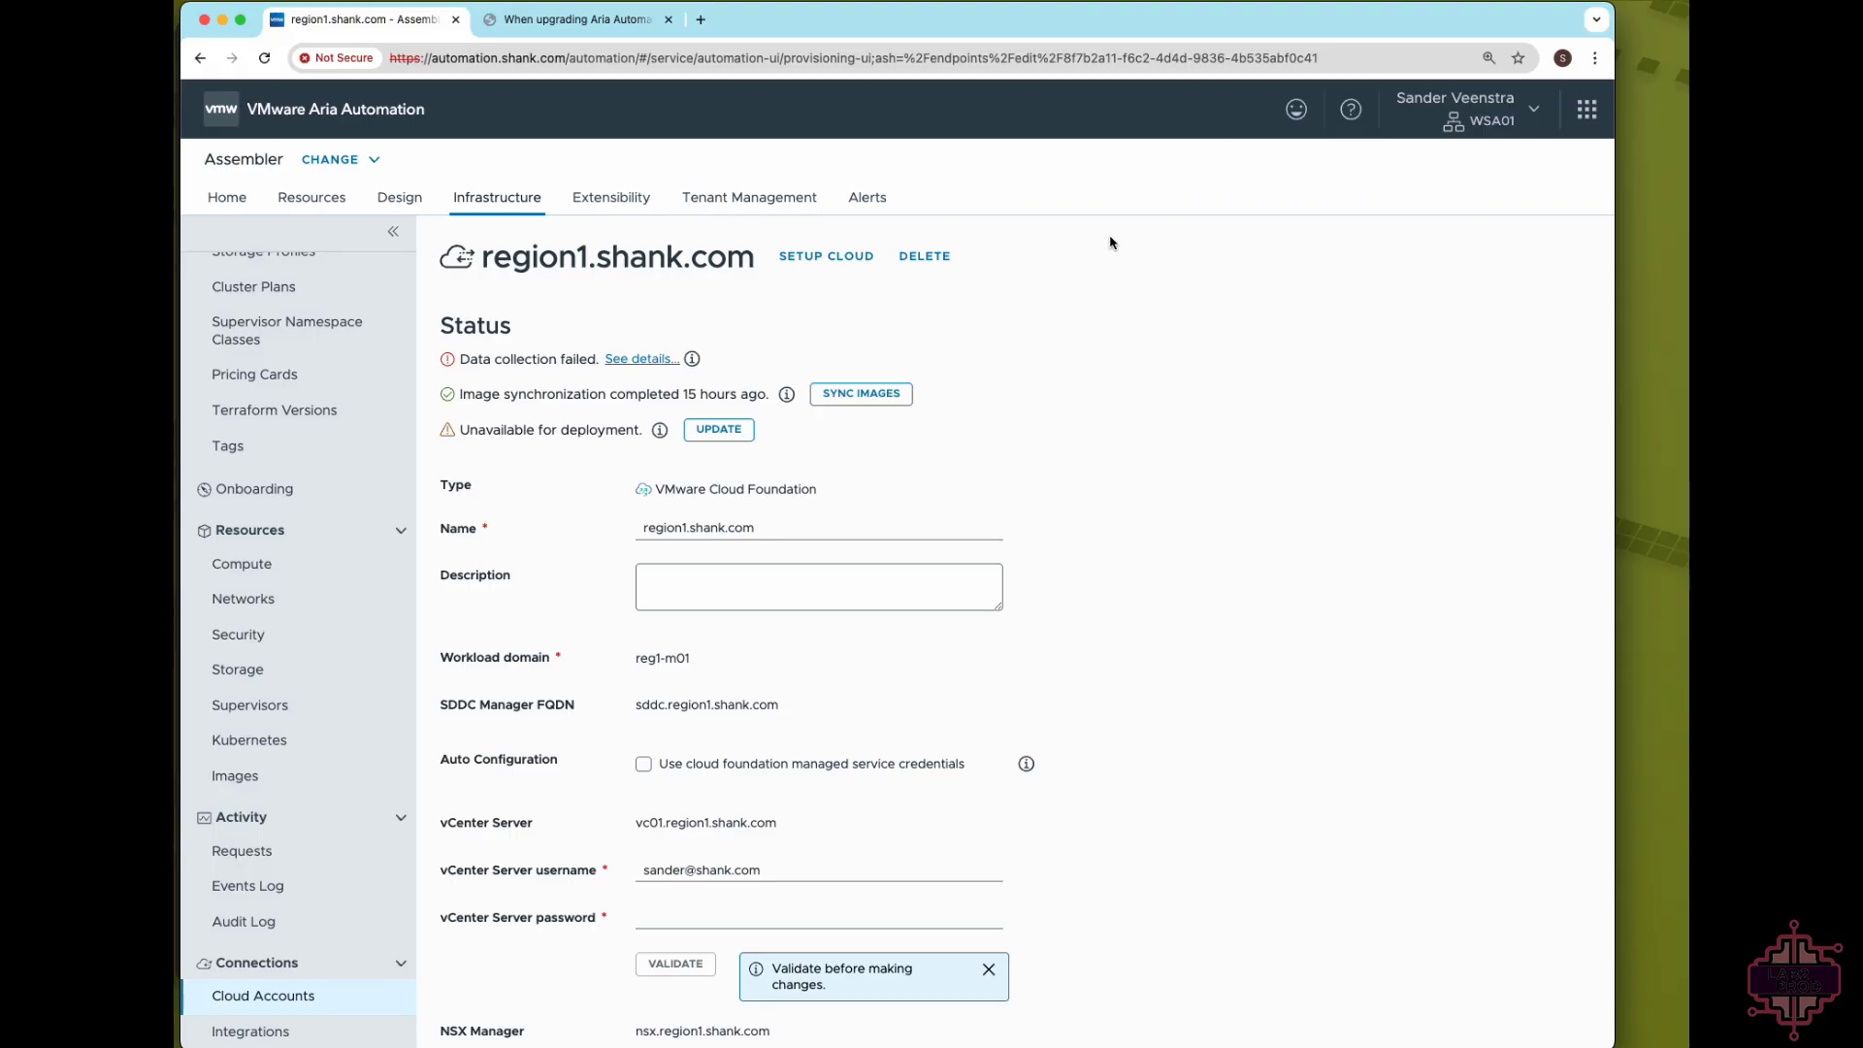
- Copy the region1.shank.com cloud account ID from the page address and return to the Broadcom article
{"action": "left_click", "coordinate": [1328, 59]}
{"action": "left_click", "coordinate": [1288, 59]}
{"action": "left_click_drag", "start_coordinate": [1290, 60], "coordinate": [1007, 62]}
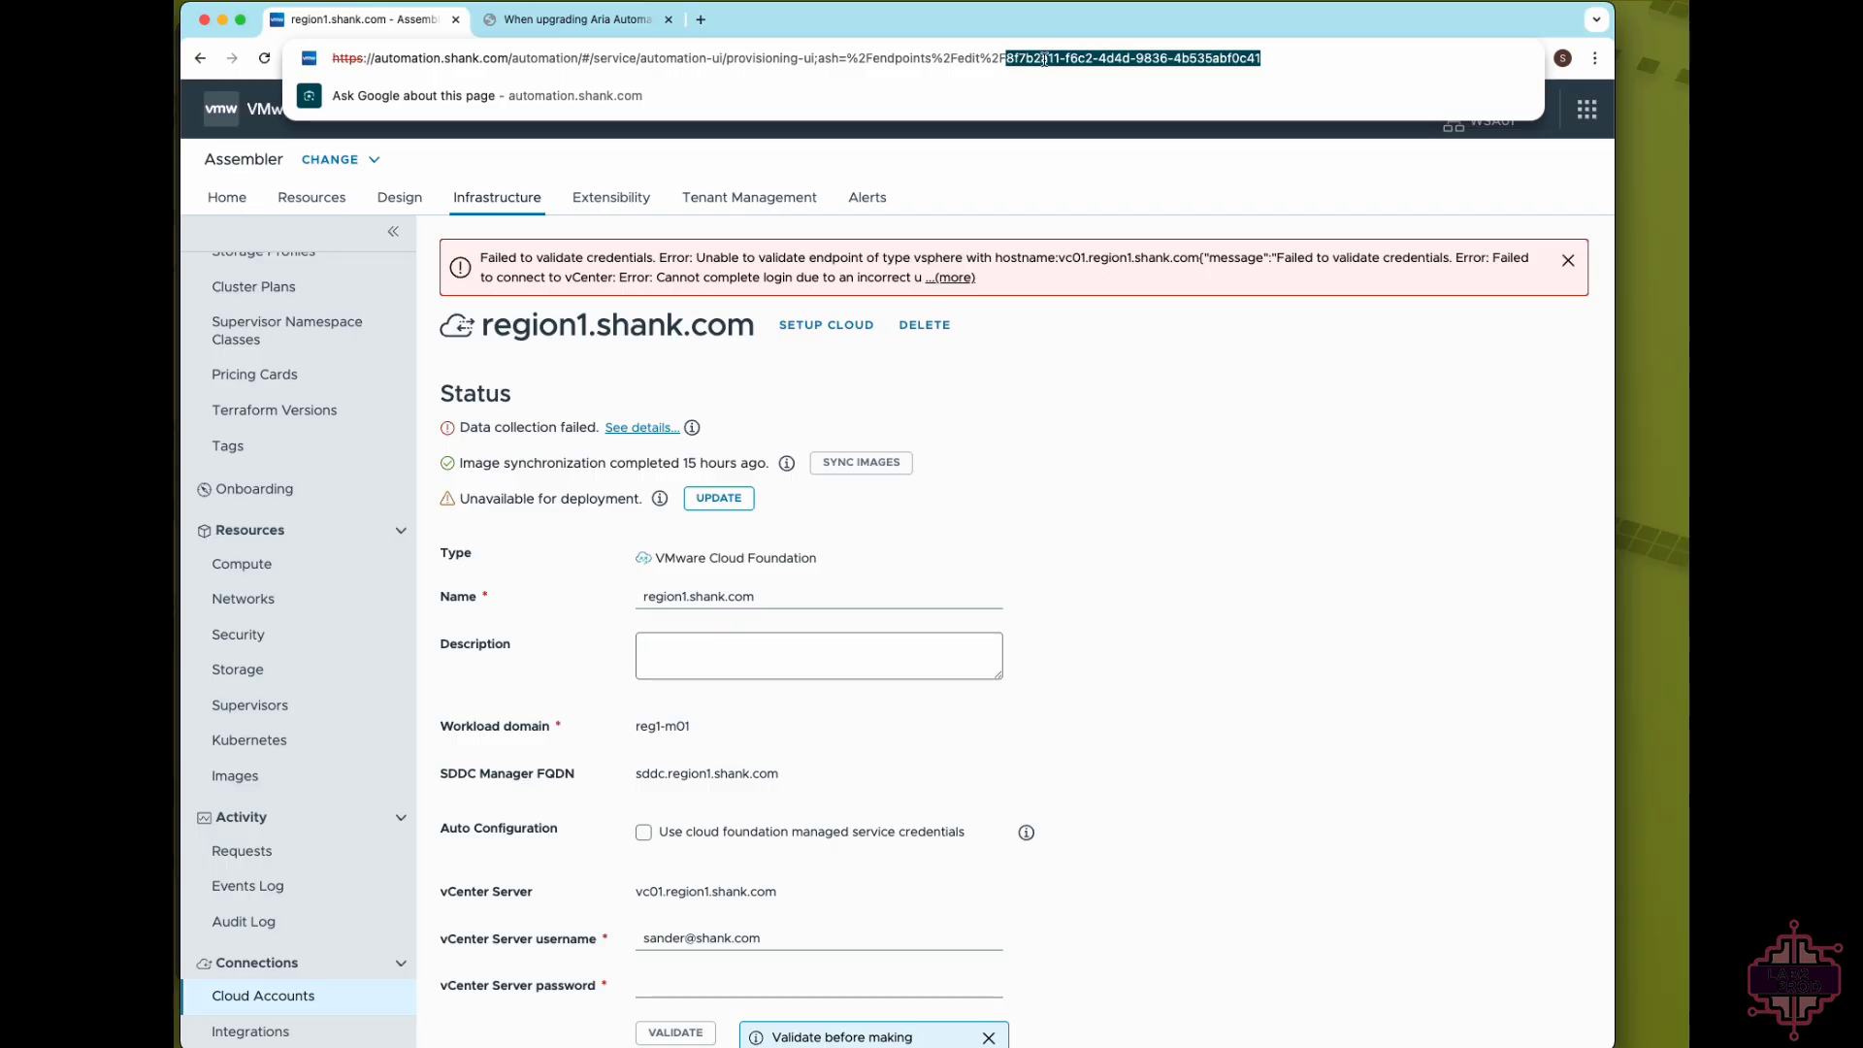
{"action": "right_click", "coordinate": [1044, 60]}
{"action": "left_click", "coordinate": [1070, 210]}
{"action": "left_click", "coordinate": [609, 26]}
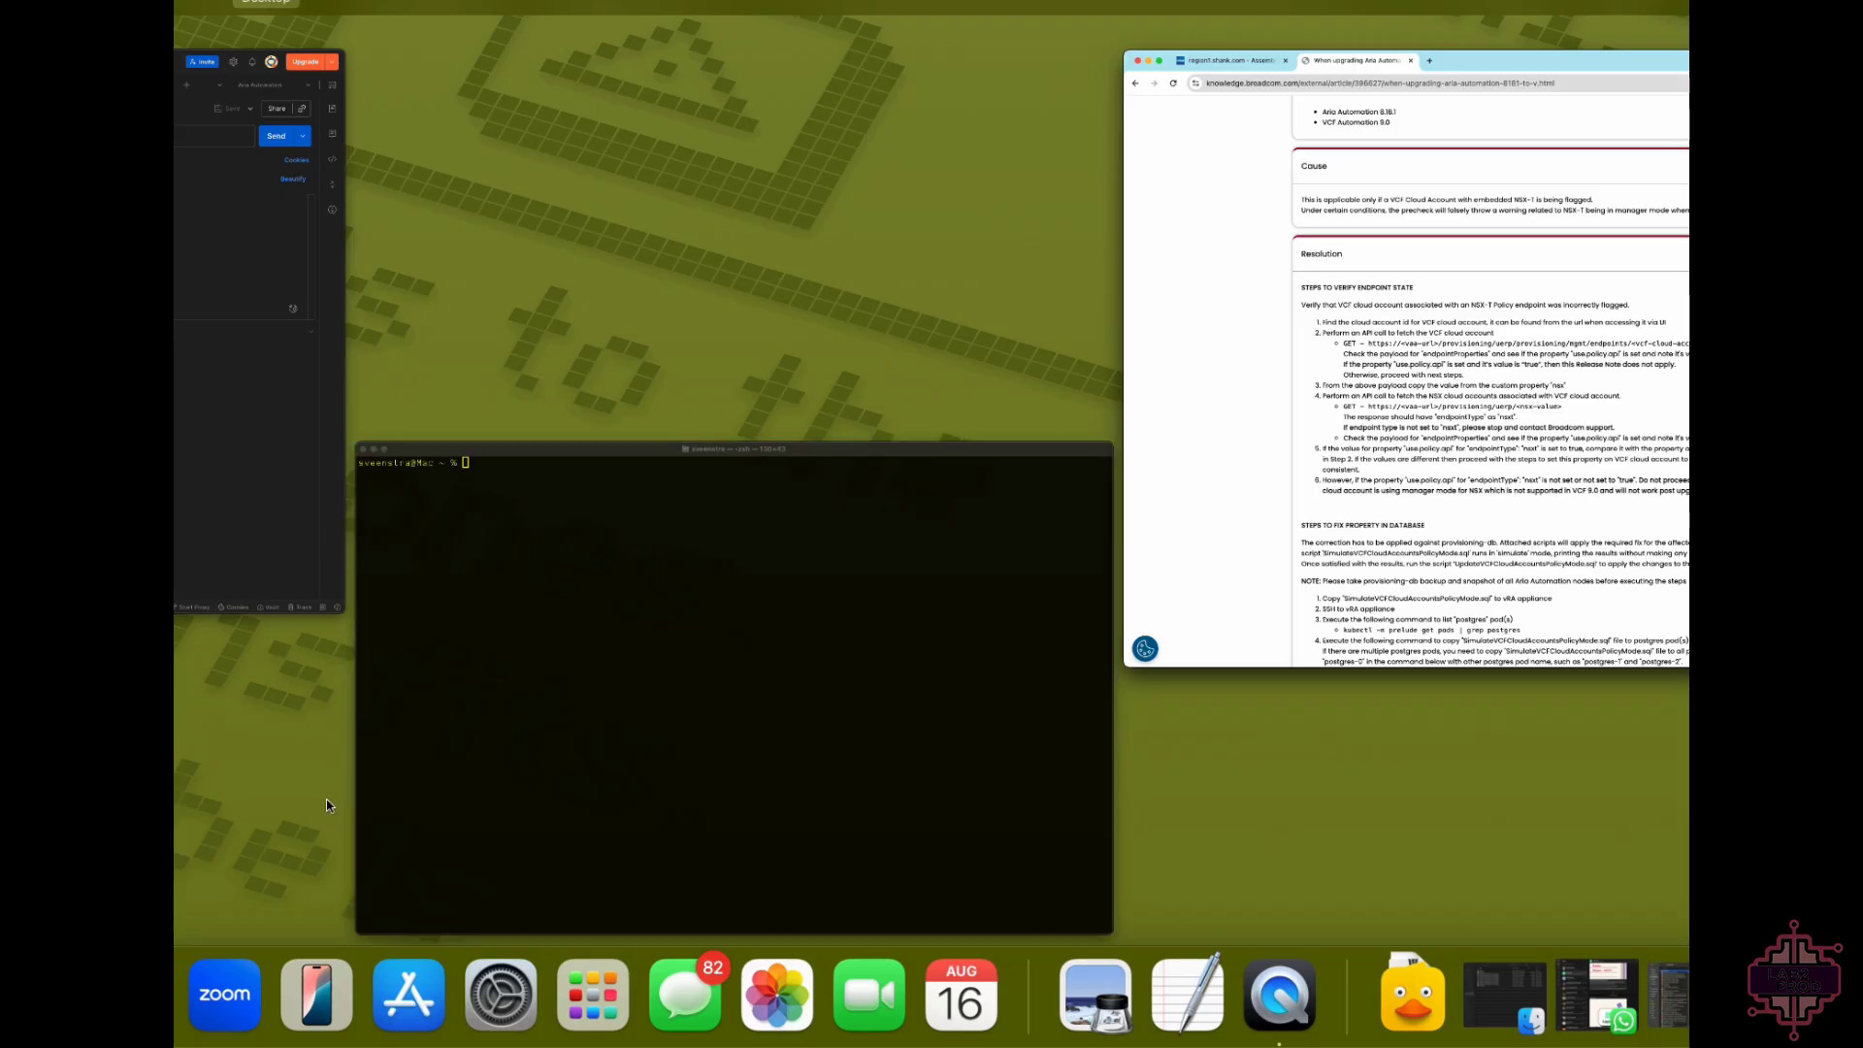
- Switch to Postman, send the Get Refresh Token request and check the api_token variable in the Aria Automation environment
{"action": "left_click", "coordinate": [281, 407]}
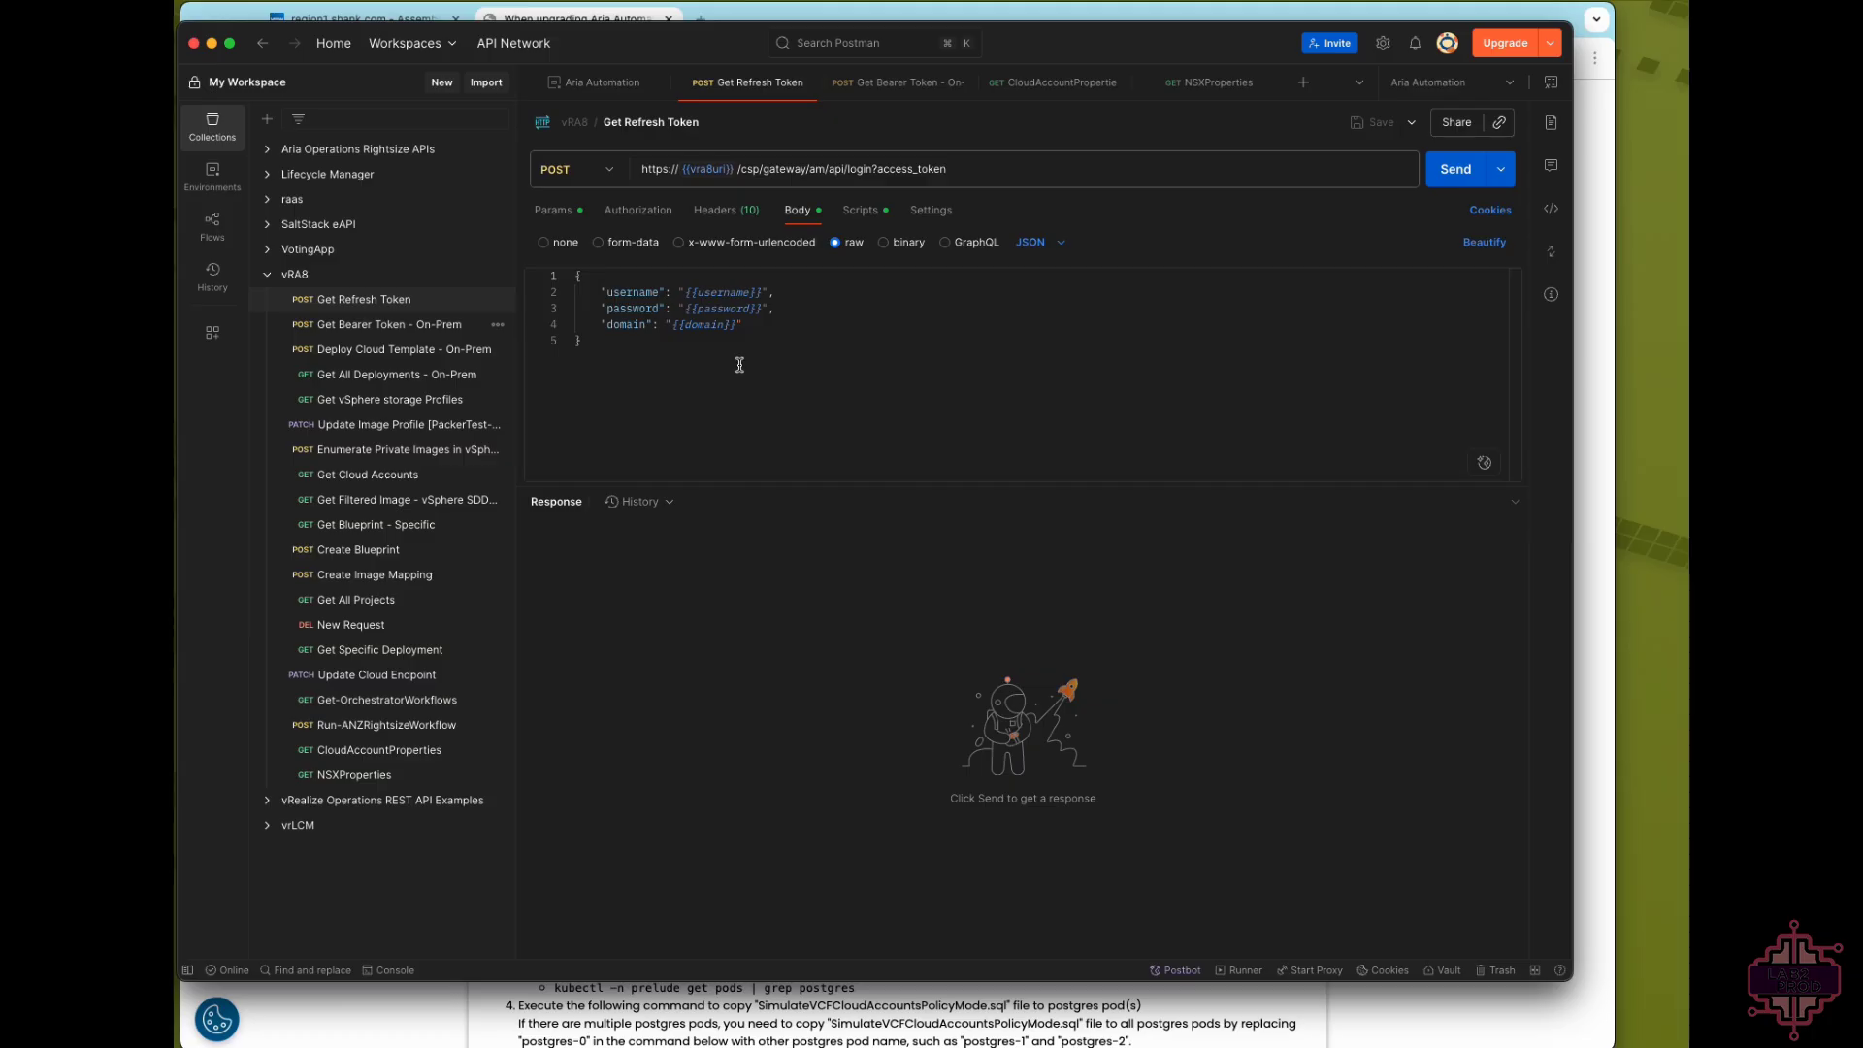
{"action": "left_click", "coordinate": [1460, 172]}
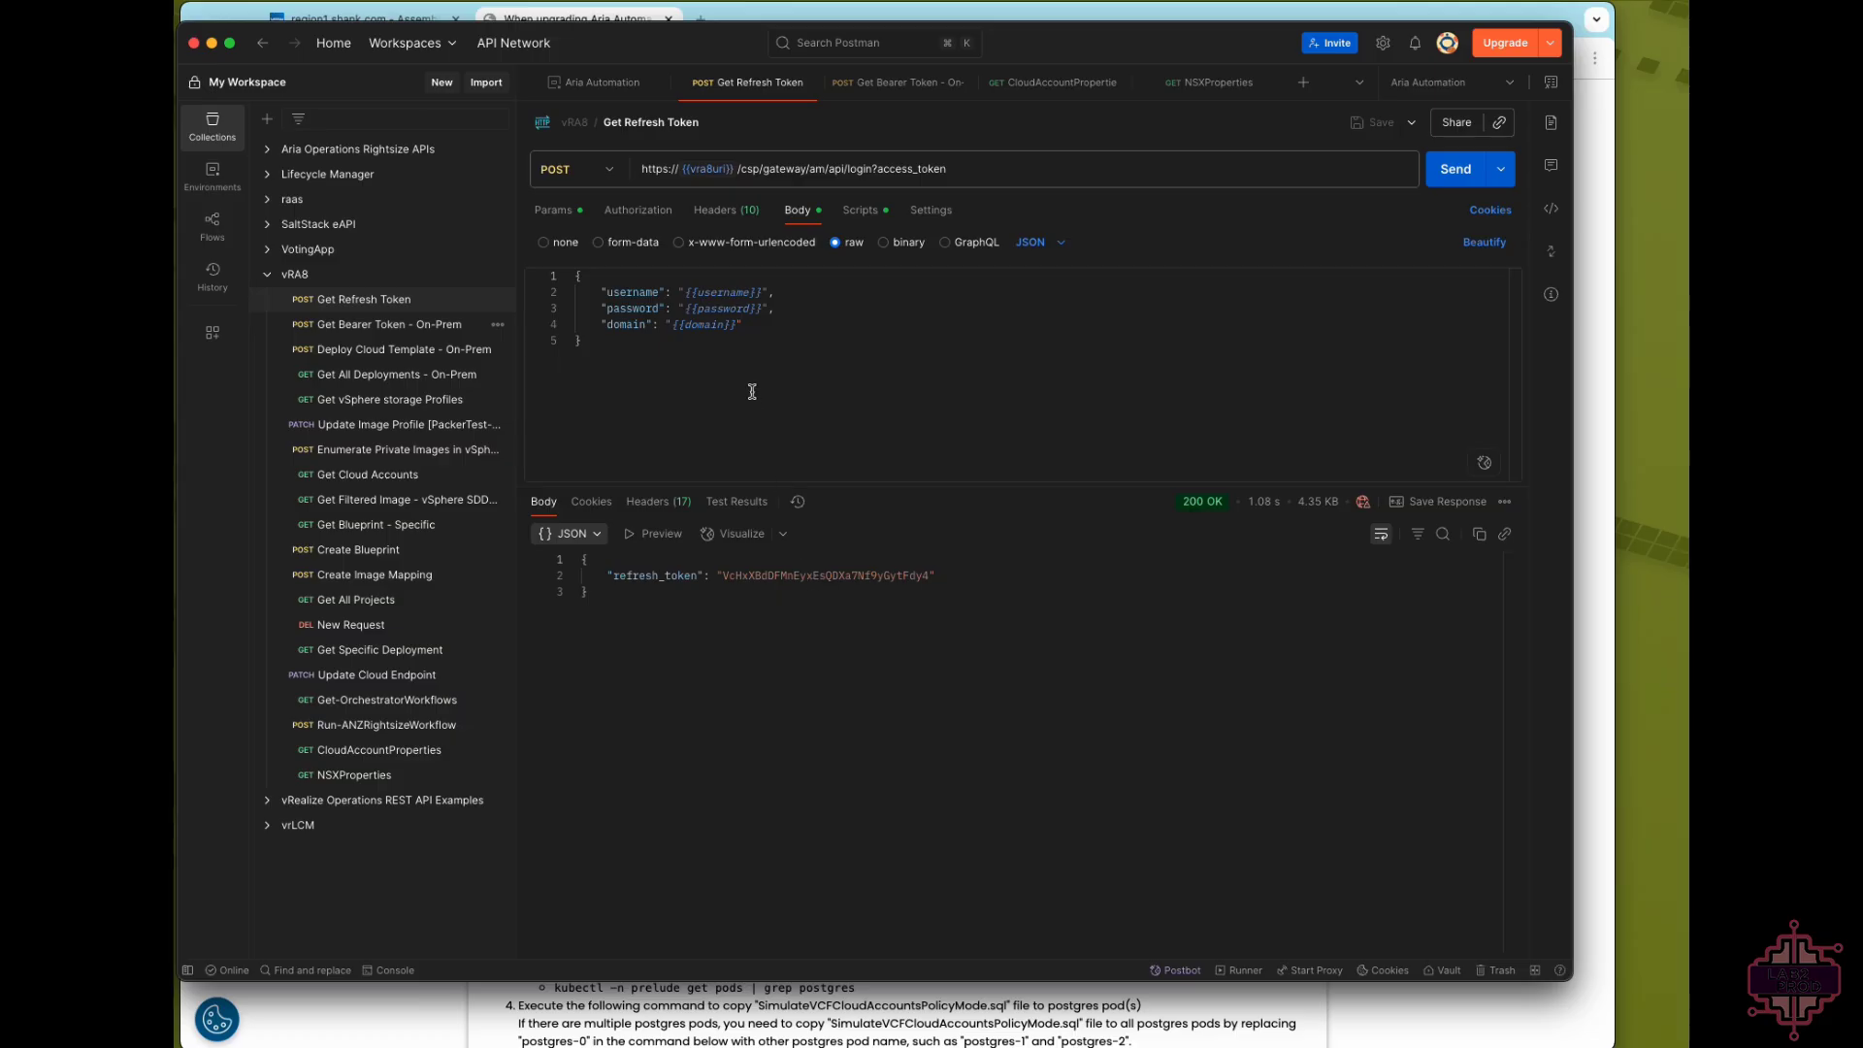
{"action": "left_click", "coordinate": [611, 94]}
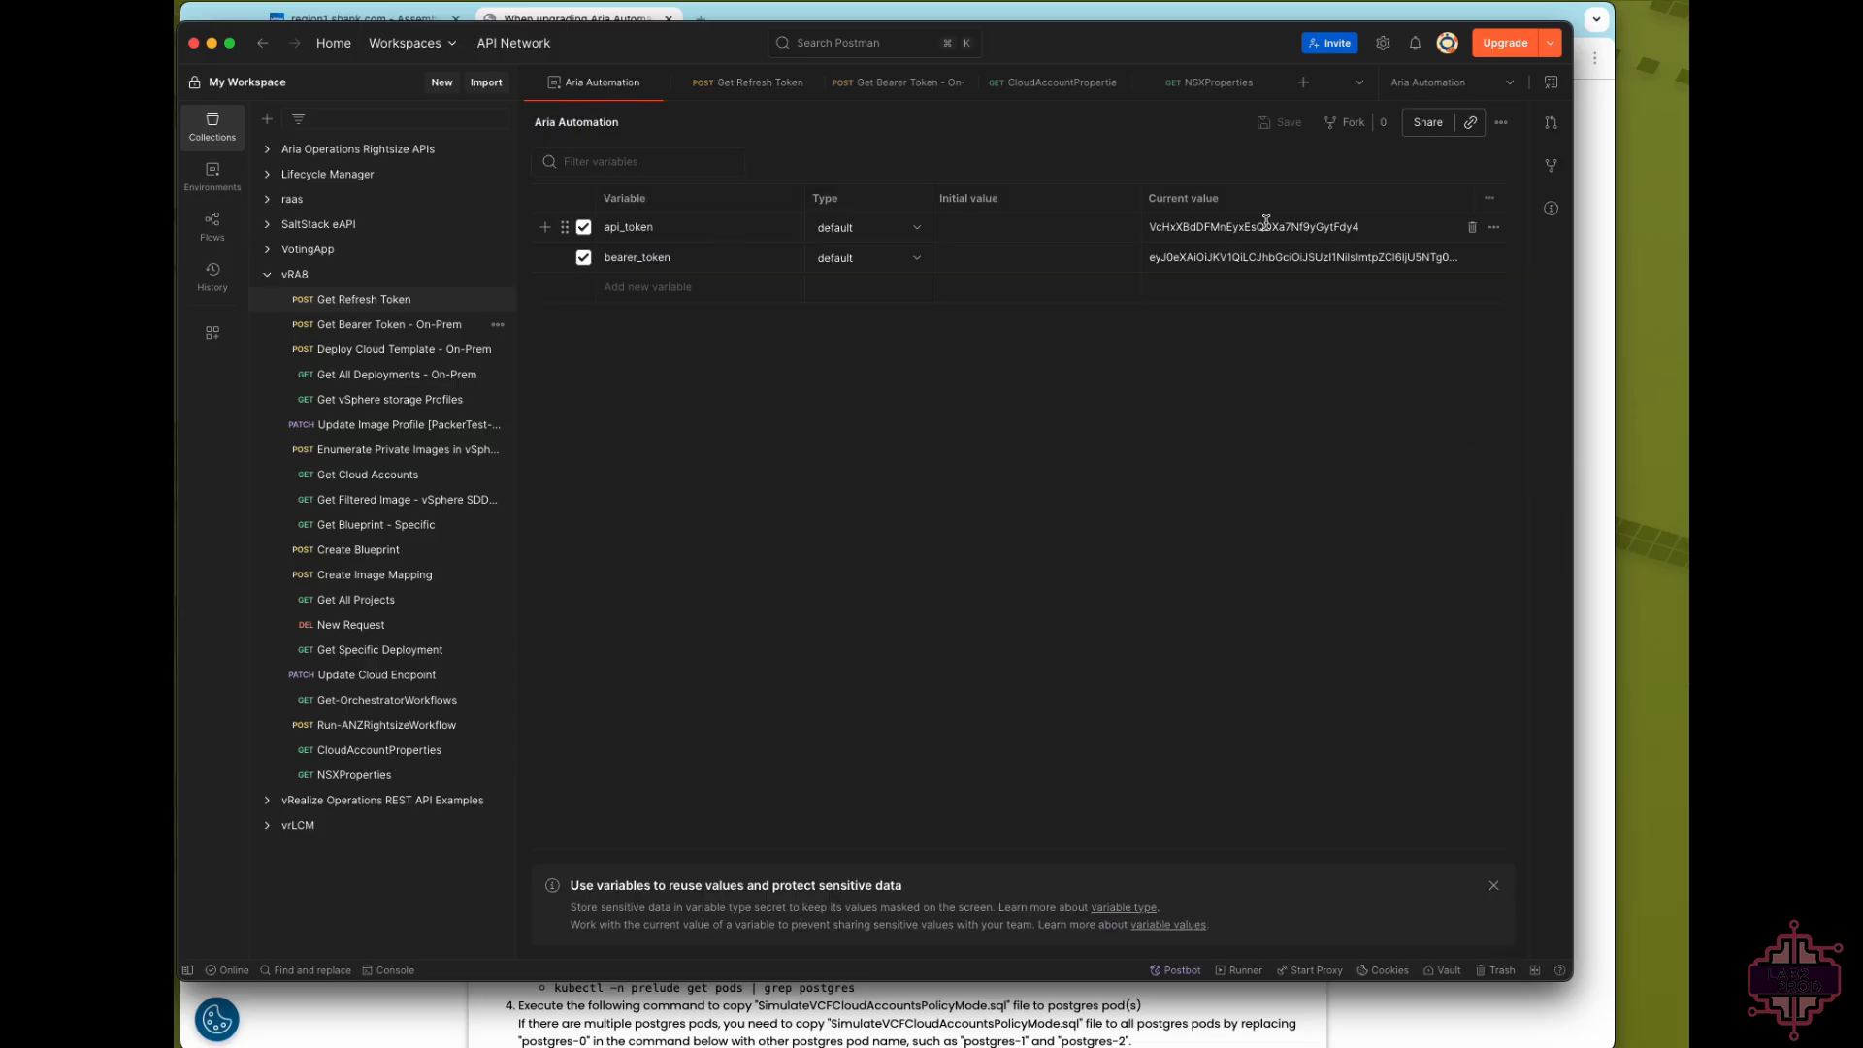
{"action": "right_click", "coordinate": [766, 85]}
{"action": "left_click", "coordinate": [742, 84]}
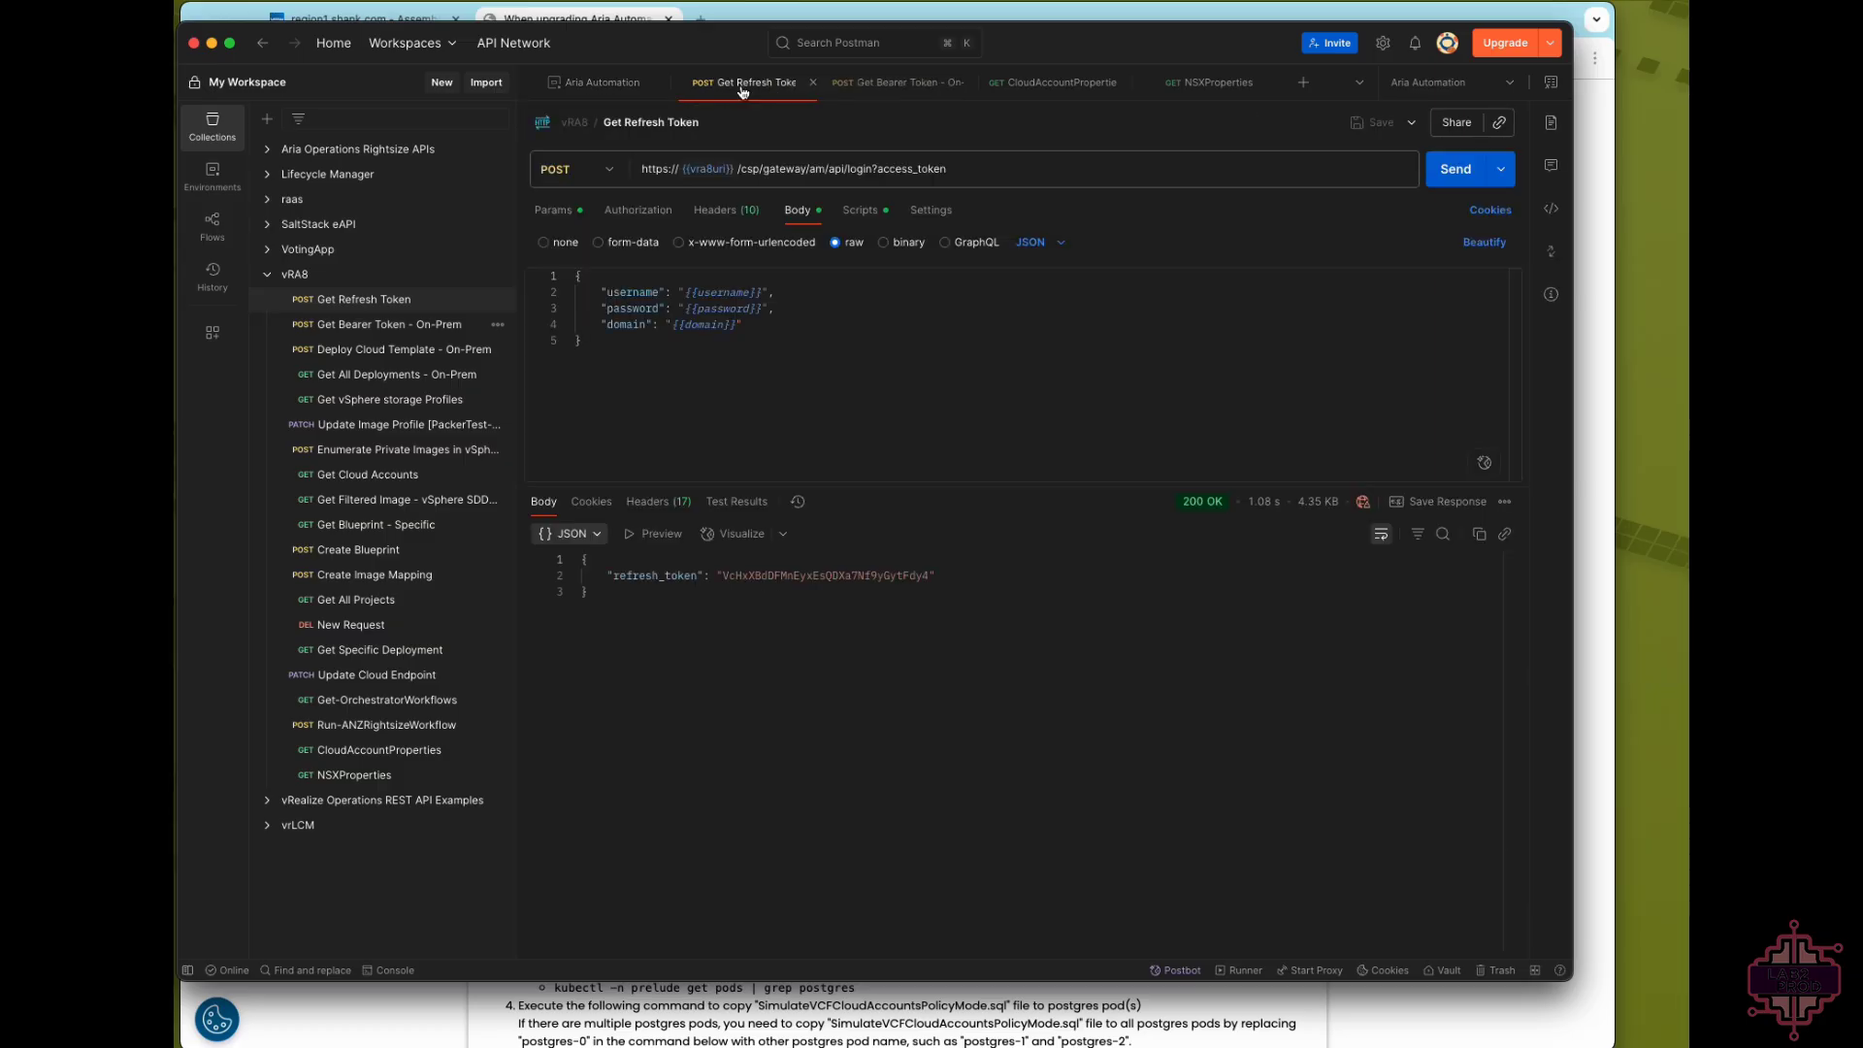
- Send the Get Bearer Token - On-Prem request and check the bearer_token variable in the Aria Automation environment
{"action": "left_click", "coordinate": [900, 86]}
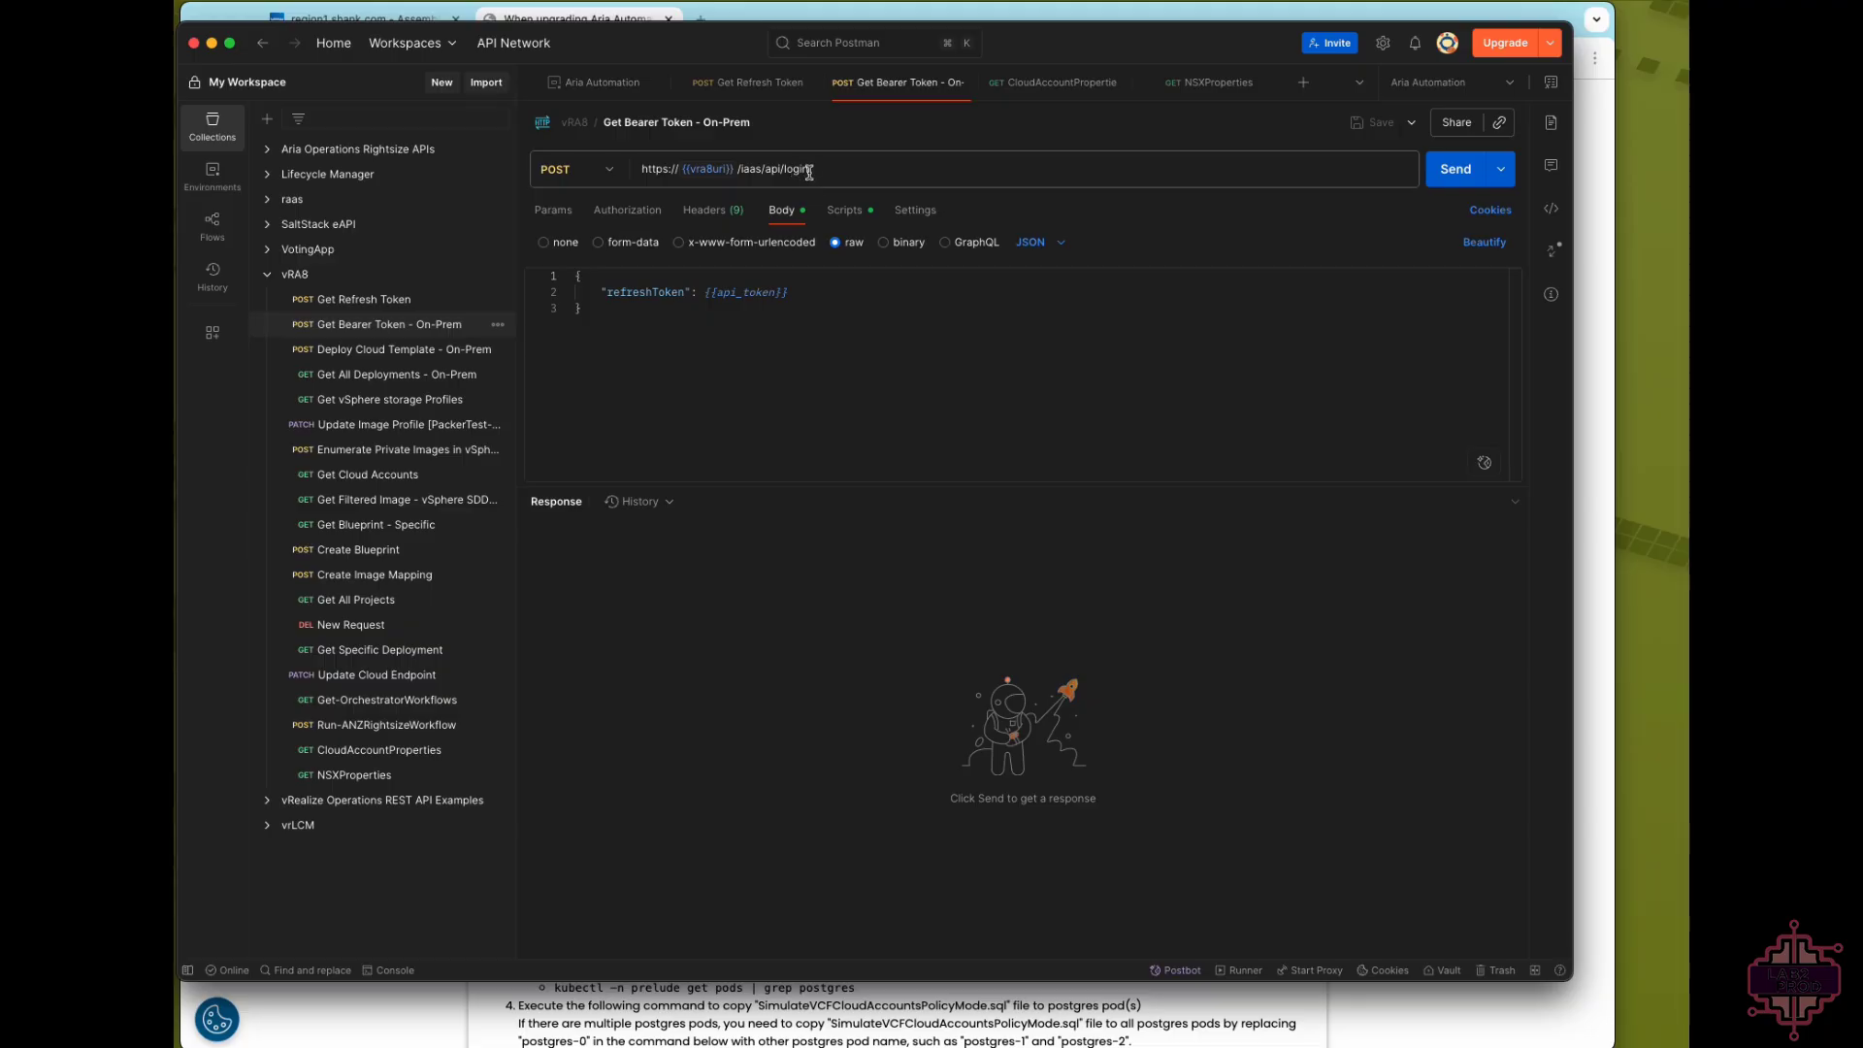
{"action": "mouse_move", "coordinate": [757, 293]}
{"action": "left_click", "coordinate": [1452, 178]}
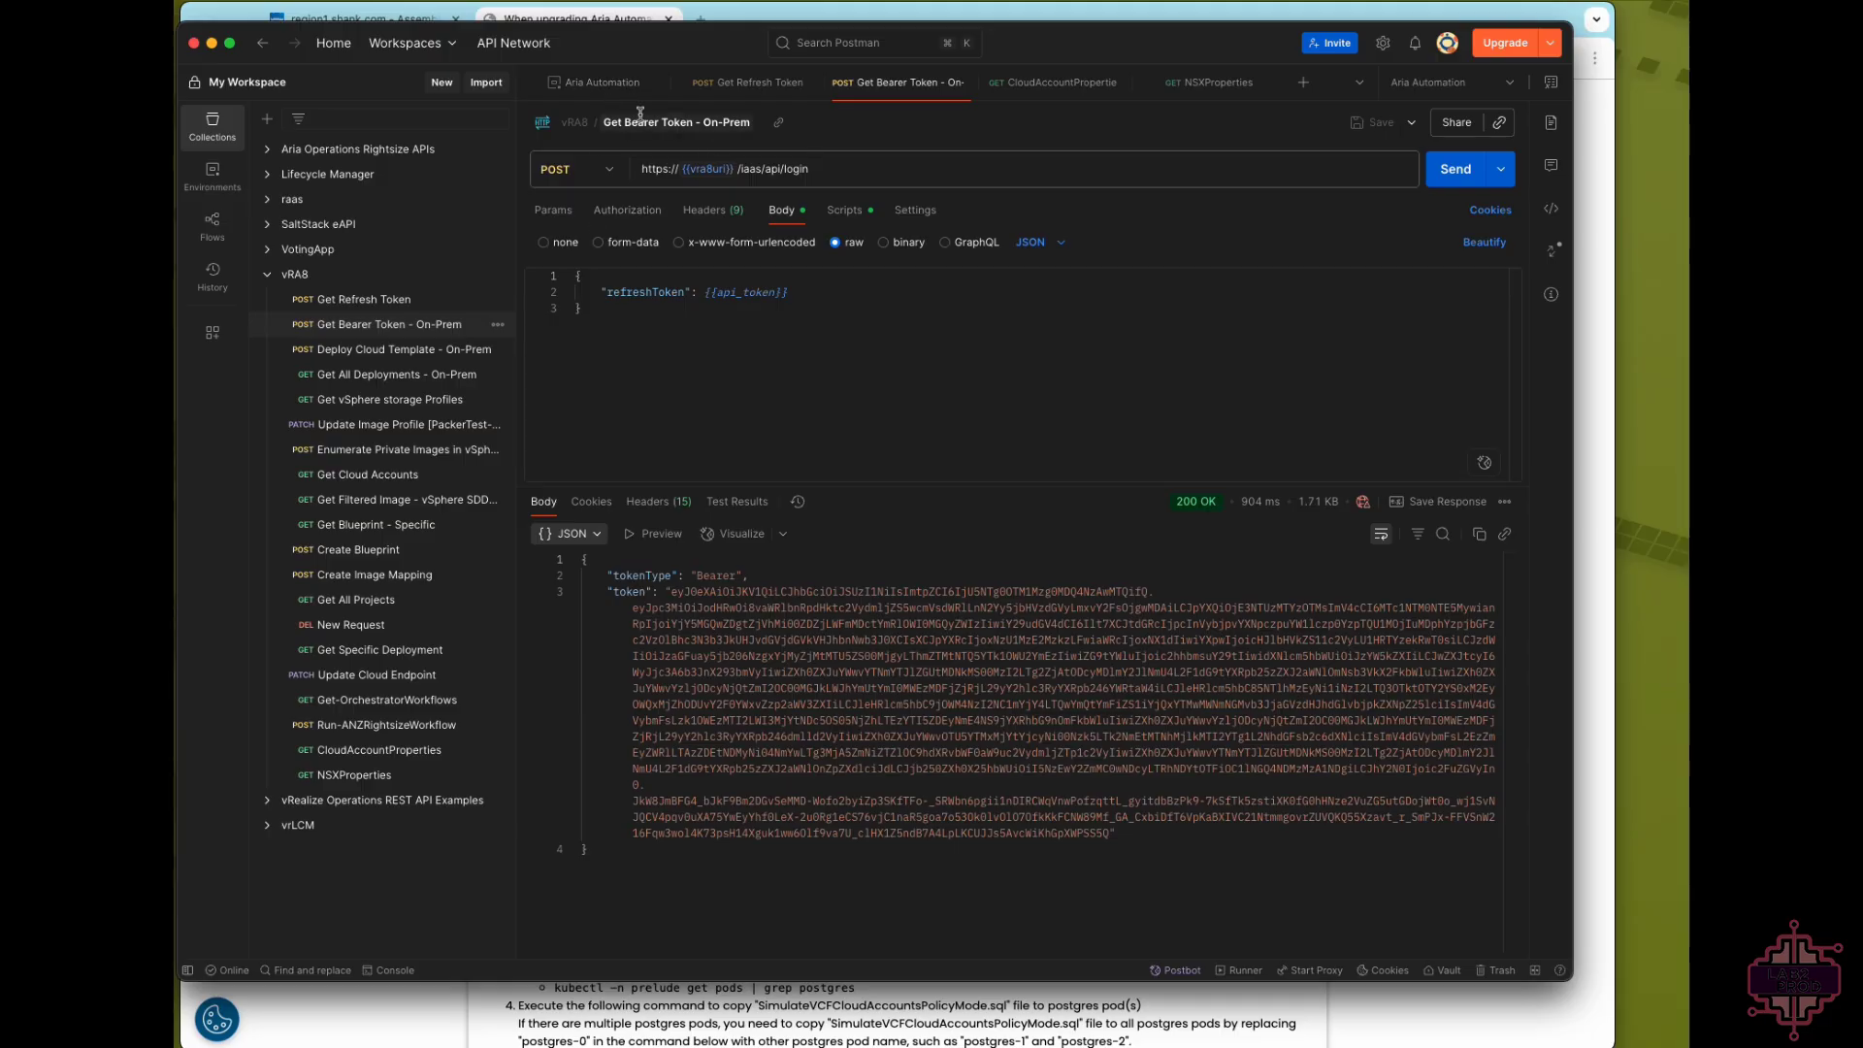
{"action": "left_click", "coordinate": [603, 85]}
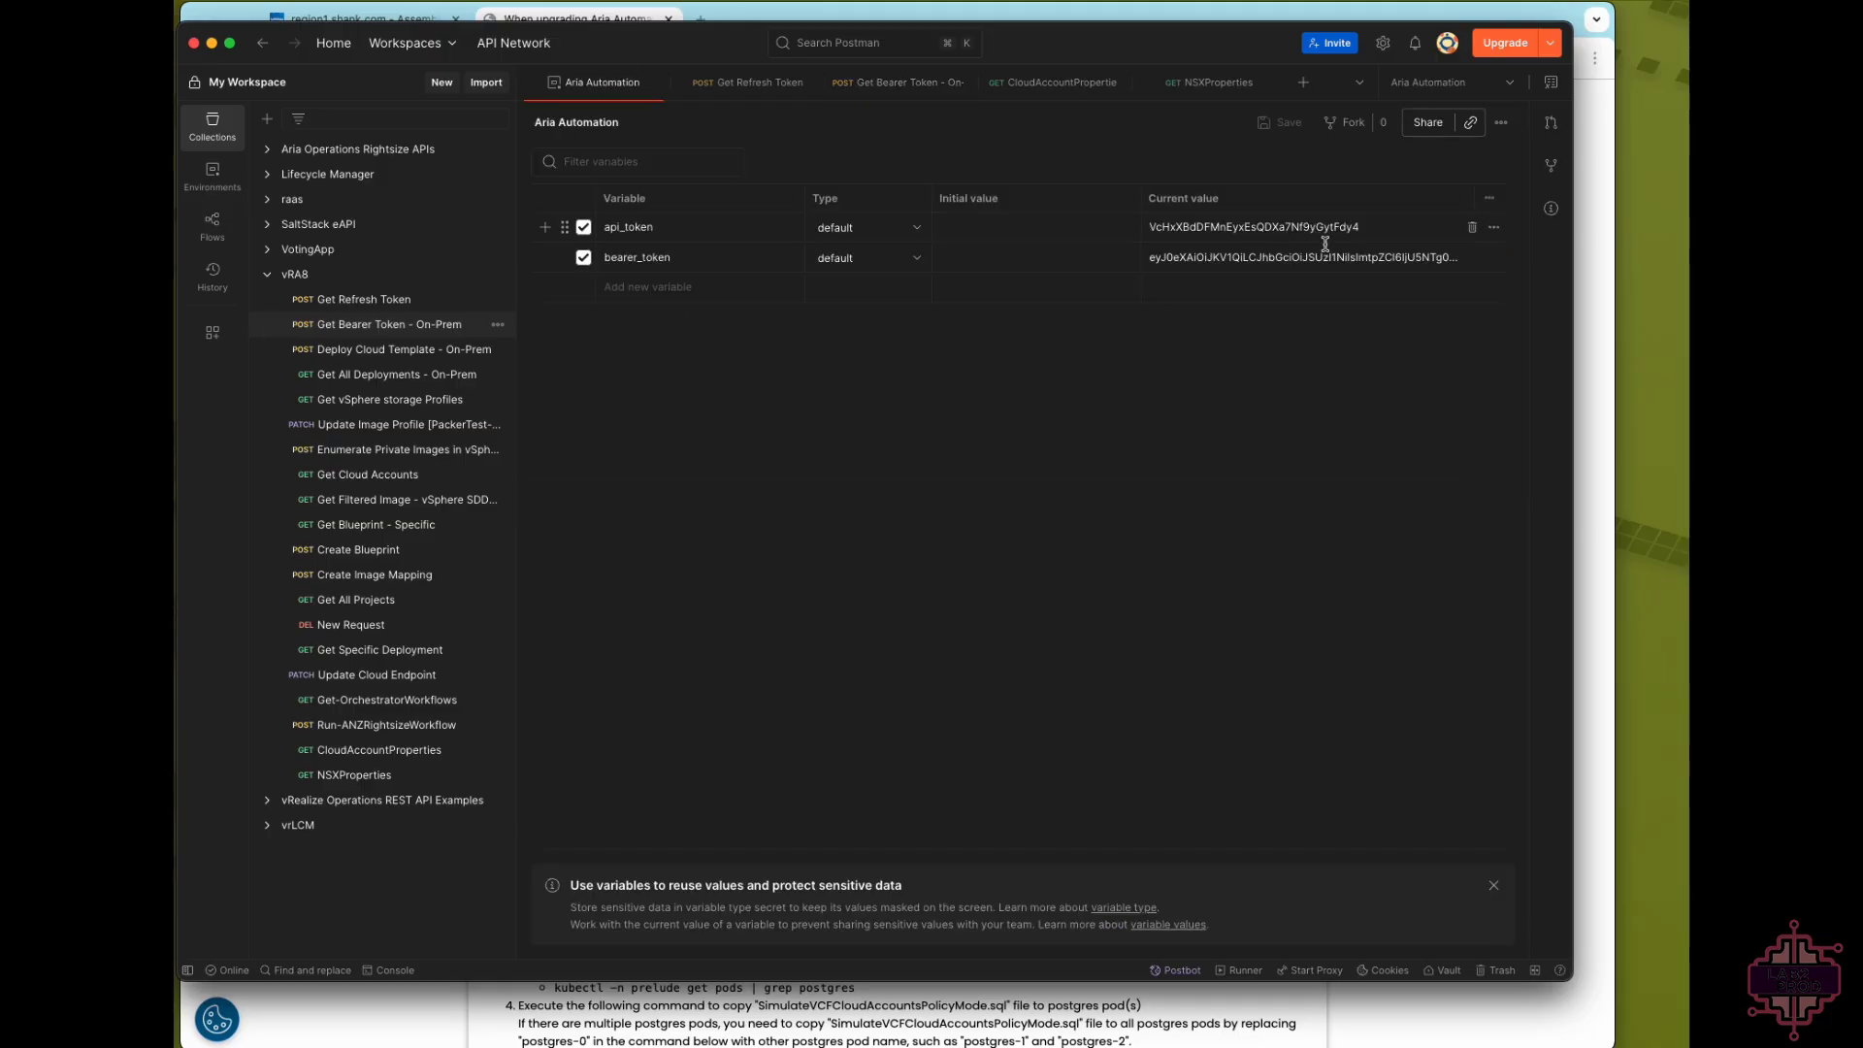
{"action": "left_click", "coordinate": [1412, 251]}
{"action": "scroll", "coordinate": [1414, 291], "scroll_direction": "down", "scroll_amount": 5}
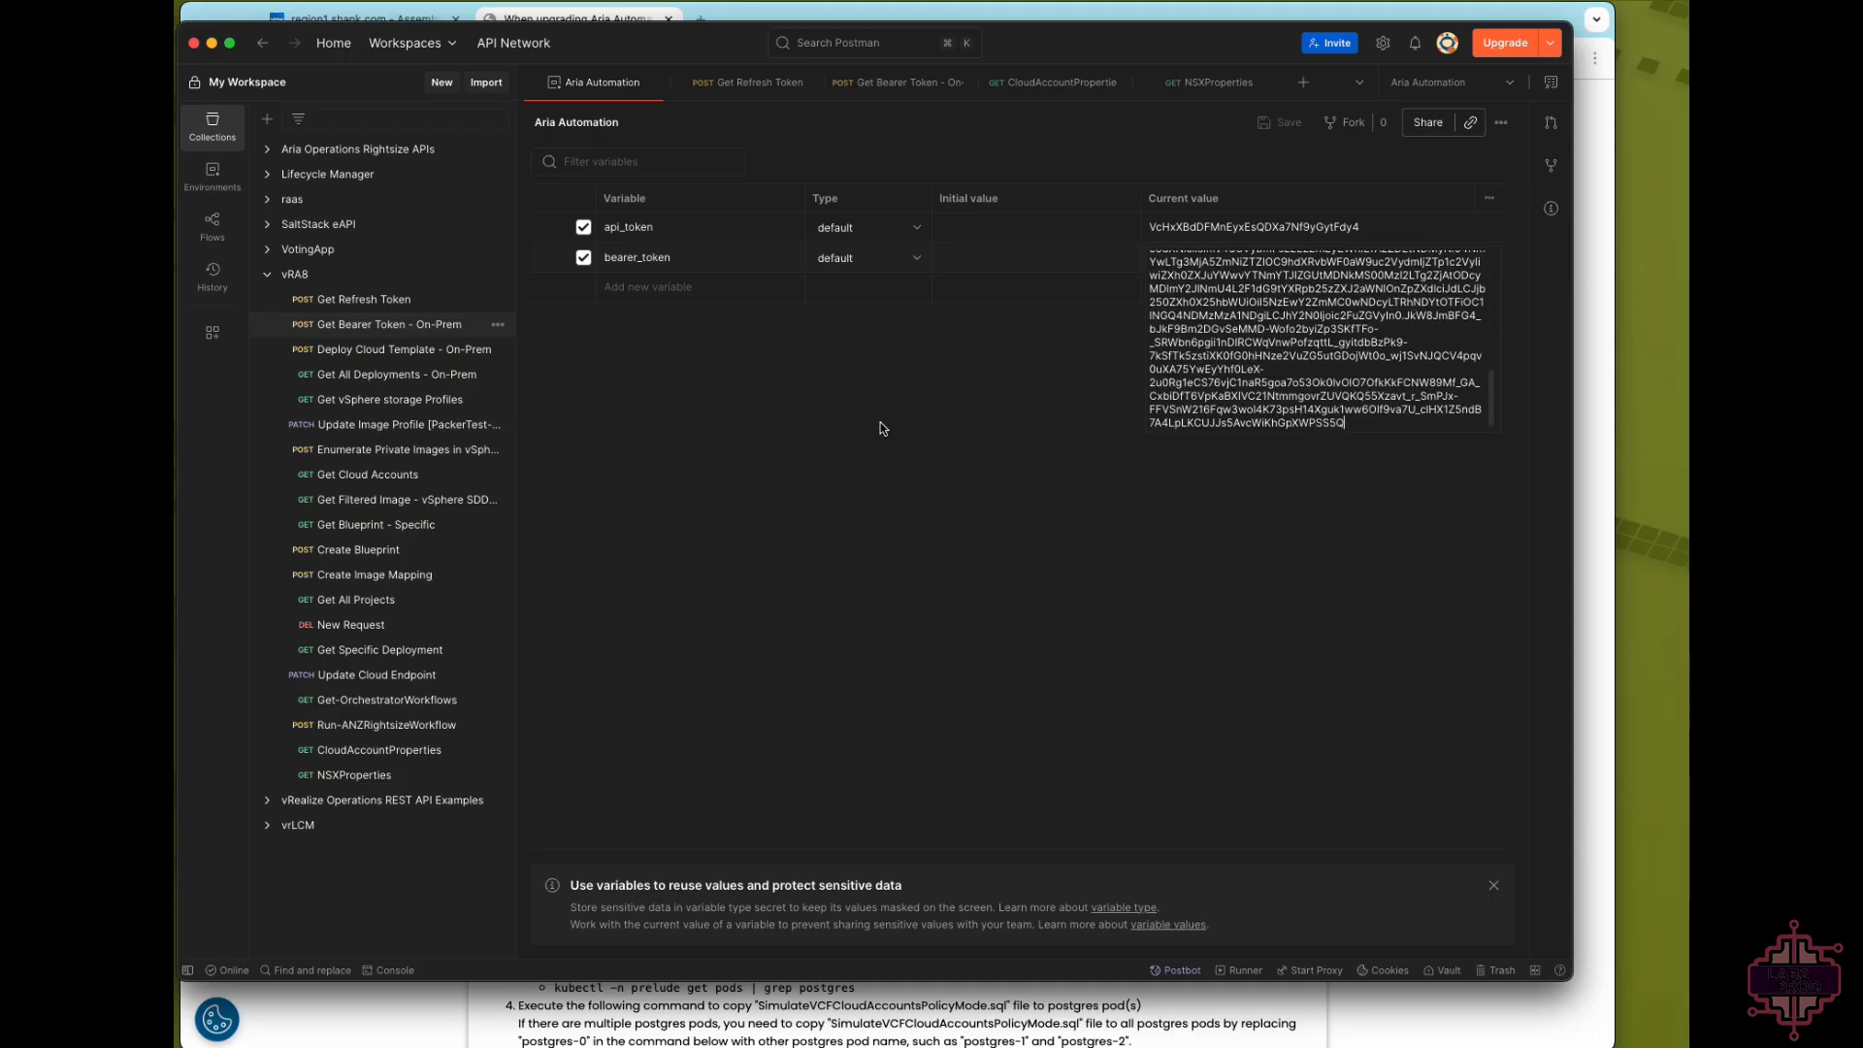
{"action": "left_click", "coordinate": [834, 473]}
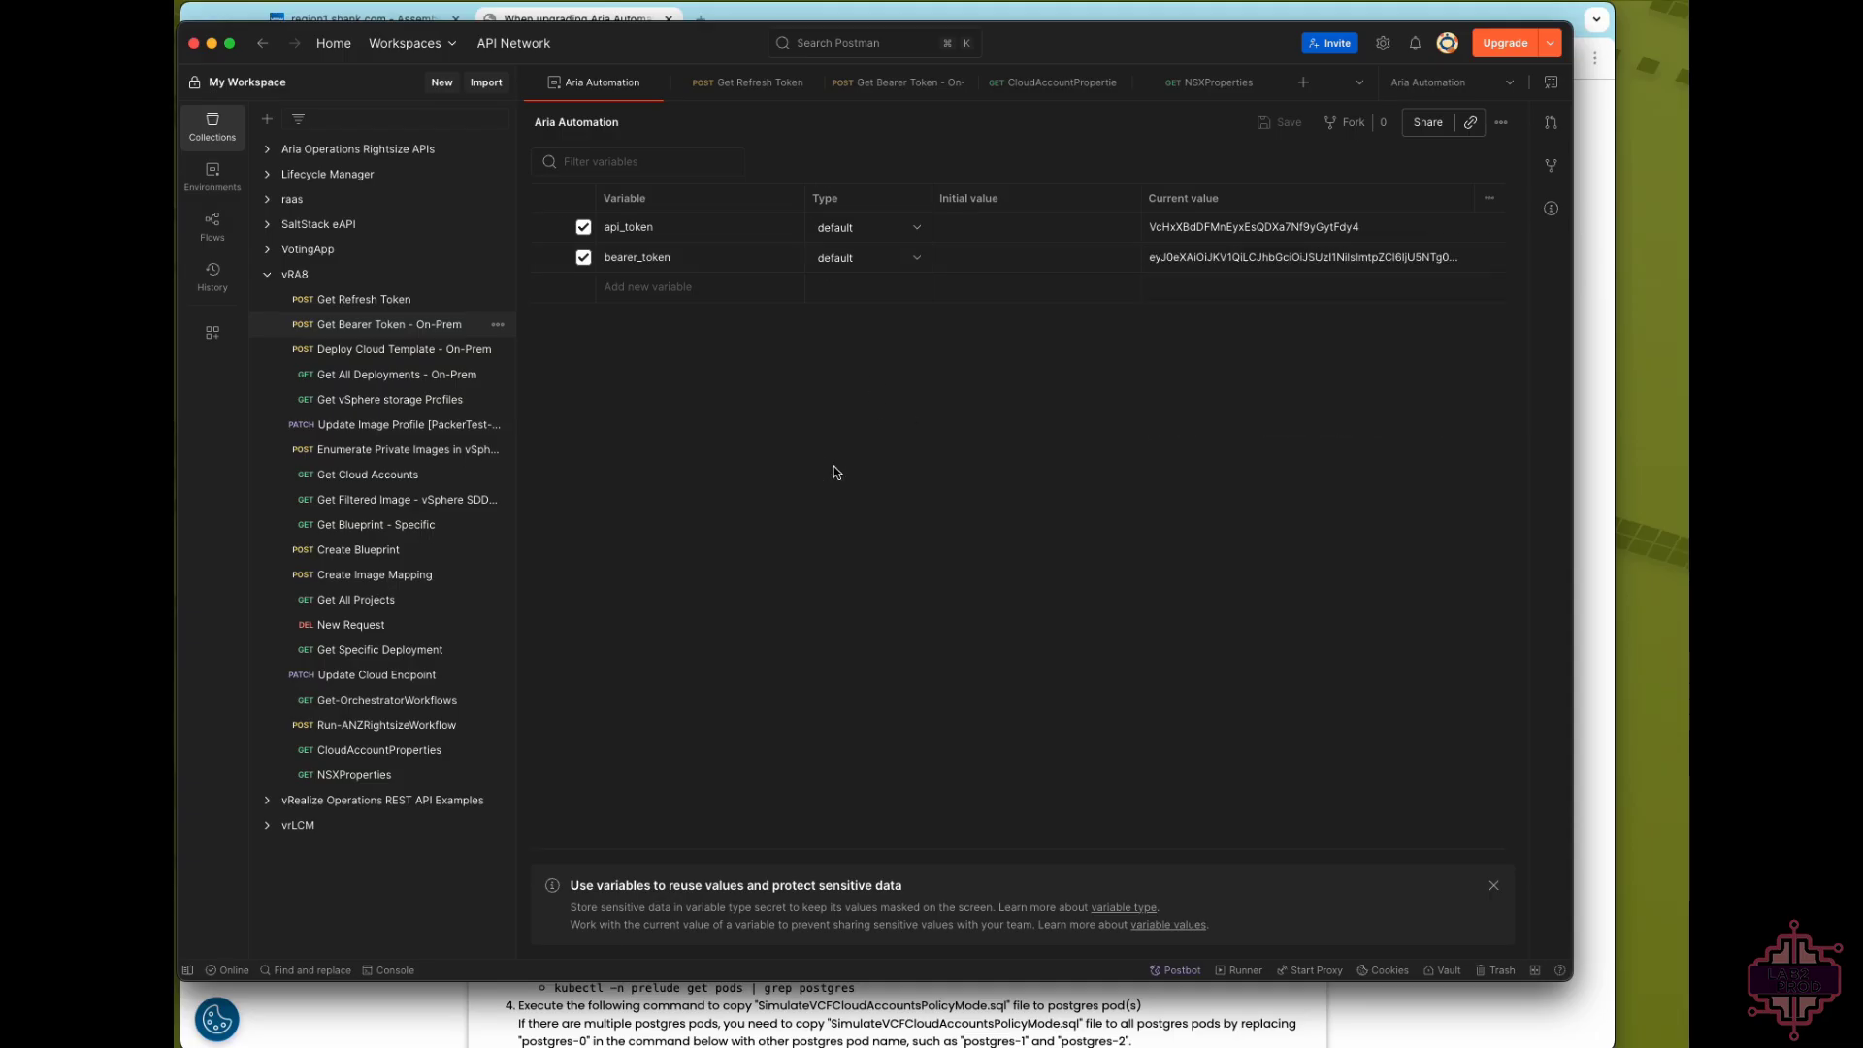
- Send the CloudAccountProperties request and compare its endpointProperties with the Broadcom article's "use.policy.api" check
{"action": "left_click", "coordinate": [1051, 19]}
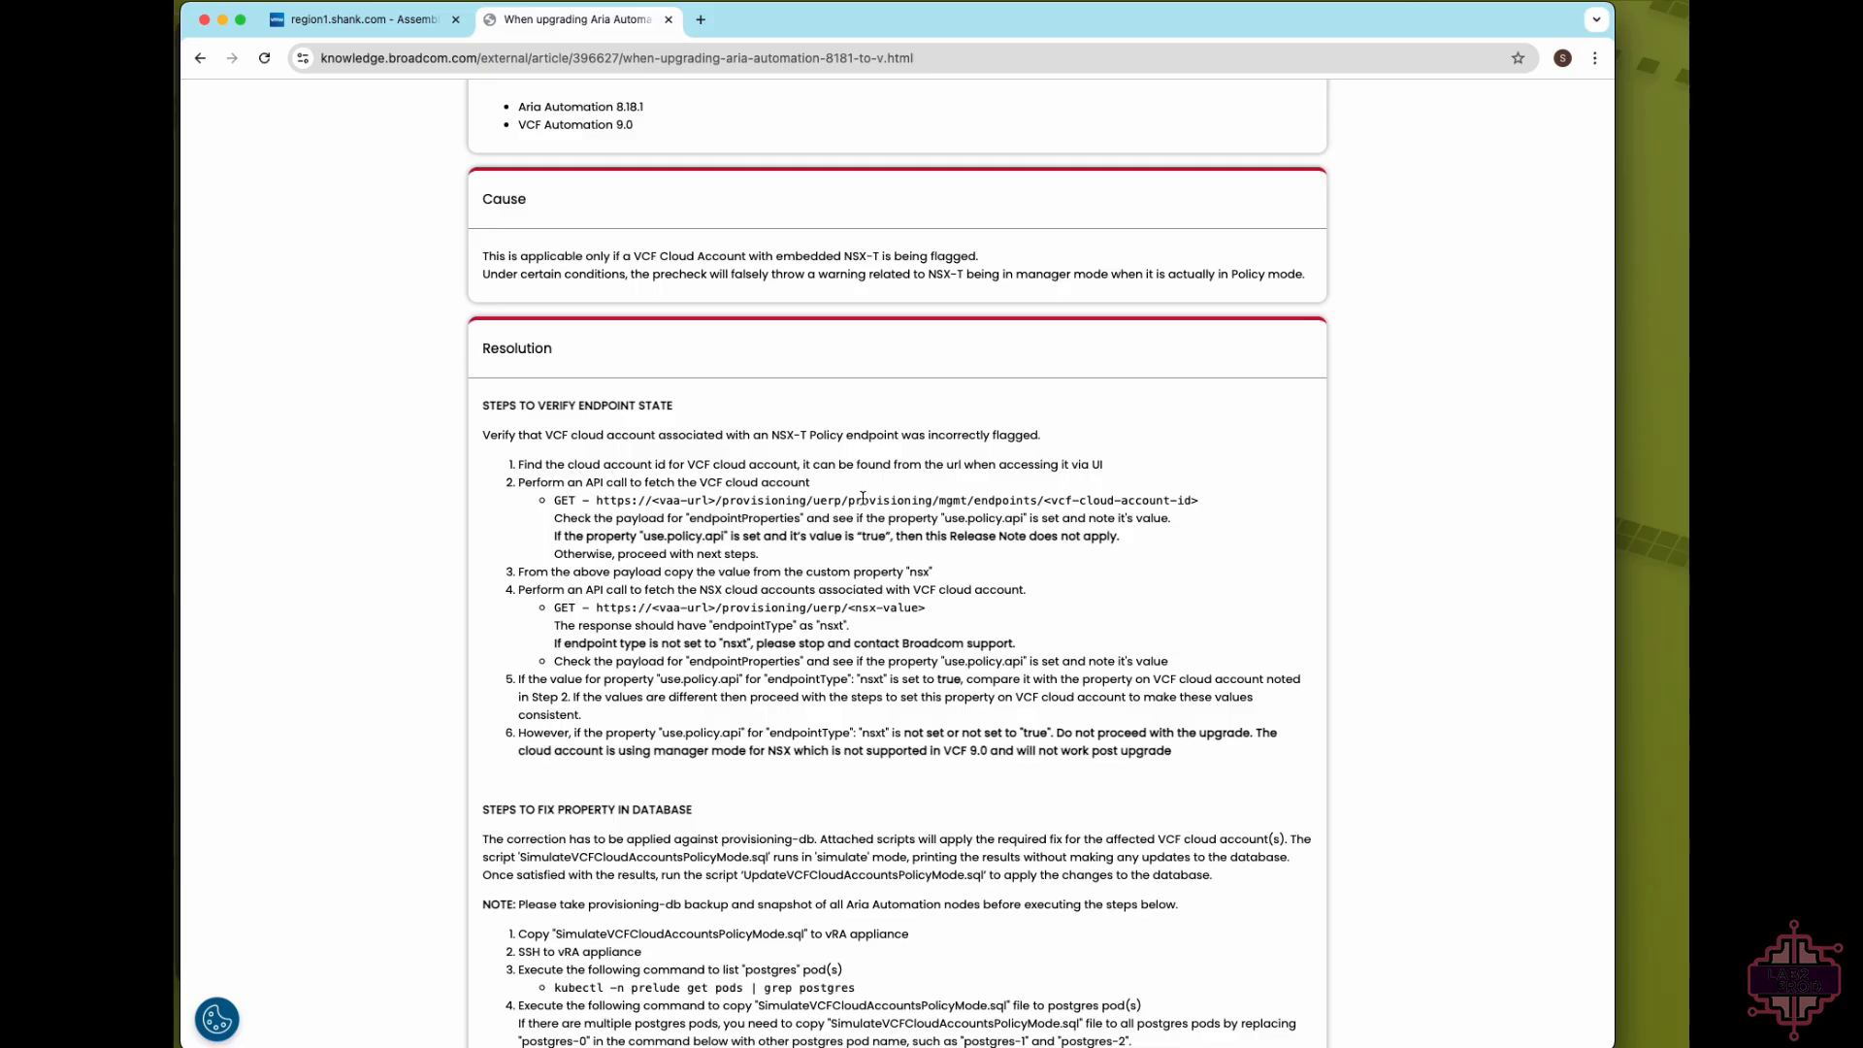
{"action": "left_click", "coordinate": [132, 995]}
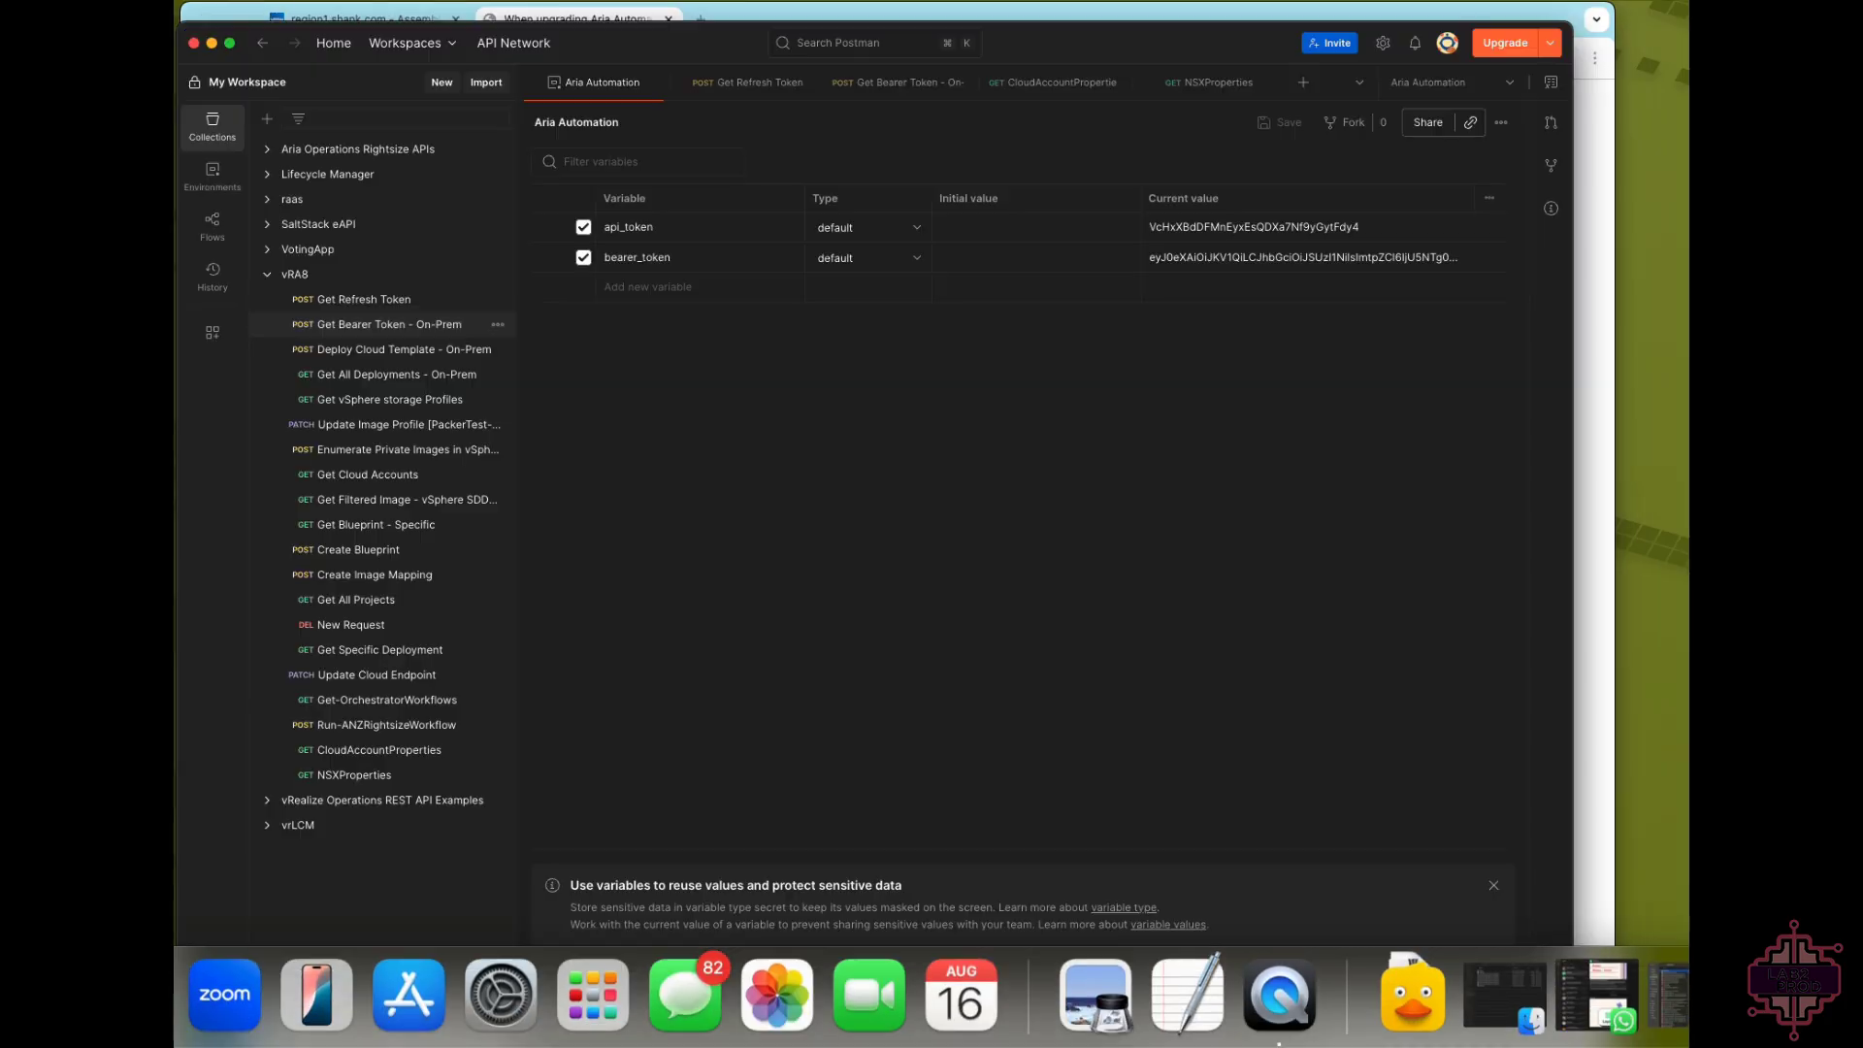
{"action": "left_click", "coordinate": [1074, 84]}
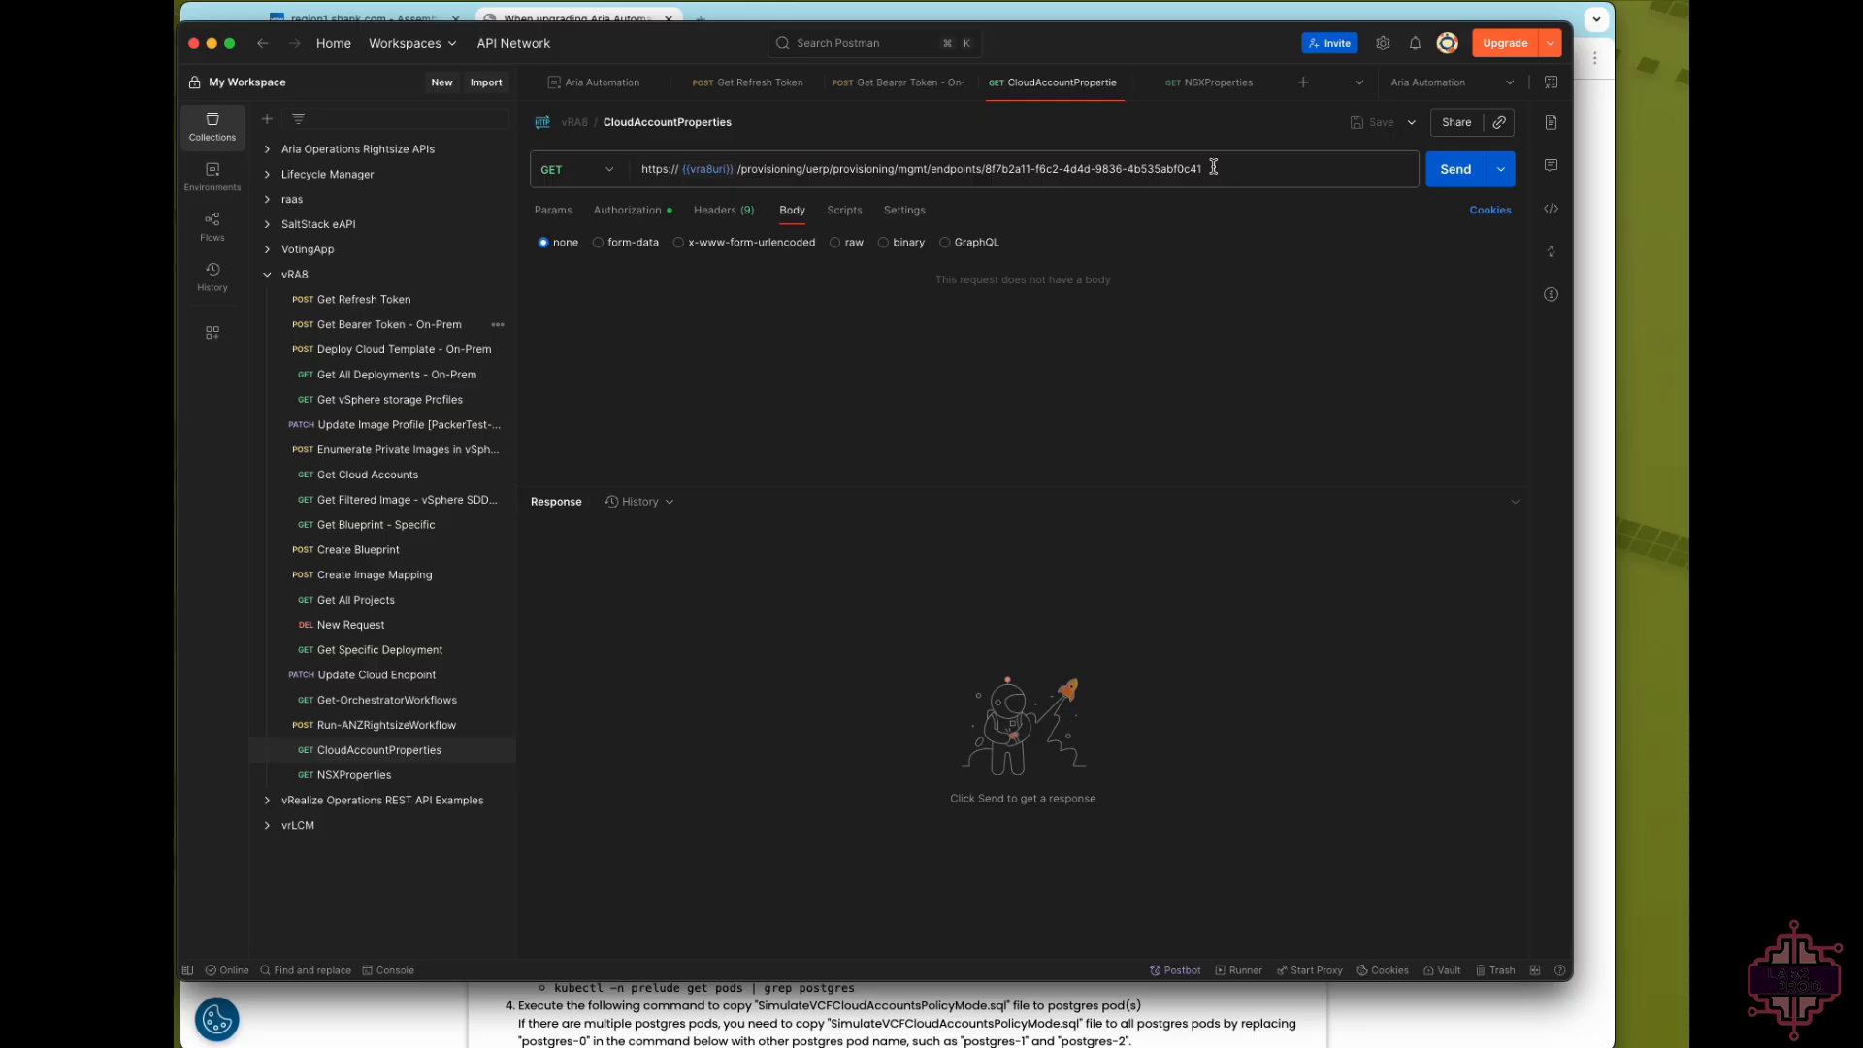
{"action": "left_click", "coordinate": [1448, 170]}
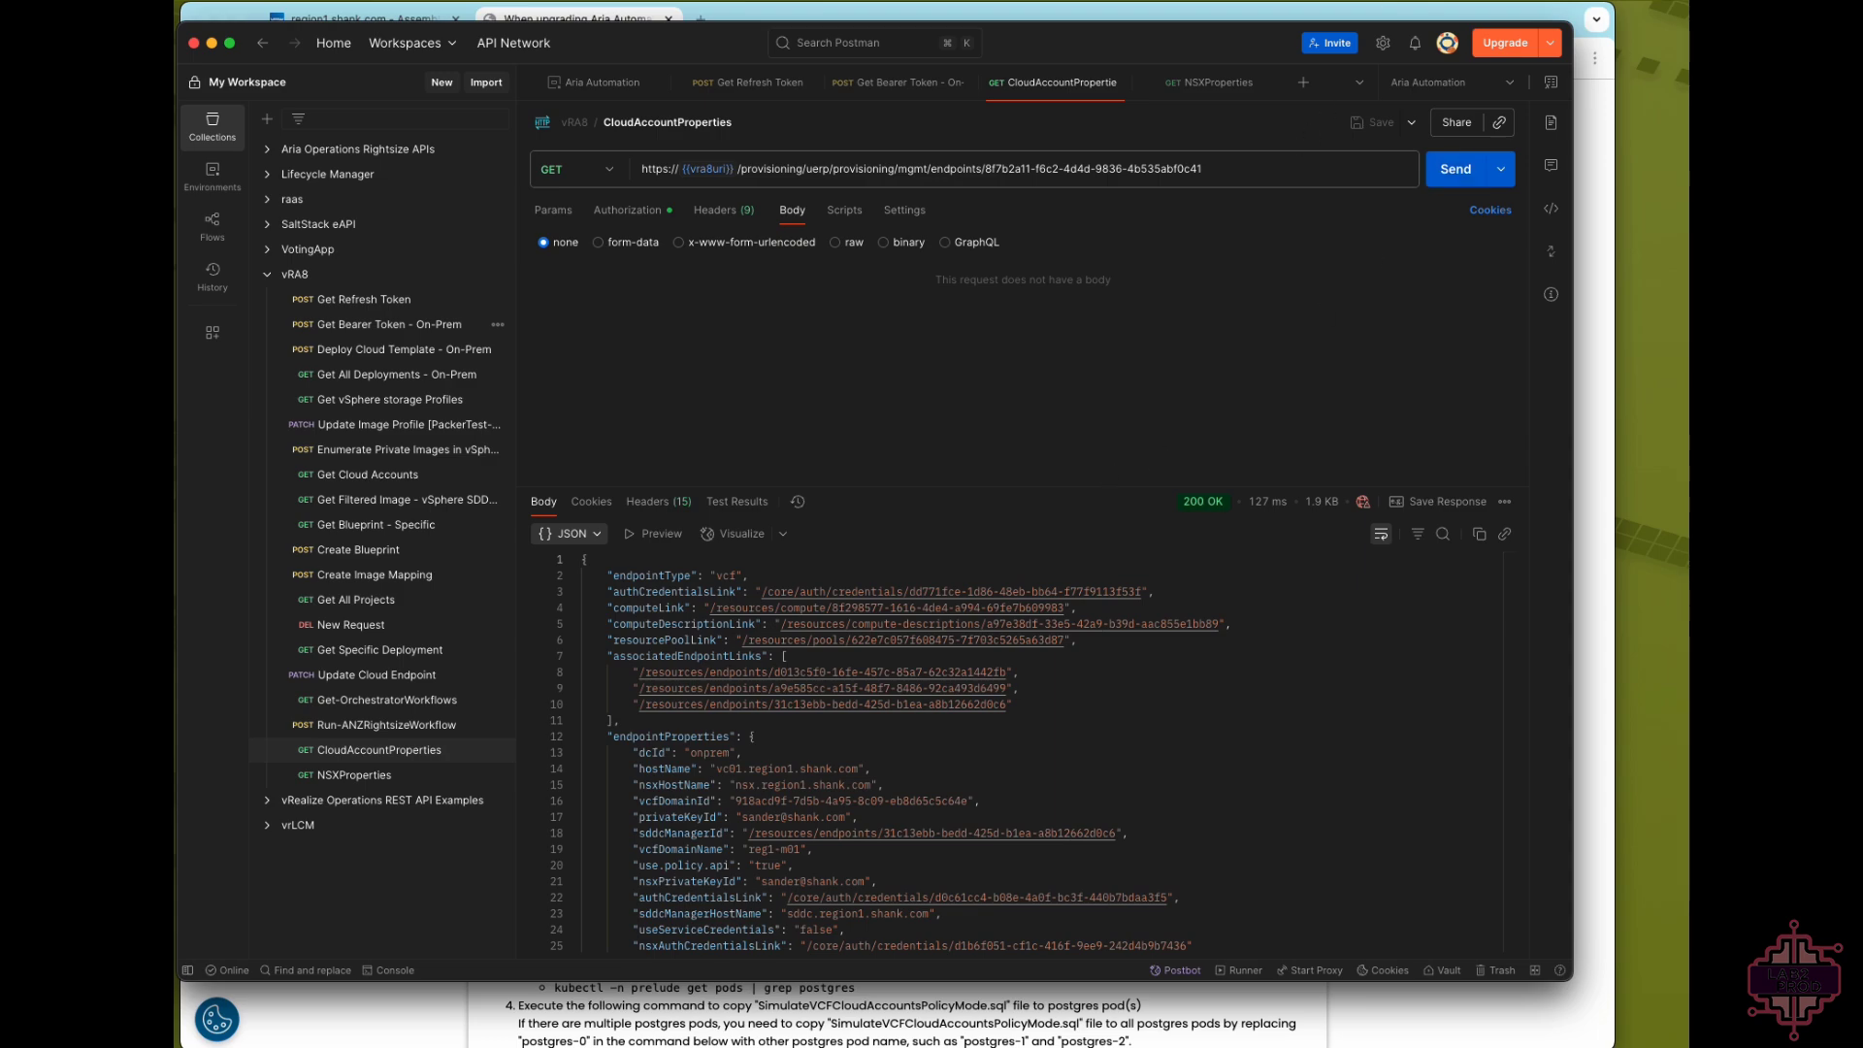
{"action": "scroll", "coordinate": [1132, 734], "scroll_direction": "down", "scroll_amount": 3}
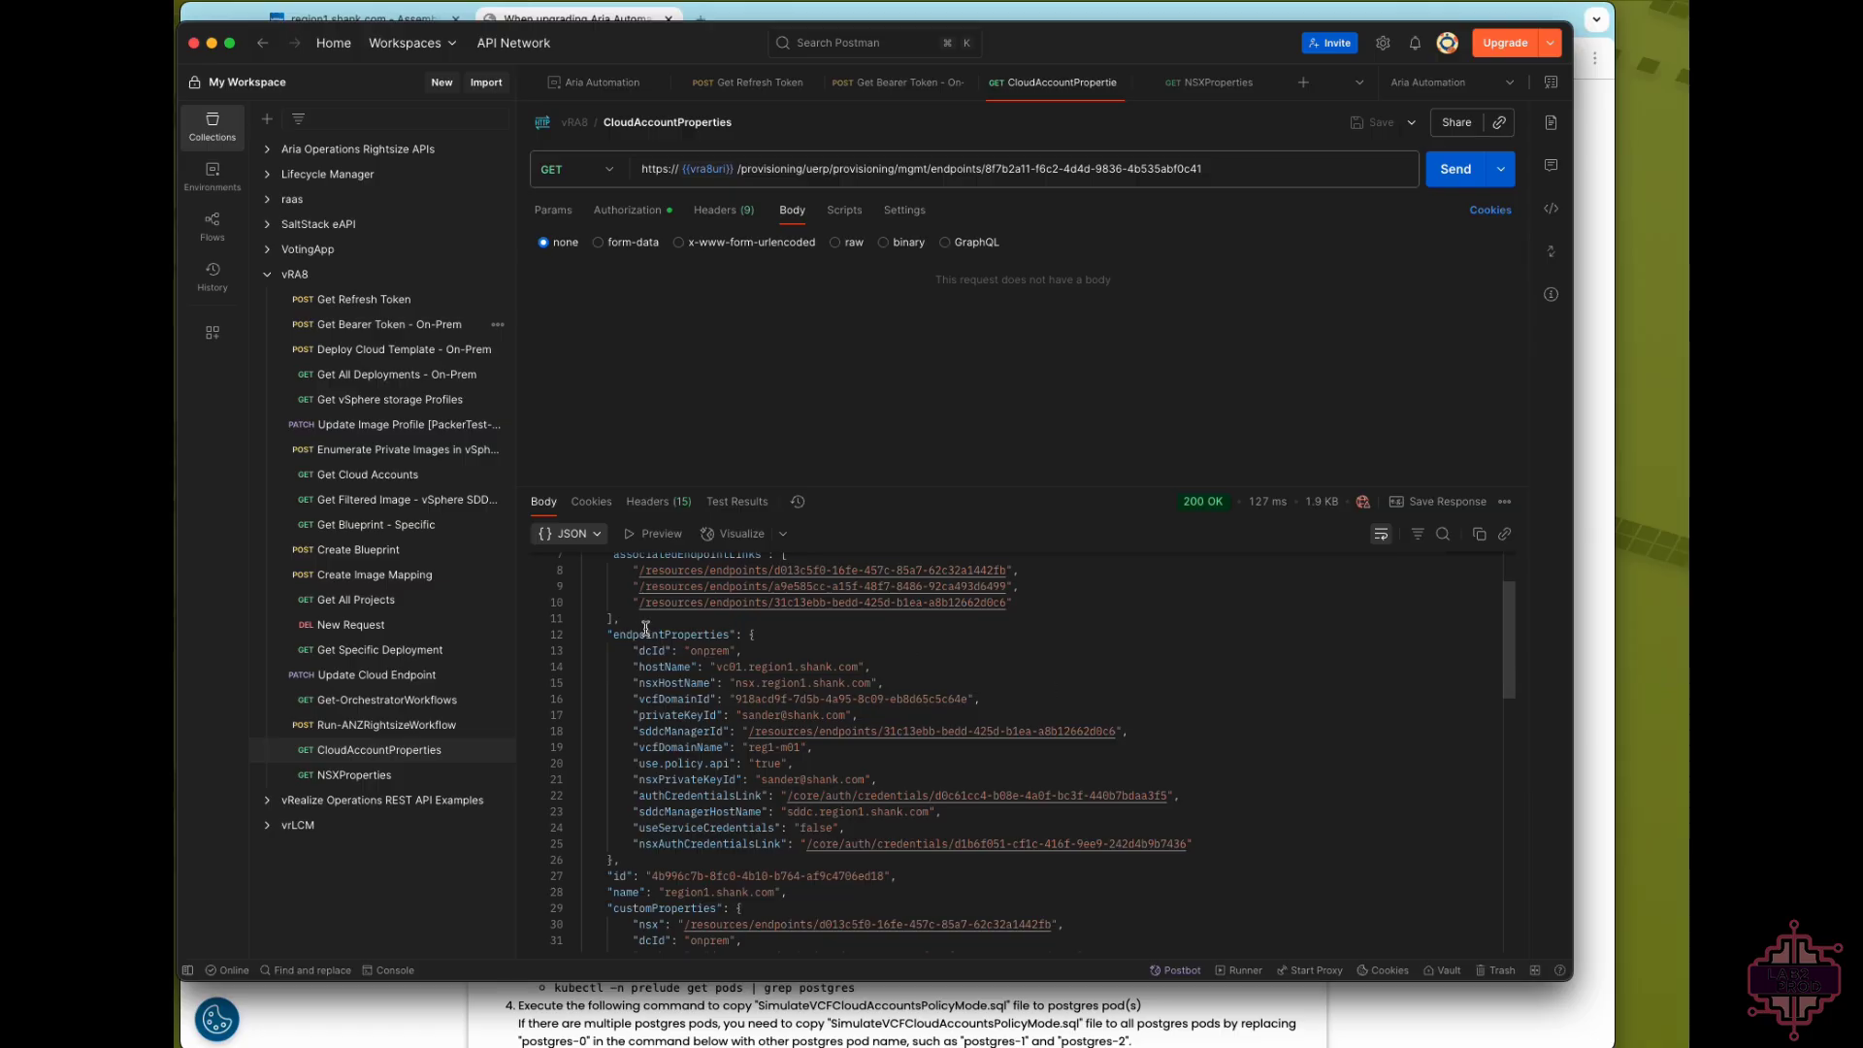
{"action": "left_click", "coordinate": [1596, 273]}
{"action": "left_click_drag", "start_coordinate": [729, 535], "coordinate": [639, 535]}
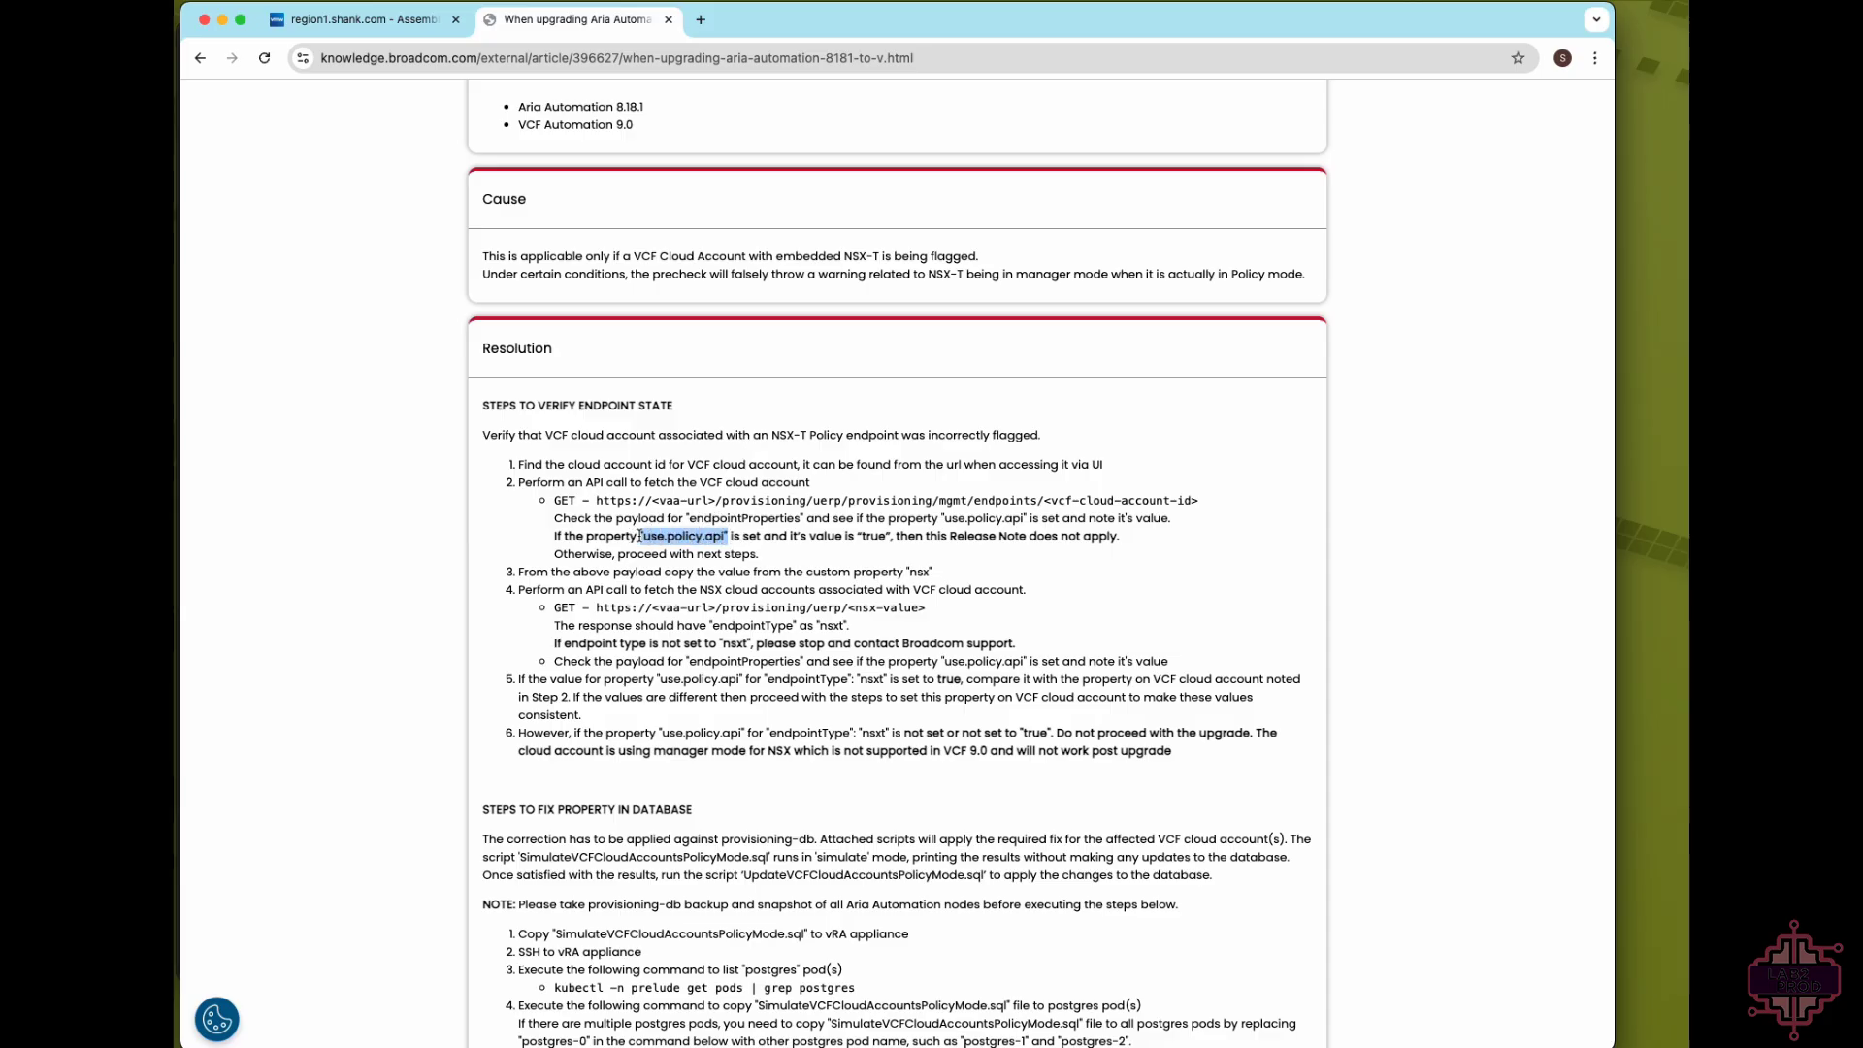
- Switch to Postman and examine the "use.policy.api" property under endpointProperties in the CloudAccountProperties response
{"action": "key", "text": "ctrl+Up"}
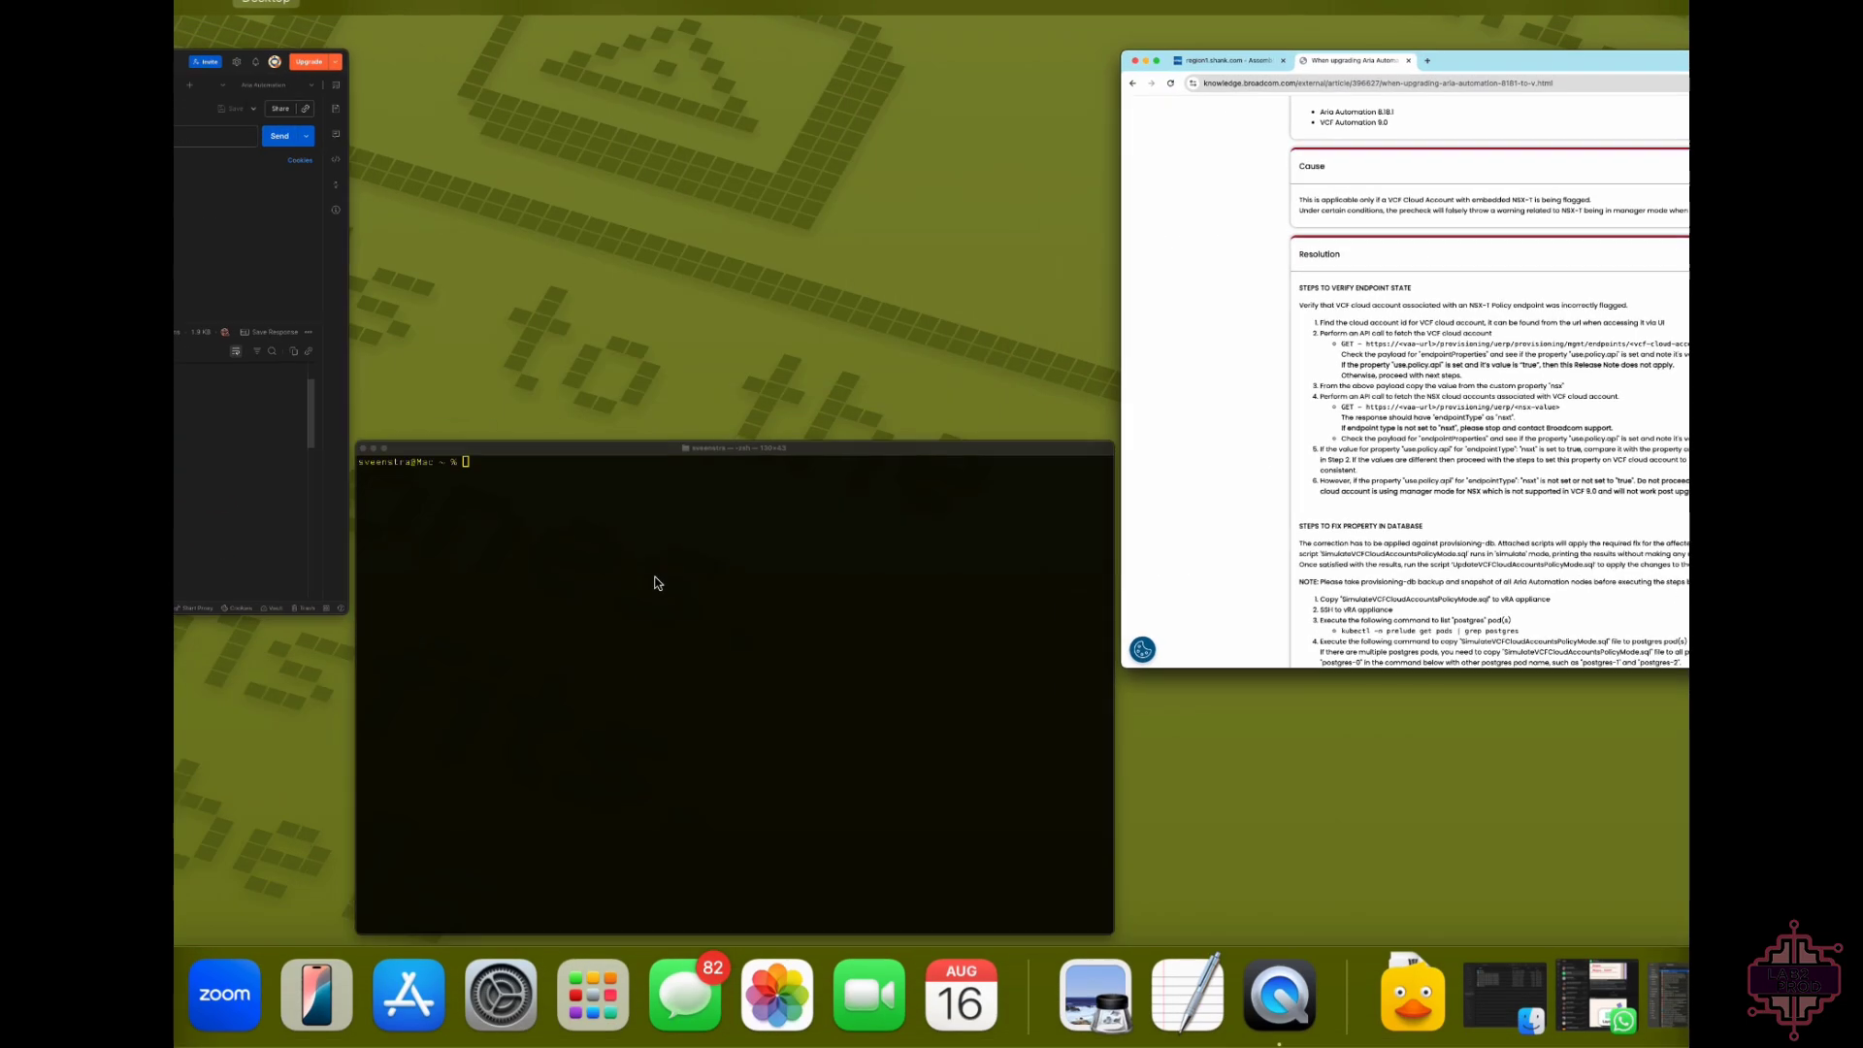
{"action": "left_click", "coordinate": [300, 388]}
{"action": "scroll", "coordinate": [1082, 683], "scroll_direction": "down", "scroll_amount": 3}
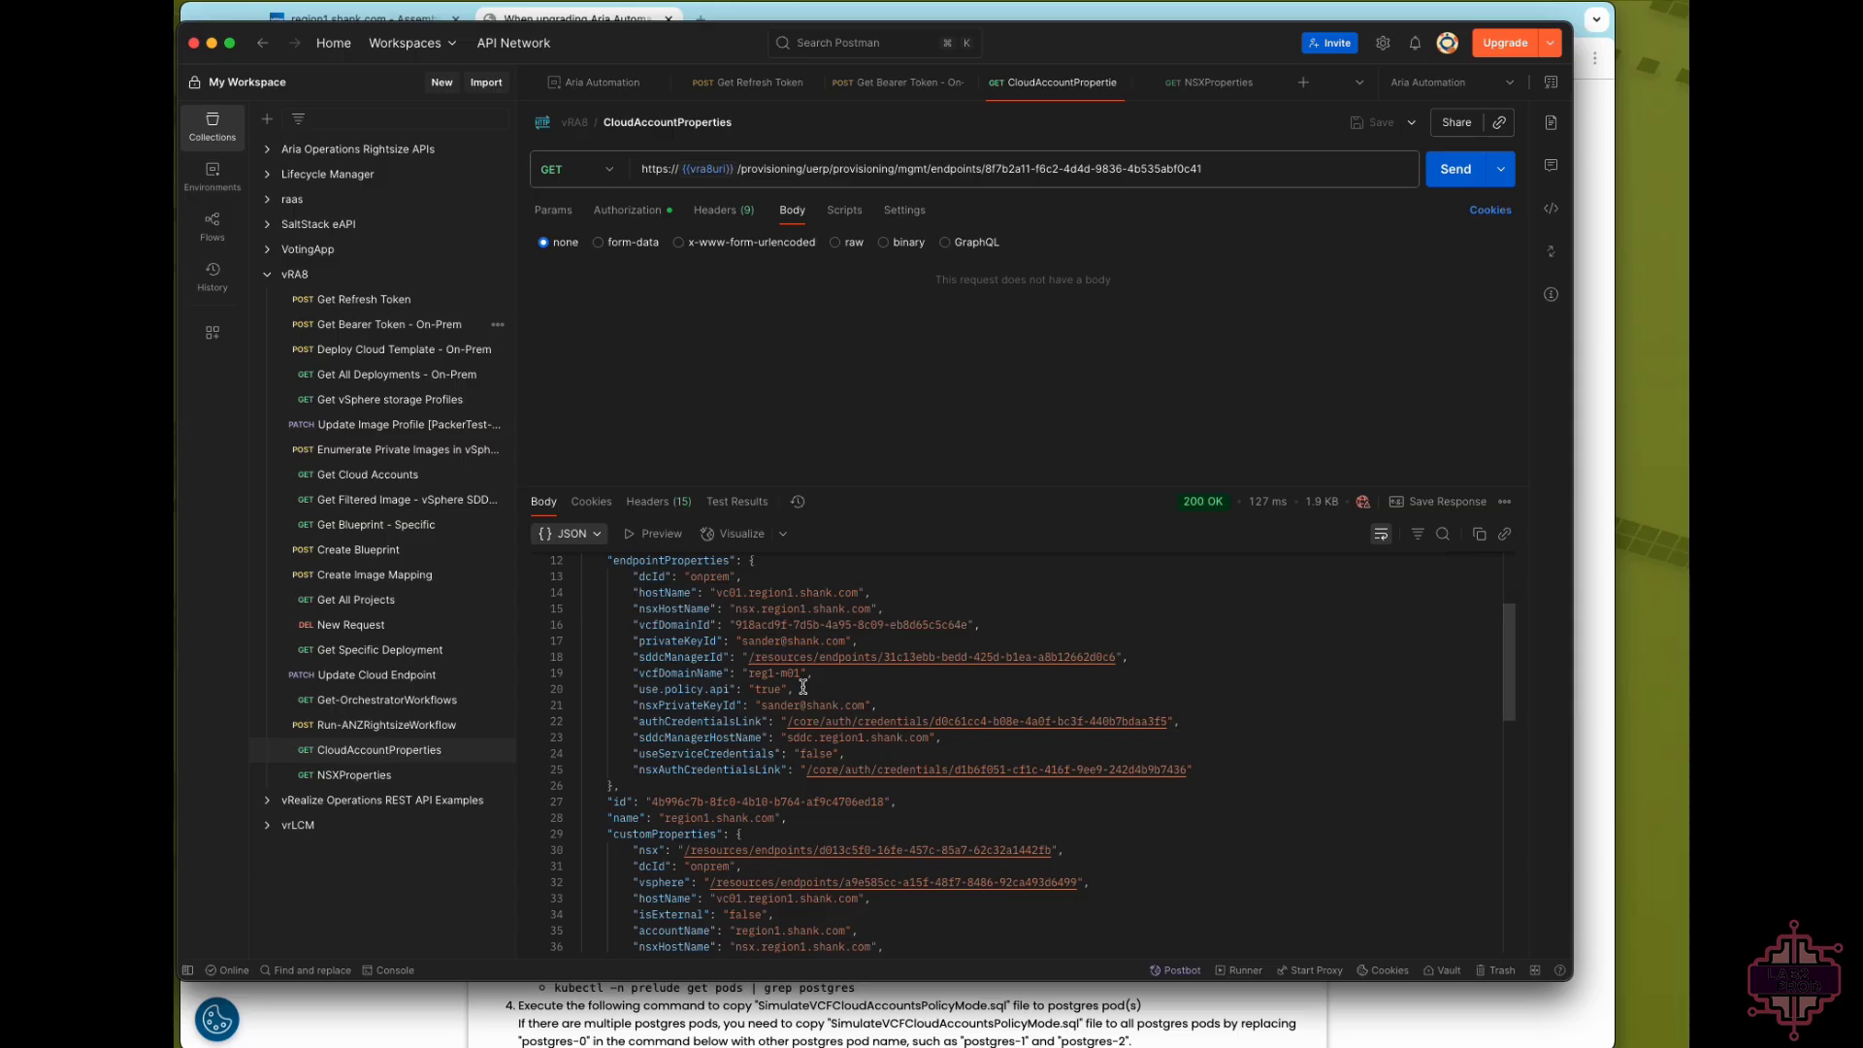
{"action": "left_click_drag", "start_coordinate": [802, 687], "coordinate": [632, 689]}
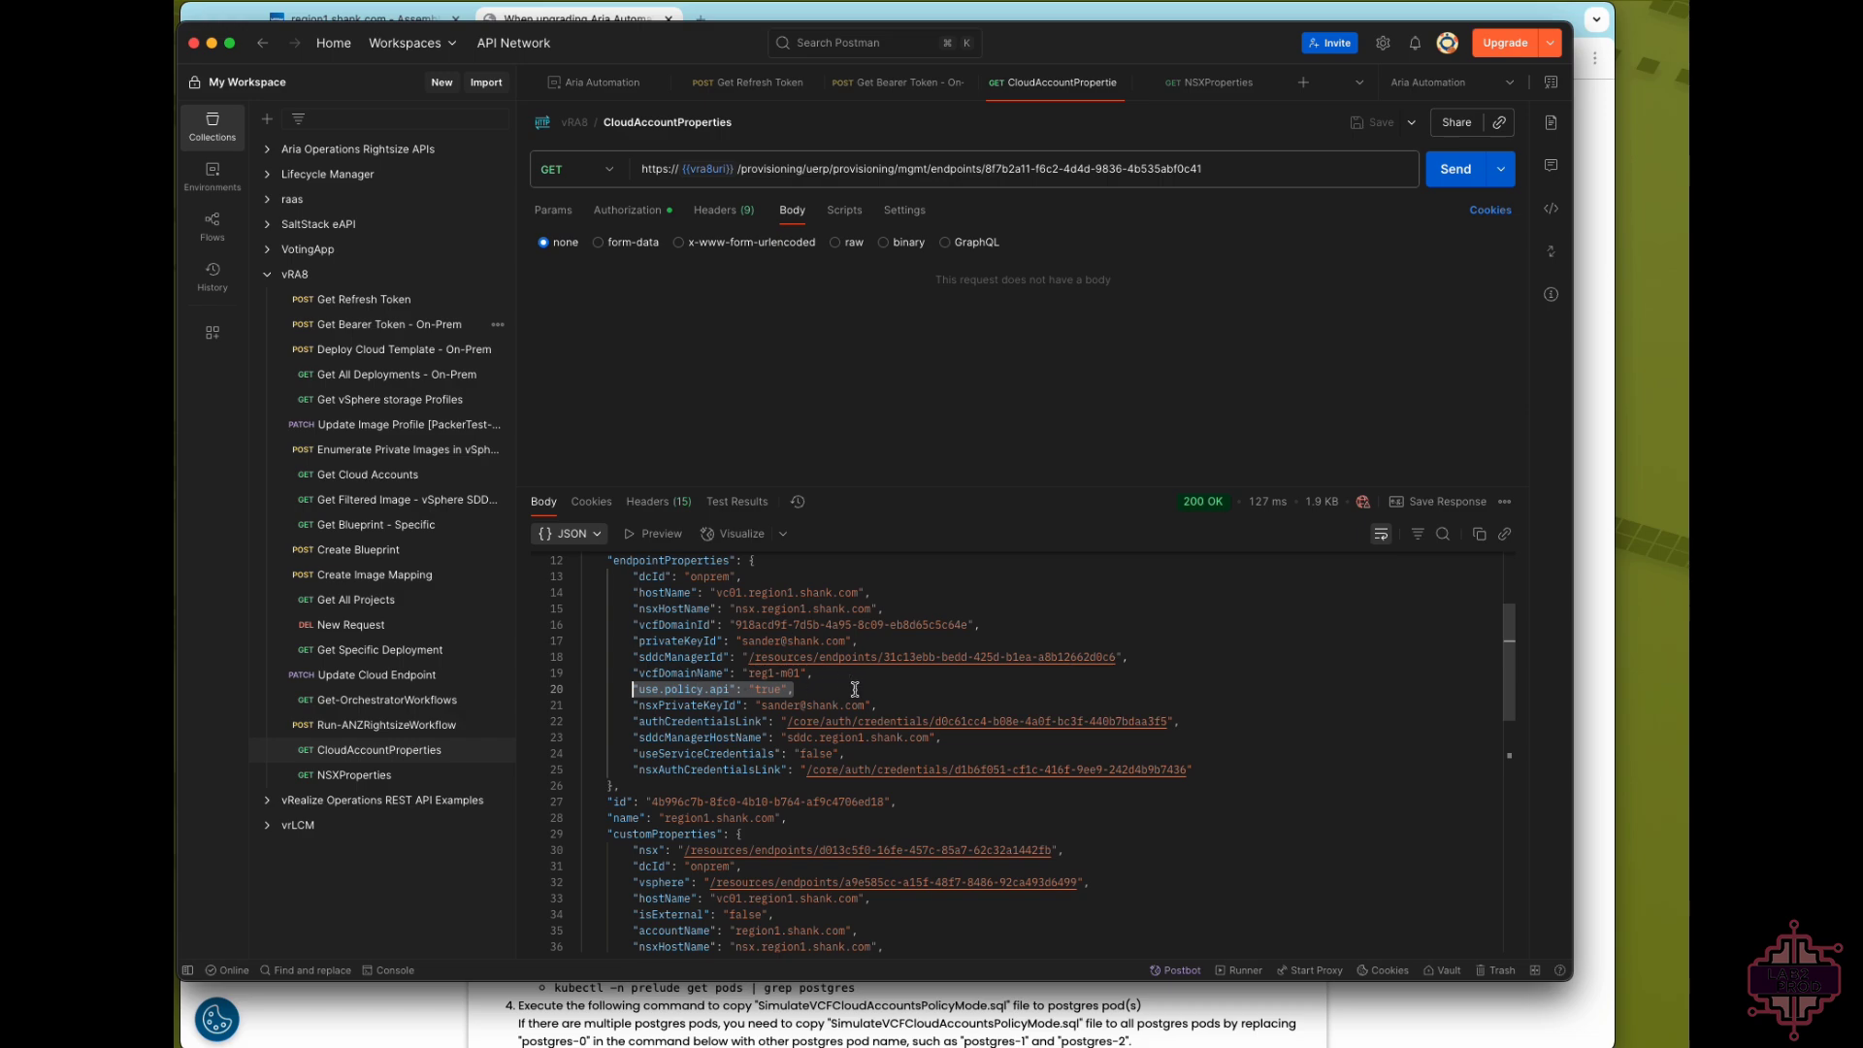
{"action": "scroll", "coordinate": [856, 690], "scroll_direction": "up", "scroll_amount": 1}
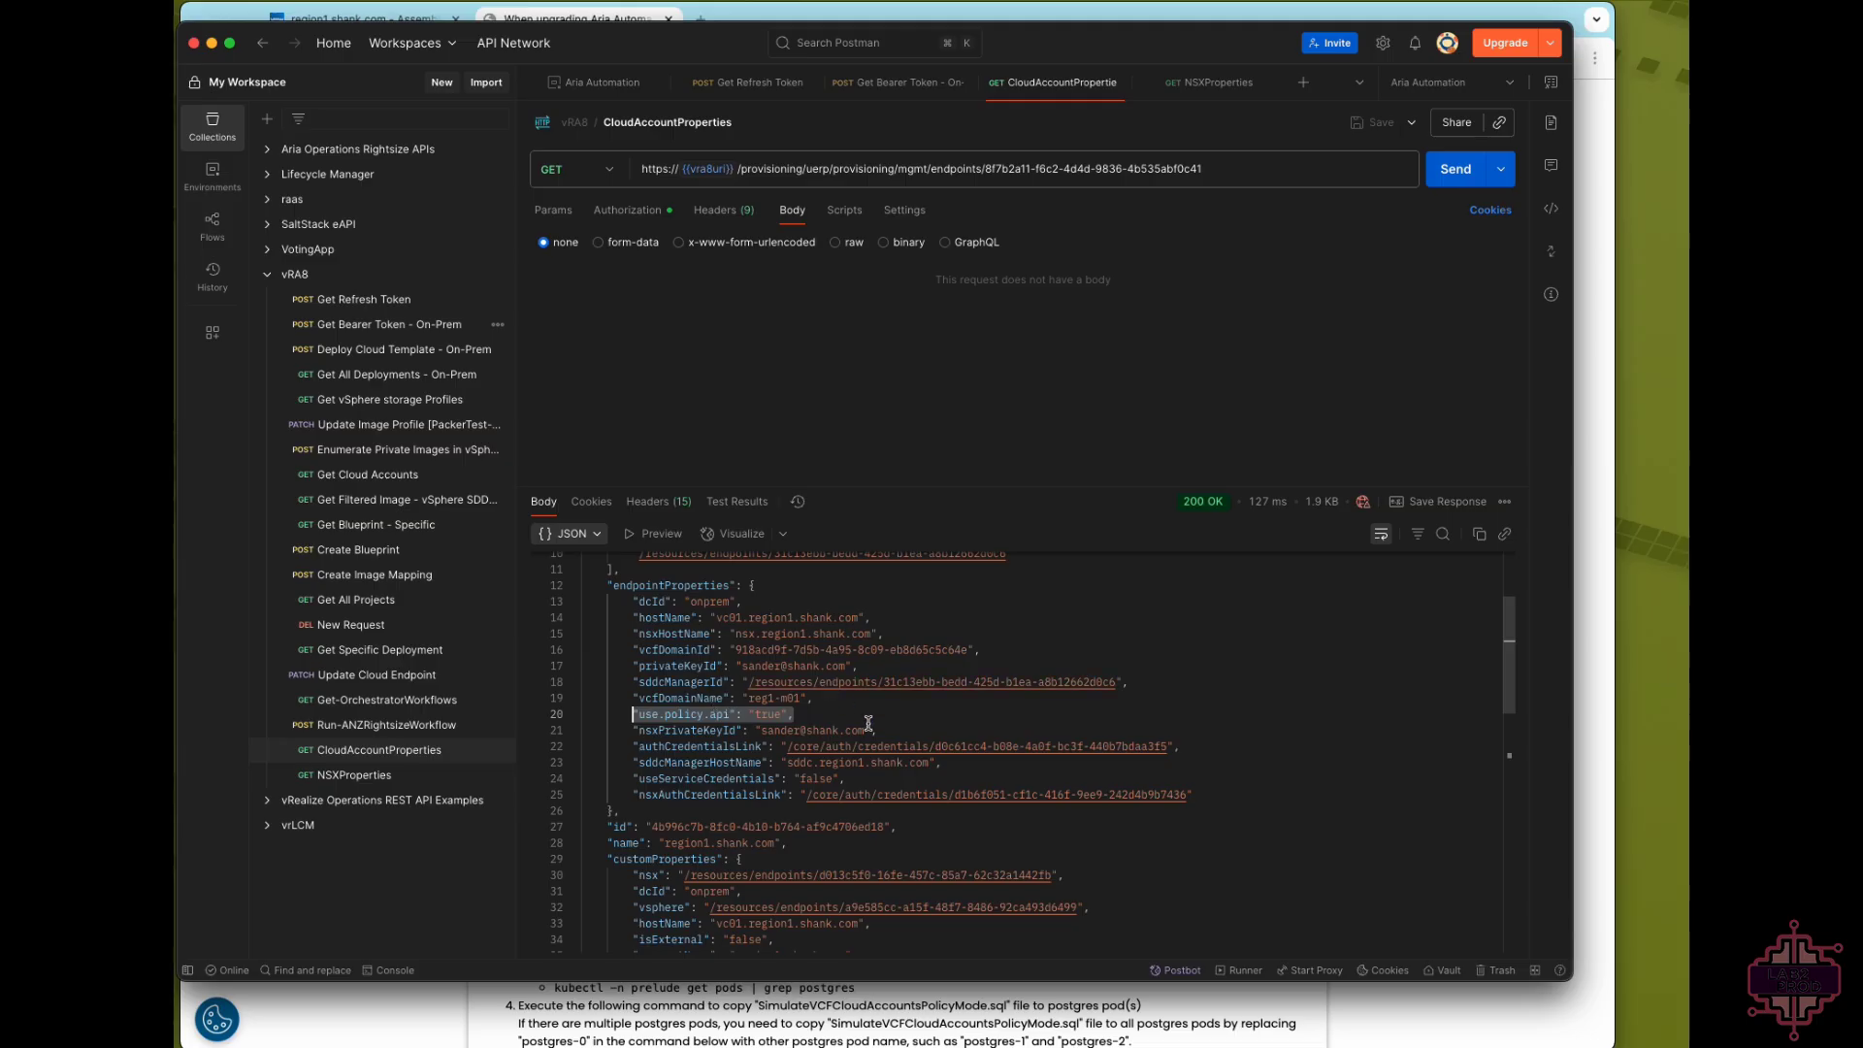
- Check the Broadcom article's next verification step, then return to Postman and select the "nsx" value under customProperties in the CloudAccountProperties response
{"action": "left_click", "coordinate": [966, 14]}
{"action": "scroll", "coordinate": [993, 585], "scroll_direction": "down", "scroll_amount": 1}
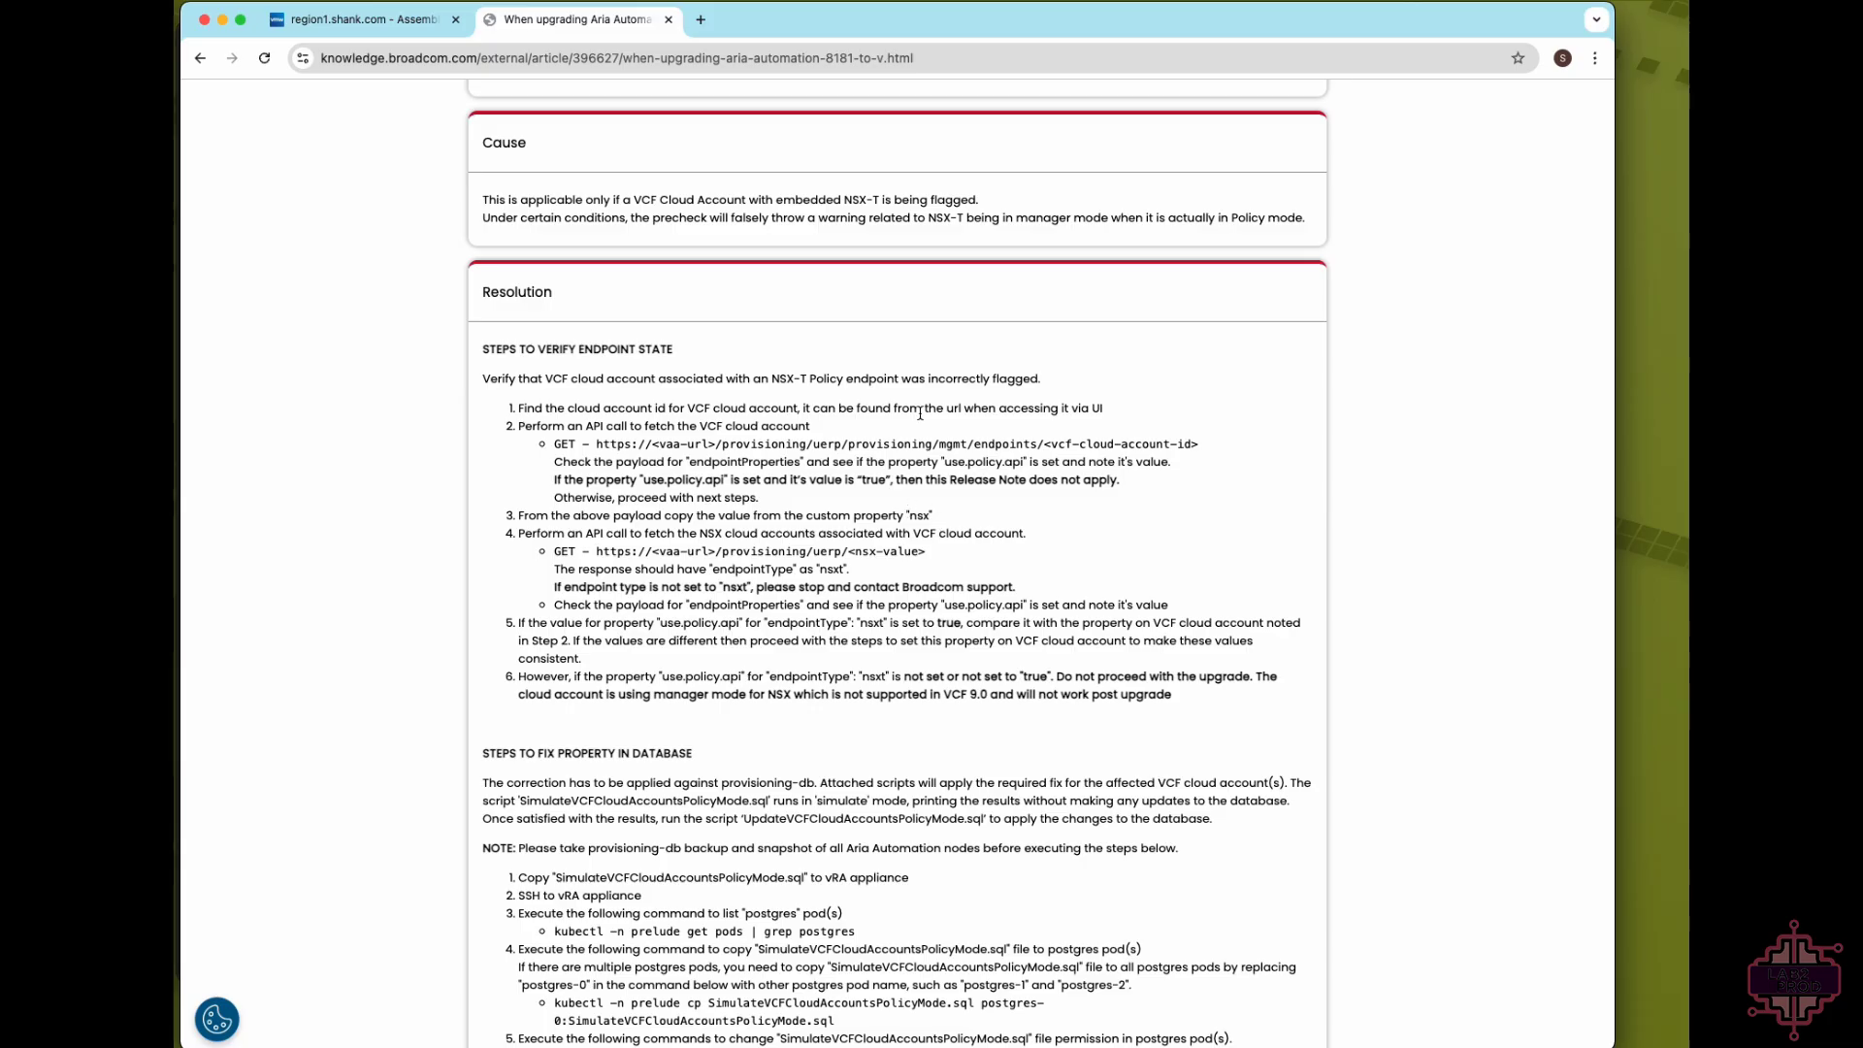
{"action": "mouse_move", "coordinate": [594, 1038]}
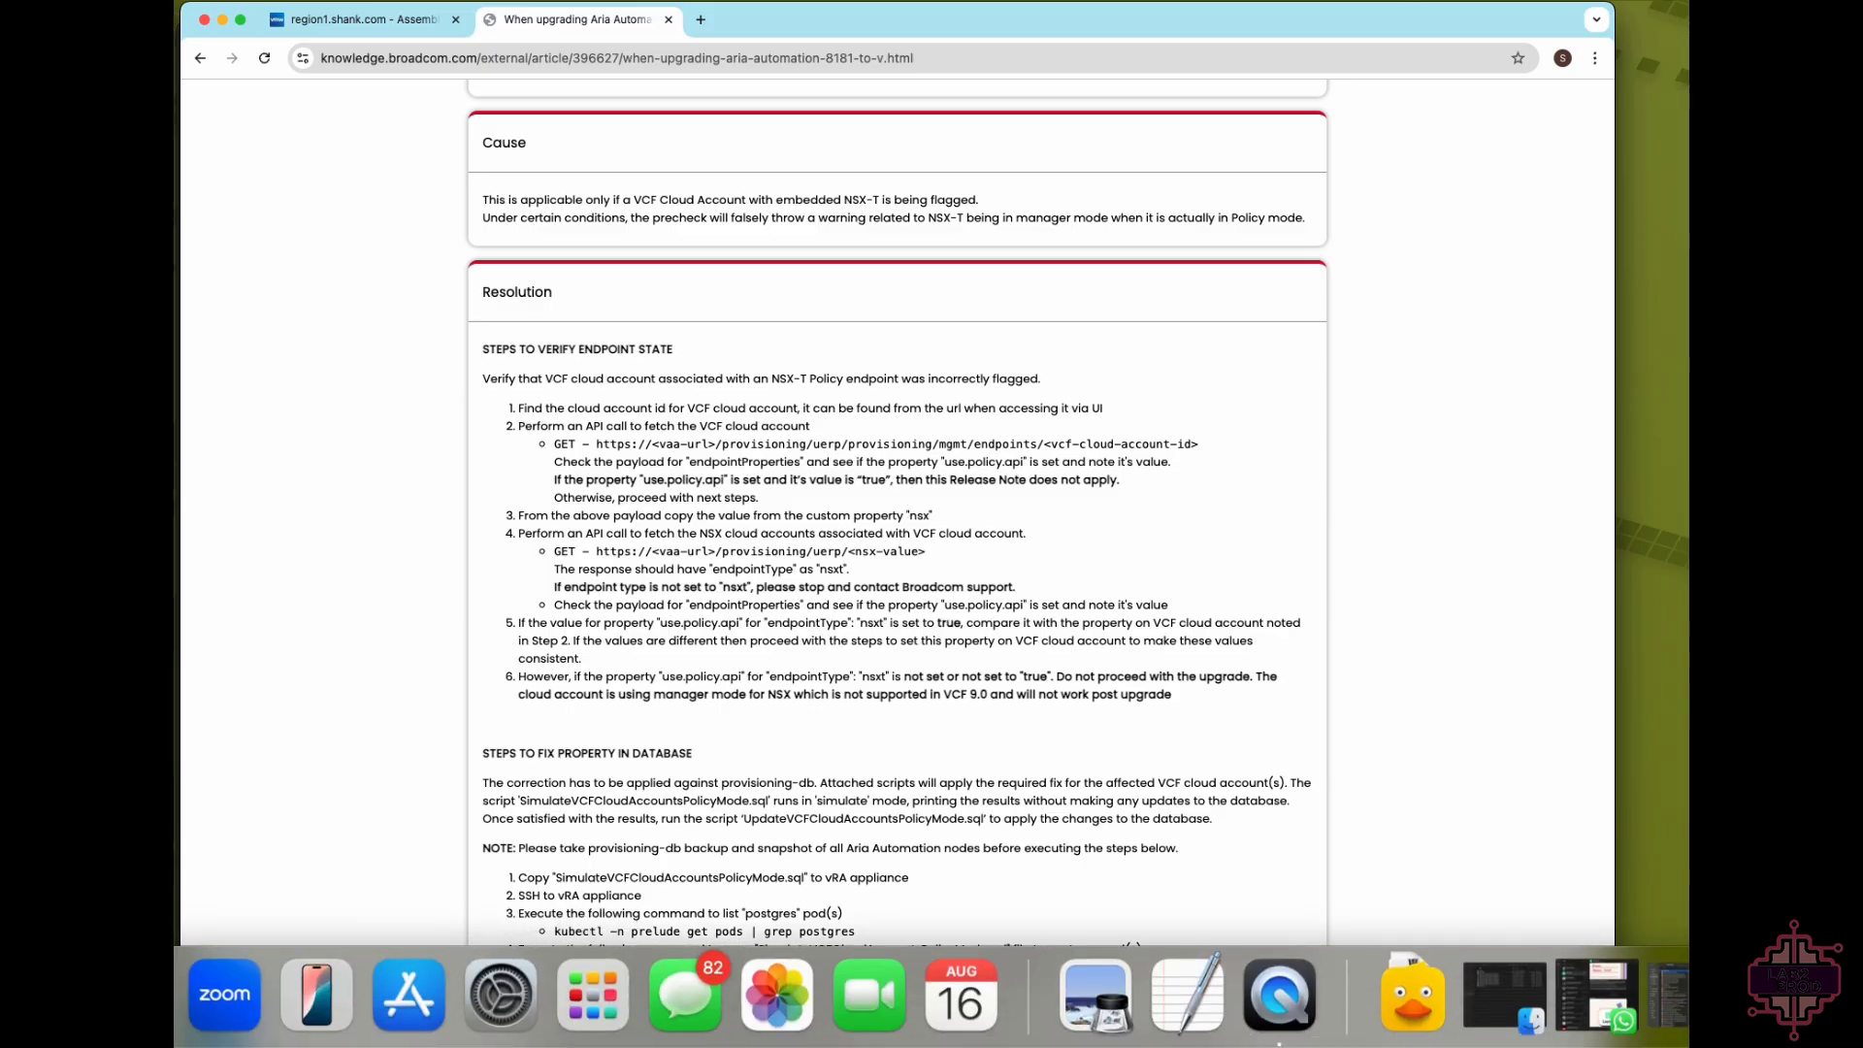
{"action": "left_click", "coordinate": [131, 995]}
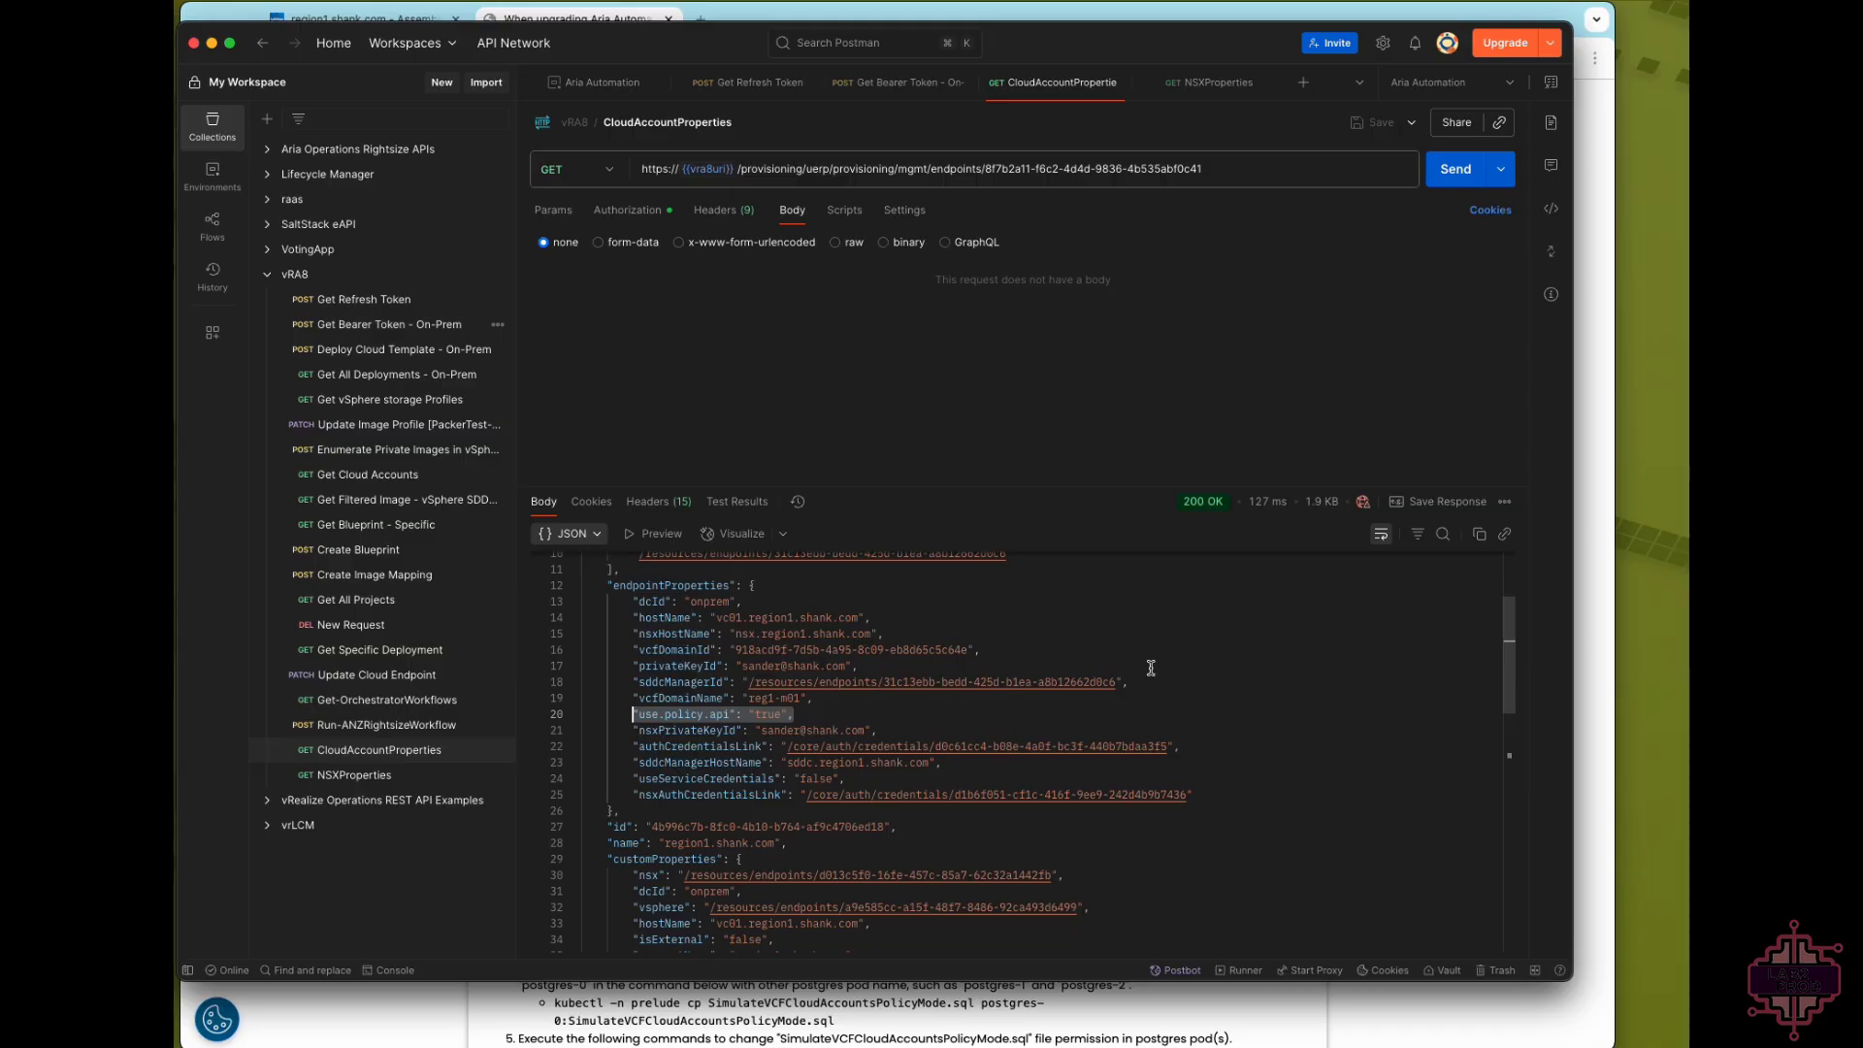
{"action": "scroll", "coordinate": [1149, 660], "scroll_direction": "down", "scroll_amount": 5}
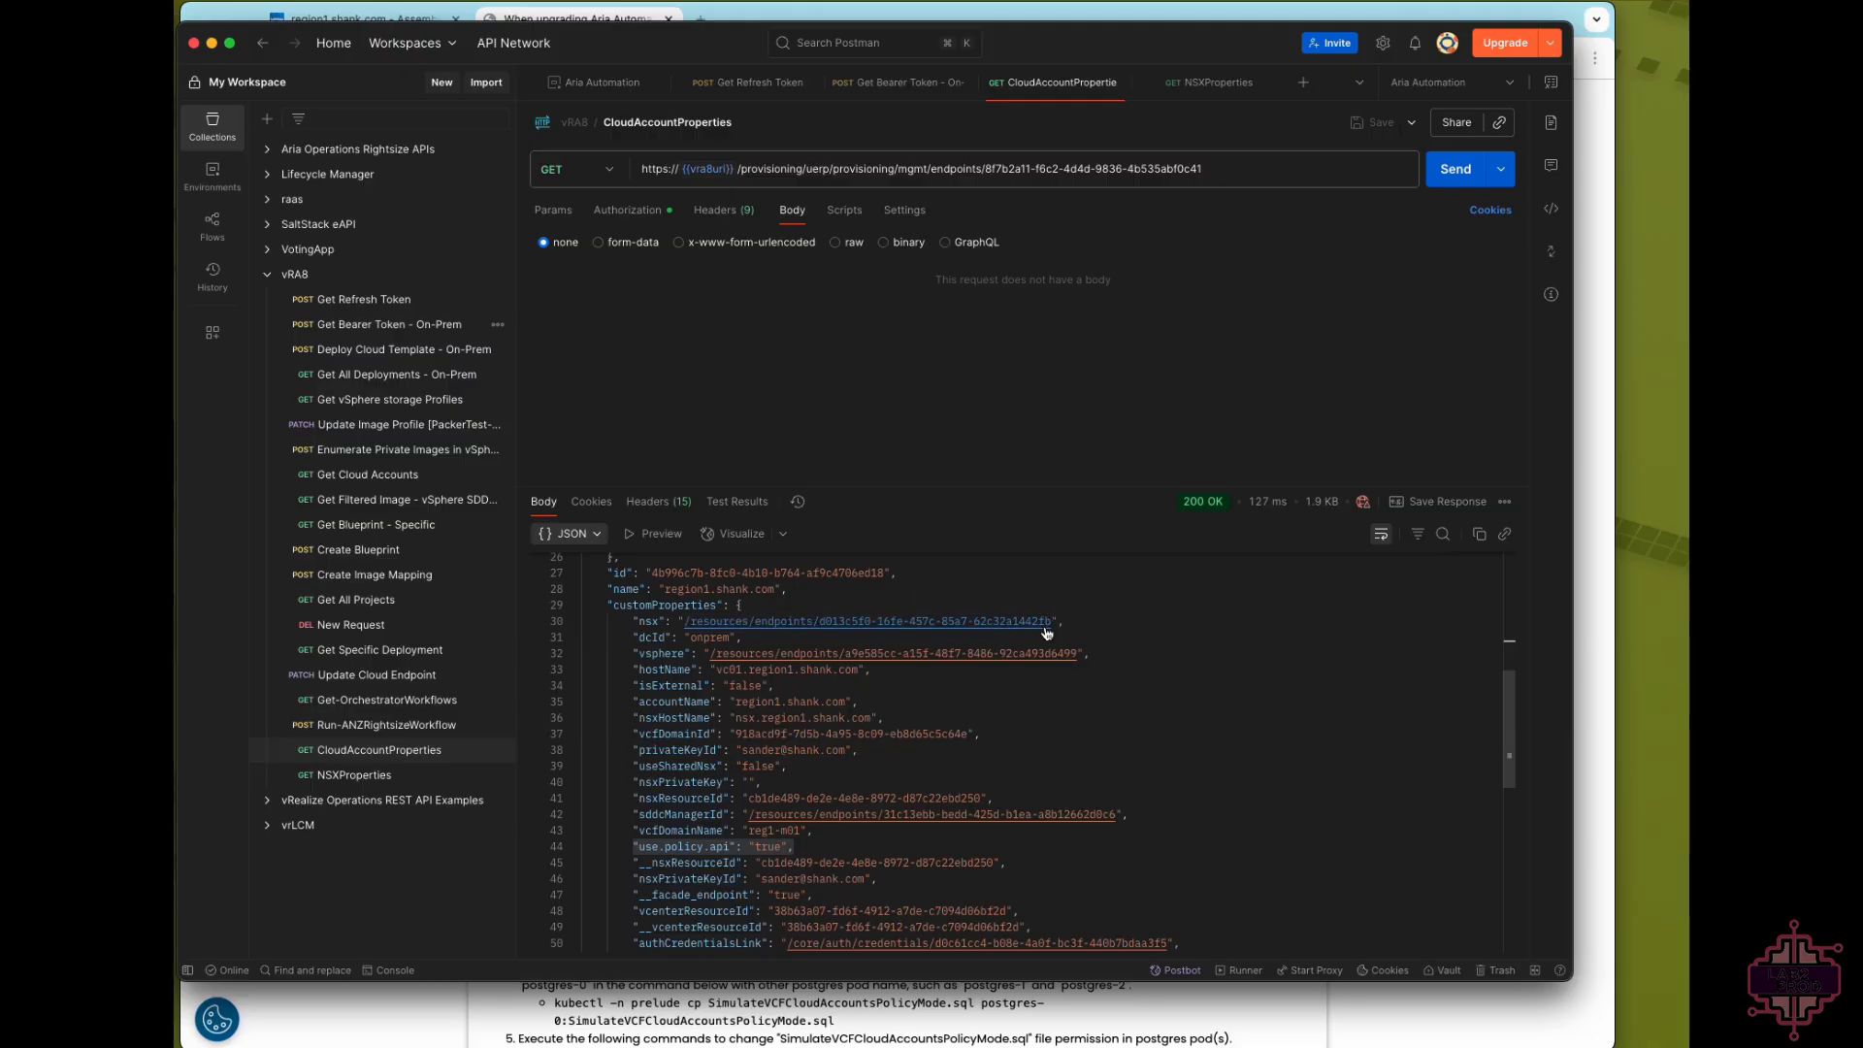
{"action": "left_click_drag", "start_coordinate": [1053, 621], "coordinate": [683, 623]}
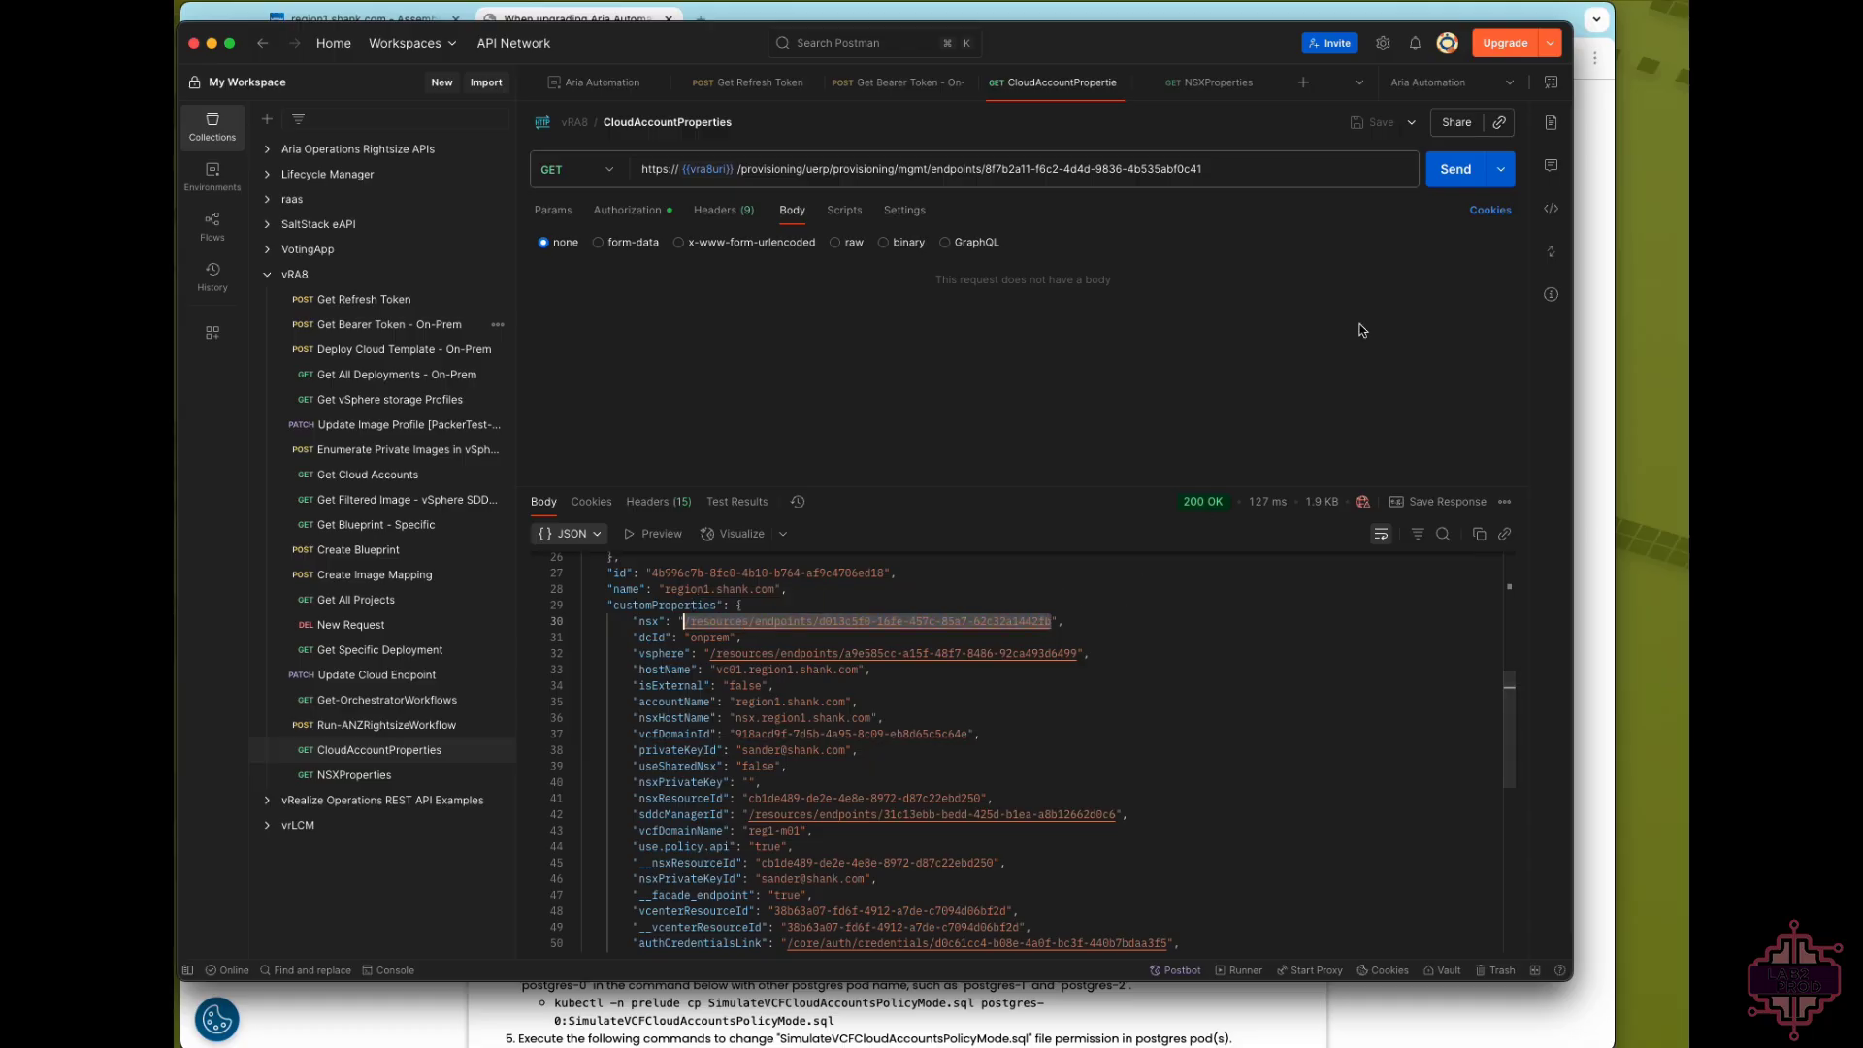
- Review the article's NSX endpoint GET call, then send the NSXProperties request in Postman
{"action": "left_click", "coordinate": [1553, 6]}
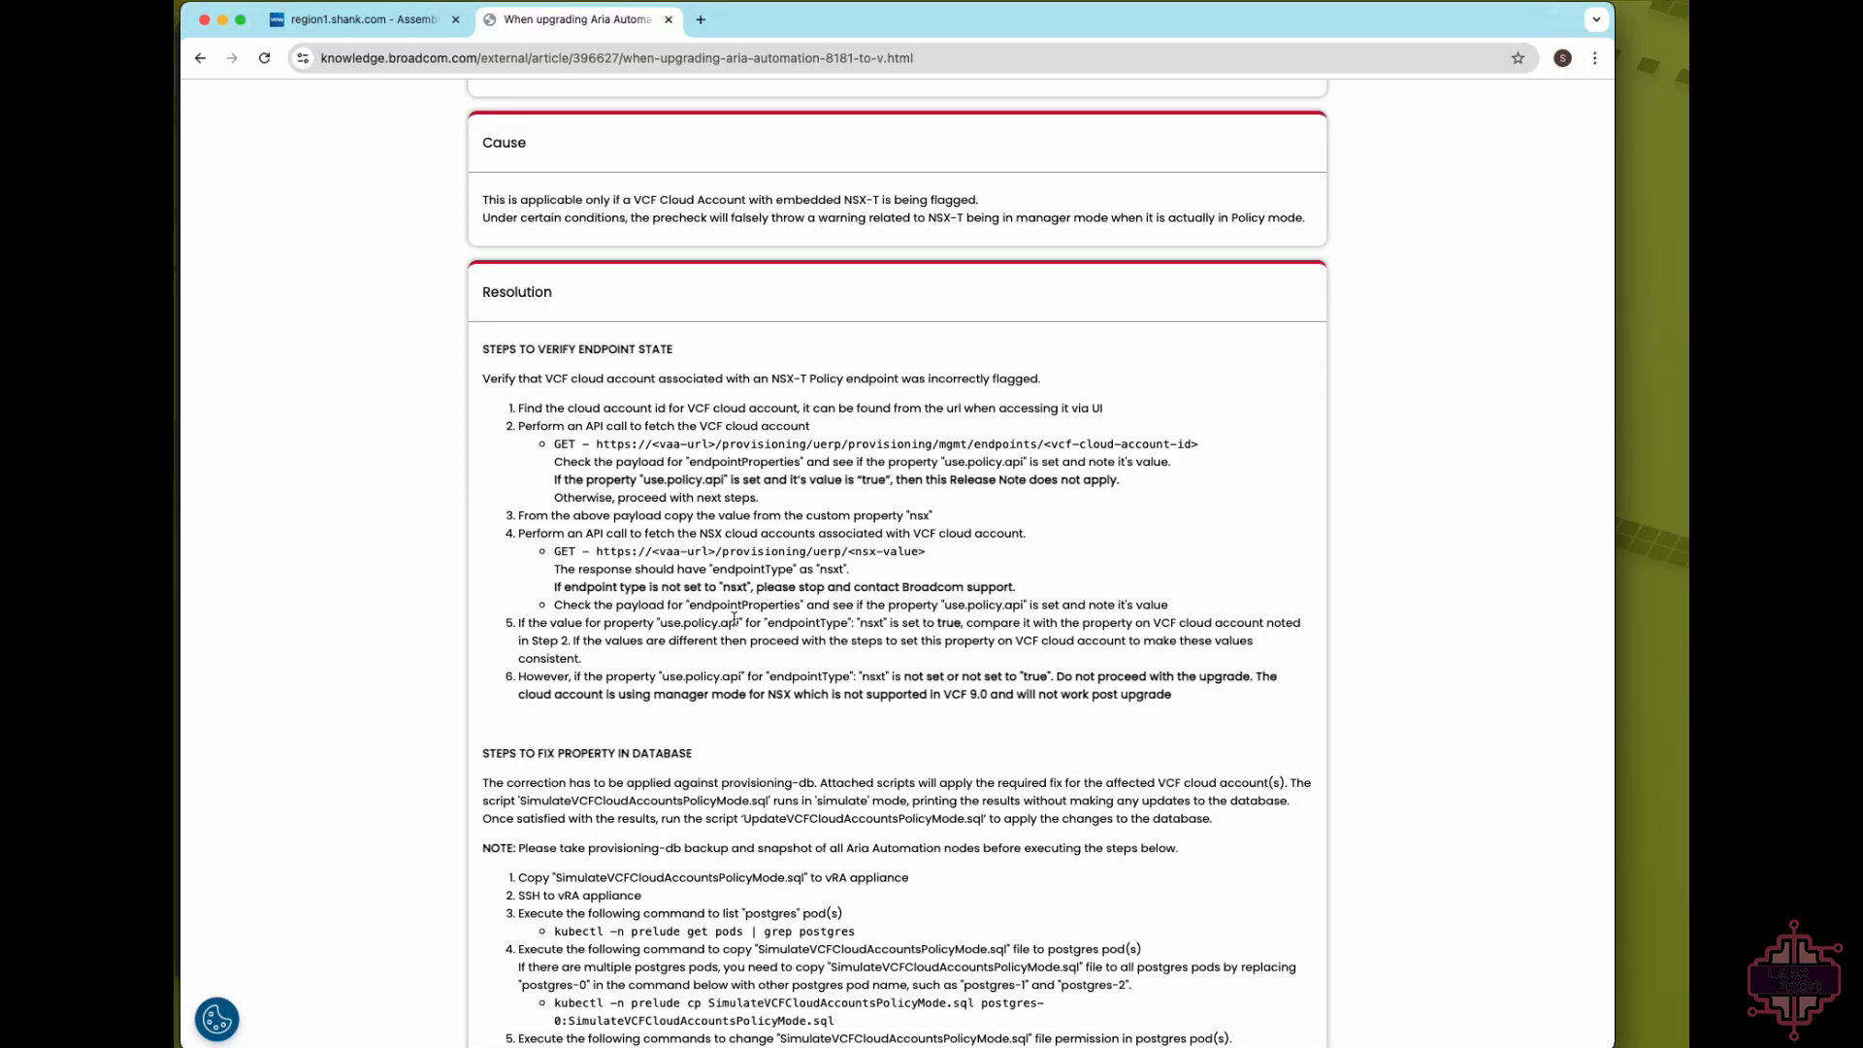
{"action": "scroll", "coordinate": [807, 578], "scroll_direction": "down", "scroll_amount": 2}
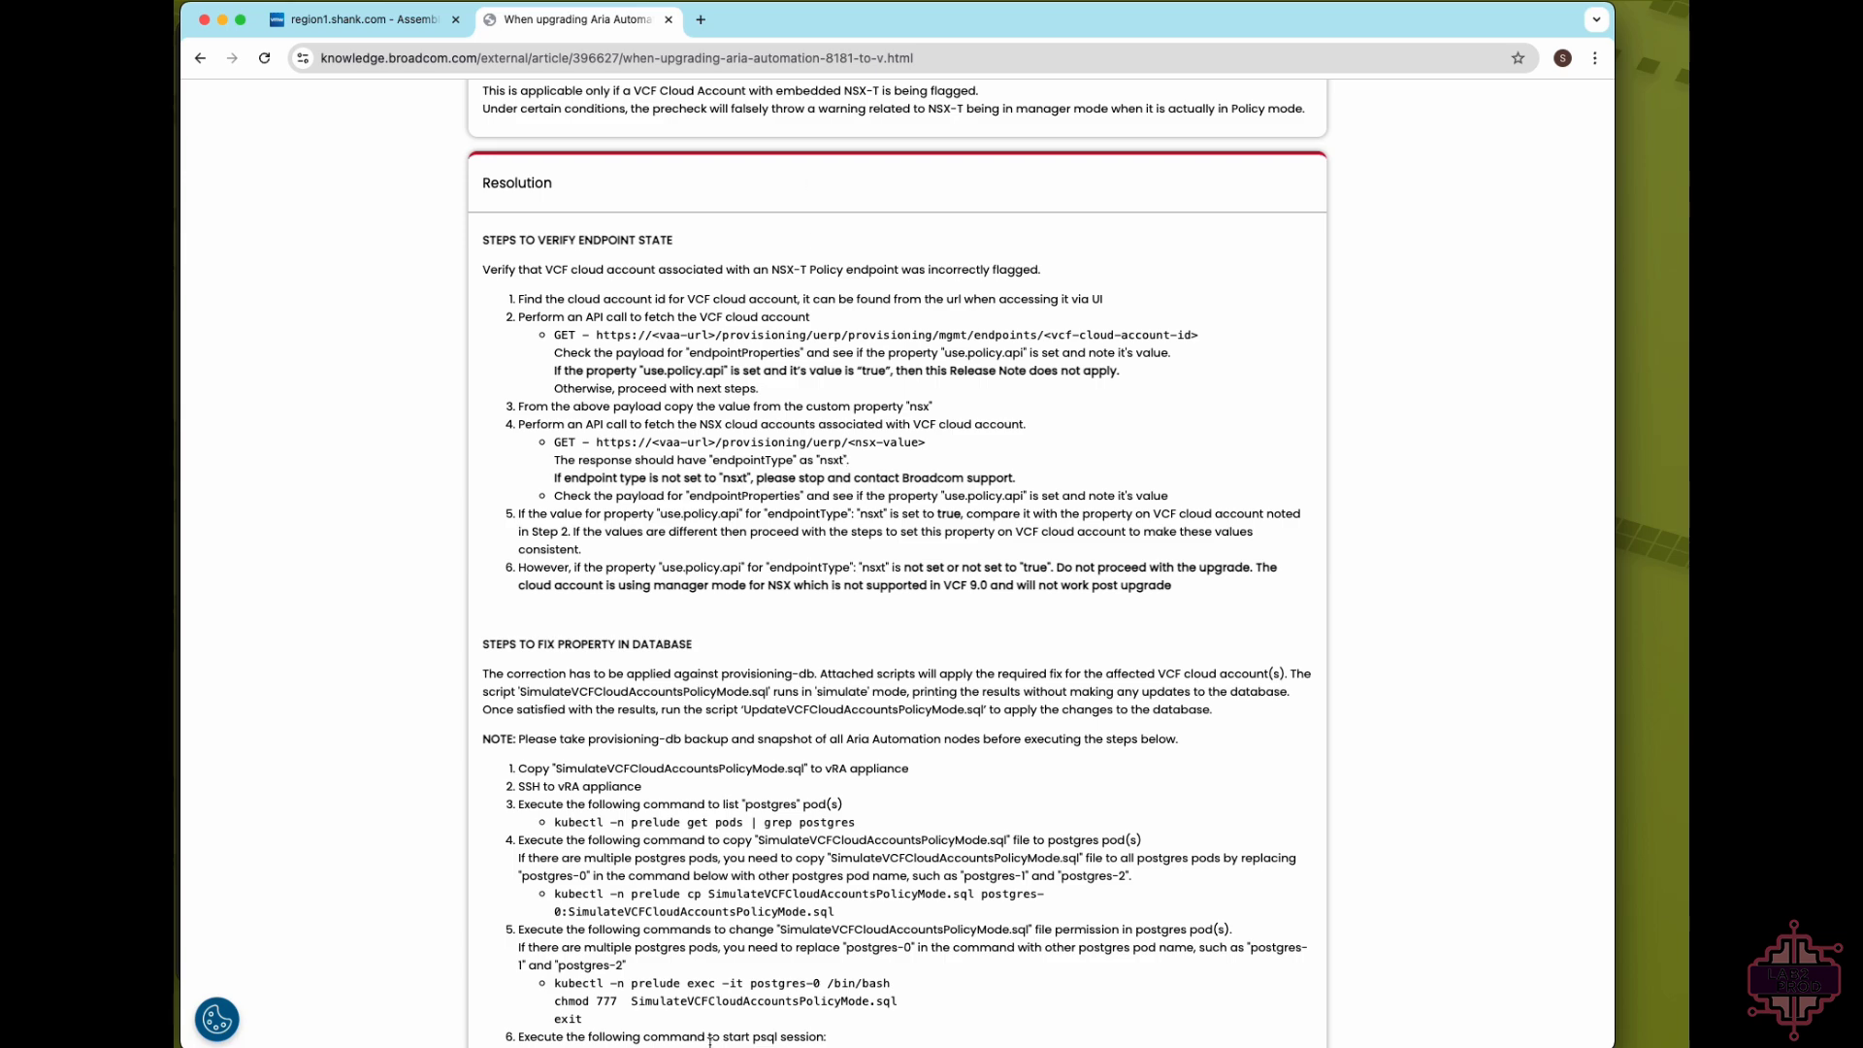
{"action": "key", "text": "ctrl+Up"}
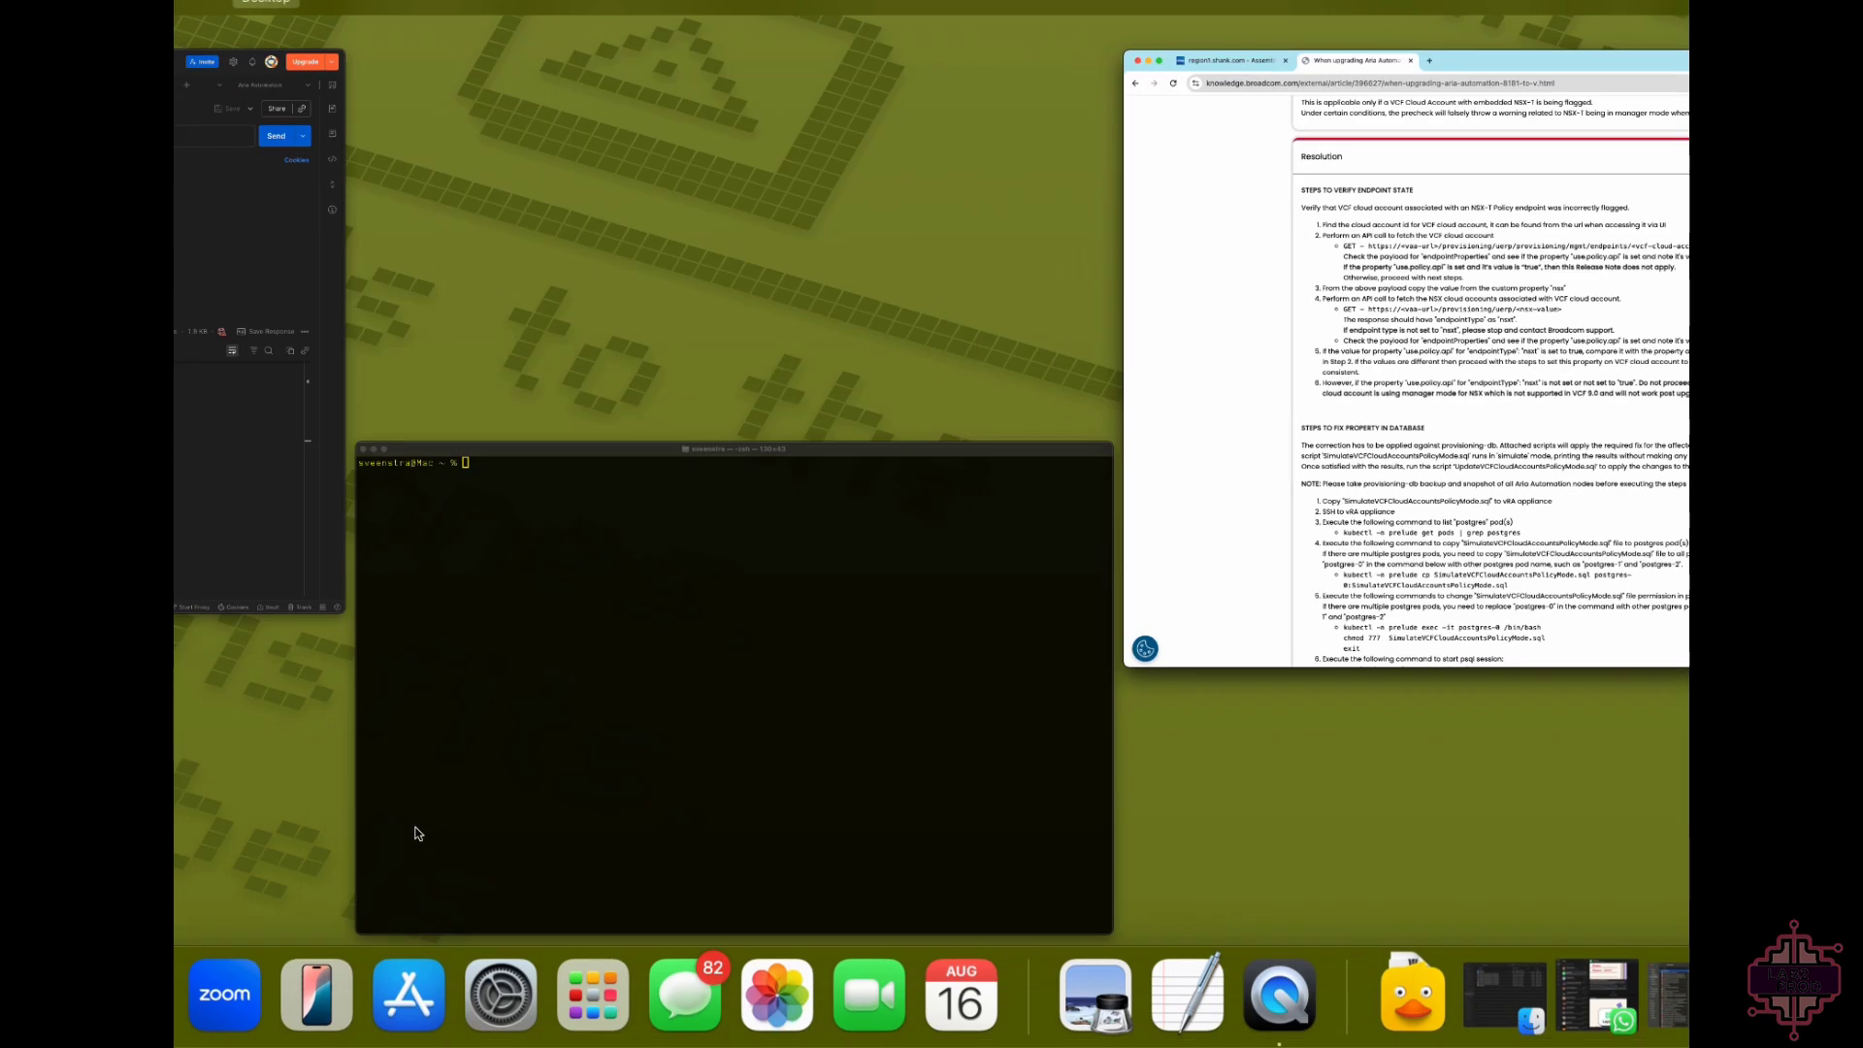
{"action": "left_click", "coordinate": [301, 485]}
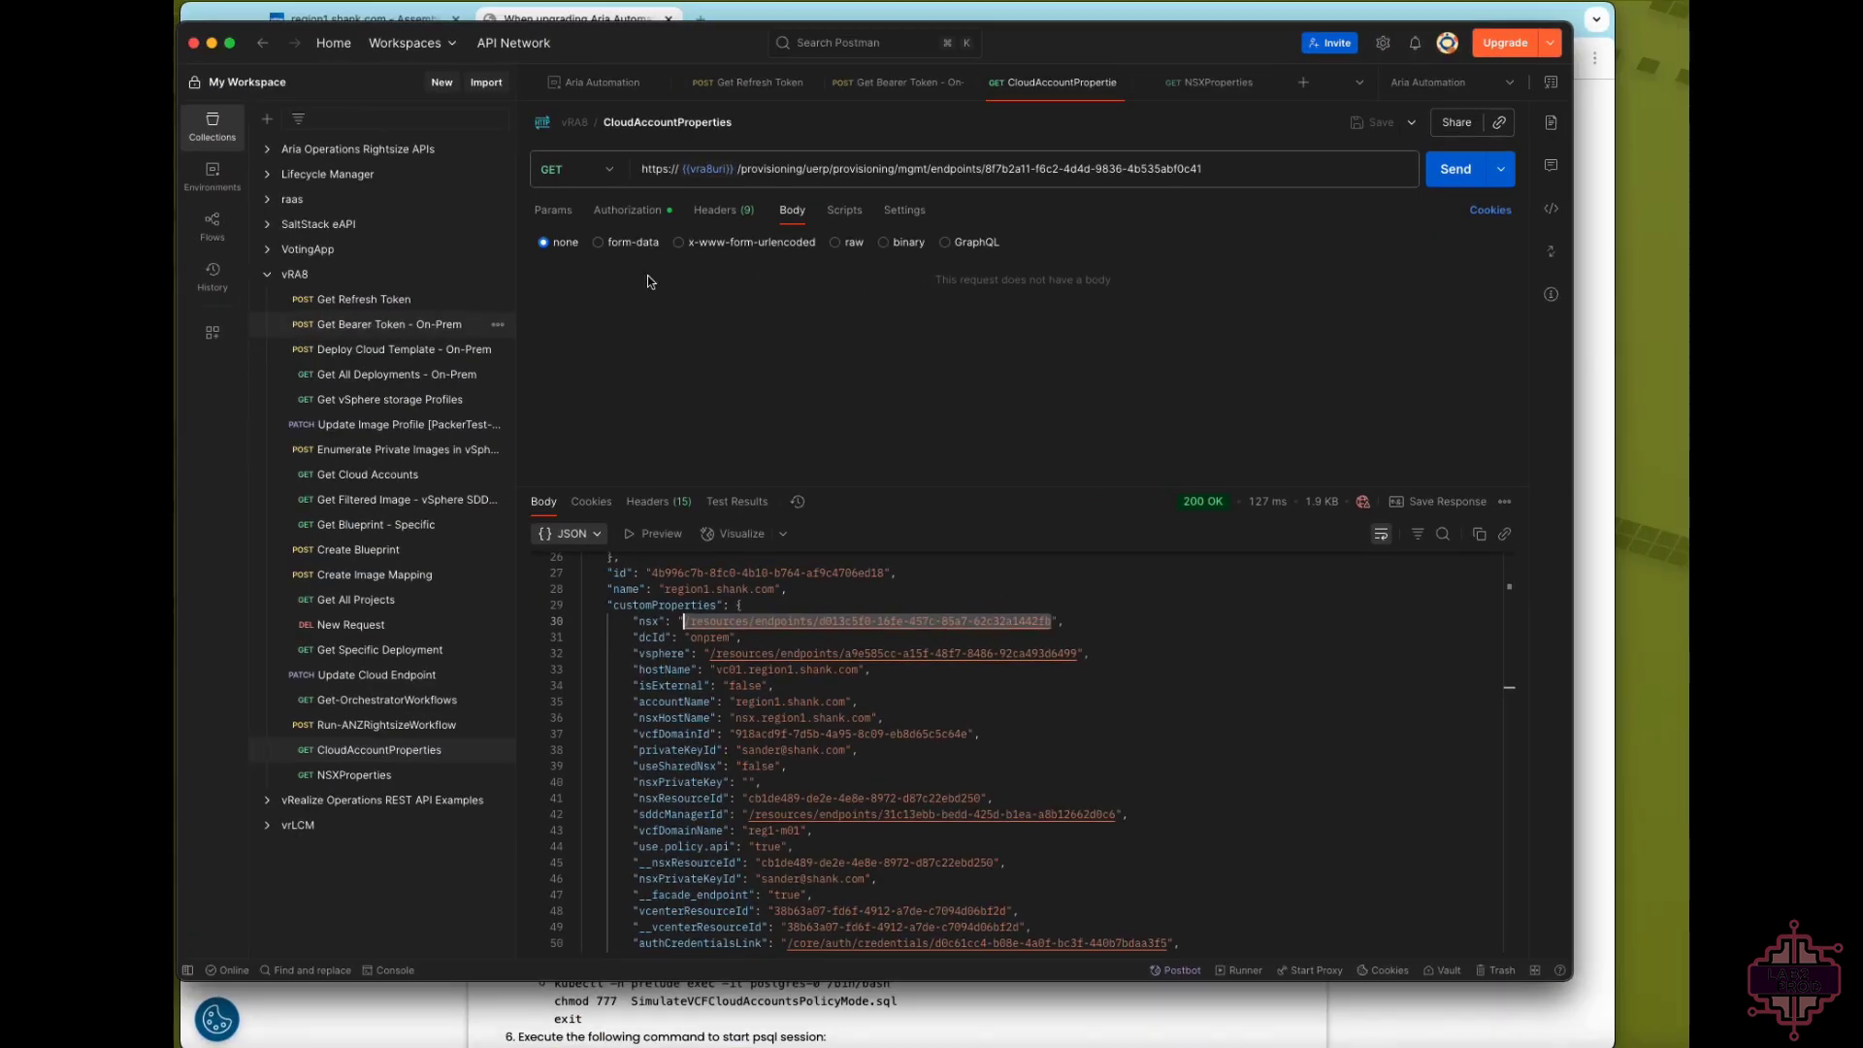
{"action": "left_click", "coordinate": [1208, 82]}
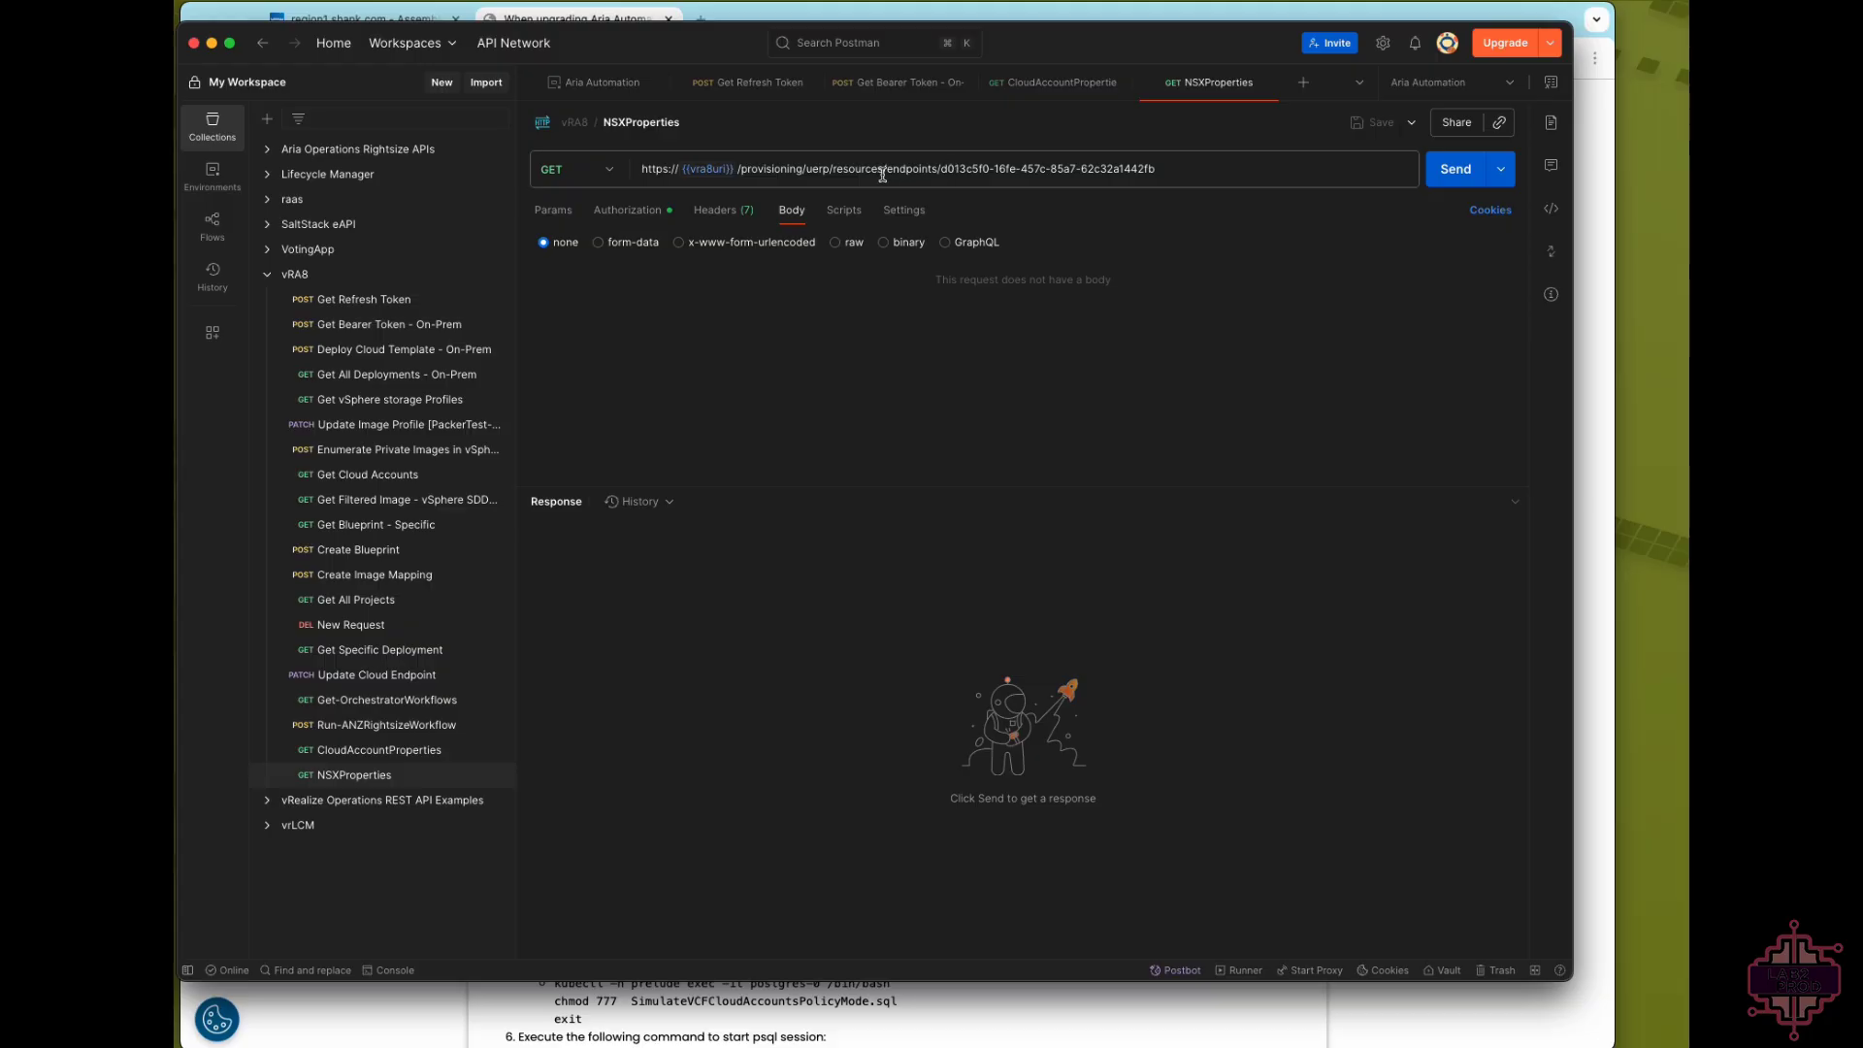
{"action": "left_click", "coordinate": [1446, 170]}
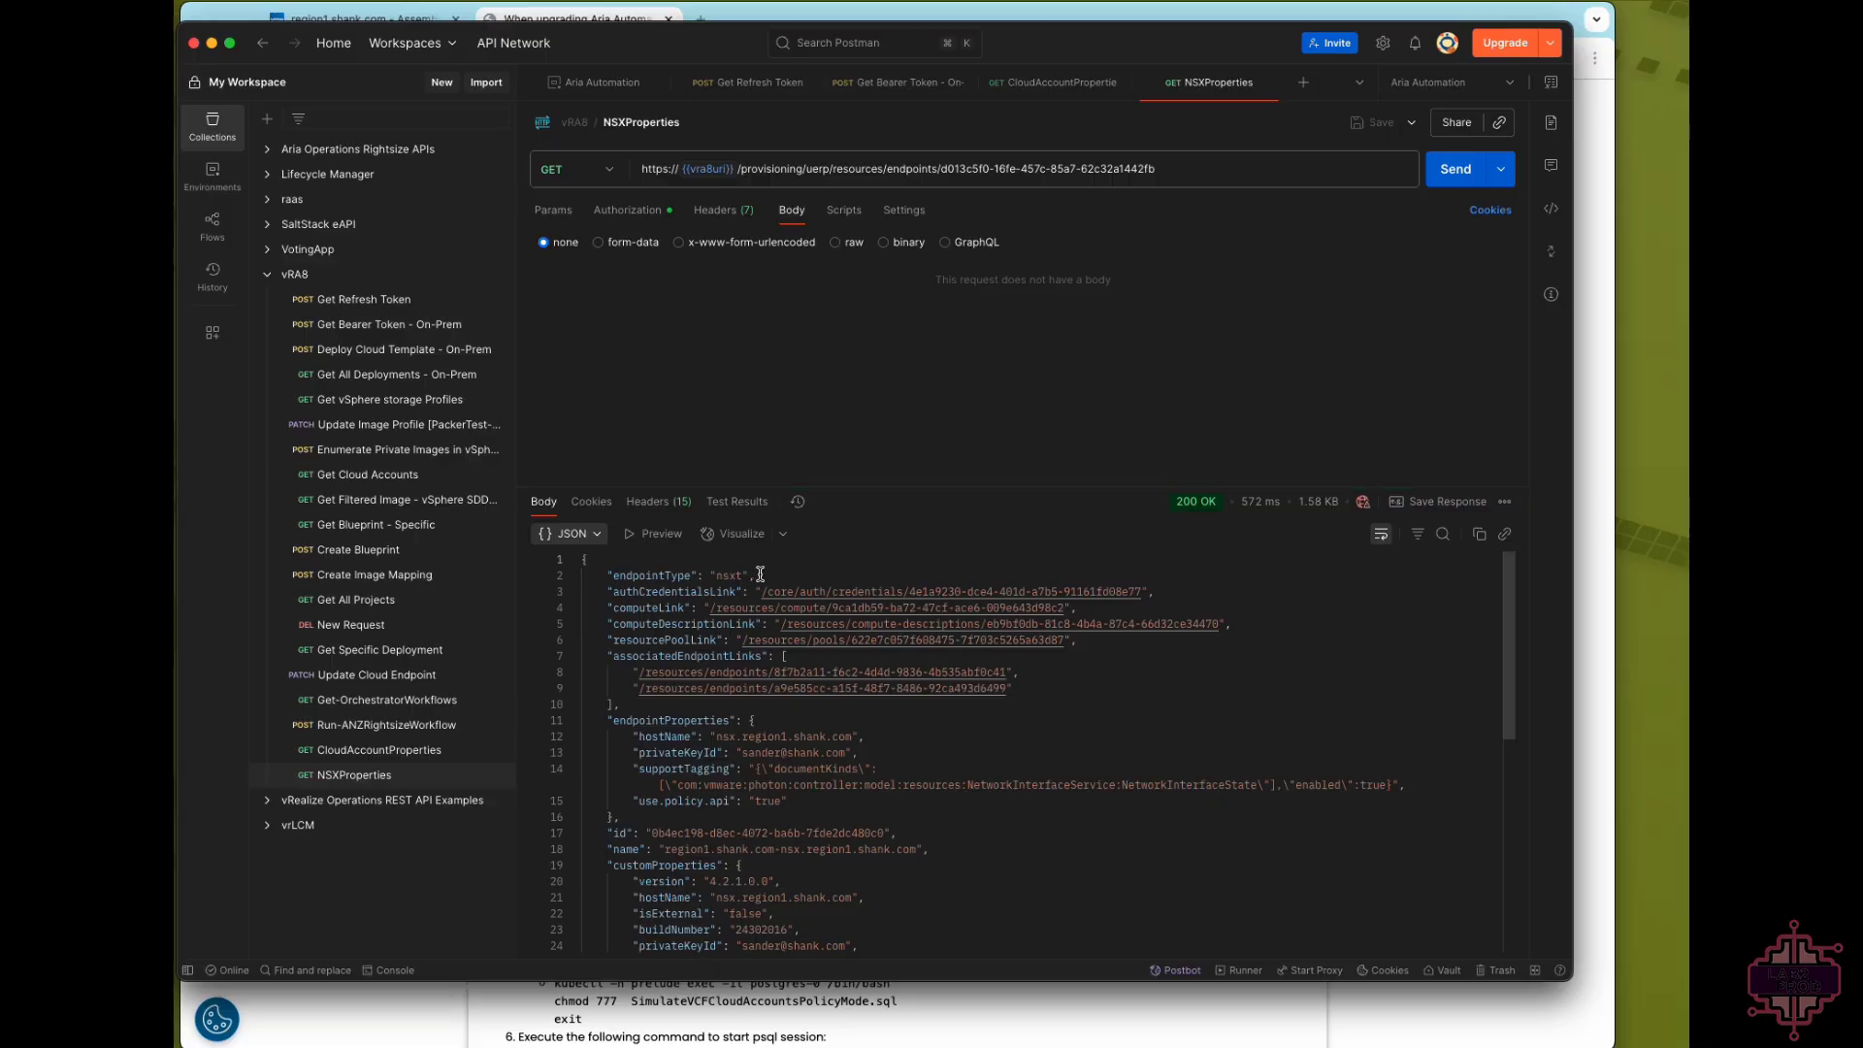
- Check the article's "endpointProperties" instruction in the browser and examine "use.policy.api" in Postman's NSXProperties response
{"action": "key", "text": "super+Tab"}
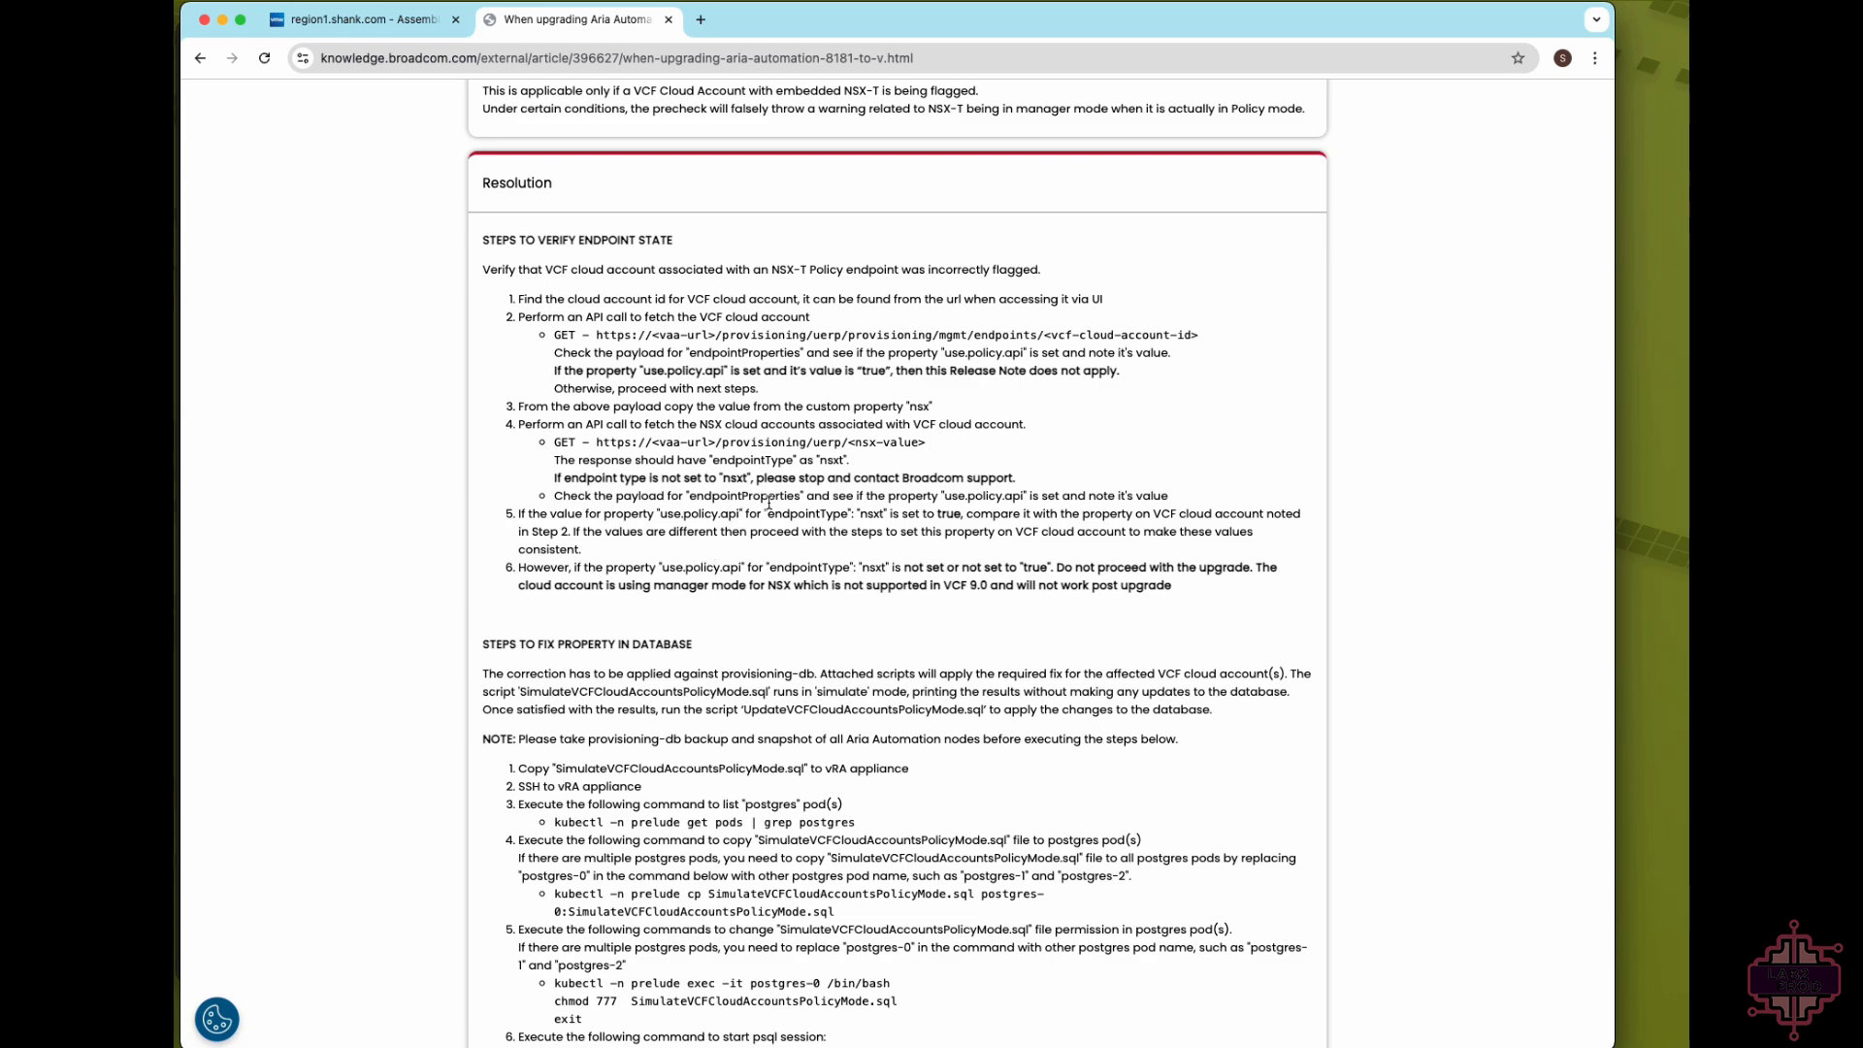
{"action": "left_click_drag", "start_coordinate": [805, 496], "coordinate": [686, 497]}
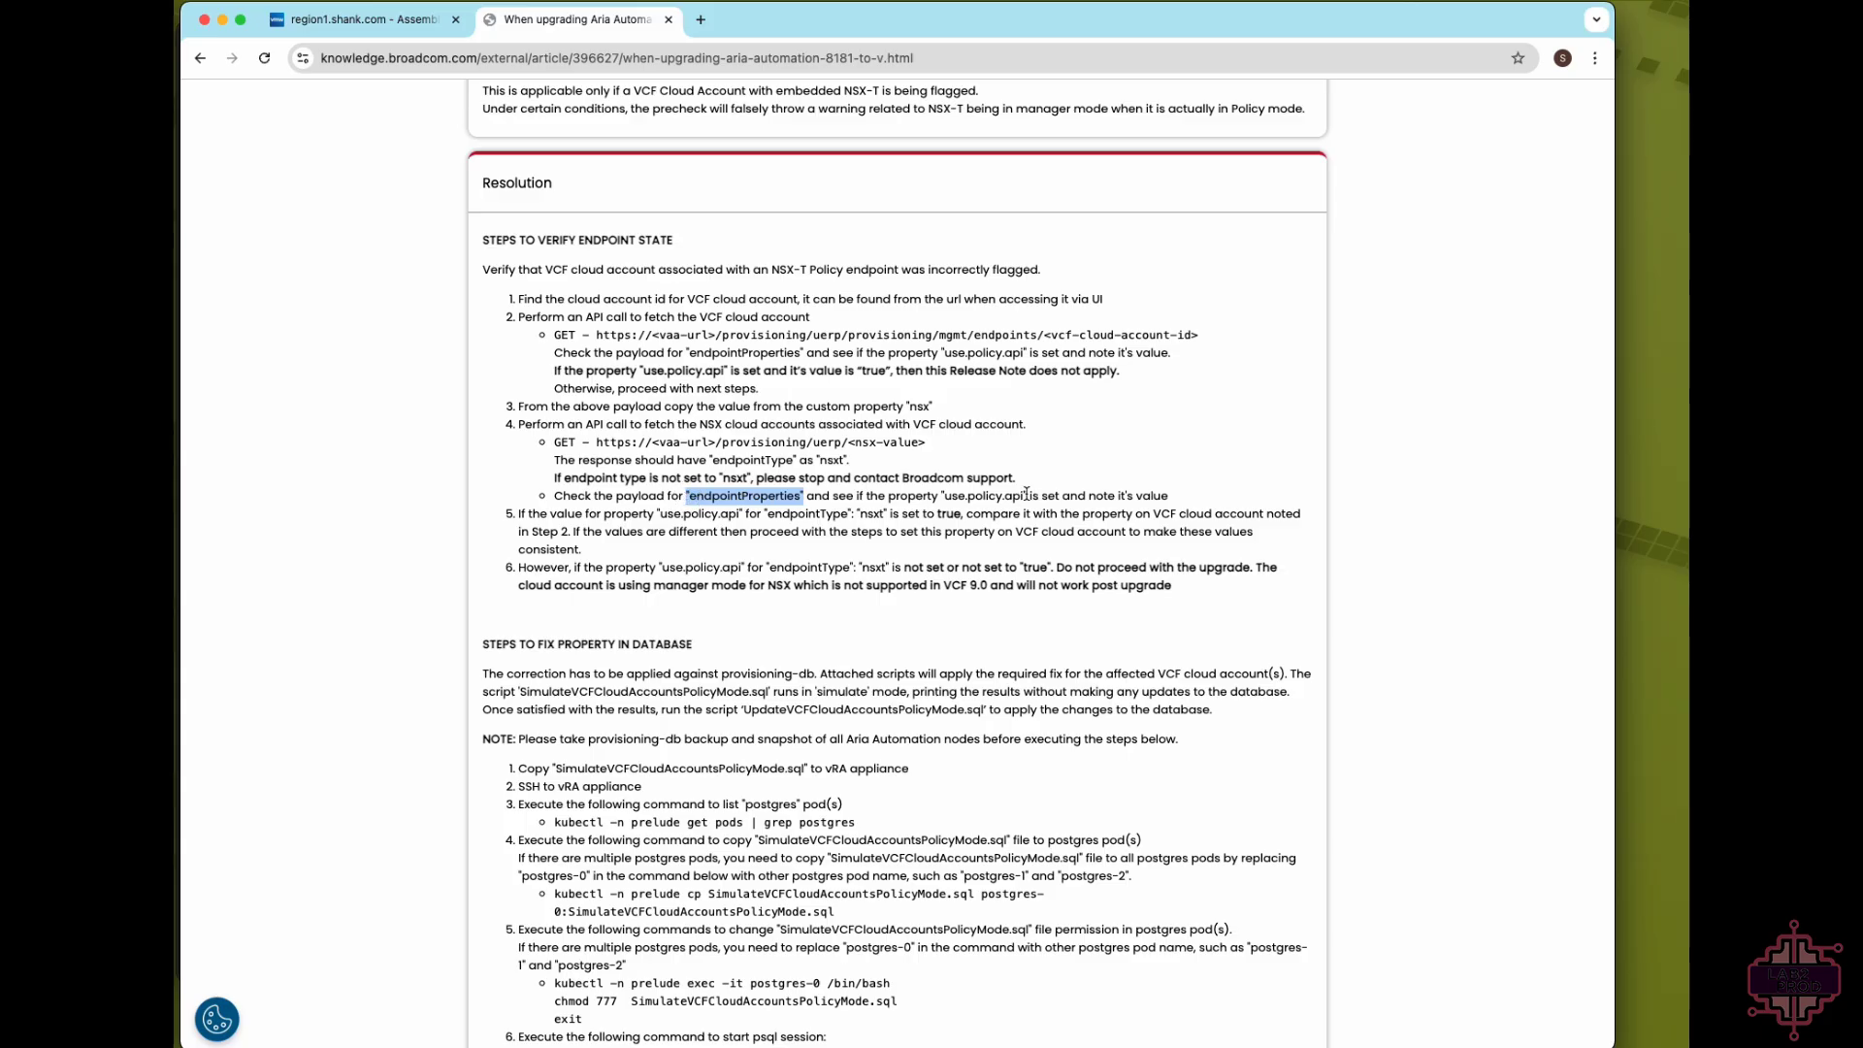
{"action": "key", "text": "ctrl+Up"}
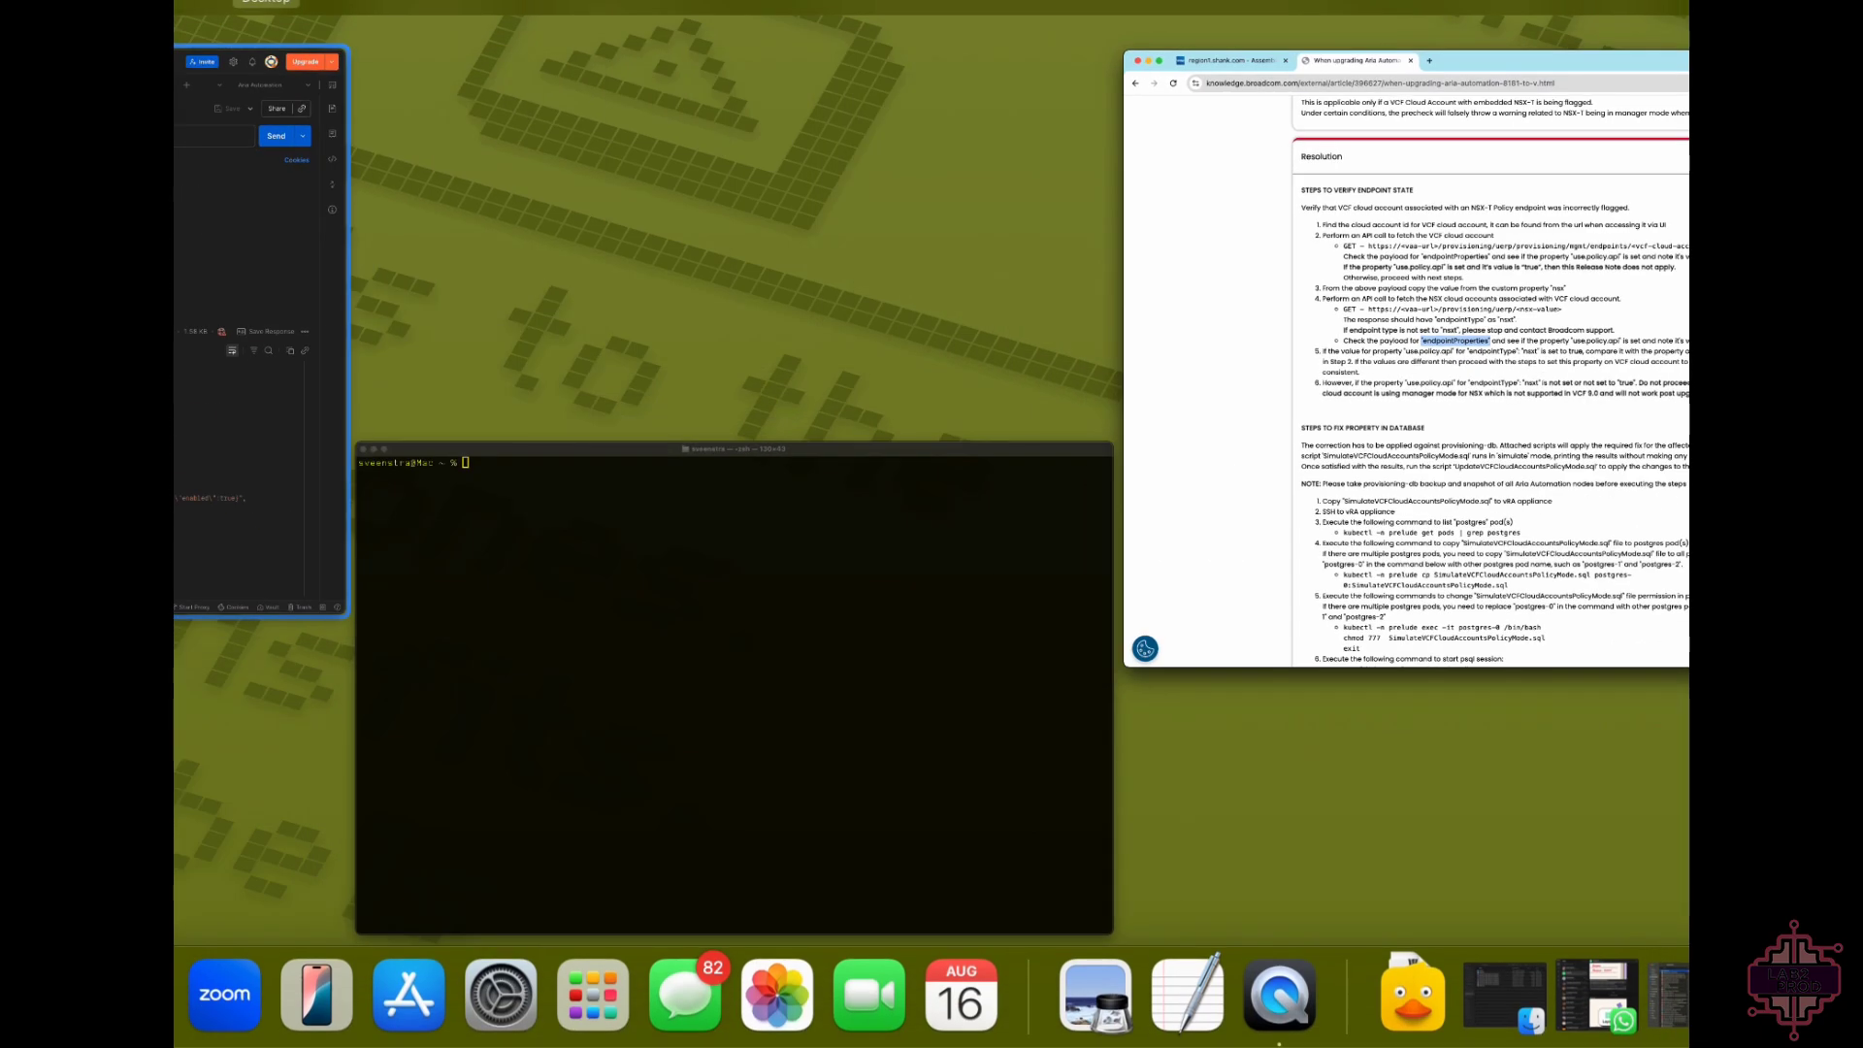
{"action": "left_click", "coordinate": [303, 351]}
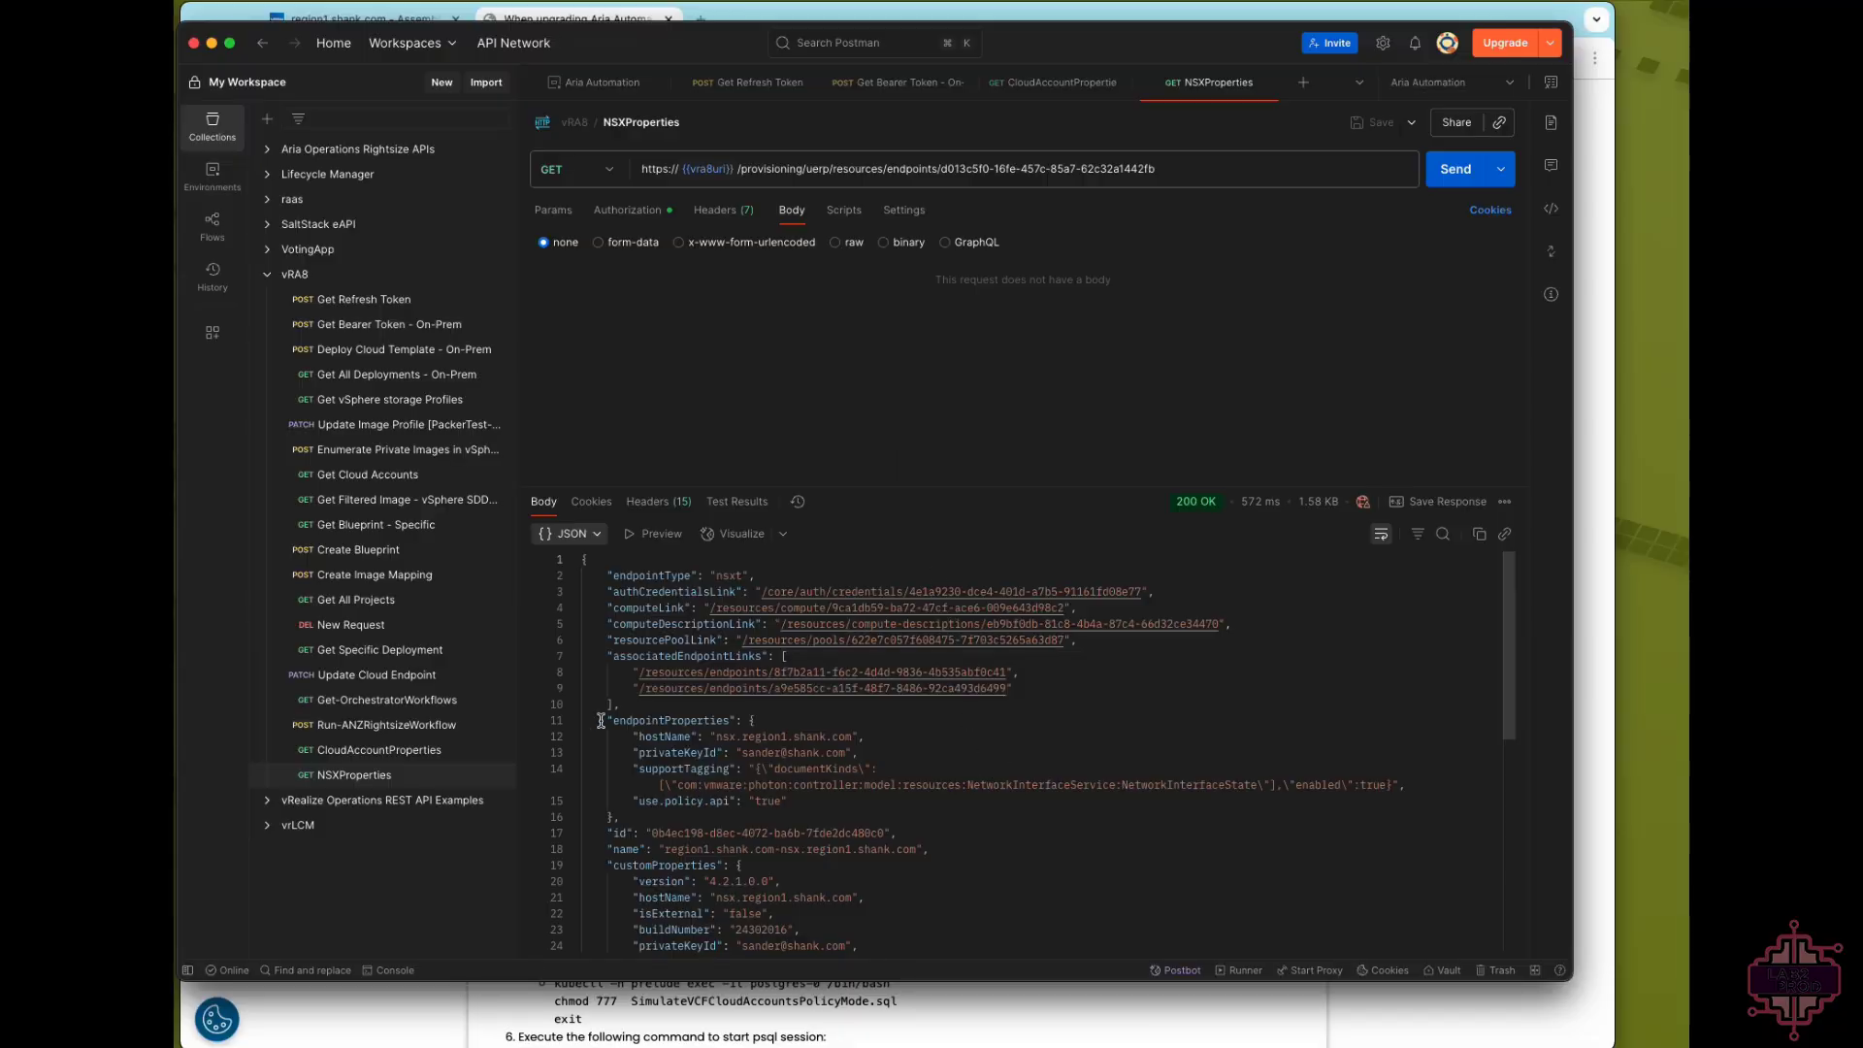
{"action": "left_click_drag", "start_coordinate": [787, 801], "coordinate": [626, 801]}
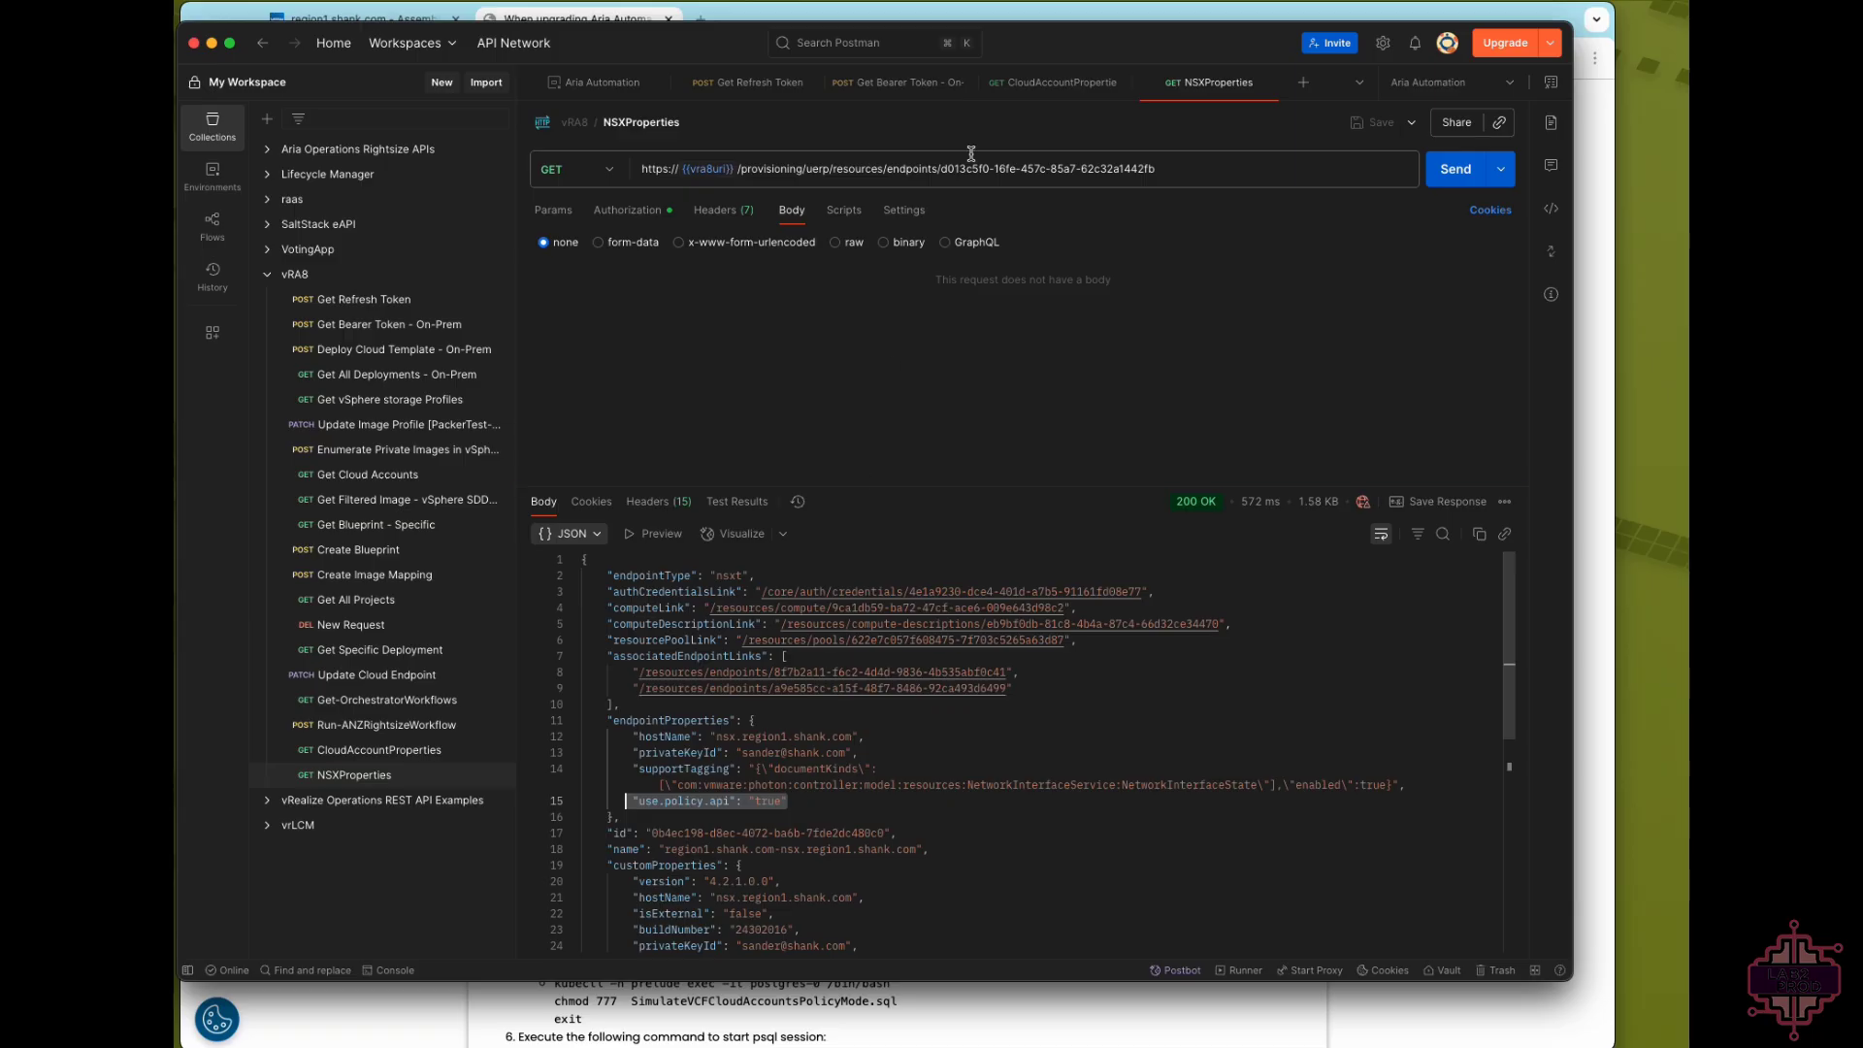
- Compare the "use.policy.api" values in the CloudAccountProperties and NSXProperties responses
{"action": "left_click", "coordinate": [1040, 85]}
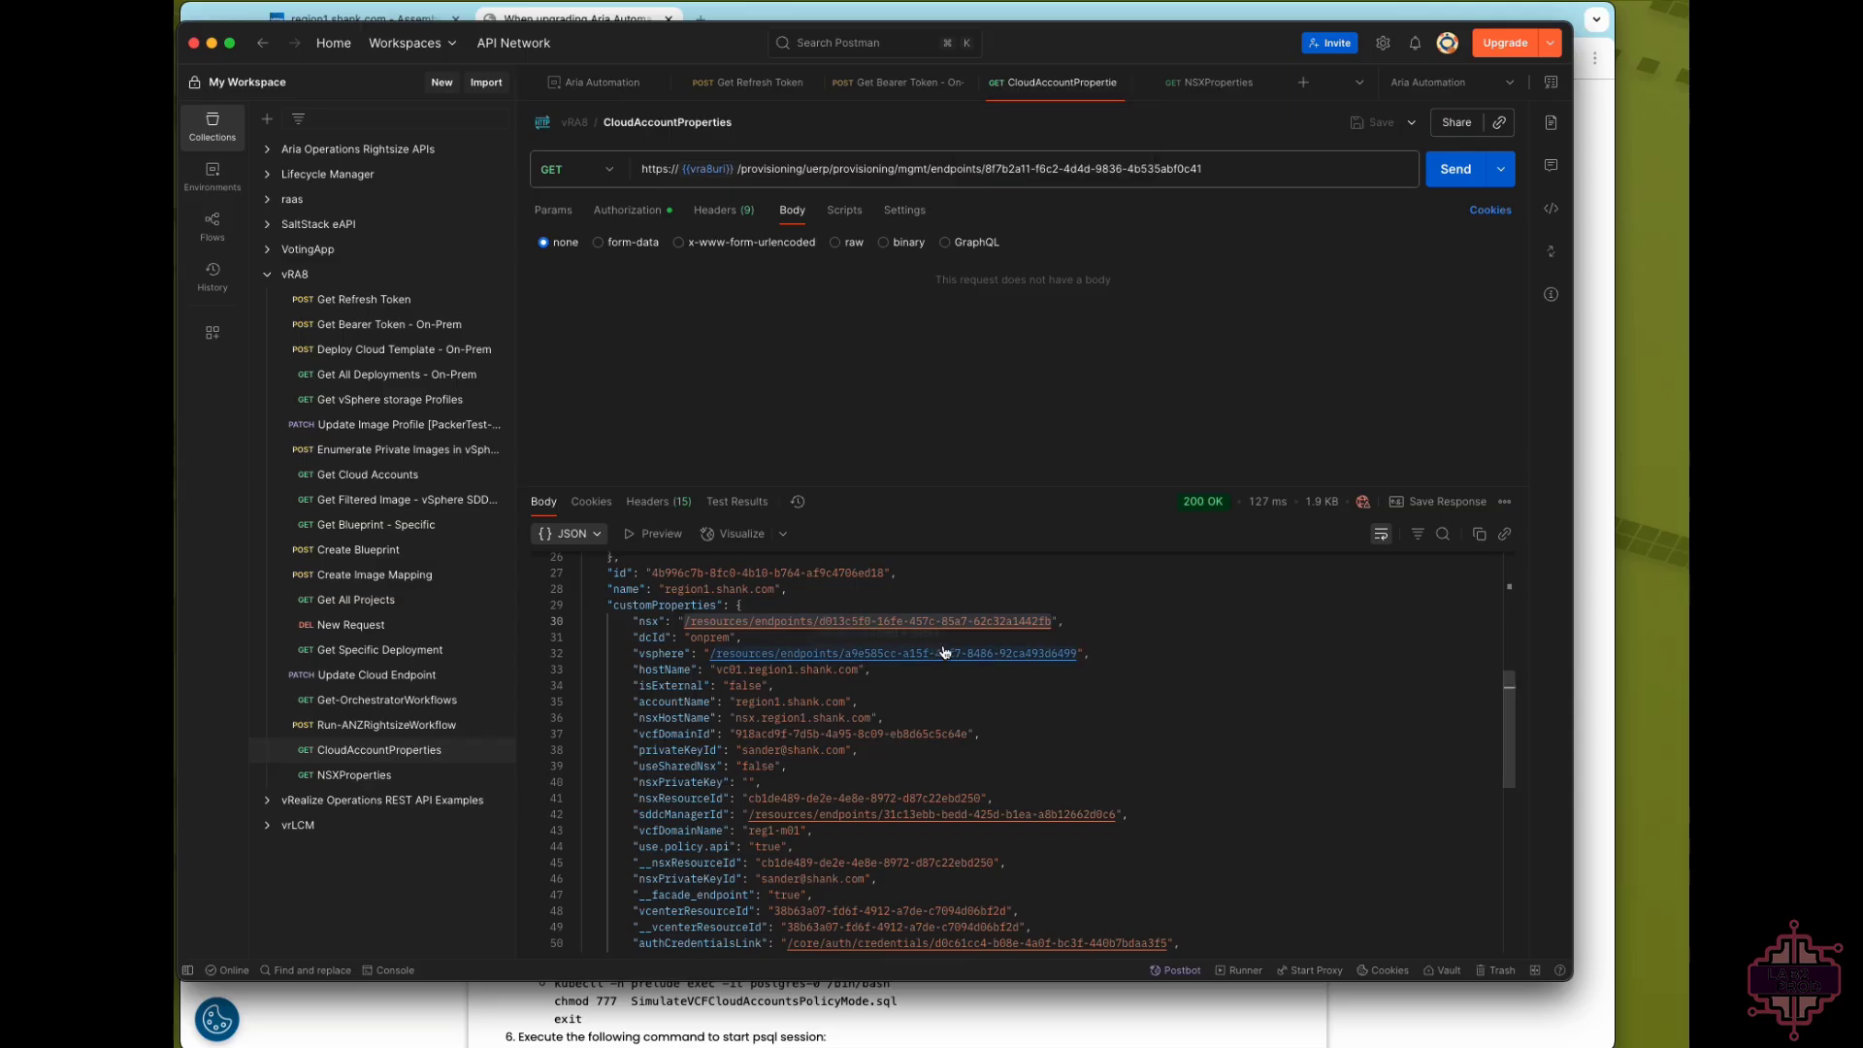
{"action": "scroll", "coordinate": [996, 629], "scroll_direction": "up", "scroll_amount": 7}
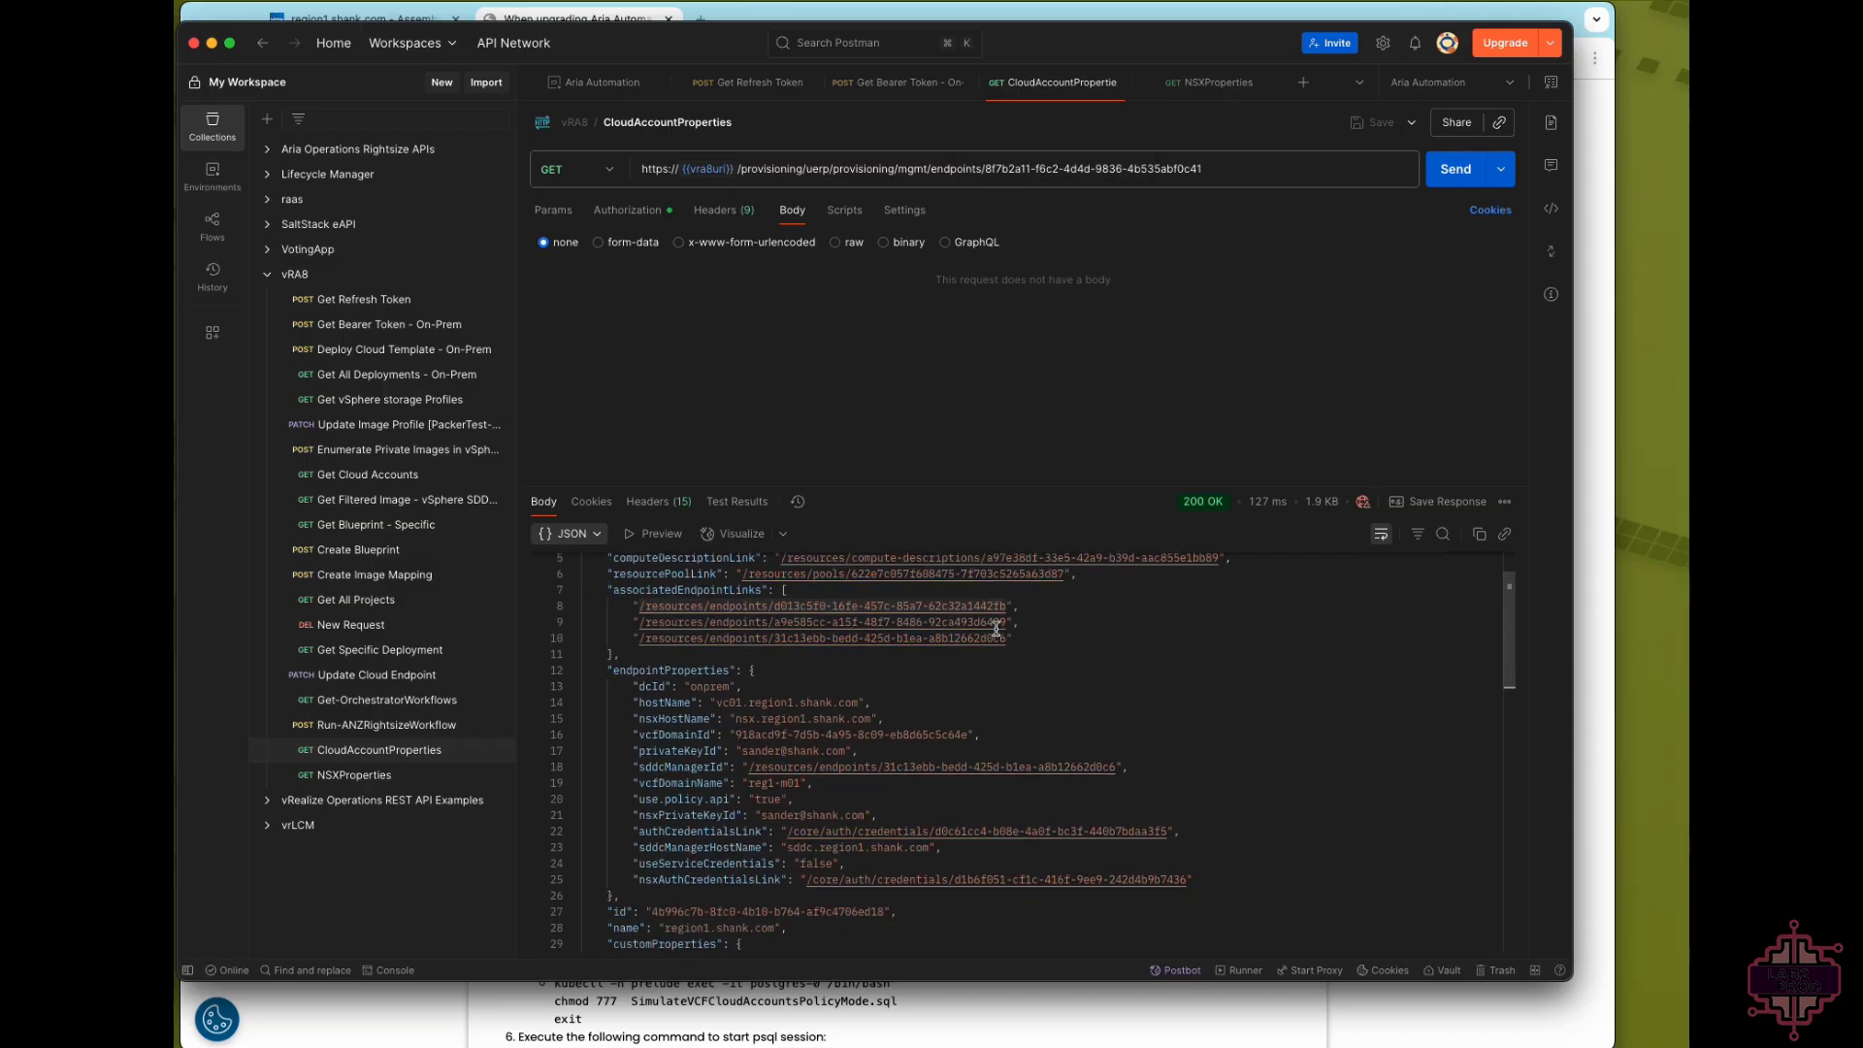
{"action": "left_click", "coordinate": [1230, 86]}
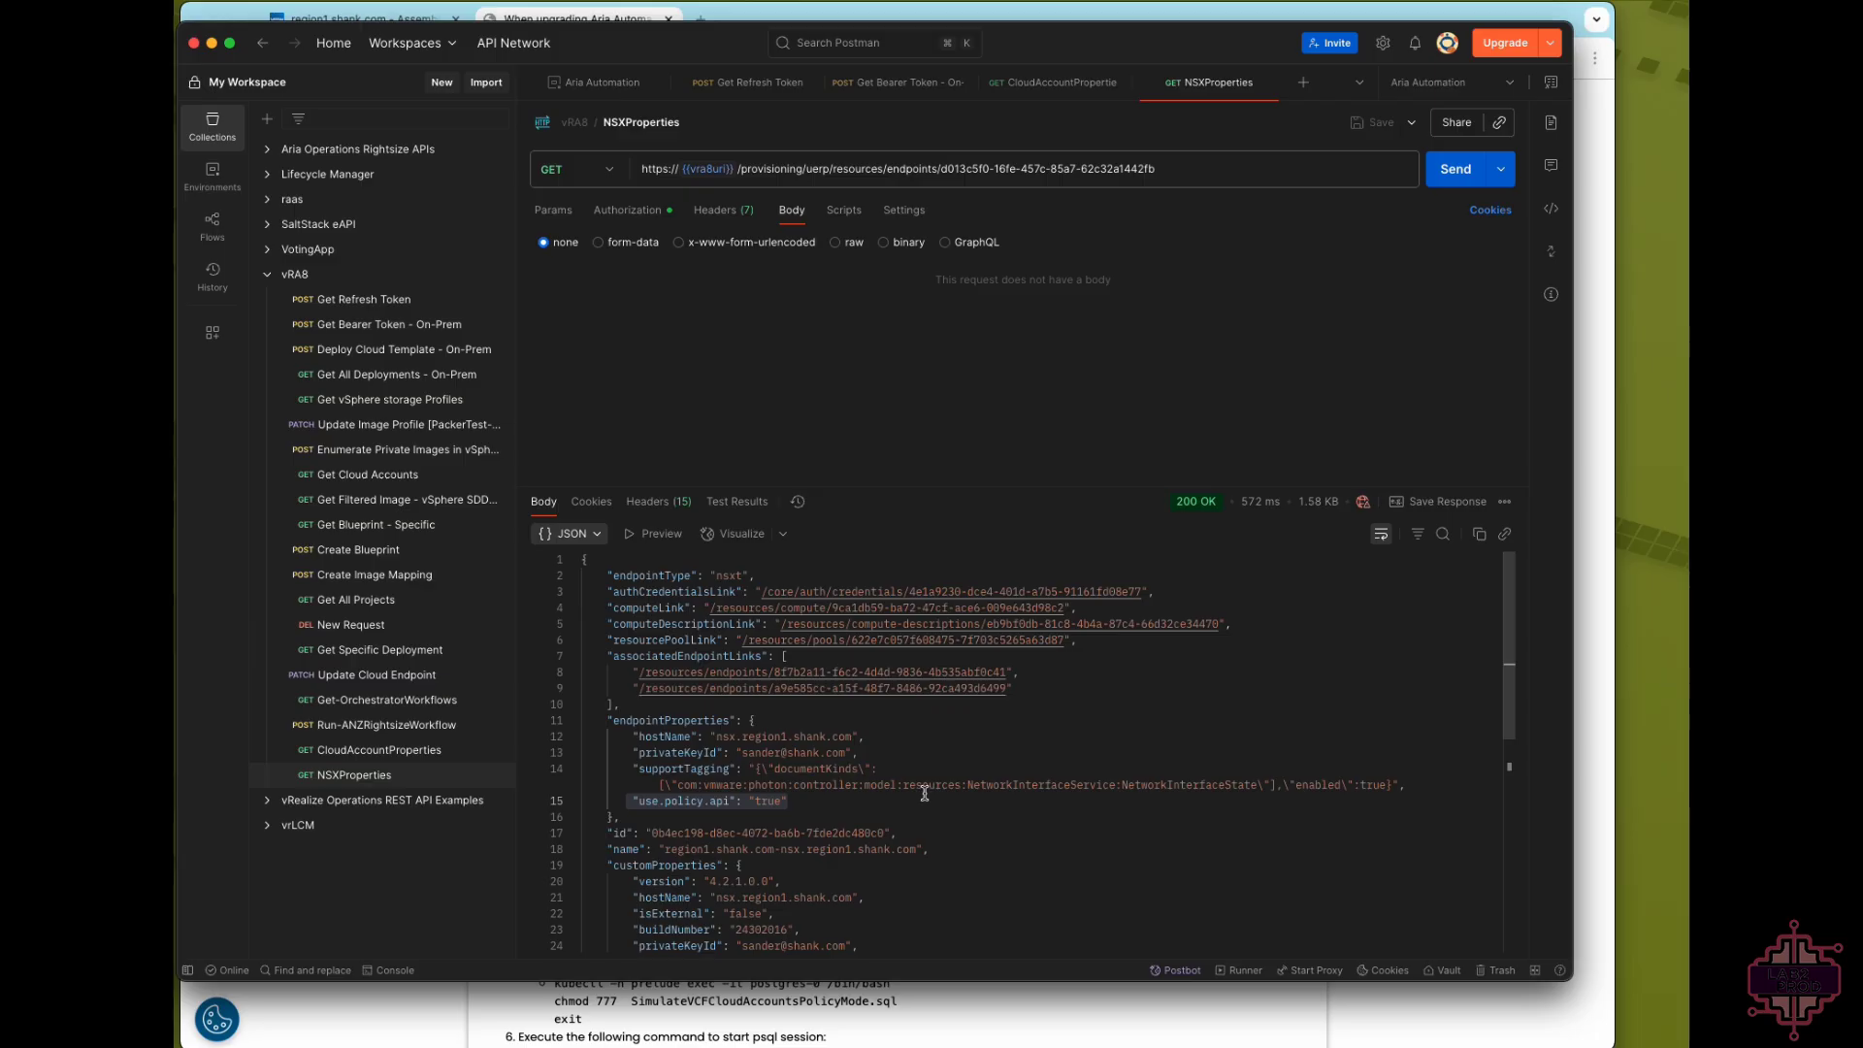
- Return to the Broadcom article in the browser and read the "Steps to fix property in database" section and its attached scripts
{"action": "left_click", "coordinate": [1062, 19]}
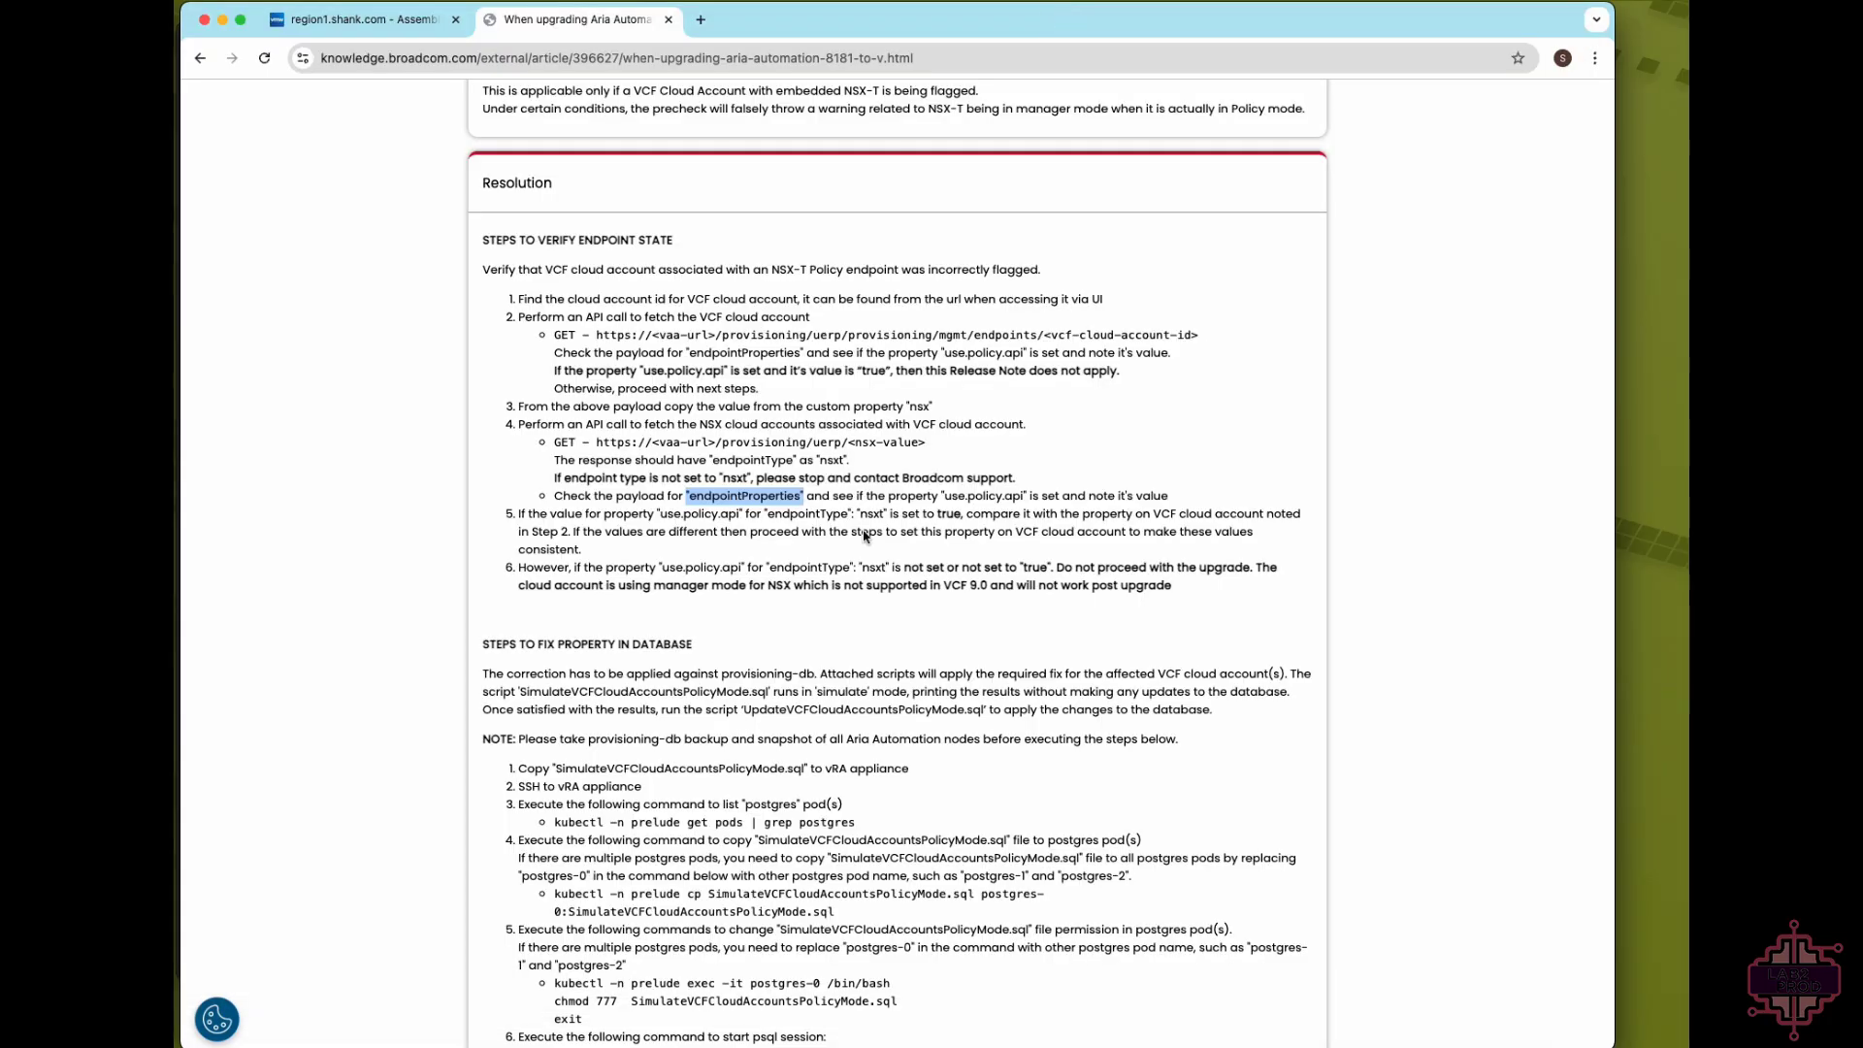
{"action": "scroll", "coordinate": [864, 535], "scroll_direction": "down", "scroll_amount": 5}
{"action": "scroll", "coordinate": [864, 535], "scroll_direction": "down", "scroll_amount": 2}
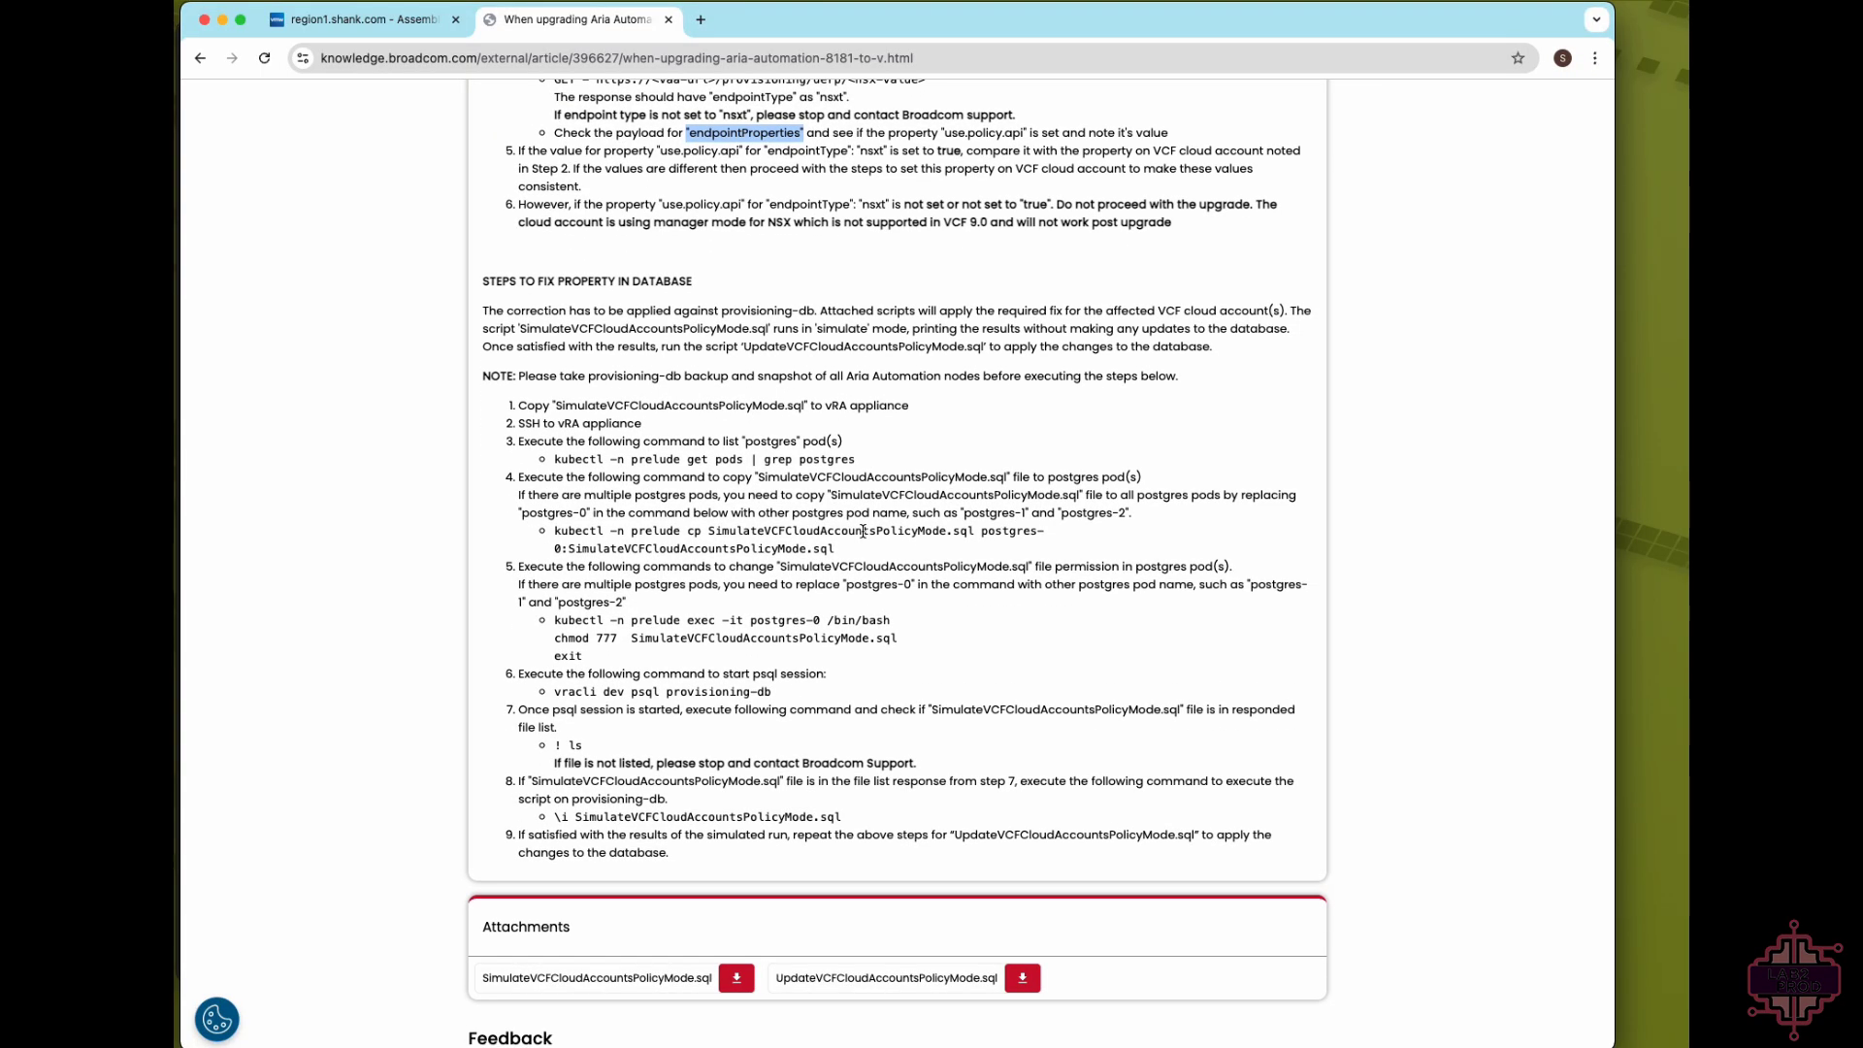
{"action": "scroll", "coordinate": [971, 582], "scroll_direction": "down", "scroll_amount": 1}
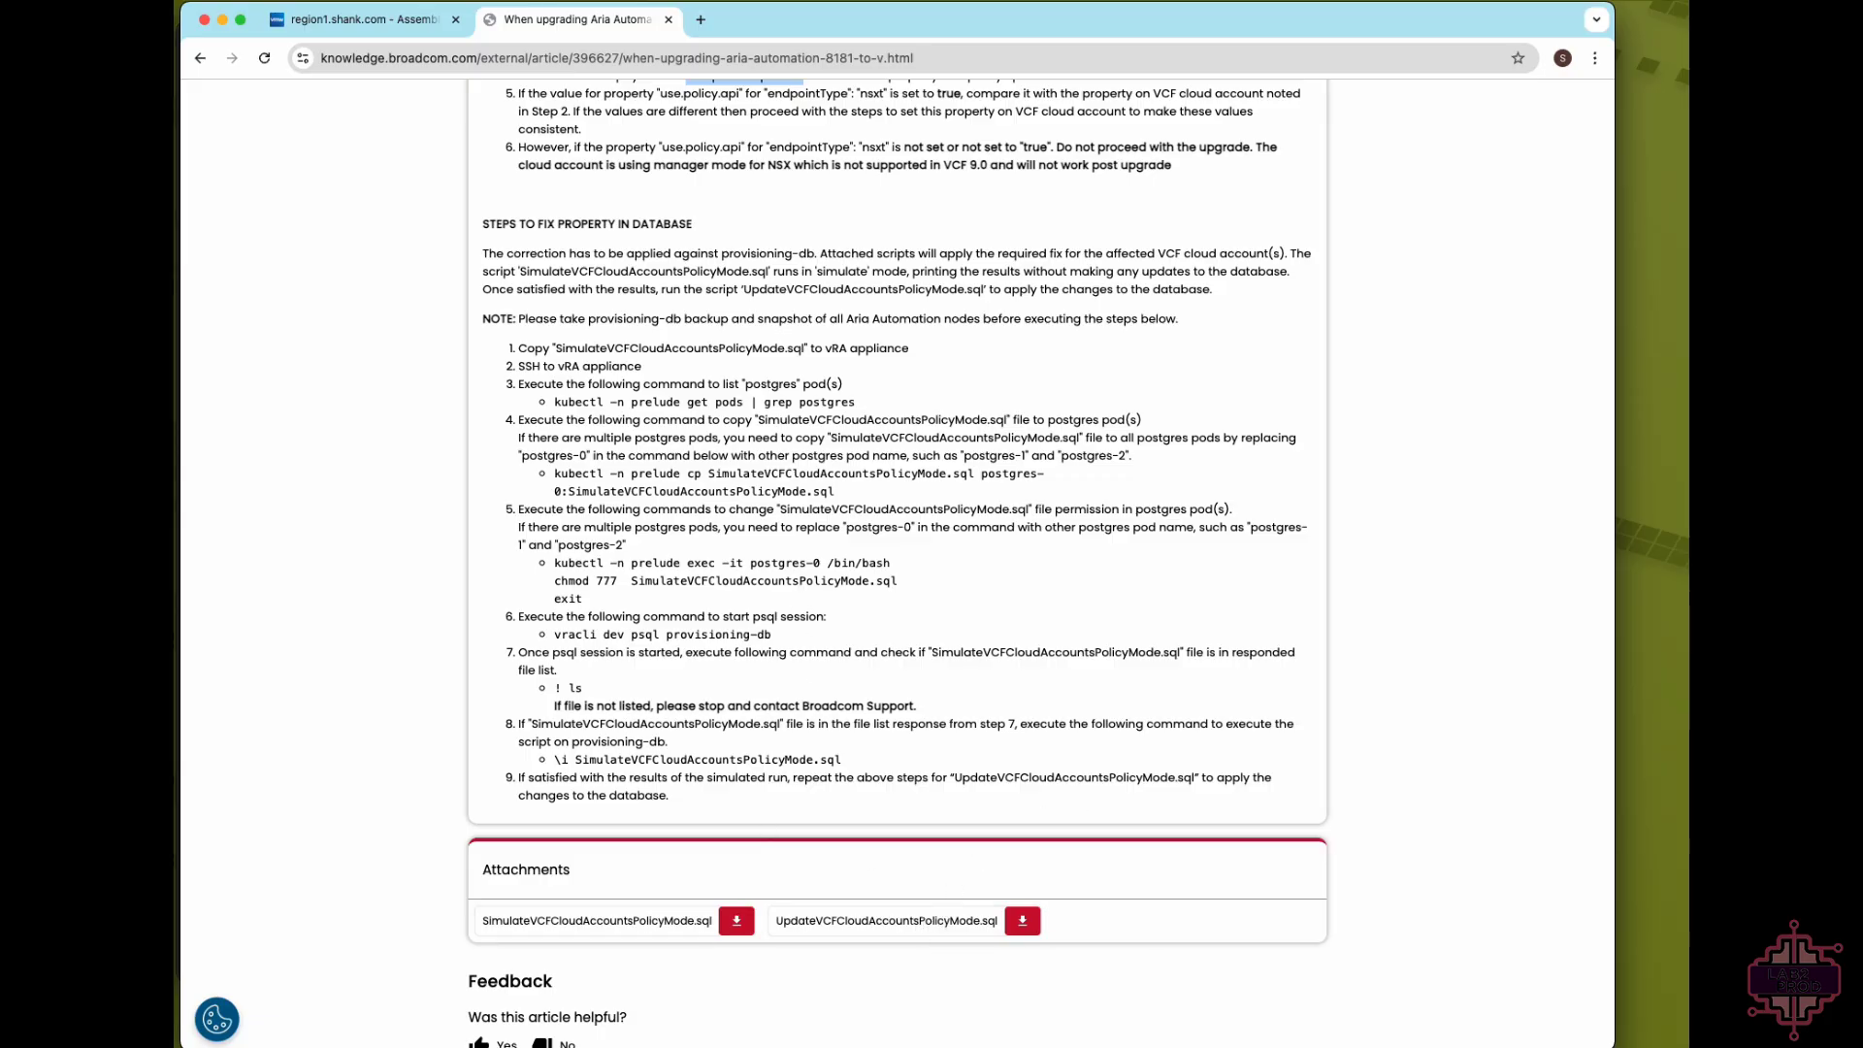
- Switch to Terminal, connect over SSH as root to automation.shank.com with the root password, and list the files in the home directory
{"action": "mouse_move", "coordinate": [776, 1043]}
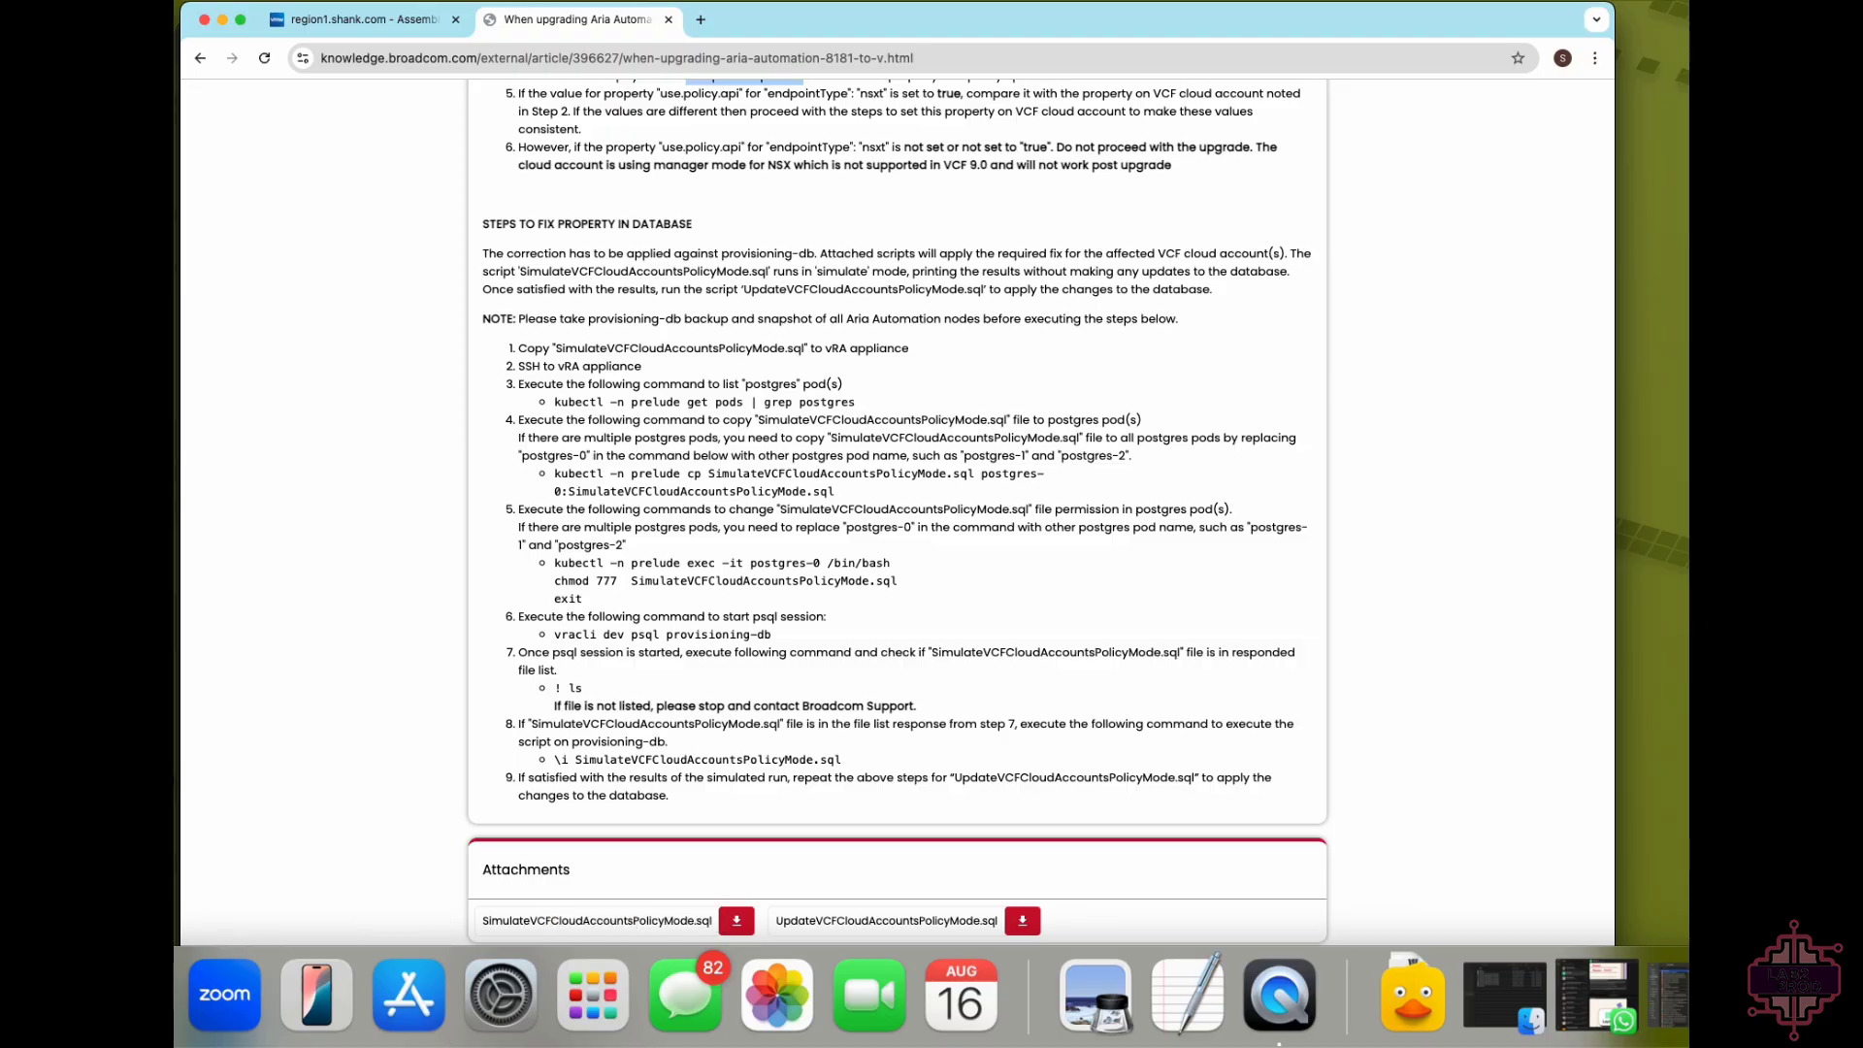
{"action": "left_click", "coordinate": [132, 994]}
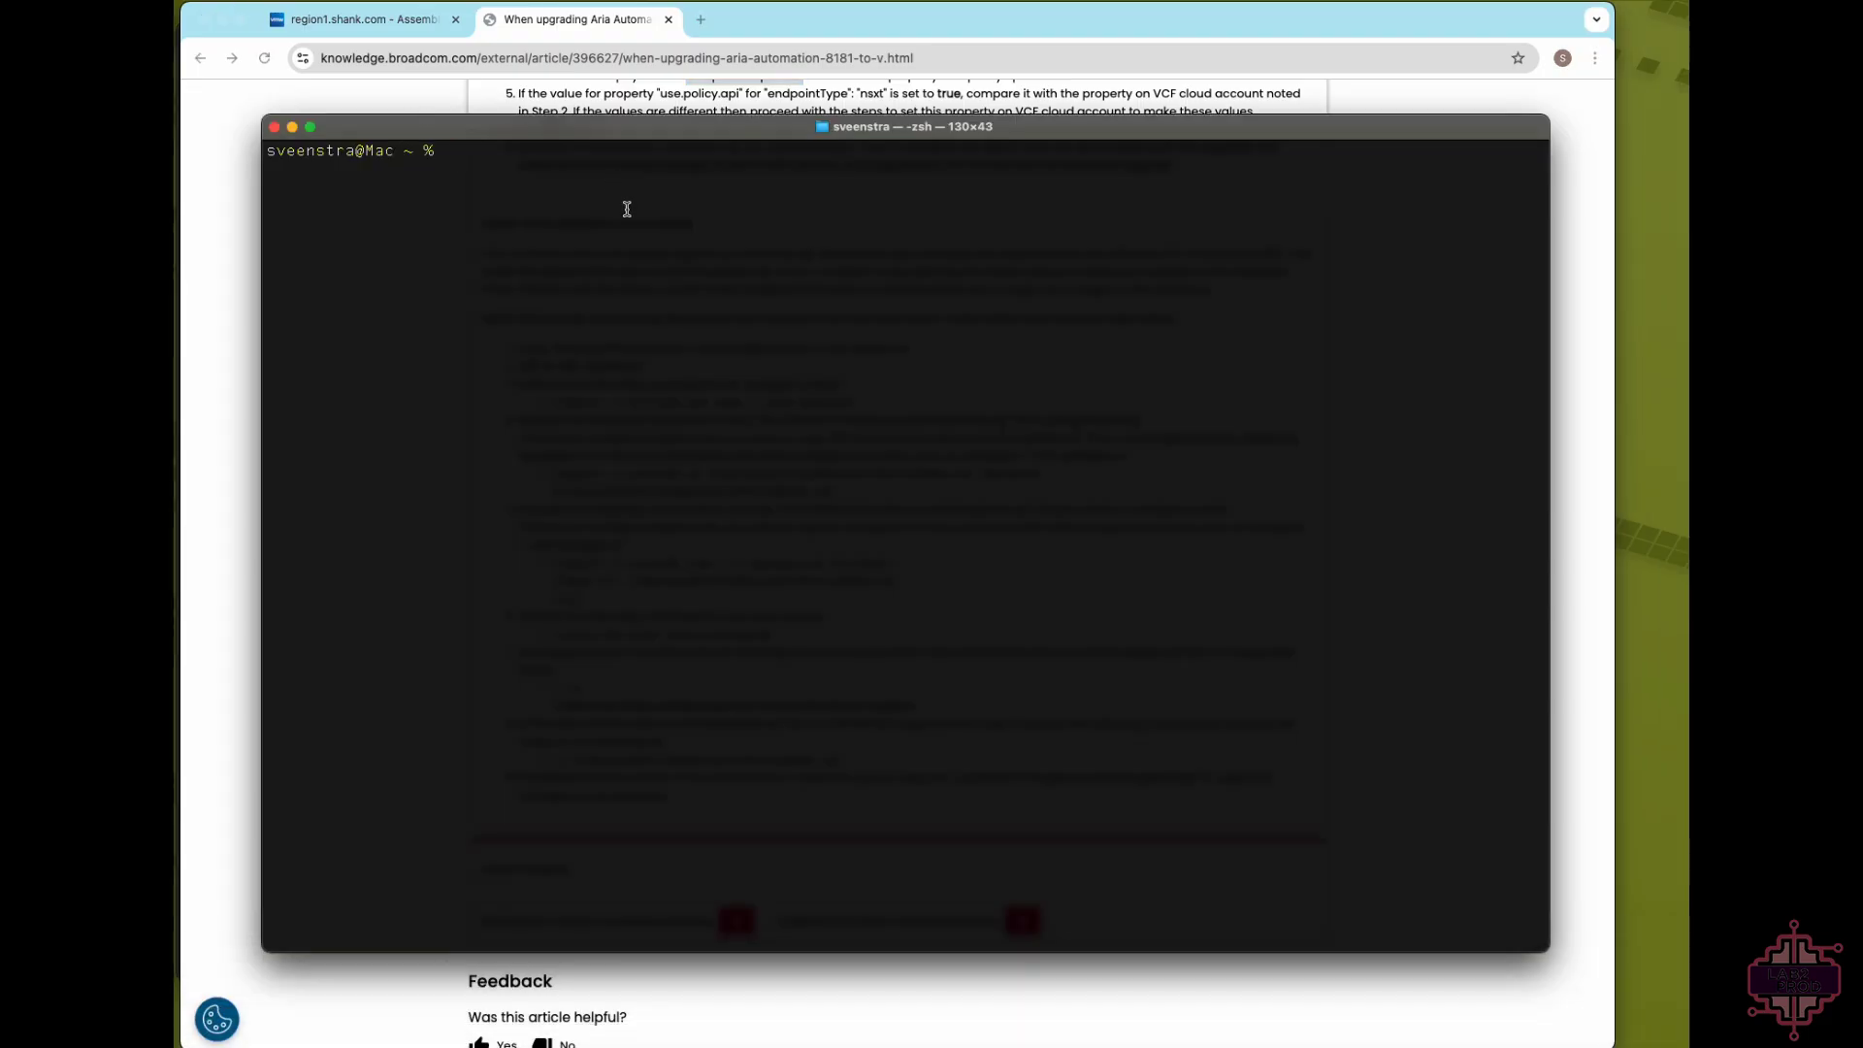
{"action": "type", "text": "ssh root@automation.shank.com"}
{"action": "key", "text": "Return"}
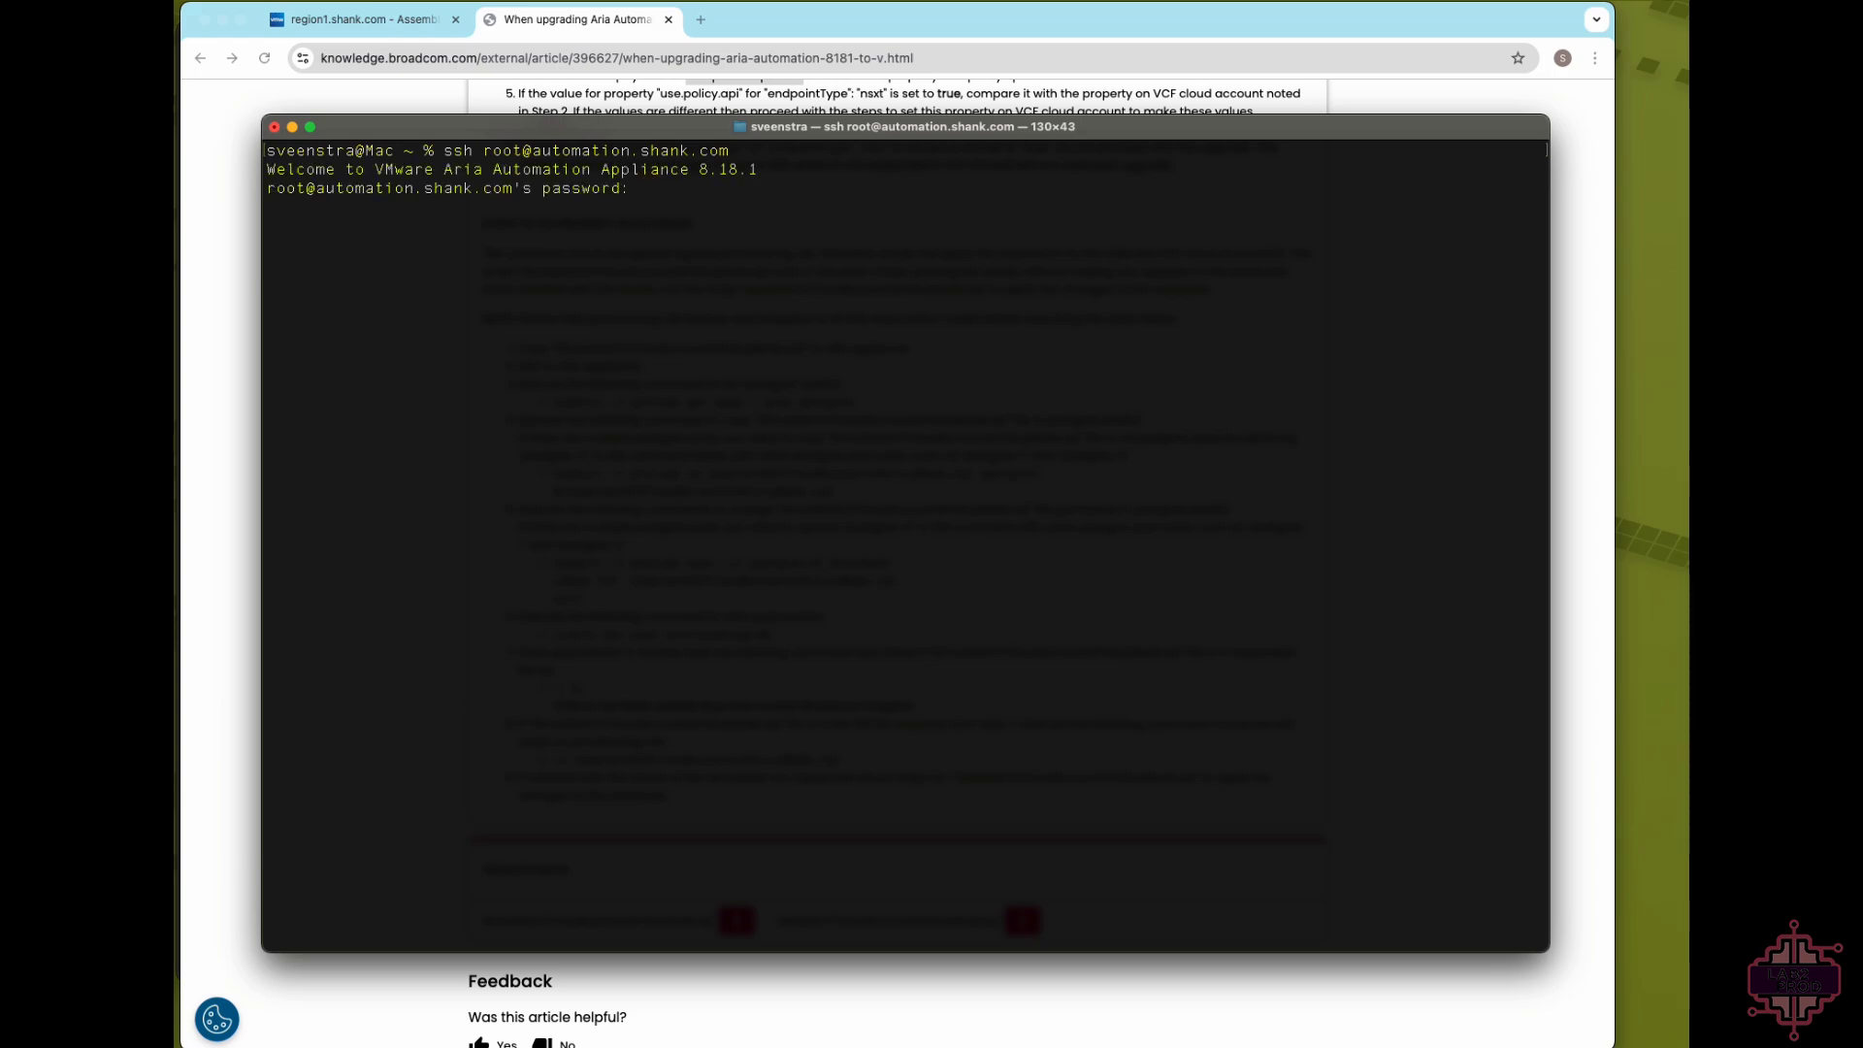
{"action": "key", "text": "Return"}
{"action": "type", "text": "ls"}
{"action": "key", "text": "Return"}
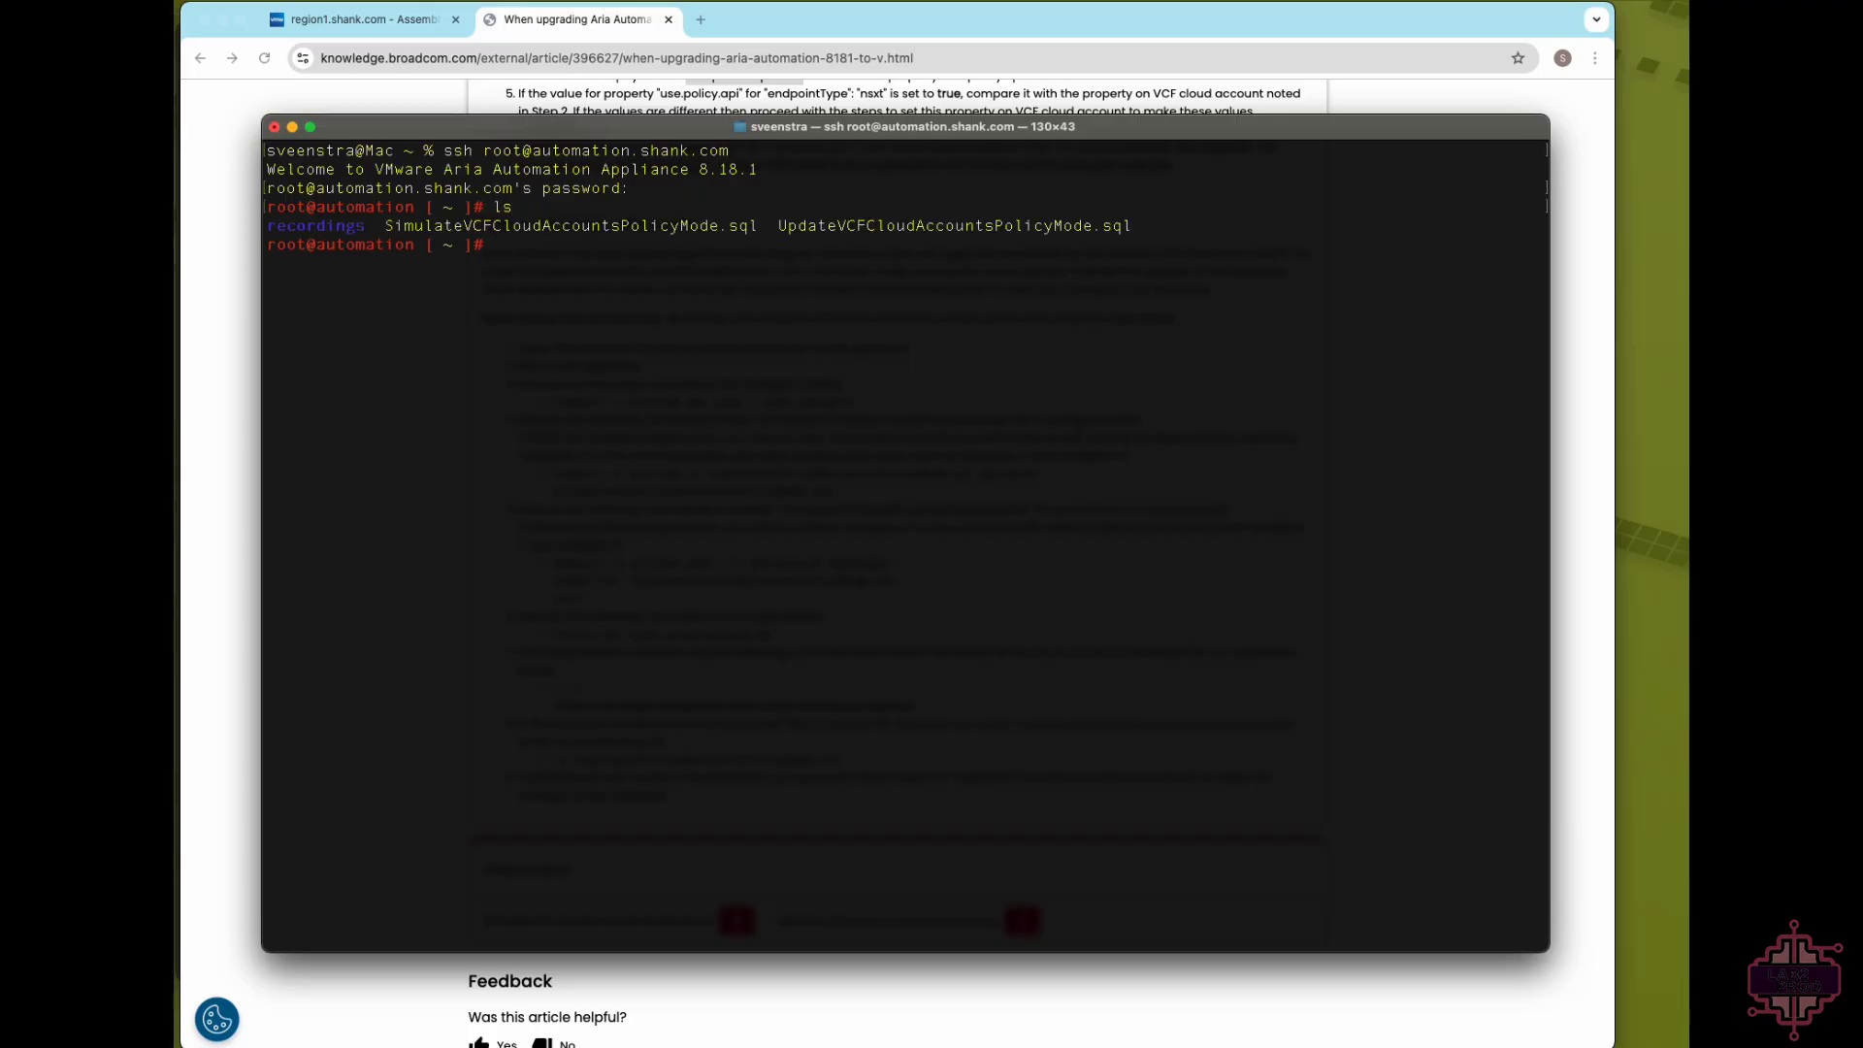
- Copy "kubectl -n prelude get pods | grep postgres" from the Broadcom article and run it in the Terminal SSH session
{"action": "left_click", "coordinate": [879, 17]}
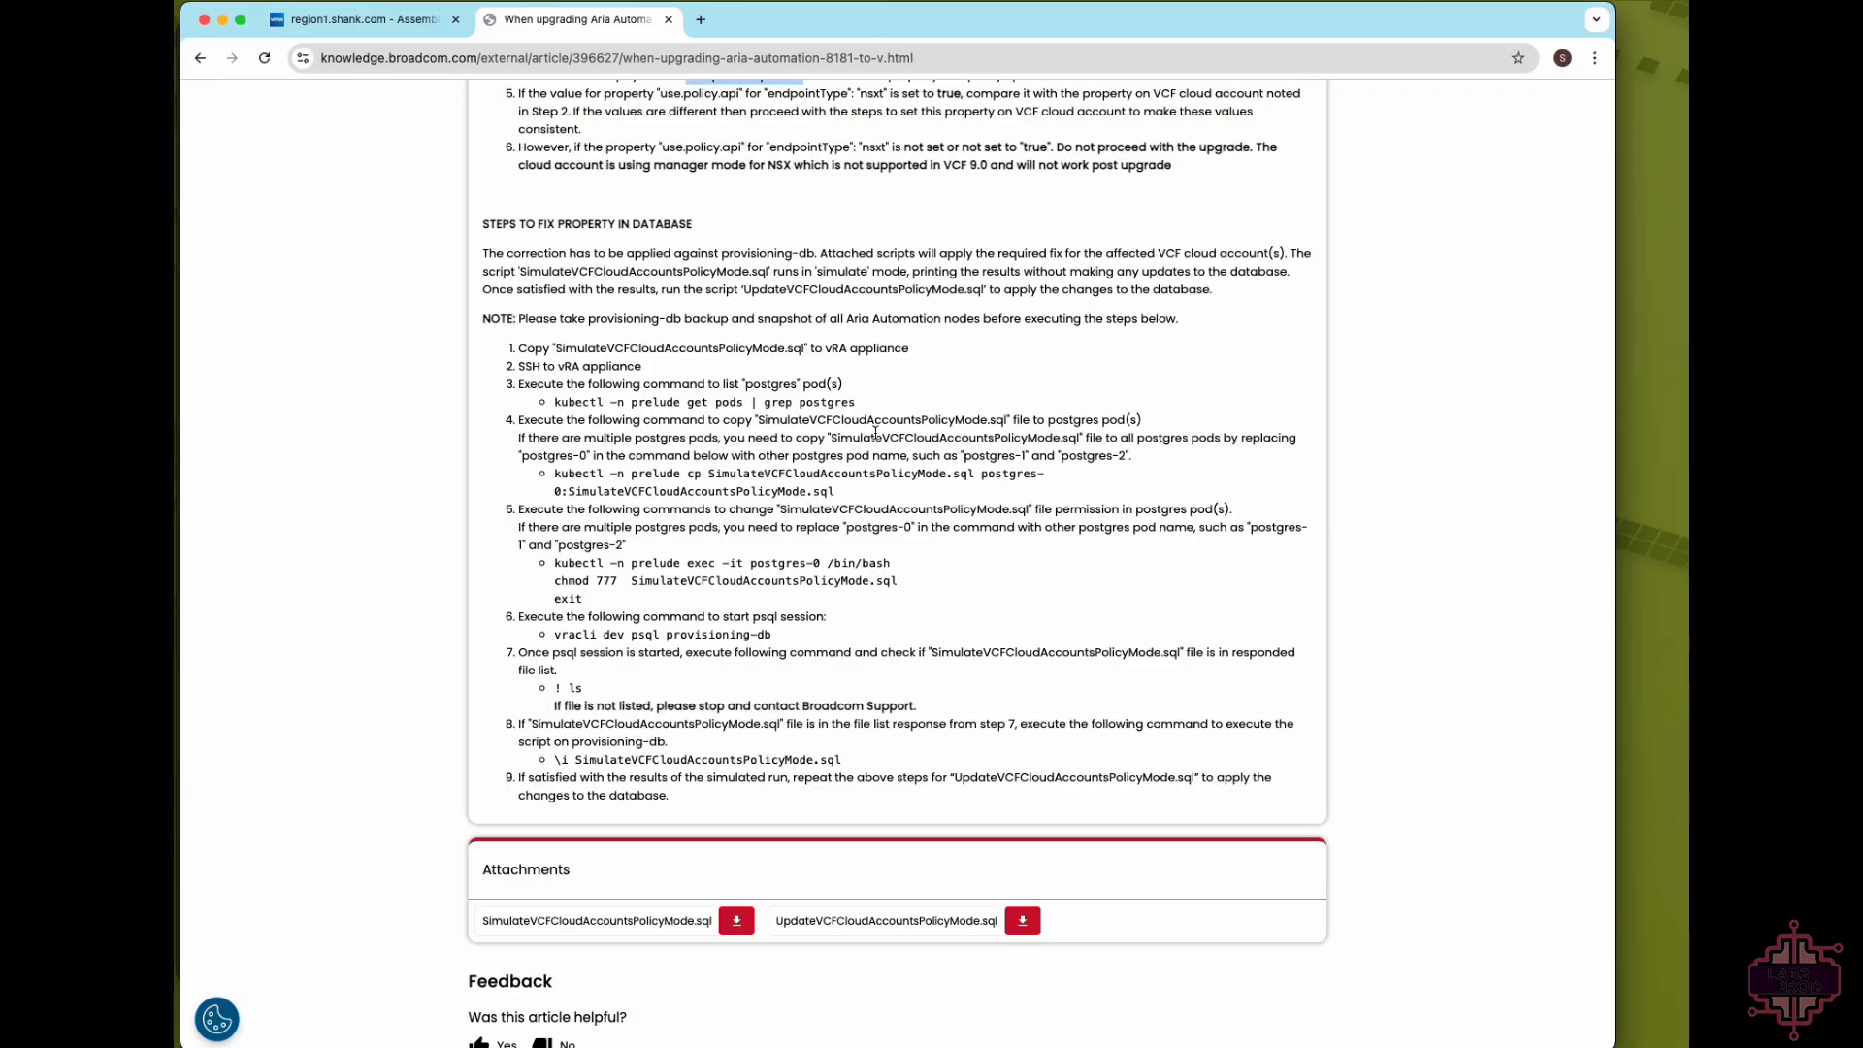
{"action": "scroll", "coordinate": [875, 431], "scroll_direction": "down", "scroll_amount": 1}
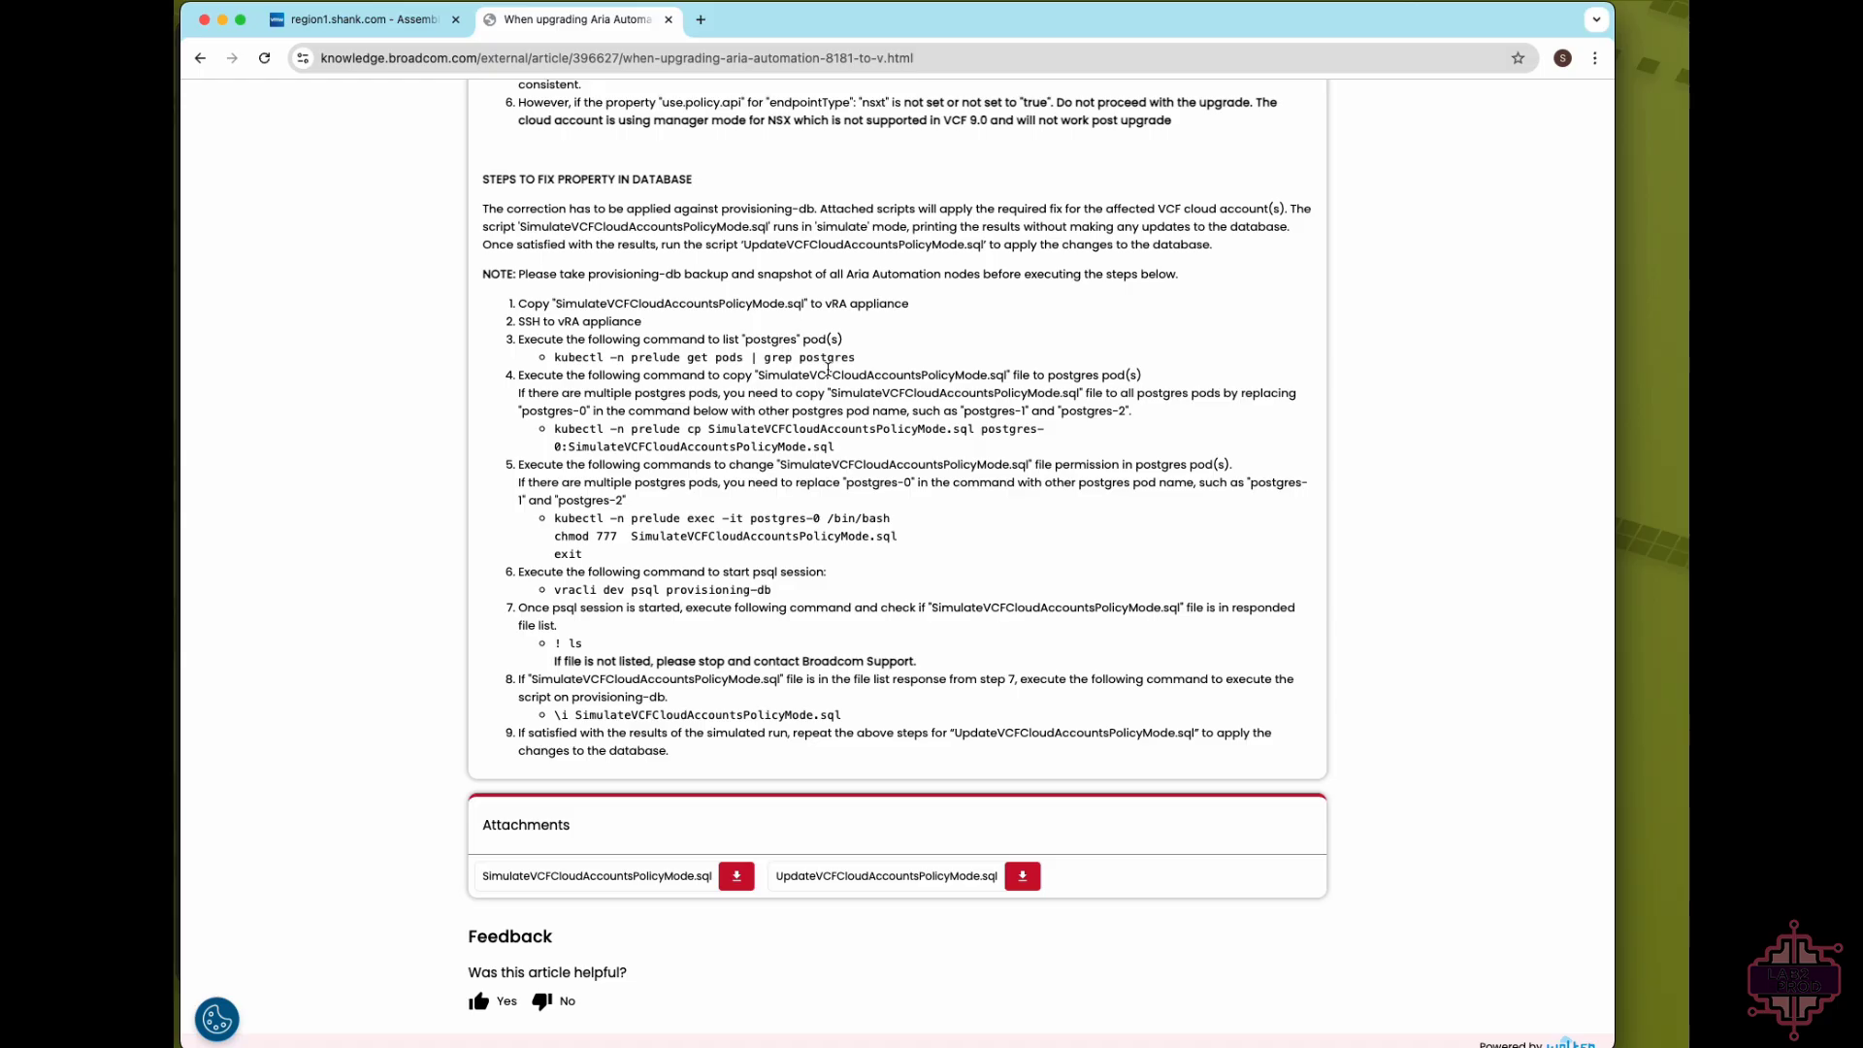
{"action": "left_click_drag", "start_coordinate": [854, 359], "coordinate": [553, 357]}
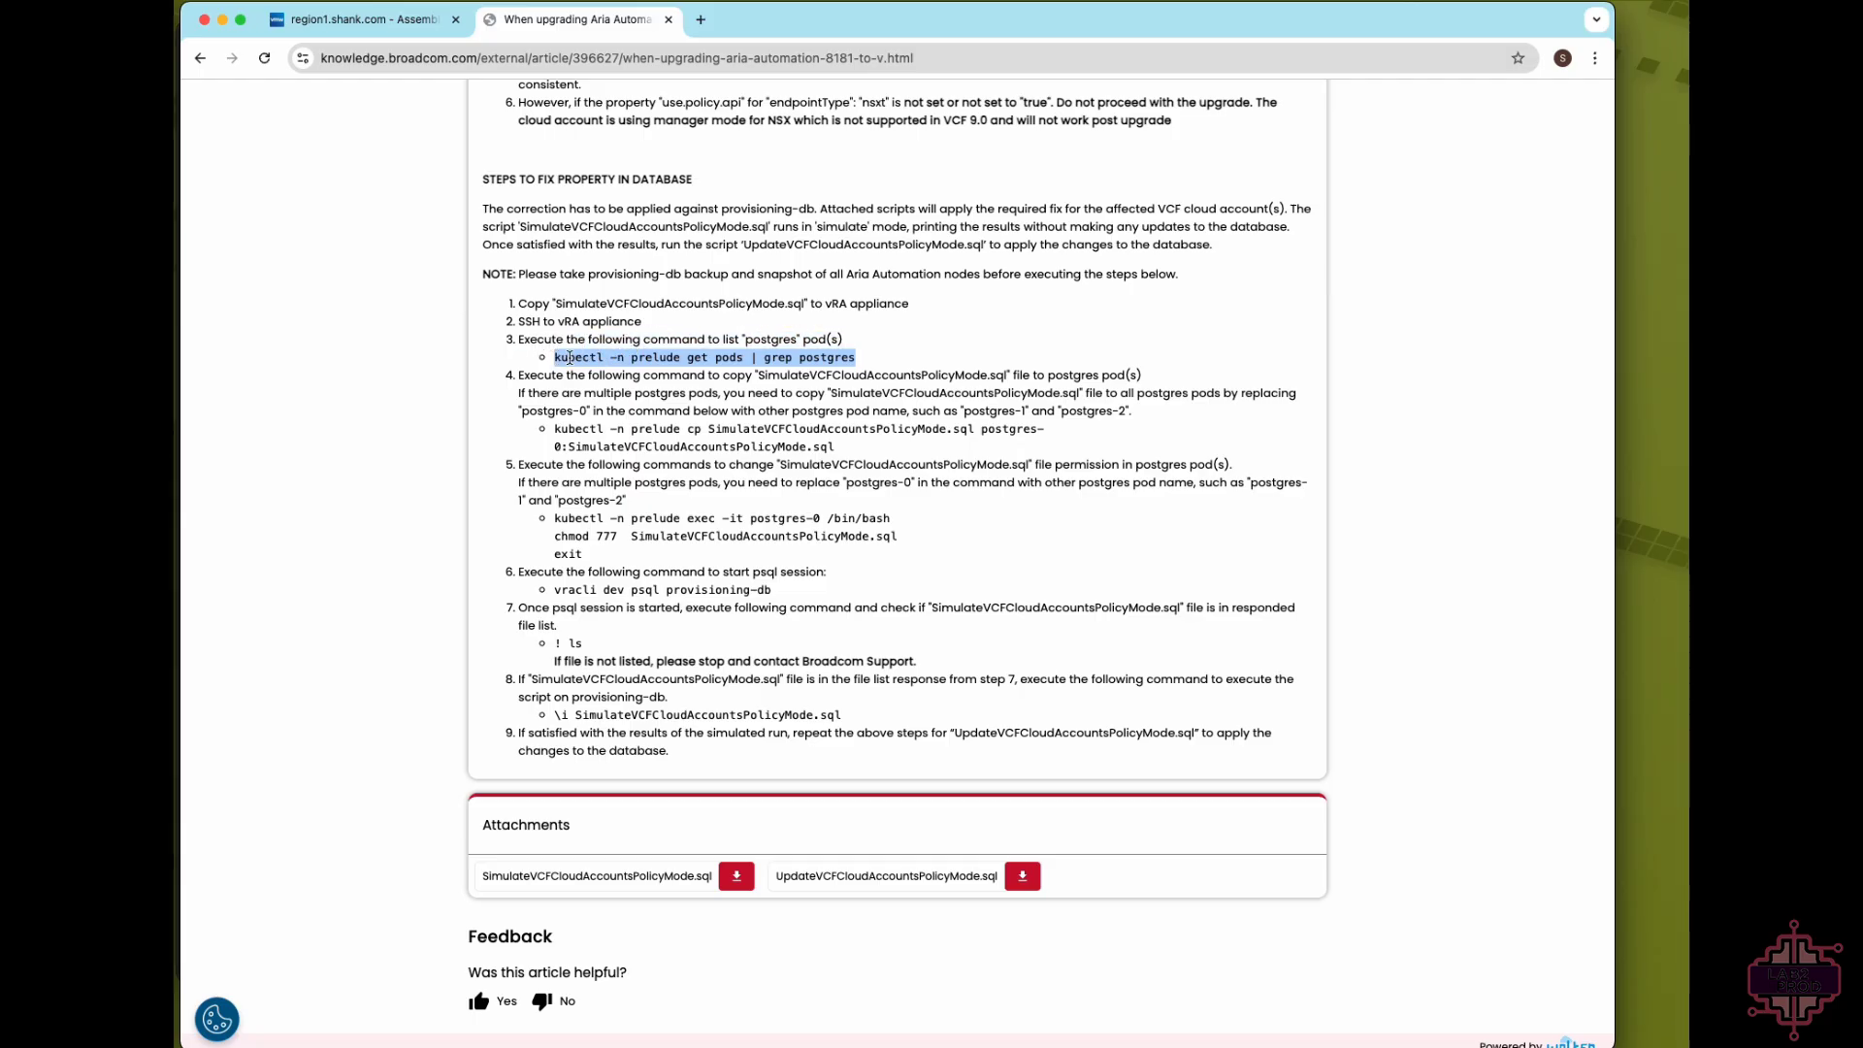
{"action": "right_click", "coordinate": [555, 355]}
{"action": "left_click", "coordinate": [586, 396]}
{"action": "mouse_move", "coordinate": [499, 1029]}
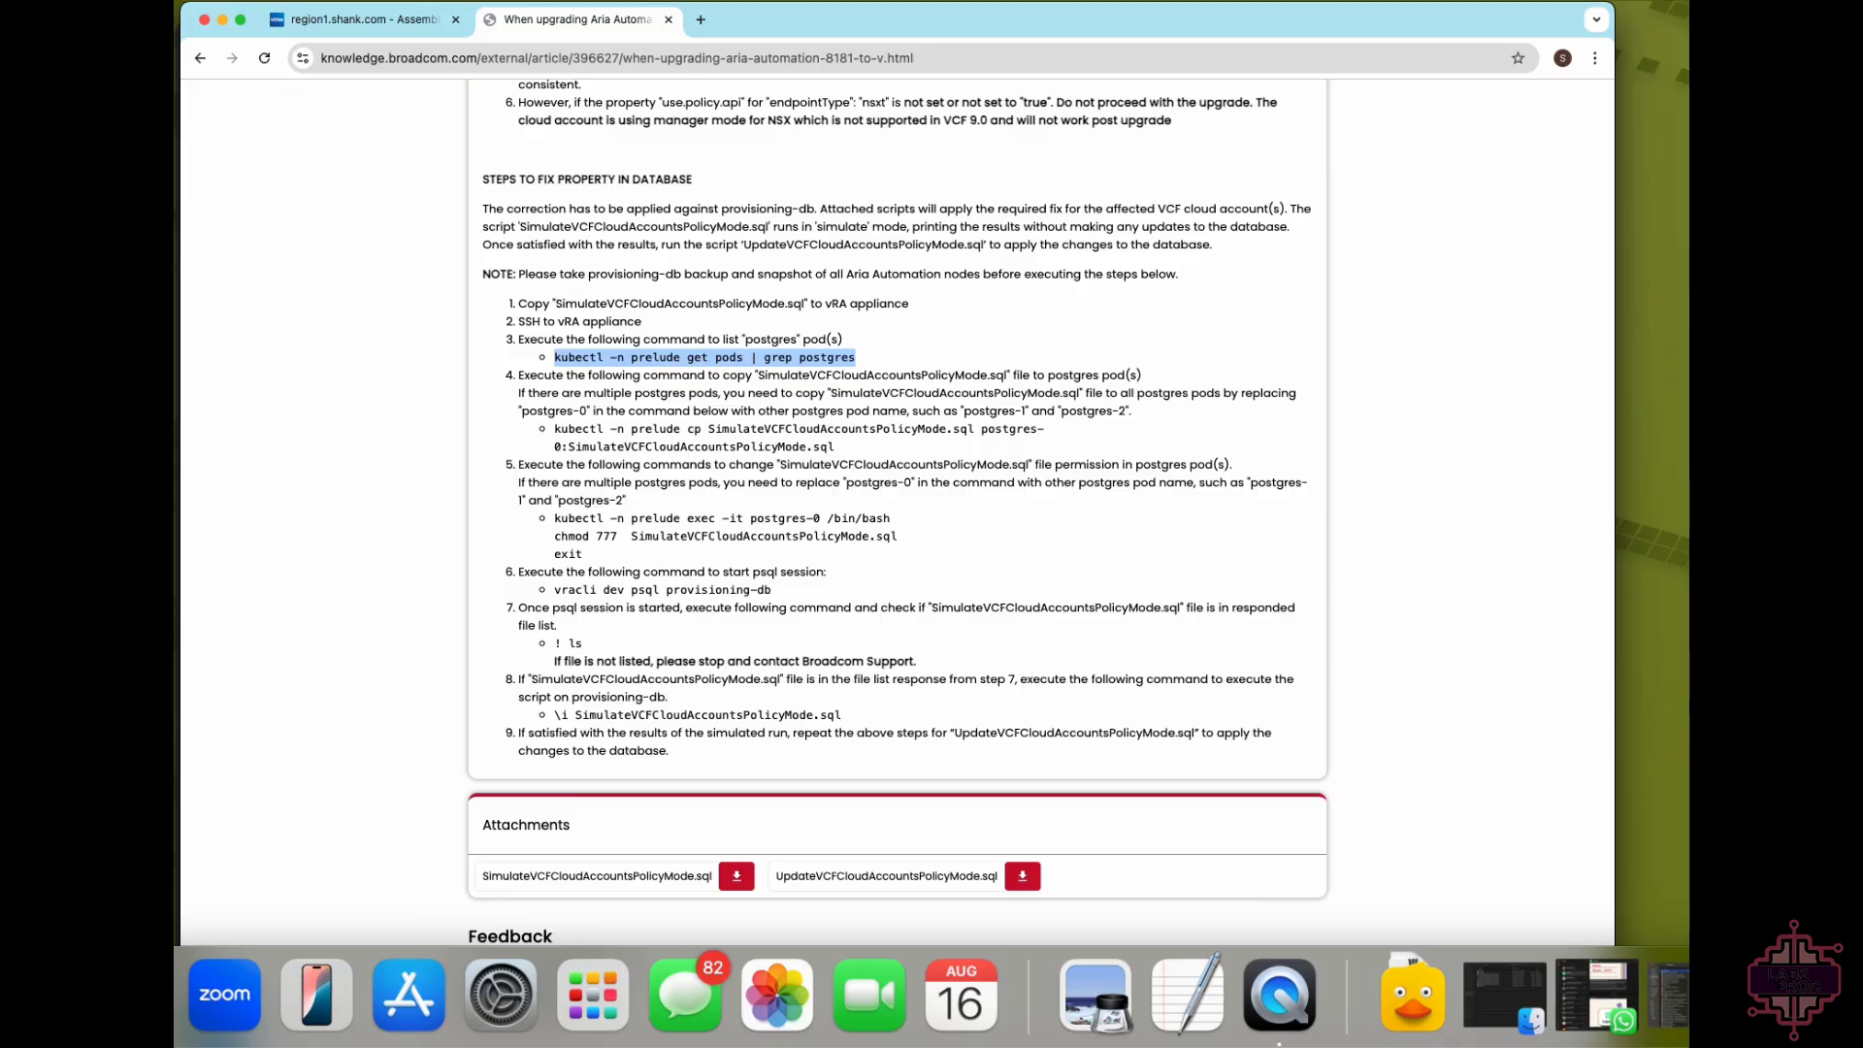
{"action": "key", "text": "super+Tab"}
{"action": "key", "text": "super+v"}
{"action": "key", "text": "Return"}
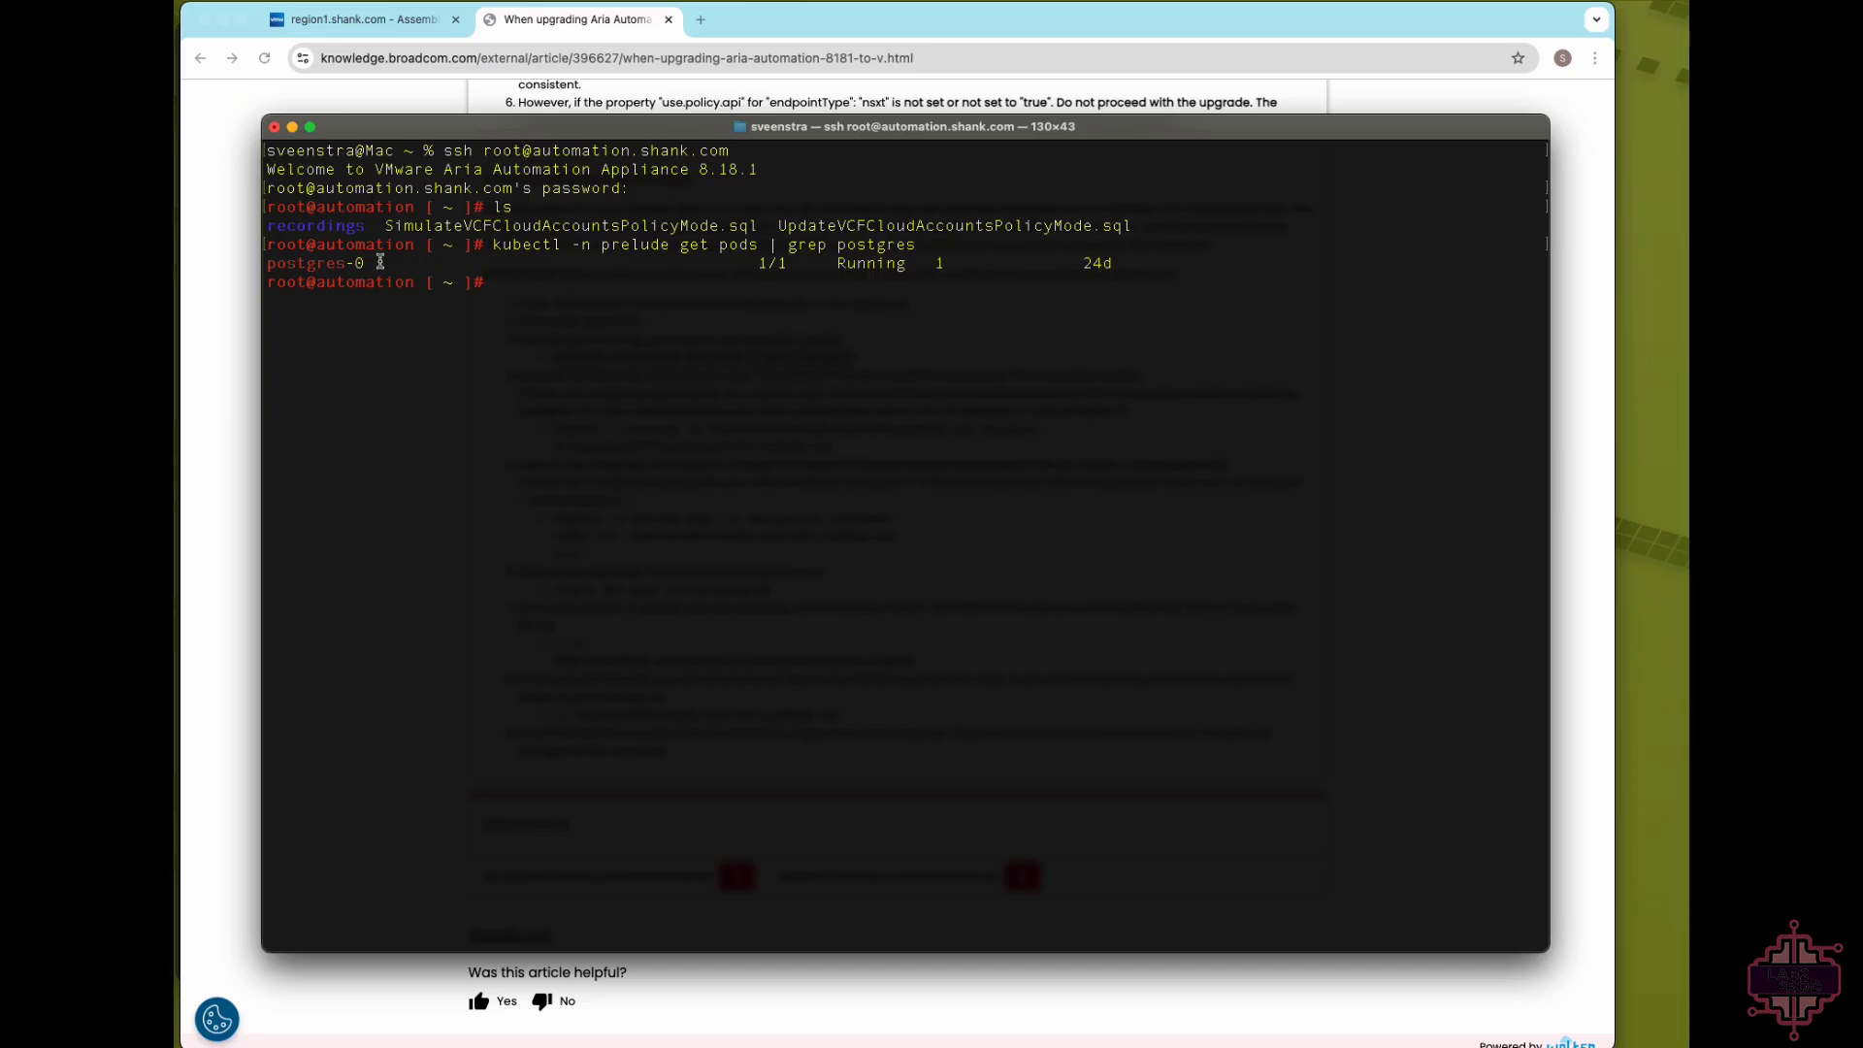
- Copy the "kubectl -n prelude cp" command for SimulateVCFCloudAccountsPolicyMode.sql to postgres-0 from the Broadcom article and run it in the Terminal SSH session
{"action": "left_click", "coordinate": [961, 27]}
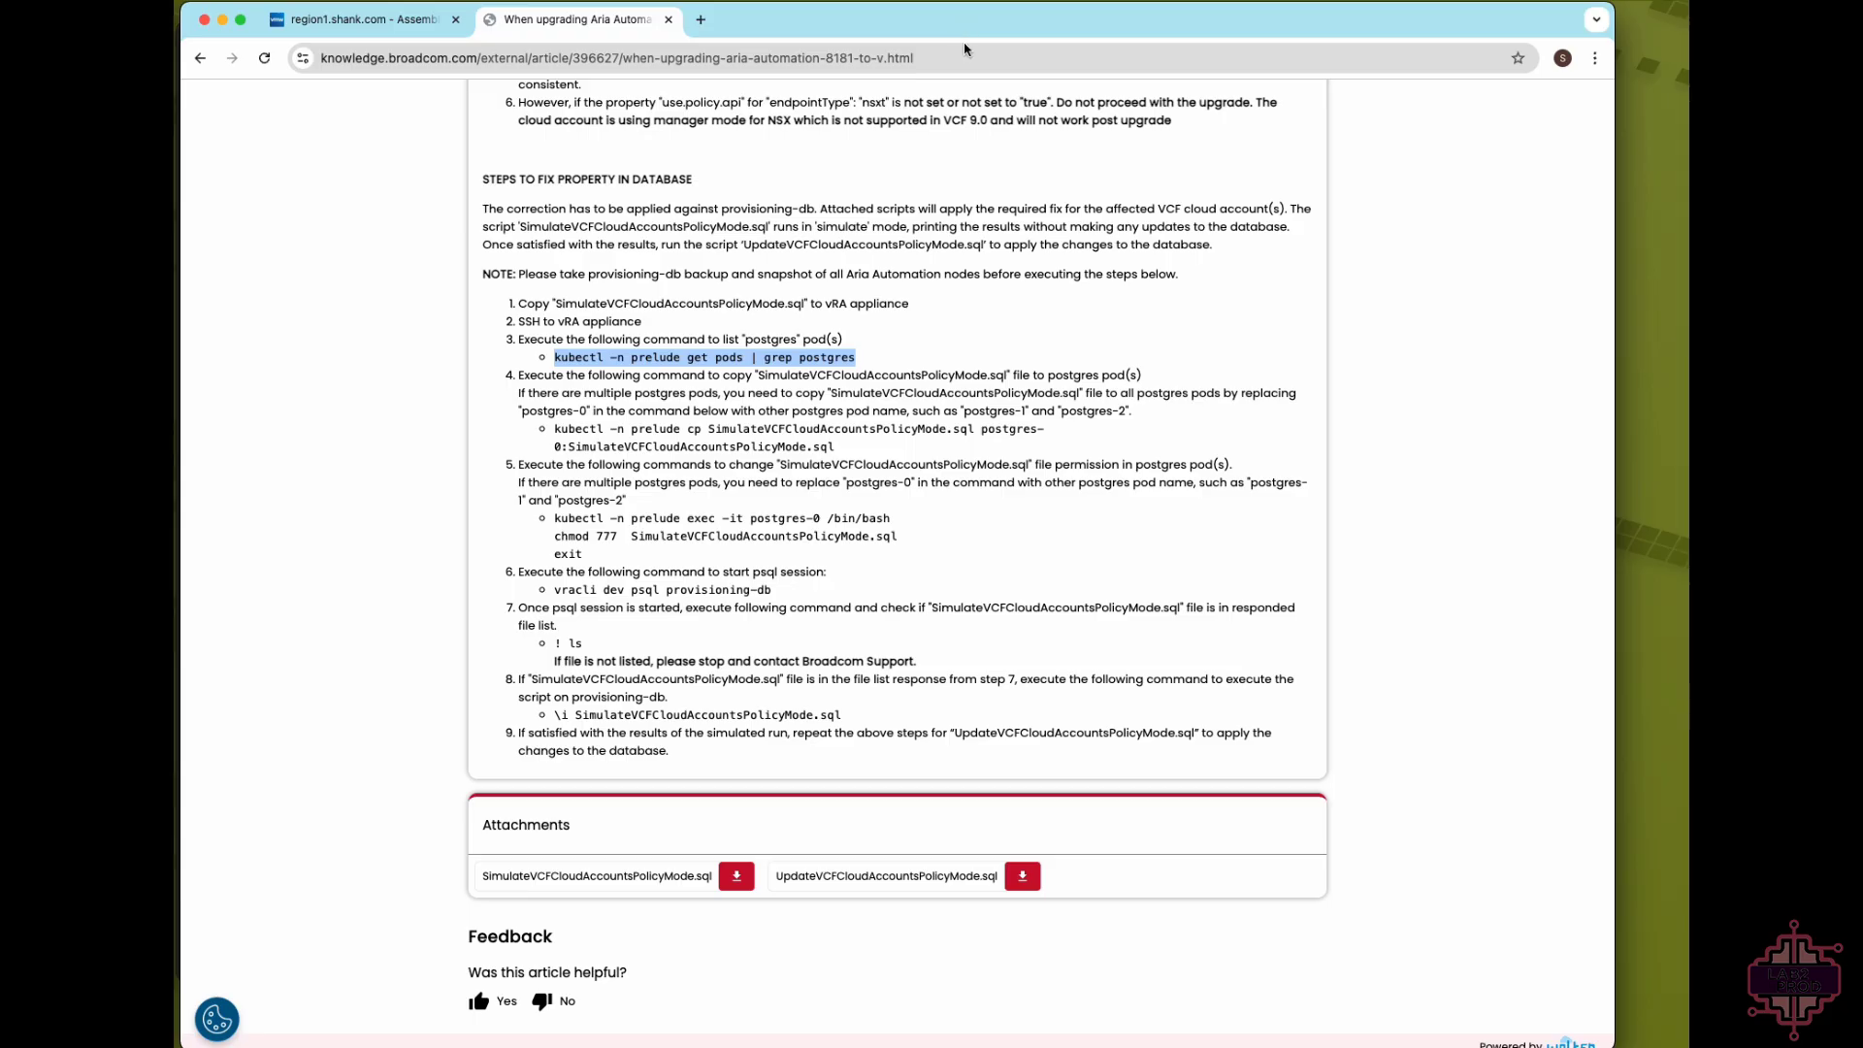
{"action": "scroll", "coordinate": [950, 531], "scroll_direction": "down", "scroll_amount": 2}
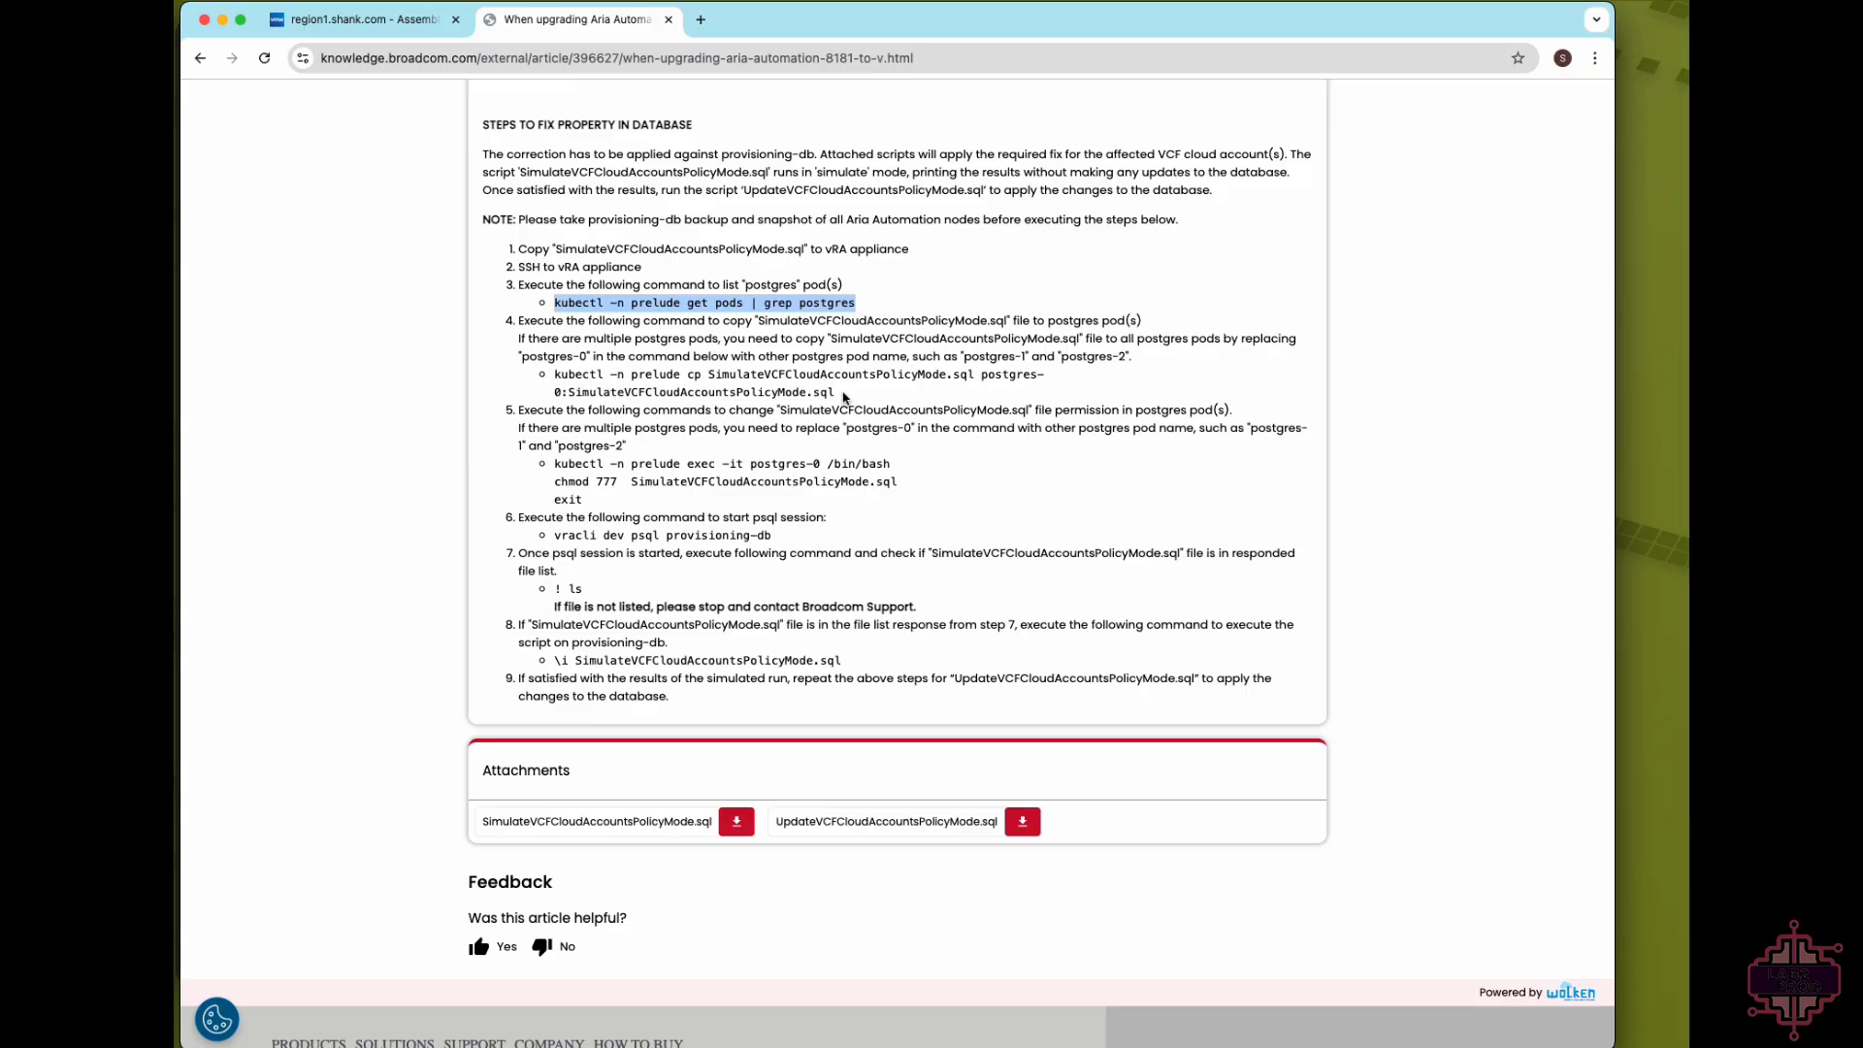
{"action": "left_click_drag", "start_coordinate": [842, 395], "coordinate": [555, 371]}
{"action": "right_click", "coordinate": [571, 379]}
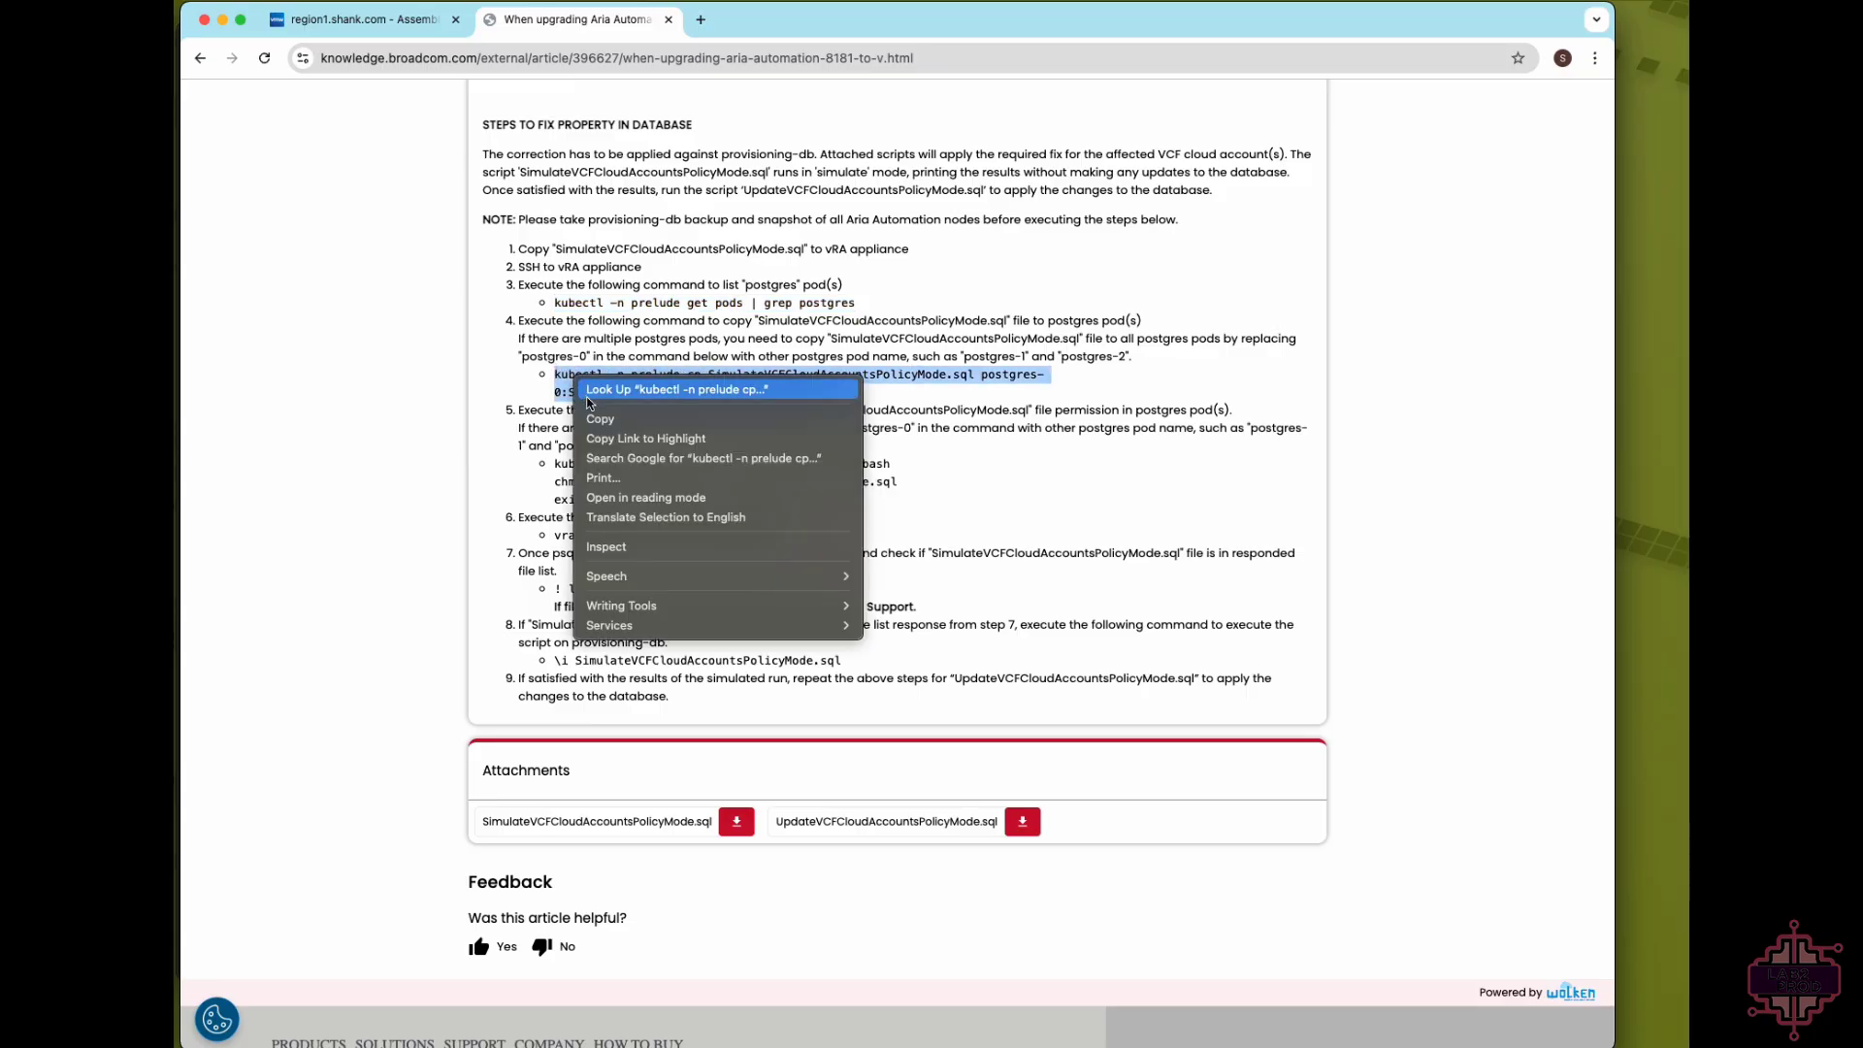
{"action": "left_click", "coordinate": [595, 420]}
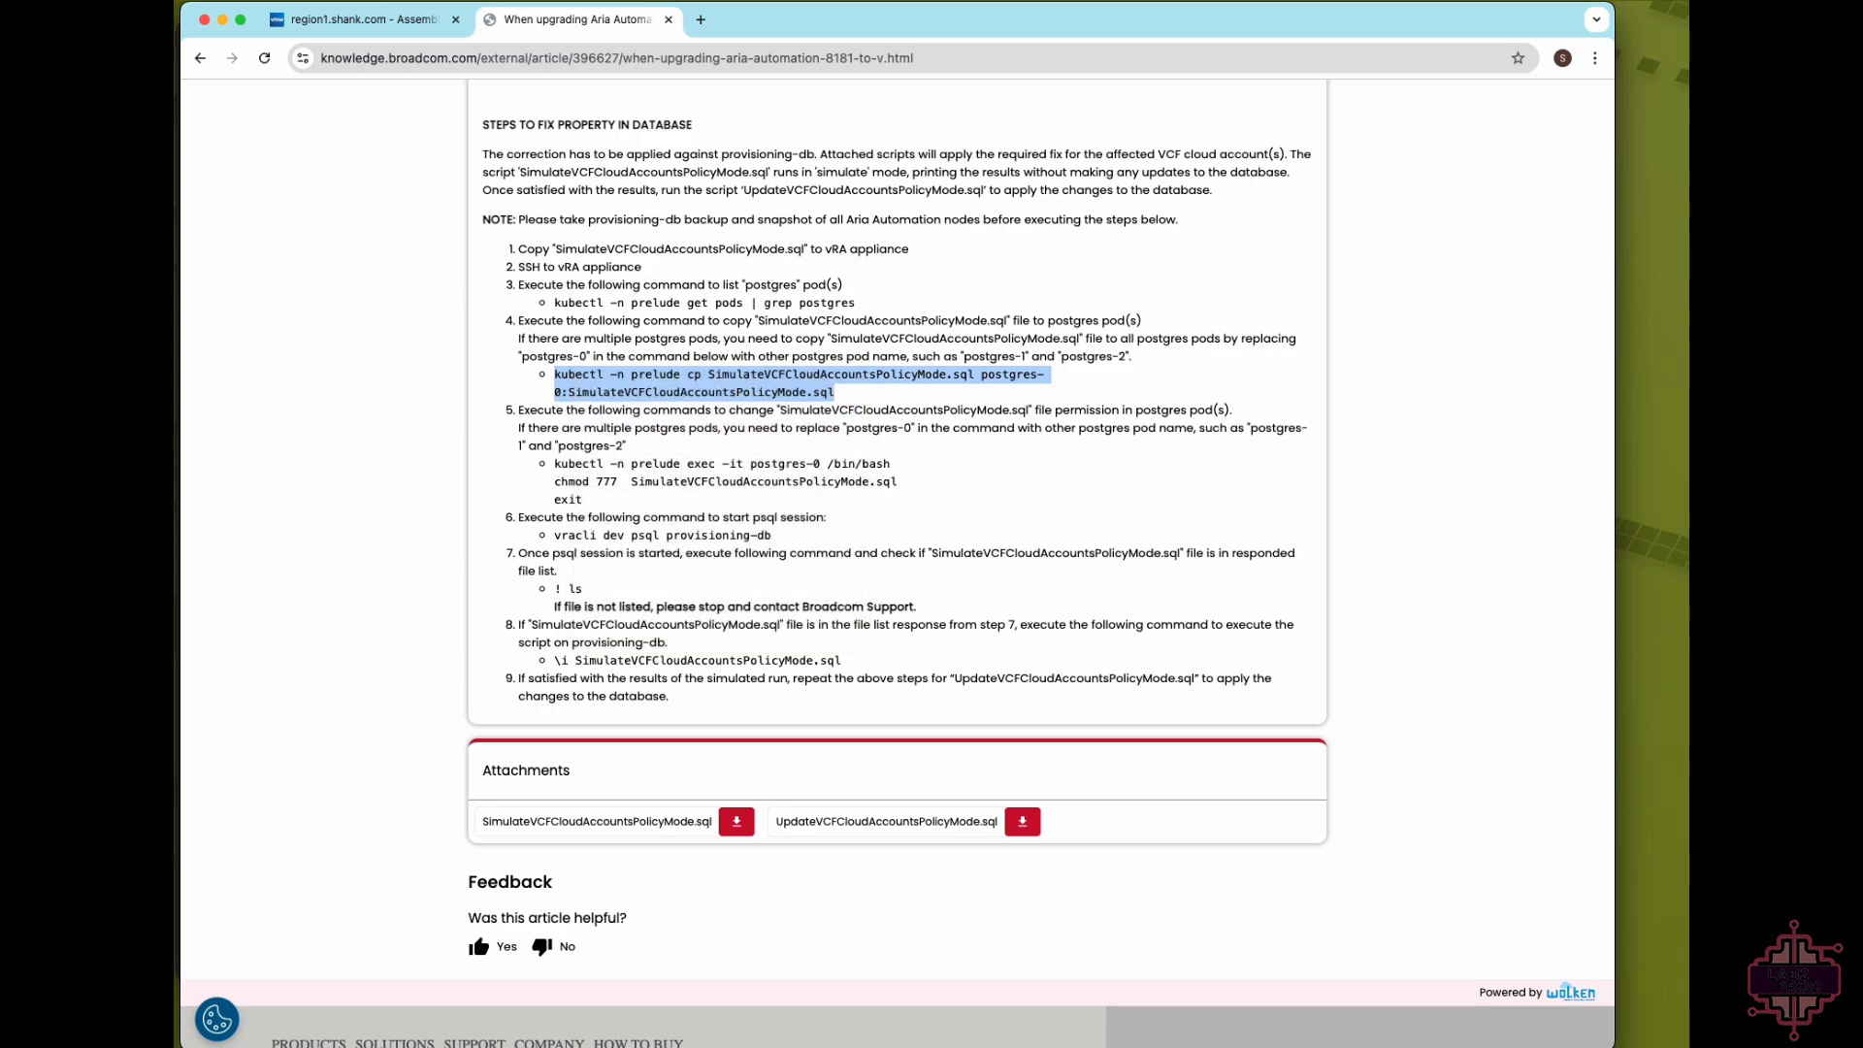
{"action": "mouse_move", "coordinate": [931, 1046]}
{"action": "key", "text": "super+Tab"}
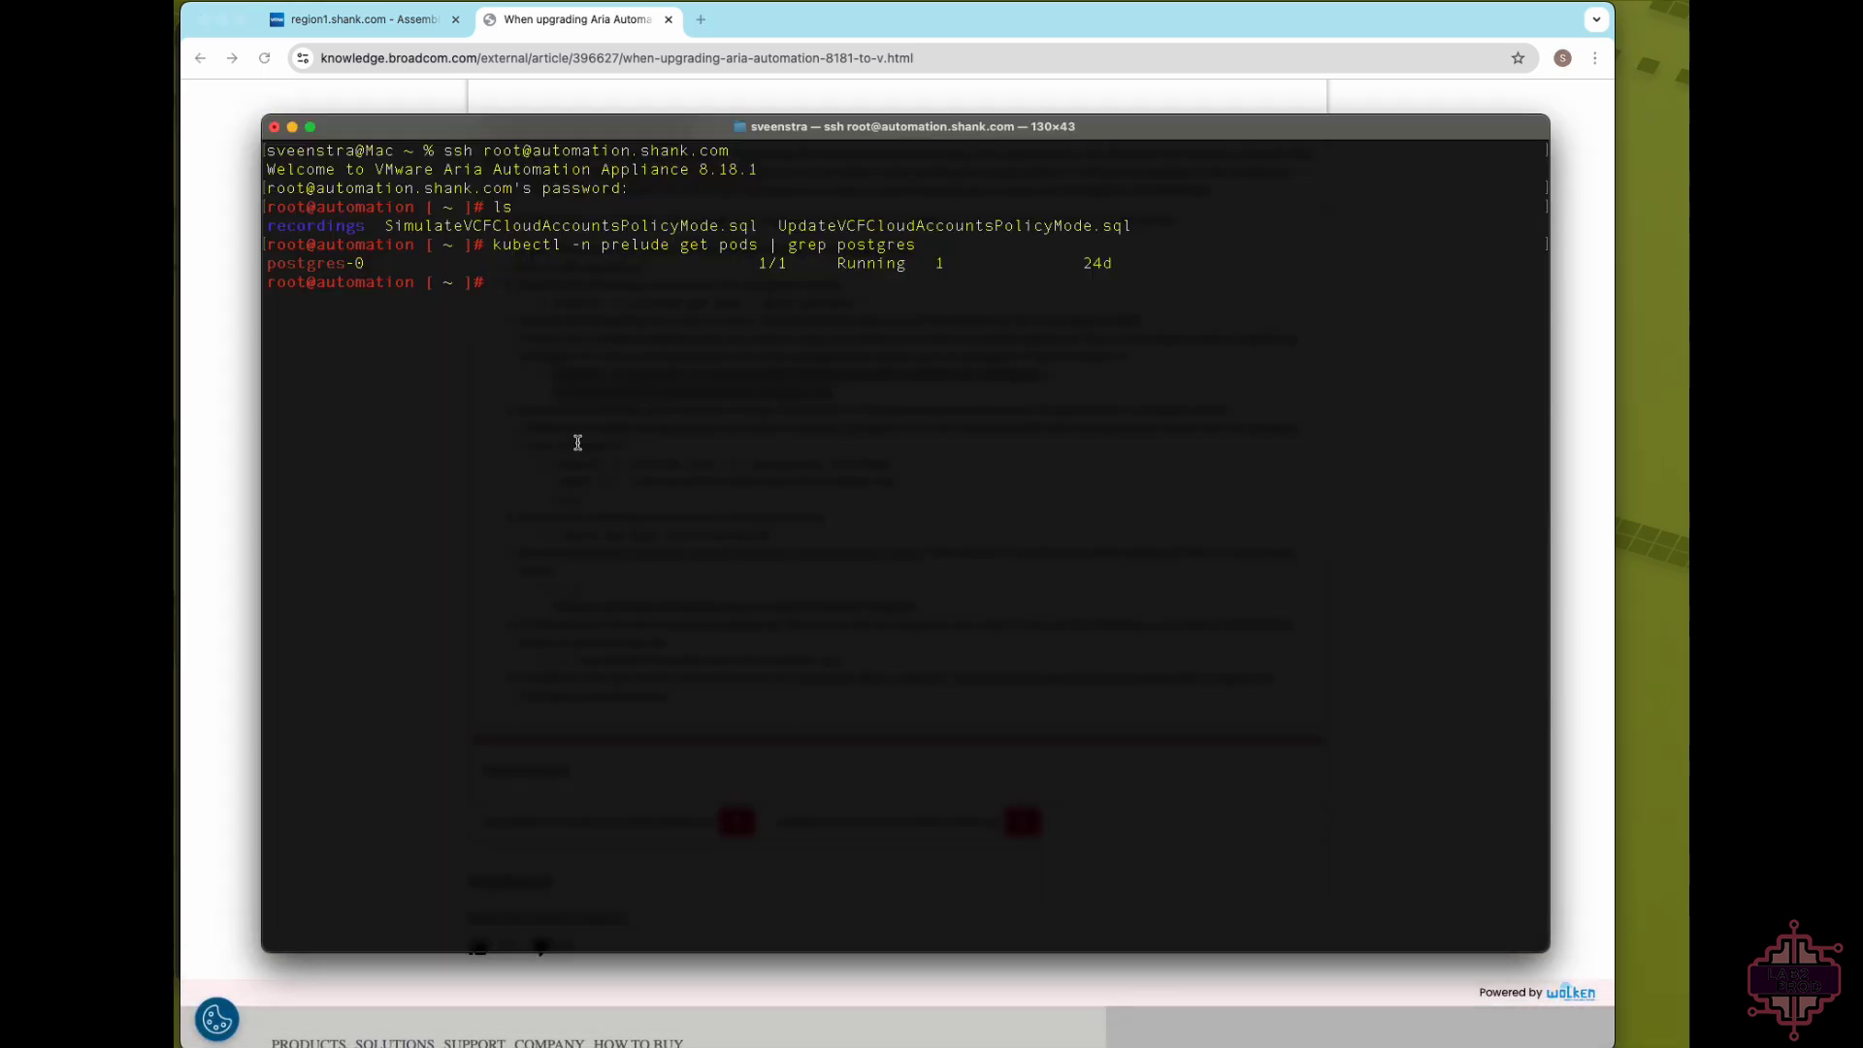
{"action": "key", "text": "super+v"}
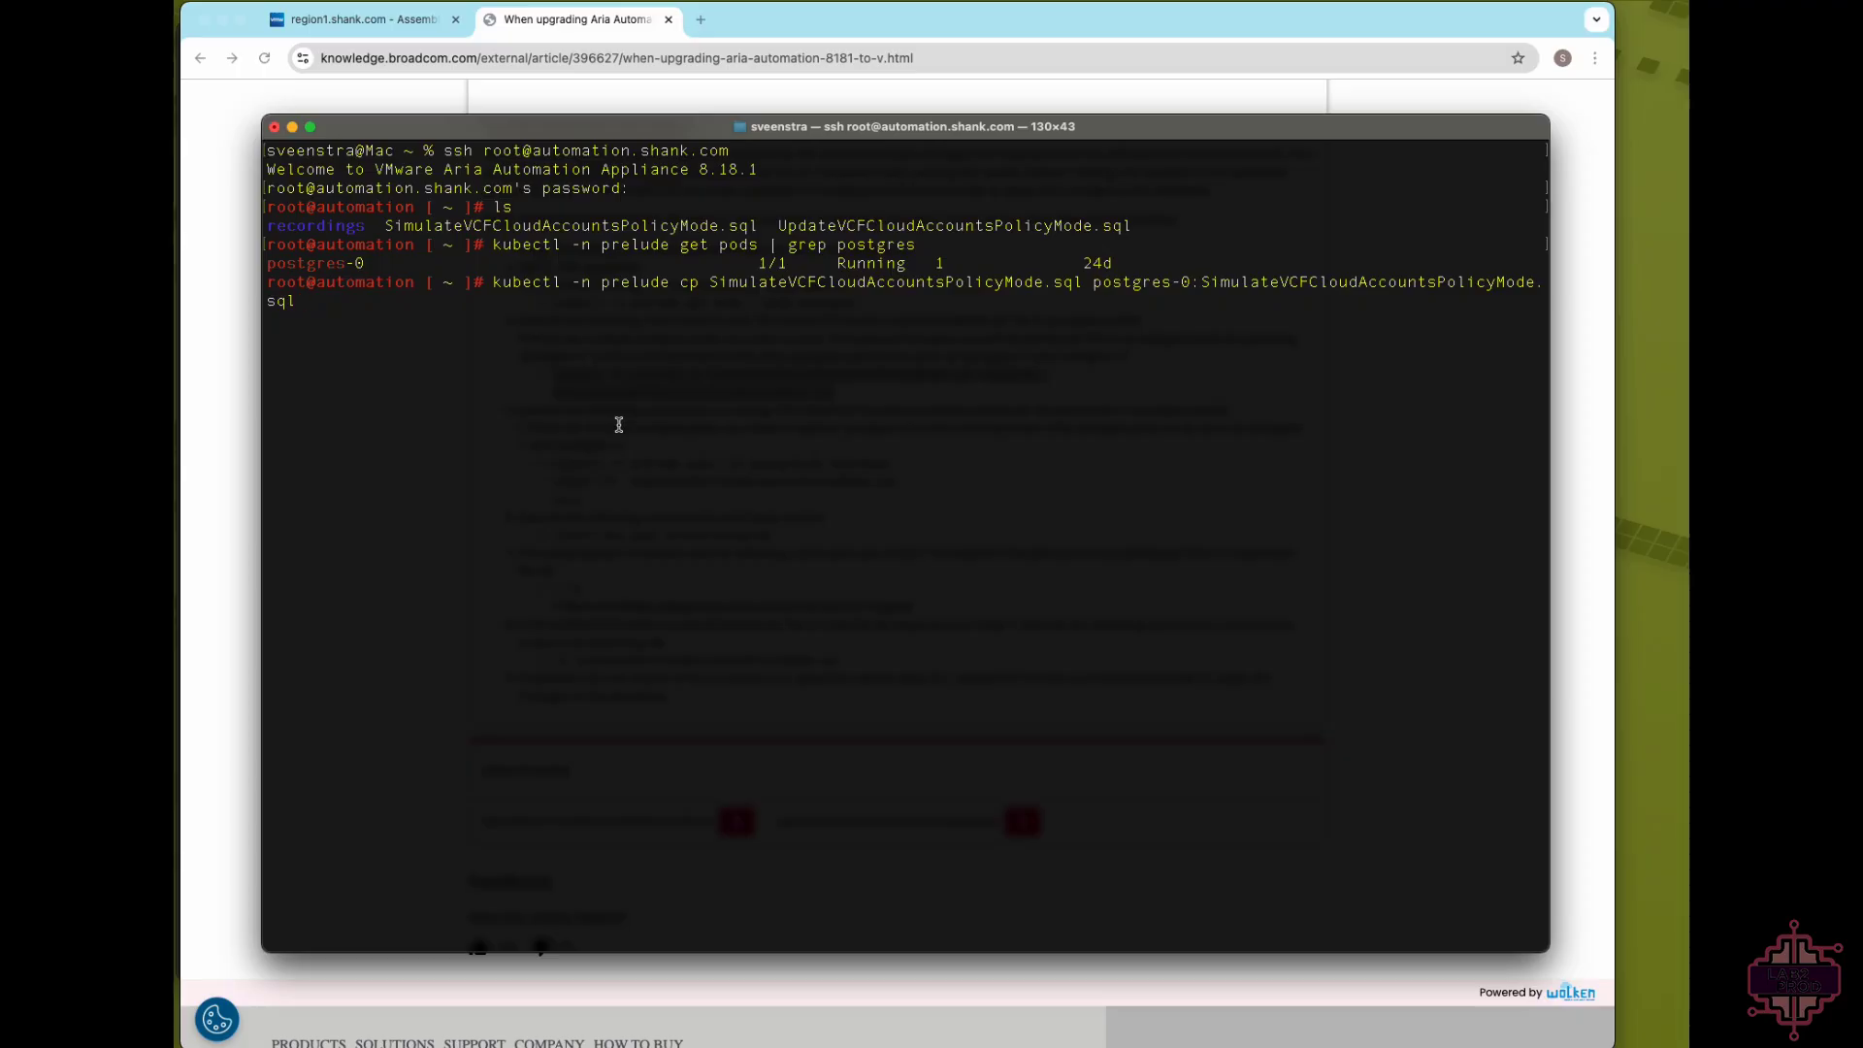
{"action": "key", "text": "Return"}
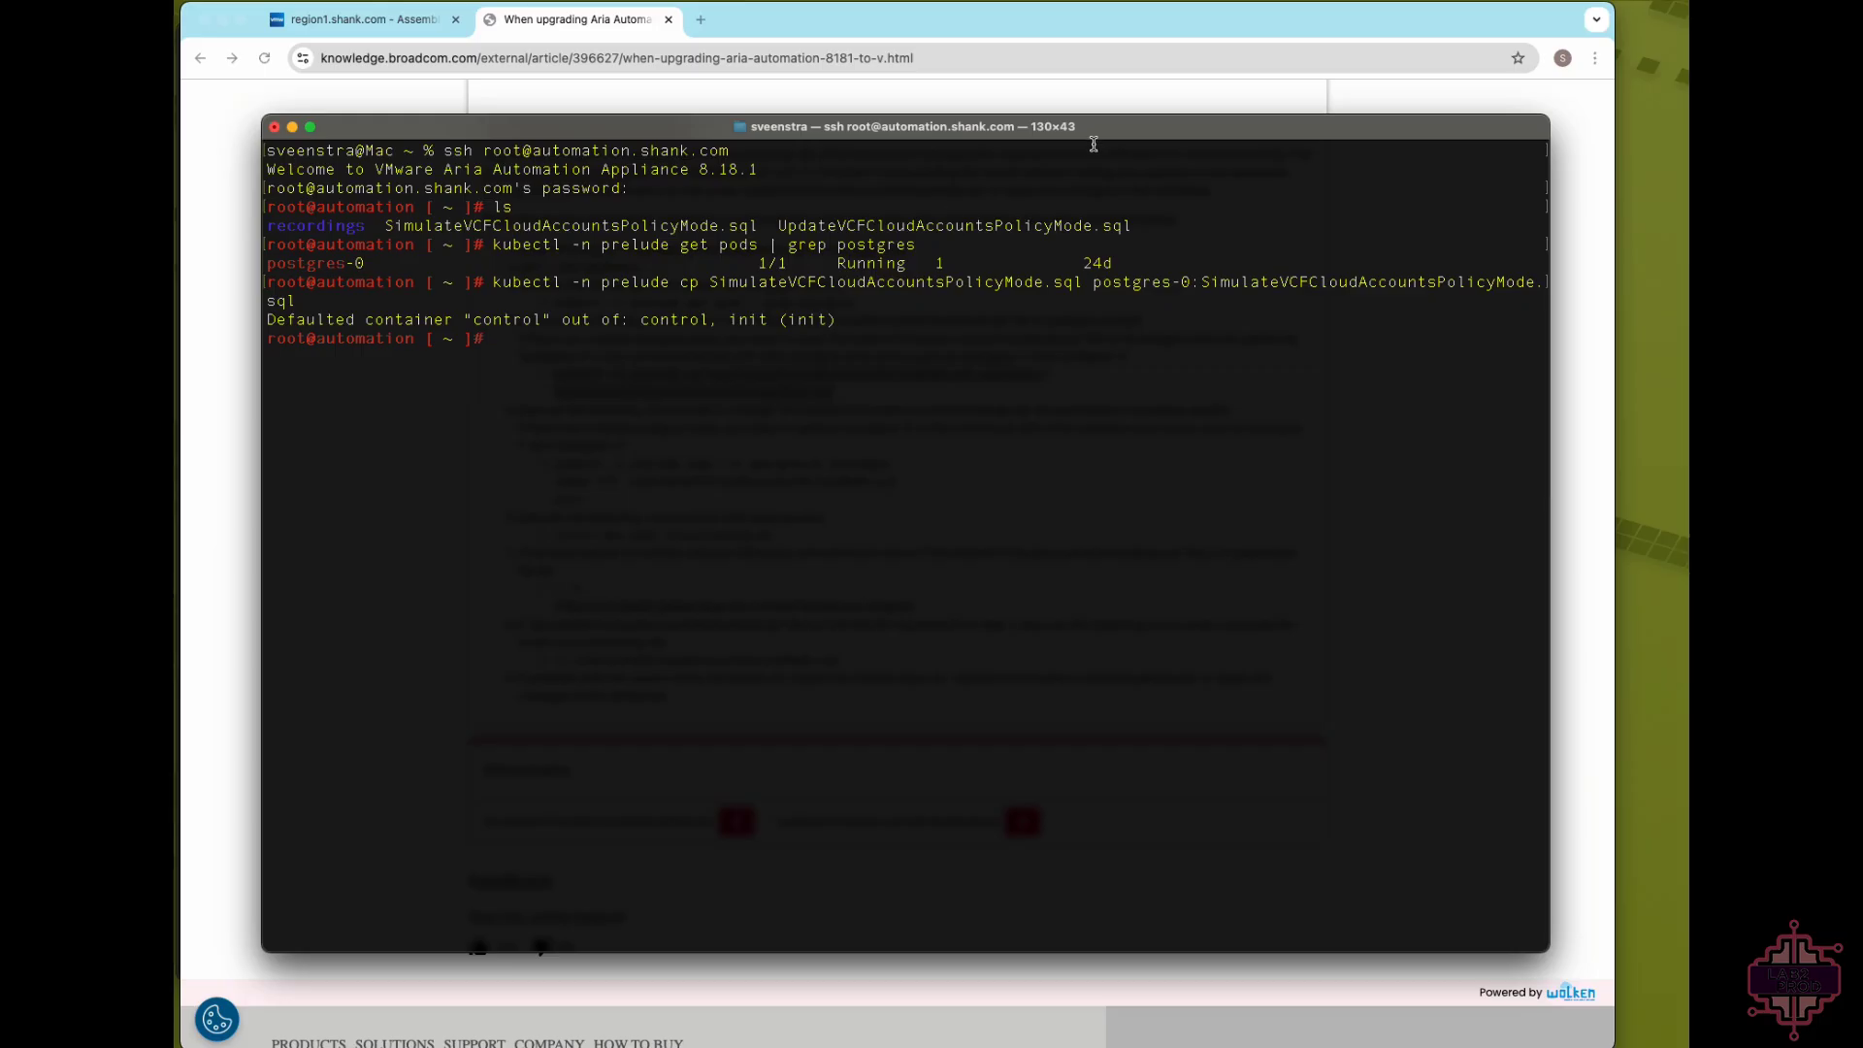
- Copy "kubectl -n prelude exec -it postgres-0 /bin/bash" from the Broadcom article and run it in the Terminal SSH session
{"action": "left_click", "coordinate": [1142, 19]}
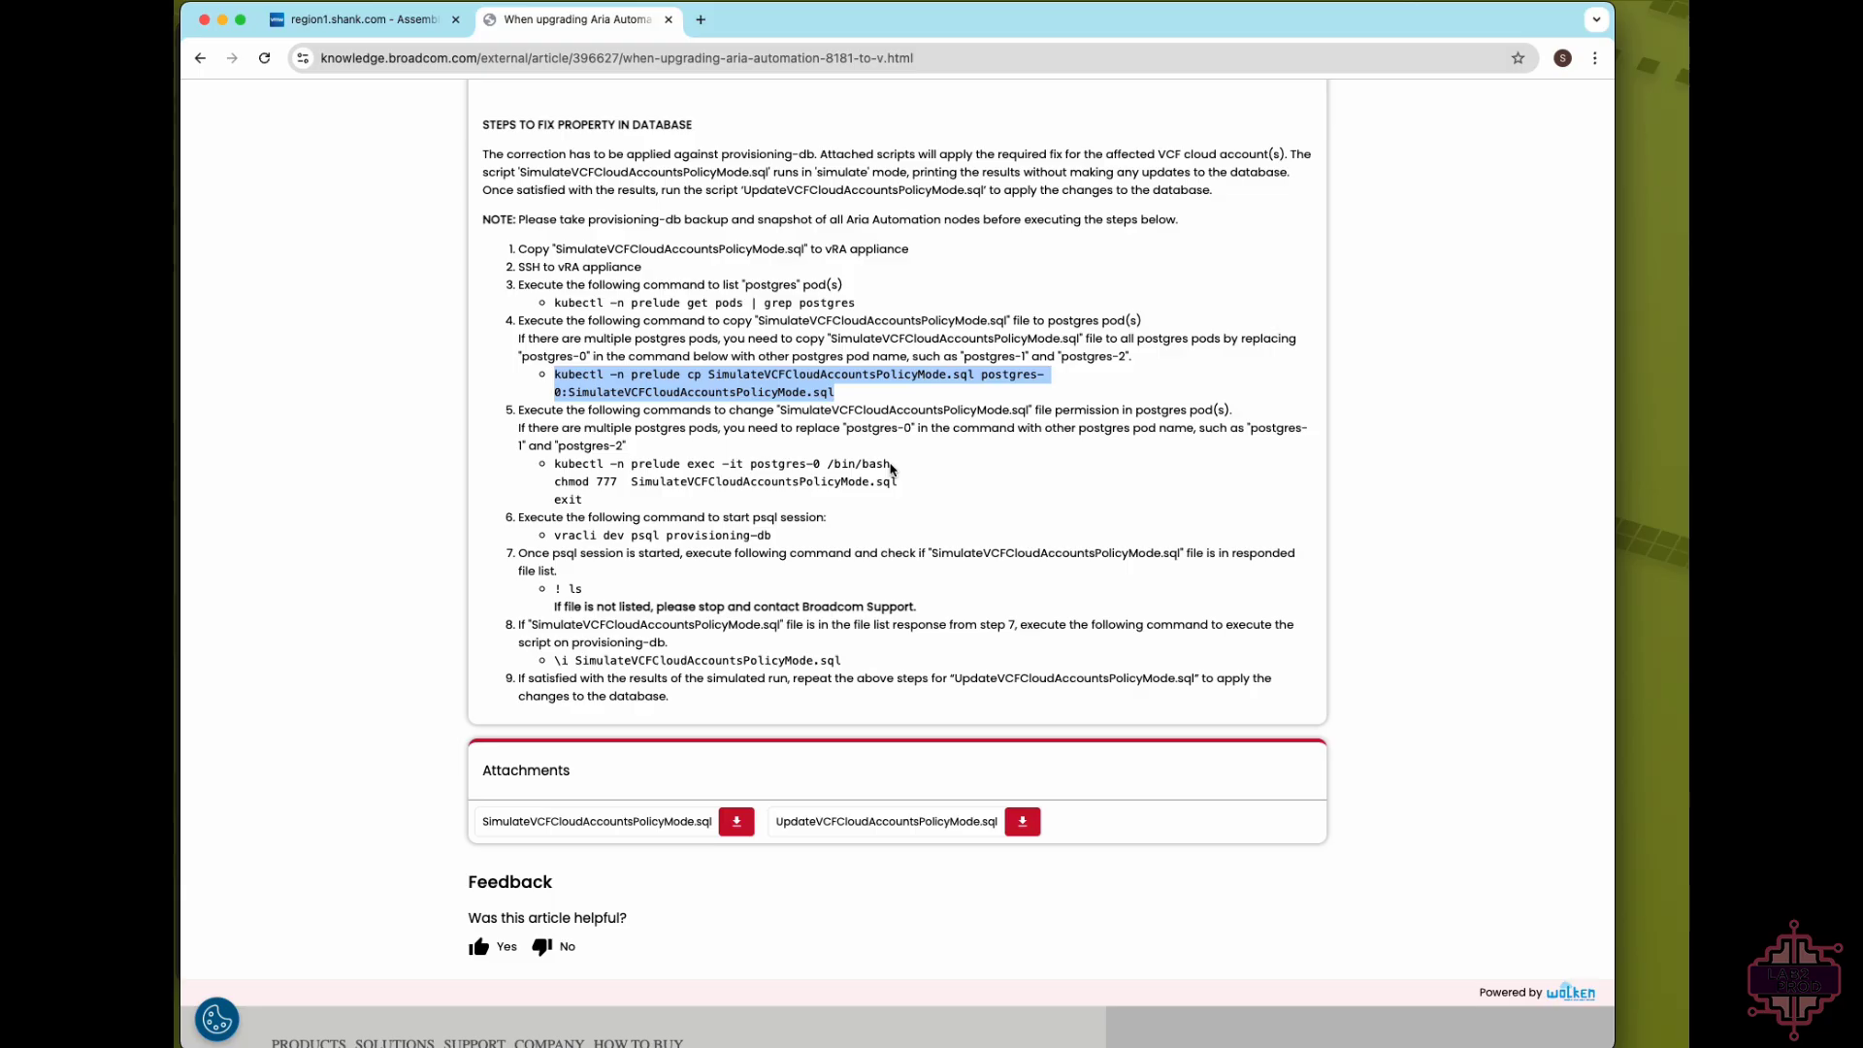
{"action": "left_click_drag", "start_coordinate": [894, 469], "coordinate": [558, 467]}
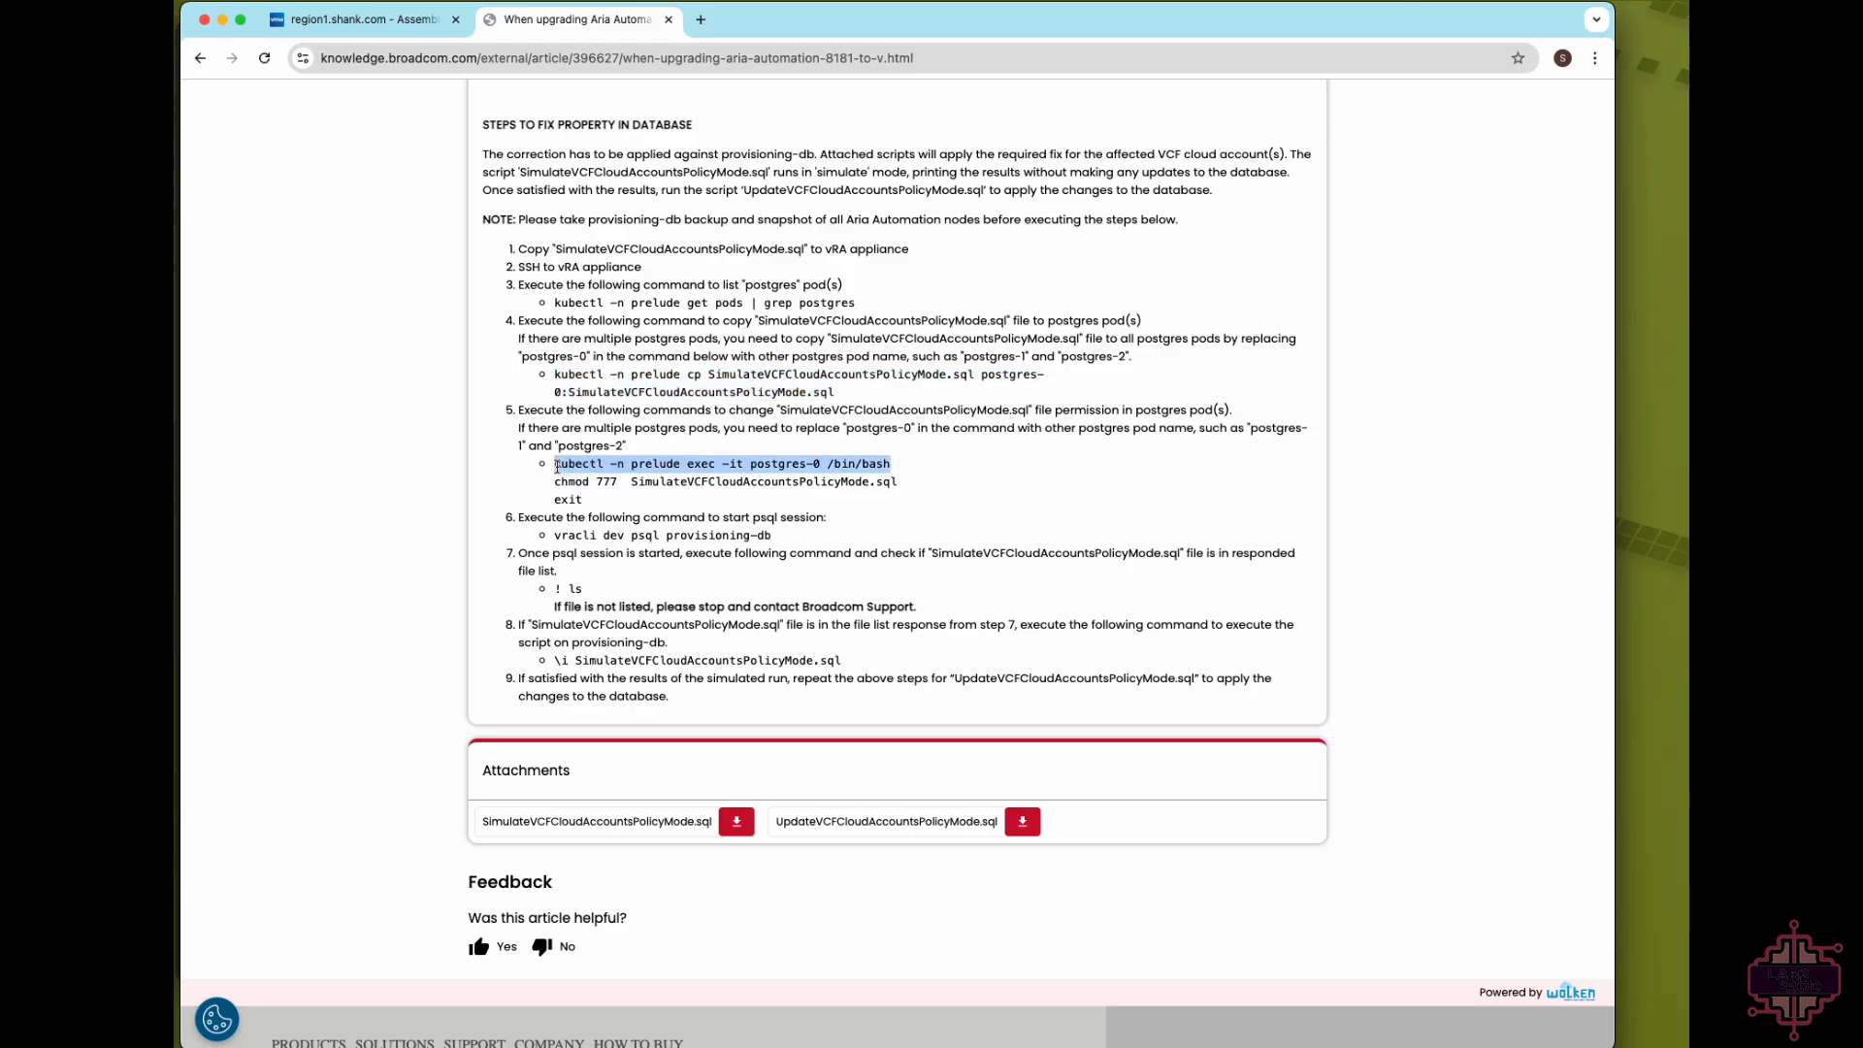
{"action": "right_click", "coordinate": [569, 465]}
{"action": "left_click", "coordinate": [603, 500]}
{"action": "mouse_move", "coordinate": [574, 1019]}
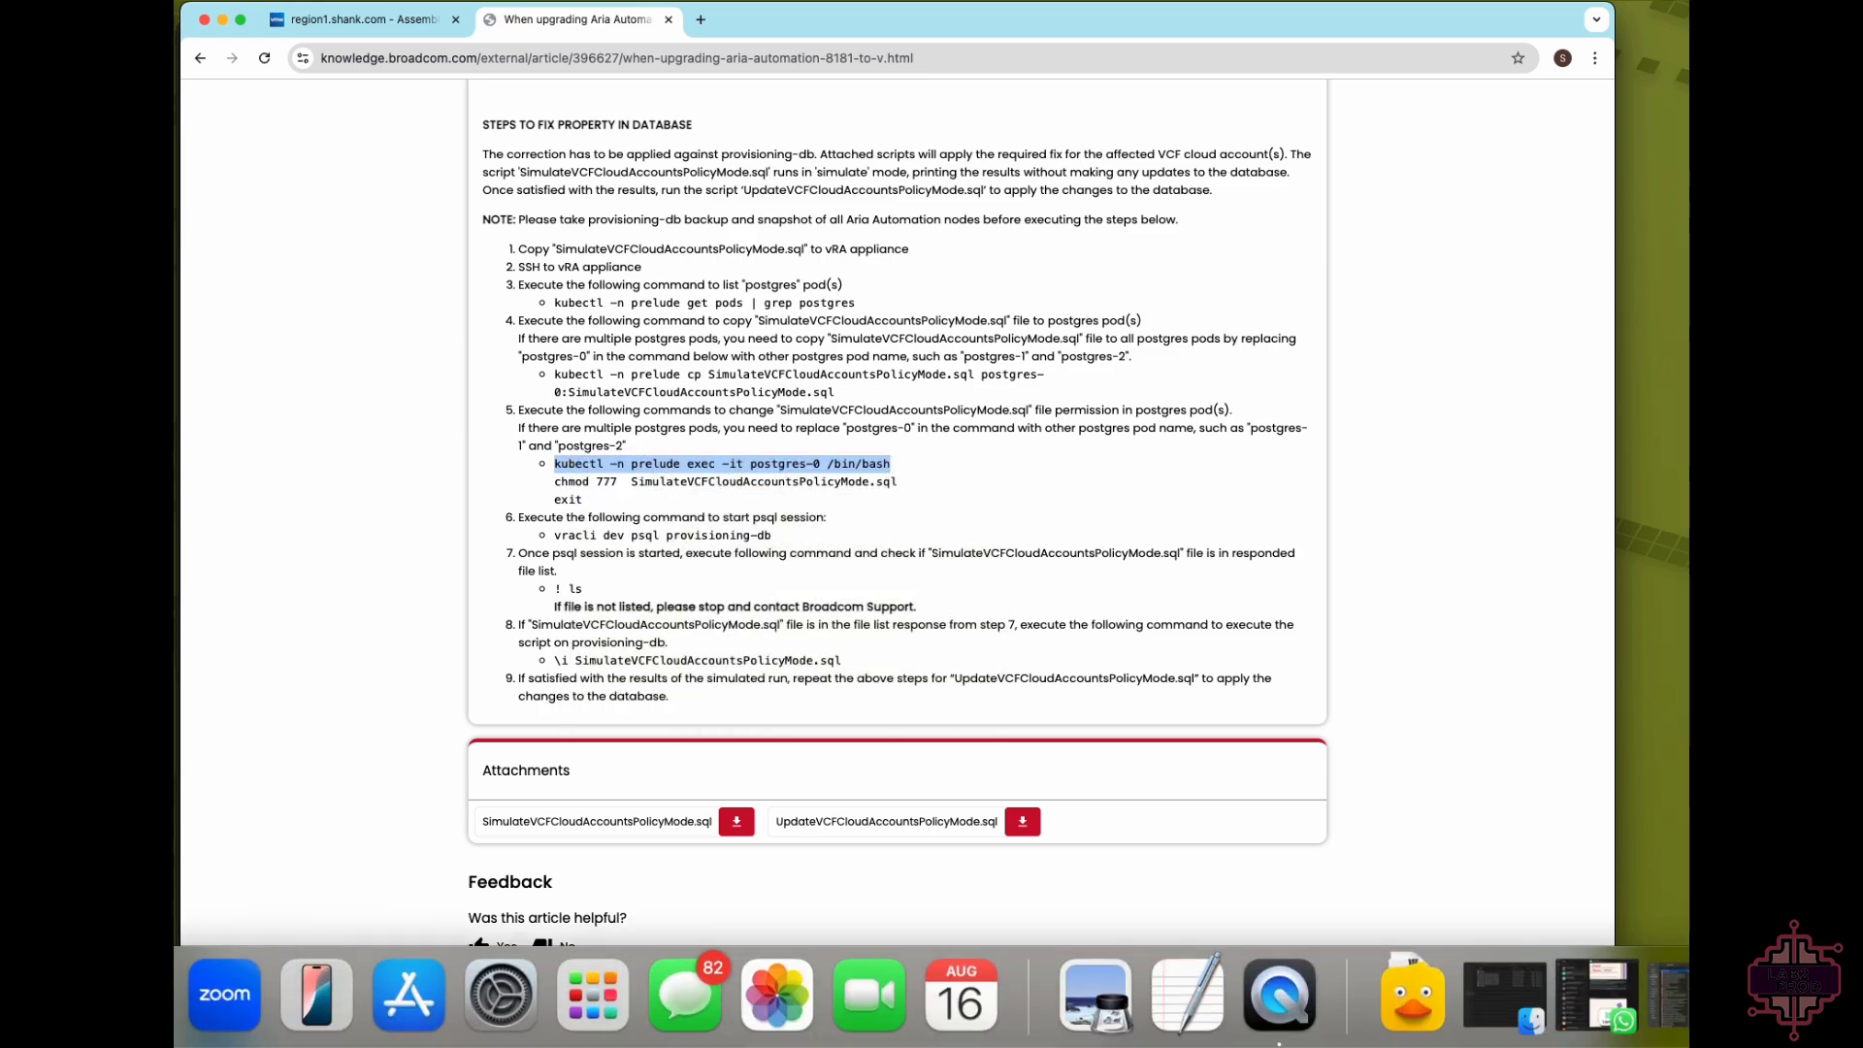
{"action": "left_click", "coordinate": [132, 994]}
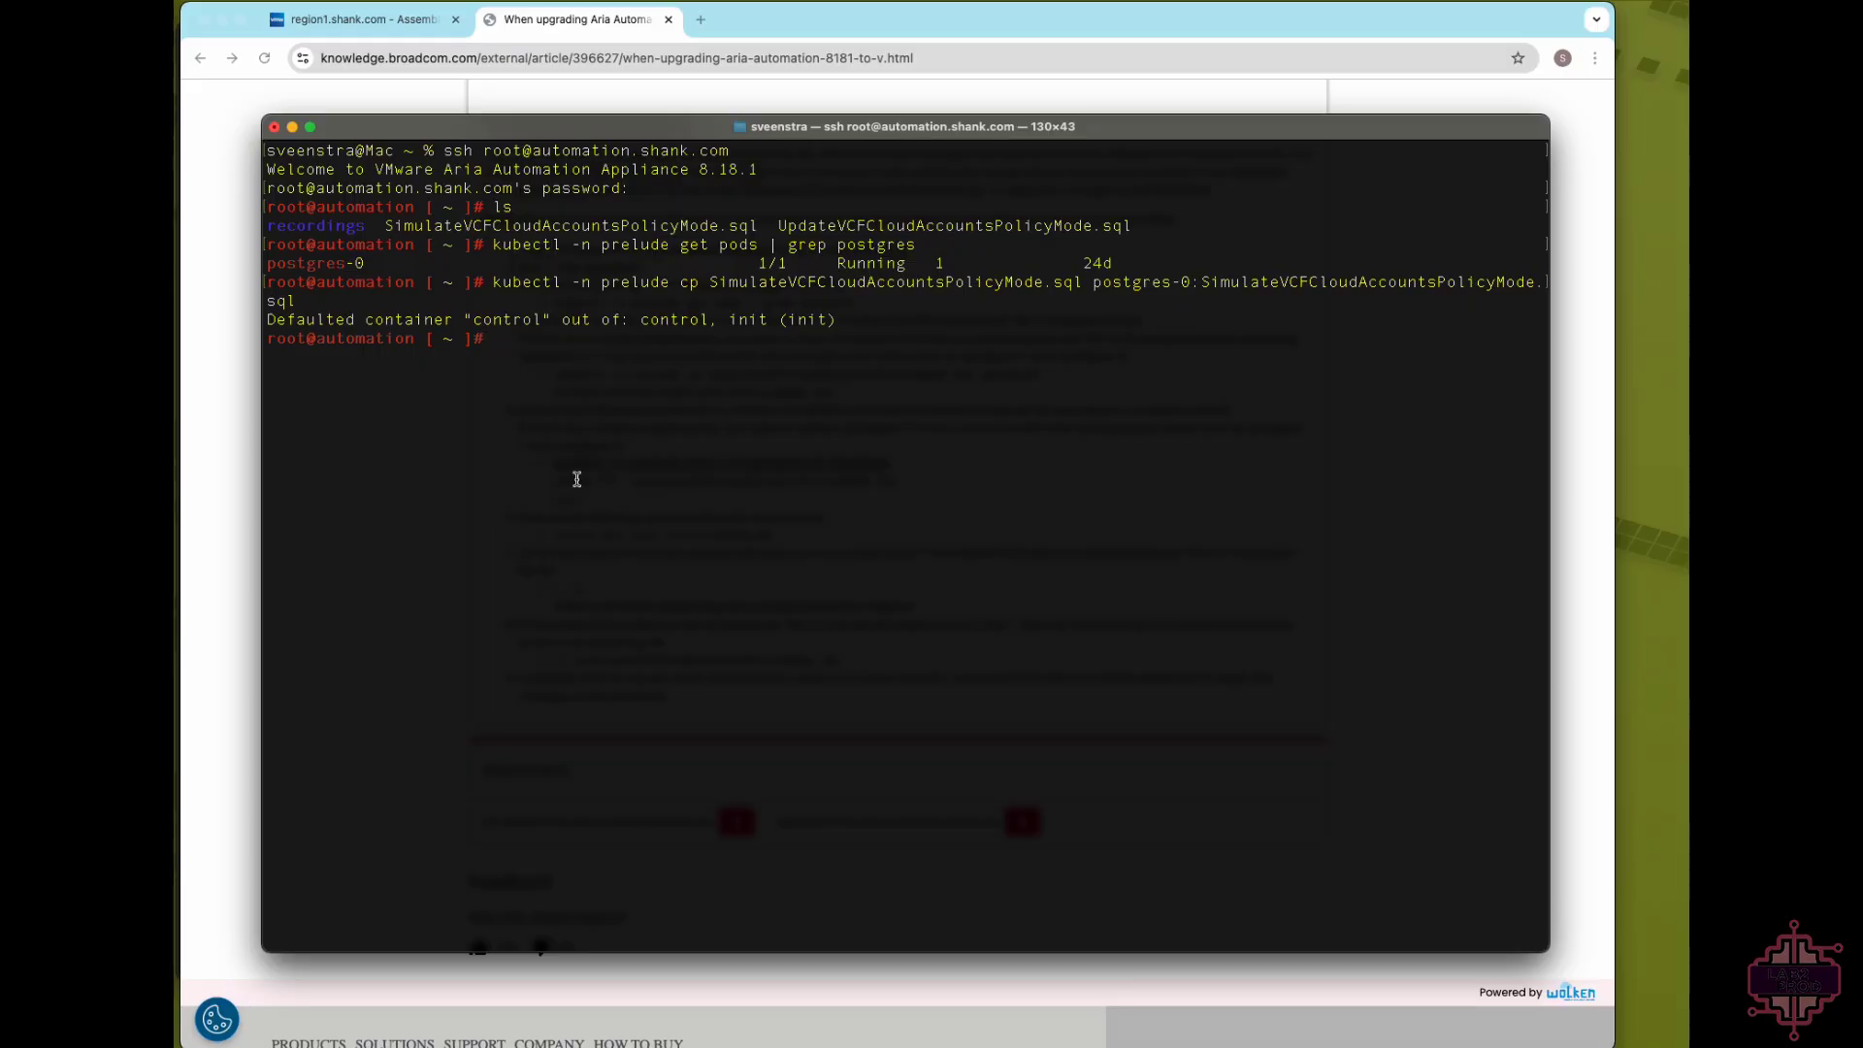
{"action": "key", "text": "super+v"}
{"action": "key", "text": "Return"}
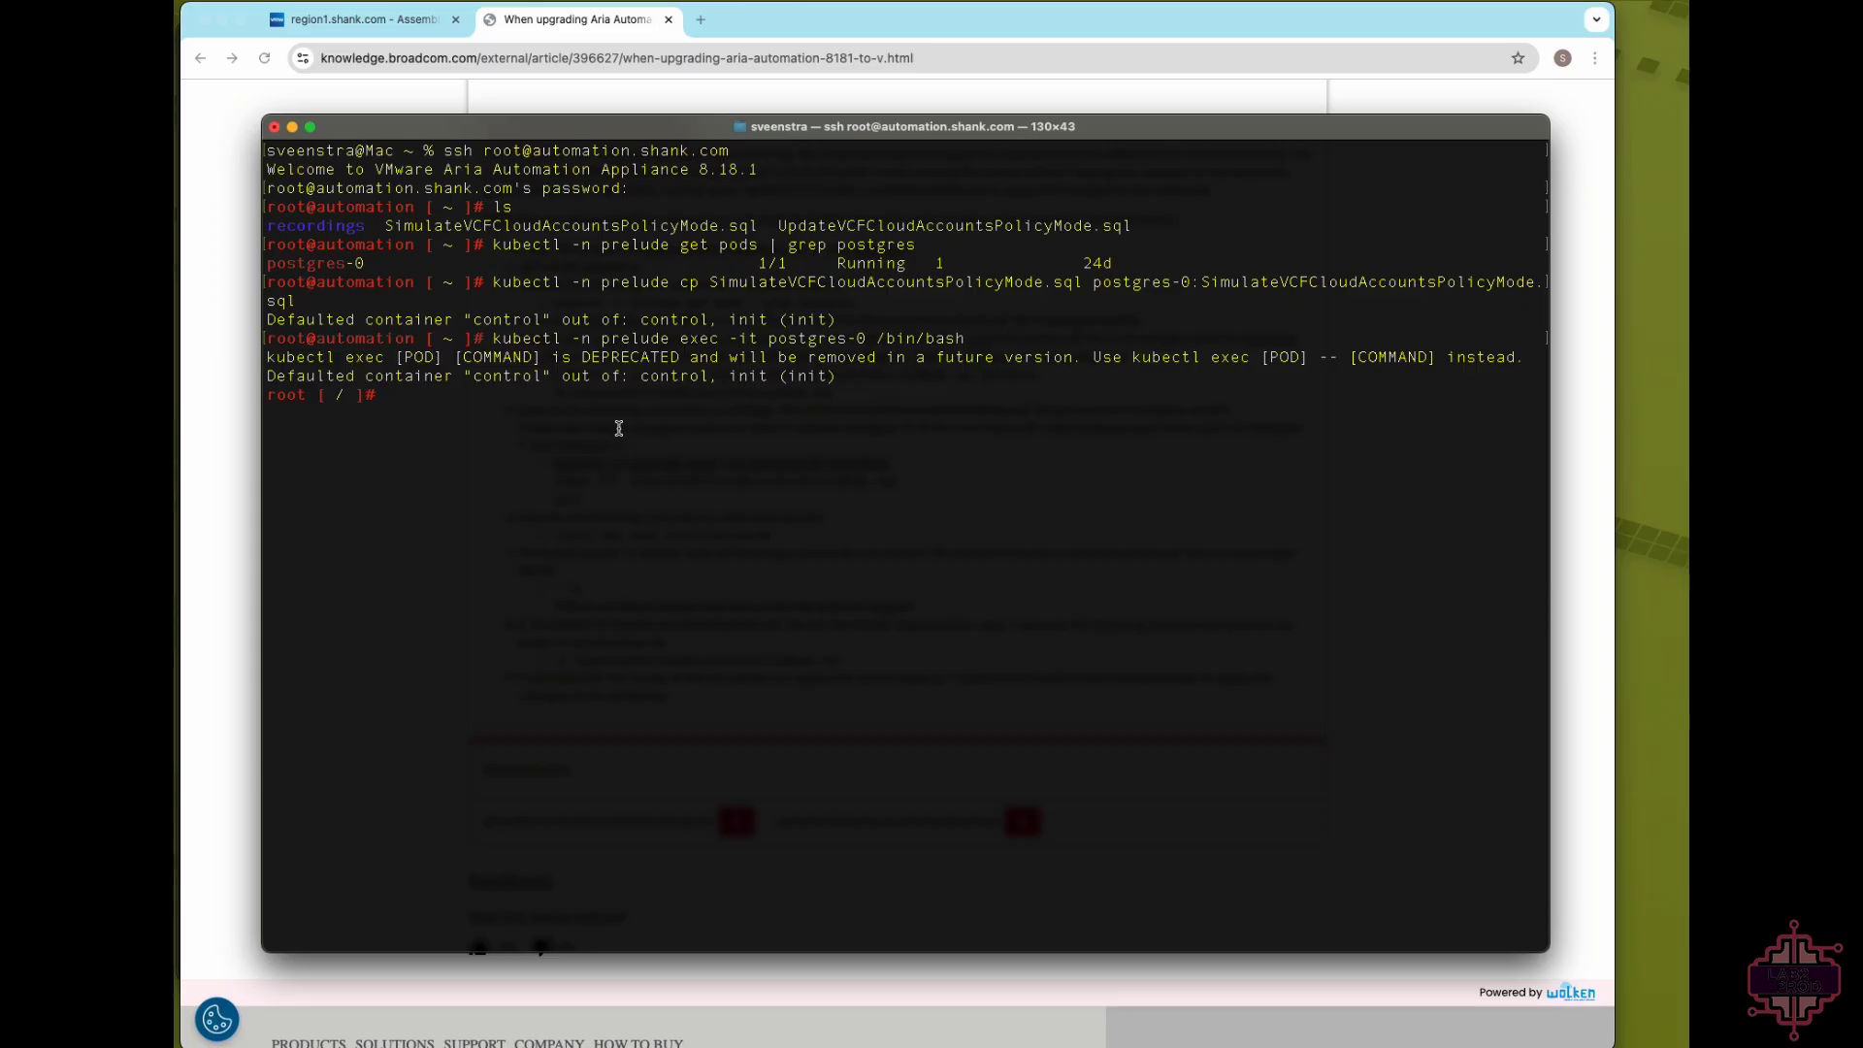
- Copy "chmod 777 SimulateVCFCloudAccountsPolicyMode.sql" from the article, run it in the postgres-0 pod shell, and exit the pod
{"action": "left_click_drag", "start_coordinate": [704, 136], "coordinate": [753, 160]}
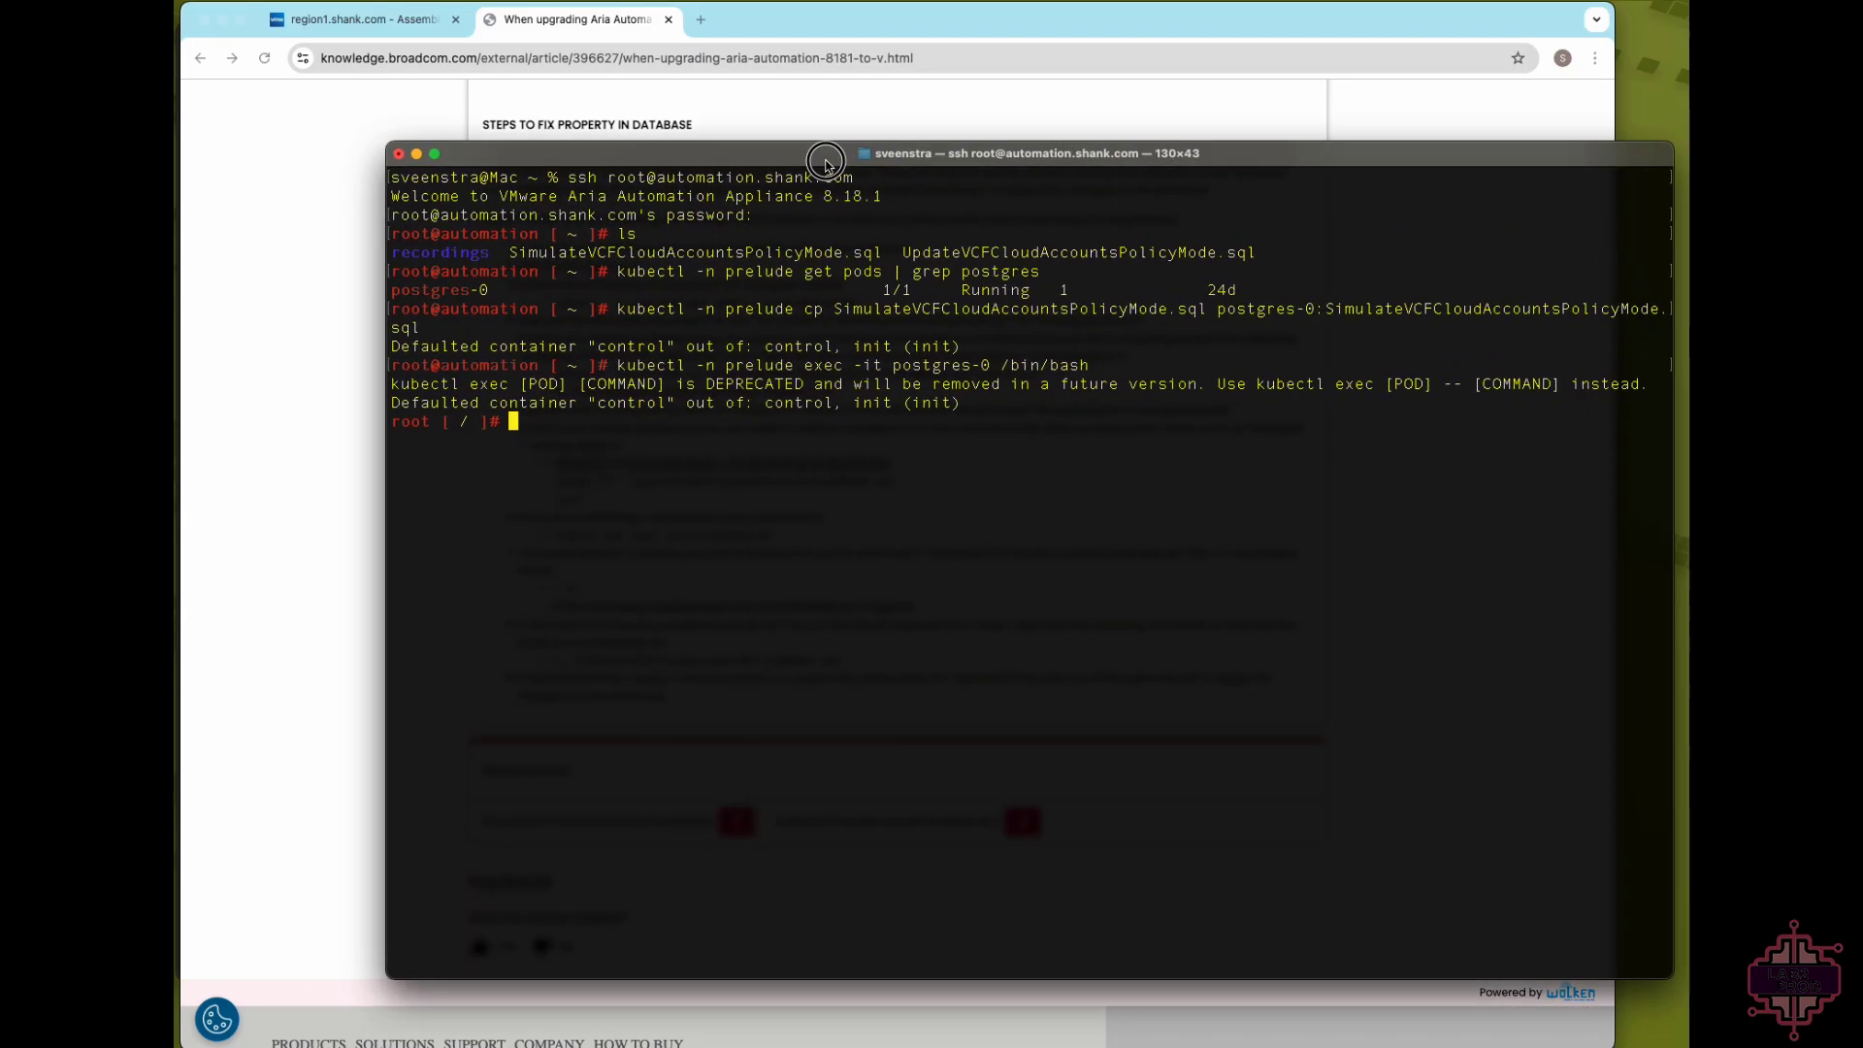
{"action": "left_click", "coordinate": [272, 571]}
{"action": "left_click_drag", "start_coordinate": [894, 483], "coordinate": [553, 481]}
{"action": "right_click", "coordinate": [561, 483]}
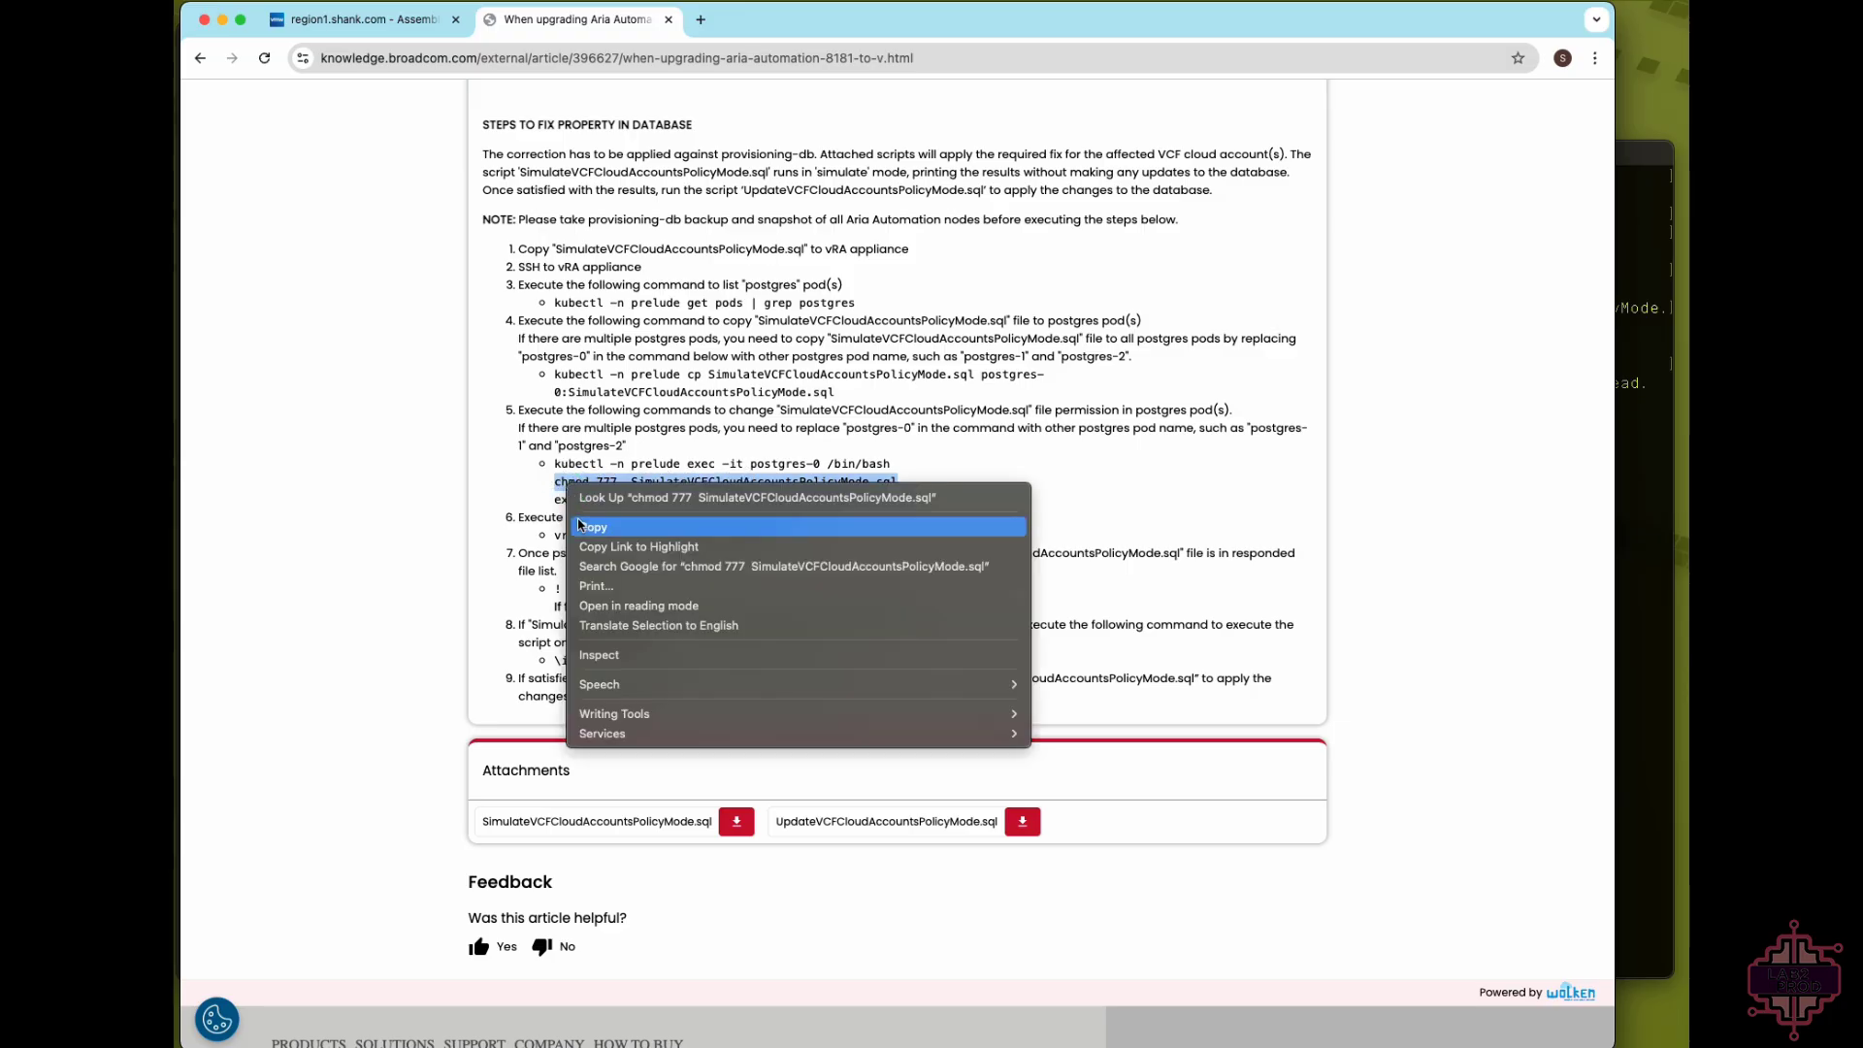
{"action": "left_click", "coordinate": [583, 524]}
{"action": "left_click", "coordinate": [1642, 297]}
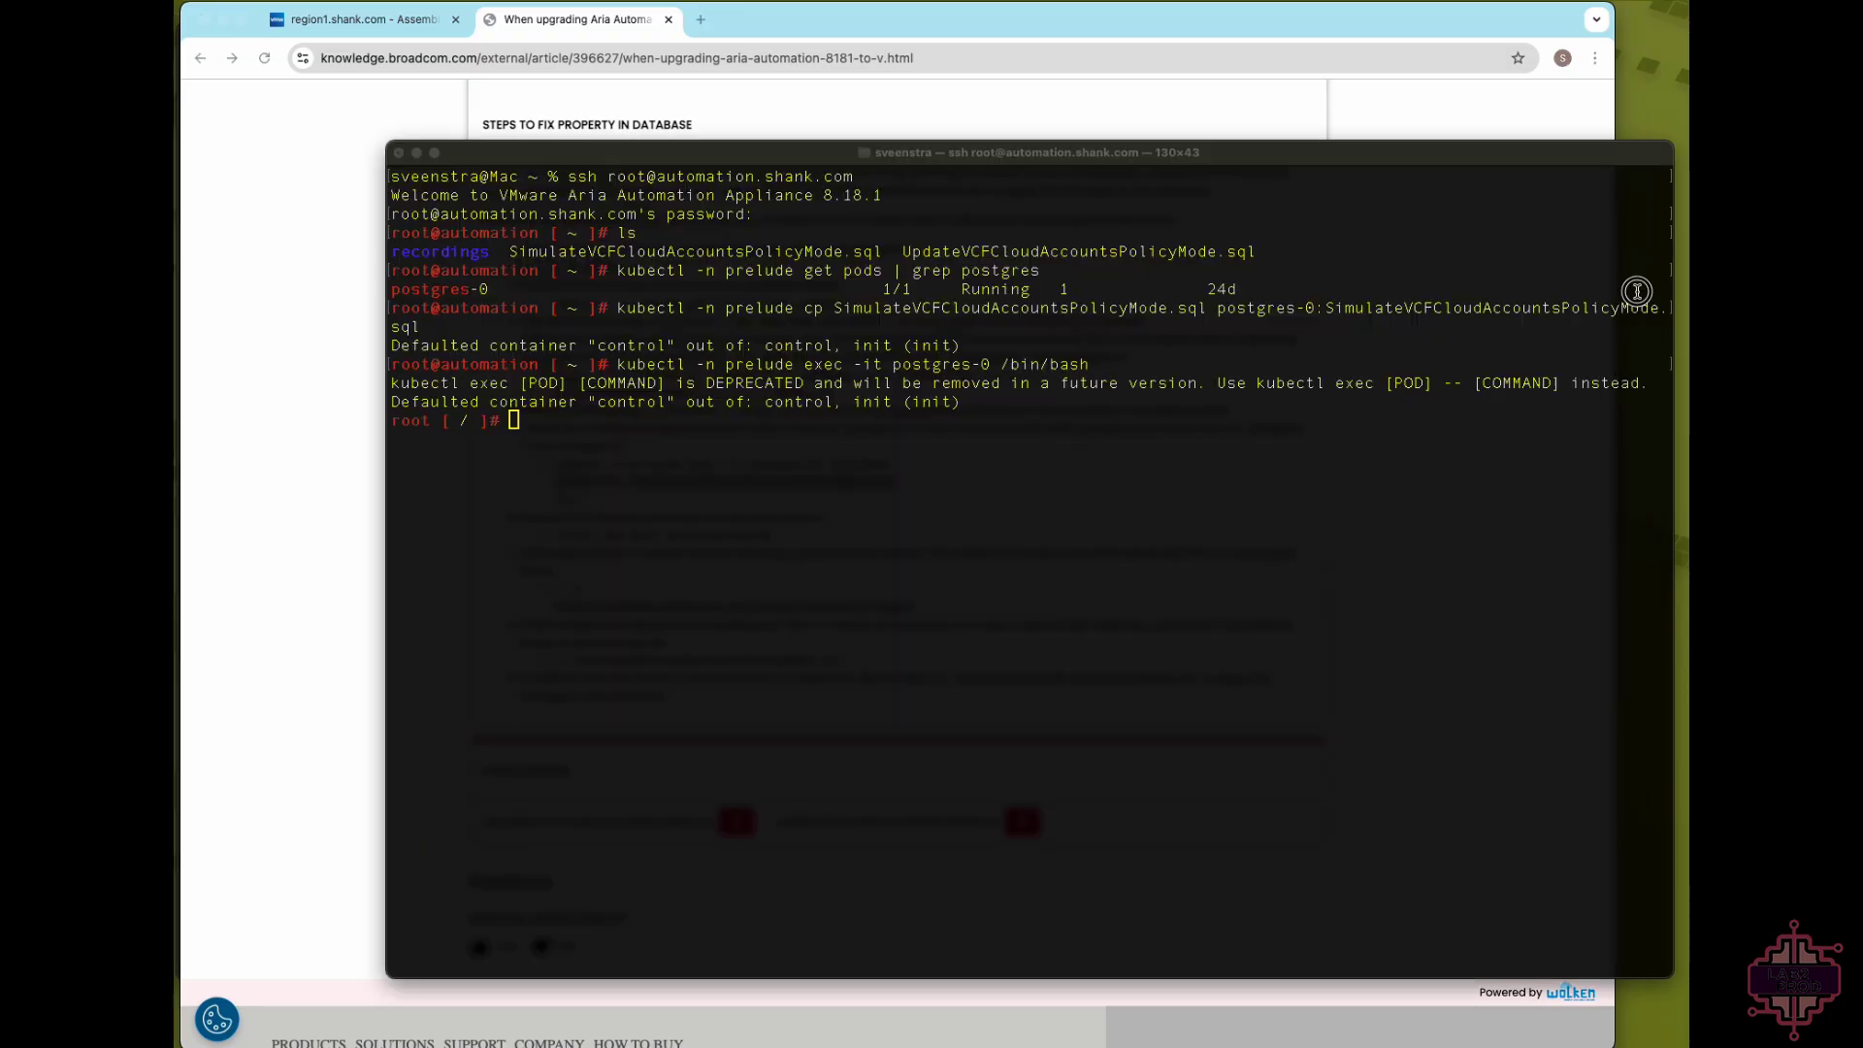
{"action": "key", "text": "super+v"}
{"action": "key", "text": "Return"}
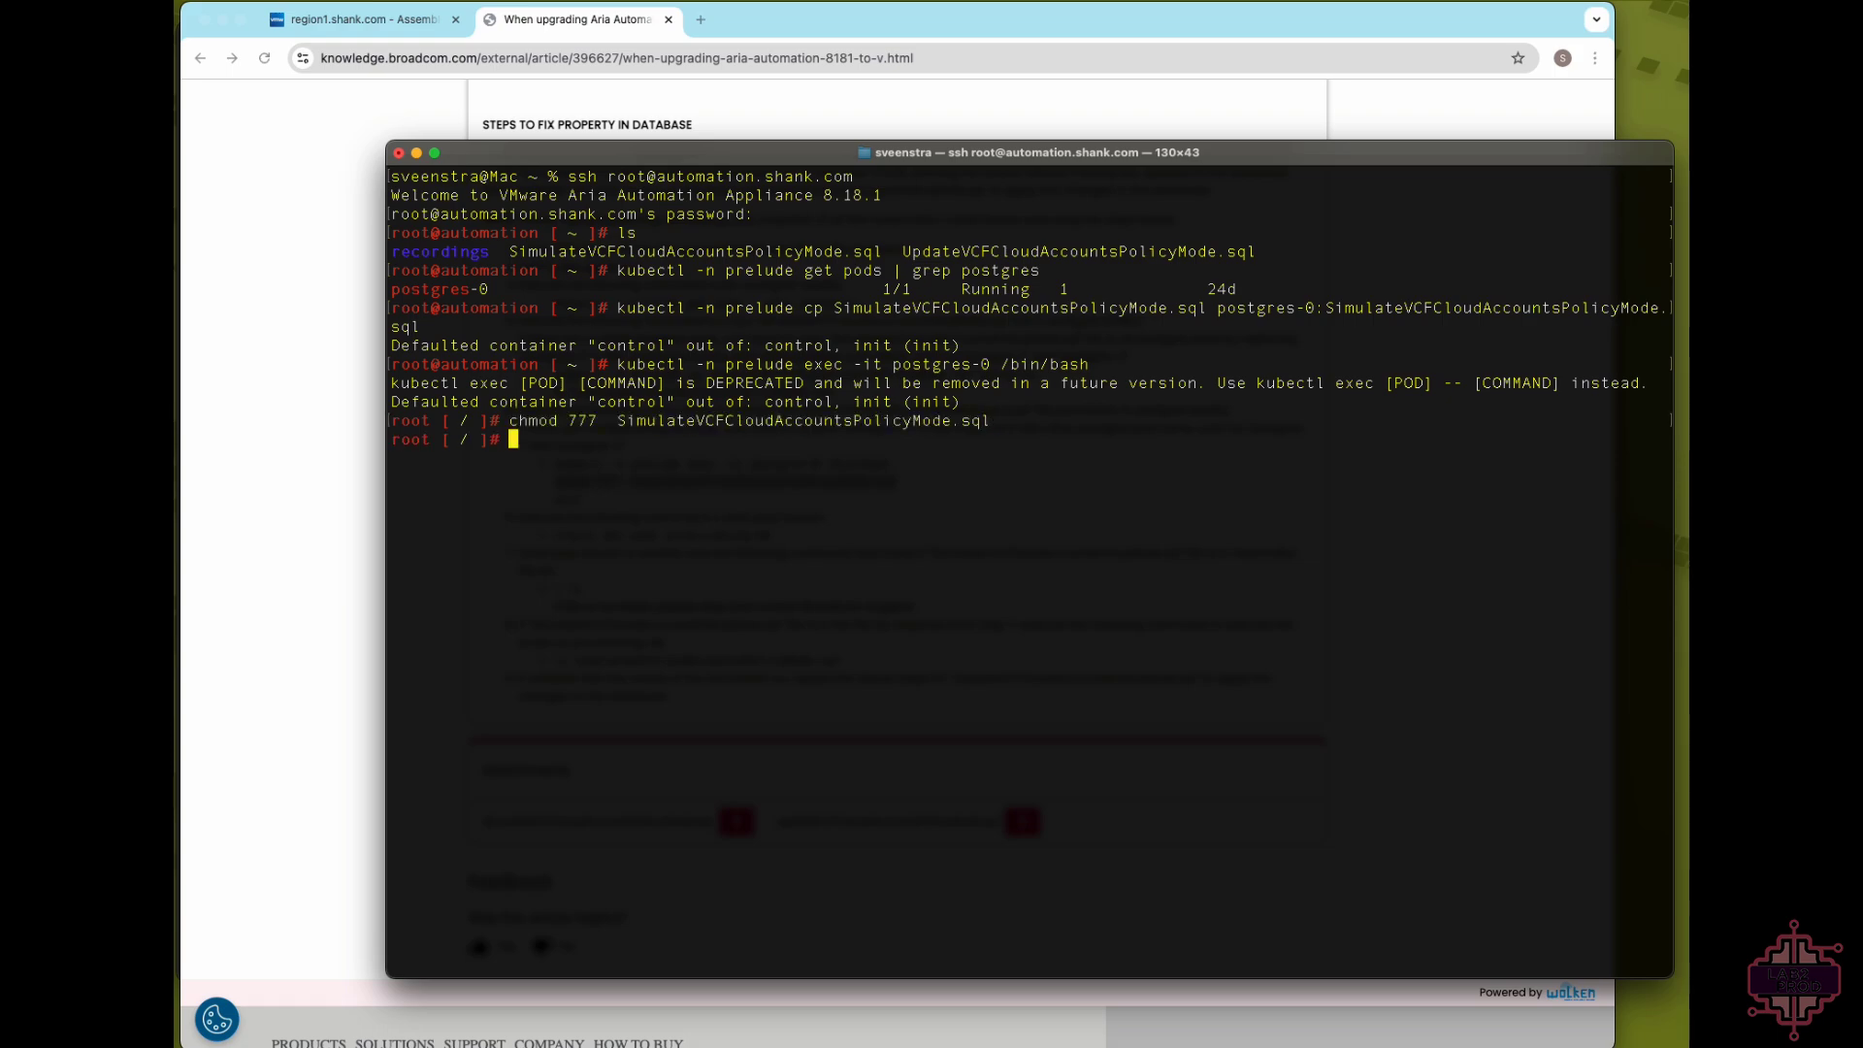
{"action": "type", "text": "exit"}
{"action": "key", "text": "Return"}
- Copy "vracli dev psql provisioning-db" from the article, run it in Terminal, and answer yes to start the psql session
{"action": "left_click", "coordinate": [283, 554]}
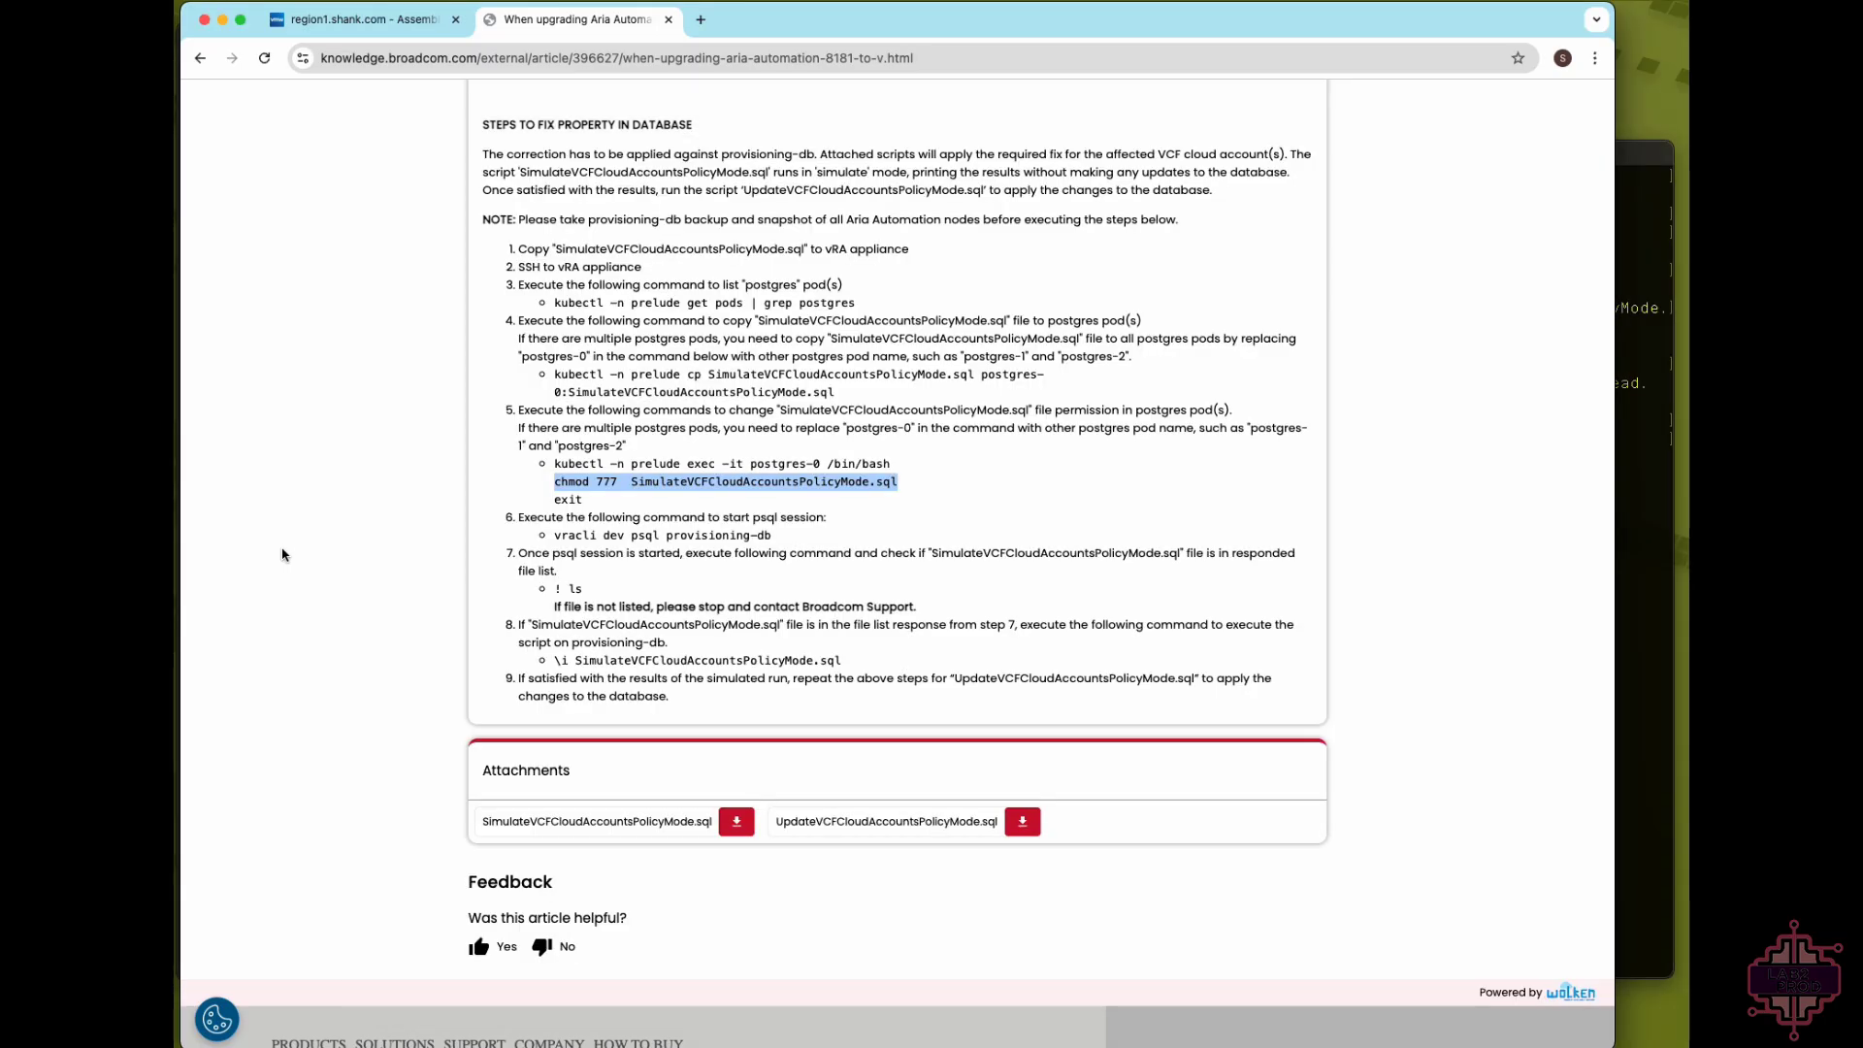
{"action": "scroll", "coordinate": [793, 505], "scroll_direction": "down", "scroll_amount": 2}
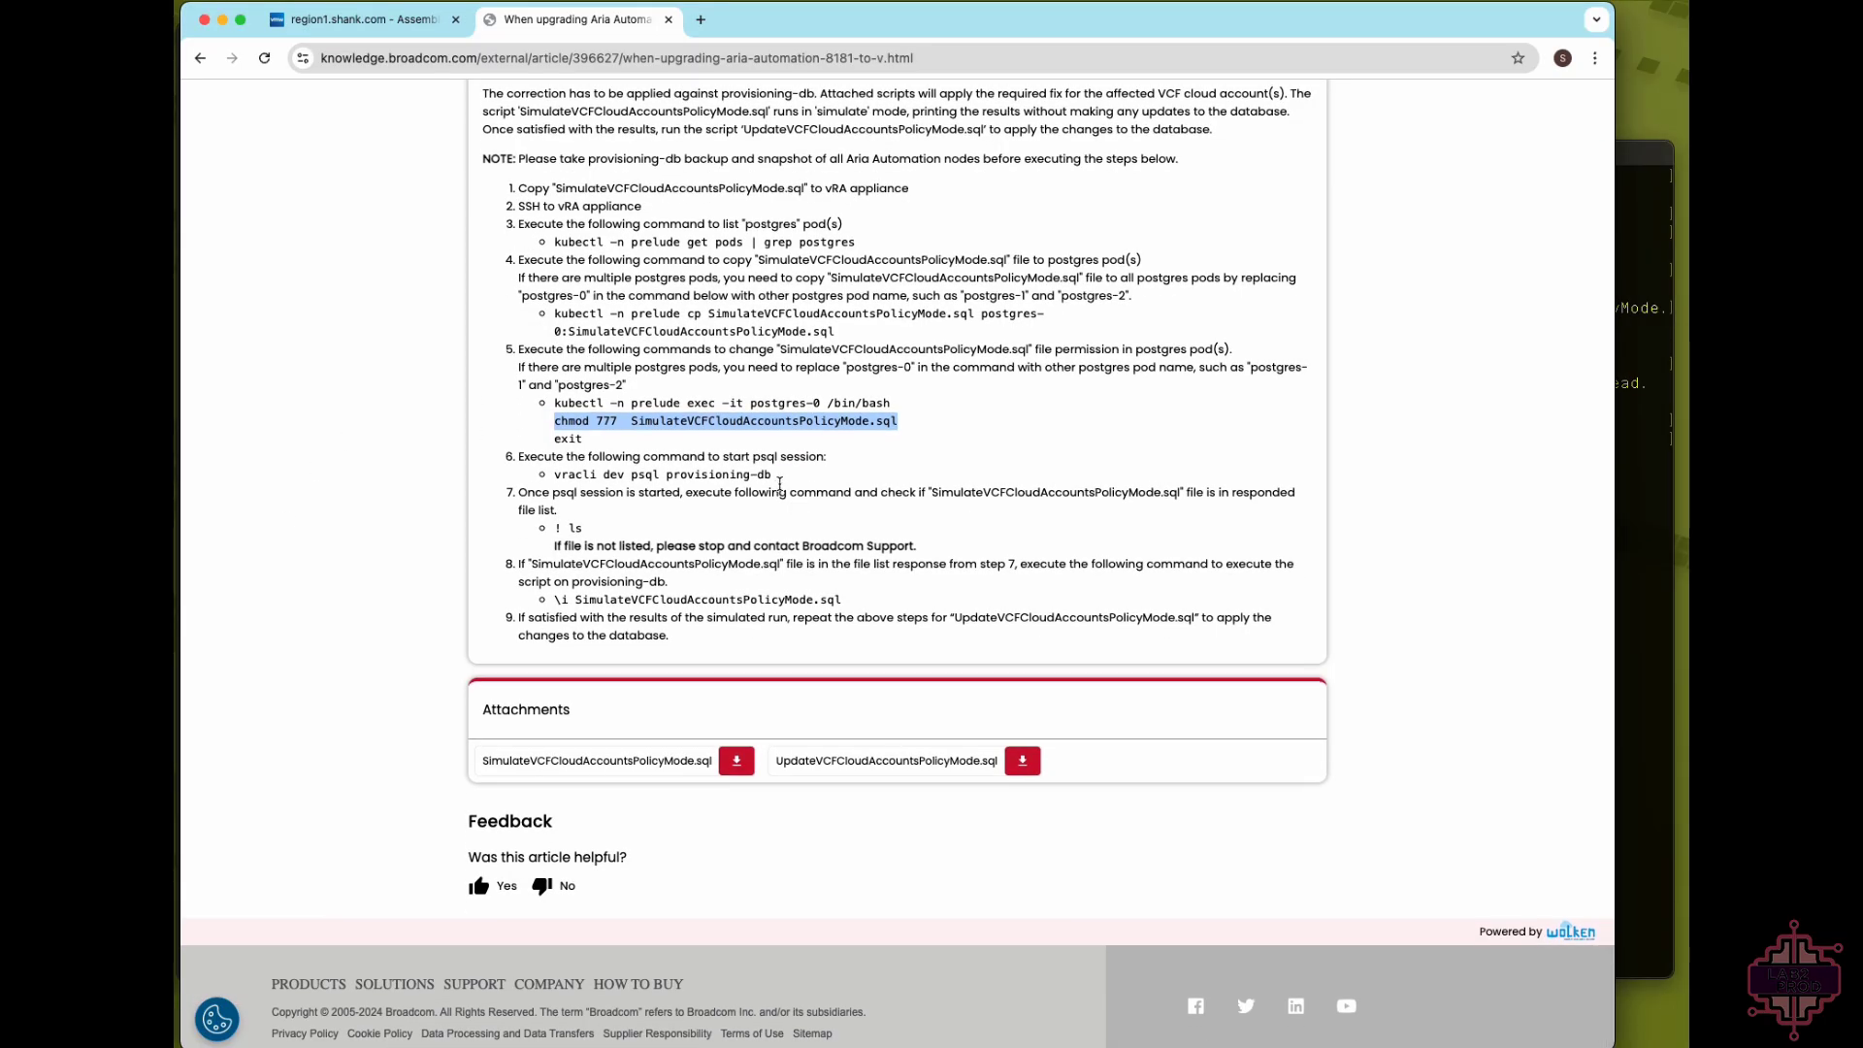
{"action": "left_click_drag", "start_coordinate": [773, 475], "coordinate": [545, 477]}
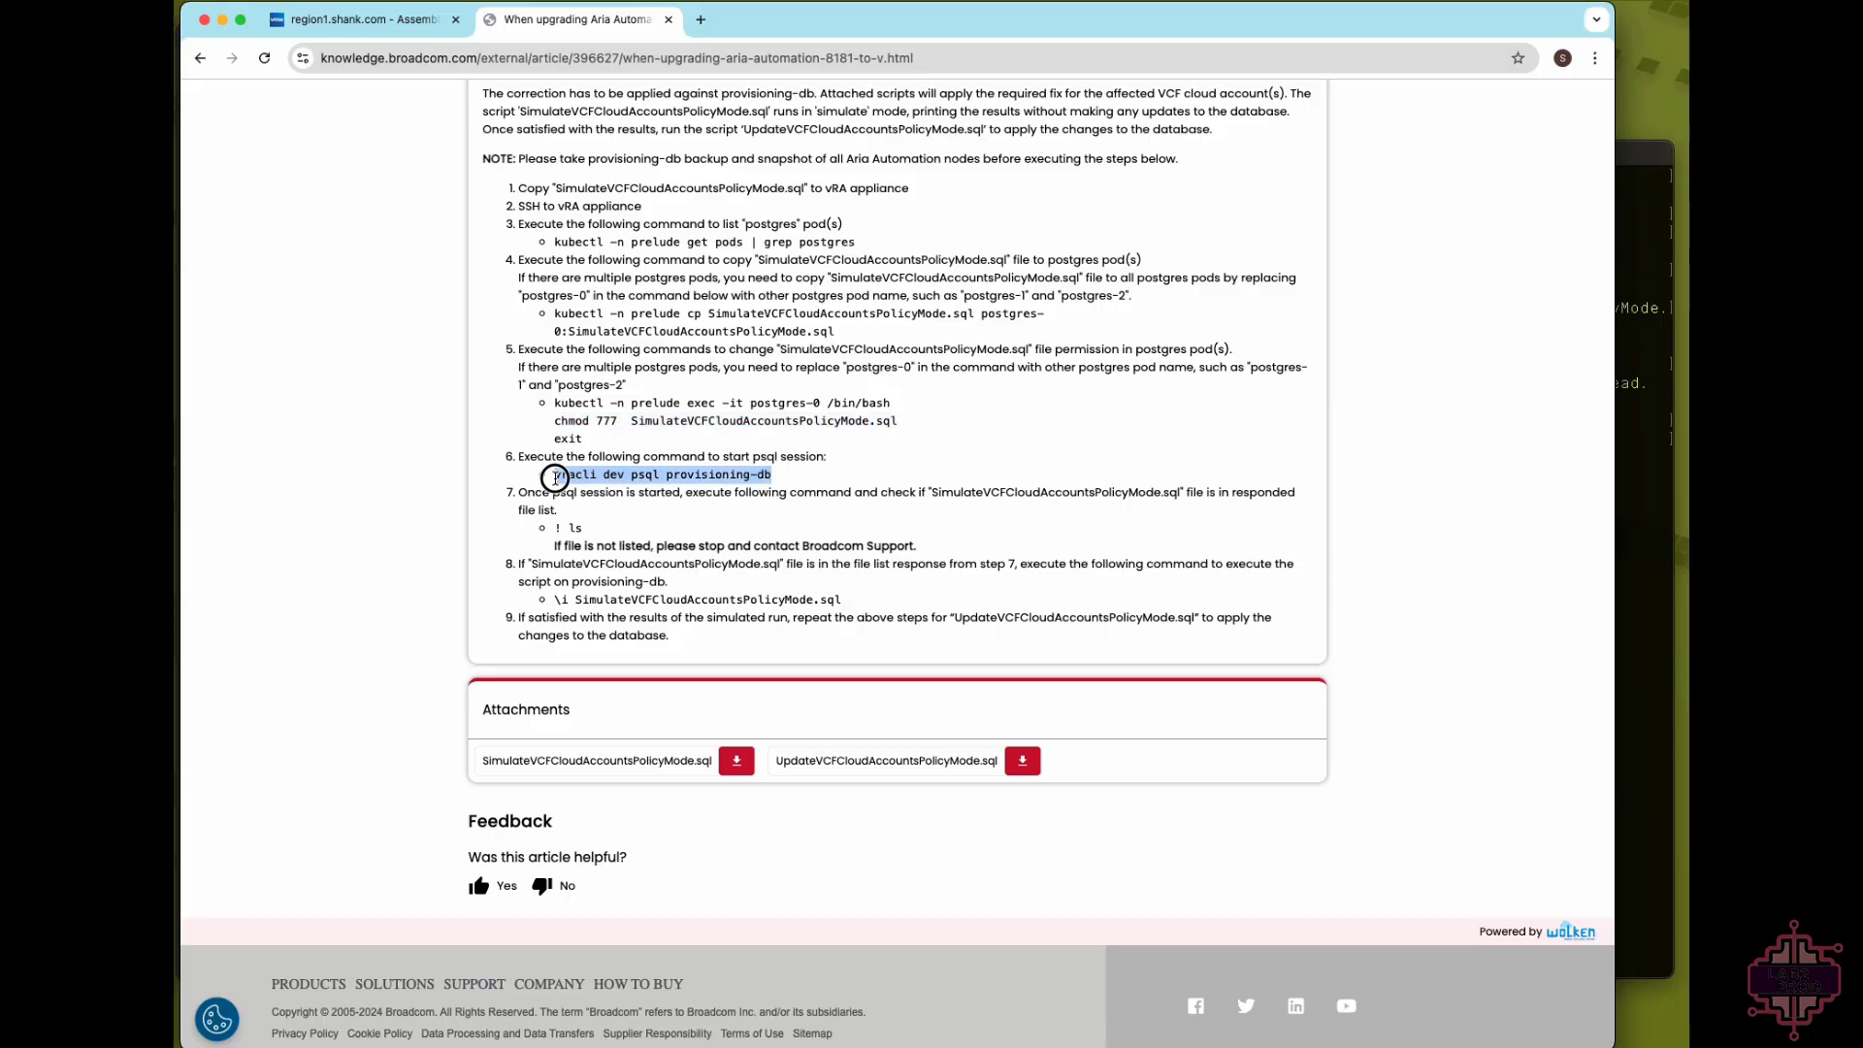
{"action": "right_click", "coordinate": [572, 476]}
{"action": "left_click", "coordinate": [587, 516]}
{"action": "left_click", "coordinate": [1631, 157]}
{"action": "key", "text": "super+v"}
{"action": "key", "text": "Return"}
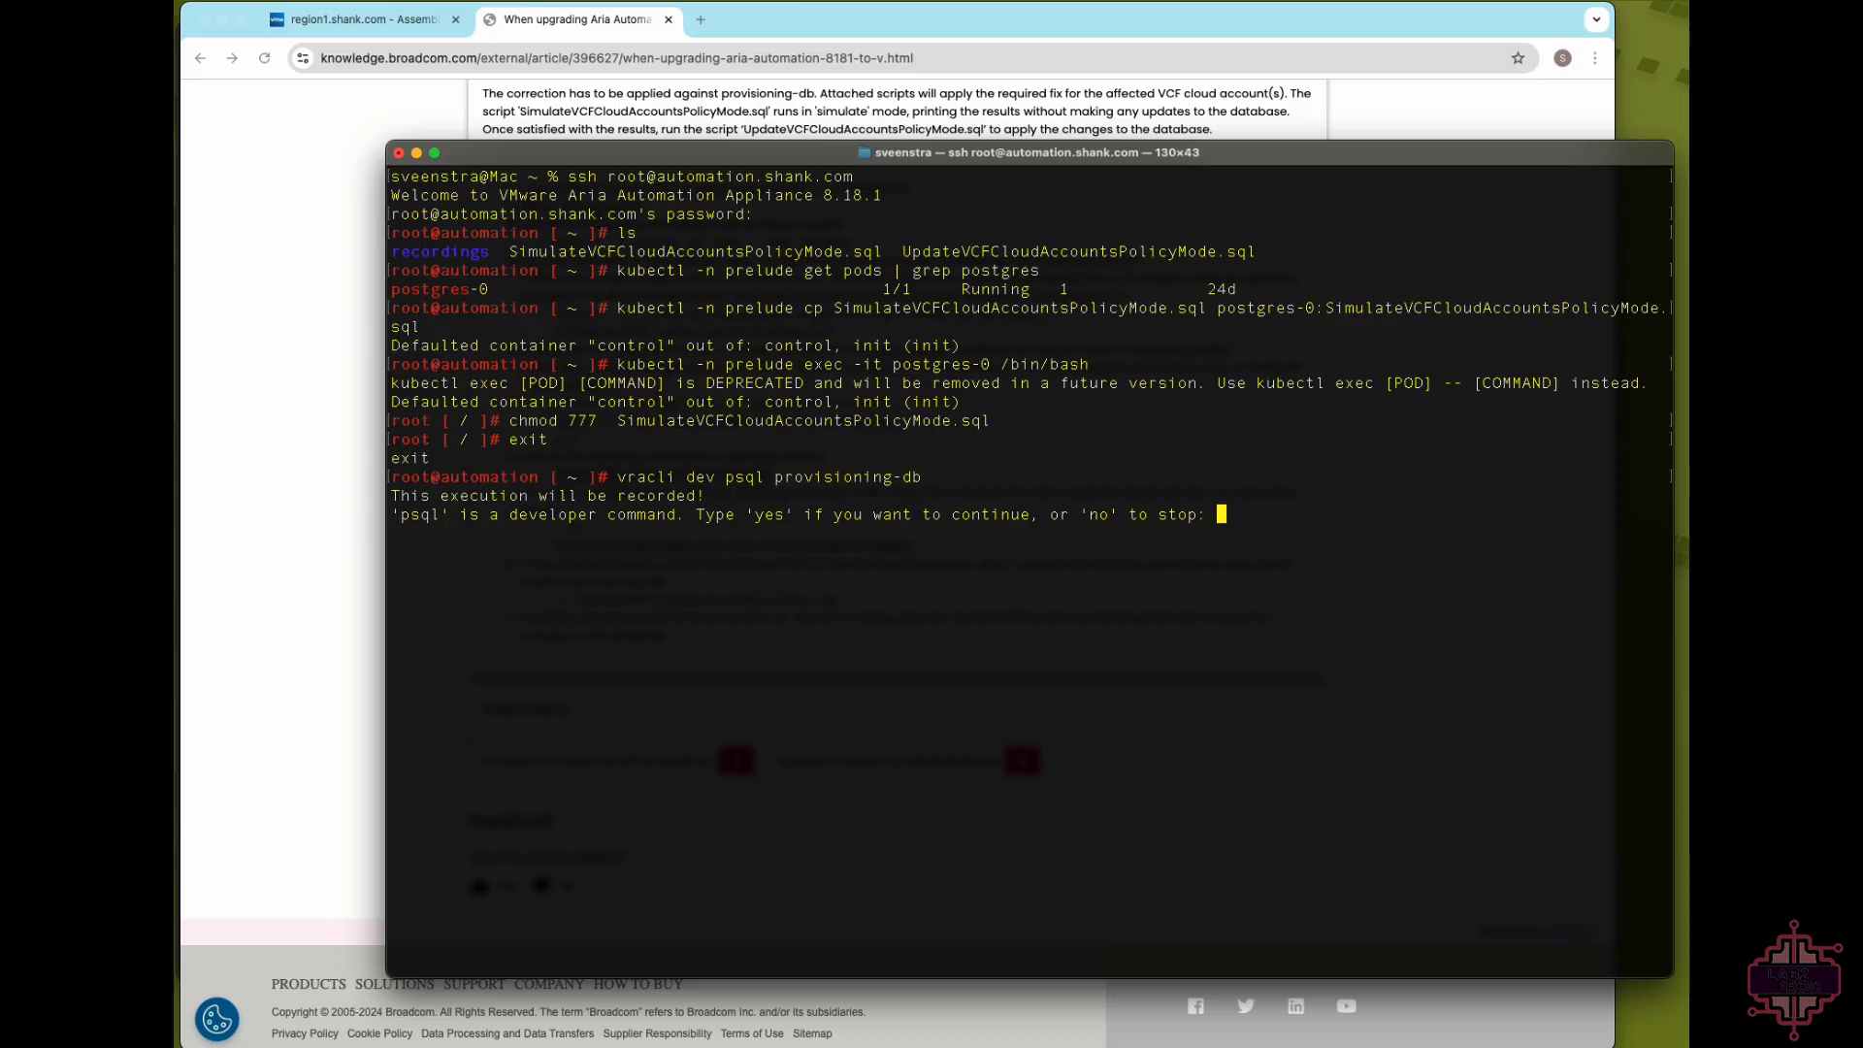
{"action": "type", "text": "yes"}
{"action": "key", "text": "Return"}
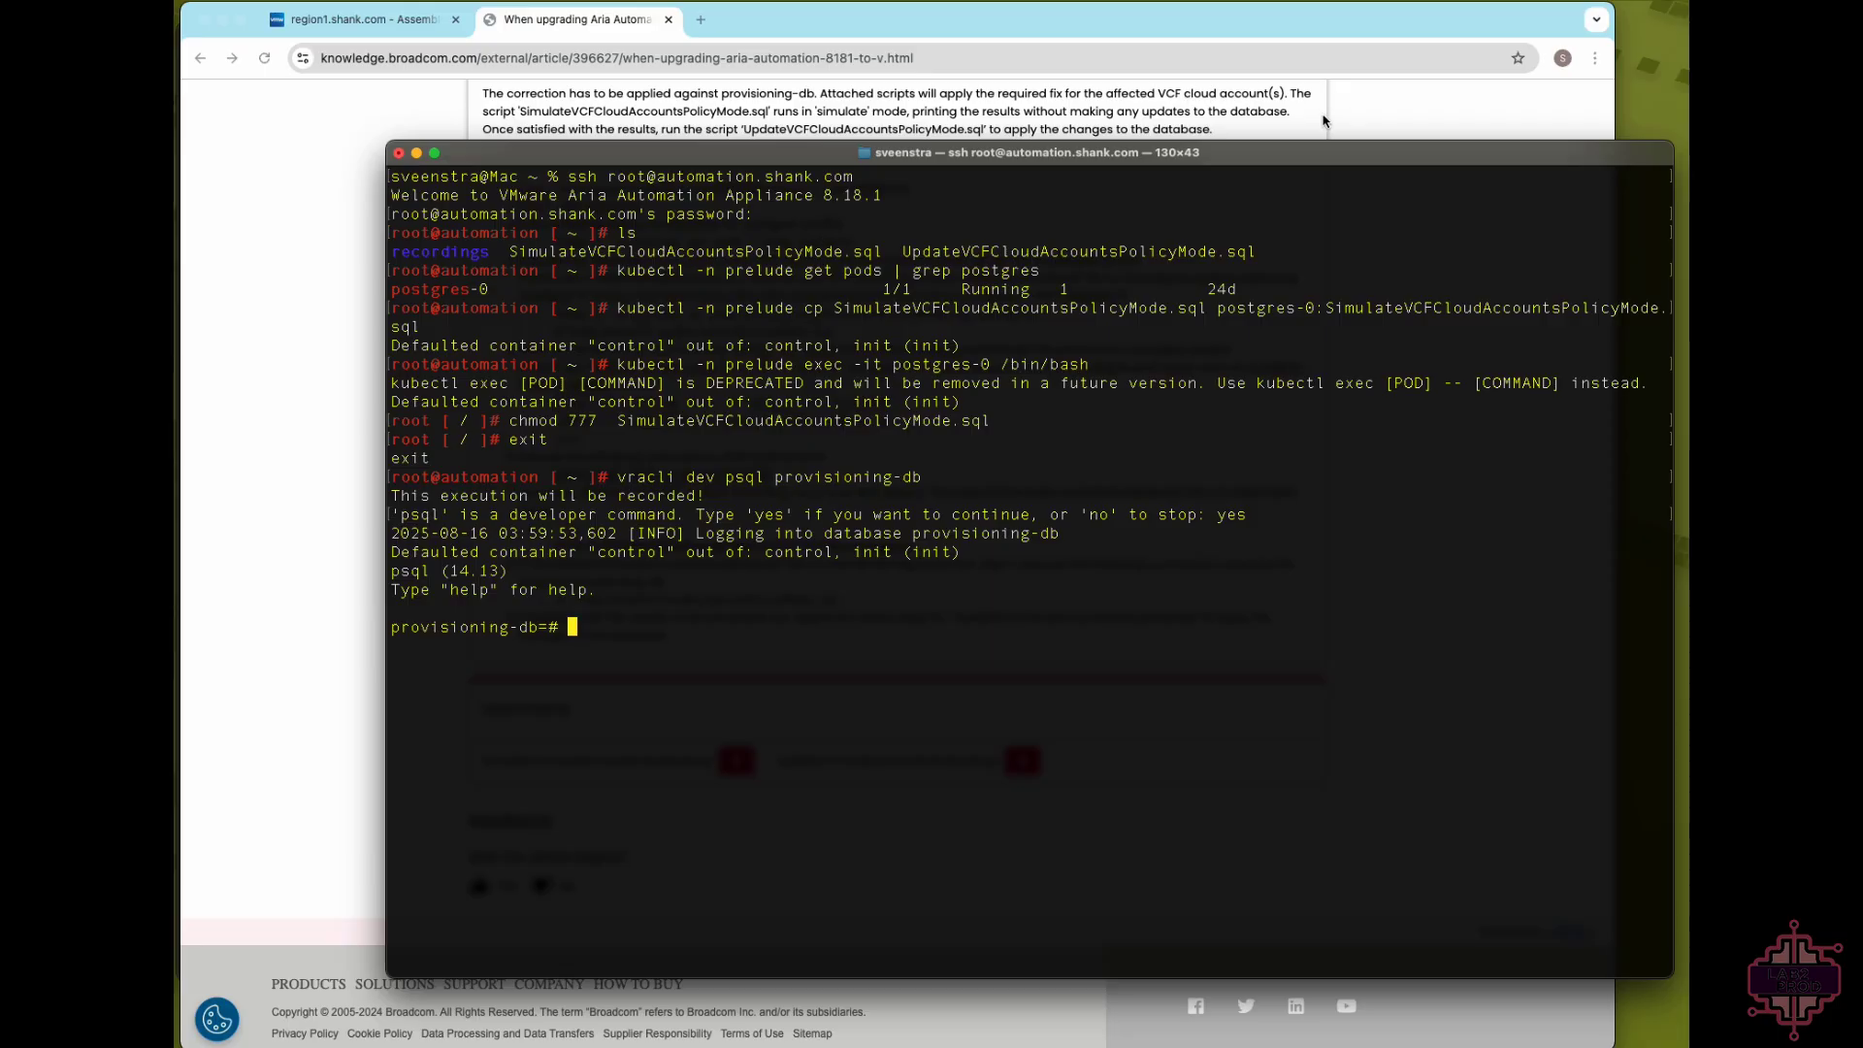
- Check the article's file-listing command and run "! ls" at the provisioning-db prompt in Terminal
{"action": "left_click_drag", "start_coordinate": [1328, 152], "coordinate": [1252, 145]}
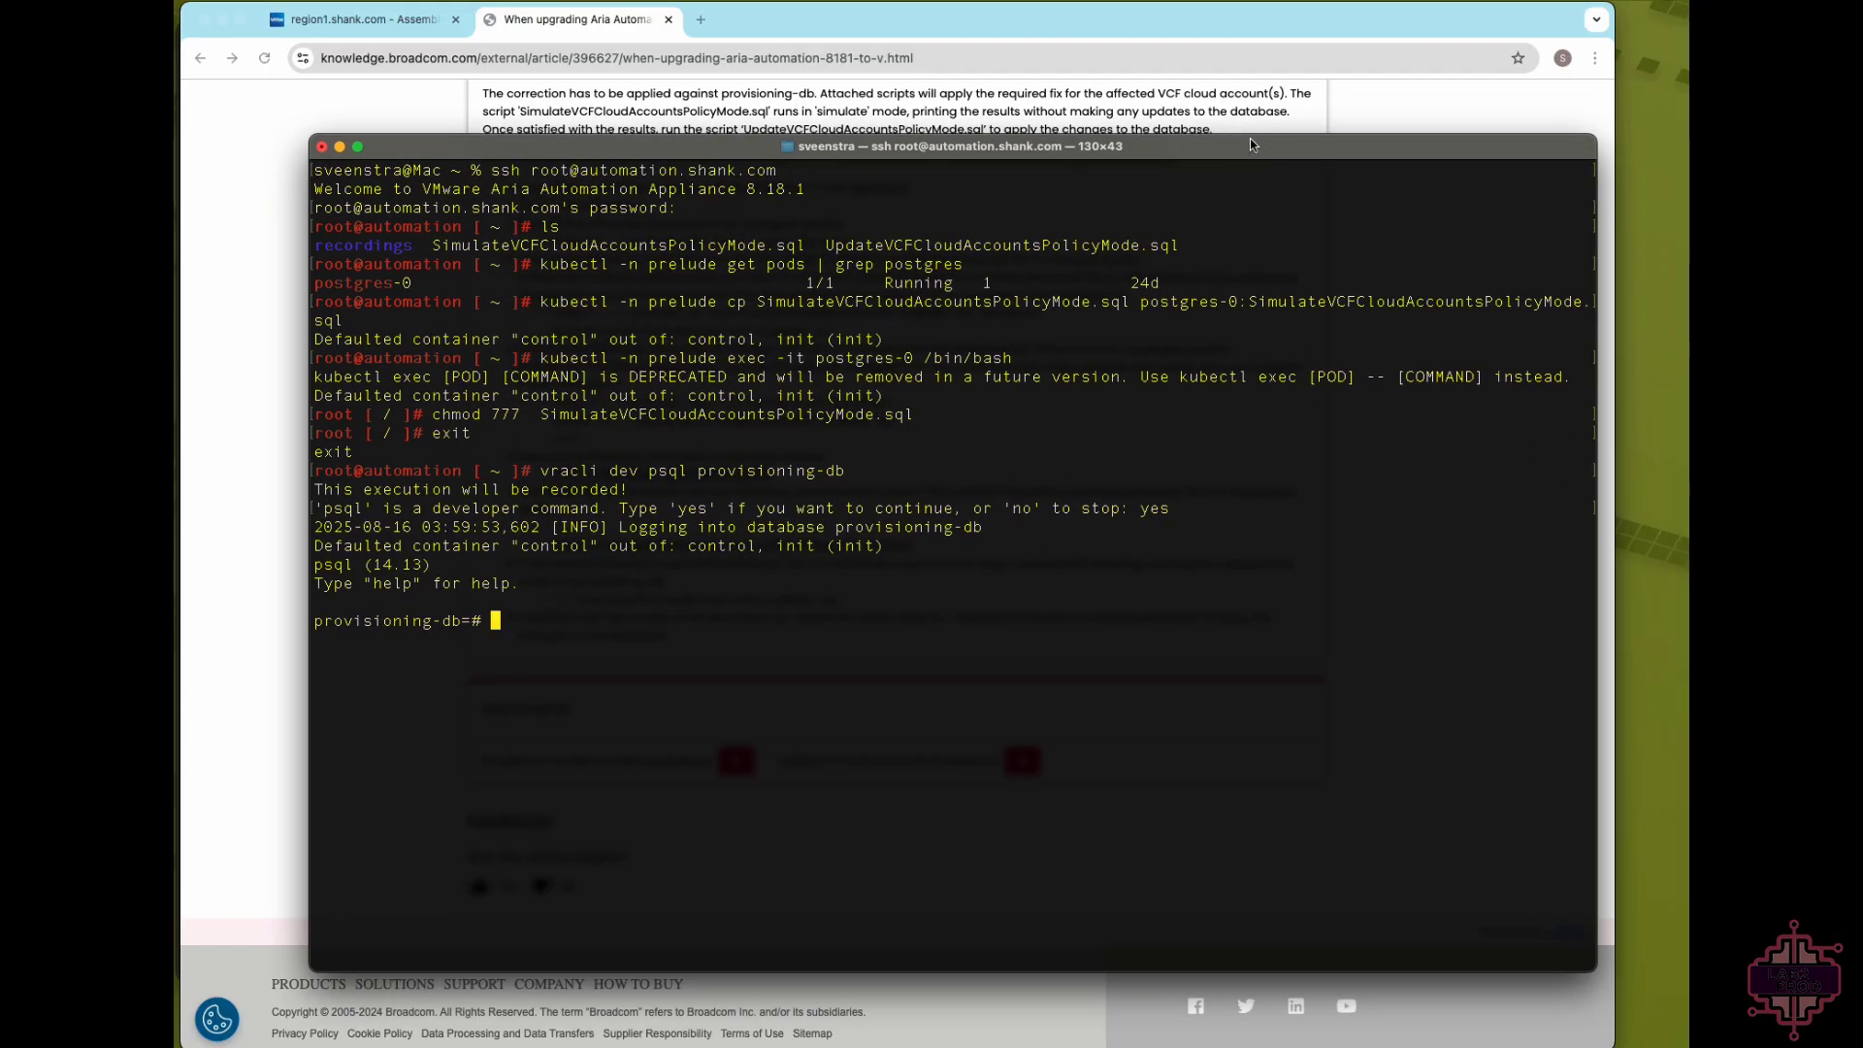
{"action": "left_click", "coordinate": [884, 20]}
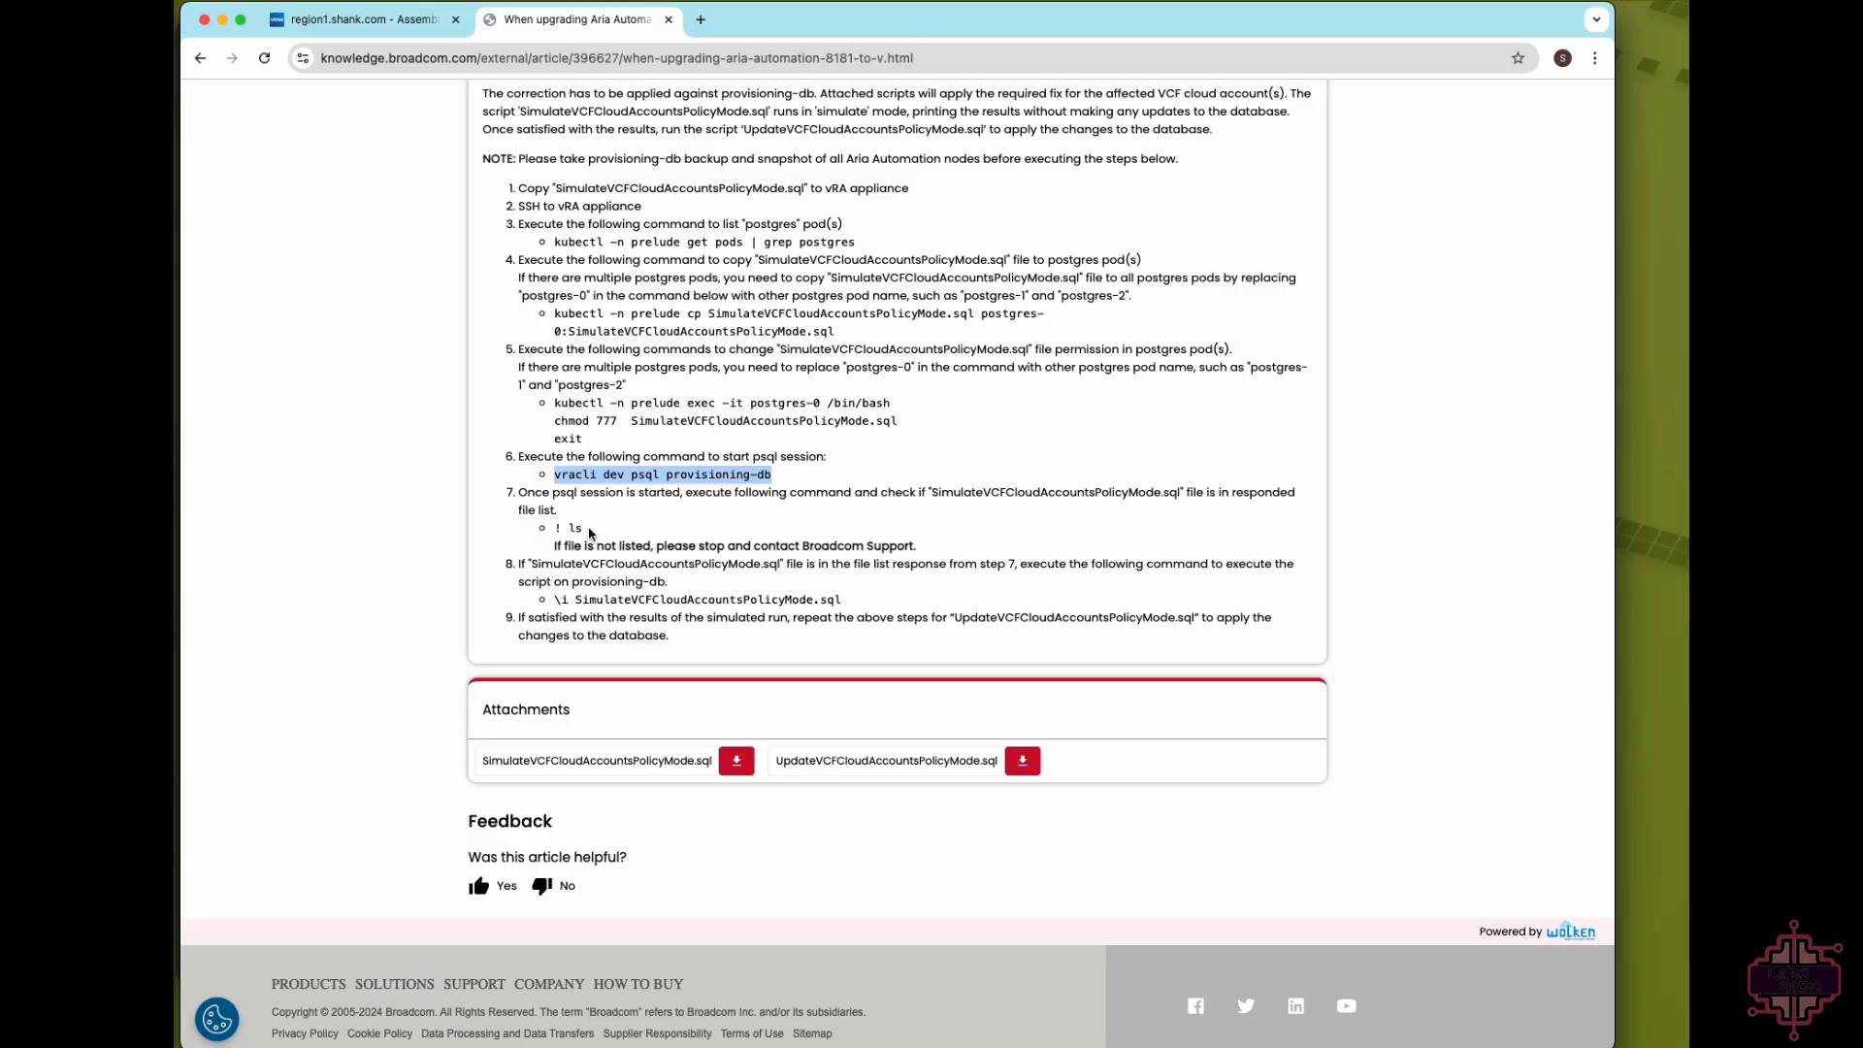
{"action": "mouse_move", "coordinate": [473, 1042]}
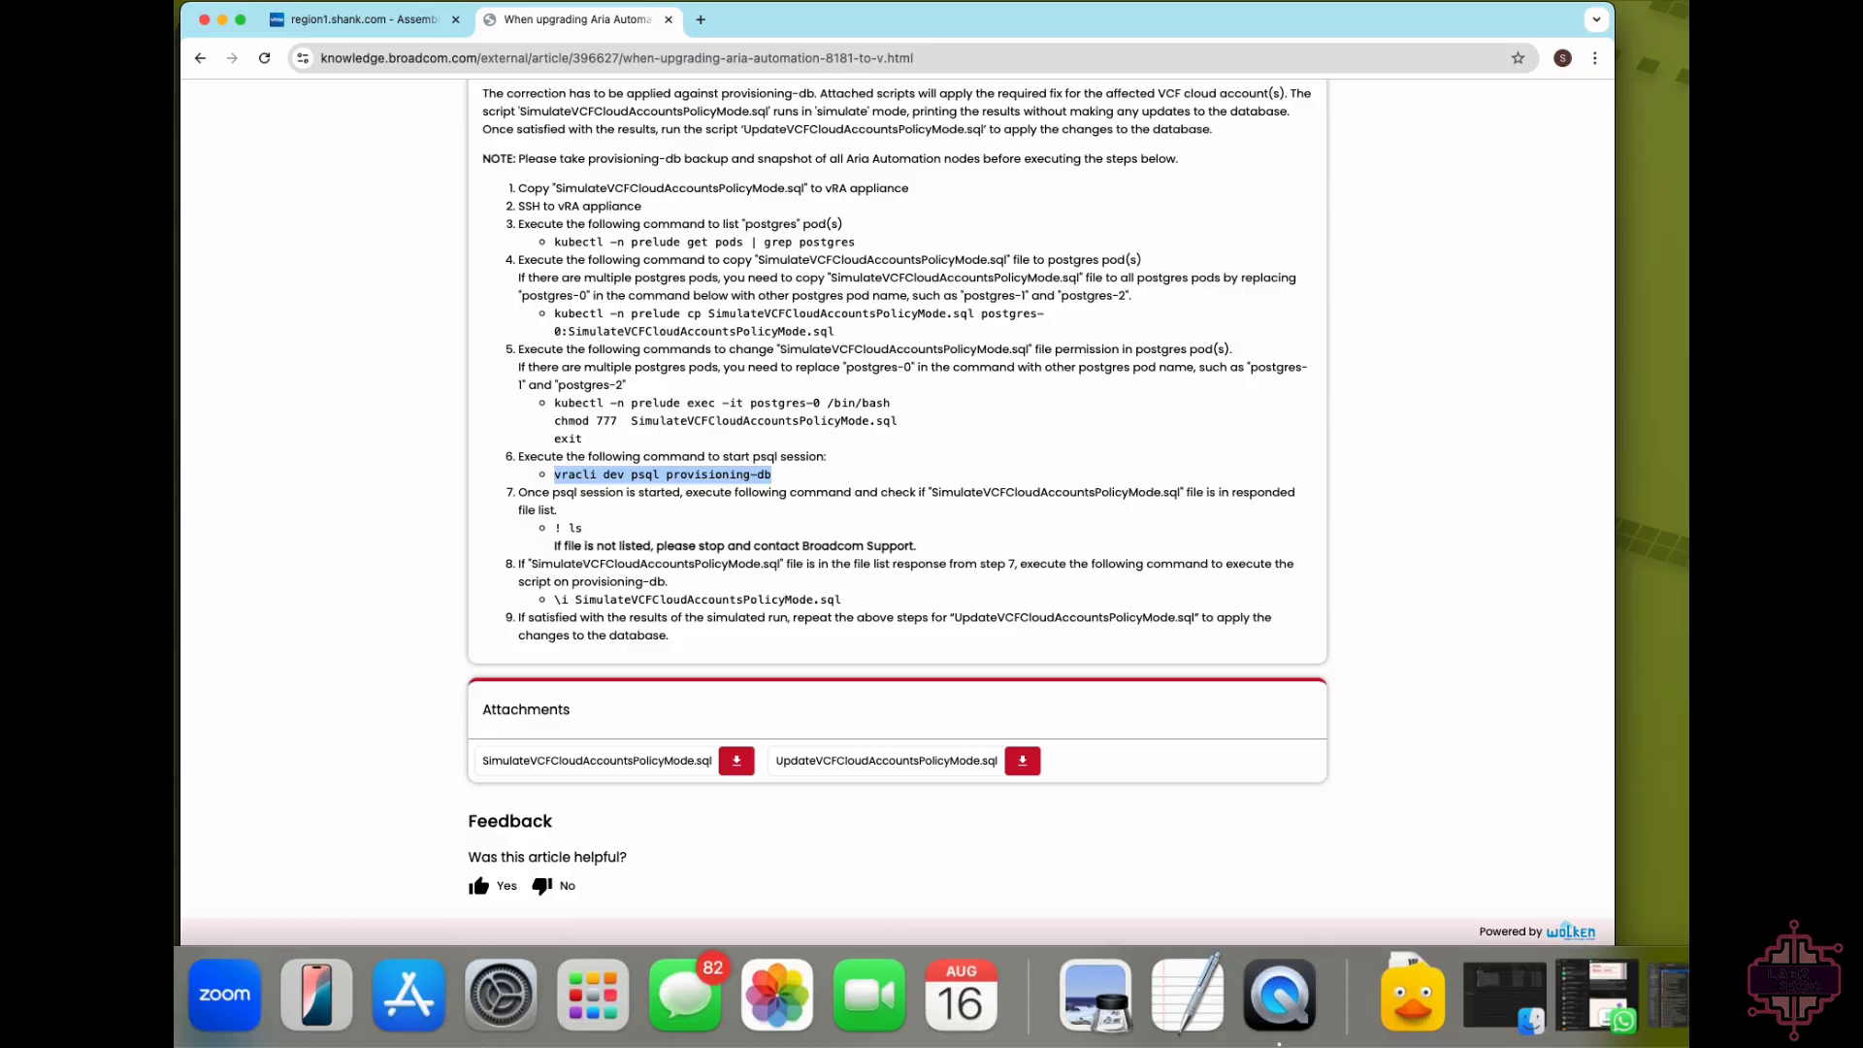
{"action": "key", "text": "super+Tab"}
{"action": "type", "text": "!"}
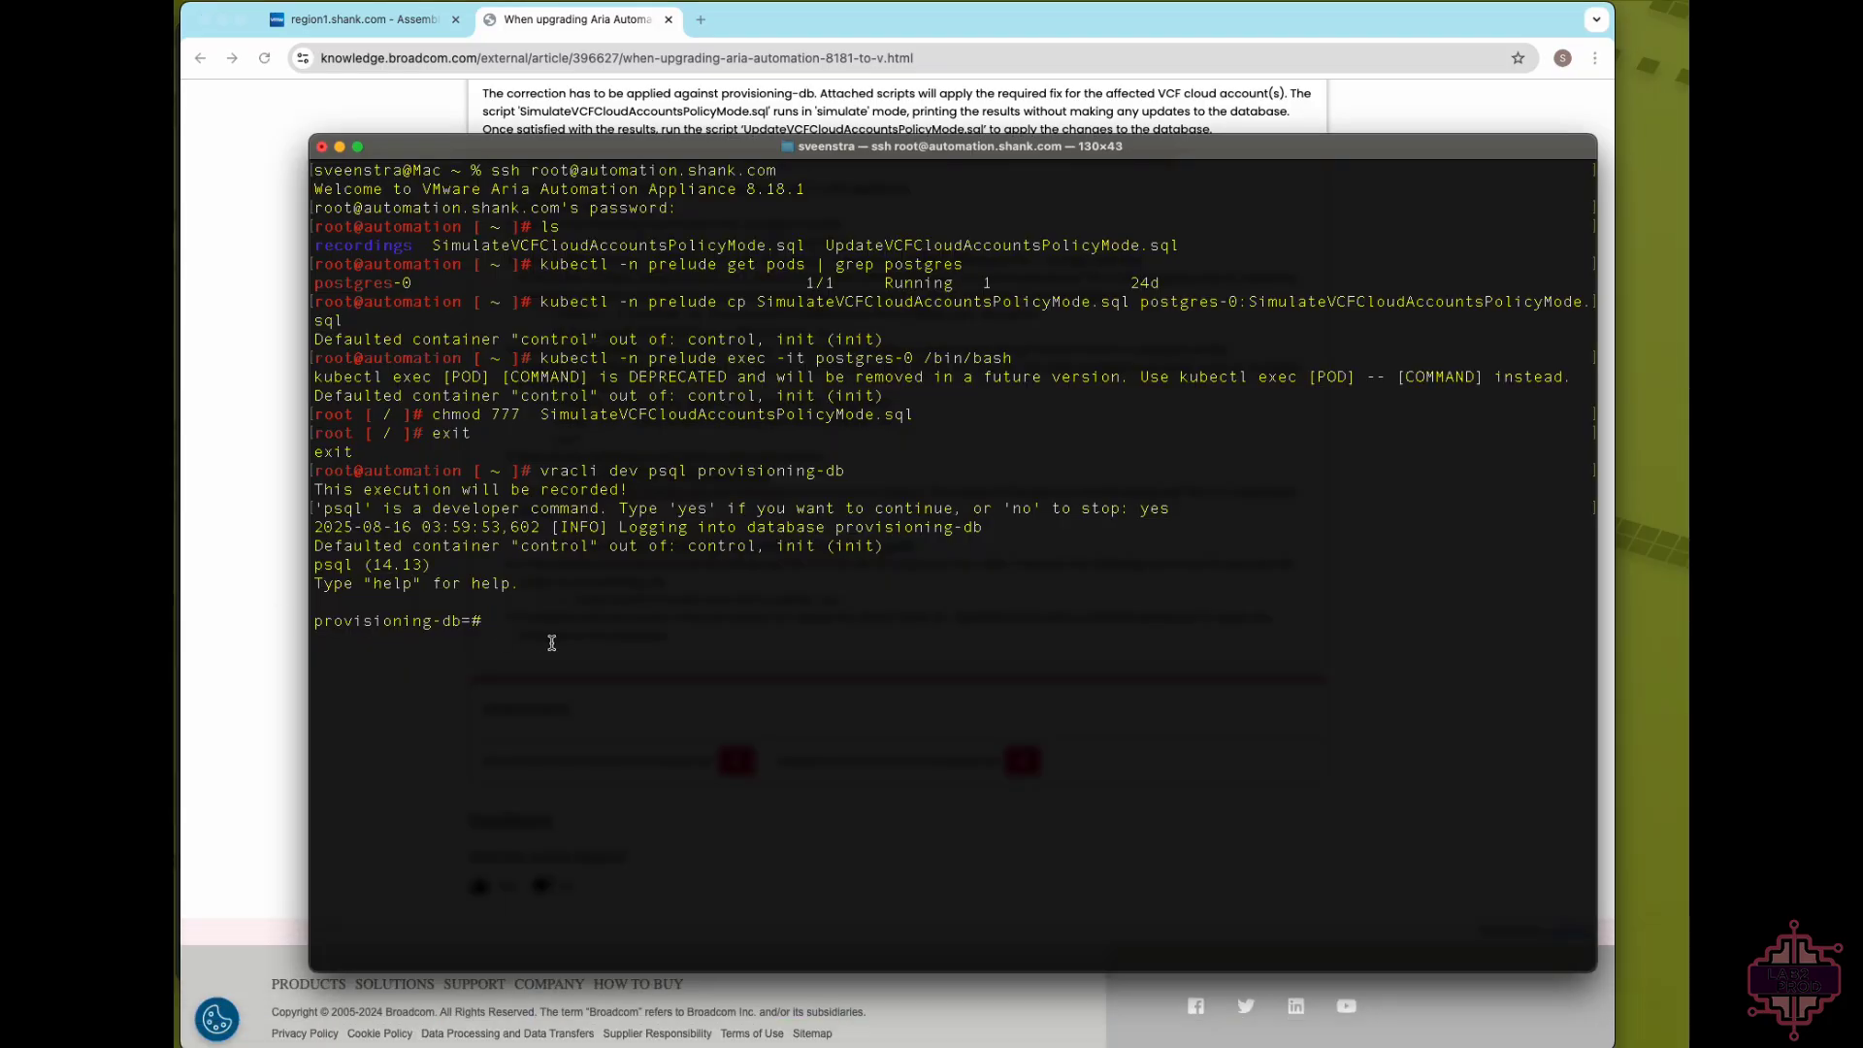
{"action": "type", "text": " ls"}
{"action": "key", "text": "Return"}
- Copy "\i SimulateVCFCloudAccountsPolicyMode.sql" from the Broadcom article and run it at the provisioning-db prompt in Terminal
{"action": "left_click", "coordinate": [1069, 147]}
{"action": "left_click_drag", "start_coordinate": [1069, 146], "coordinate": [1112, 110]}
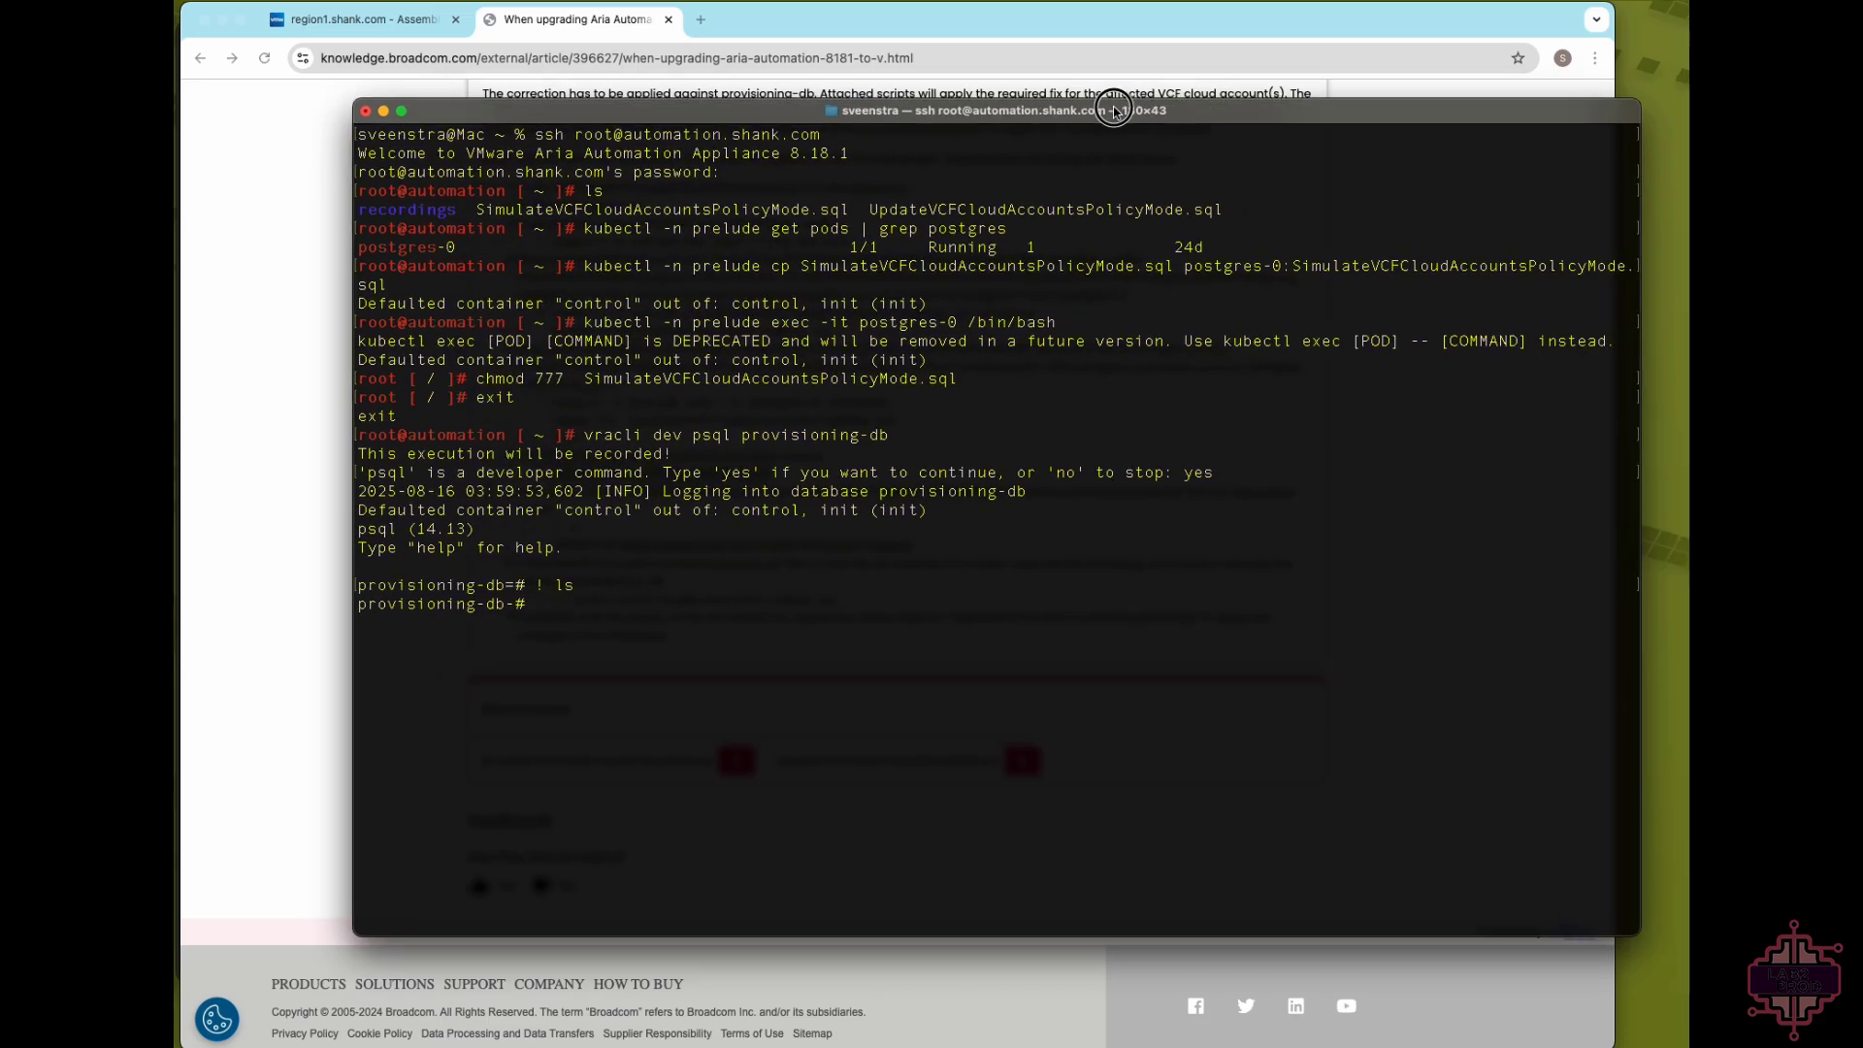
{"action": "left_click", "coordinate": [297, 568]}
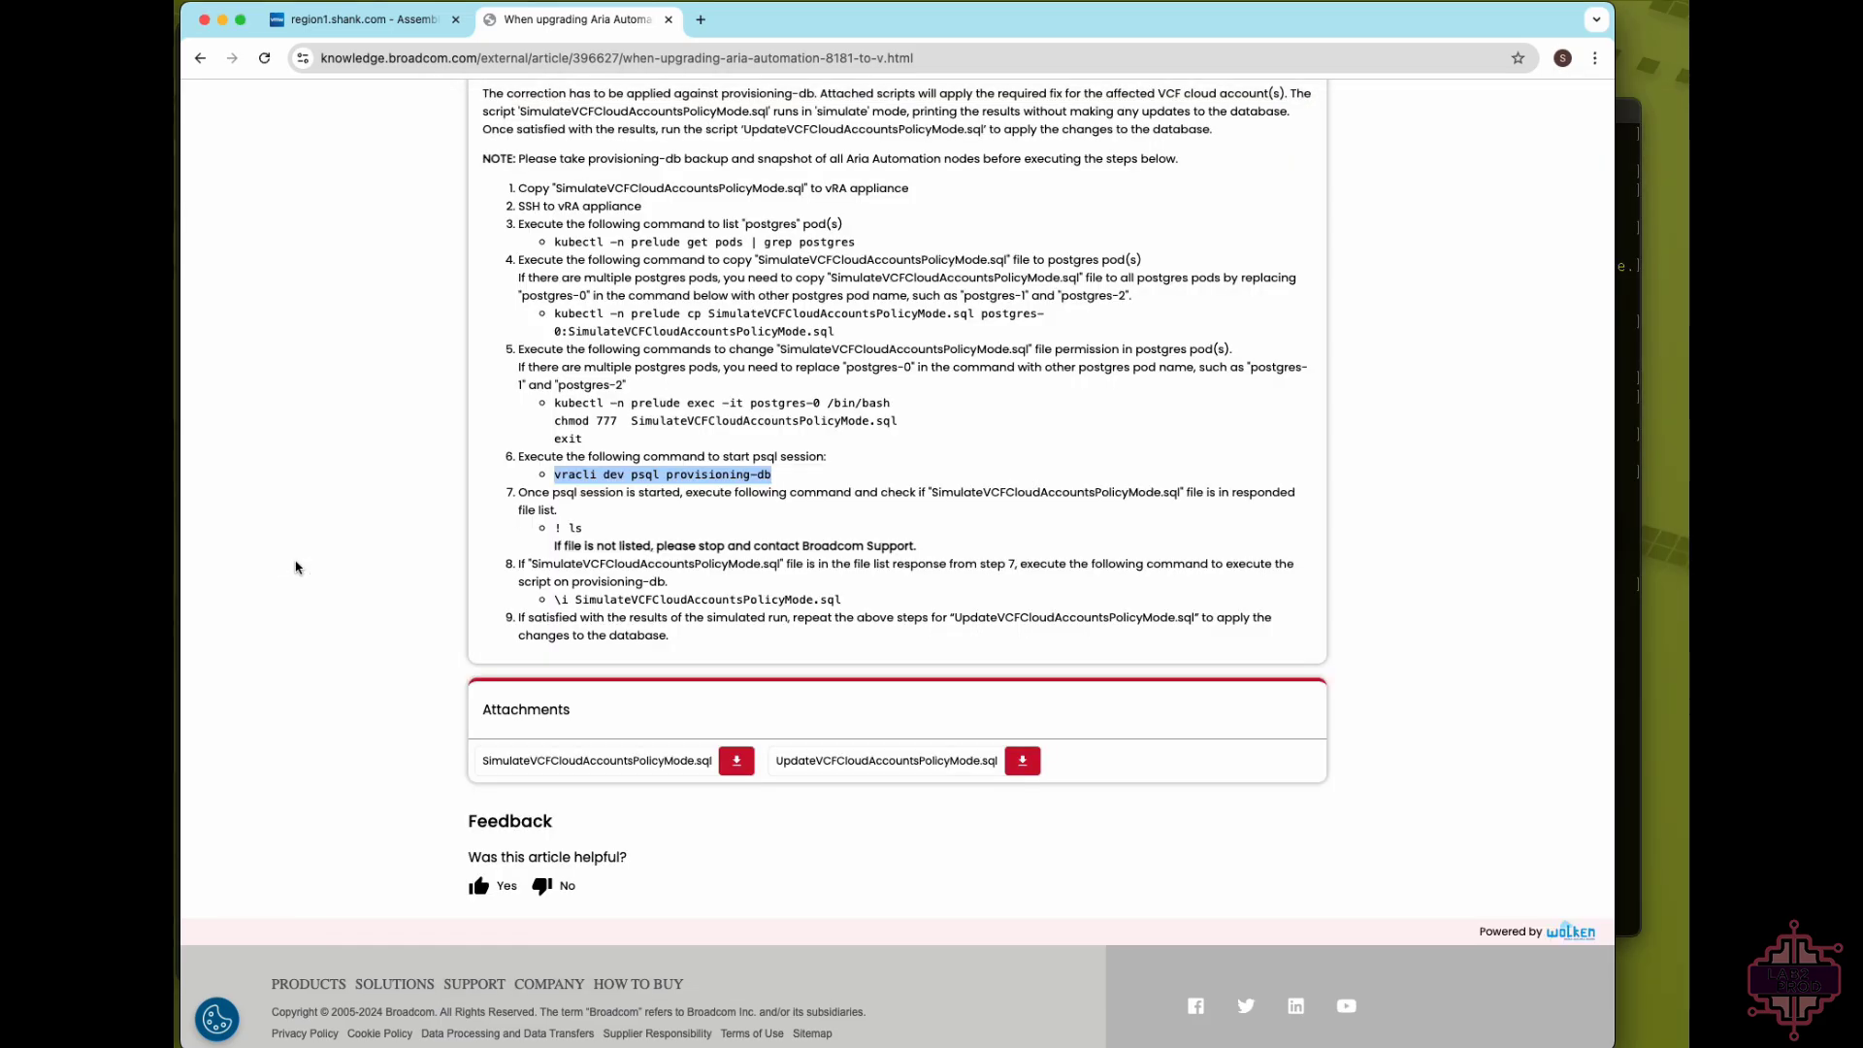
{"action": "left_click_drag", "start_coordinate": [844, 600], "coordinate": [552, 599]}
{"action": "right_click", "coordinate": [586, 599]}
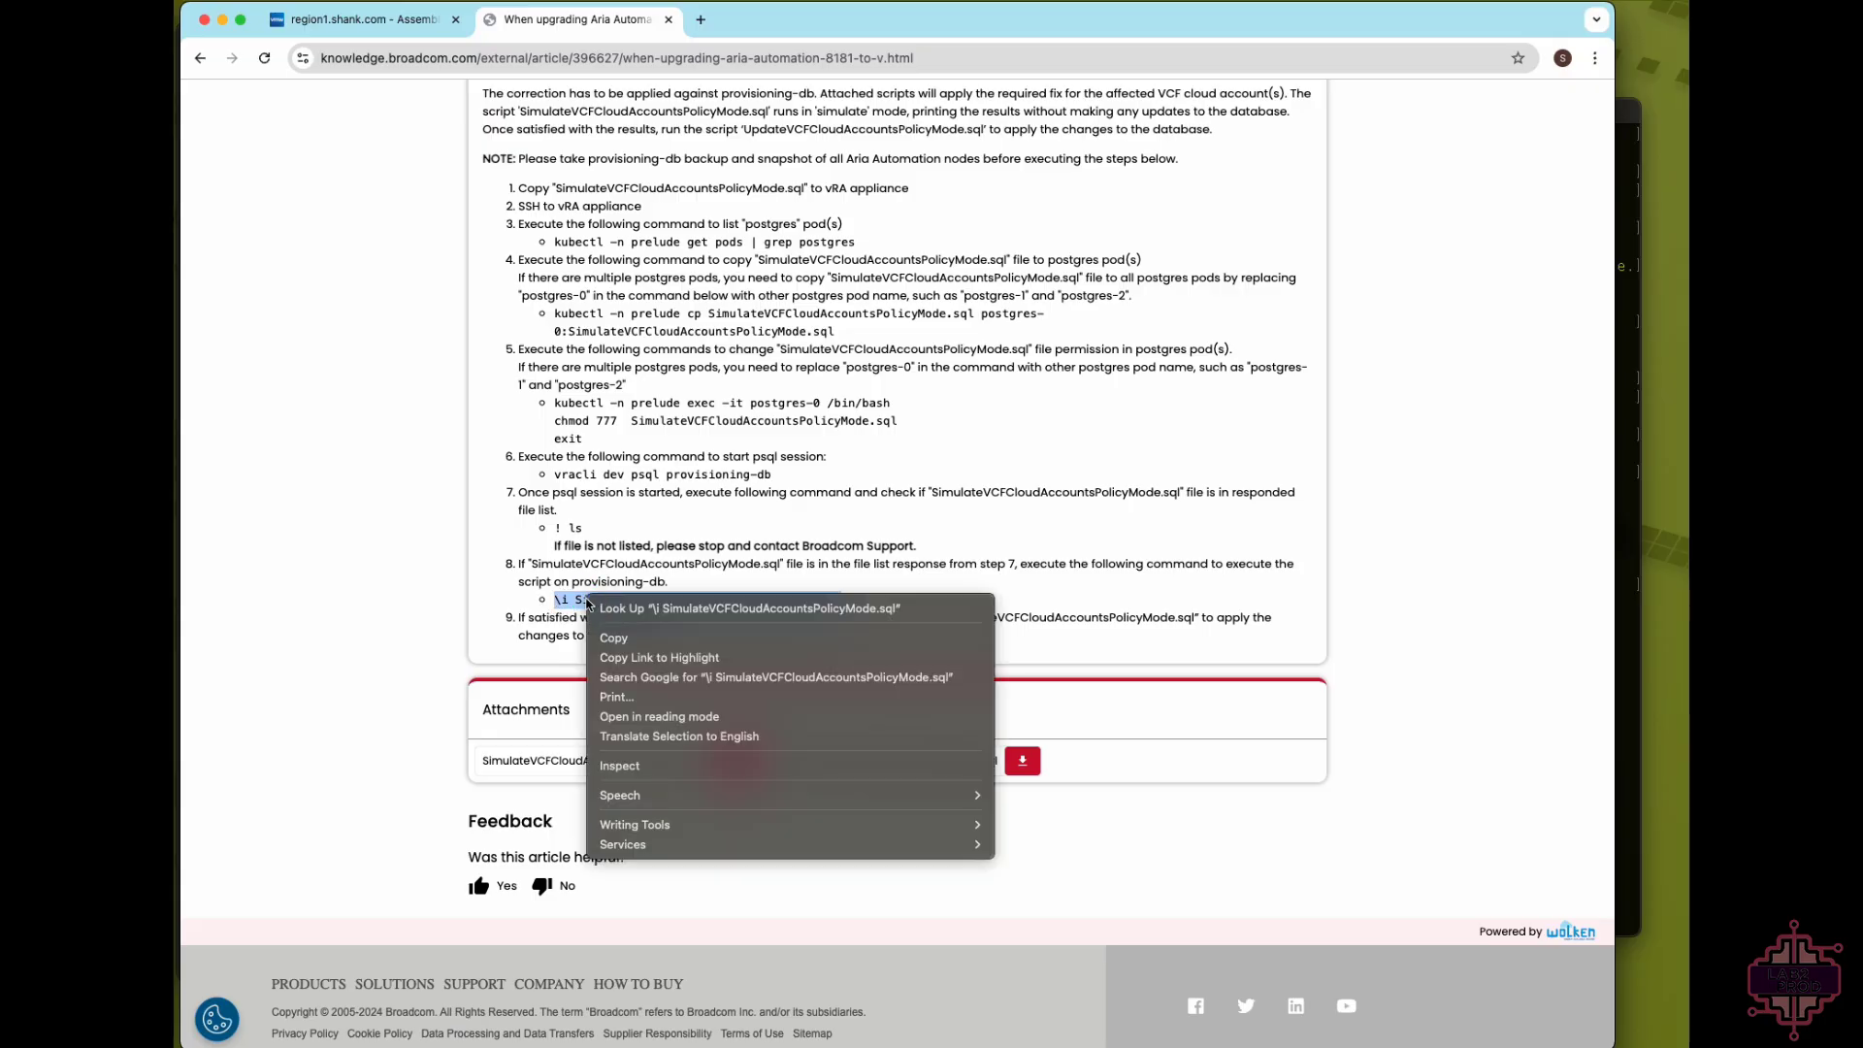
{"action": "left_click", "coordinate": [620, 633]}
{"action": "mouse_move", "coordinate": [1019, 1046]}
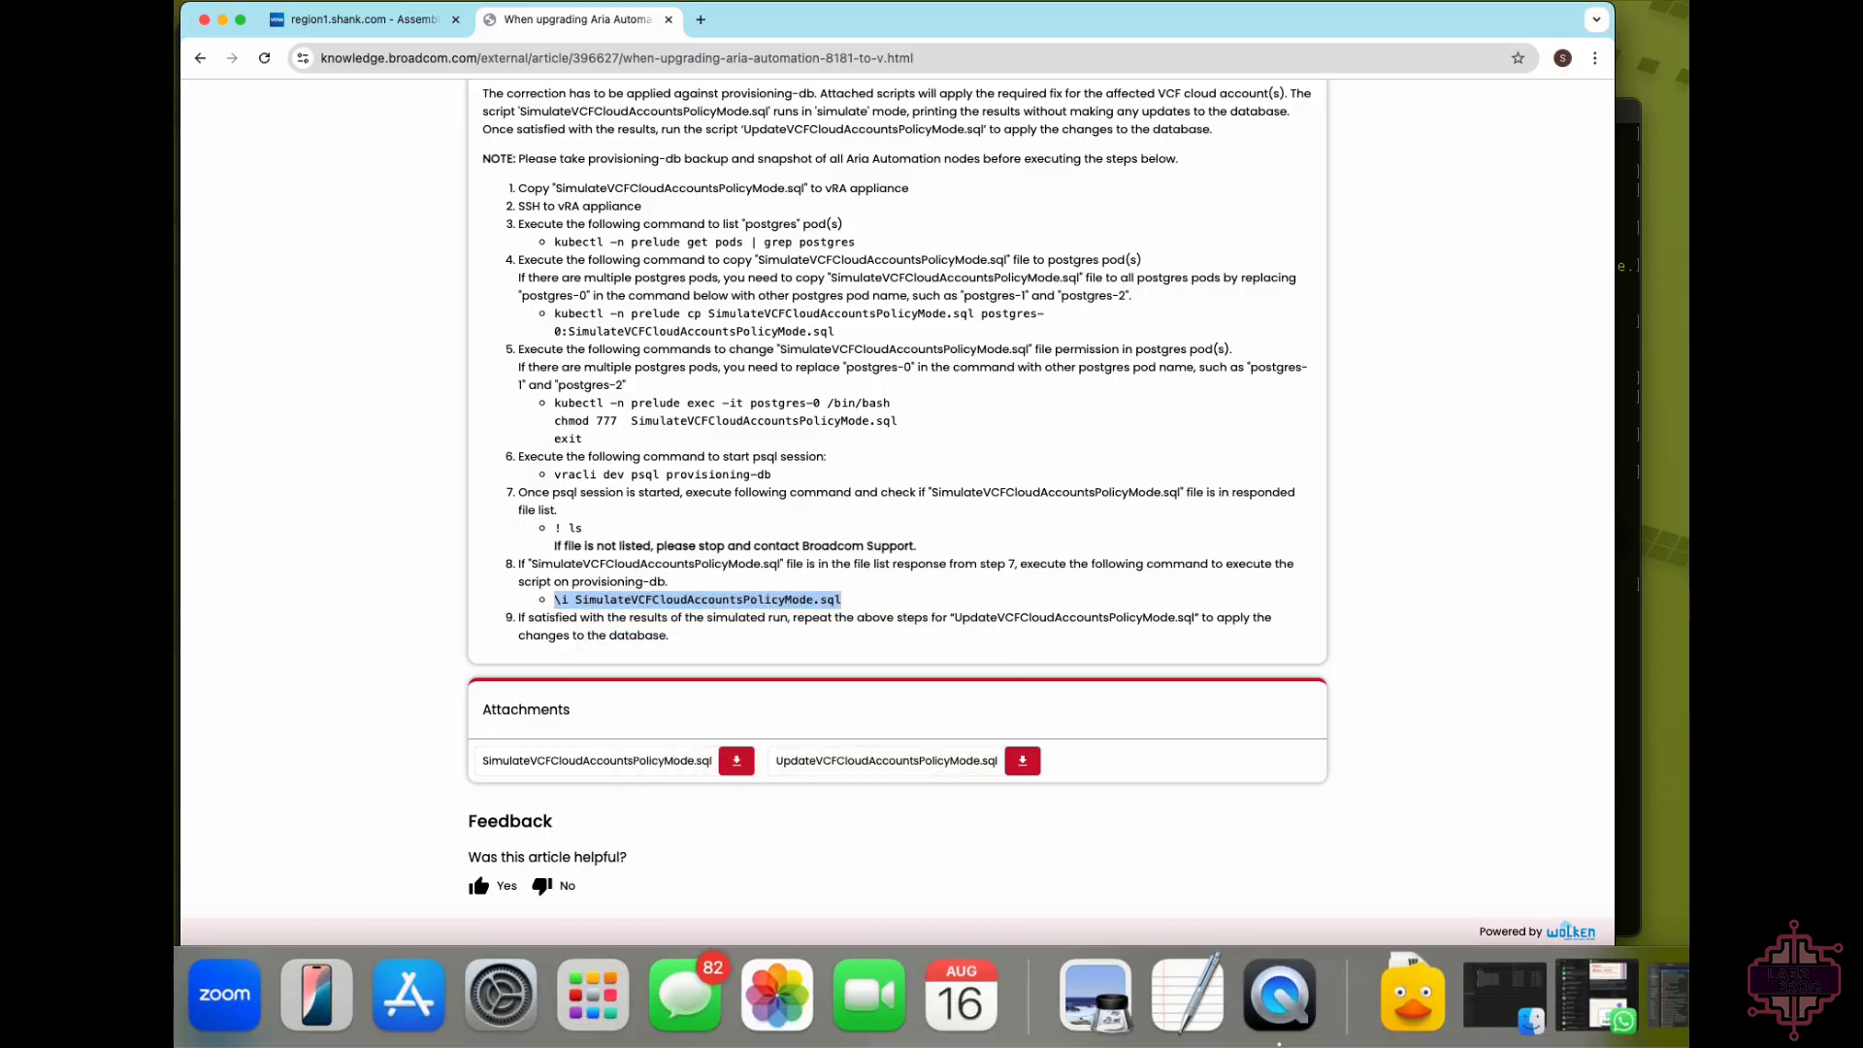
{"action": "left_click", "coordinate": [132, 994]}
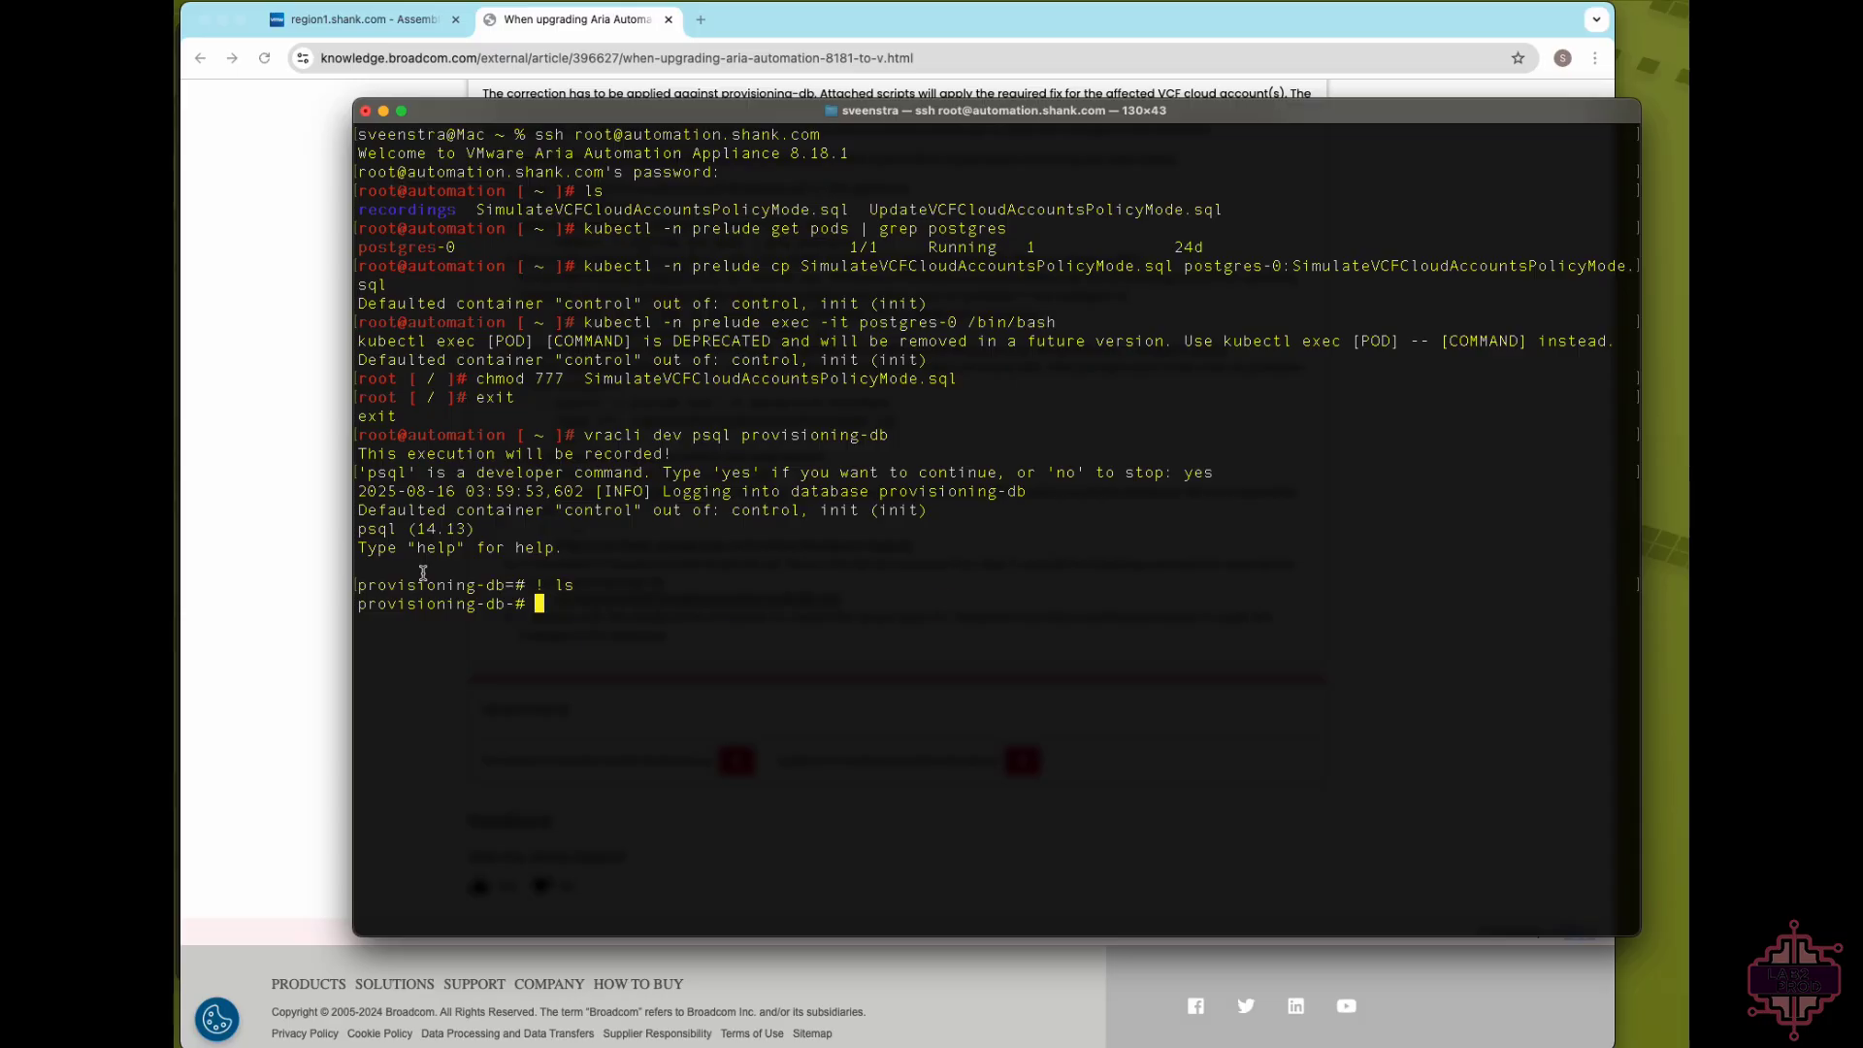
{"action": "key", "text": "super+v"}
{"action": "key", "text": "Return"}
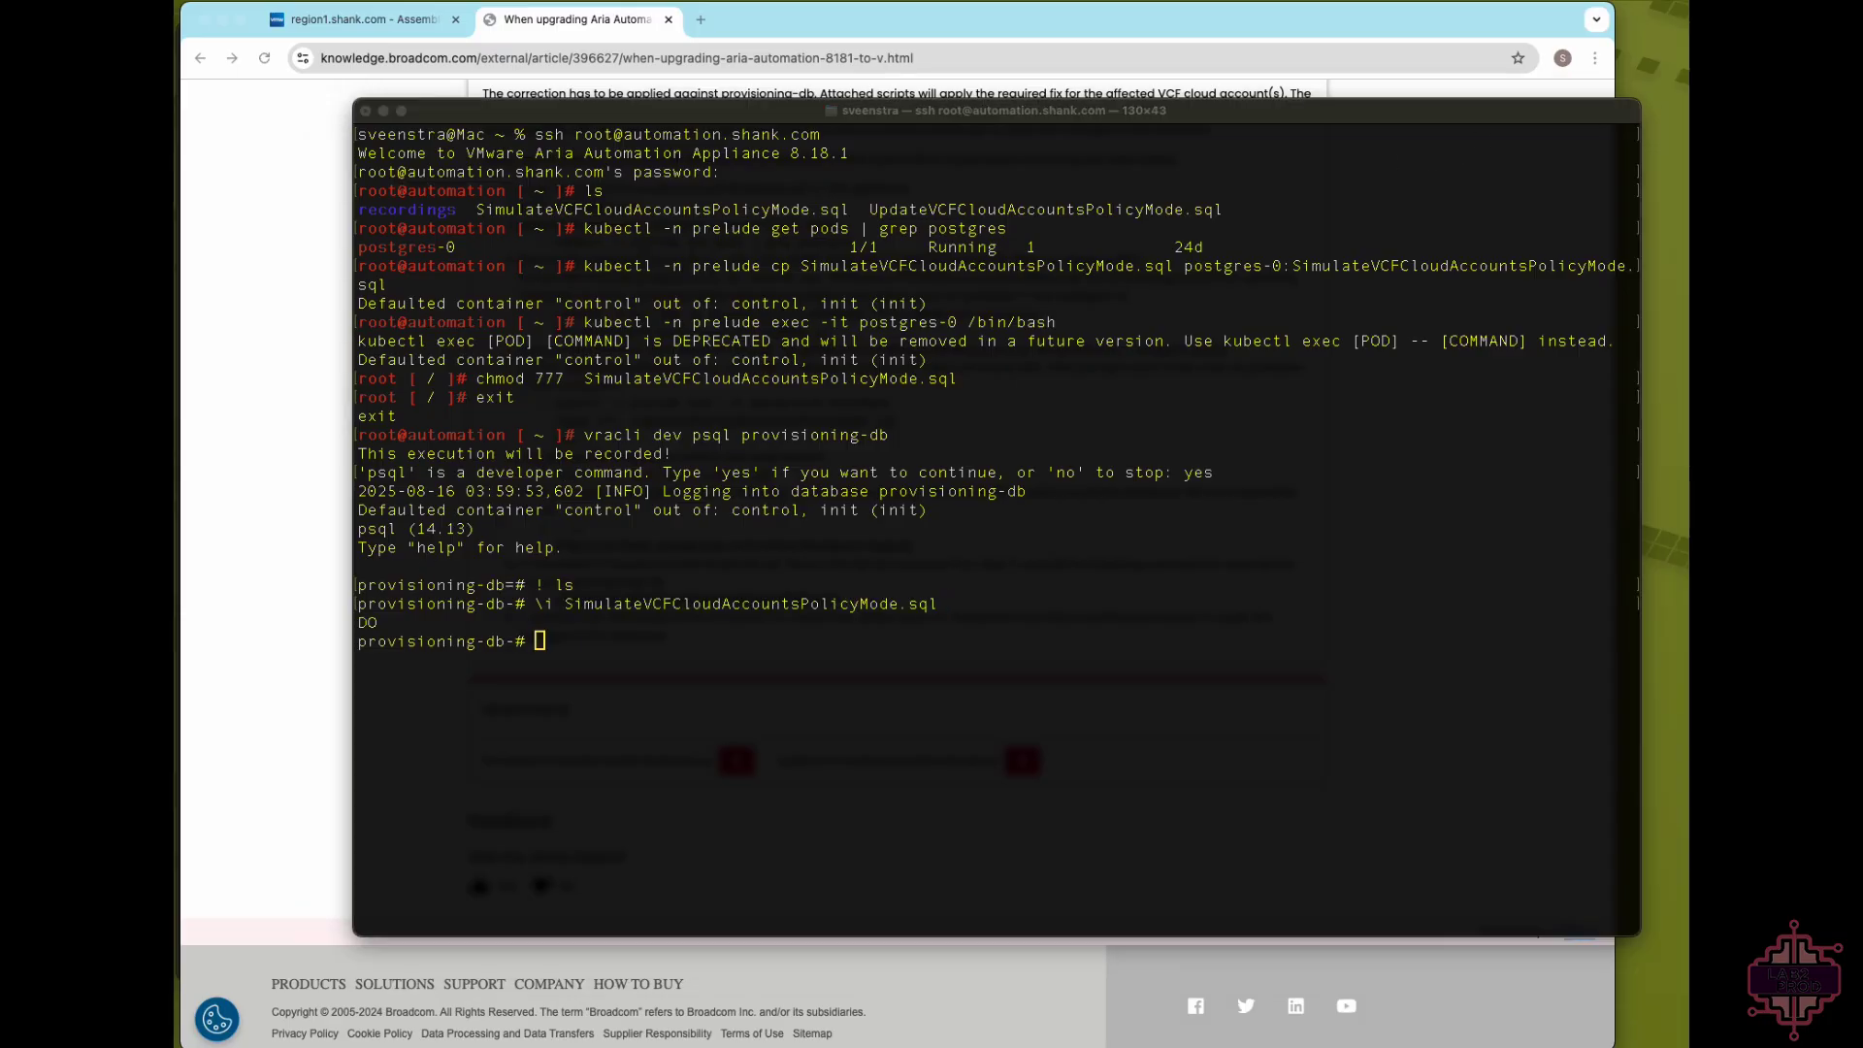
- Examine the saved screenshot of the UpdateVCFCloudAccountsPolicyMode.sql output, put it away, and return to the Broadcom article in the browser
{"action": "left_click_drag", "start_coordinate": [174, 68], "coordinate": [847, 291]}
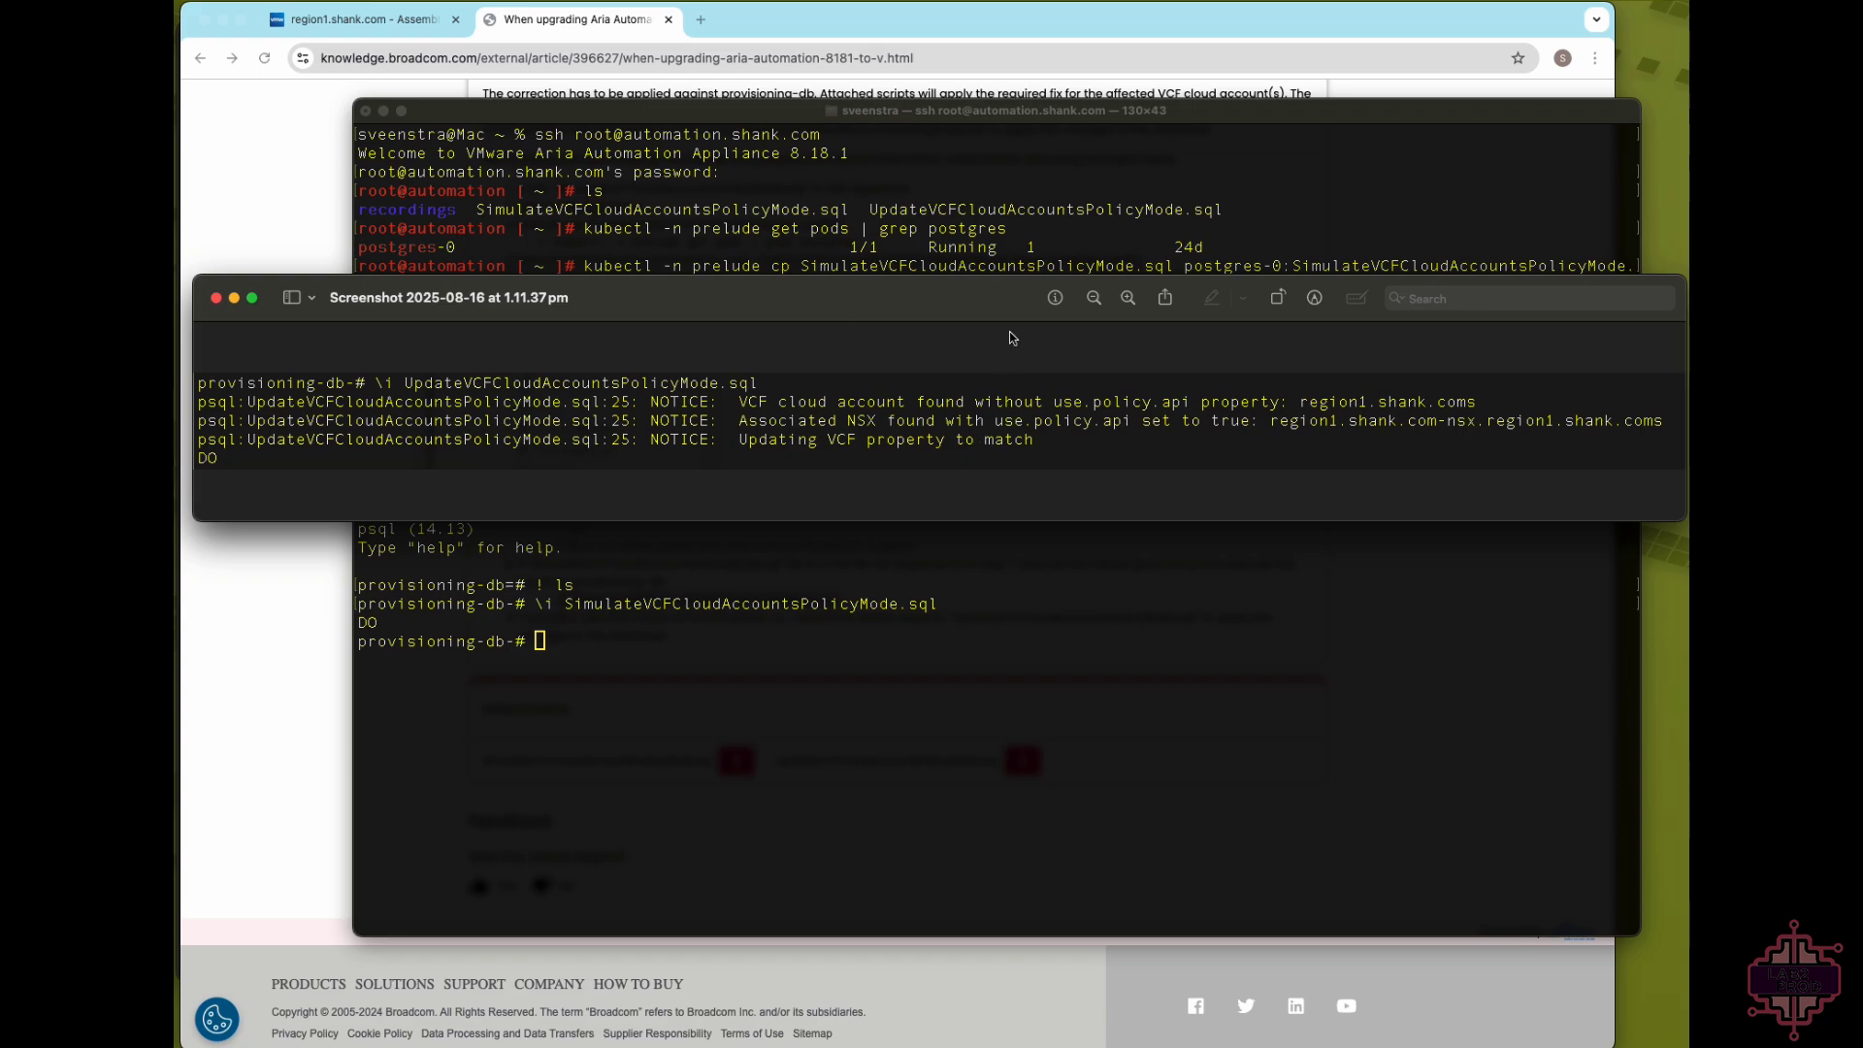
{"action": "left_click", "coordinate": [235, 300]}
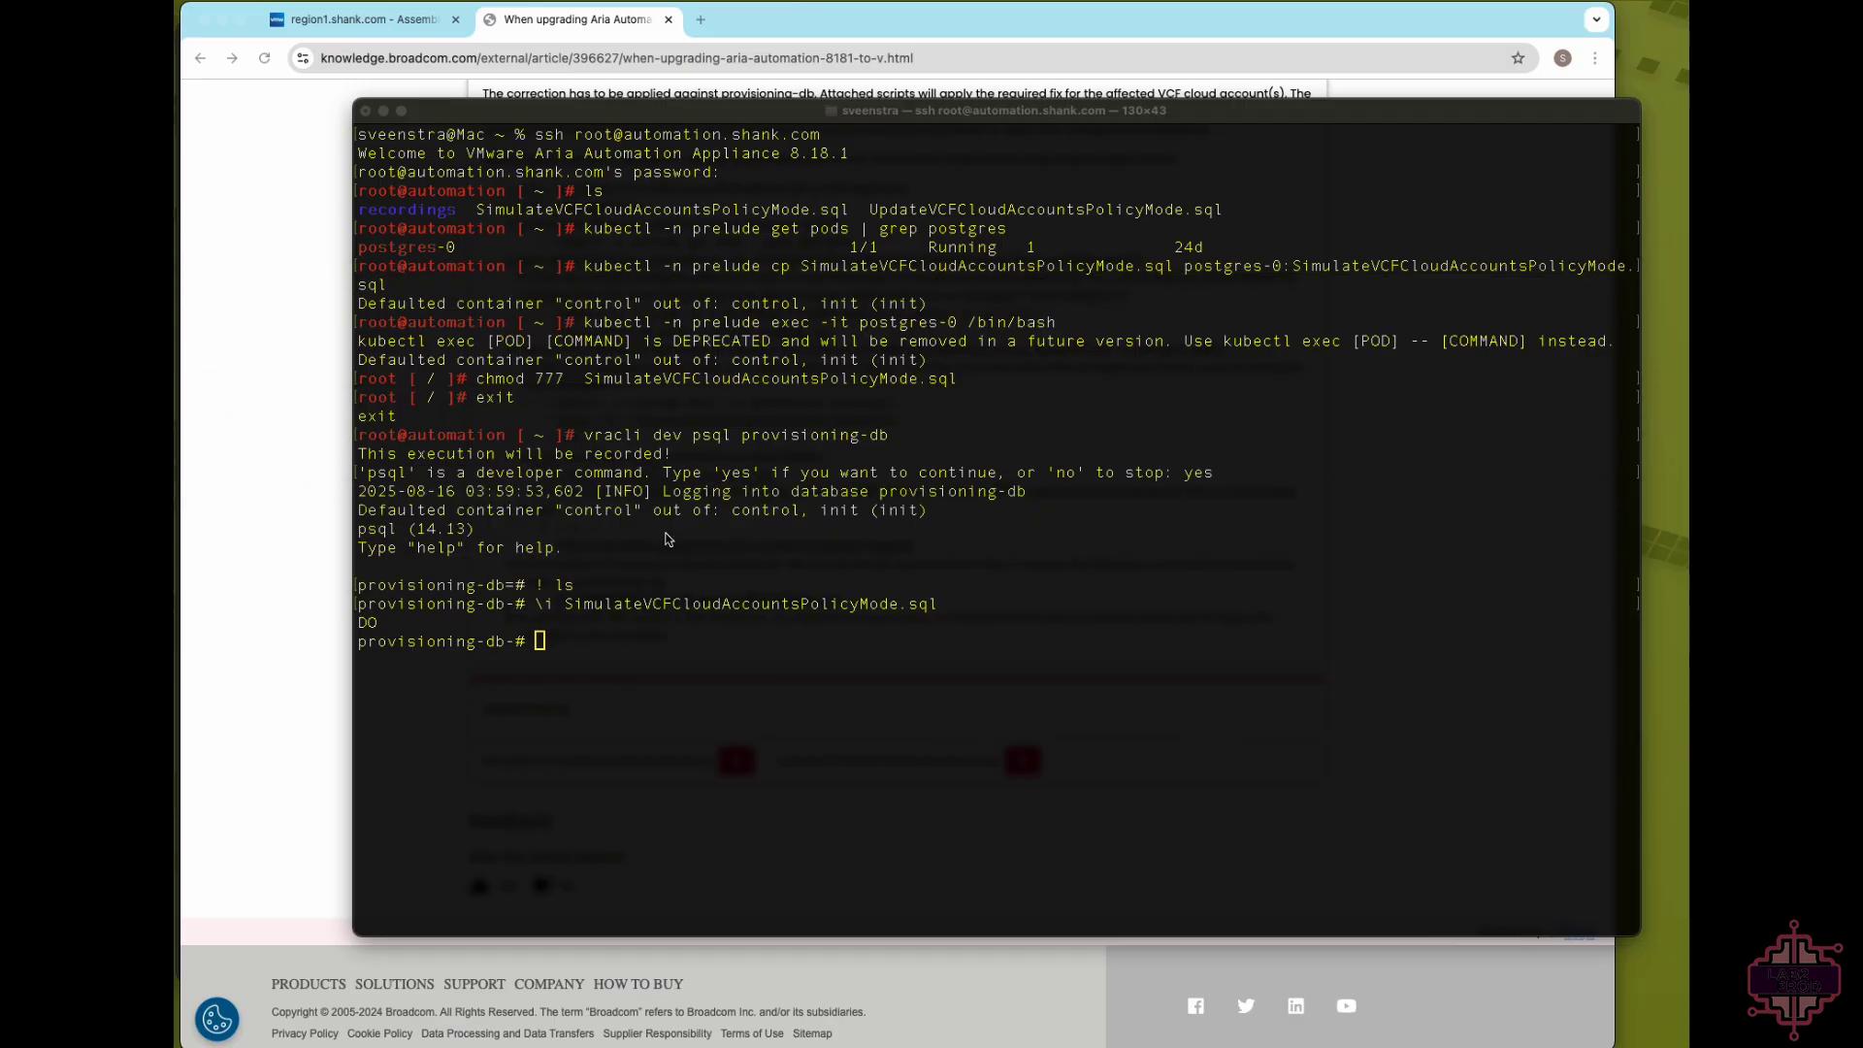
{"action": "type", "text": "\\"}
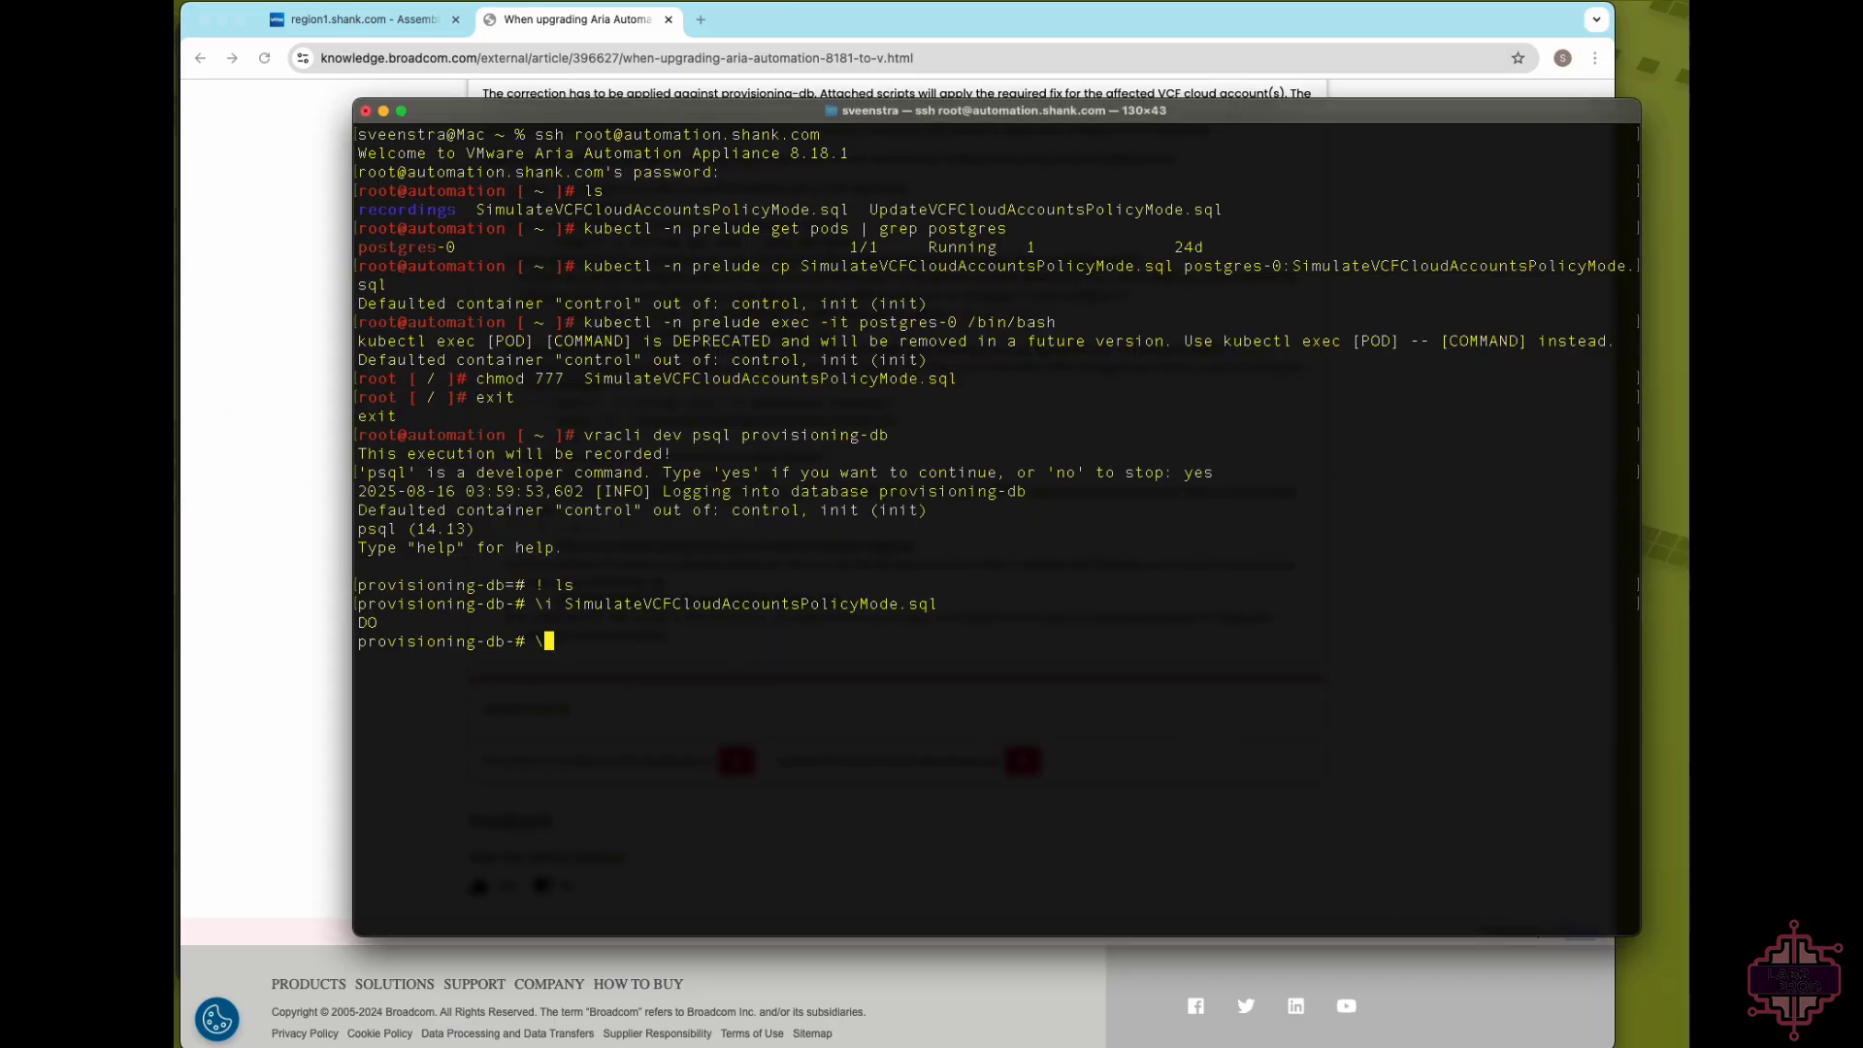
{"action": "key", "text": "BackSpace"}
{"action": "left_click", "coordinate": [297, 514]}
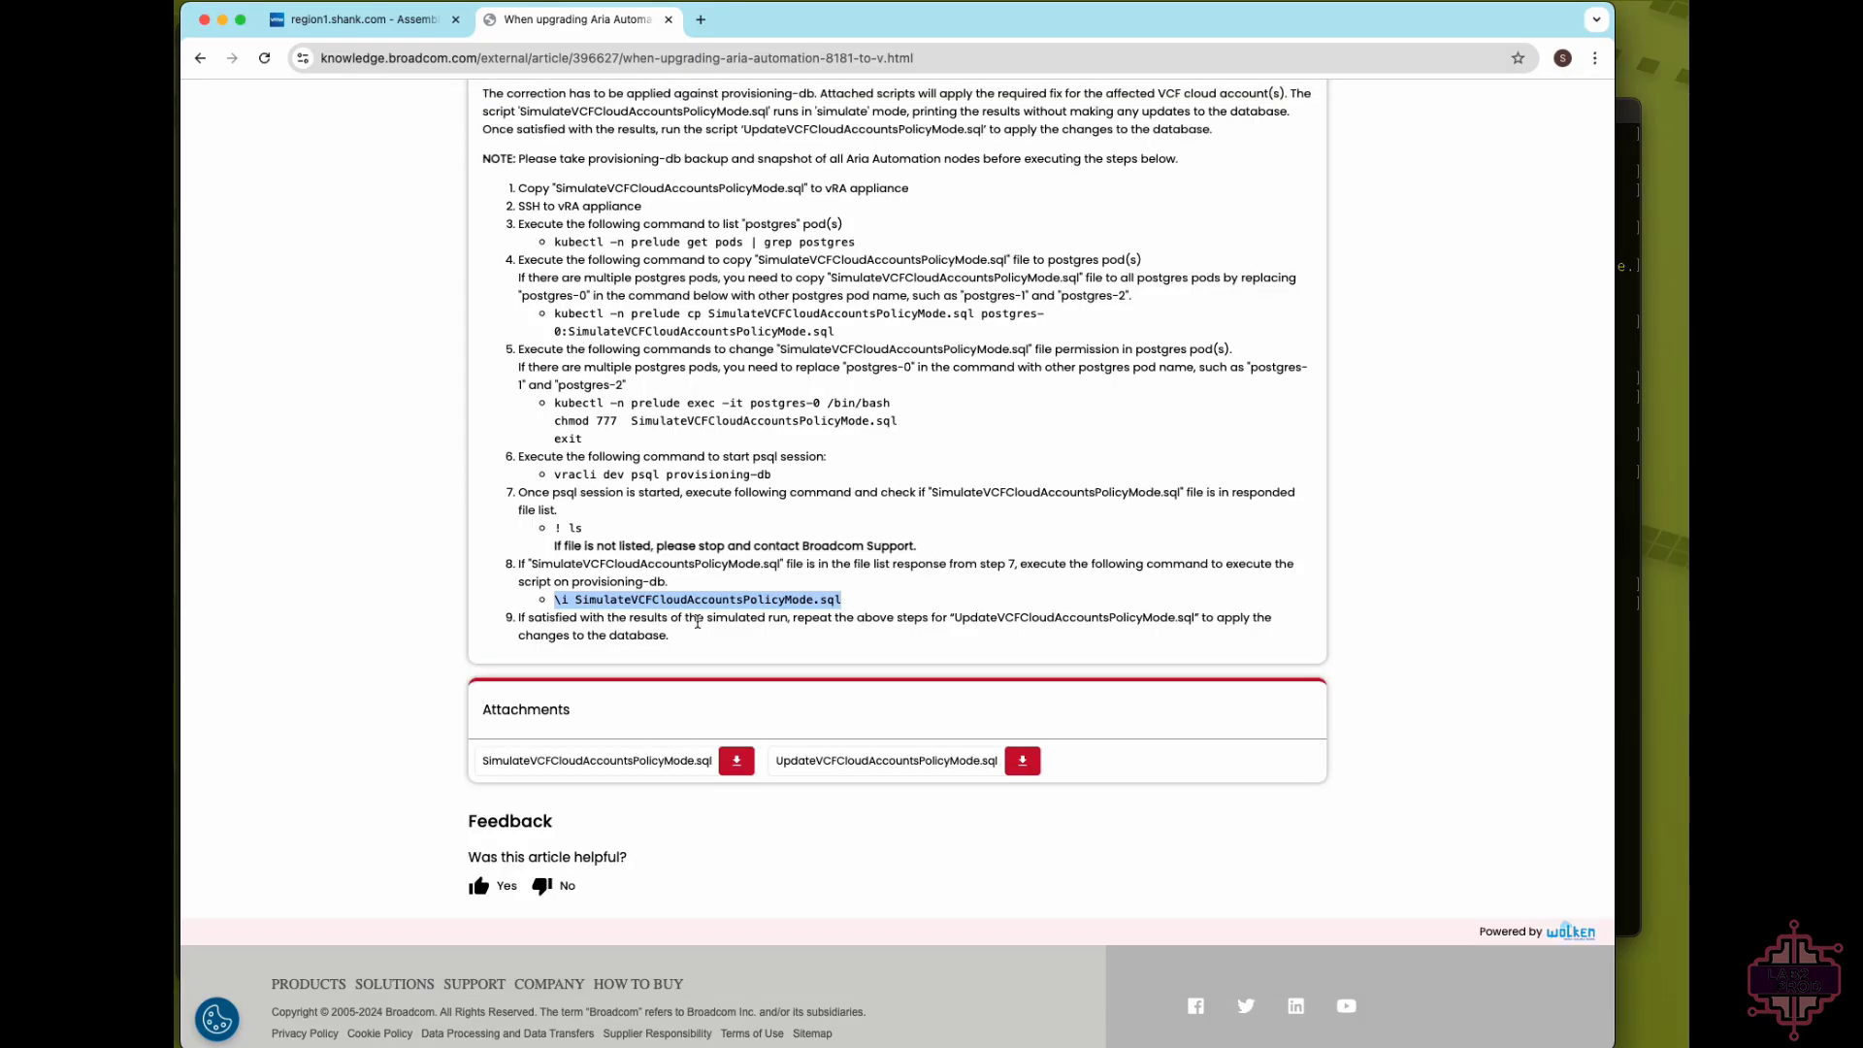
- Check step 9 of the Broadcom article, then quit the provisioning-db psql session in Terminal with "\q"
{"action": "left_click_drag", "start_coordinate": [696, 636], "coordinate": [508, 622]}
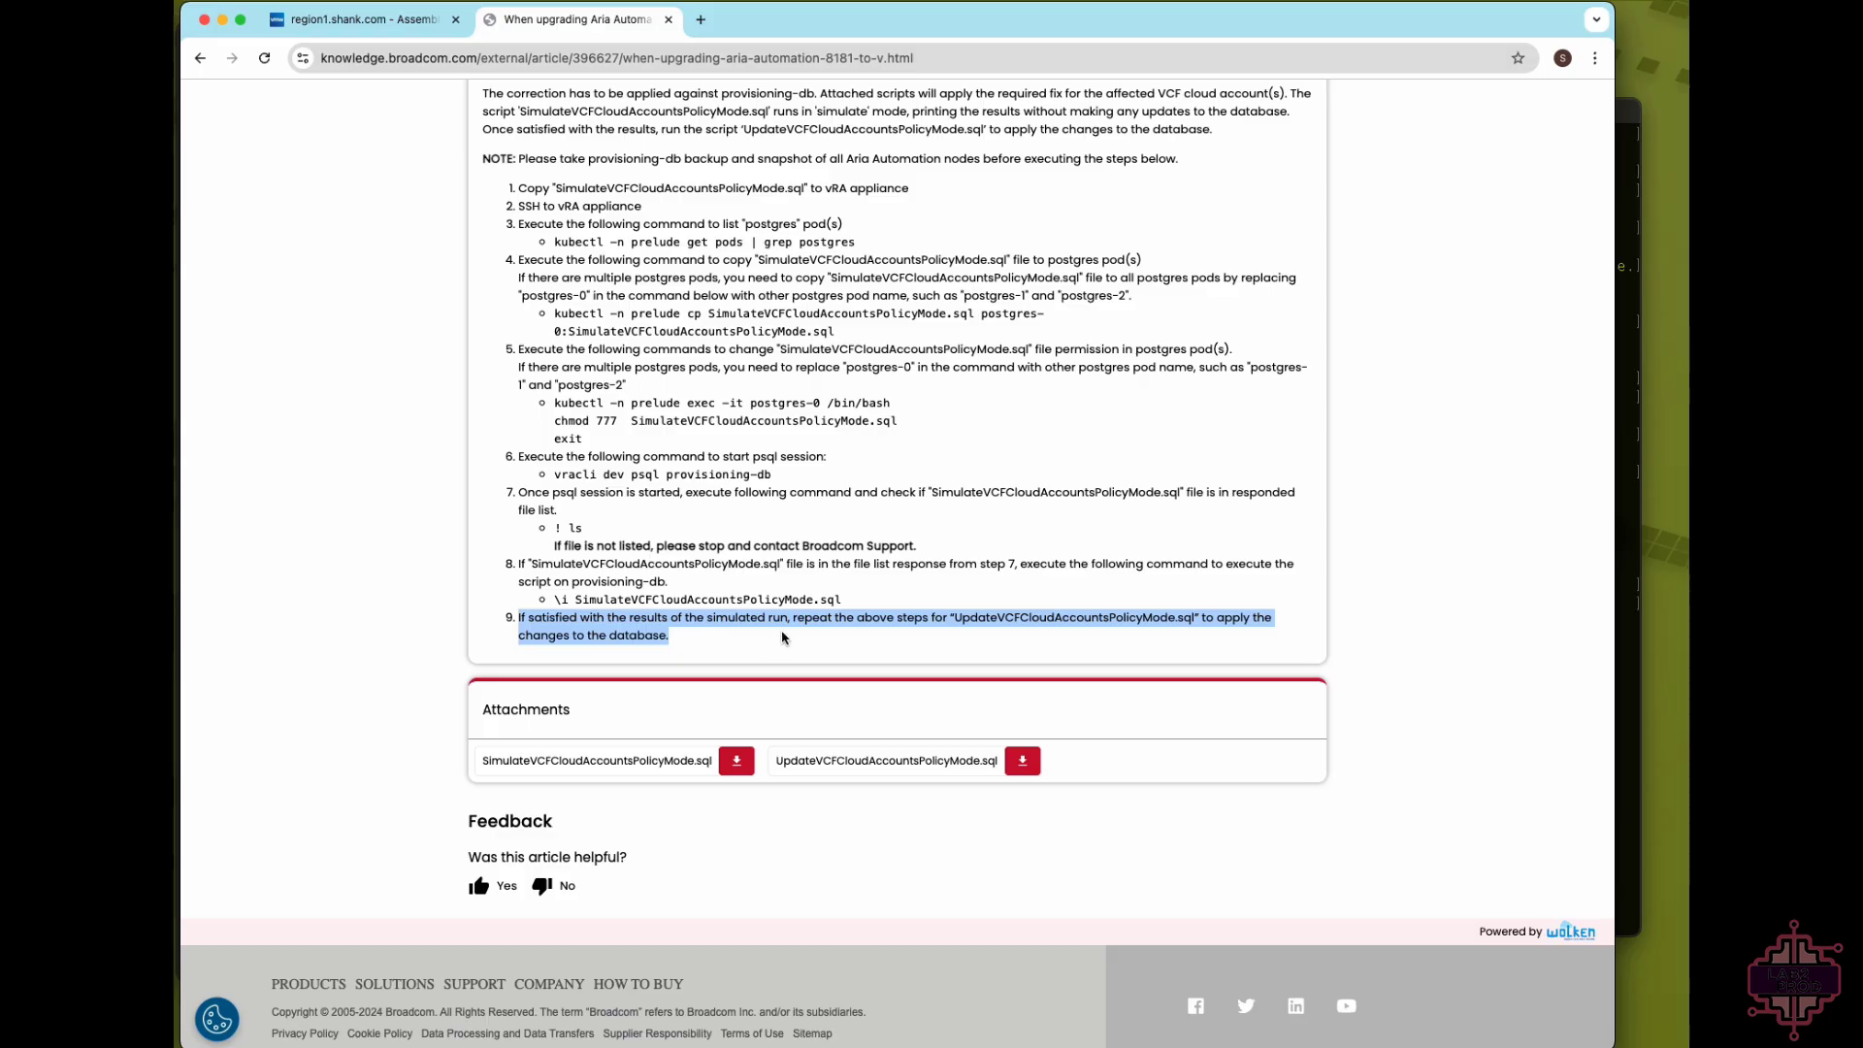
{"action": "left_click", "coordinate": [968, 638]}
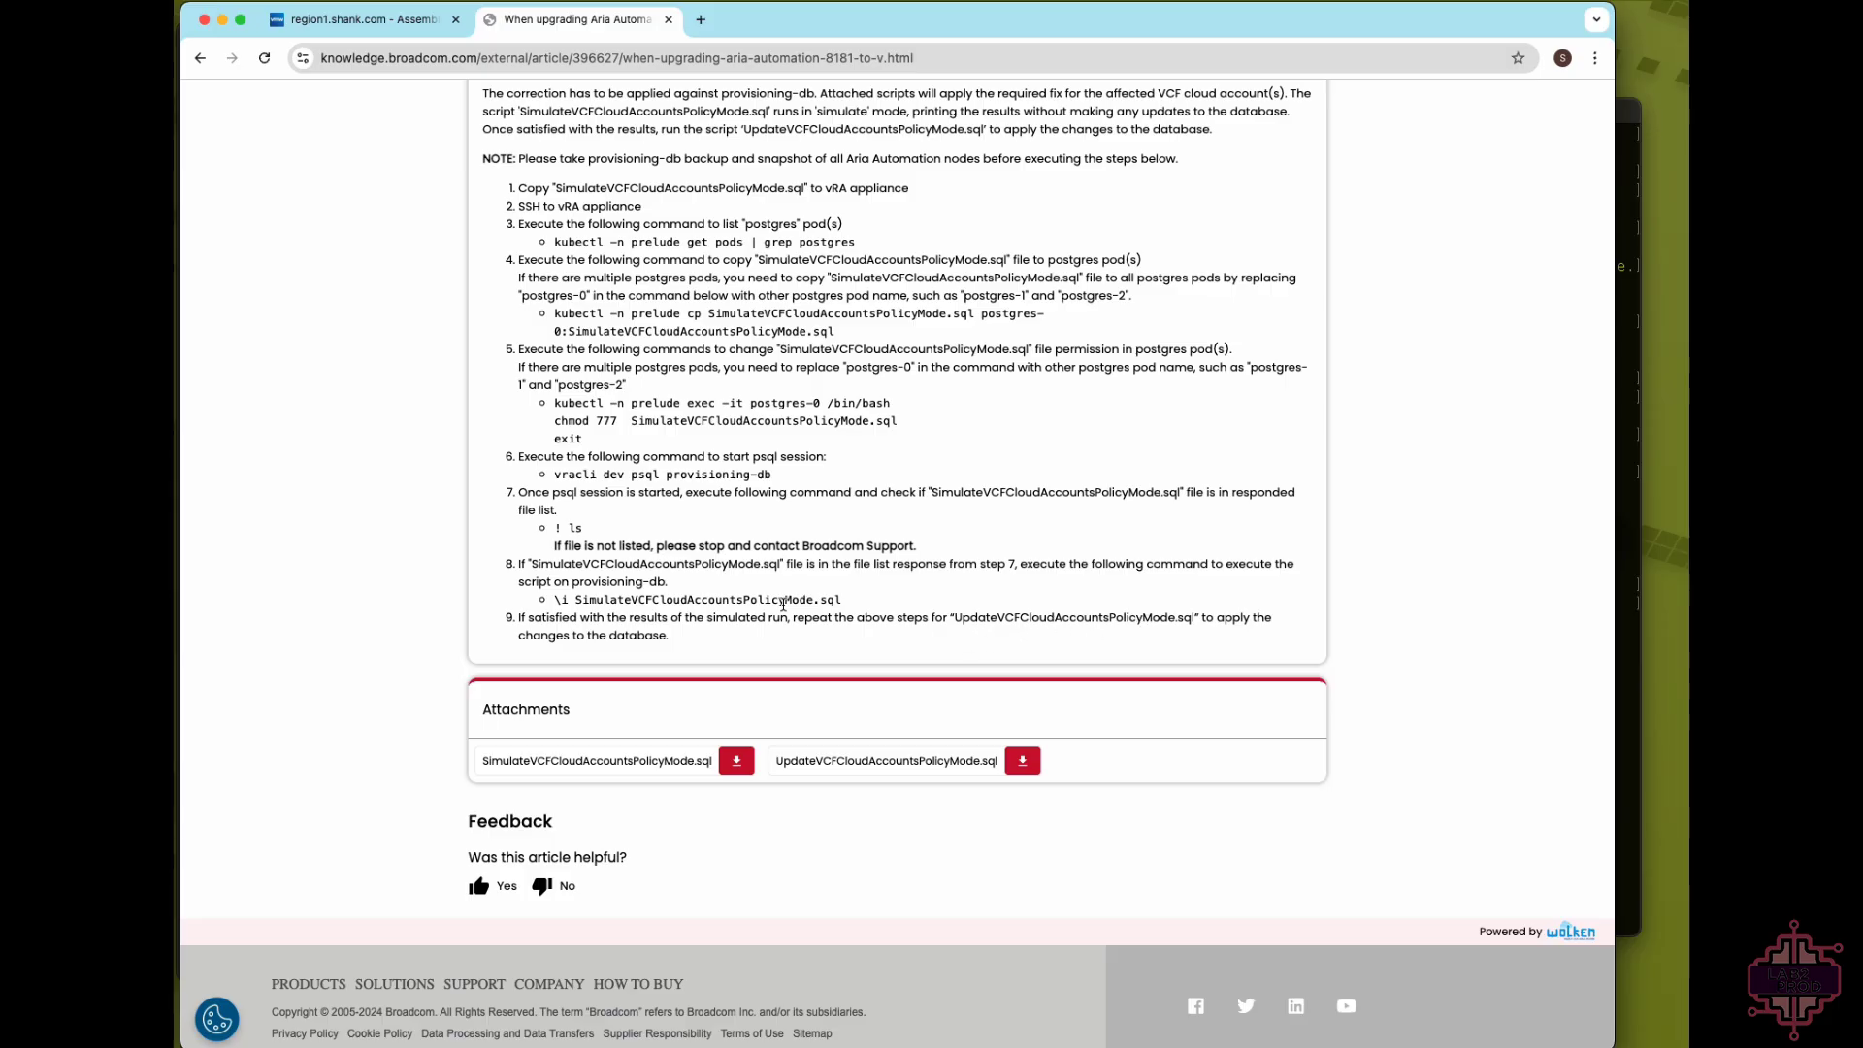
{"action": "left_click", "coordinate": [1630, 419]}
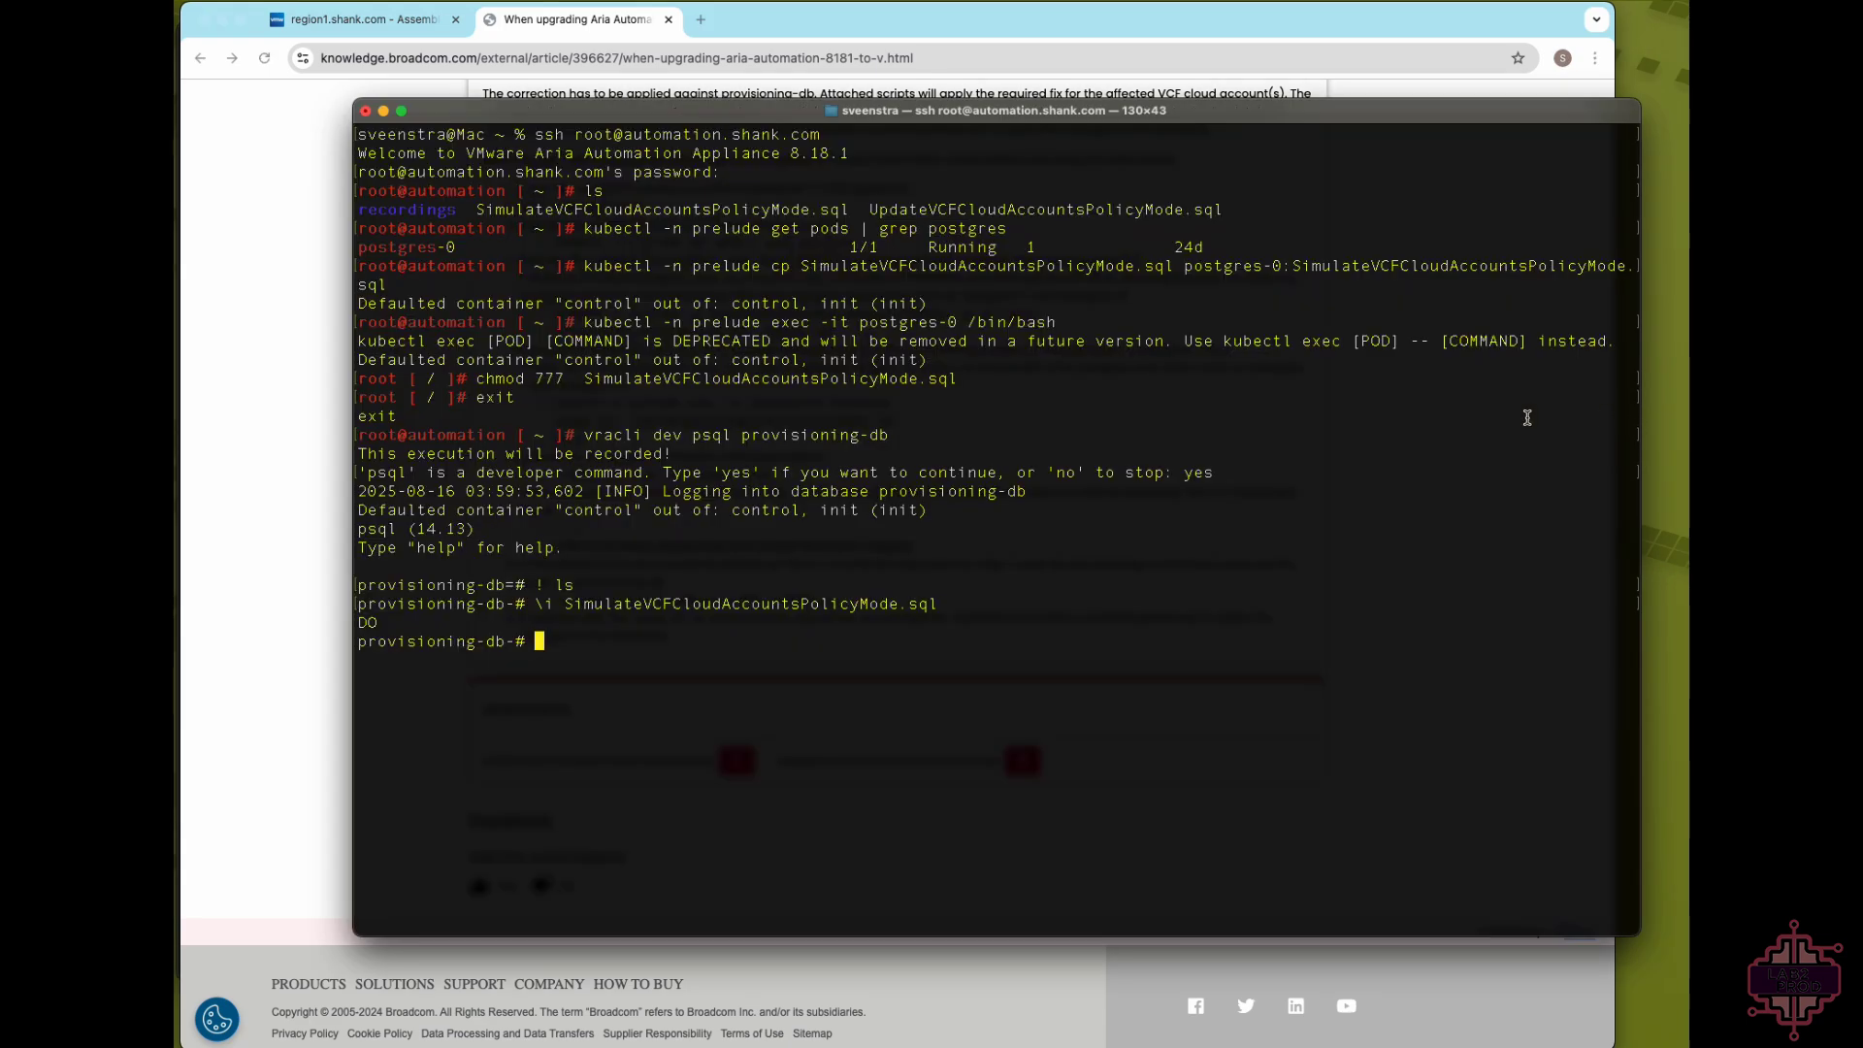
{"action": "type", "text": "\\q"}
{"action": "key", "text": "Return"}
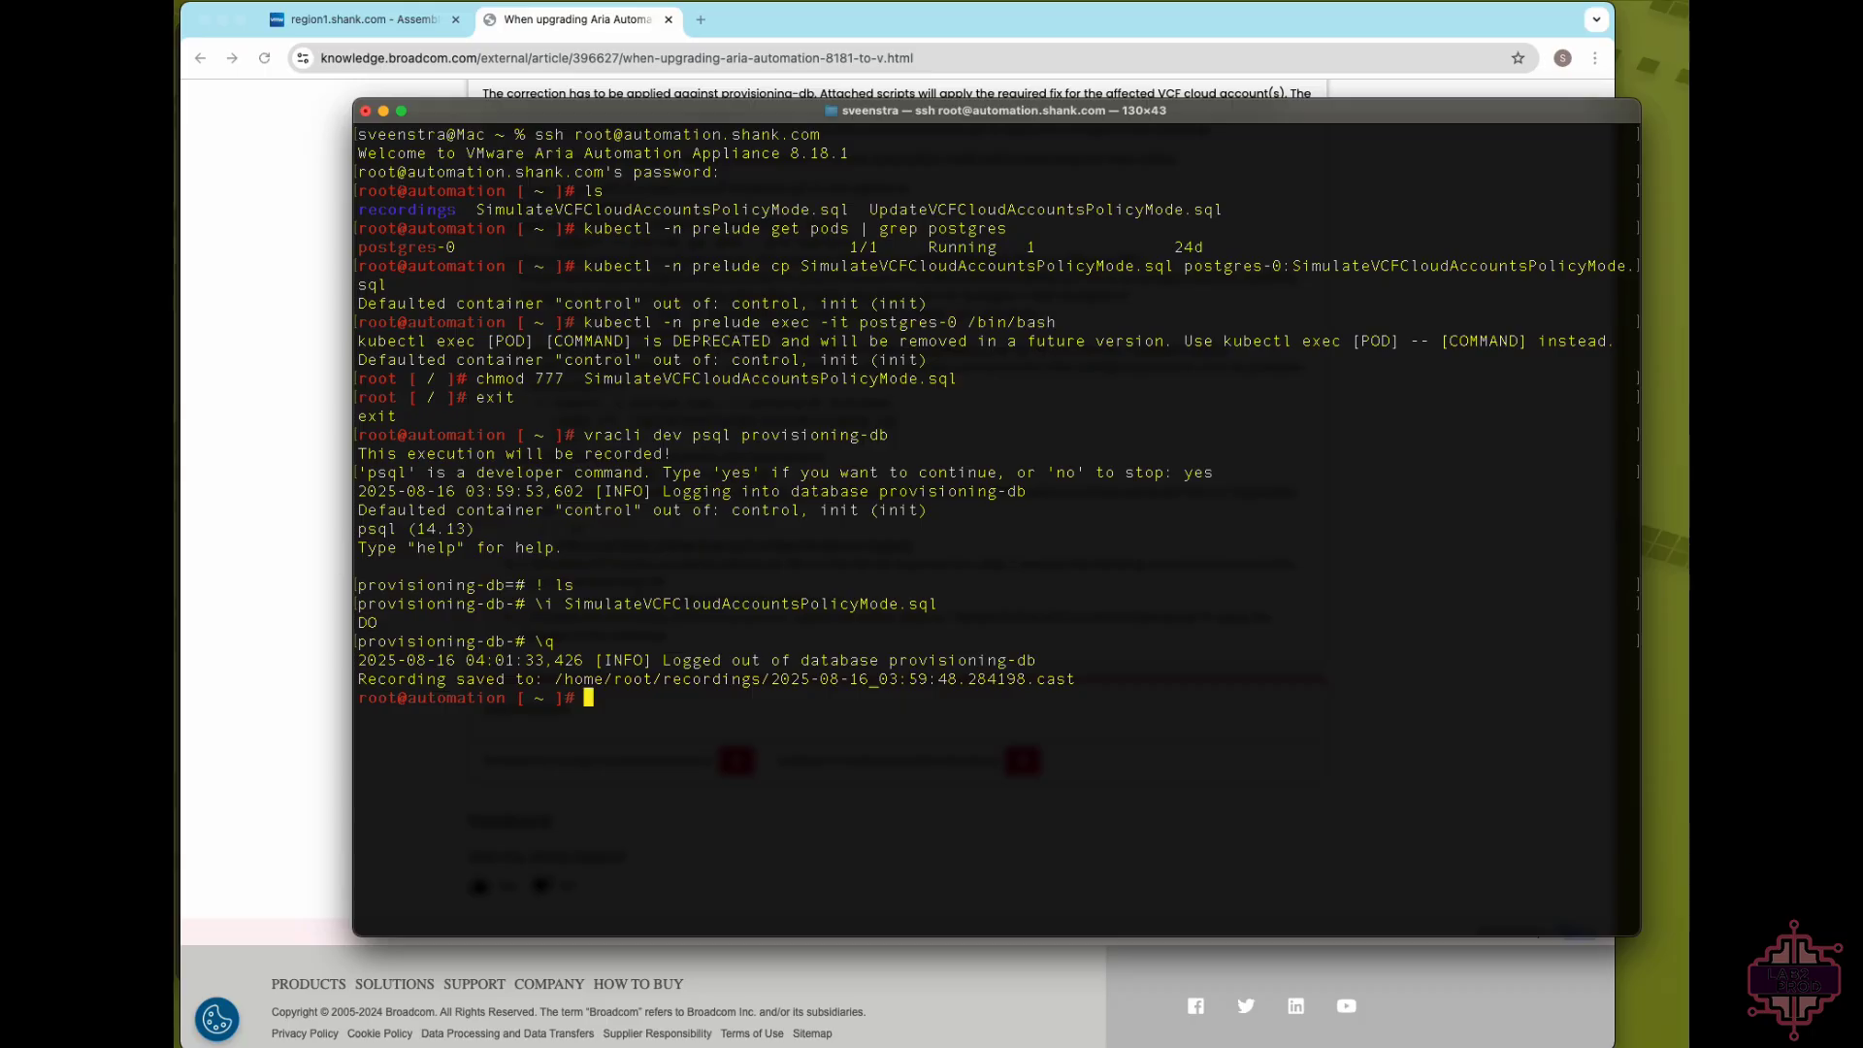
- Switch to Postman and check the "use.policy.api" property in the CloudAccountProperties response
{"action": "left_click", "coordinate": [272, 414]}
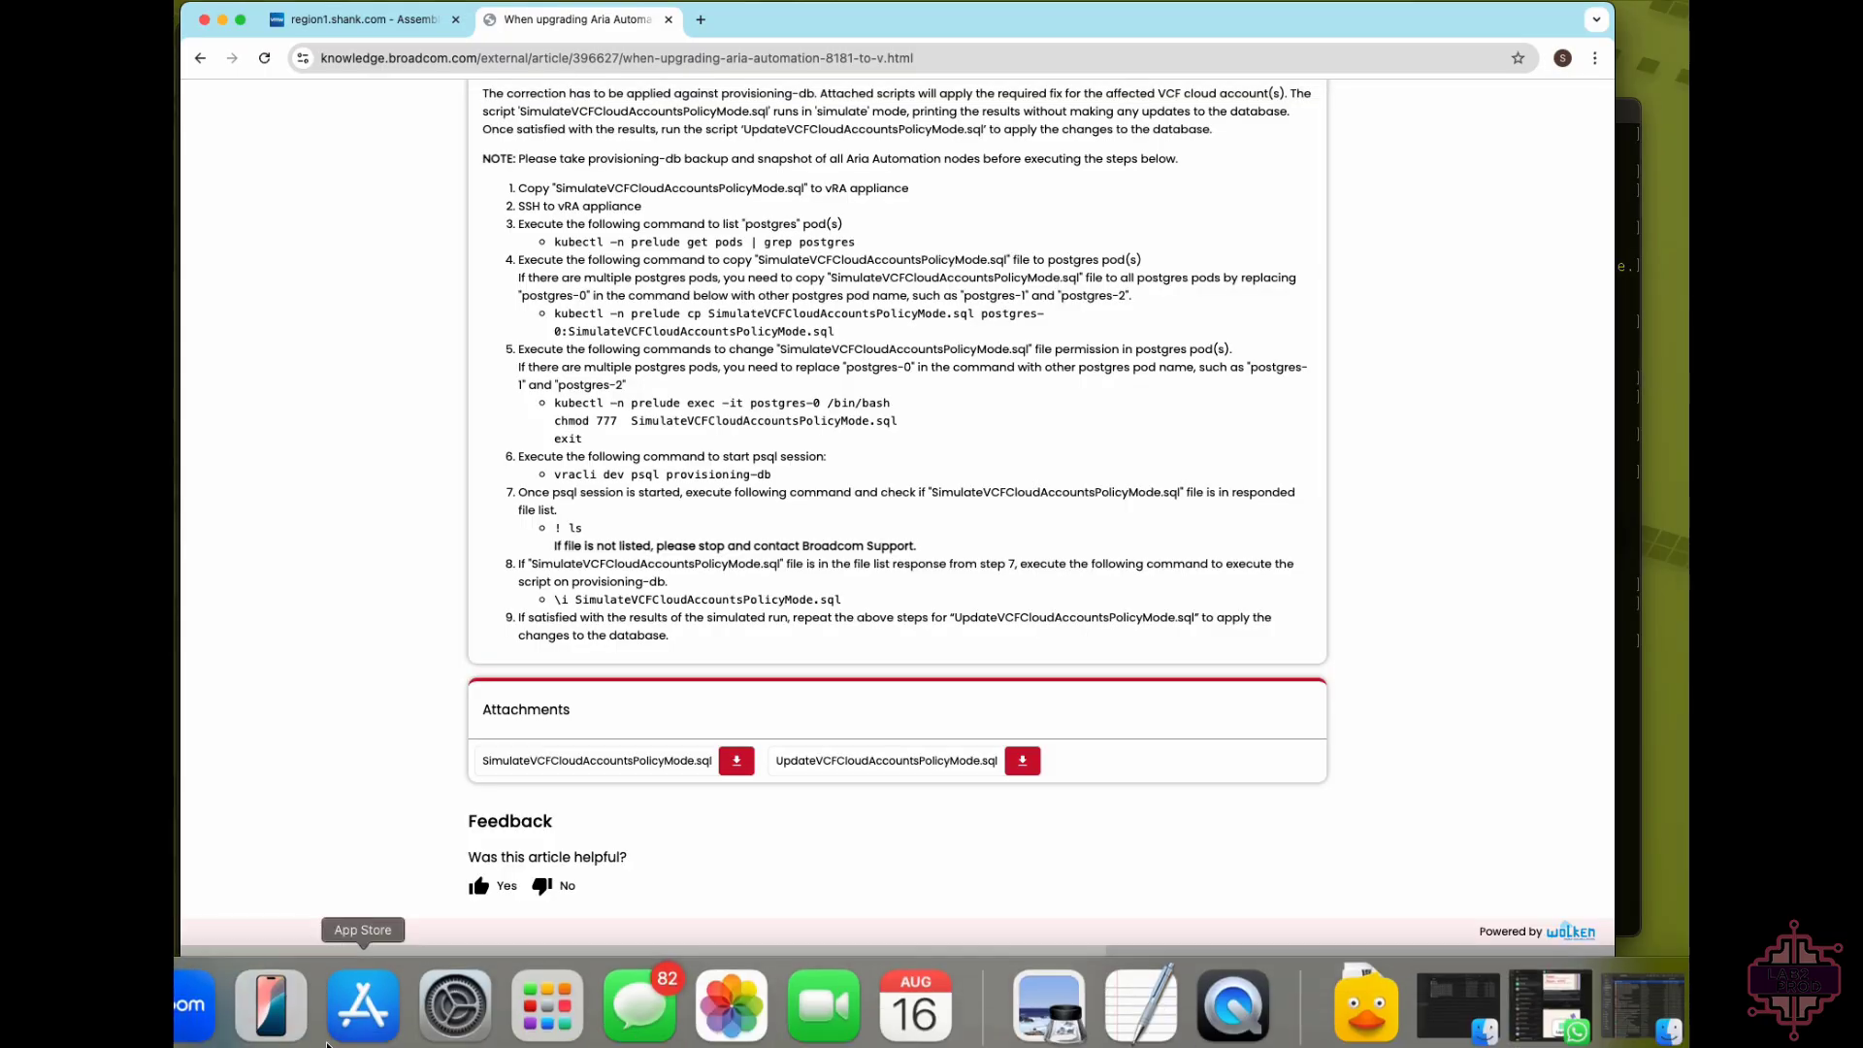
{"action": "left_click", "coordinate": [178, 996]}
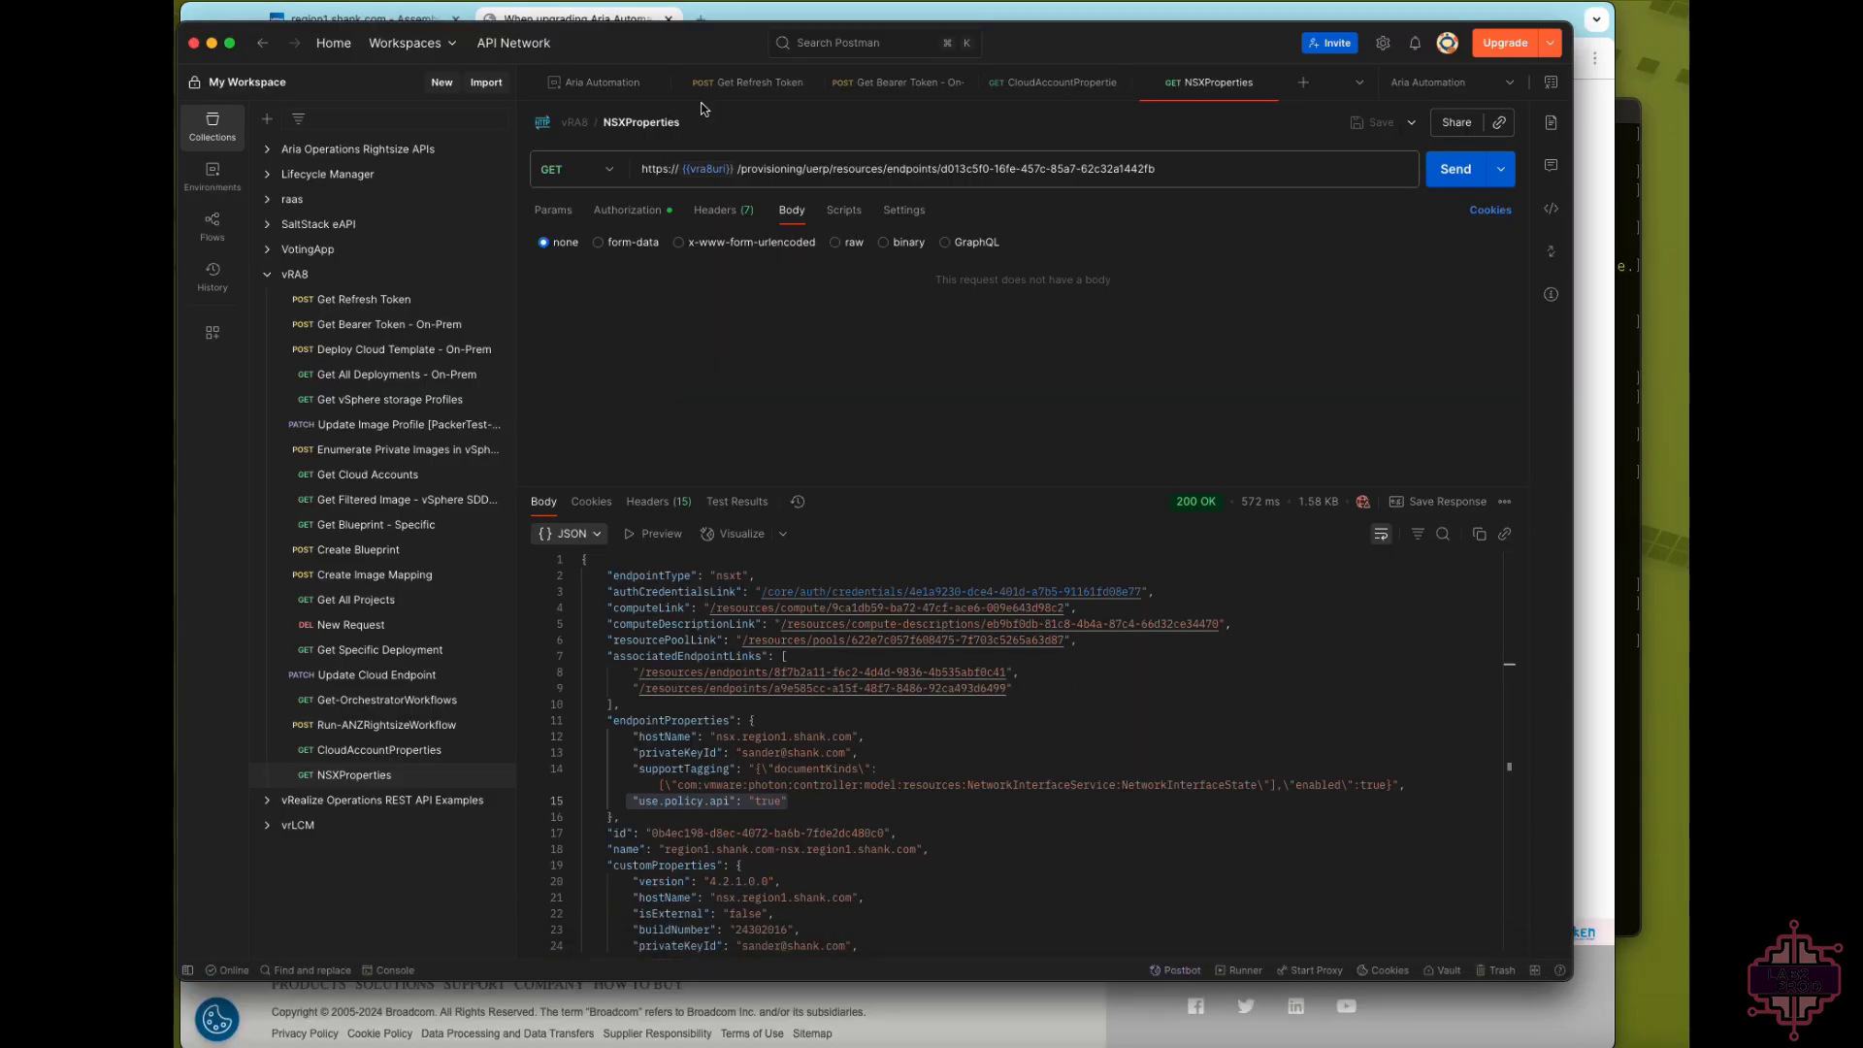
{"action": "left_click", "coordinate": [1082, 86]}
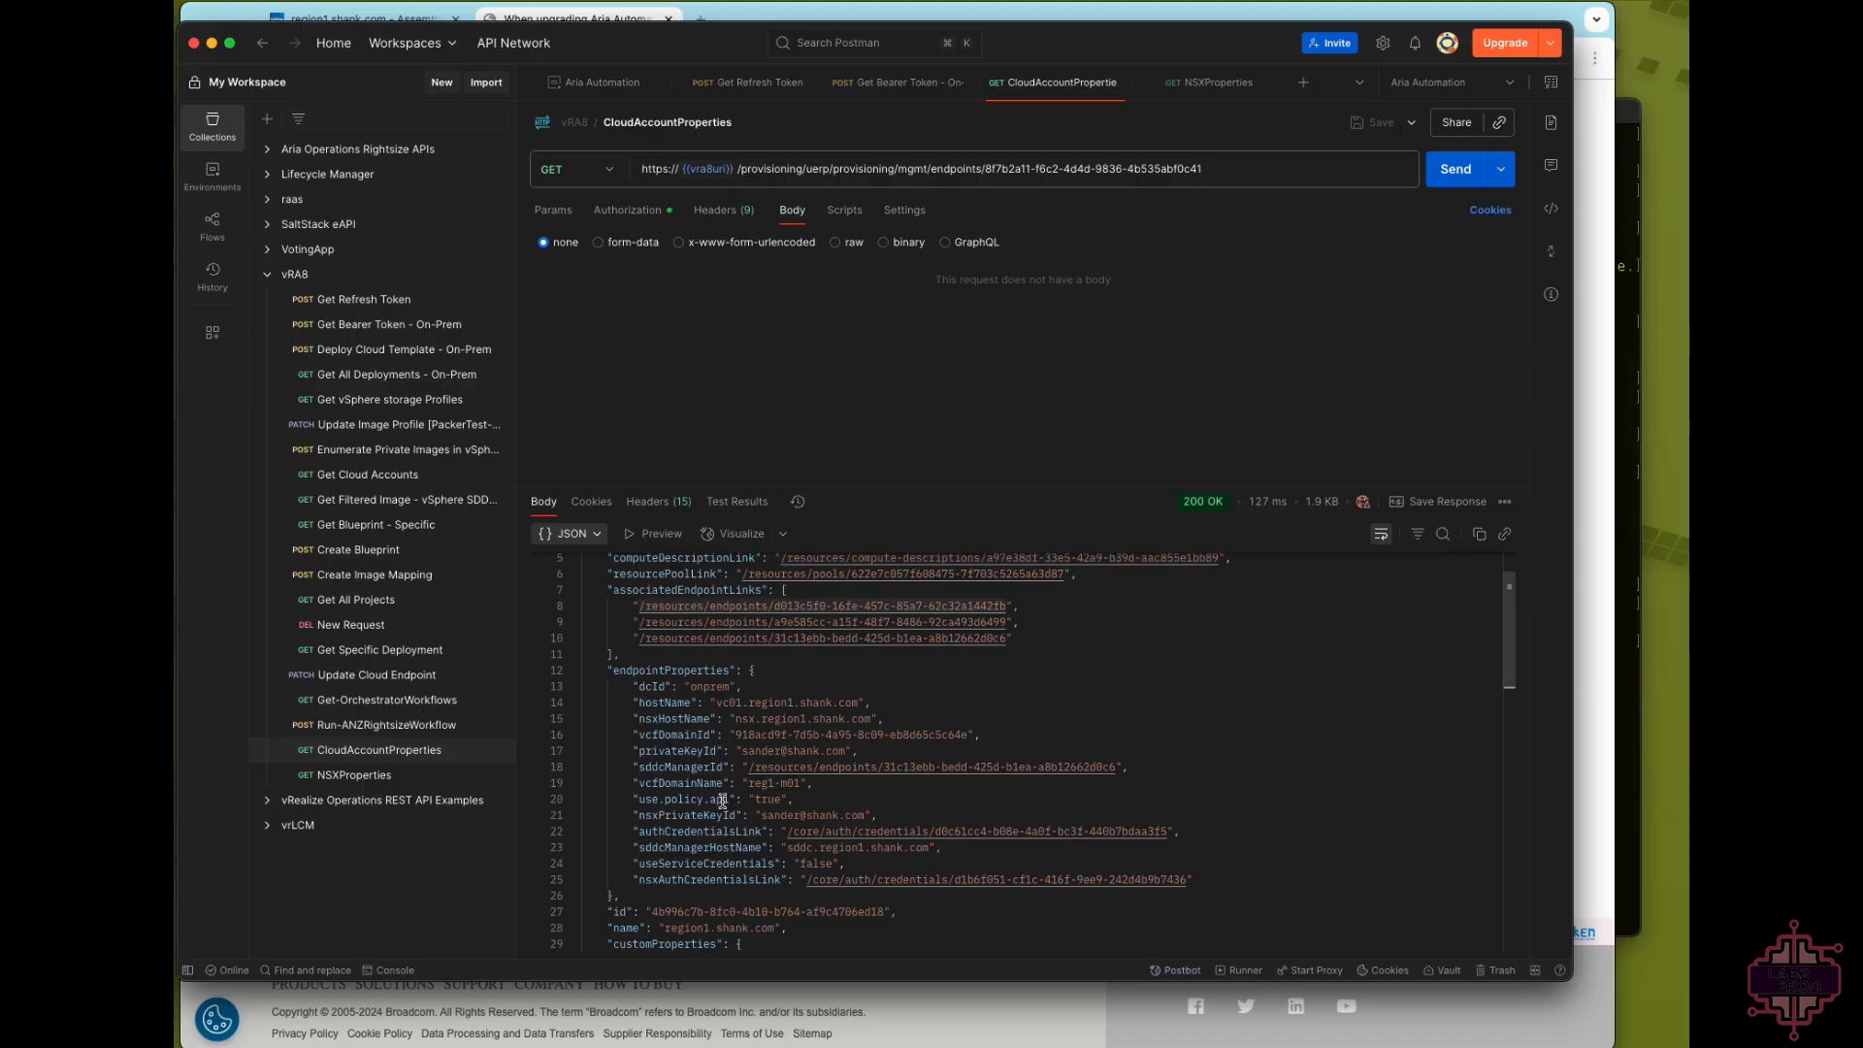
{"action": "left_click_drag", "start_coordinate": [794, 798], "coordinate": [631, 799]}
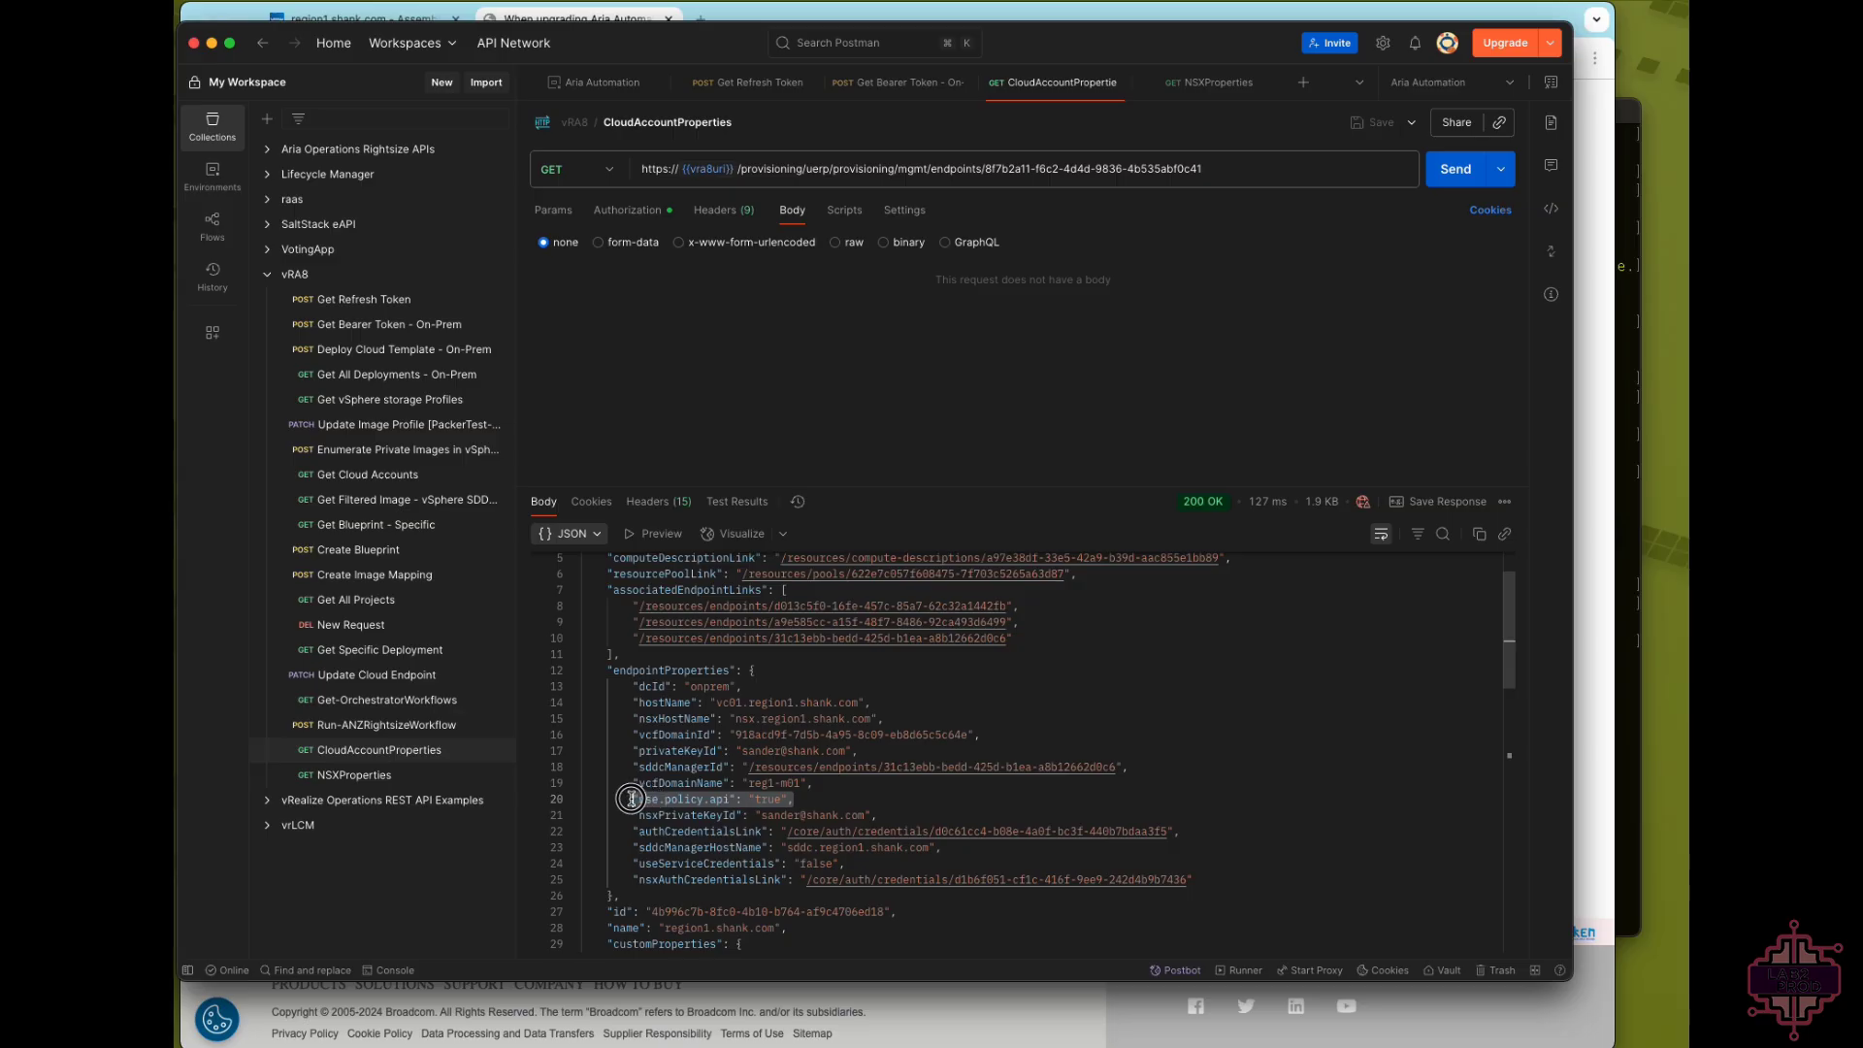
{"action": "left_click", "coordinate": [807, 797]}
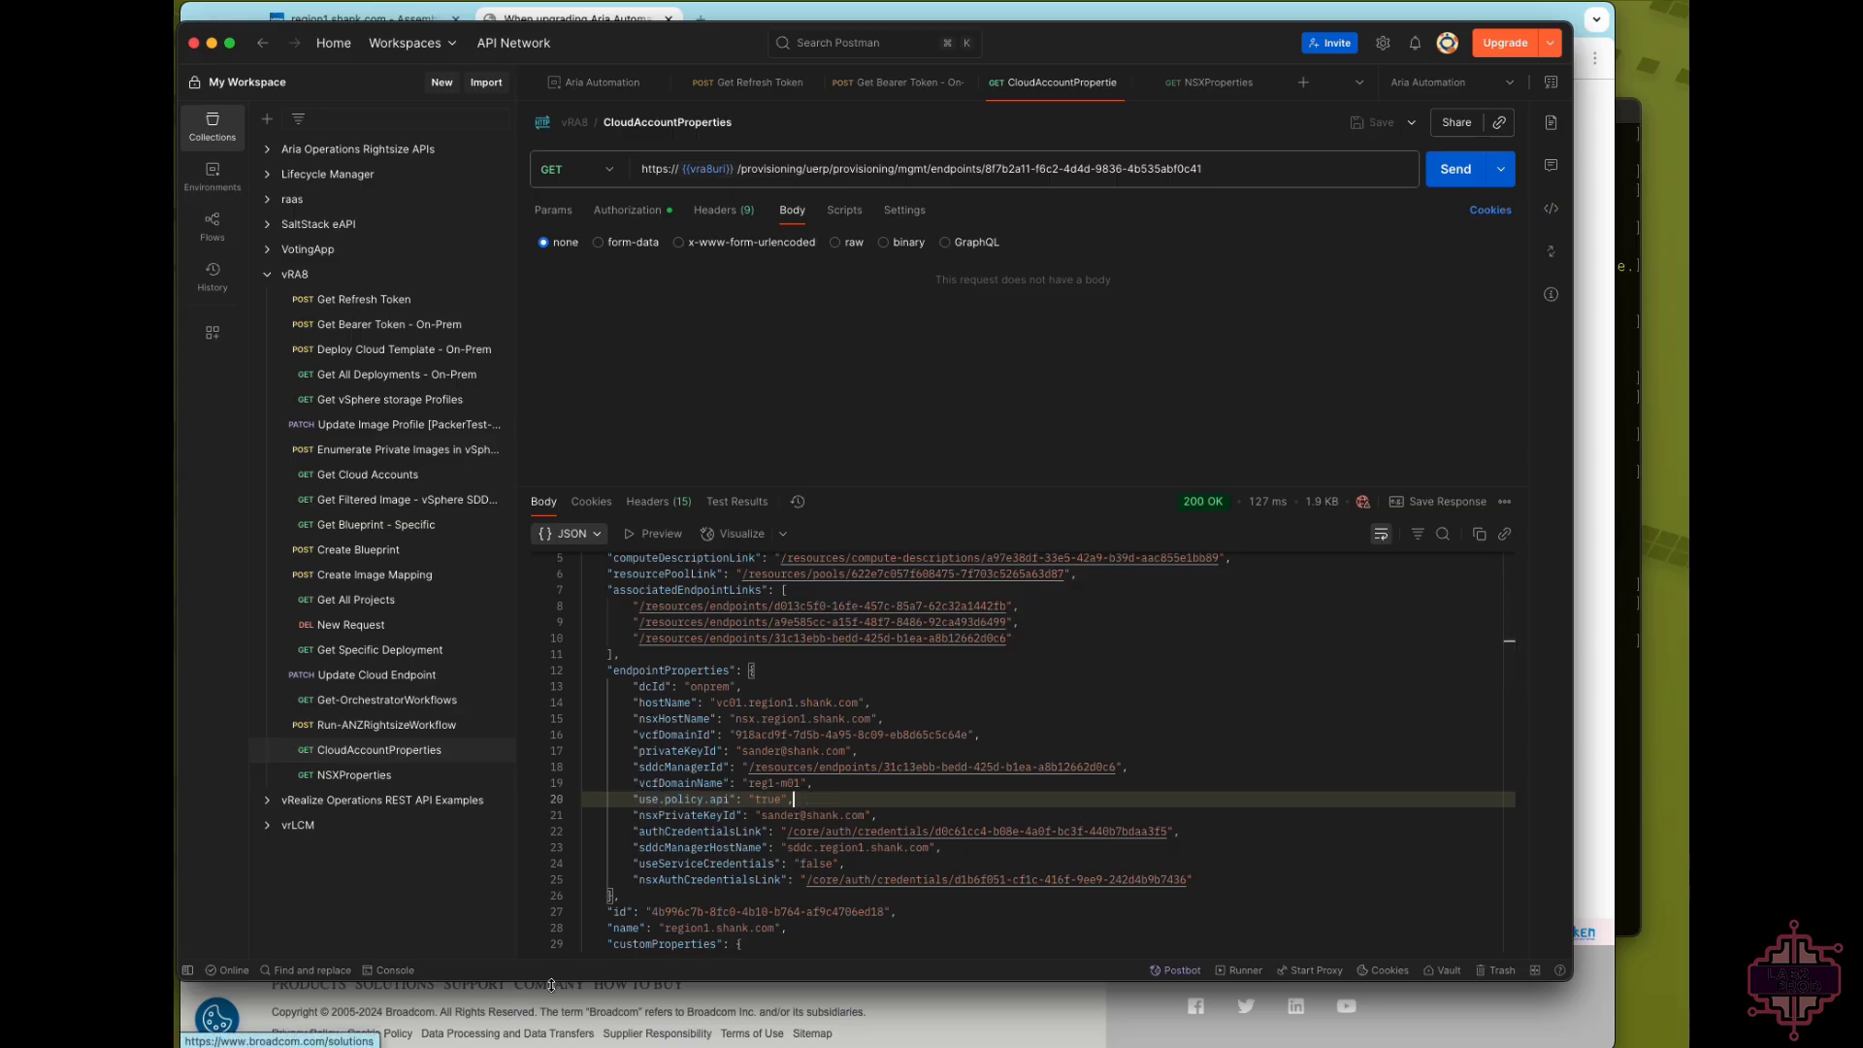
- Return to the Broadcom article in the browser and review its title describing the unsupported cloud accounts precheck failure
{"action": "left_click", "coordinate": [922, 1005]}
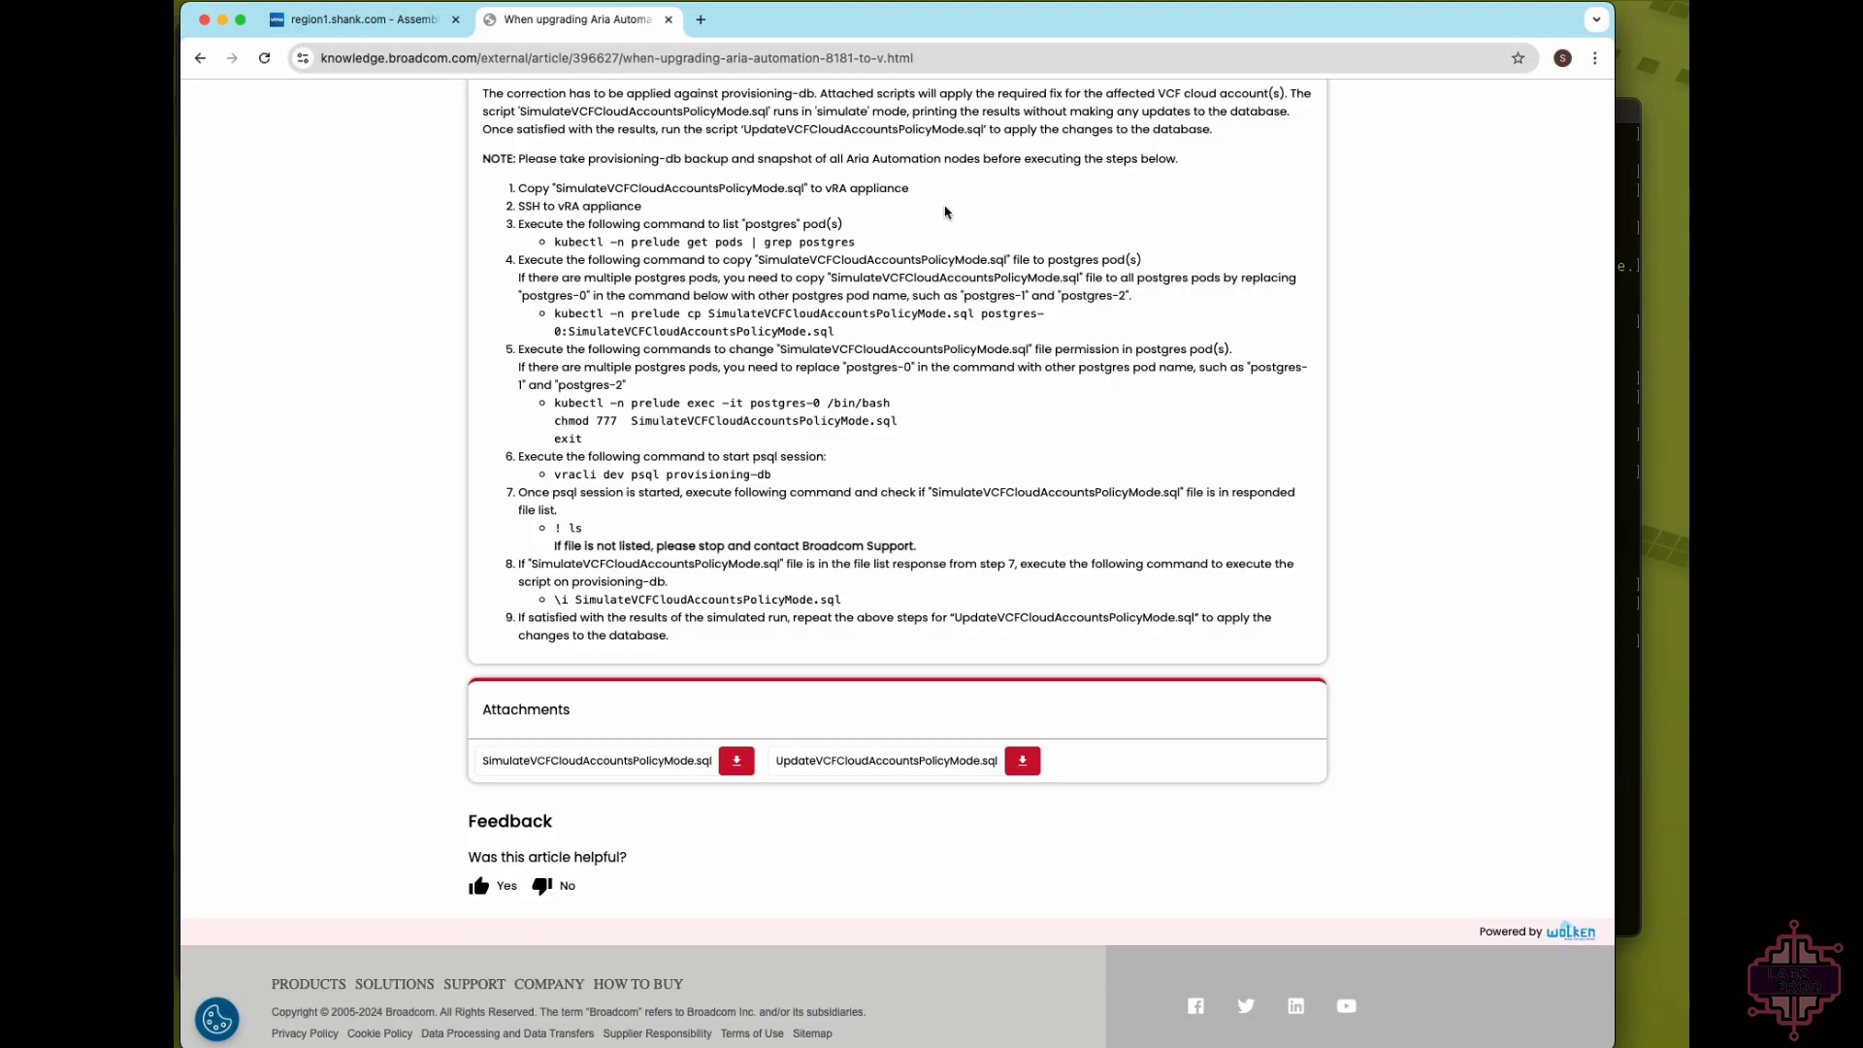
{"action": "scroll", "coordinate": [912, 187], "scroll_direction": "up", "scroll_amount": 20}
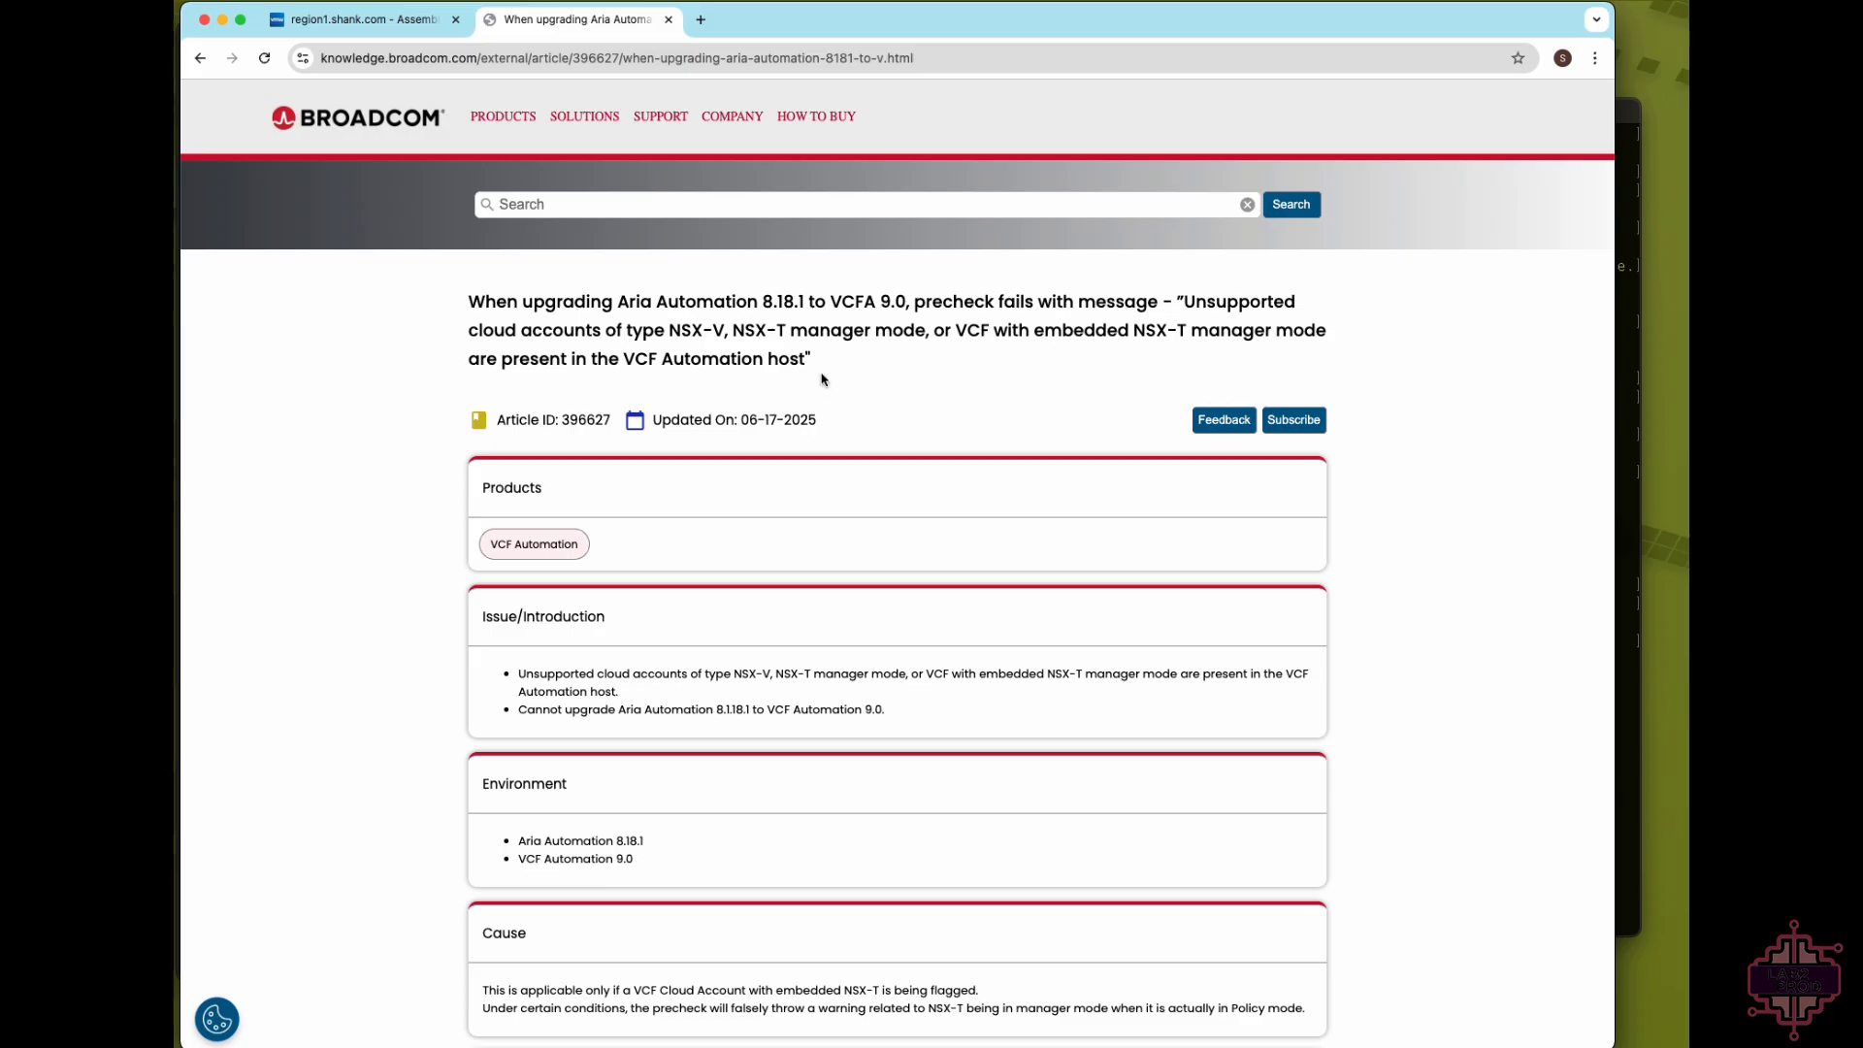
{"action": "left_click_drag", "start_coordinate": [814, 369], "coordinate": [455, 314]}
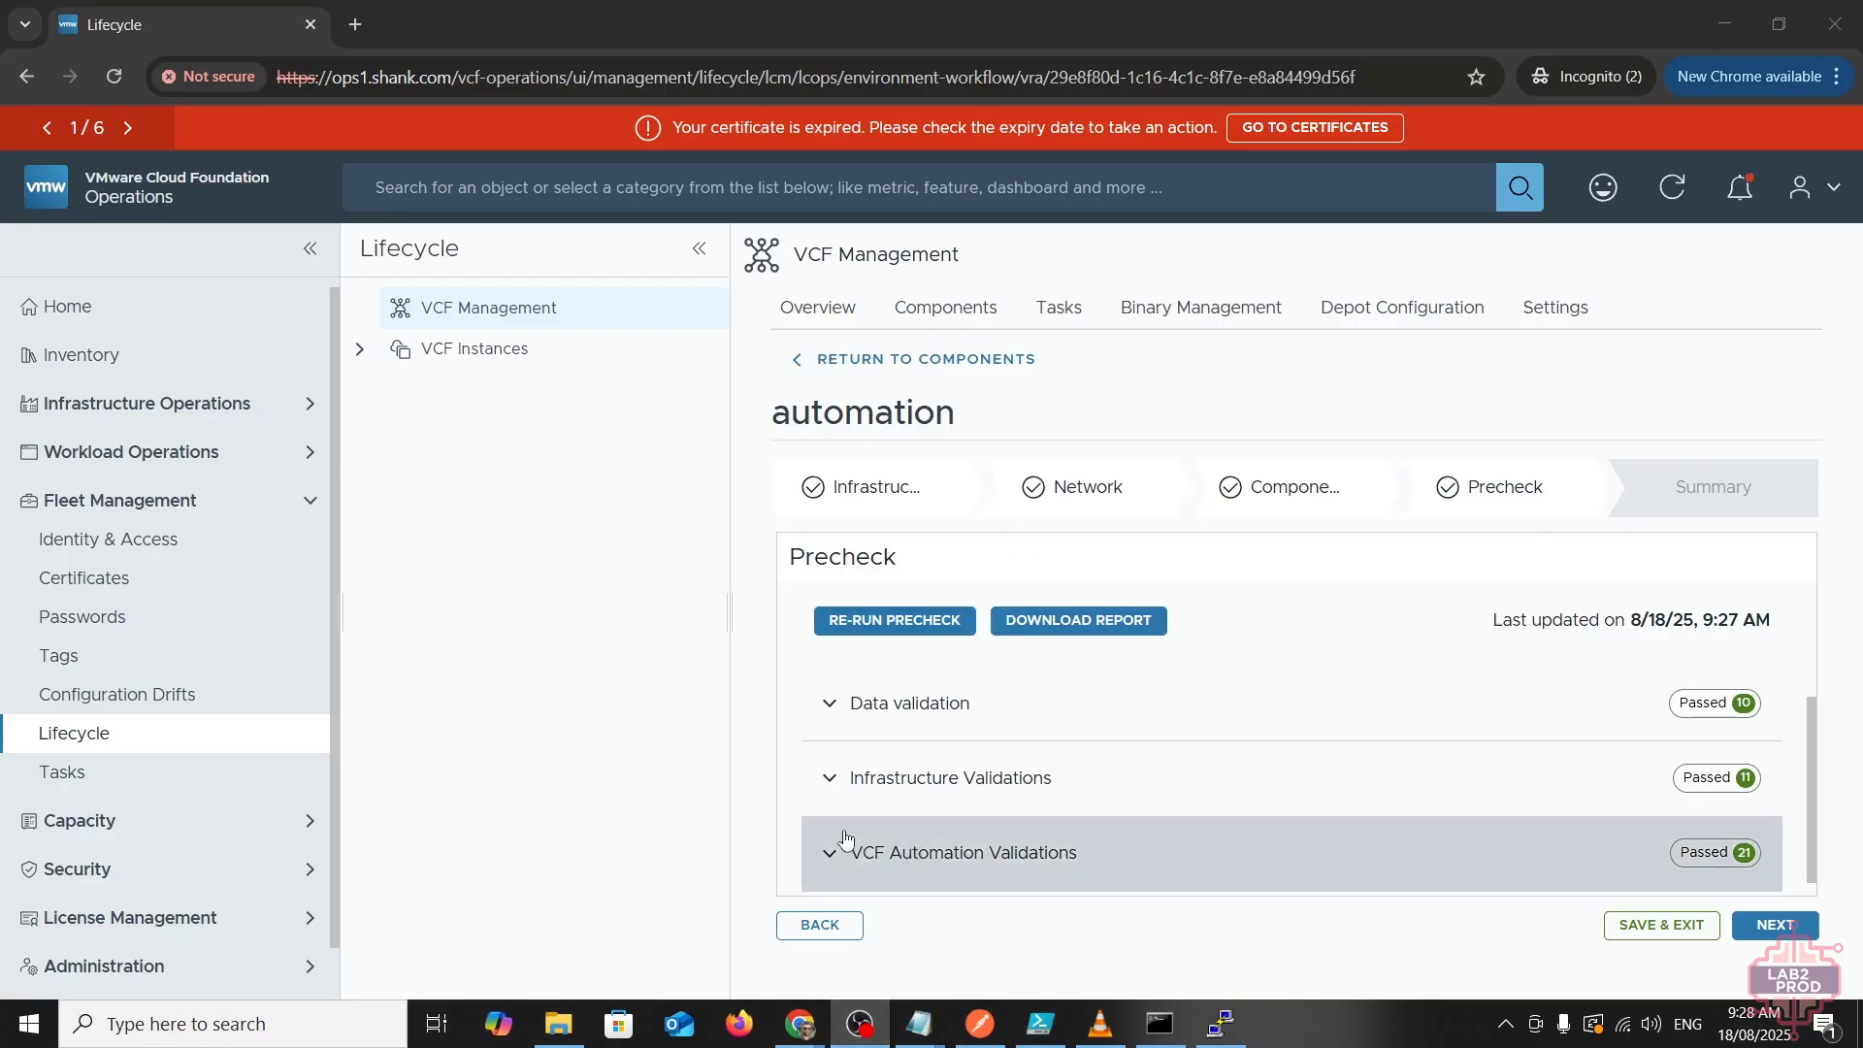
- Examine the VCF Automation Validations precheck results, then go back to Components and review the cluster virtual IP and node IP pool settings
{"action": "left_click", "coordinate": [912, 860]}
{"action": "scroll", "coordinate": [1177, 771], "scroll_direction": "down", "scroll_amount": 4}
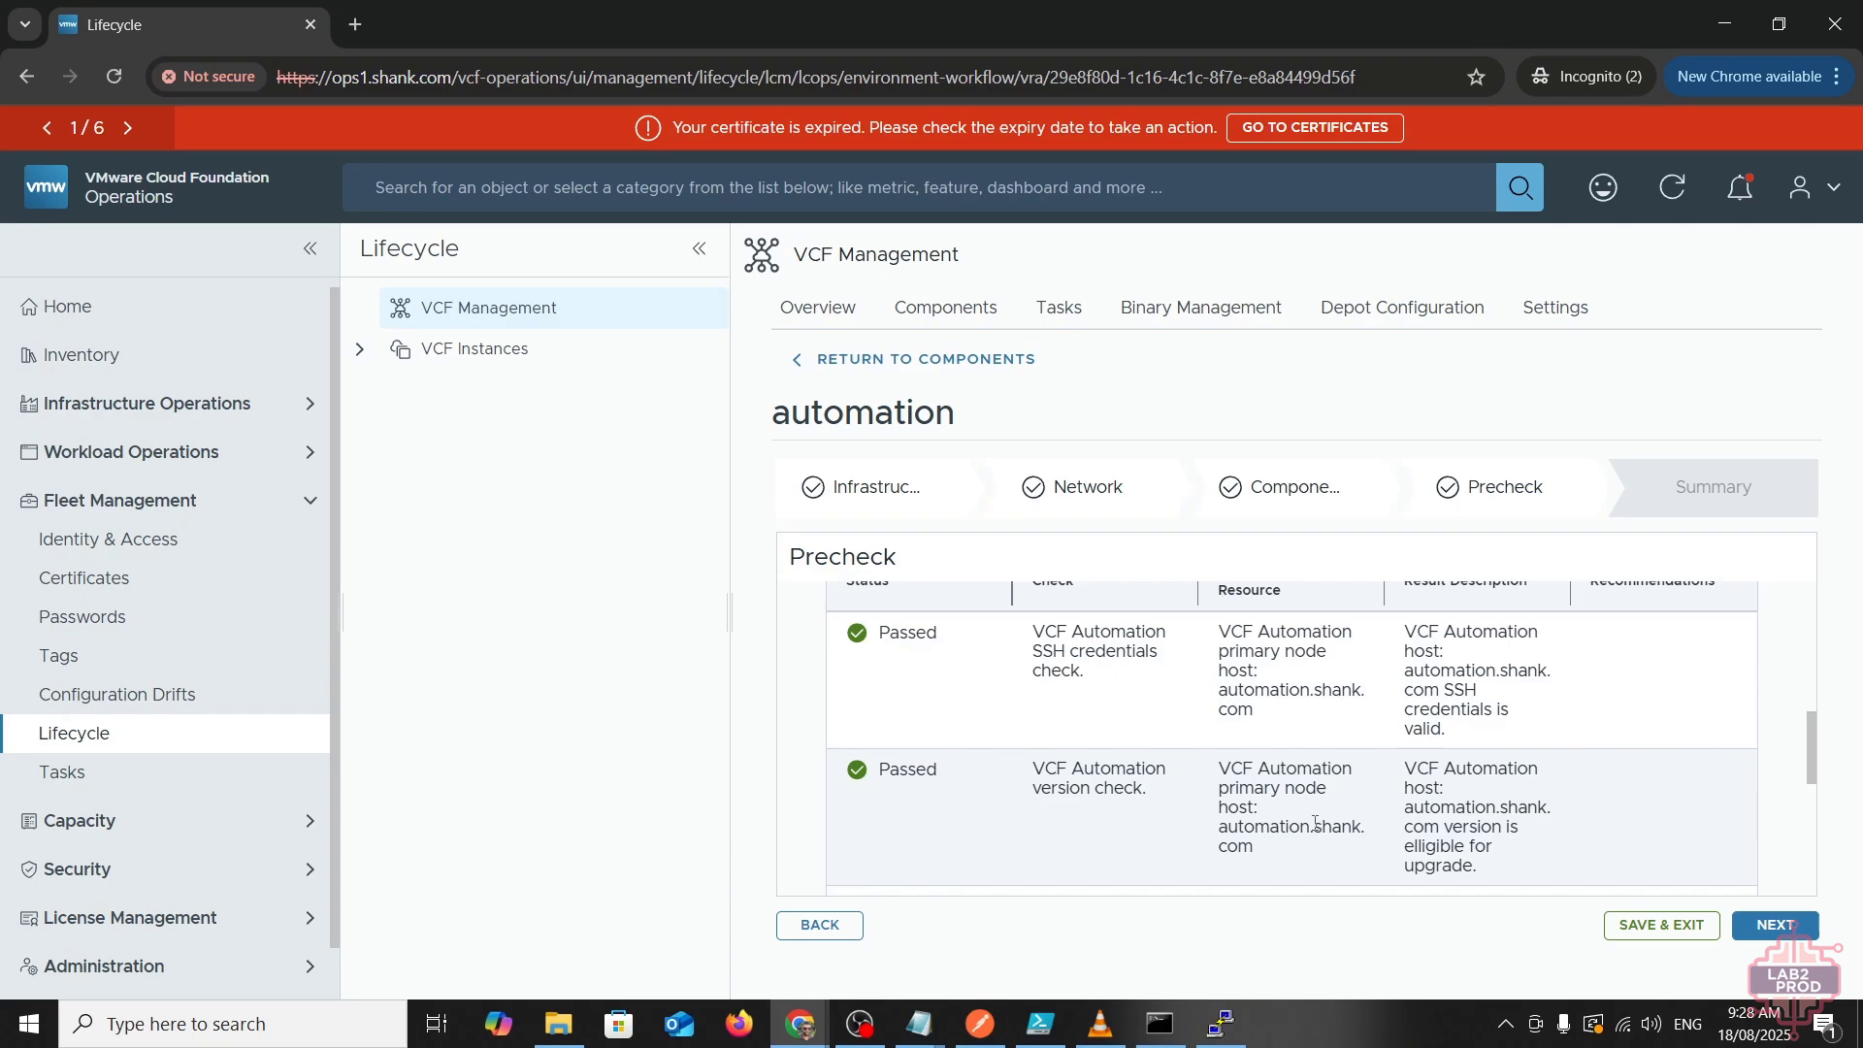
{"action": "left_click", "coordinate": [843, 924]}
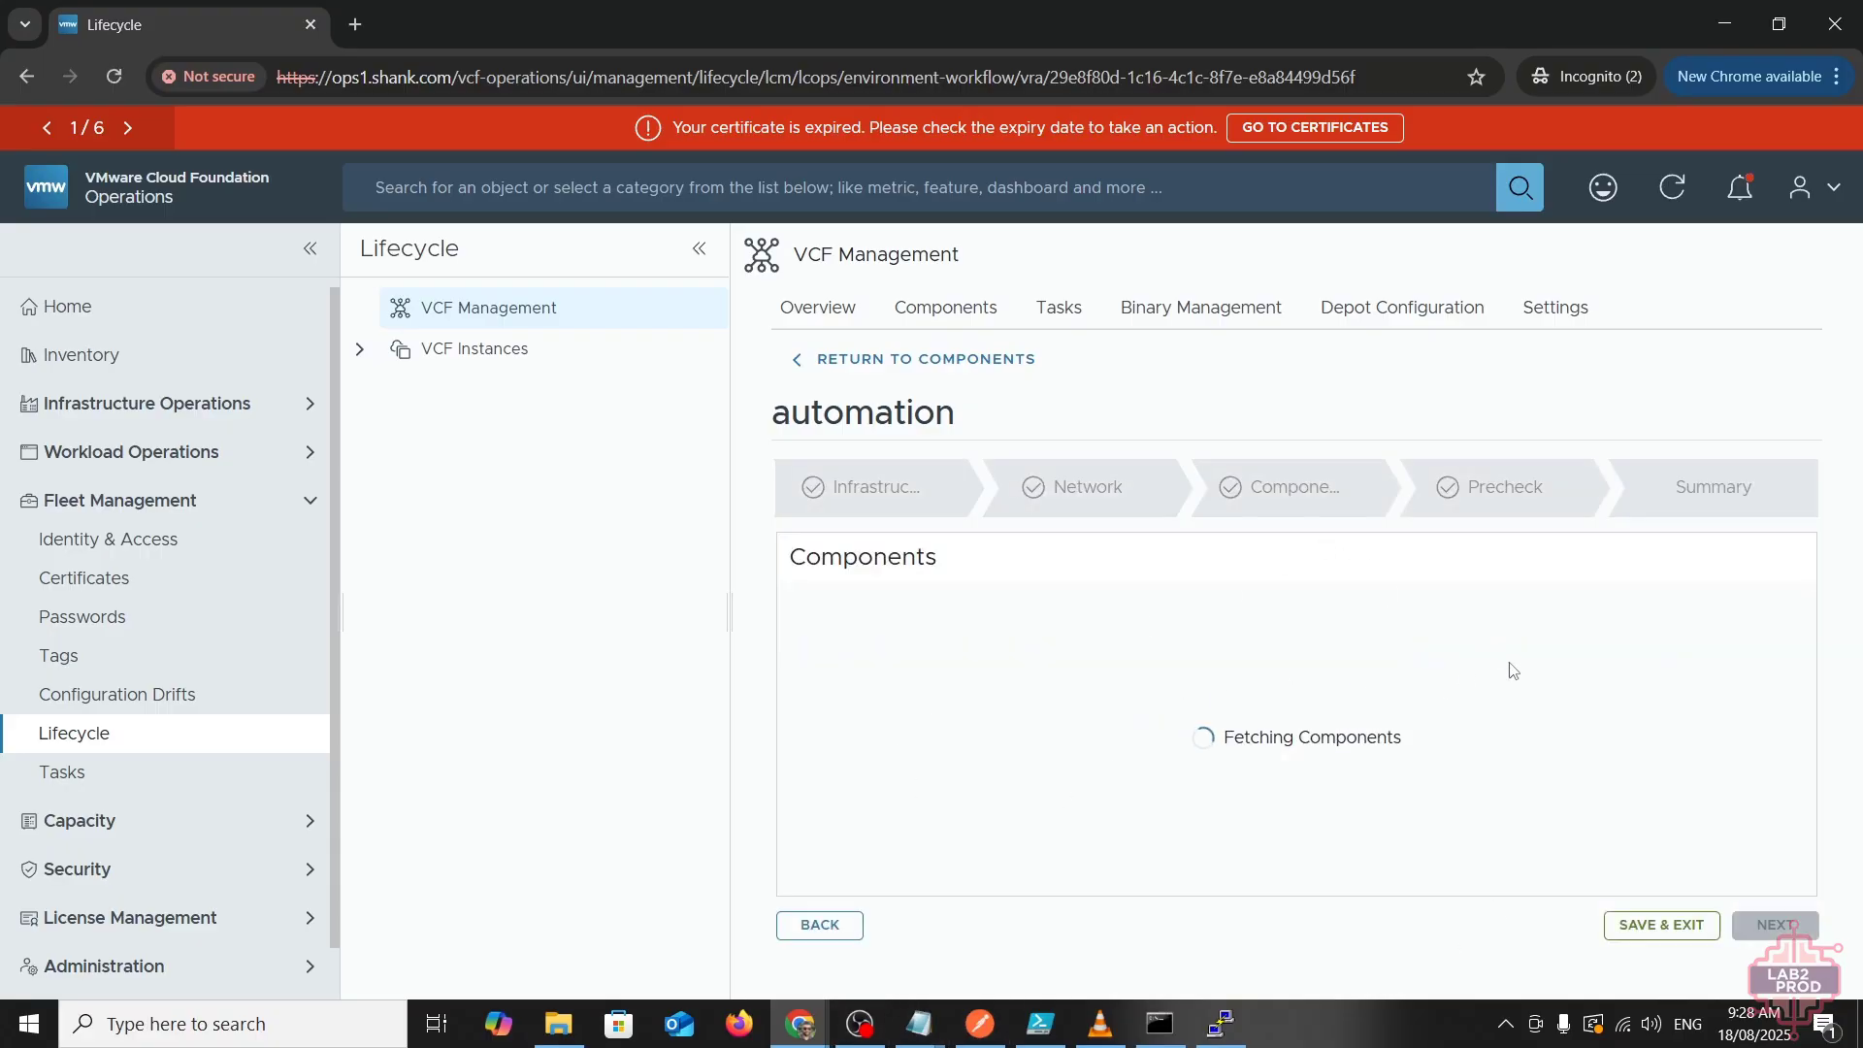
{"action": "scroll", "coordinate": [1497, 665], "scroll_direction": "down", "scroll_amount": 5}
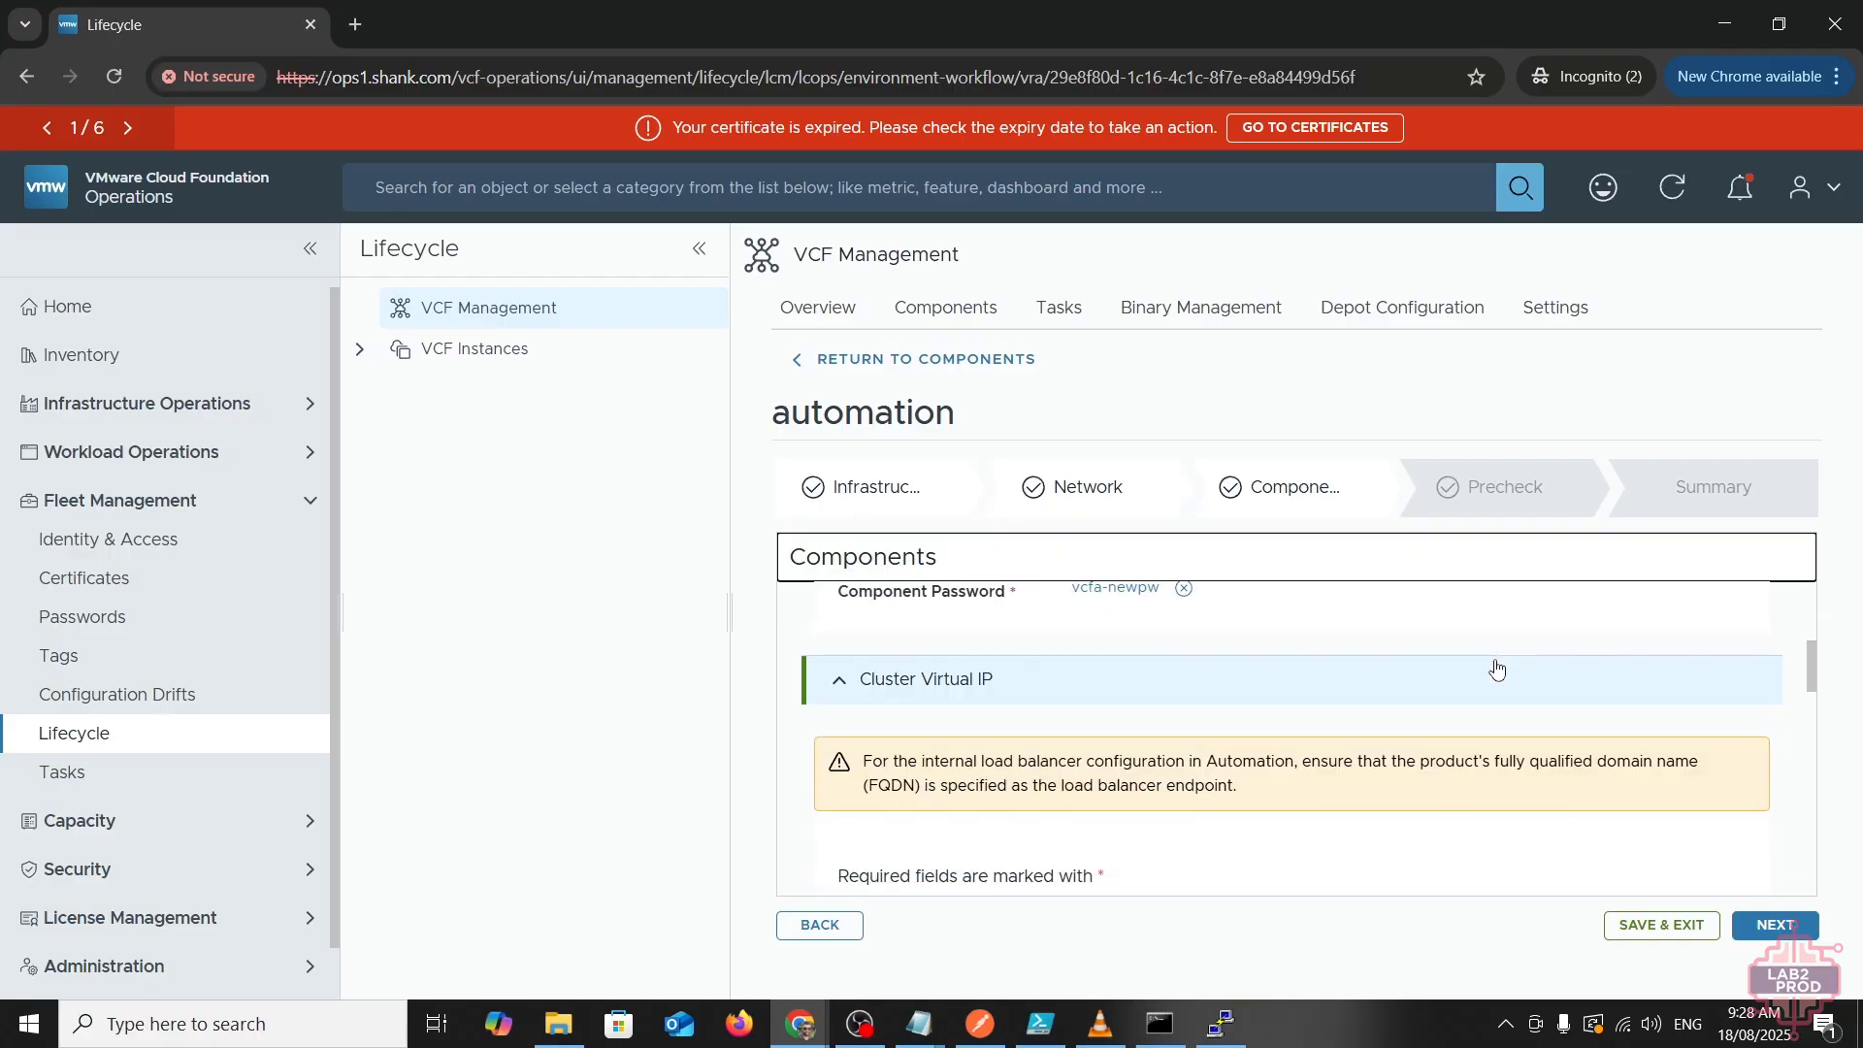
{"action": "scroll", "coordinate": [1495, 664], "scroll_direction": "down", "scroll_amount": 5}
{"action": "scroll", "coordinate": [1494, 660], "scroll_direction": "up", "scroll_amount": 4}
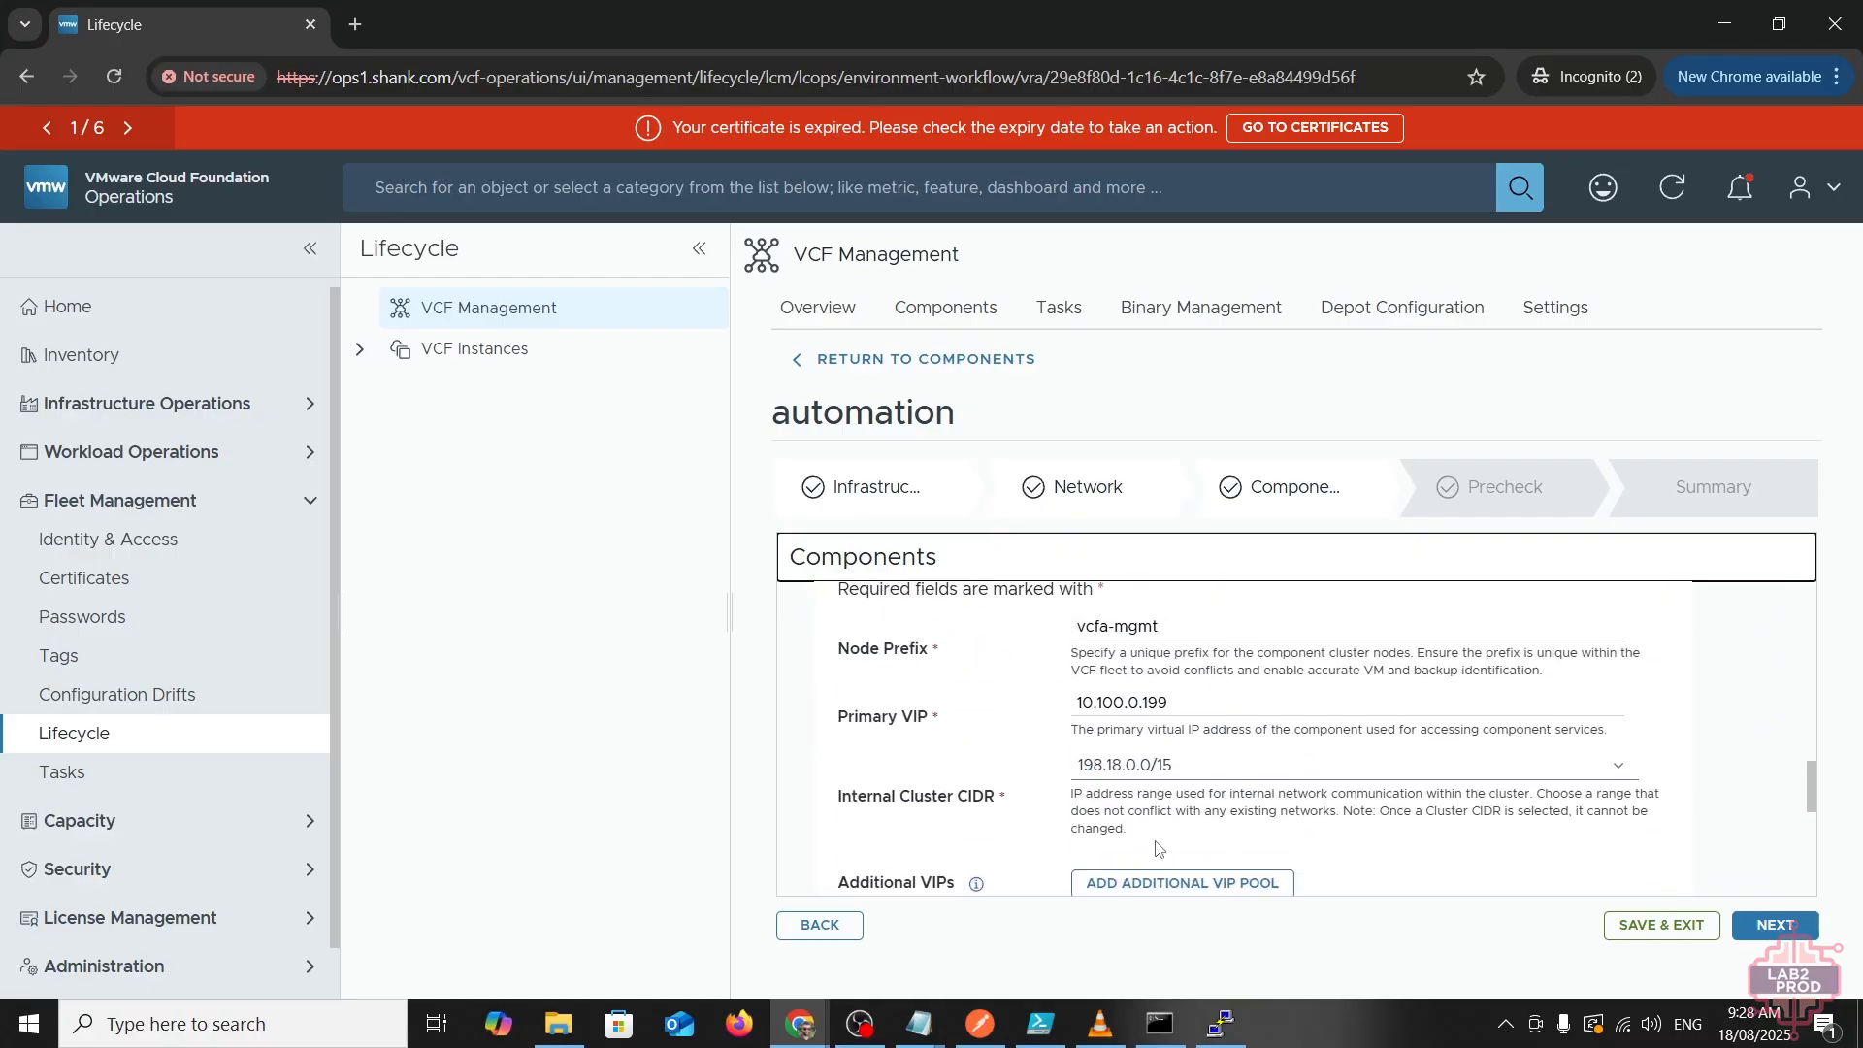
{"action": "scroll", "coordinate": [1214, 749], "scroll_direction": "down", "scroll_amount": 5}
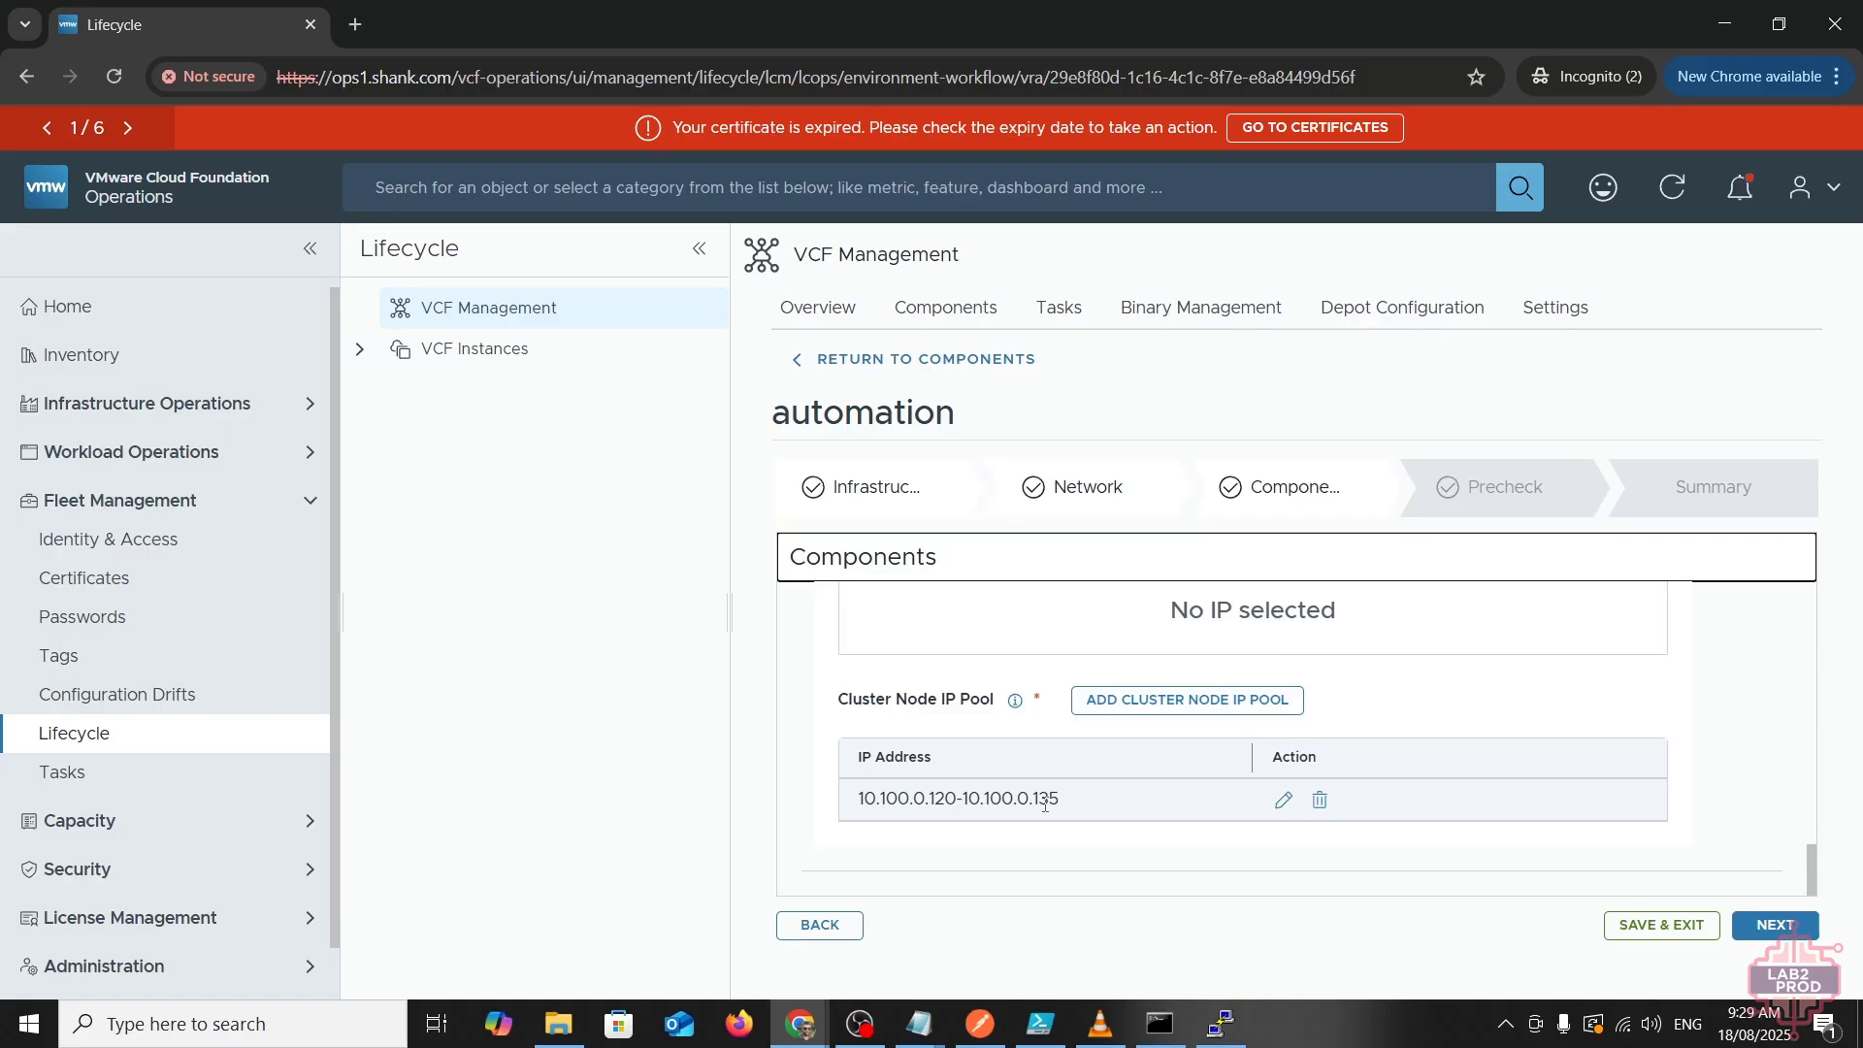
- Advance past the precheck to the automation upgrade summary and review its component properties, network settings and Other details
{"action": "left_click", "coordinate": [1774, 924]}
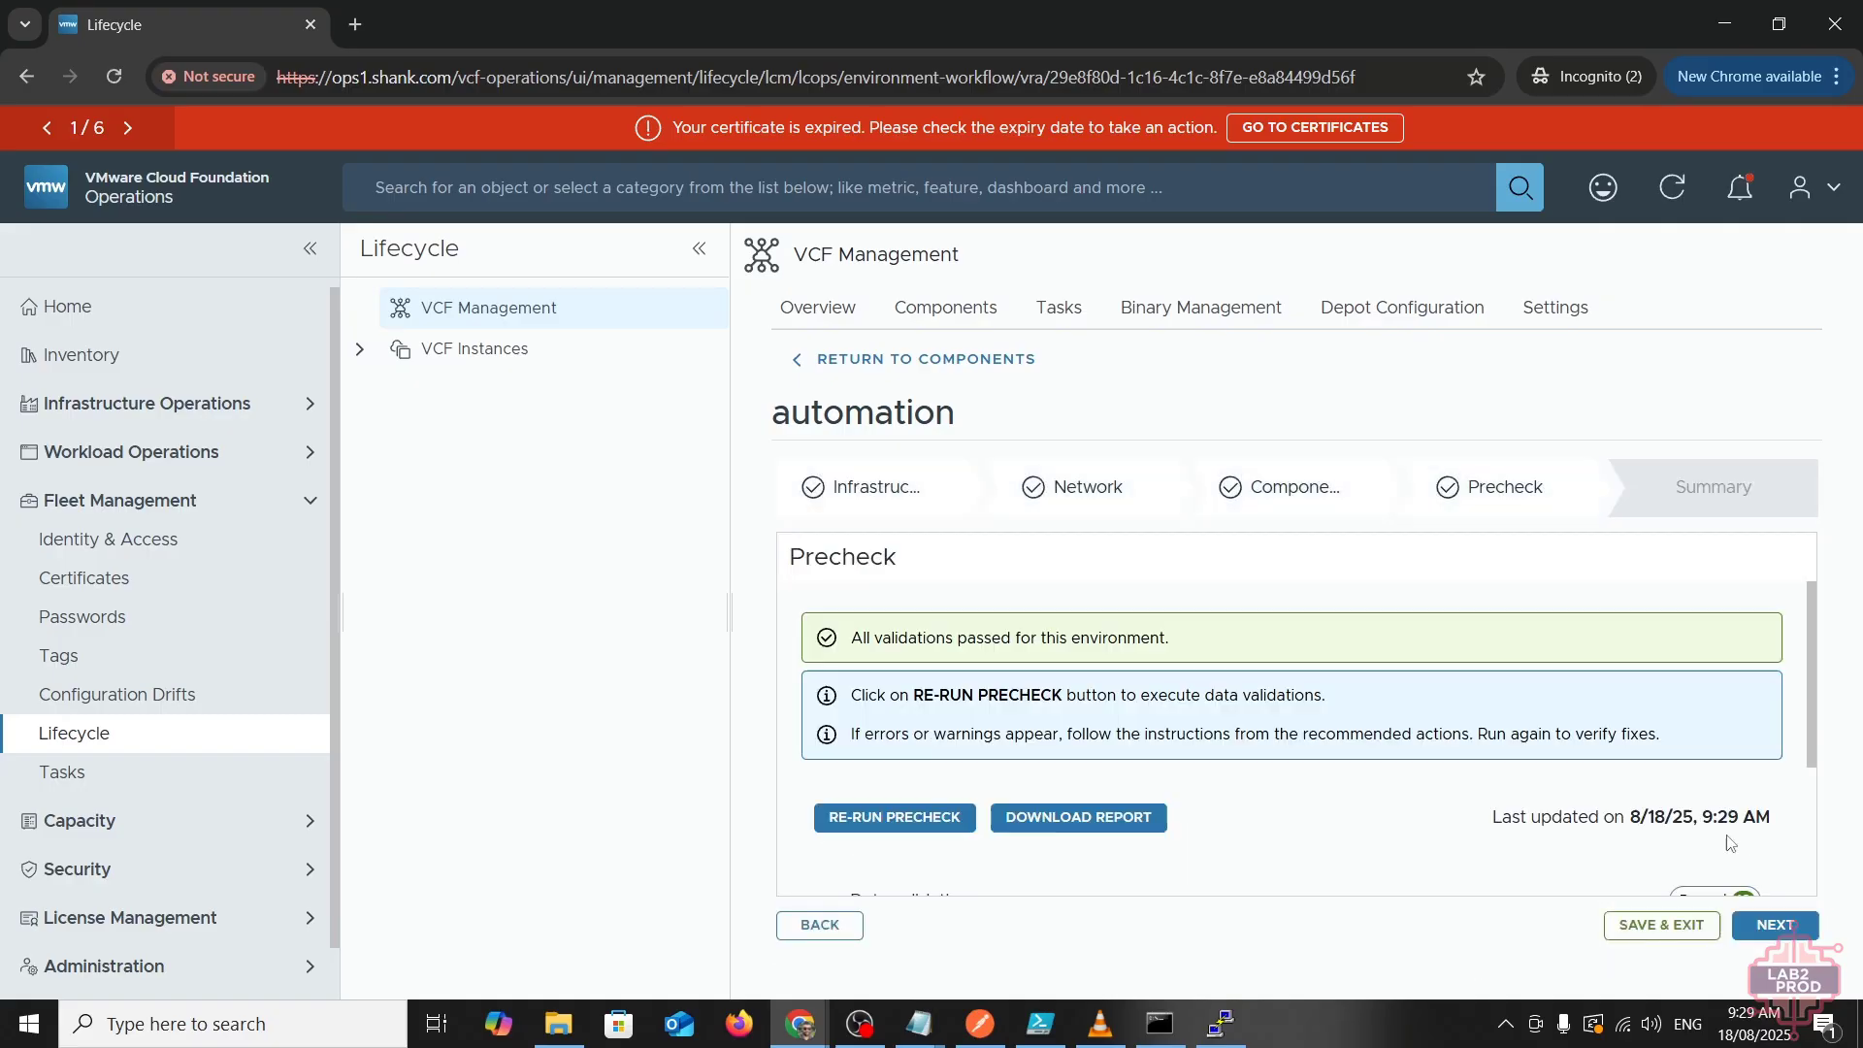
{"action": "left_click", "coordinate": [1774, 924]}
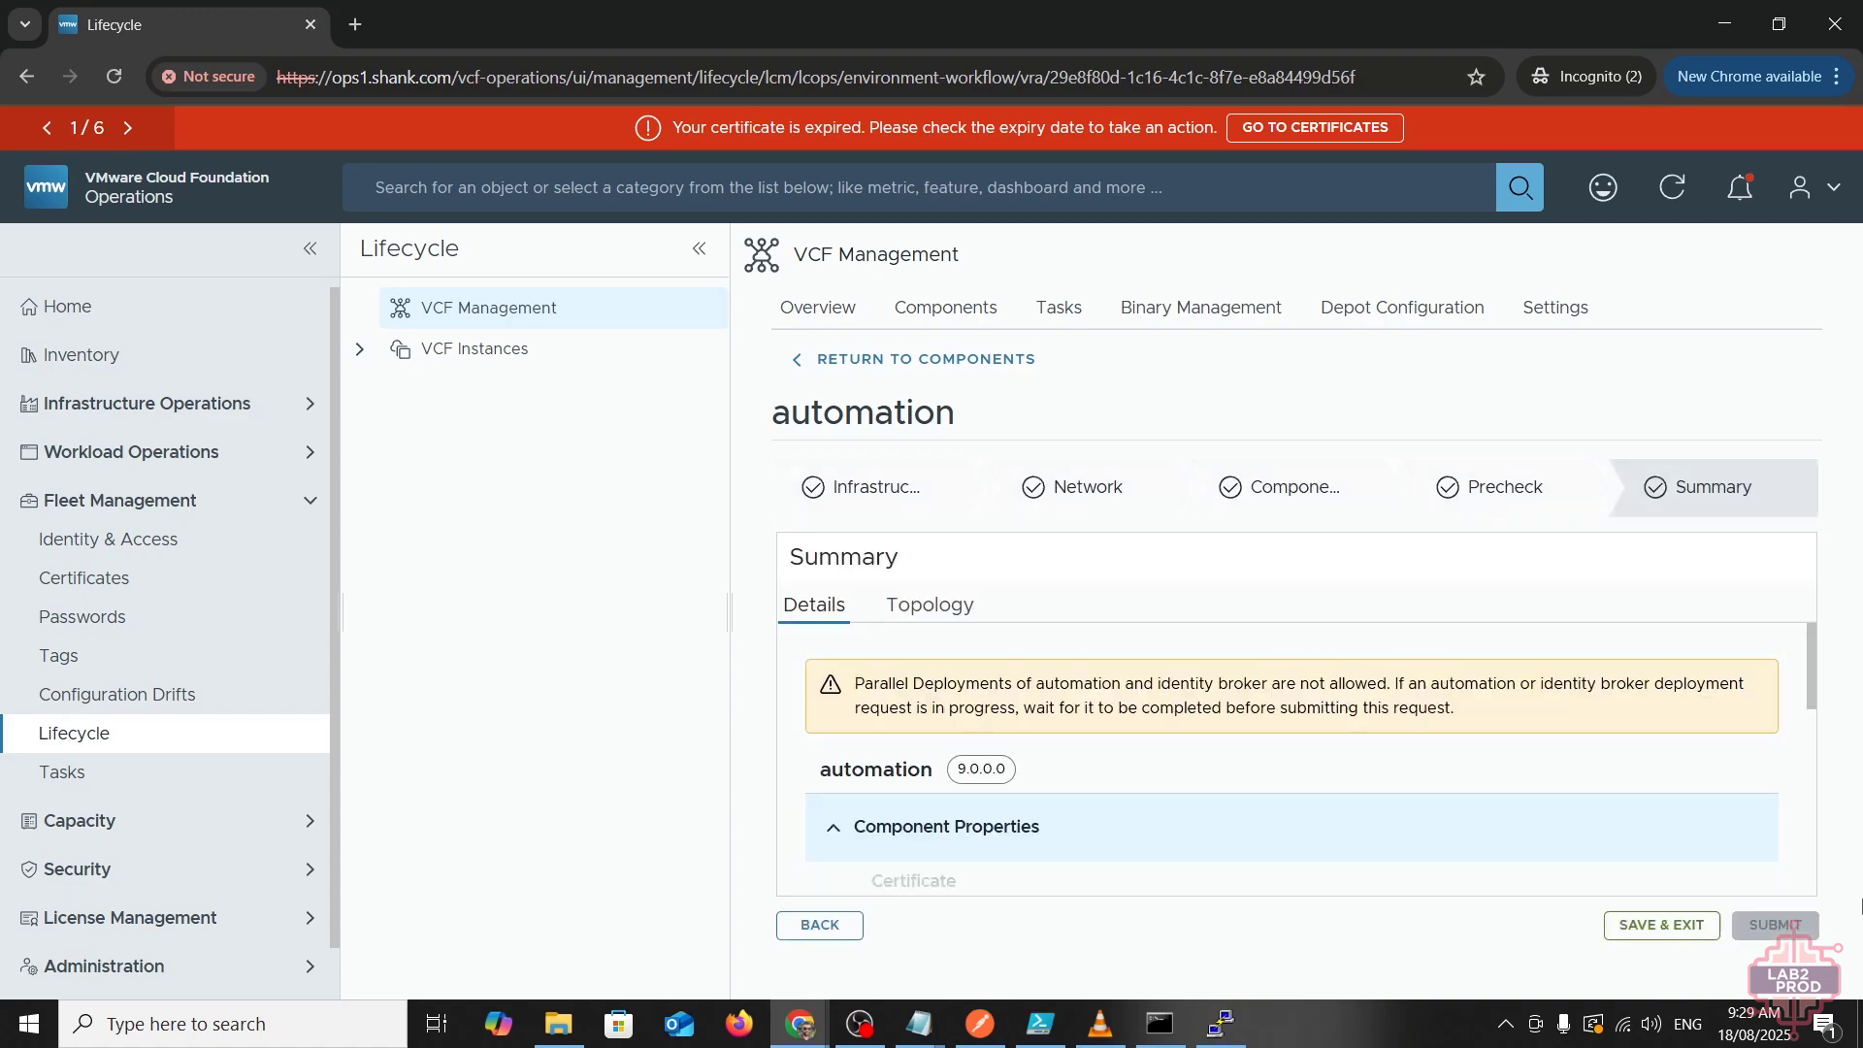
{"action": "scroll", "coordinate": [1409, 838], "scroll_direction": "down", "scroll_amount": 10}
{"action": "scroll", "coordinate": [1580, 657], "scroll_direction": "up", "scroll_amount": 10}
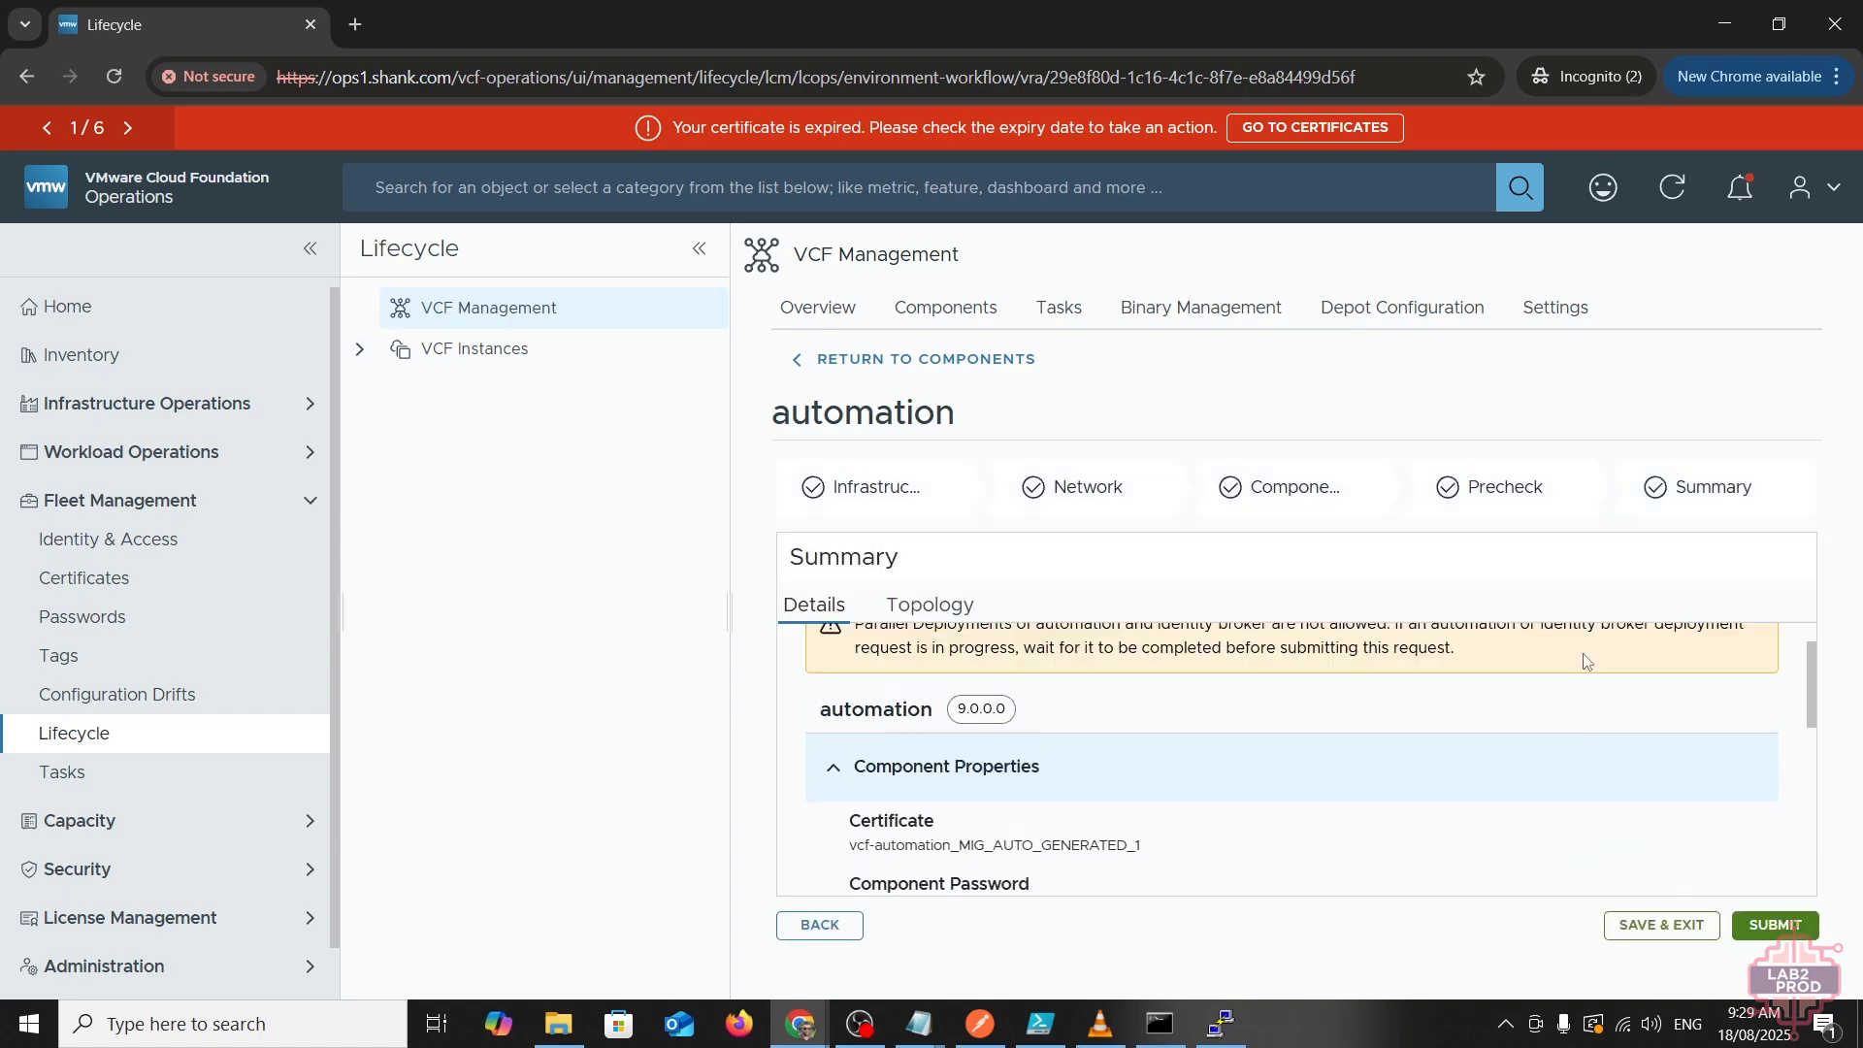
{"action": "scroll", "coordinate": [931, 736], "scroll_direction": "down", "scroll_amount": 3}
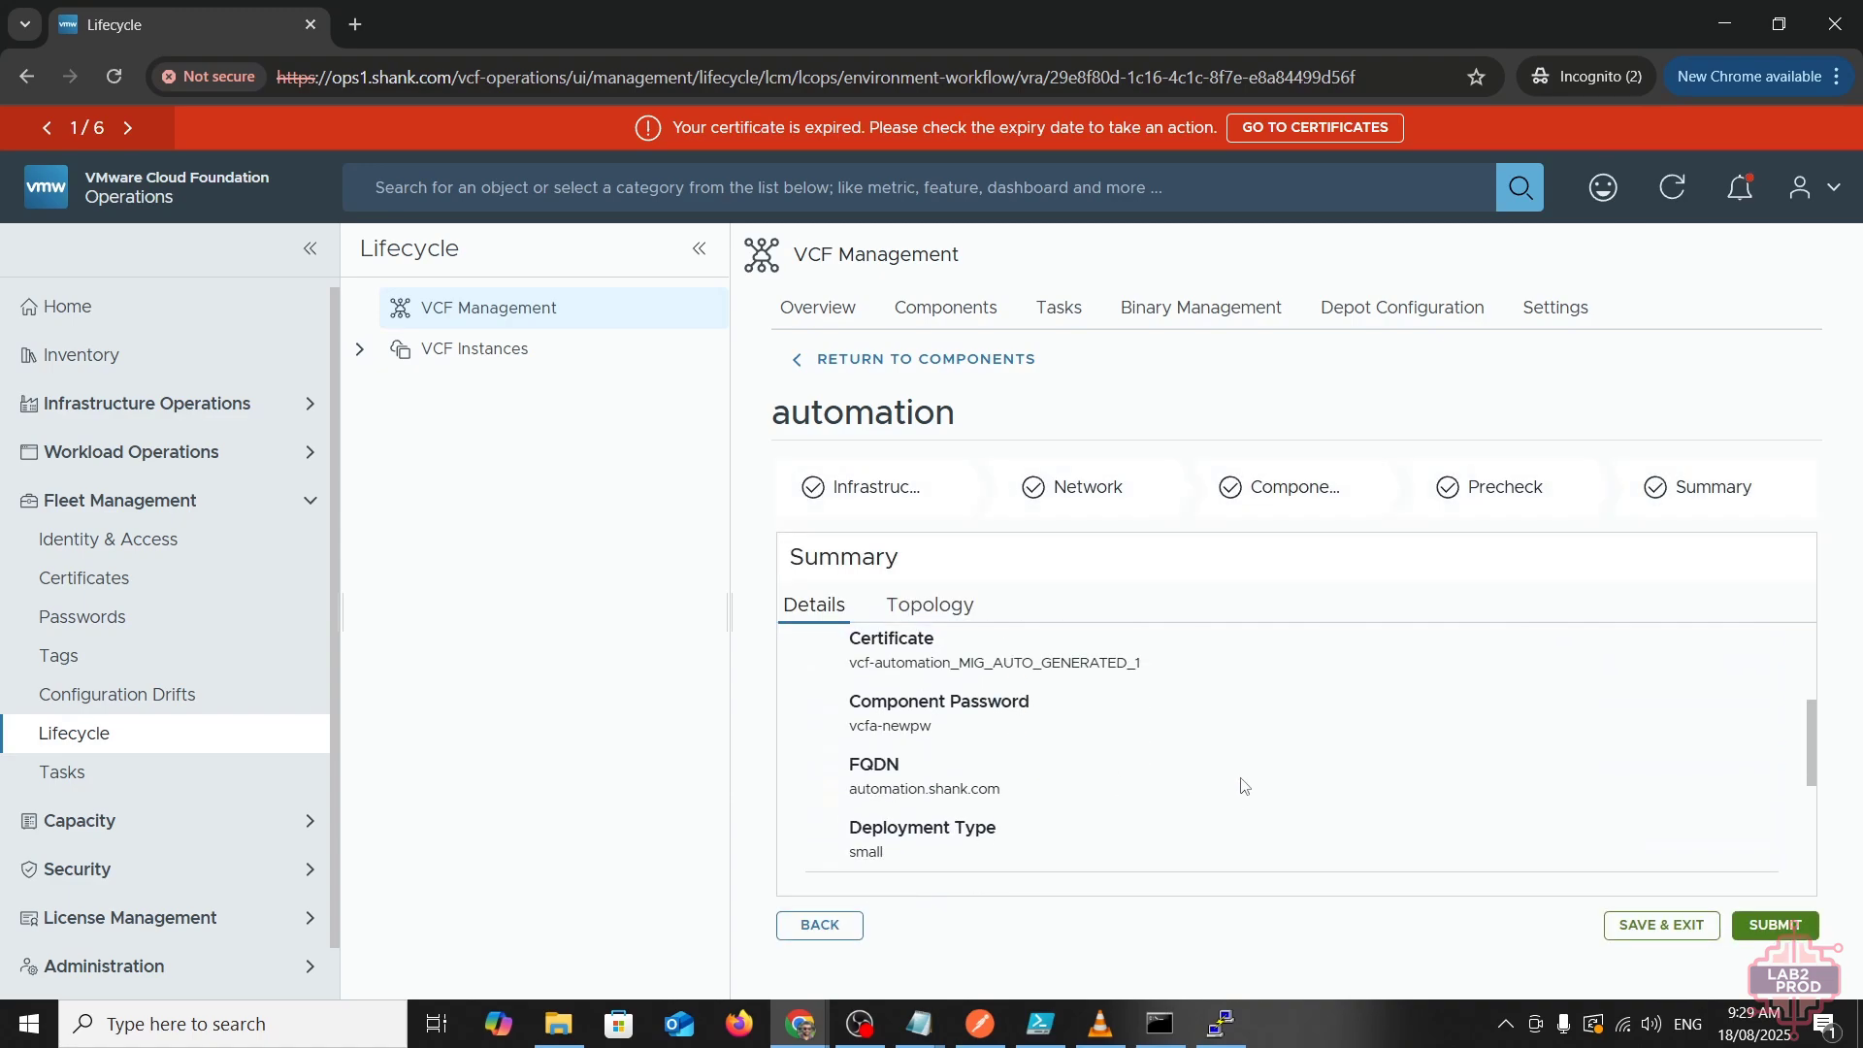
{"action": "scroll", "coordinate": [1087, 788], "scroll_direction": "down", "scroll_amount": 1}
{"action": "left_click", "coordinate": [1083, 782]}
{"action": "left_click", "coordinate": [1036, 772]}
{"action": "scroll", "coordinate": [1151, 769], "scroll_direction": "down", "scroll_amount": 4}
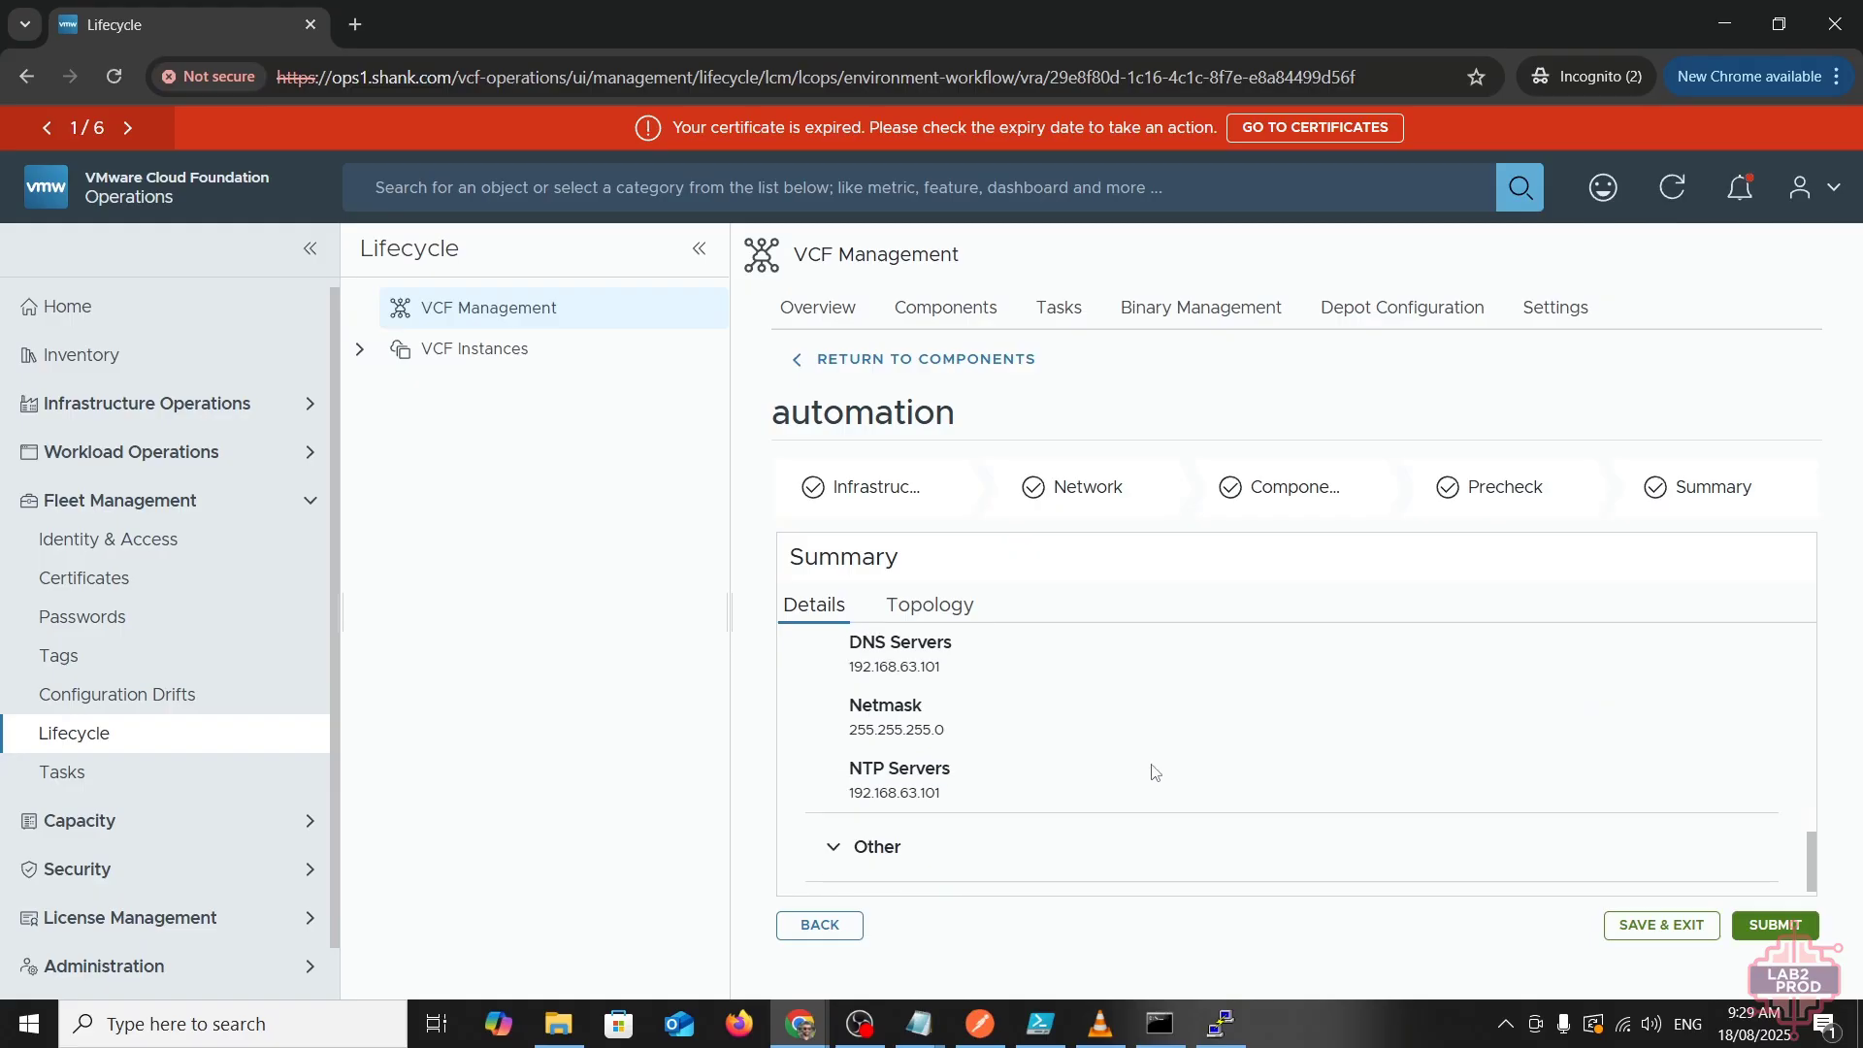
{"action": "left_click", "coordinate": [1115, 835]}
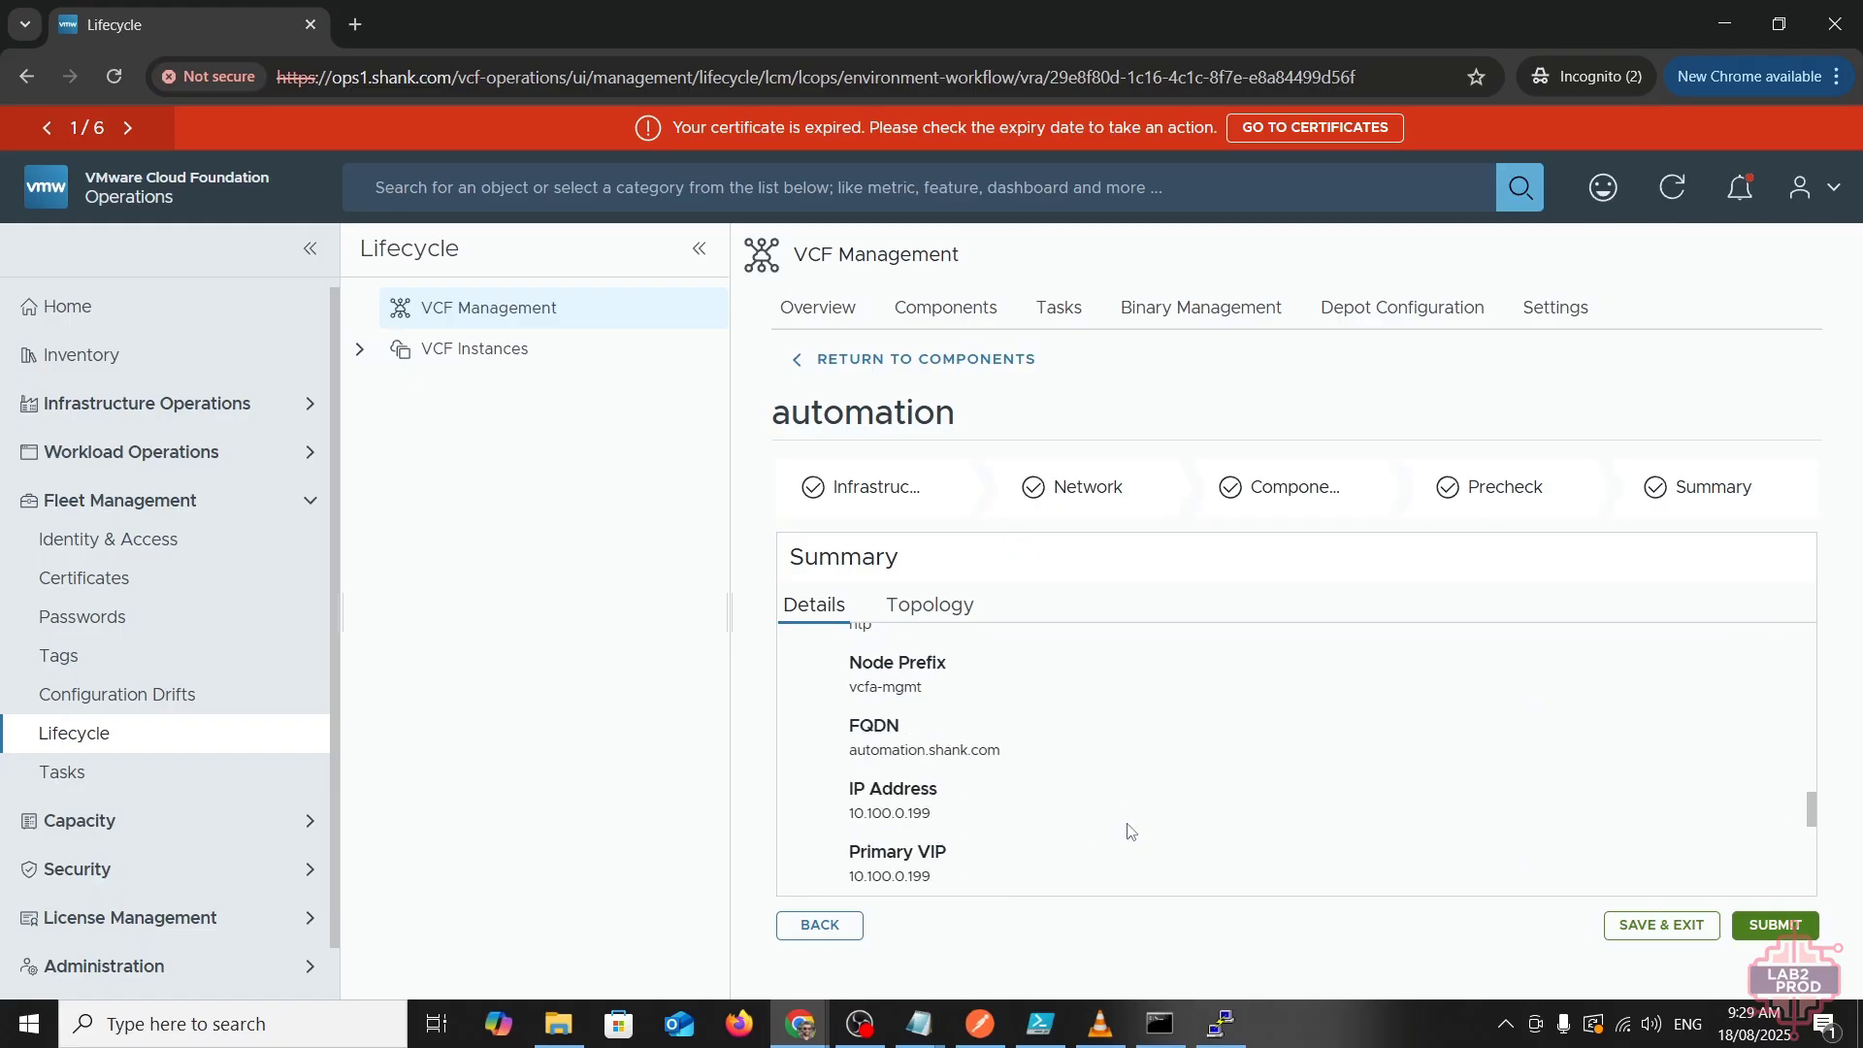
{"action": "scroll", "coordinate": [1028, 827], "scroll_direction": "down", "scroll_amount": 3}
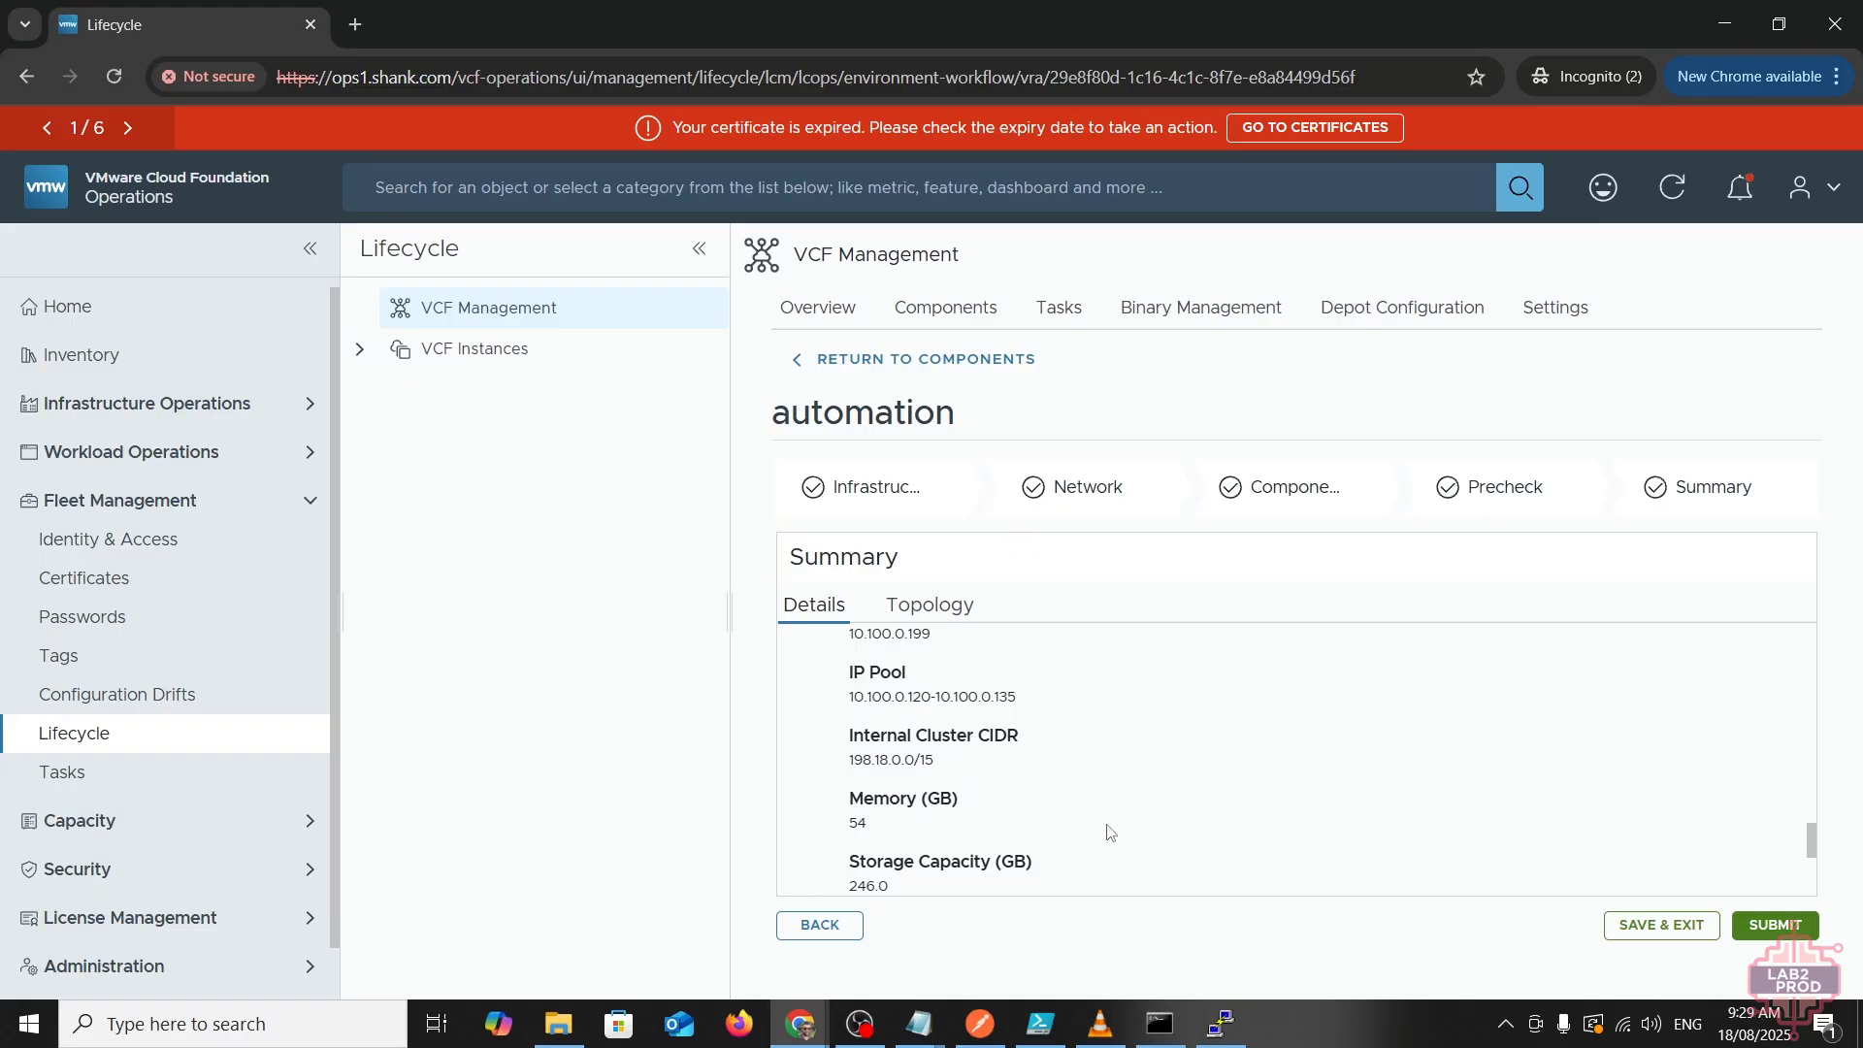
{"action": "scroll", "coordinate": [1343, 794], "scroll_direction": "down", "scroll_amount": 3}
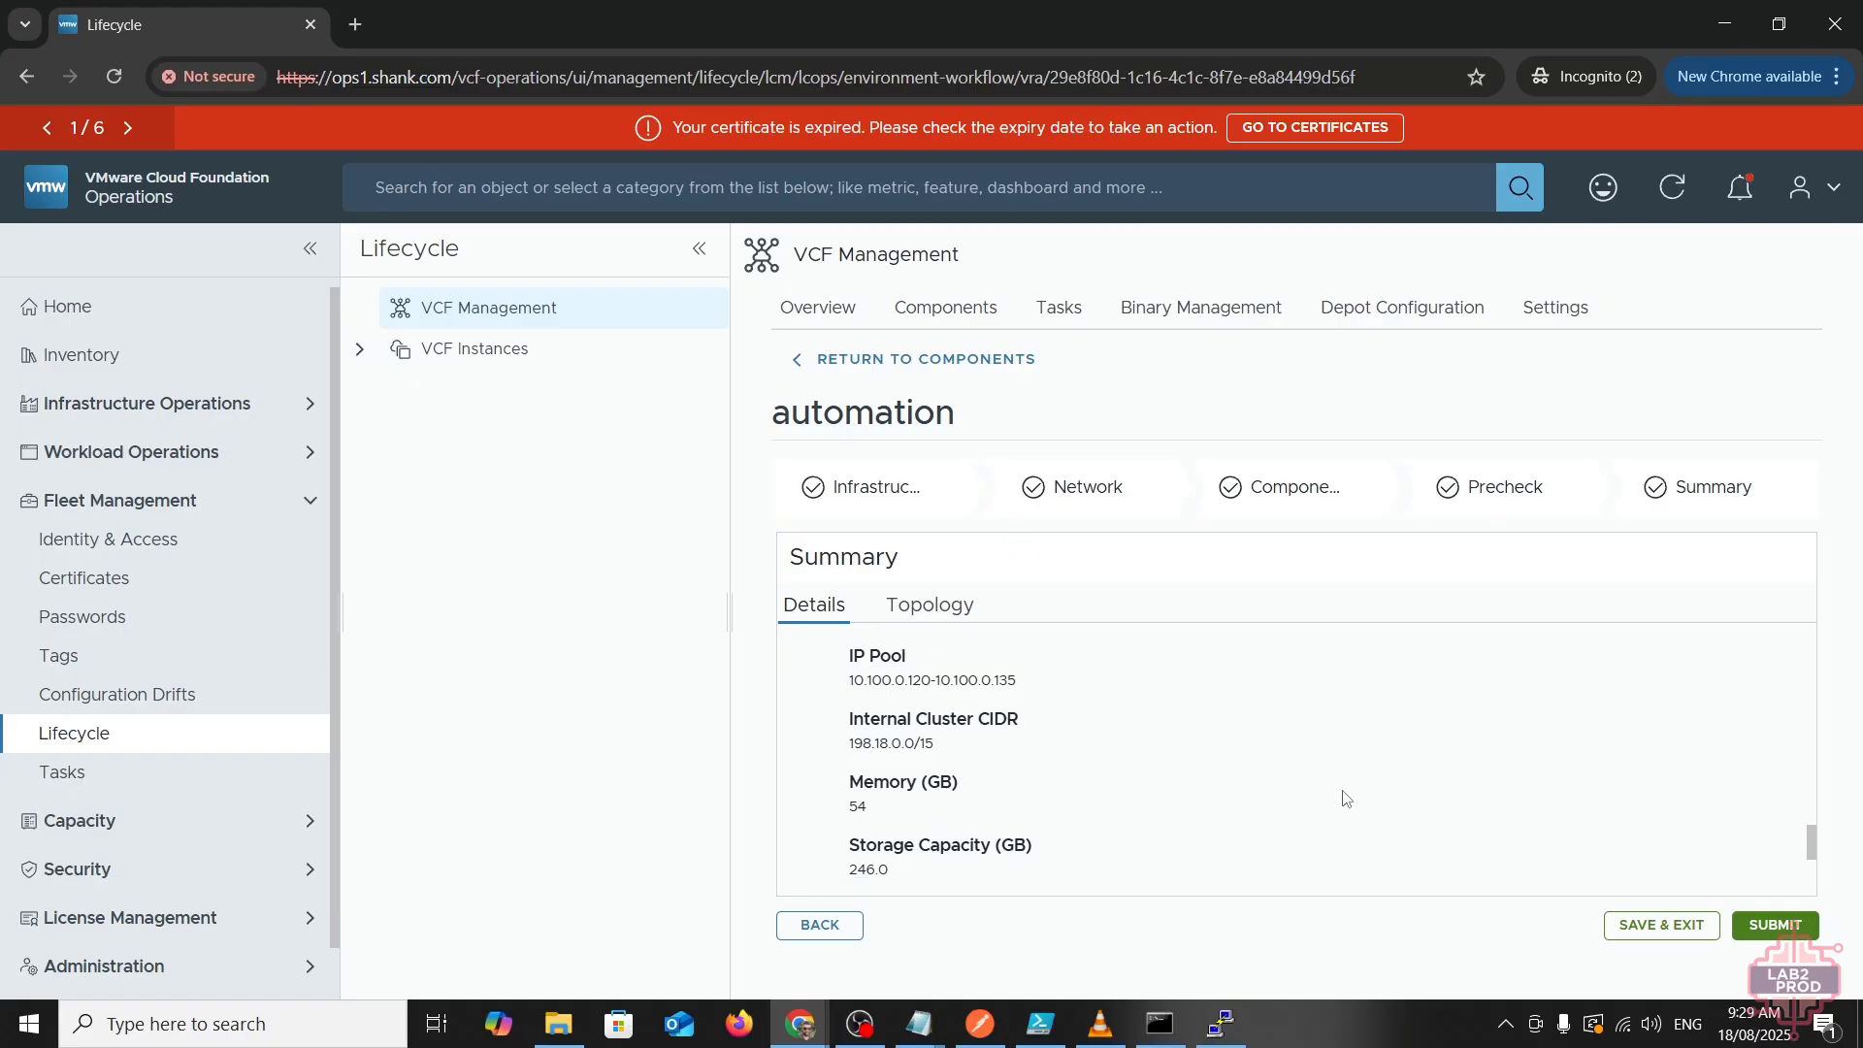
{"action": "scroll", "coordinate": [1289, 799], "scroll_direction": "up", "scroll_amount": 10}
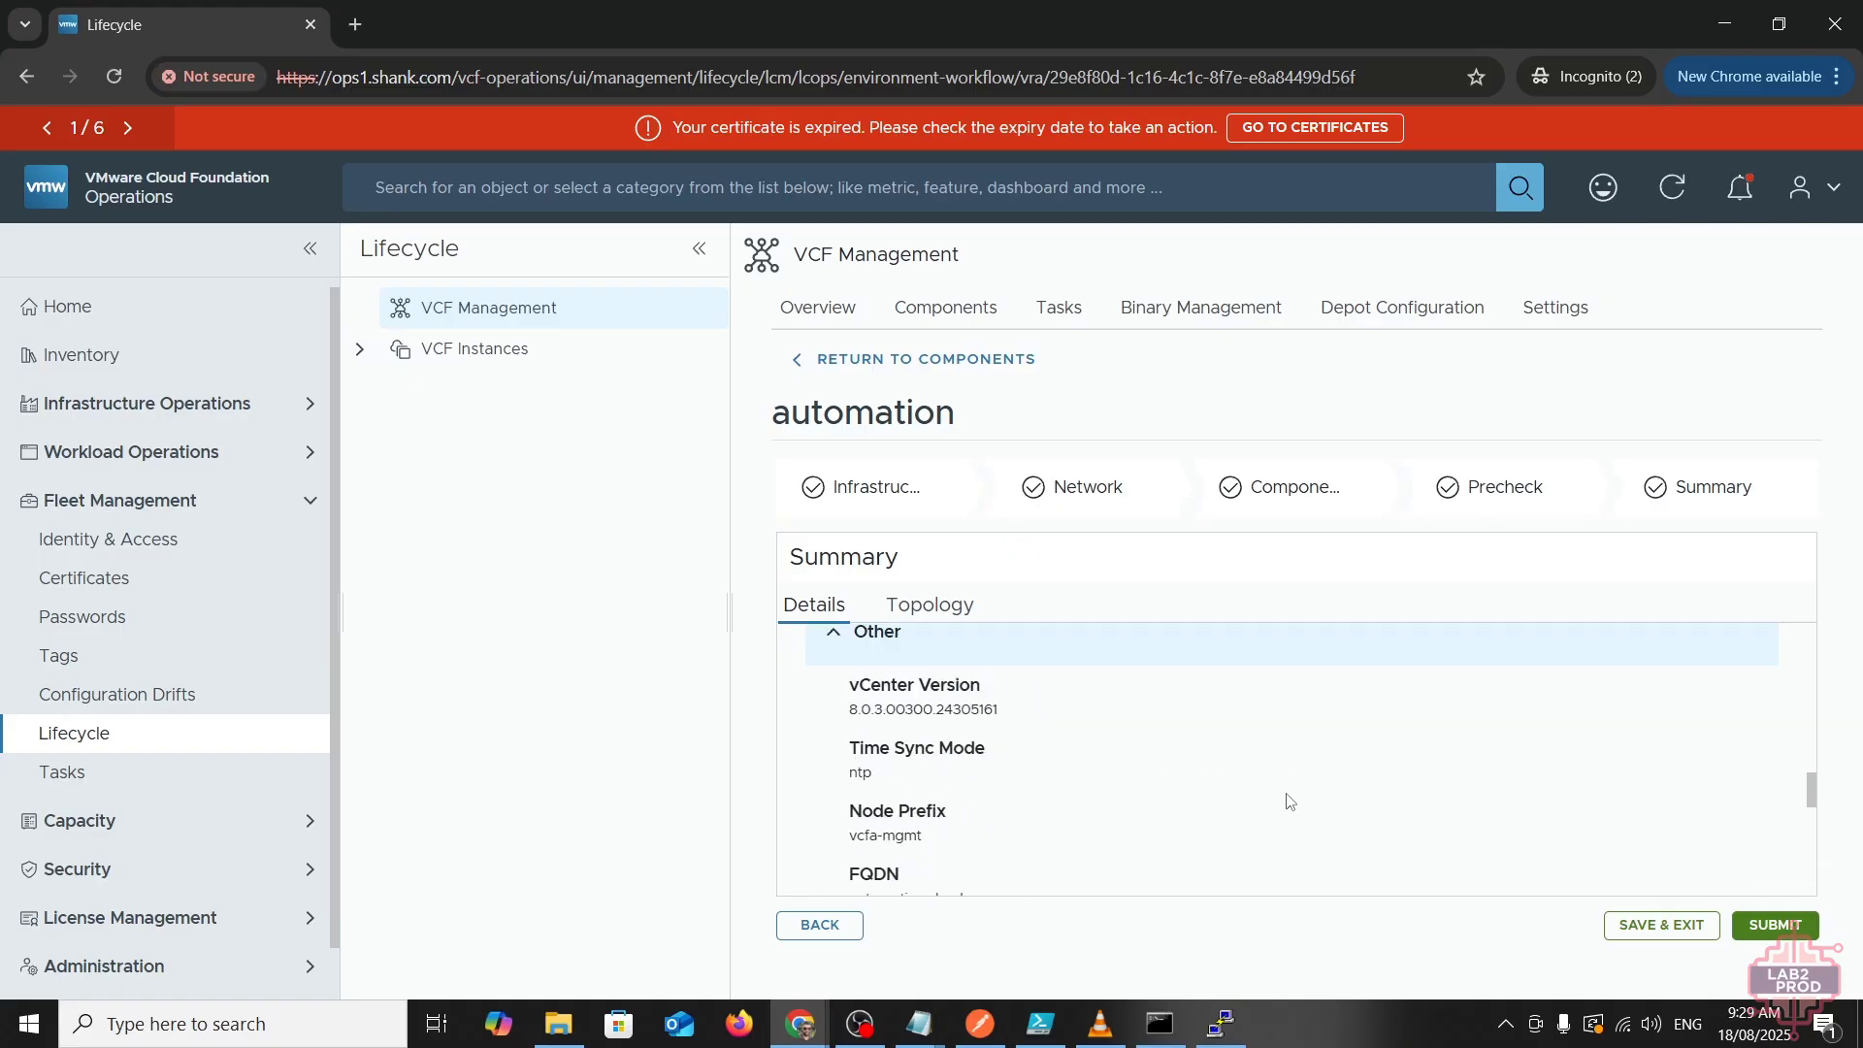
- Review the topology in the automation upgrade summary and submit the upgrade request
{"action": "left_click", "coordinate": [923, 611]}
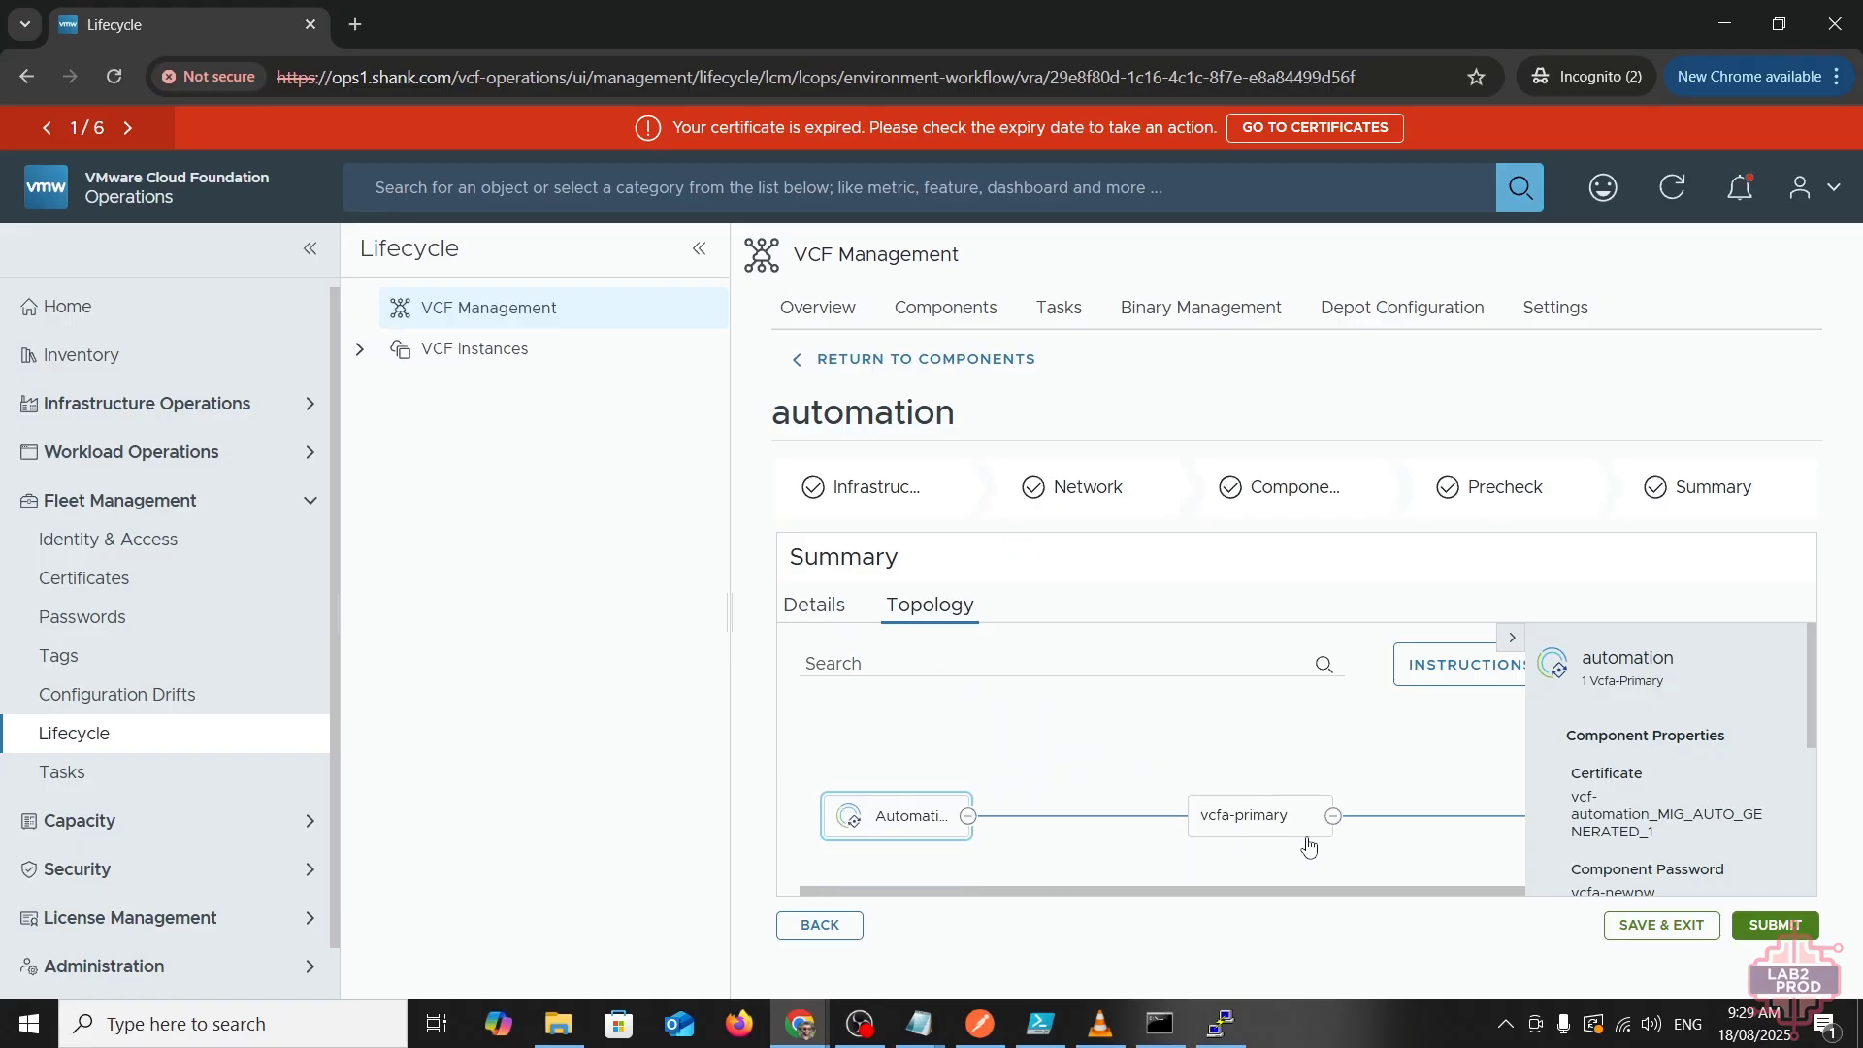
{"action": "left_click_drag", "start_coordinate": [818, 890], "coordinate": [1102, 900]}
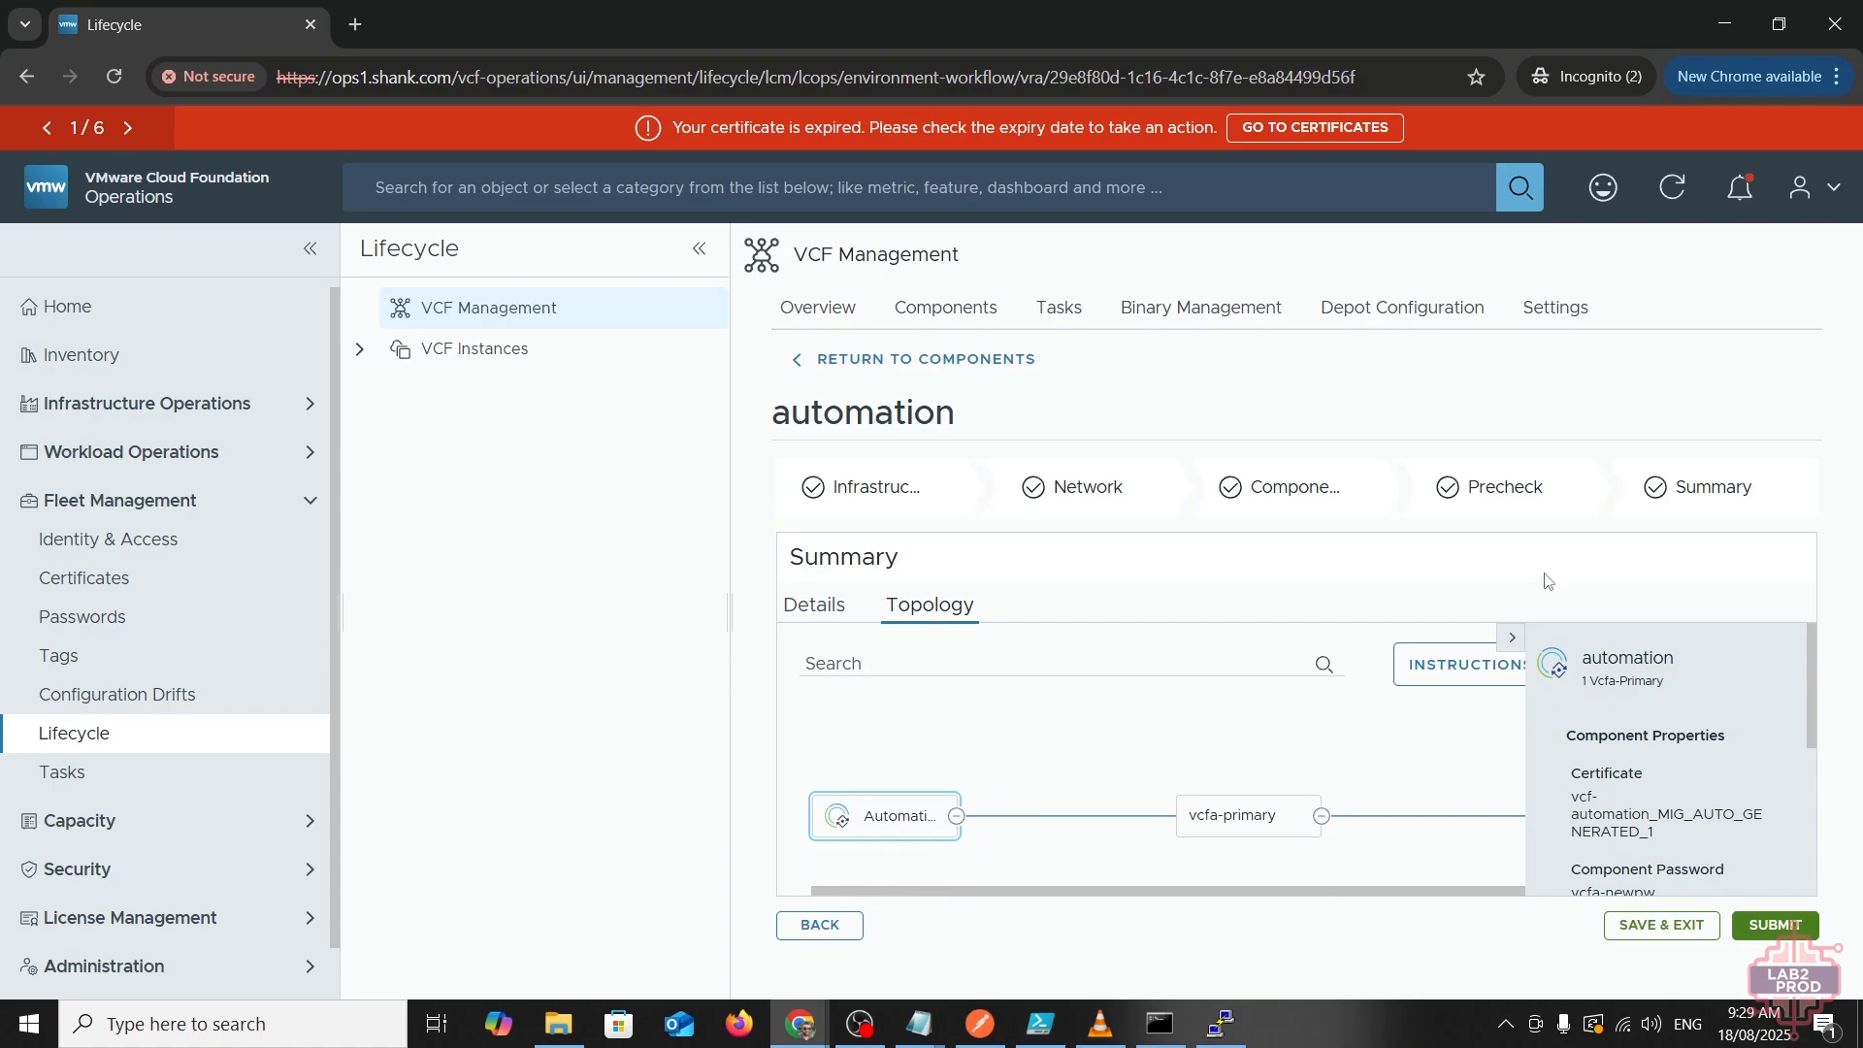
{"action": "left_click", "coordinate": [1783, 927]}
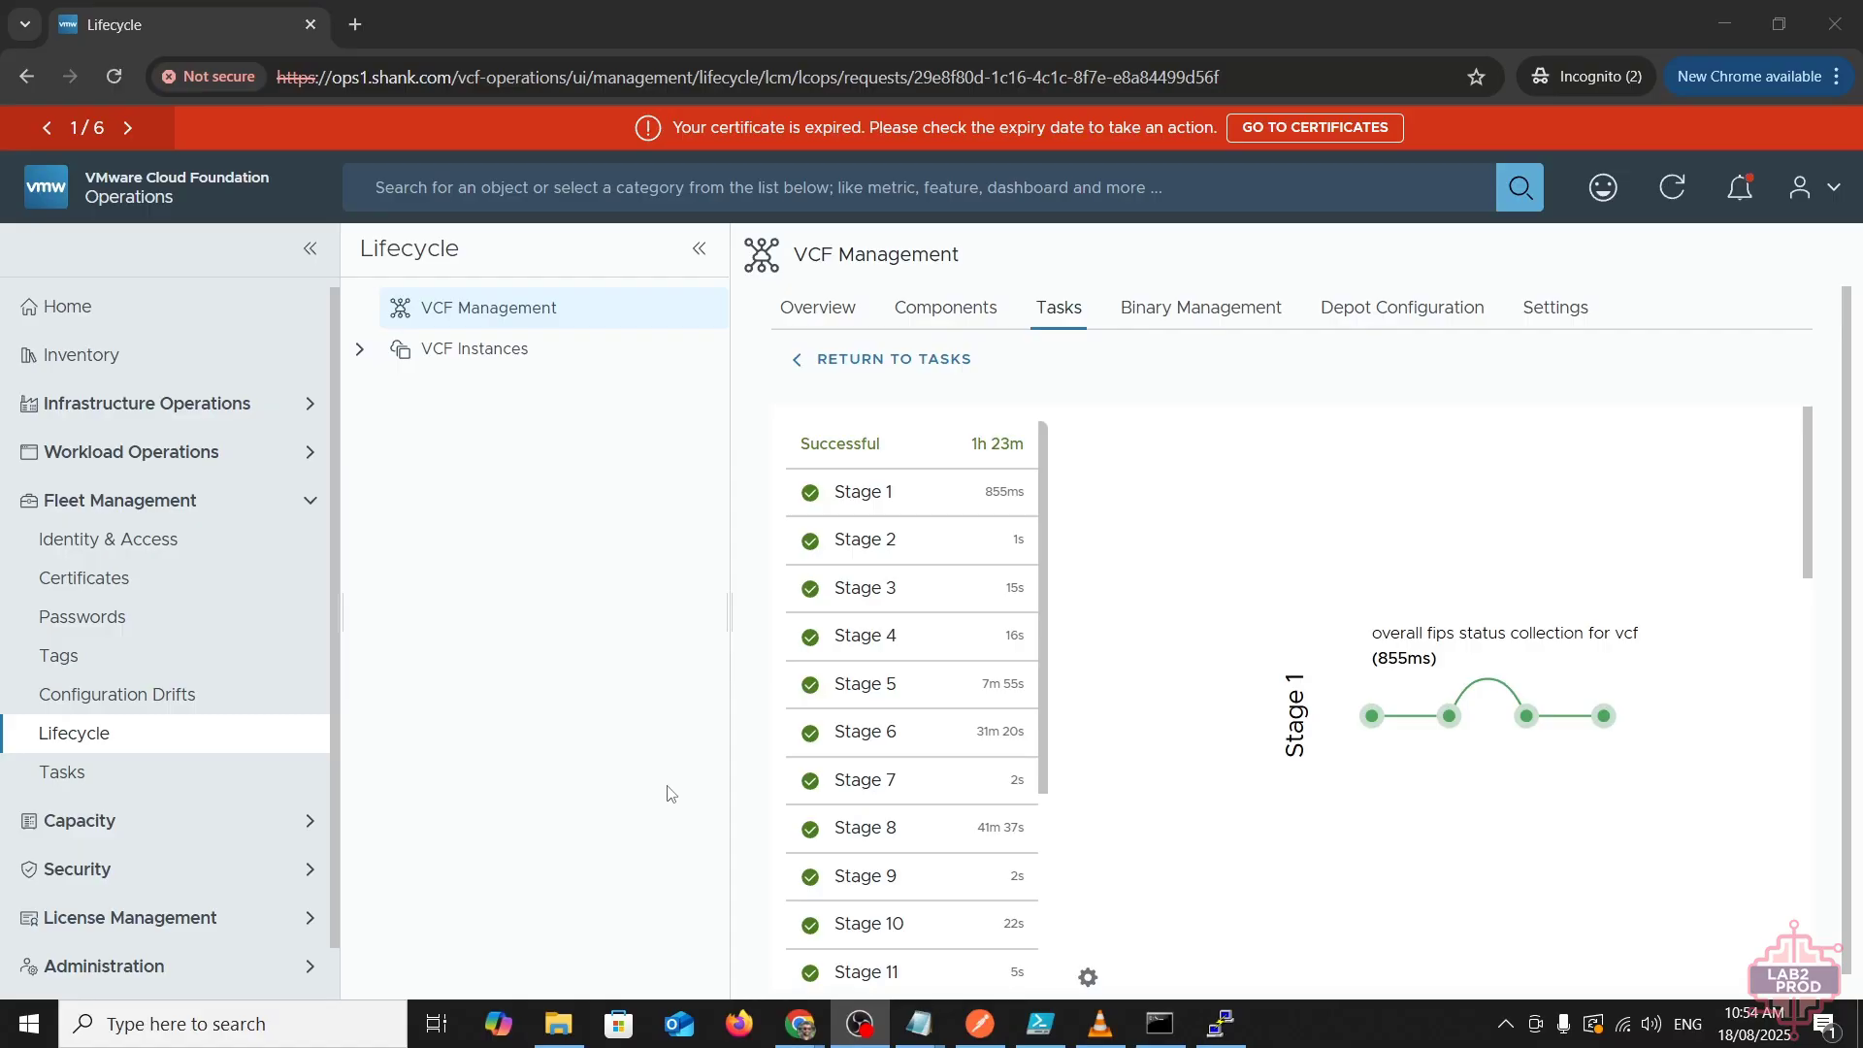
- Open the VCF Management component list to check the automation component's version and compliance status
{"action": "left_click", "coordinate": [980, 314]}
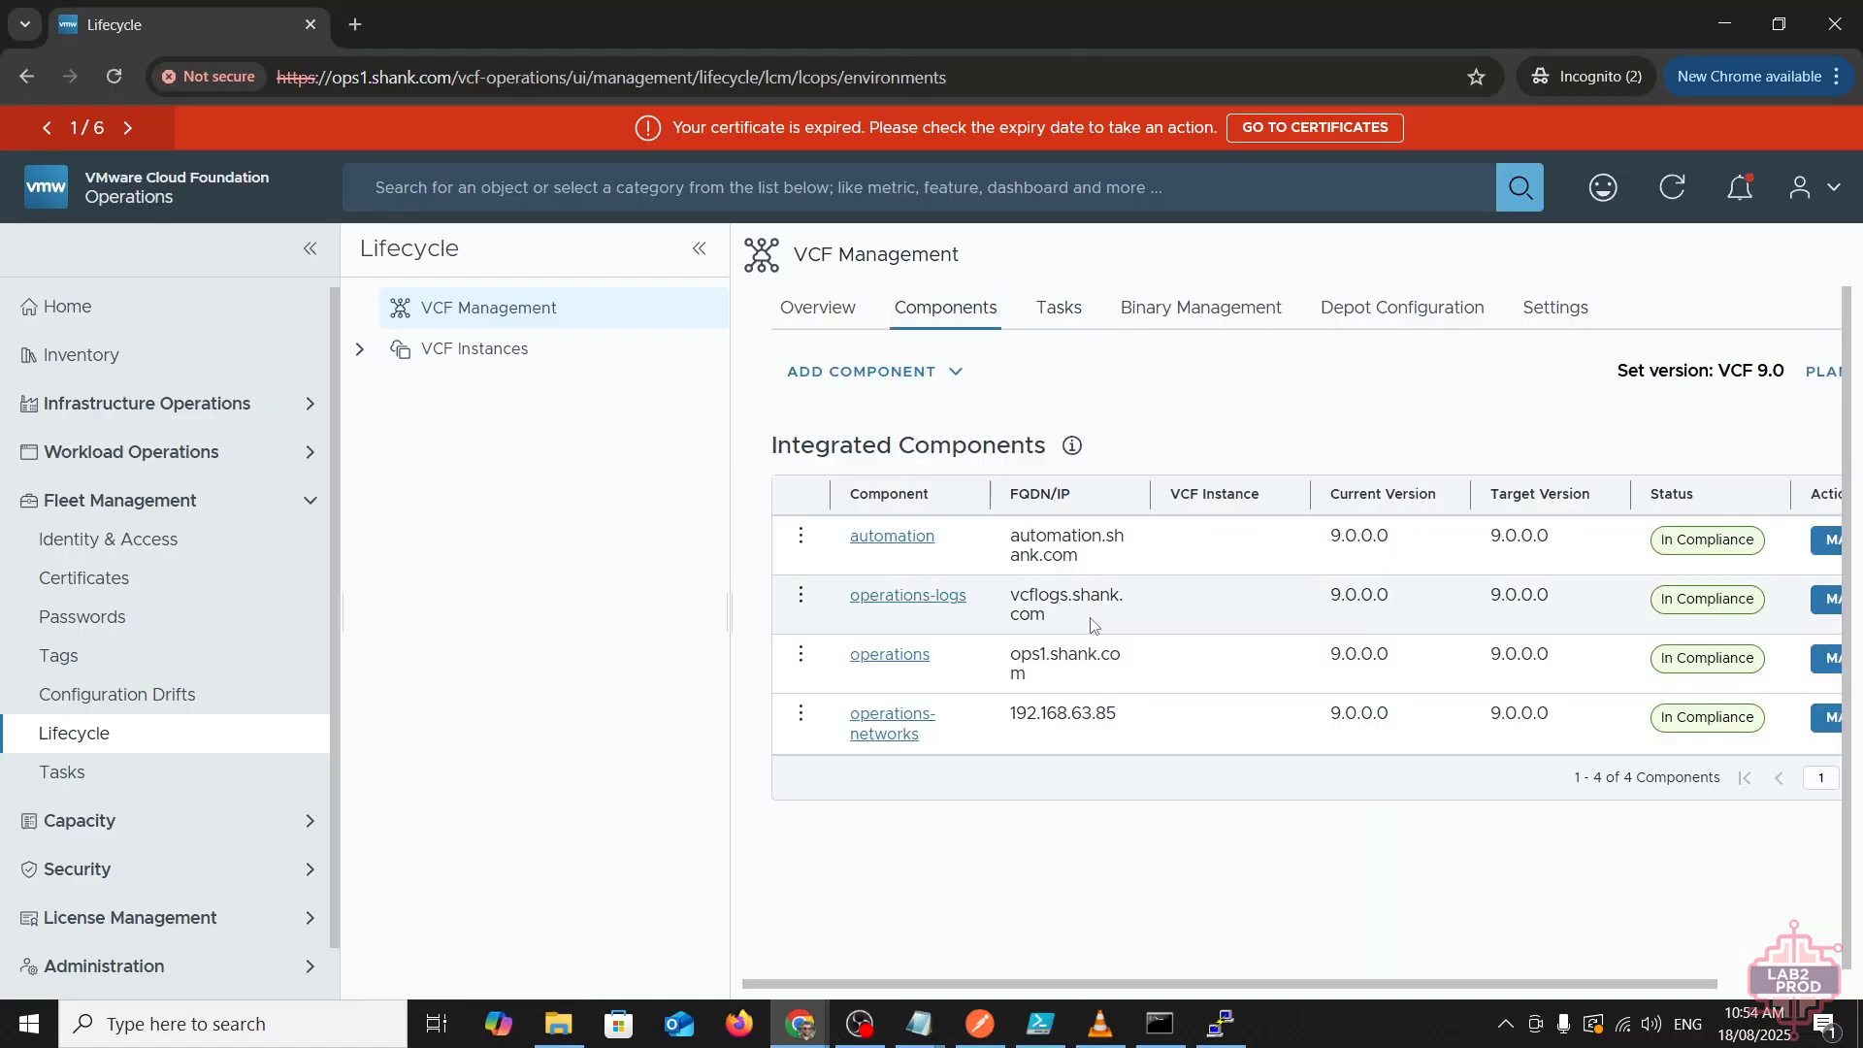